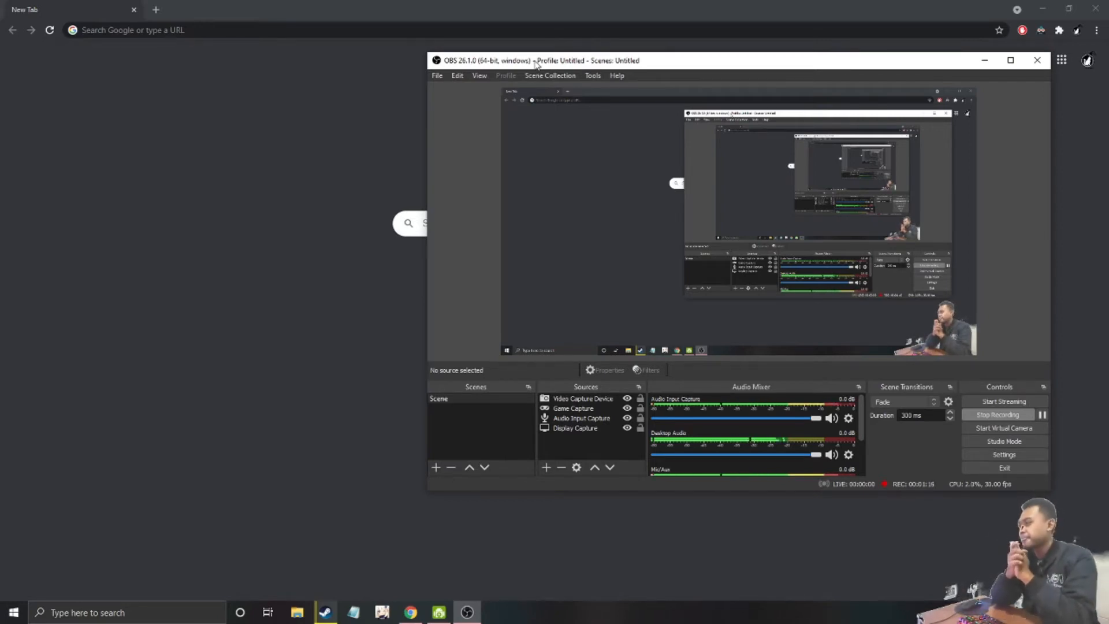
# Open solusimu.mou.ac.id and switch the Dark Reader extension off
pyautogui.click(130, 55)
pyautogui.click(129, 30)
pyautogui.write('solu')
pyautogui.press('Return')
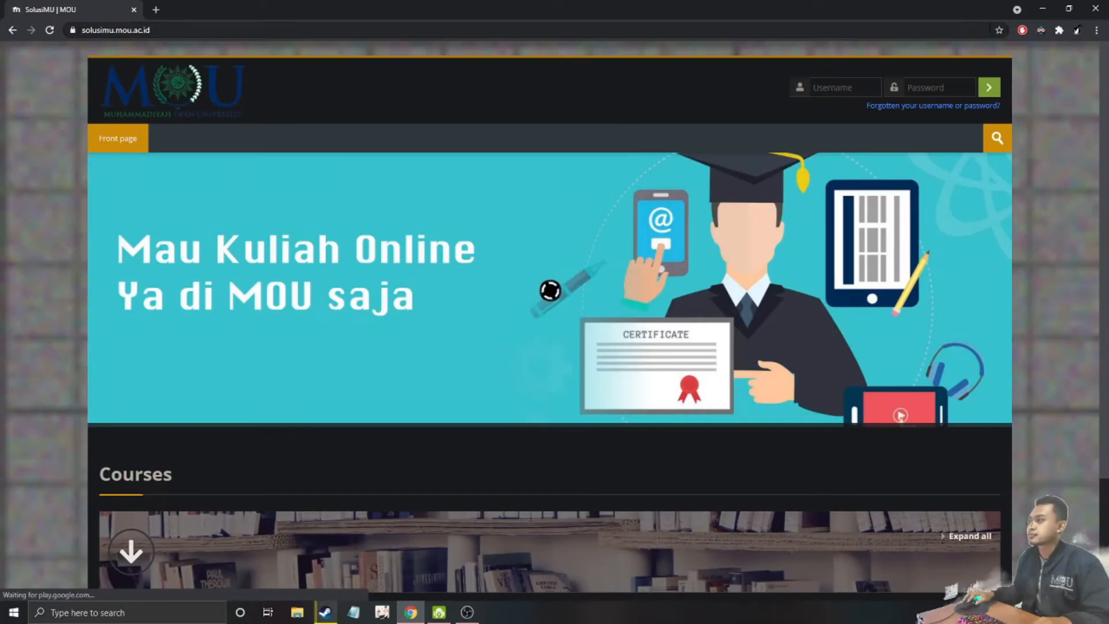
pyautogui.click(1043, 32)
pyautogui.click(1008, 80)
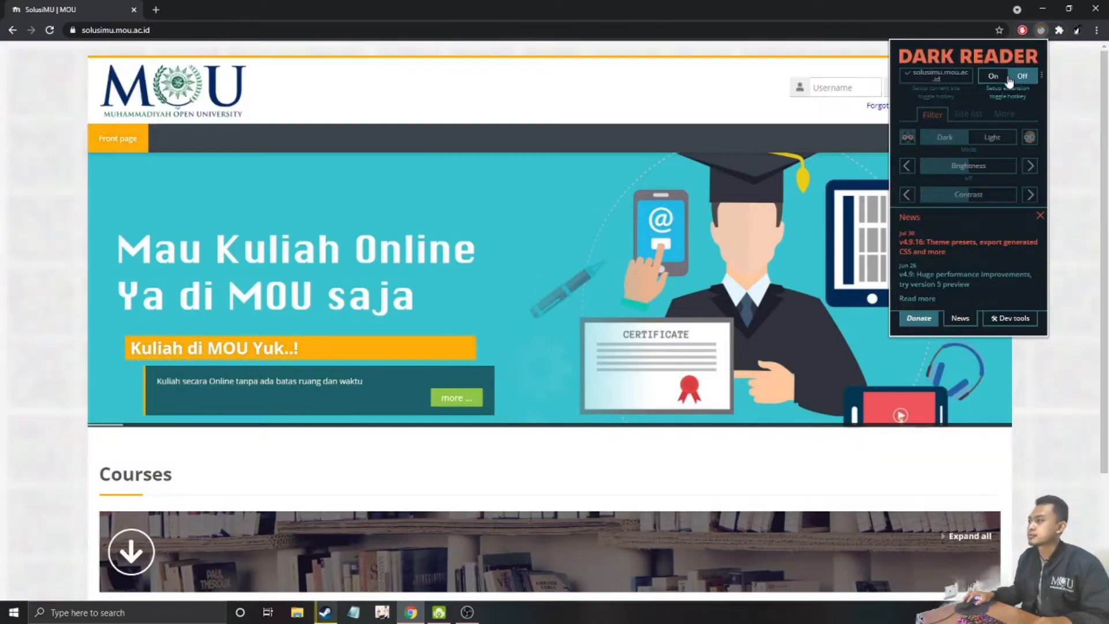
# Log in to the LMS as the lecturer with the saved username and the account password
pyautogui.click(835, 87)
pyautogui.click(838, 117)
pyautogui.click(931, 87)
pyautogui.write('••••••••••••••')
pyautogui.press('Return')
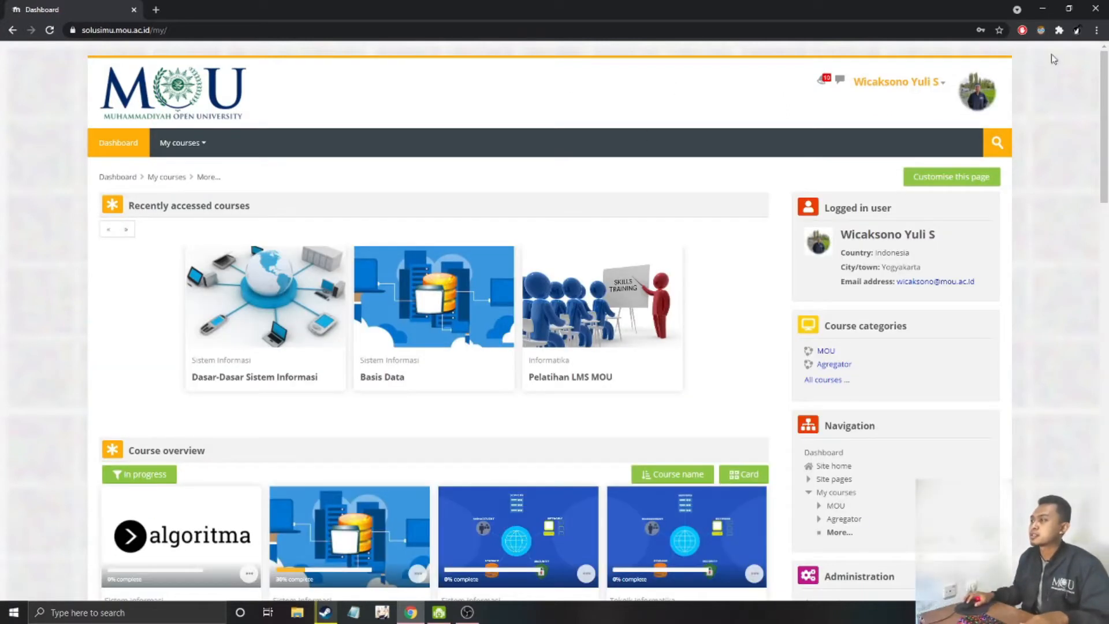
# Open a new incognito window and load solusimu.mou.ac.id in it
pyautogui.click(1096, 31)
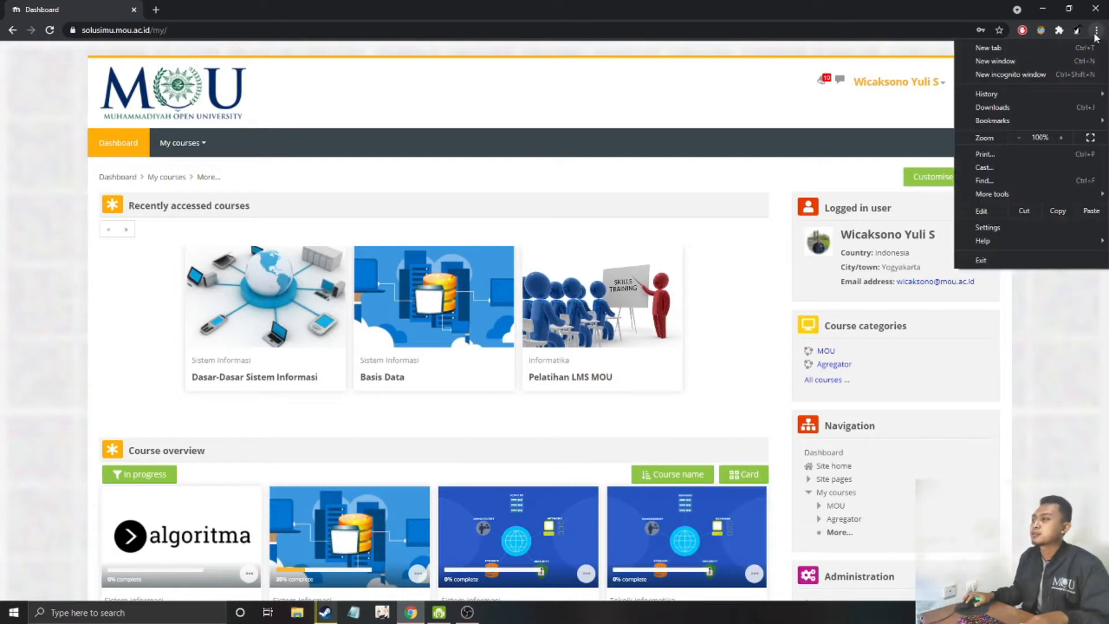
pyautogui.click(1022, 74)
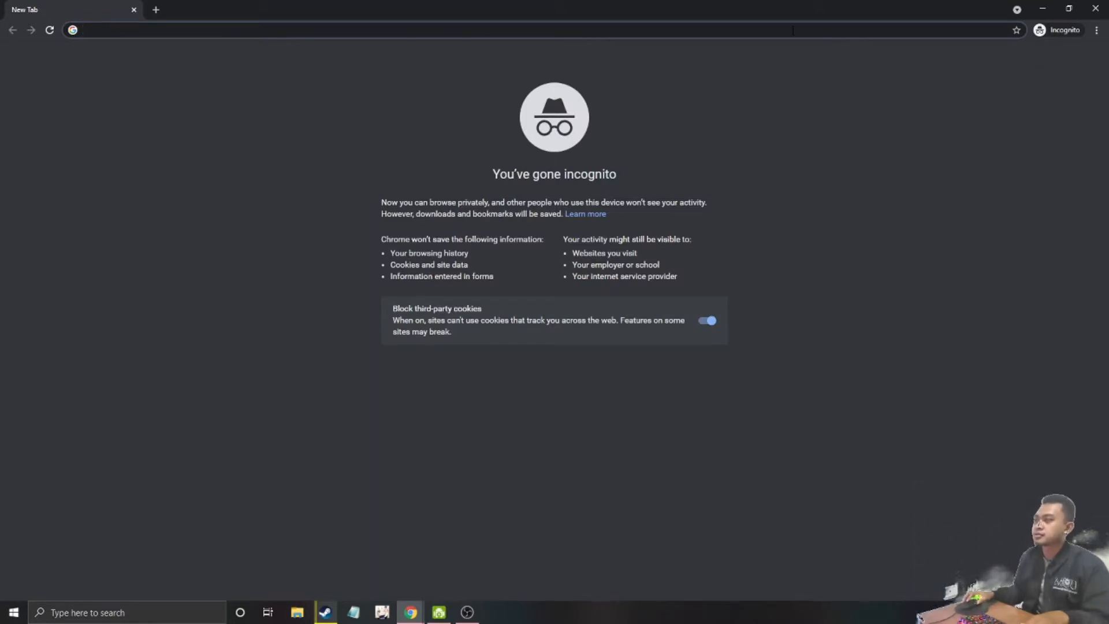
pyautogui.write('sol')
pyautogui.press('Return')
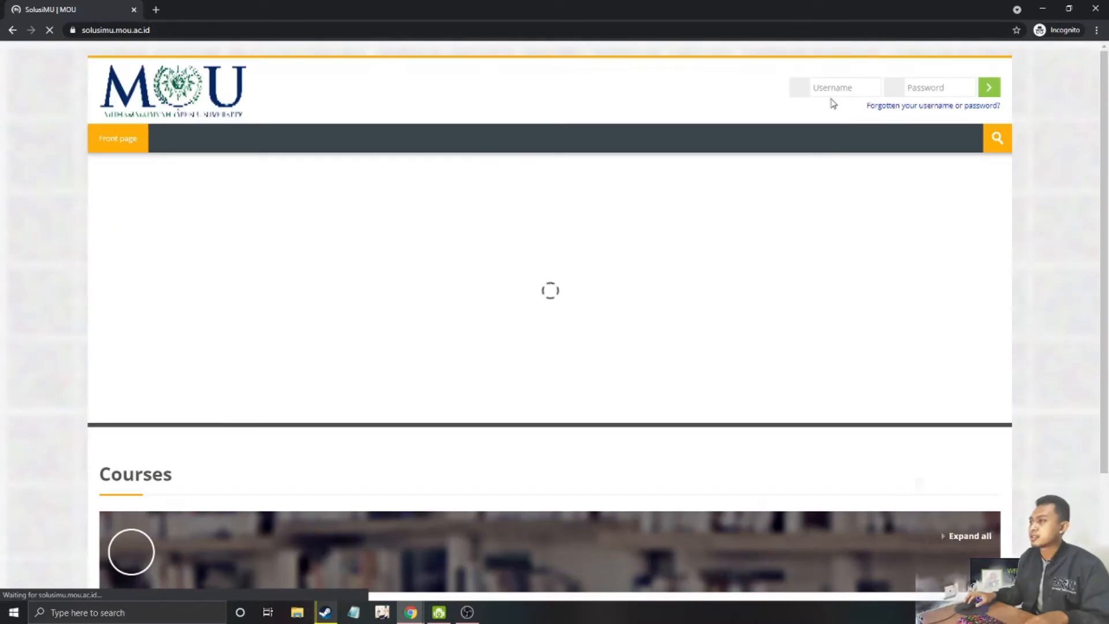
# Log in to the incognito session with the saved student username and the account password
pyautogui.click(832, 88)
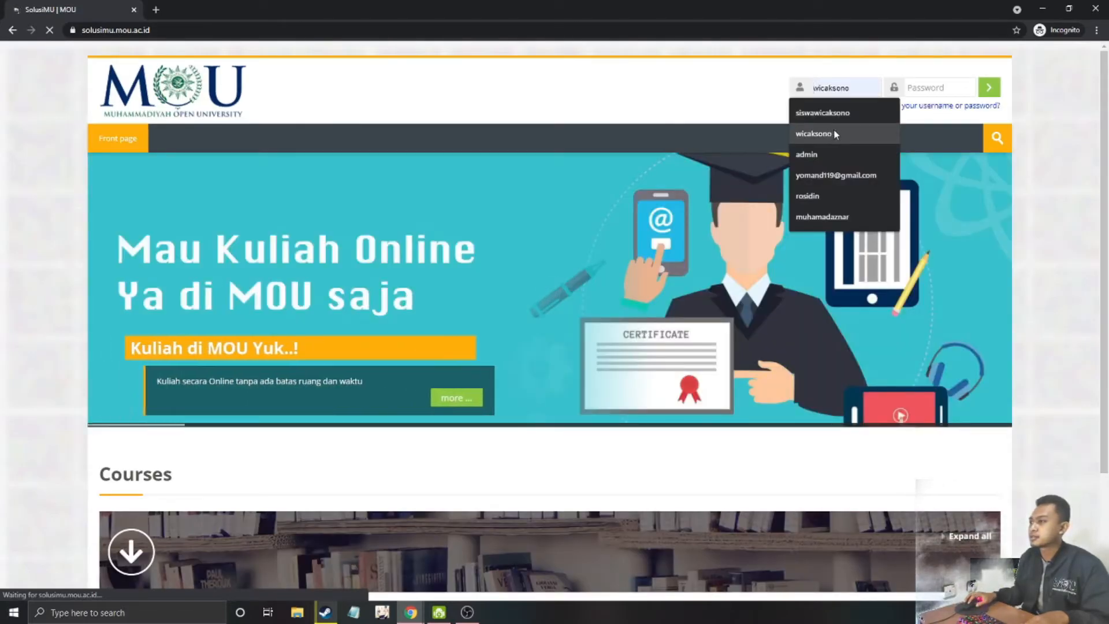
pyautogui.click(822, 112)
pyautogui.click(936, 88)
pyautogui.write('••••••')
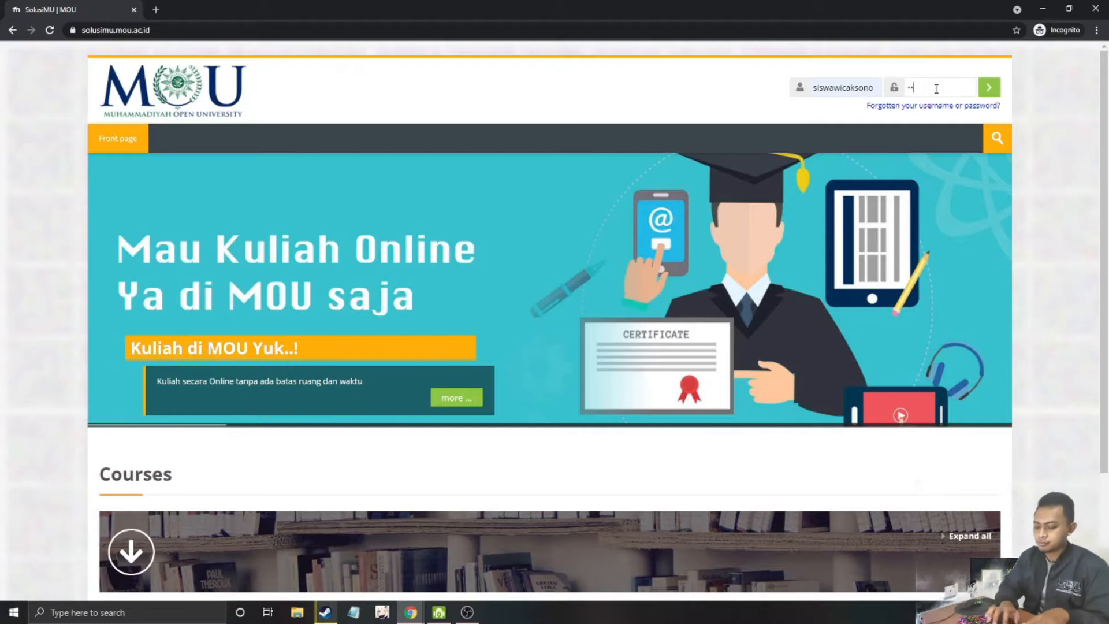
pyautogui.write('••••')
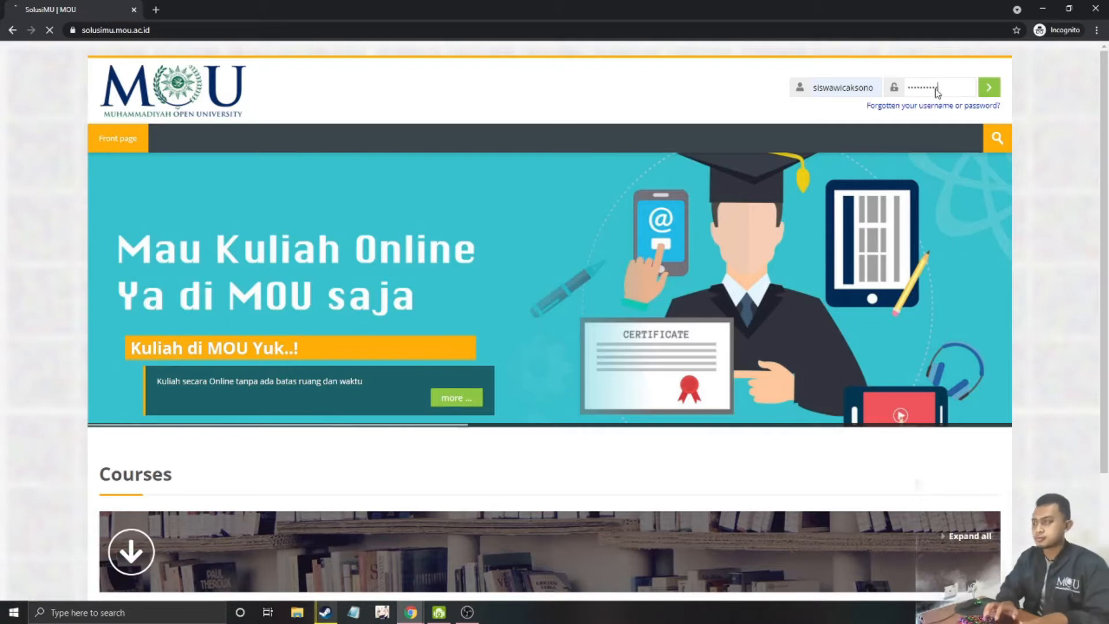
pyautogui.press('Return')
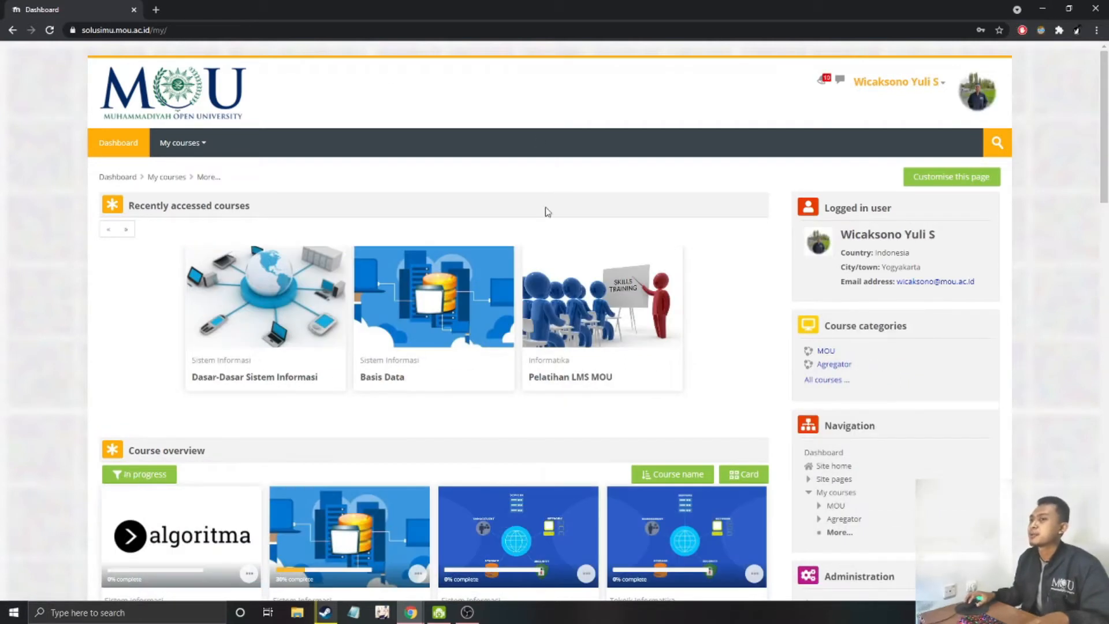
# Switch the Dark Reader extension back on for the lecturer dashboard
pyautogui.click(1041, 30)
pyautogui.click(992, 75)
pyautogui.click(1023, 441)
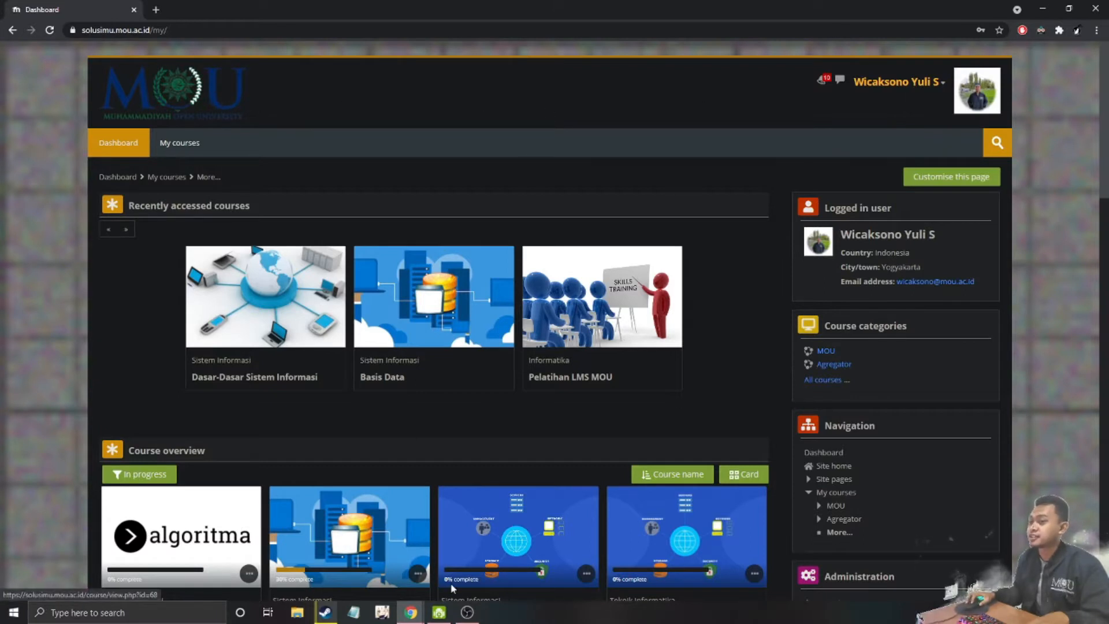
pyautogui.click(416, 615)
pyautogui.moveTo(450, 580)
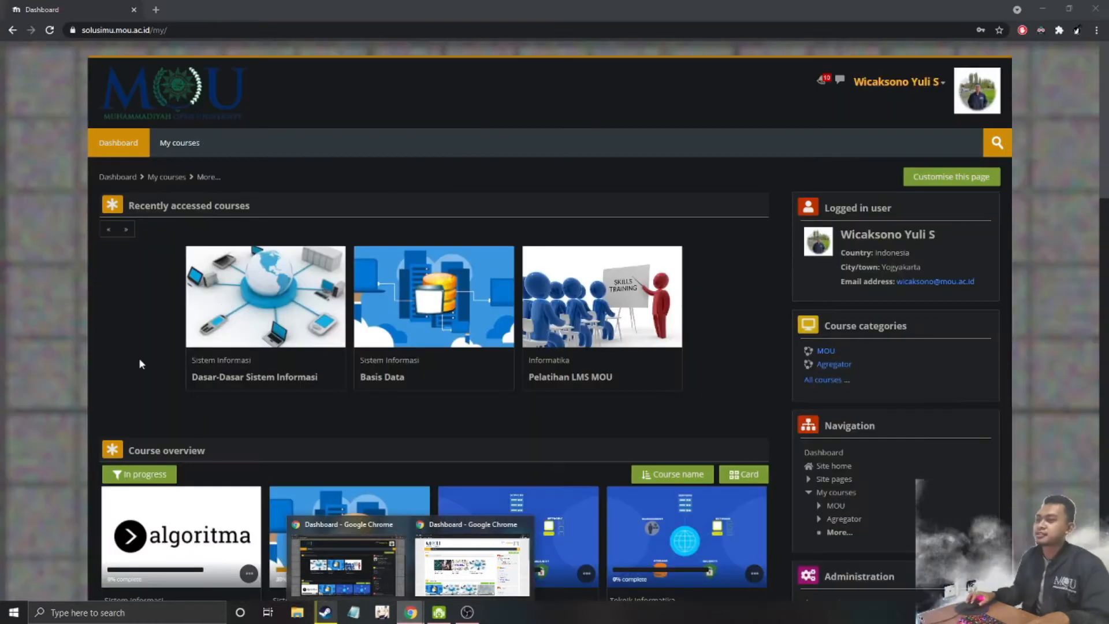
pyautogui.click(140, 360)
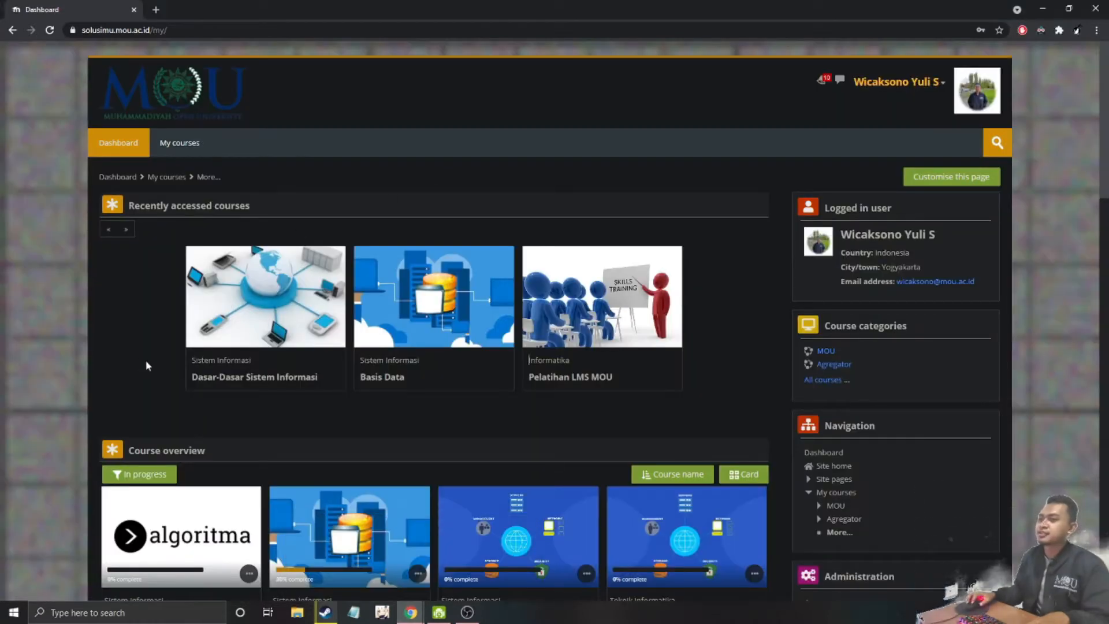
# Open the MOU course category from the dashboard's course categories
pyautogui.scroll(-1, 151, 364)
pyautogui.scroll(-1, 150, 369)
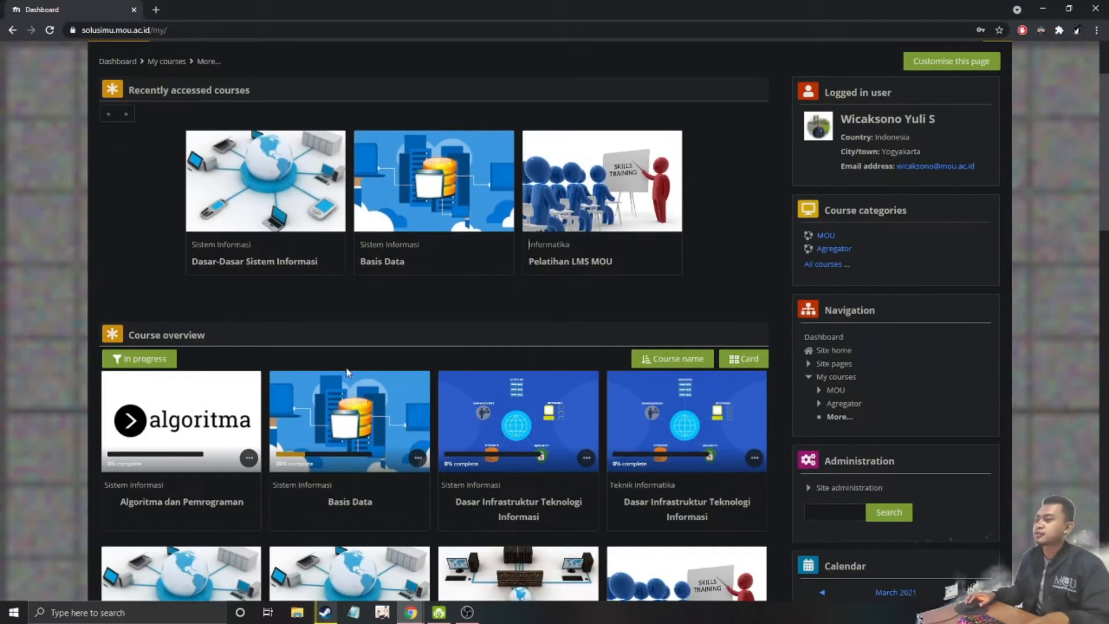
pyautogui.click(827, 236)
pyautogui.click(12, 30)
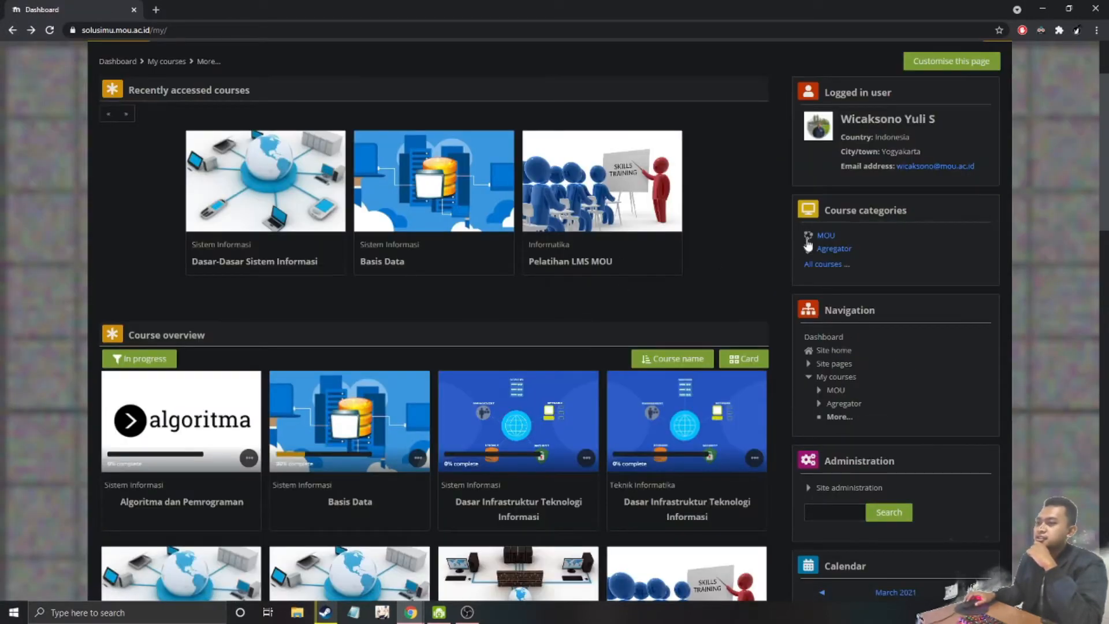
pyautogui.click(815, 235)
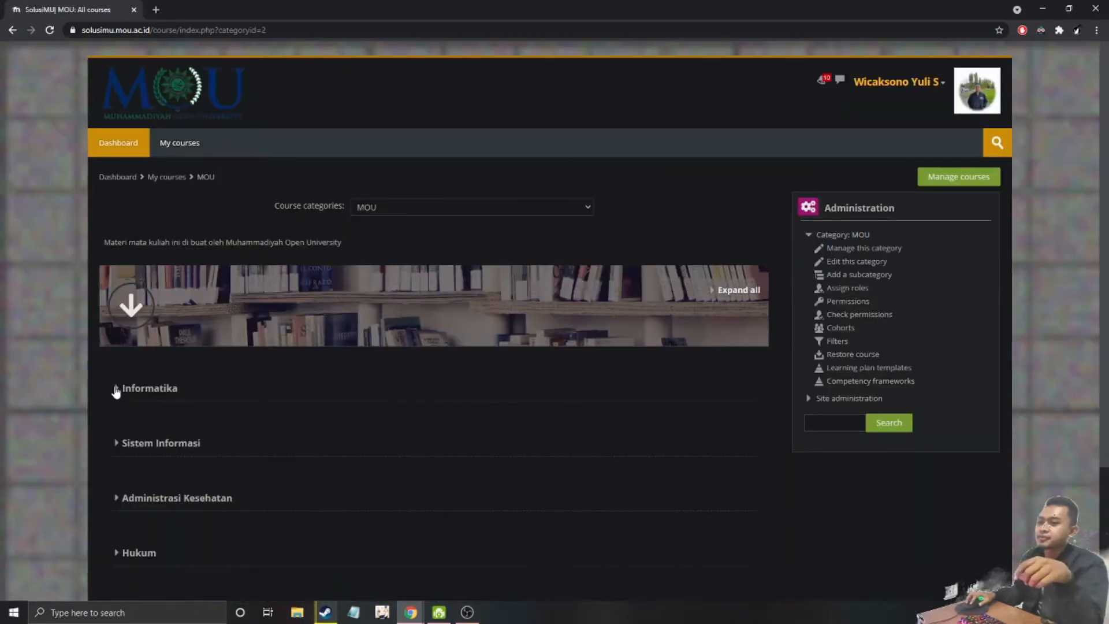
# Expand the Informatika subcategory and open the Pelatihan LMS MOU course
pyautogui.click(116, 389)
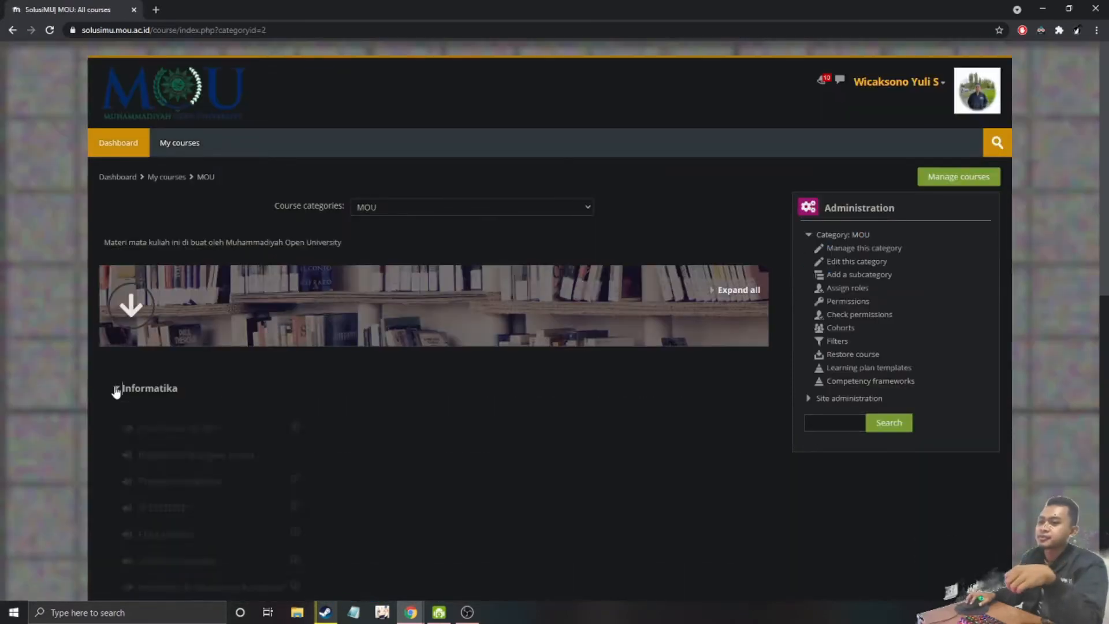
pyautogui.scroll(-2, 152, 393)
pyautogui.click(193, 315)
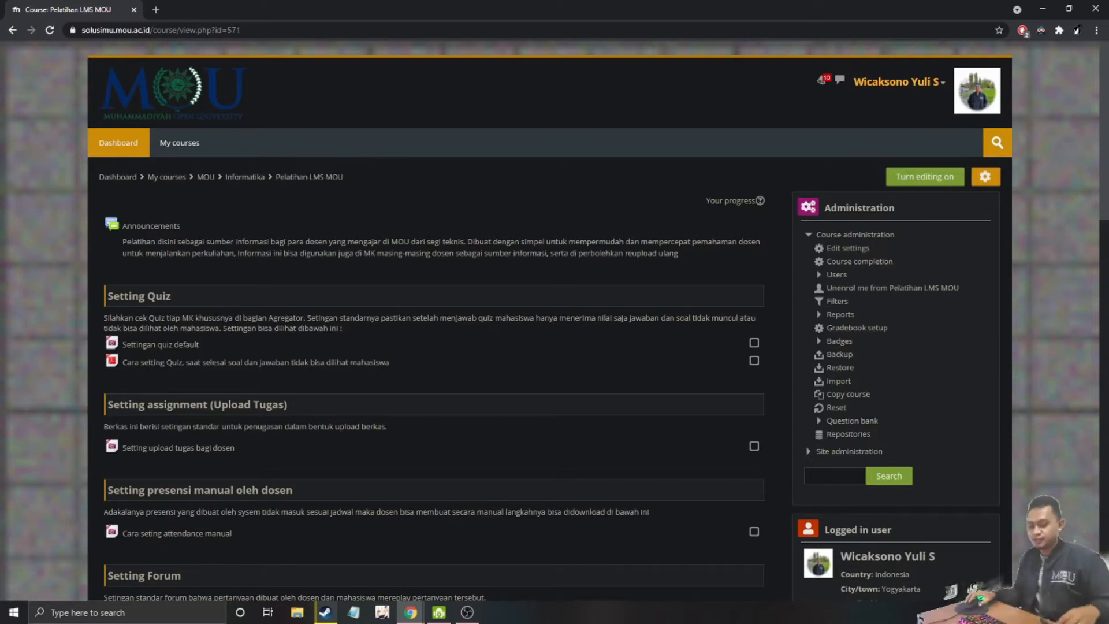
# Look over the setting guides in the Pelatihan LMS MOU course and open the Dashboard in a new browser tab
pyautogui.scroll(-1, 179, 245)
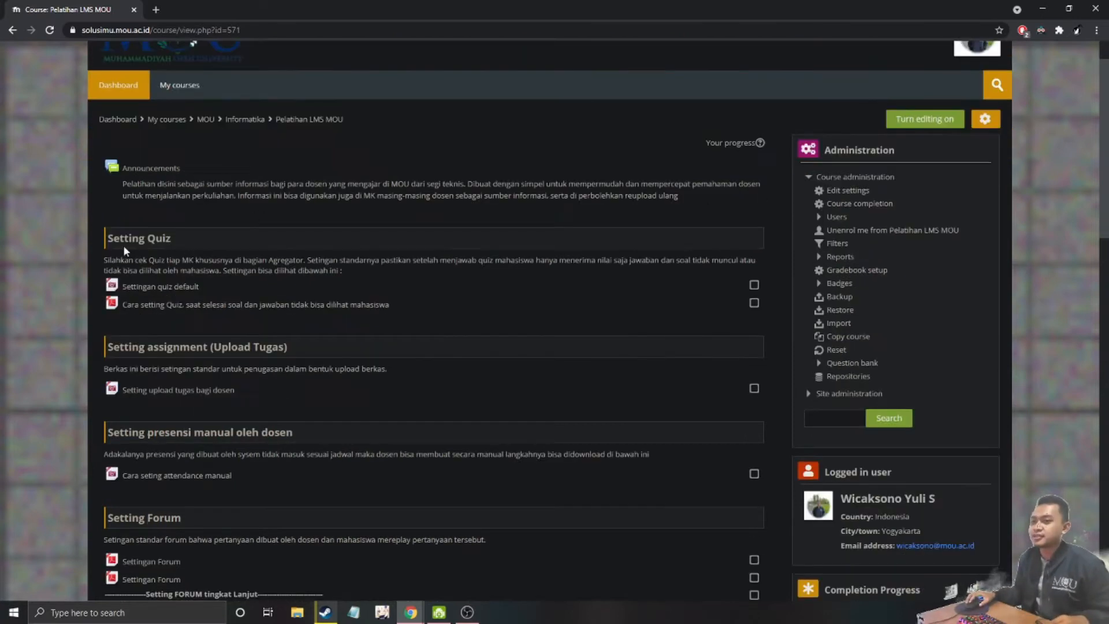
pyautogui.scroll(-1, 173, 248)
pyautogui.scroll(2, 234, 227)
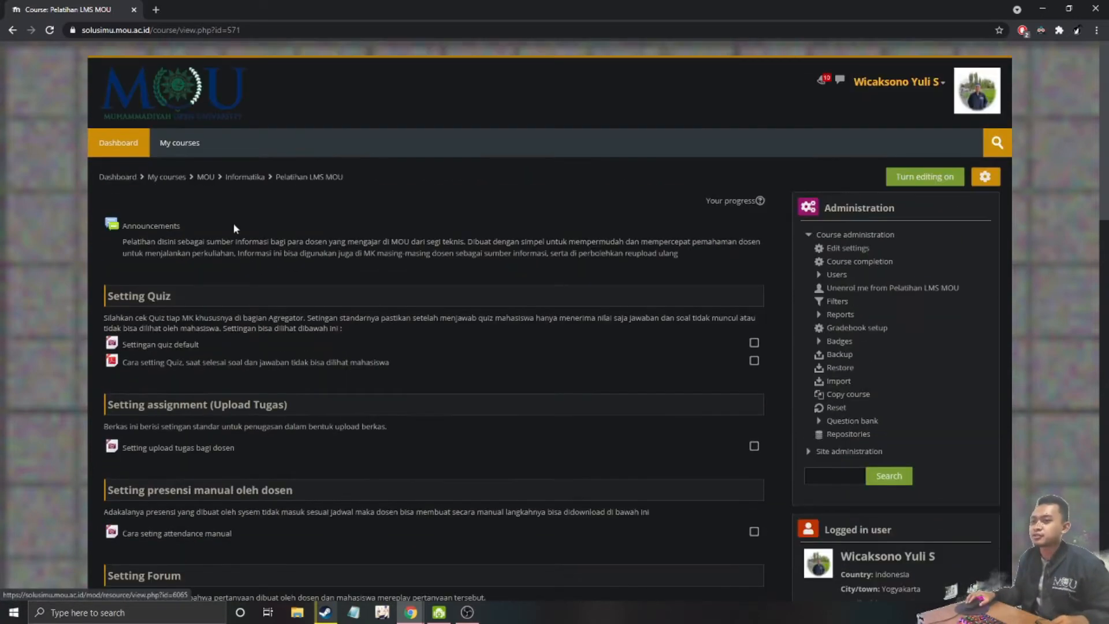
pyautogui.middleClick(131, 184)
pyautogui.click(227, 13)
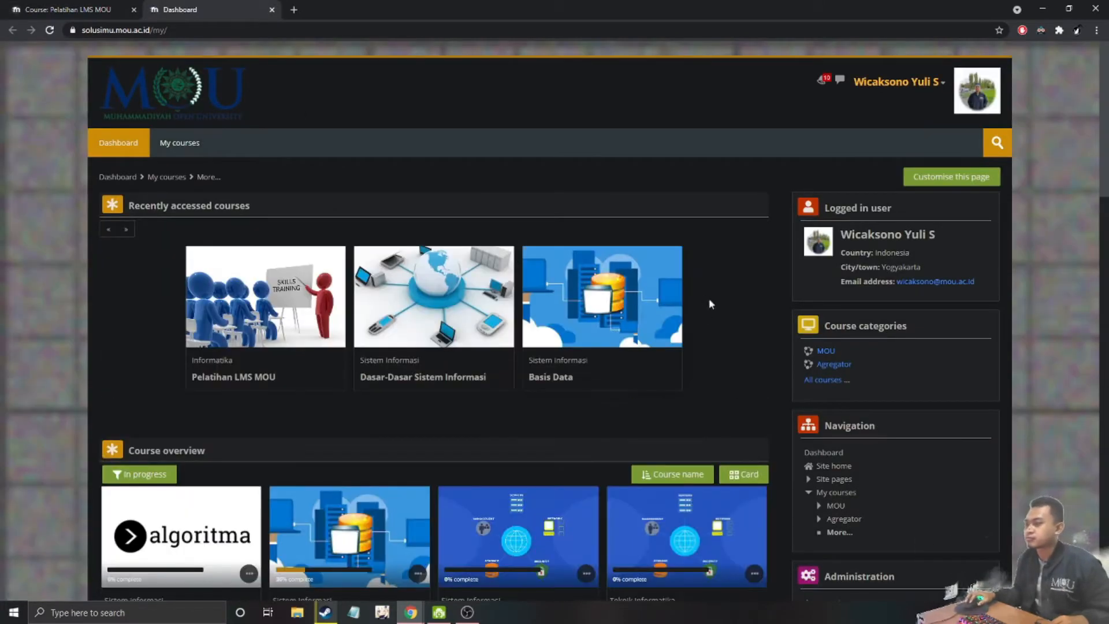
# Open the MOU course category from the new dashboard tab and expand the Sistem Informasi subcategory
pyautogui.scroll(-1, 576, 415)
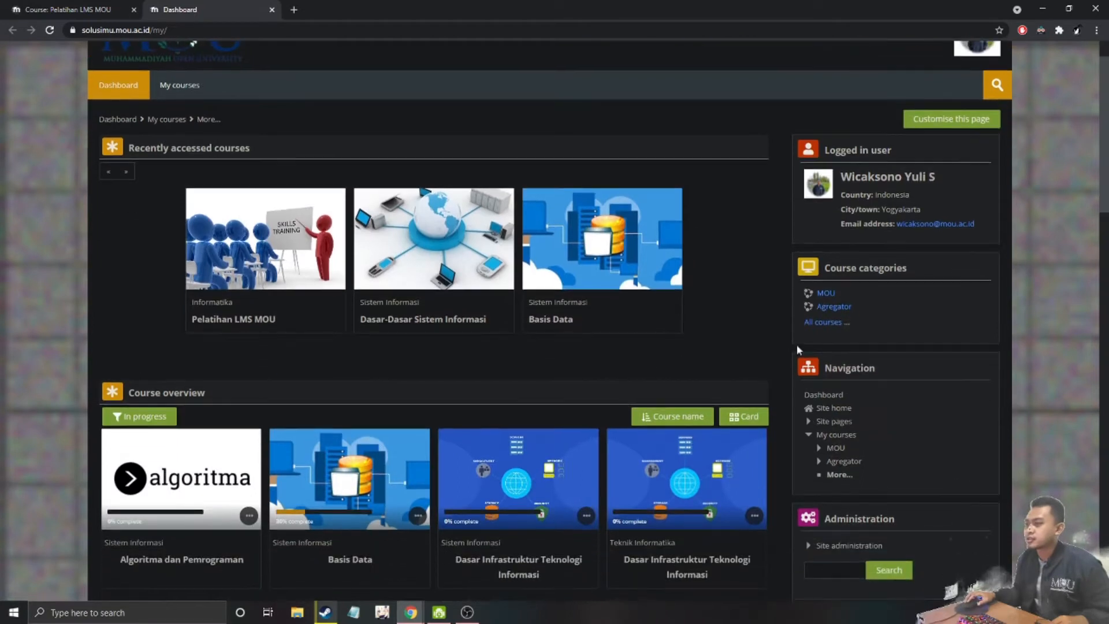
pyautogui.click(822, 295)
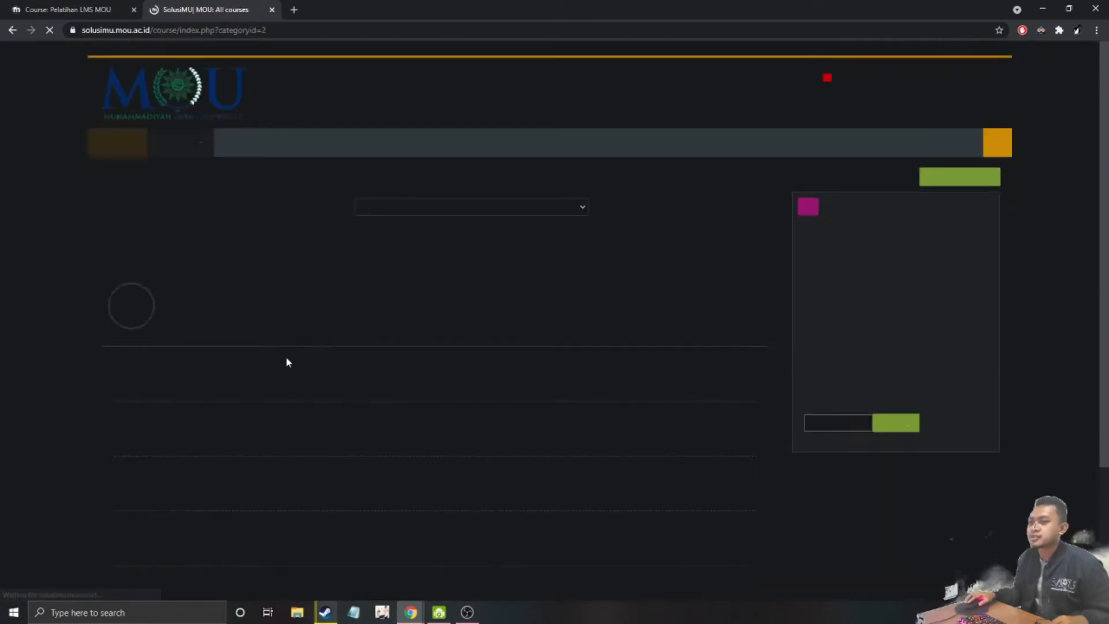
pyautogui.scroll(-3, 173, 376)
pyautogui.click(114, 271)
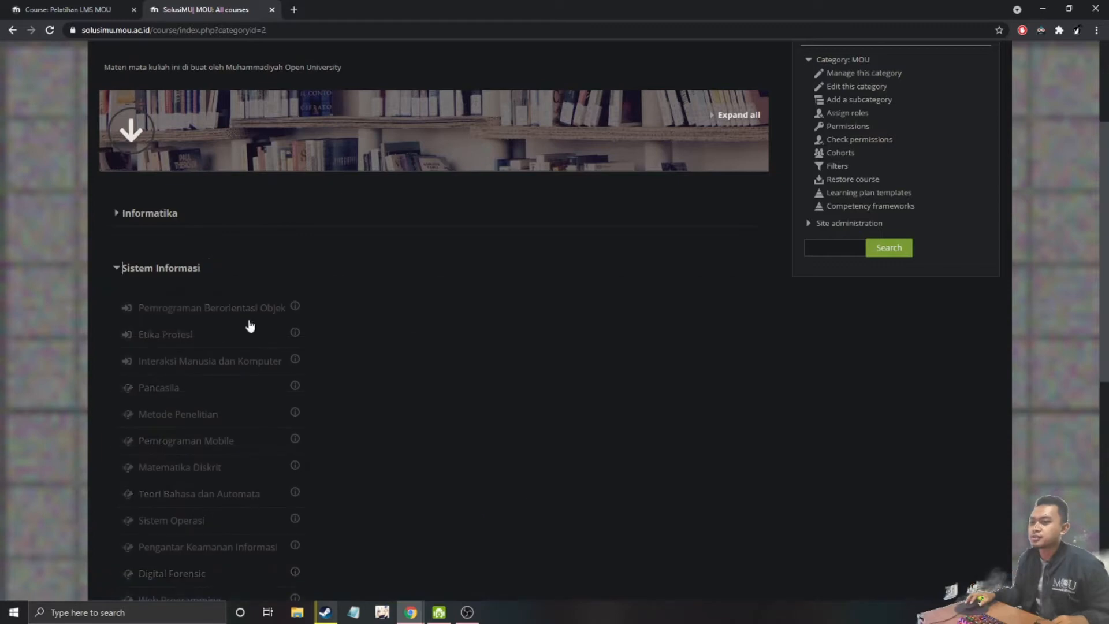
# Open the Pemrograman Mobile and Basis Data courses from the Sistem Informasi list in separate new browser tabs
pyautogui.scroll(-3, 210, 422)
pyautogui.scroll(-3, 205, 427)
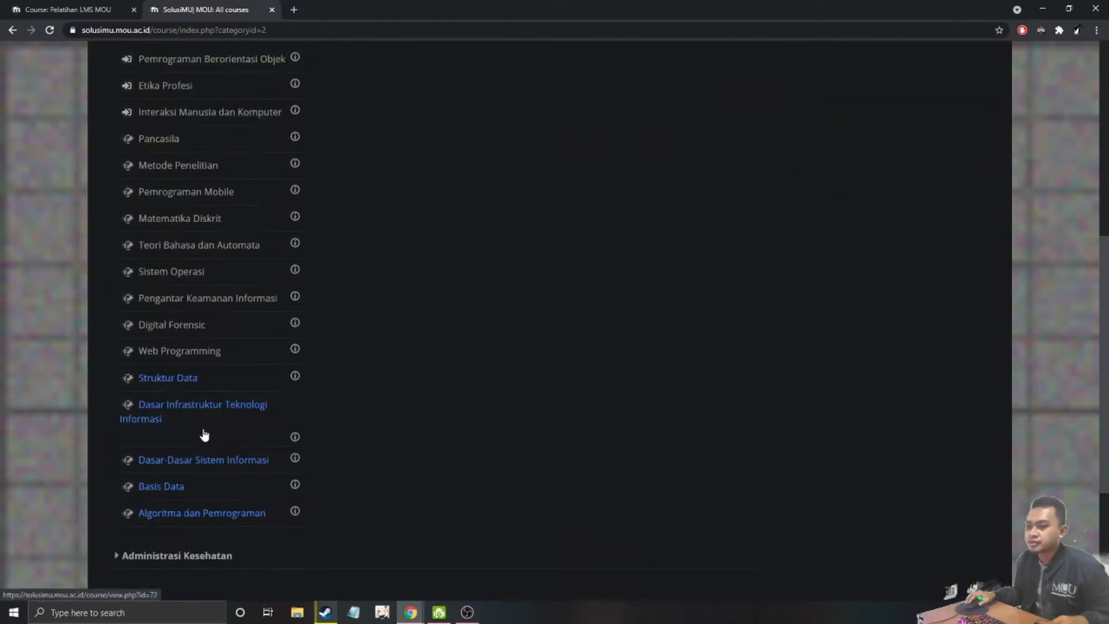
pyautogui.scroll(4, 202, 428)
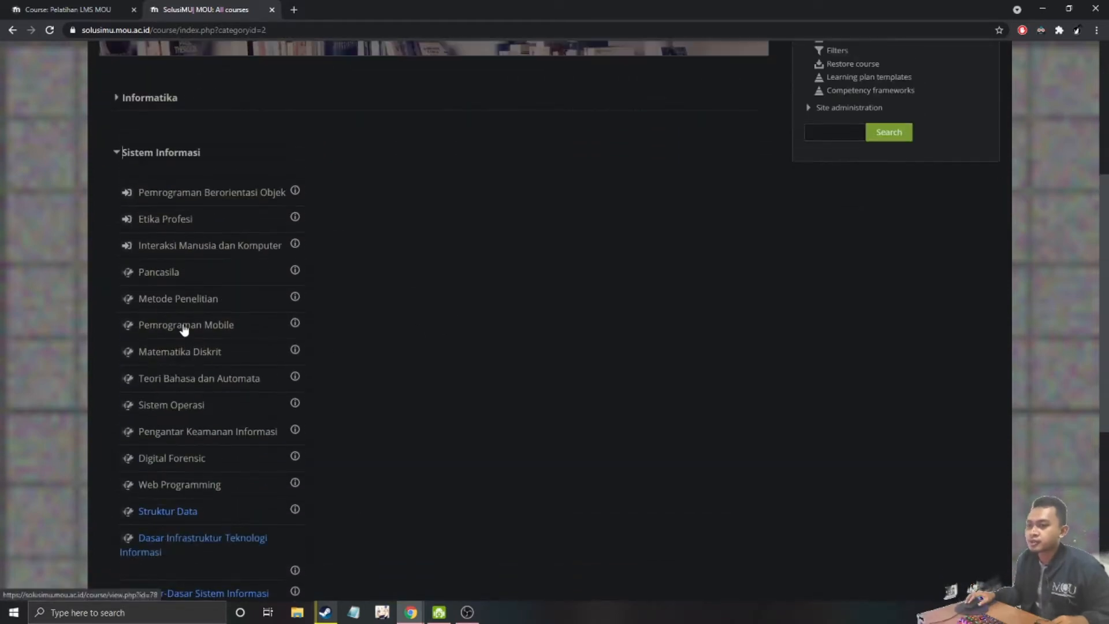
pyautogui.middleClick(183, 327)
pyautogui.scroll(-3, 226, 460)
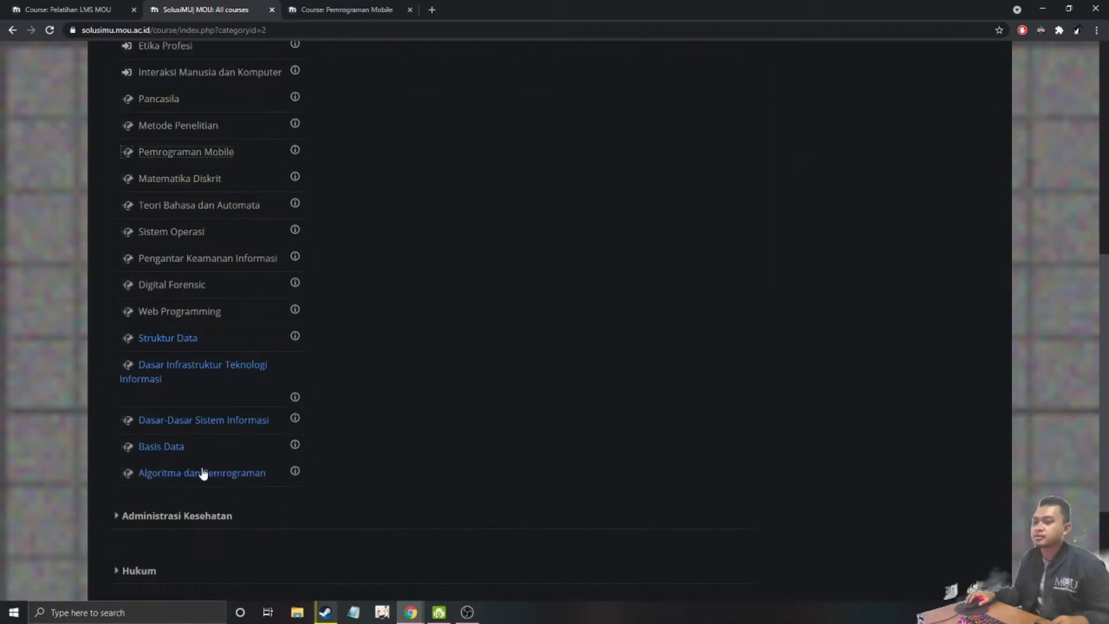
pyautogui.middleClick(162, 449)
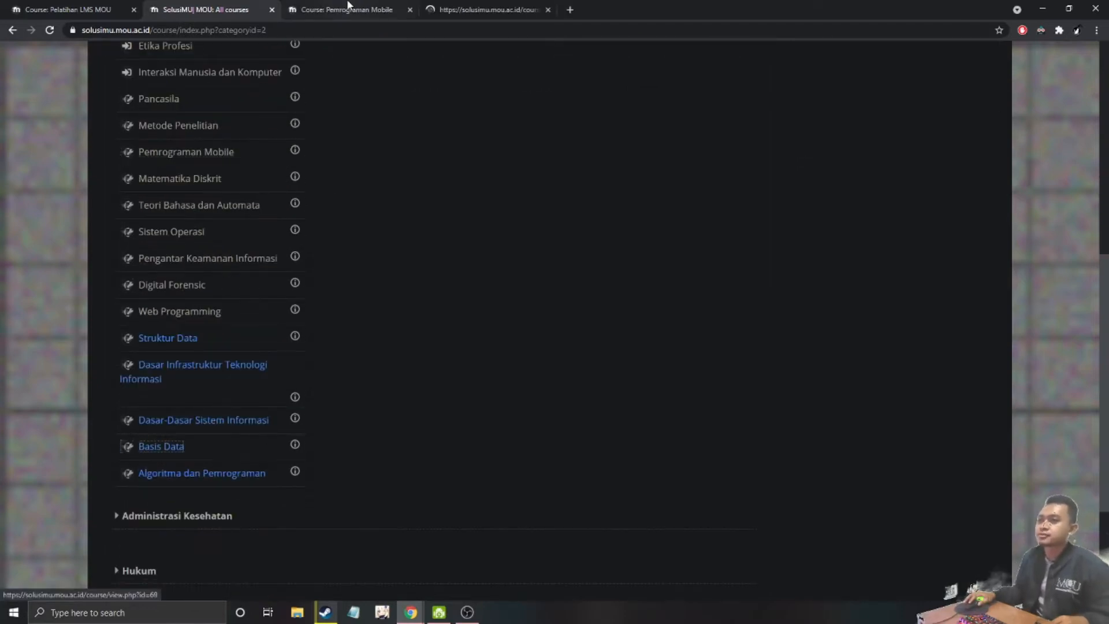
# Place the Pemrograman Mobile browser tab after Basis Data and turn on editing for the Pemrograman Mobile course
pyautogui.click(506, 6)
pyautogui.click(347, 6)
pyautogui.click(475, 7)
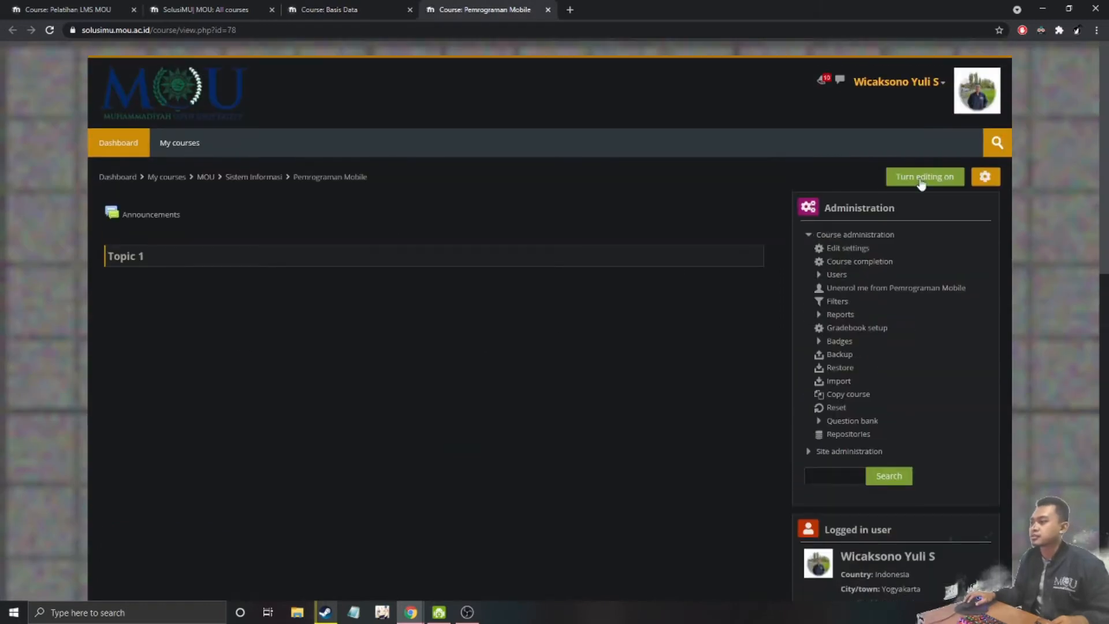
pyautogui.click(921, 180)
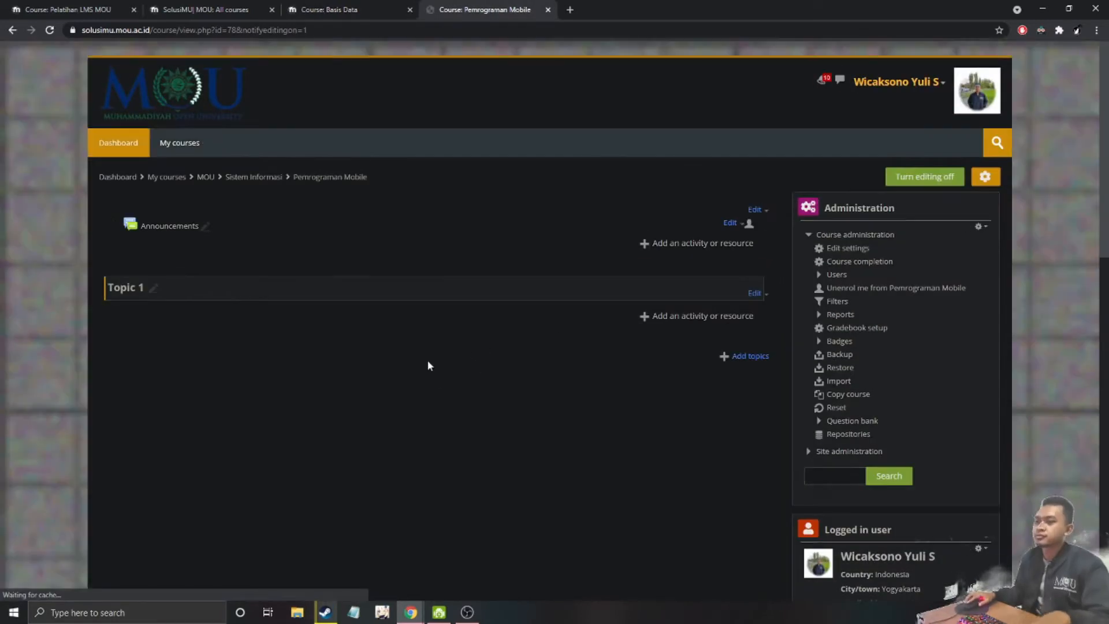
# Add 1 topic section to the Pemrograman Mobile course
pyautogui.scroll(-3, 427, 365)
pyautogui.scroll(-5, 427, 365)
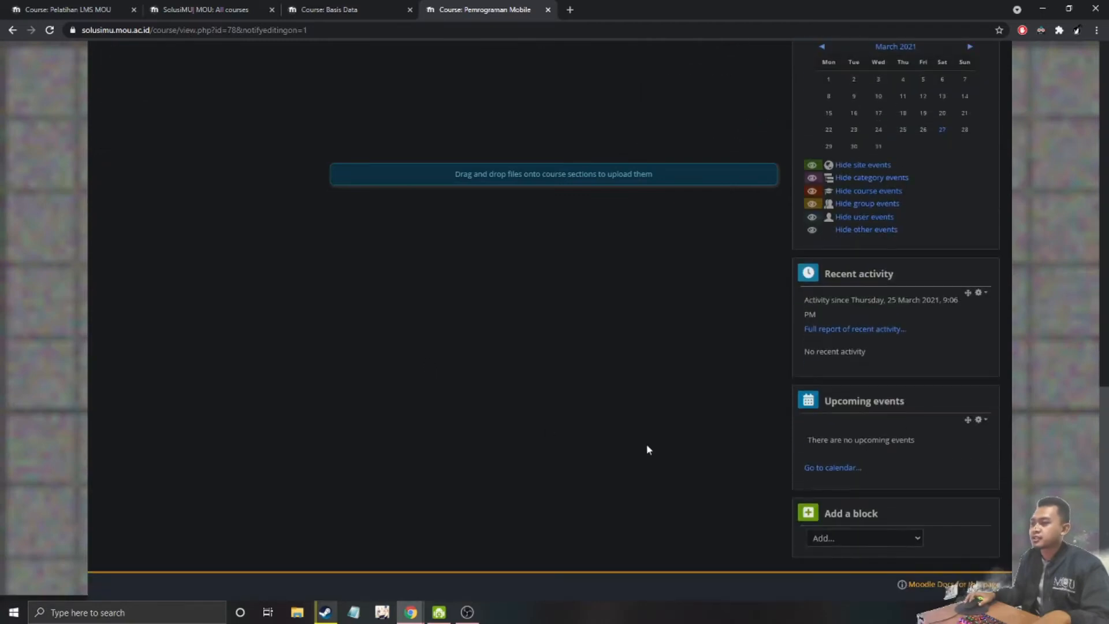
pyautogui.scroll(8, 547, 428)
pyautogui.click(741, 356)
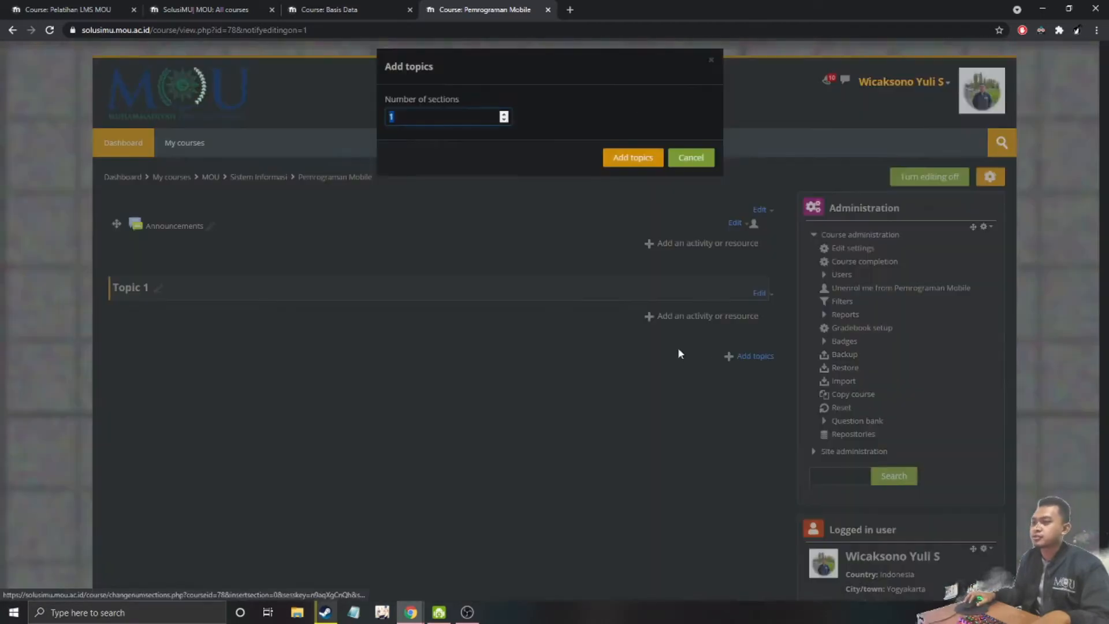
pyautogui.click(633, 158)
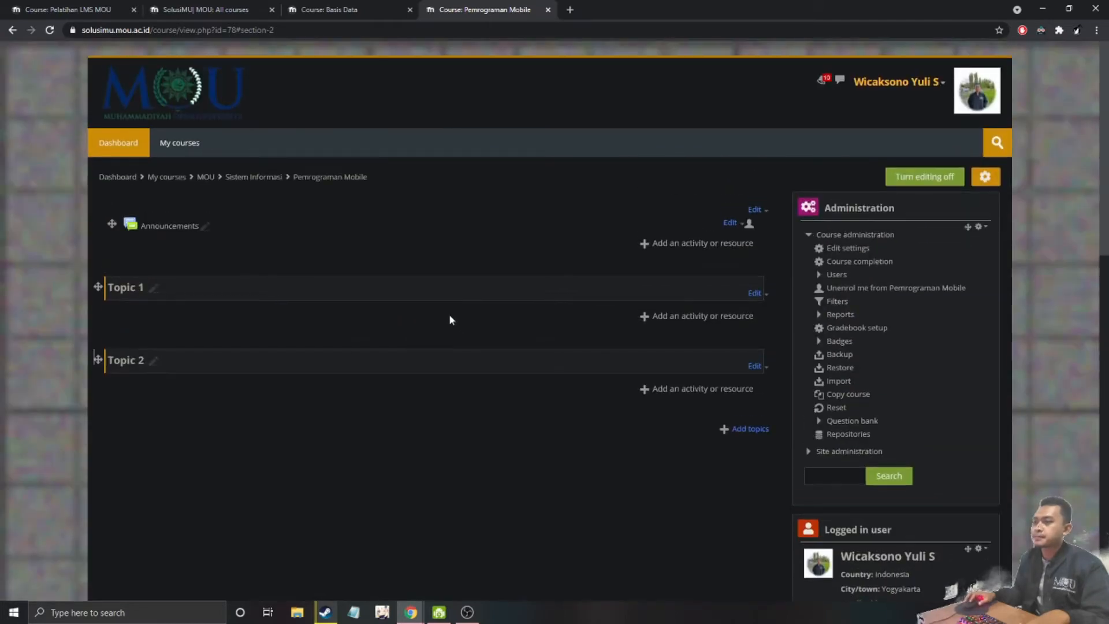
# Open the Pemrograman Mobile General section for editing, and turn on editing in Basis Data to open its BASIS DATA (3 SKS) section settings
pyautogui.click(755, 210)
pyautogui.click(772, 228)
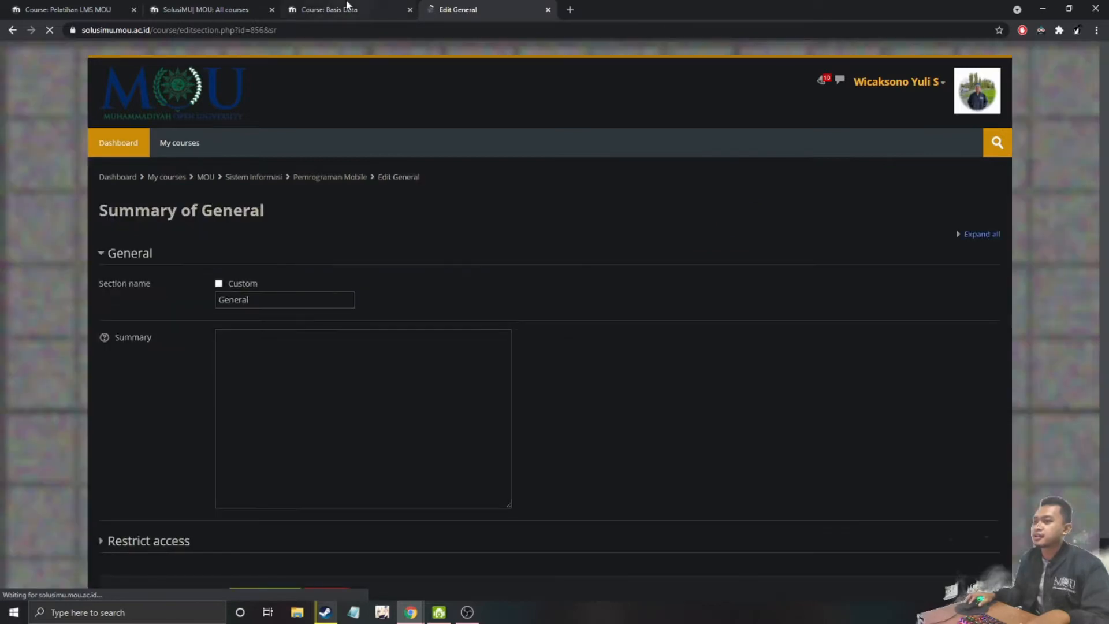
pyautogui.click(378, 7)
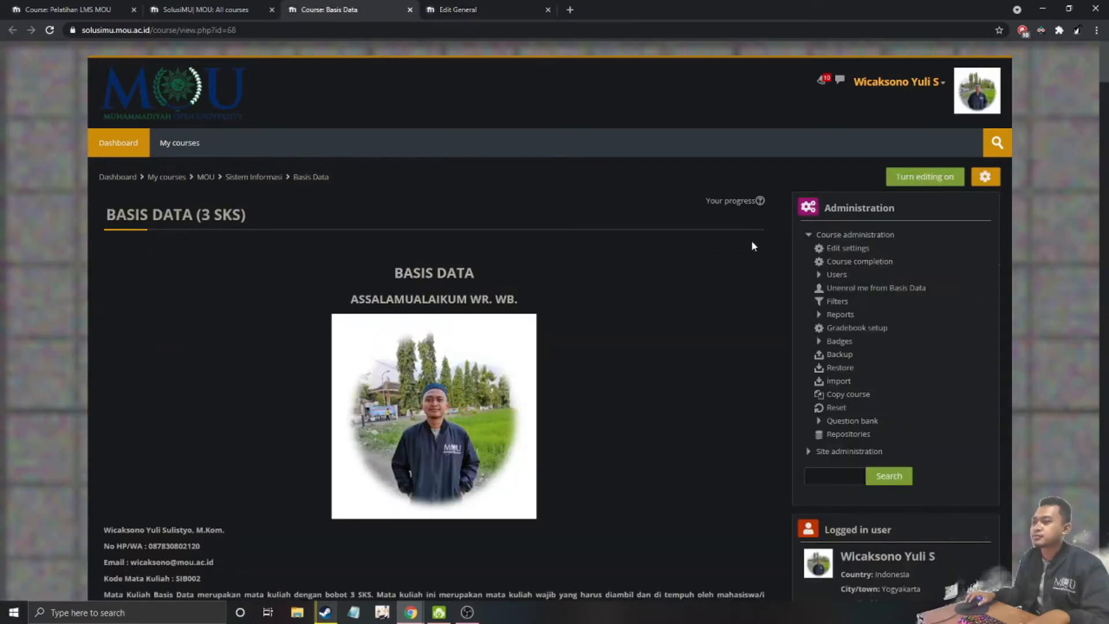
pyautogui.click(924, 177)
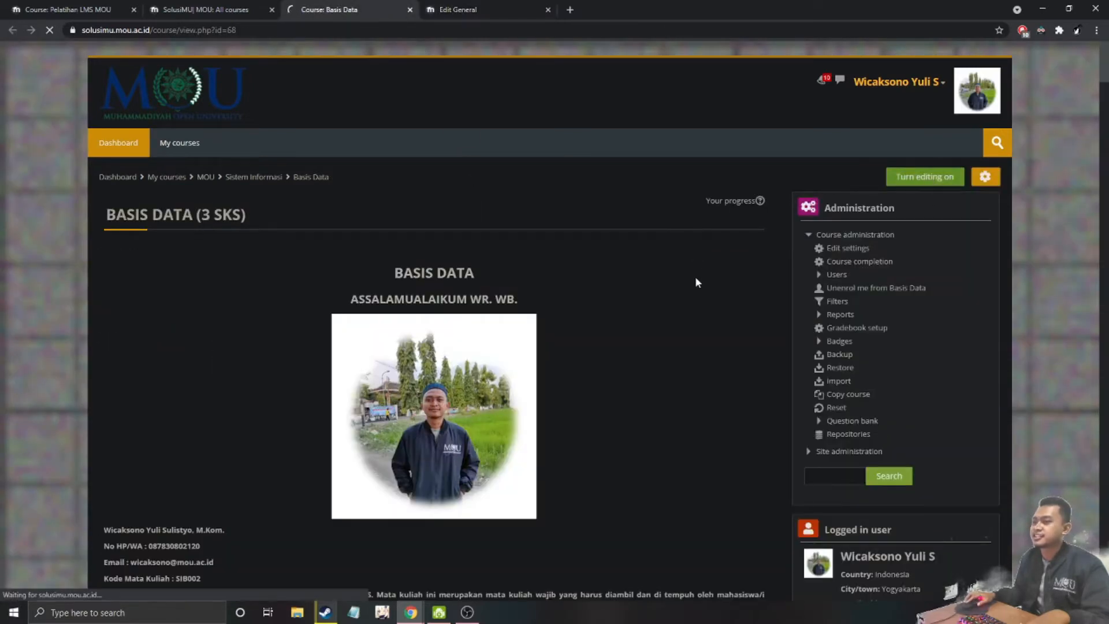
pyautogui.click(765, 211)
pyautogui.click(780, 228)
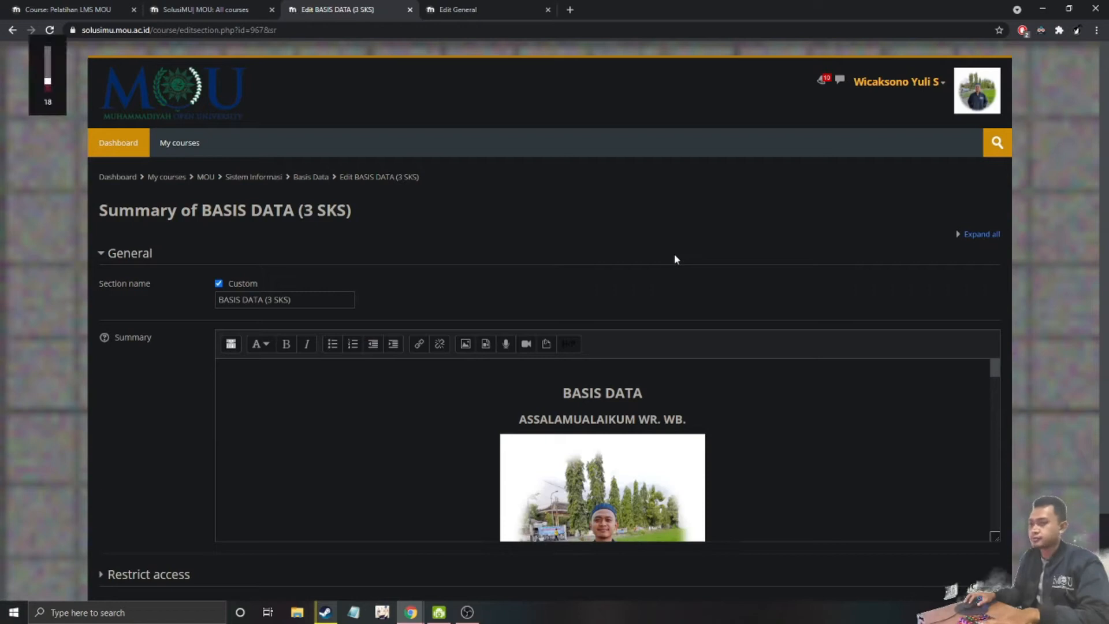
# Copy the entire summary of the BASIS DATA (3 SKS) section into the Pemrograman Mobile General section's summary
pyautogui.scroll(-1, 525, 396)
pyautogui.scroll(1, 525, 395)
pyautogui.click(576, 393)
pyautogui.hotkey('ctrl', 'a')
pyautogui.scroll(-10, 523, 404)
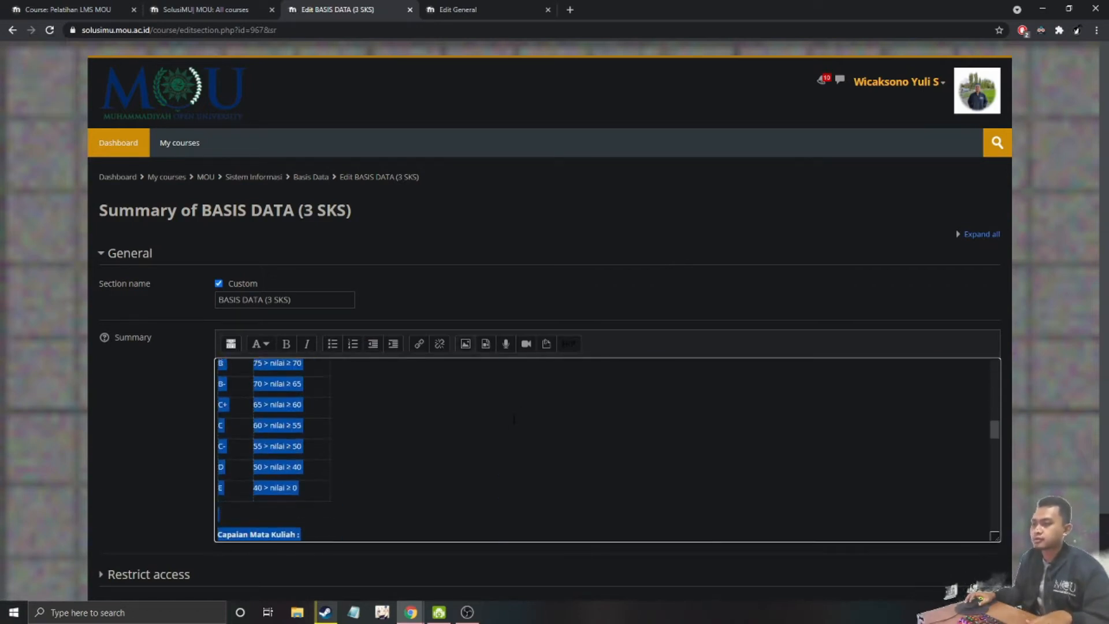
pyautogui.scroll(-2, 508, 431)
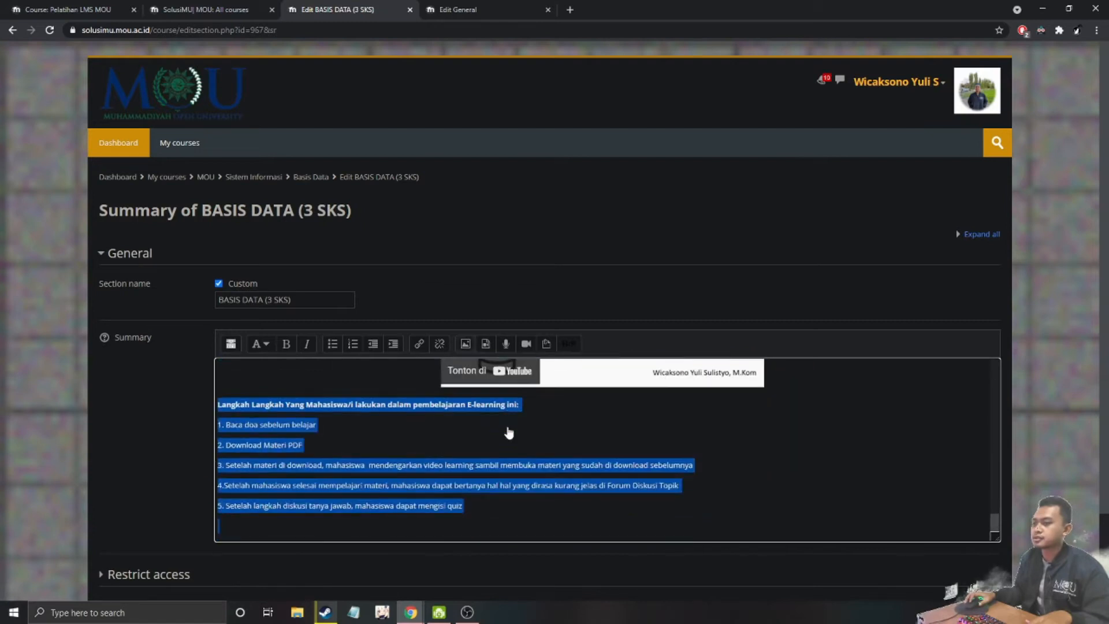
pyautogui.scroll(3, 600, 520)
pyautogui.click(444, 8)
pyautogui.click(461, 406)
pyautogui.hotkey('ctrl', 'v')
# Centre the pasted heading, greeting and photo at the start of the General section's summary
pyautogui.moveTo(460, 417); pyautogui.dragTo(193, 370)
pyautogui.scroll(3, 281, 405)
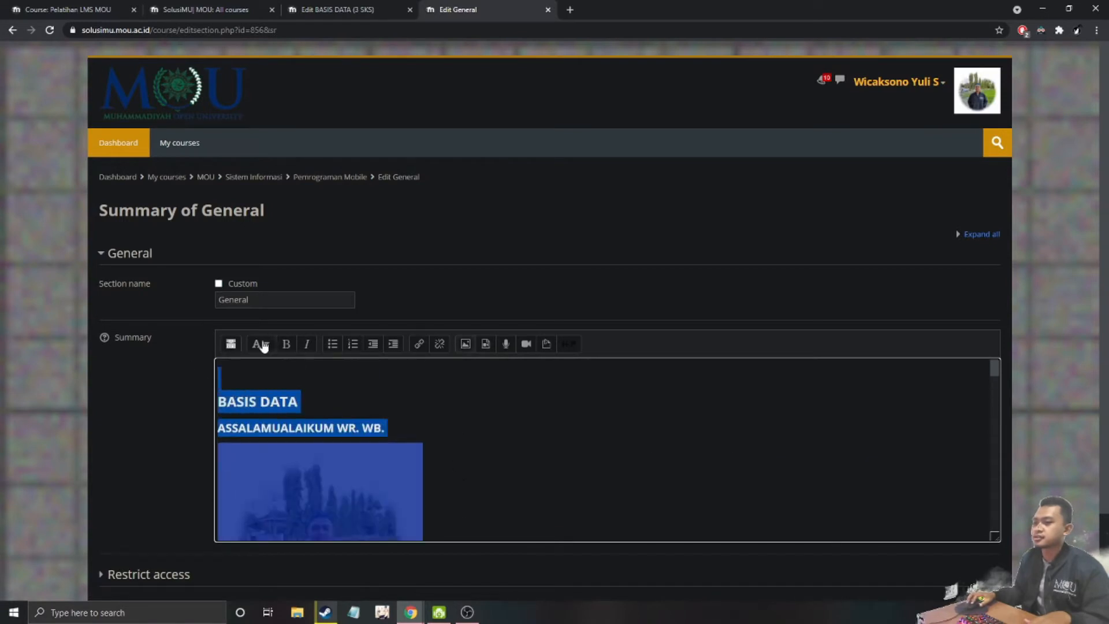
pyautogui.click(232, 346)
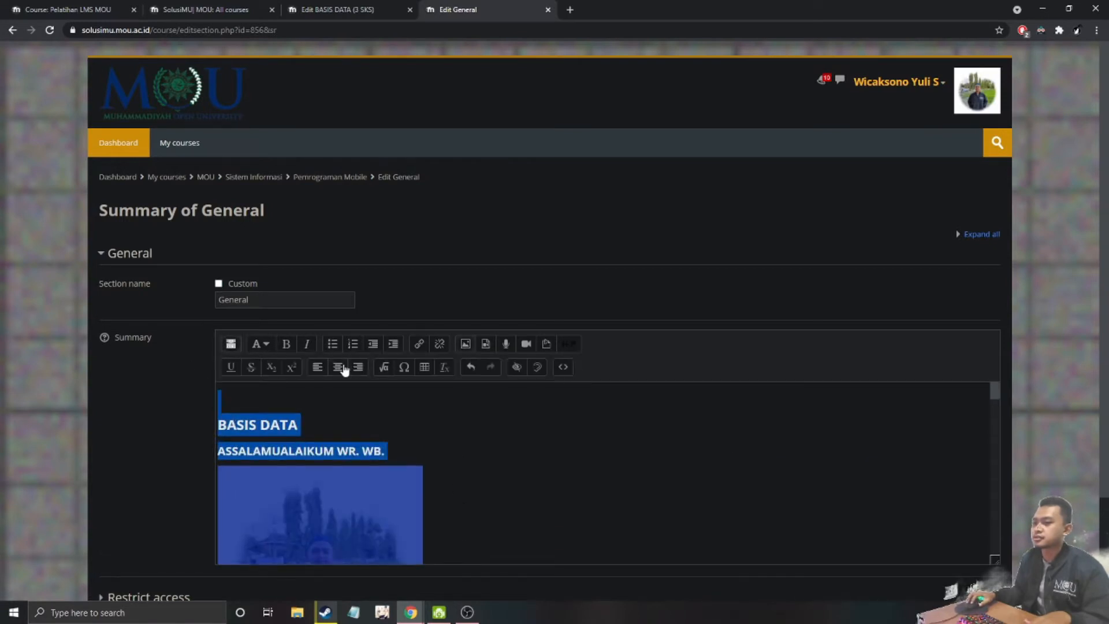
pyautogui.click(343, 368)
# Give the General section the custom name Tutorial and save the section changes
pyautogui.click(218, 283)
pyautogui.click(250, 299)
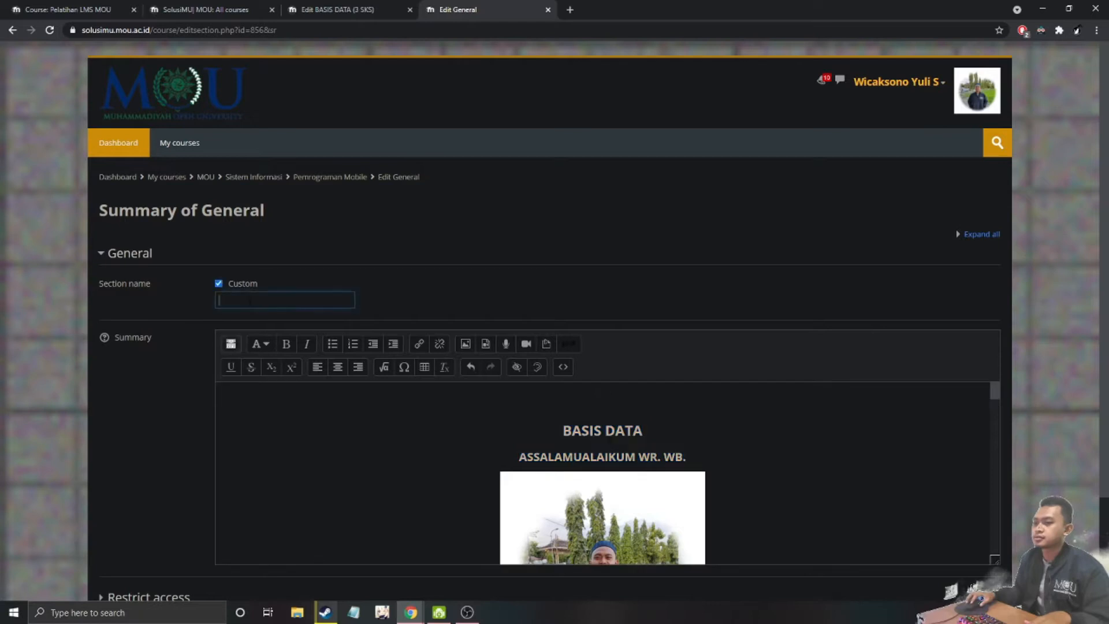
pyautogui.write('TUGA')
pyautogui.press('BackSpace')
pyautogui.press('BackSpace')
pyautogui.write('utorial')
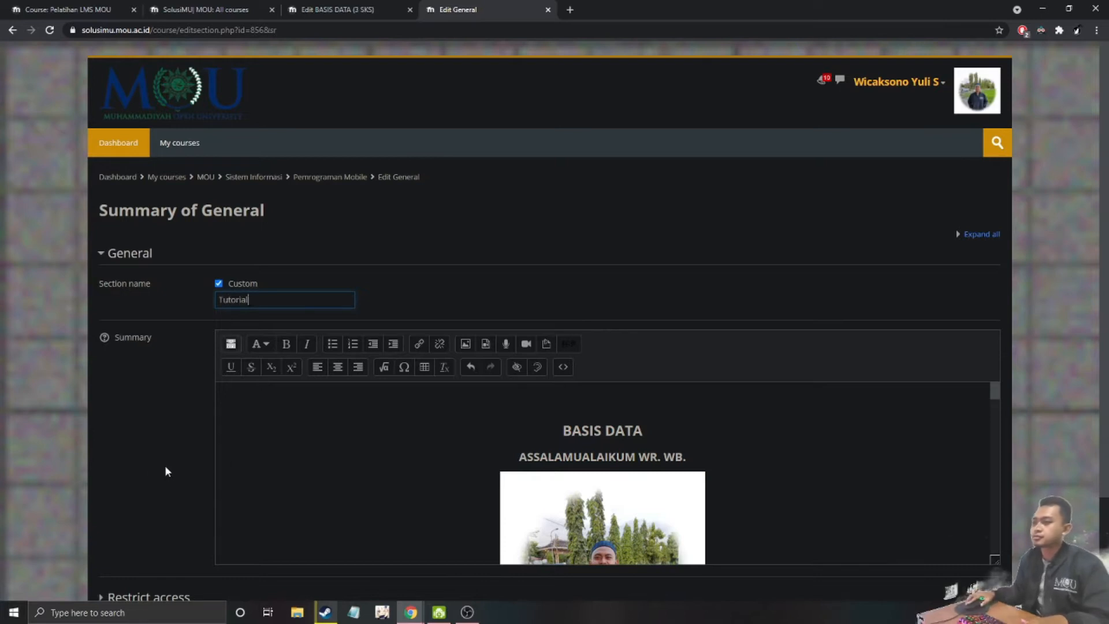
pyautogui.scroll(-2, 168, 472)
pyautogui.click(276, 530)
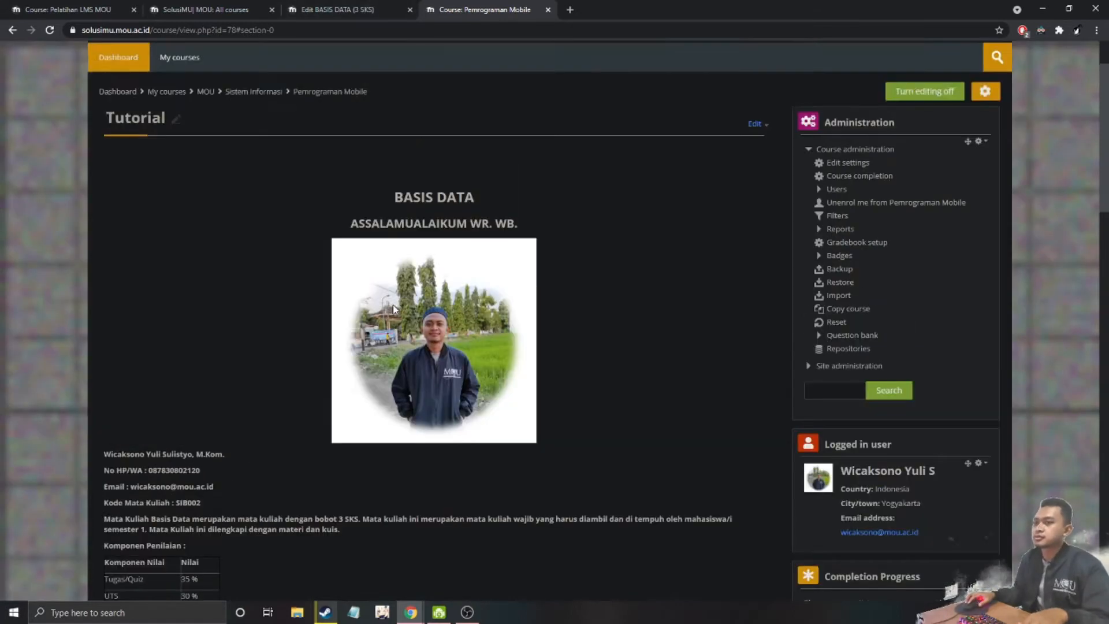
# Delete everything from the Kode Mata Kuliah line to the end of the Tutorial section's summary and save the changes
pyautogui.scroll(2, 220, 233)
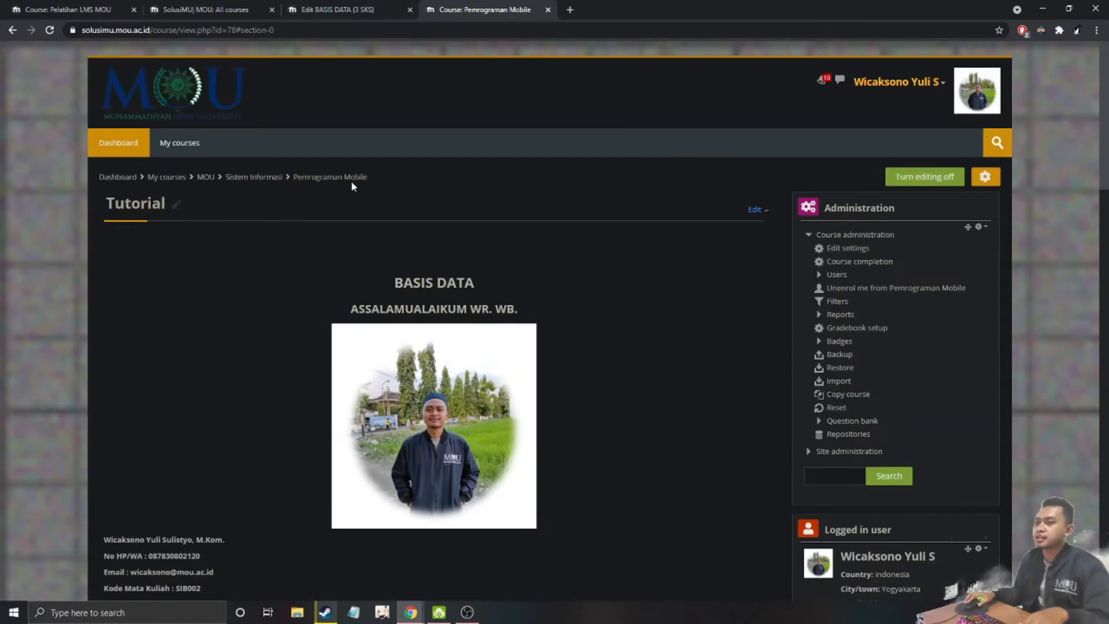
pyautogui.scroll(-10, 277, 312)
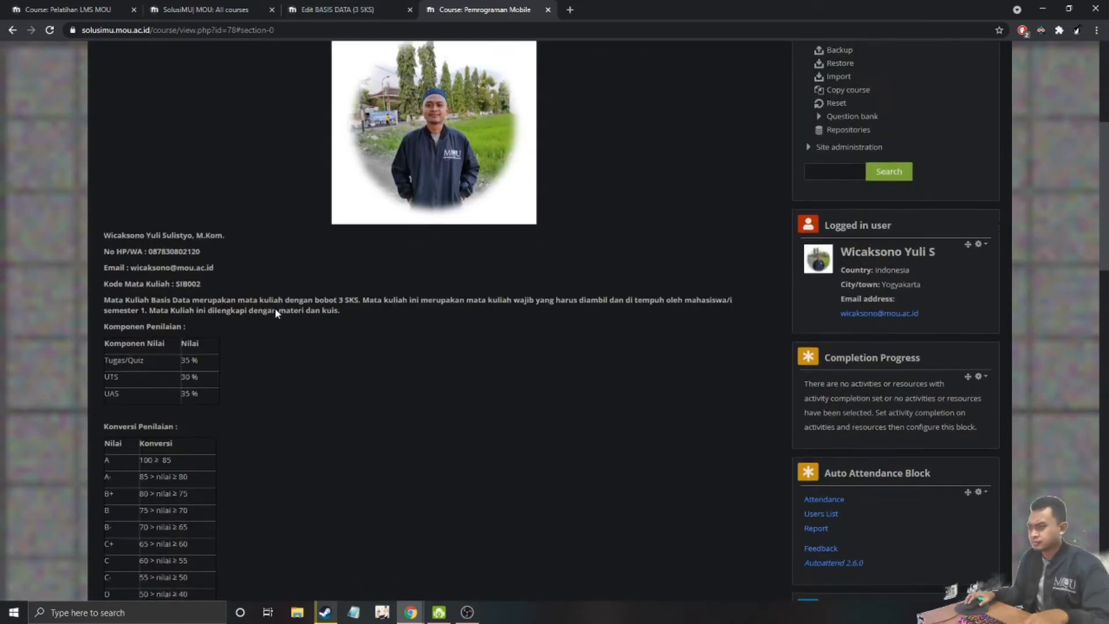
pyautogui.scroll(-10, 275, 314)
pyautogui.scroll(20, 275, 314)
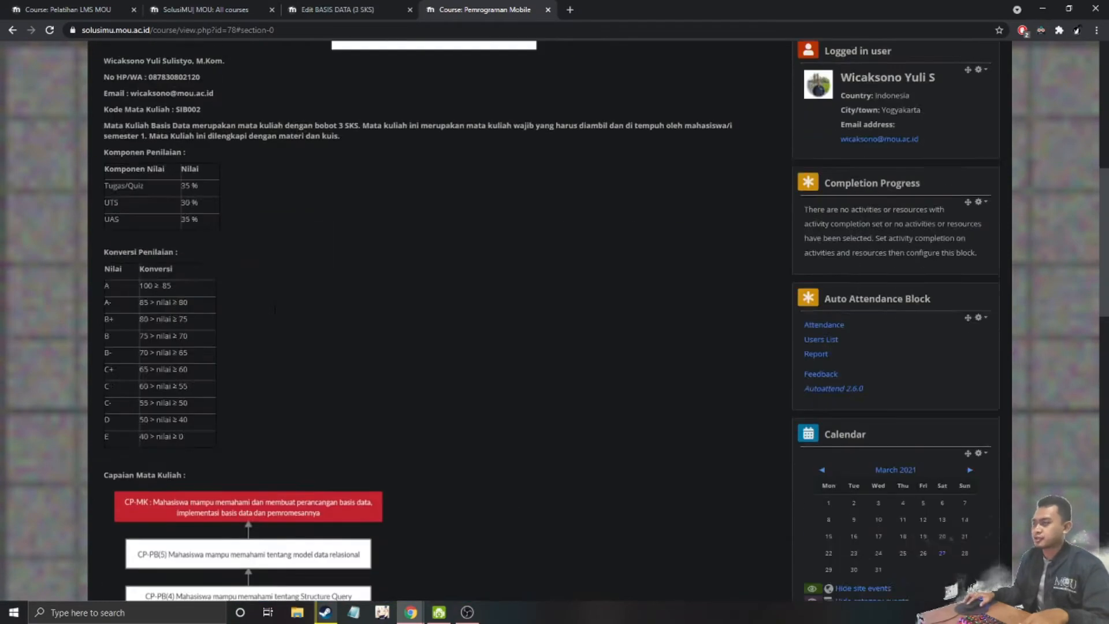
pyautogui.click(757, 207)
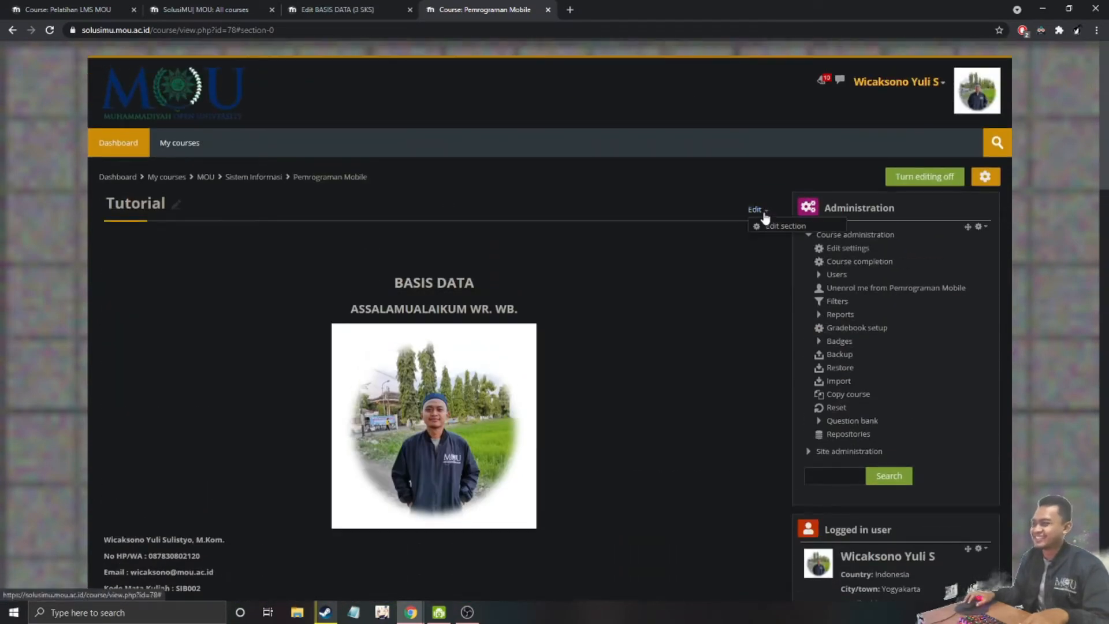
pyautogui.click(771, 229)
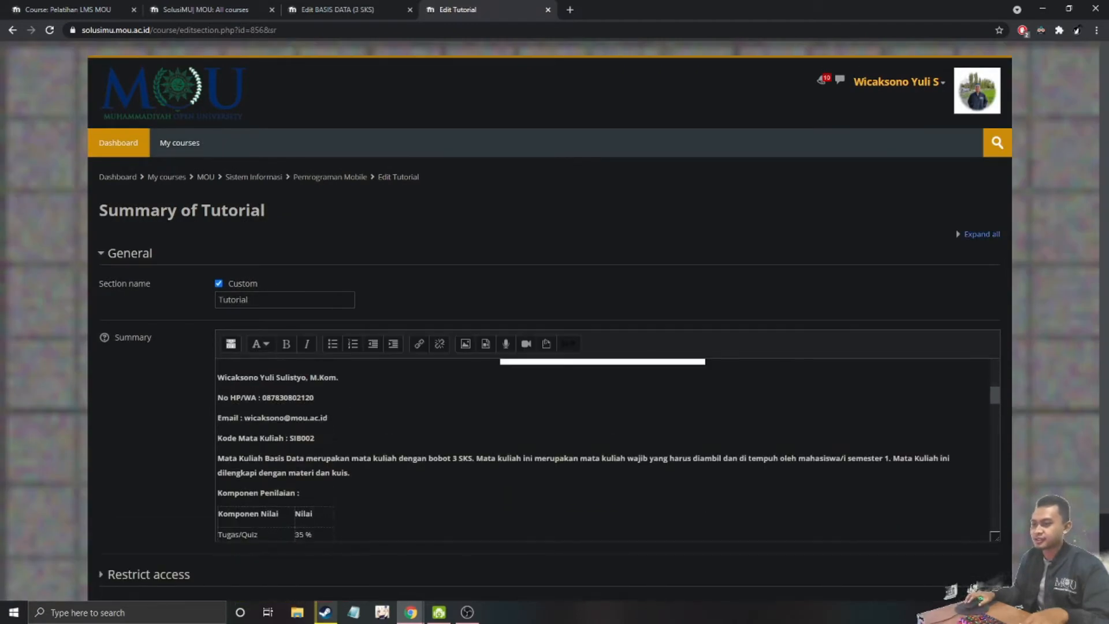
pyautogui.moveTo(218, 437); pyautogui.dragTo(537, 494)
pyautogui.scroll(-20, 358, 478)
pyautogui.scroll(-1, 370, 478)
pyautogui.press('BackSpace')
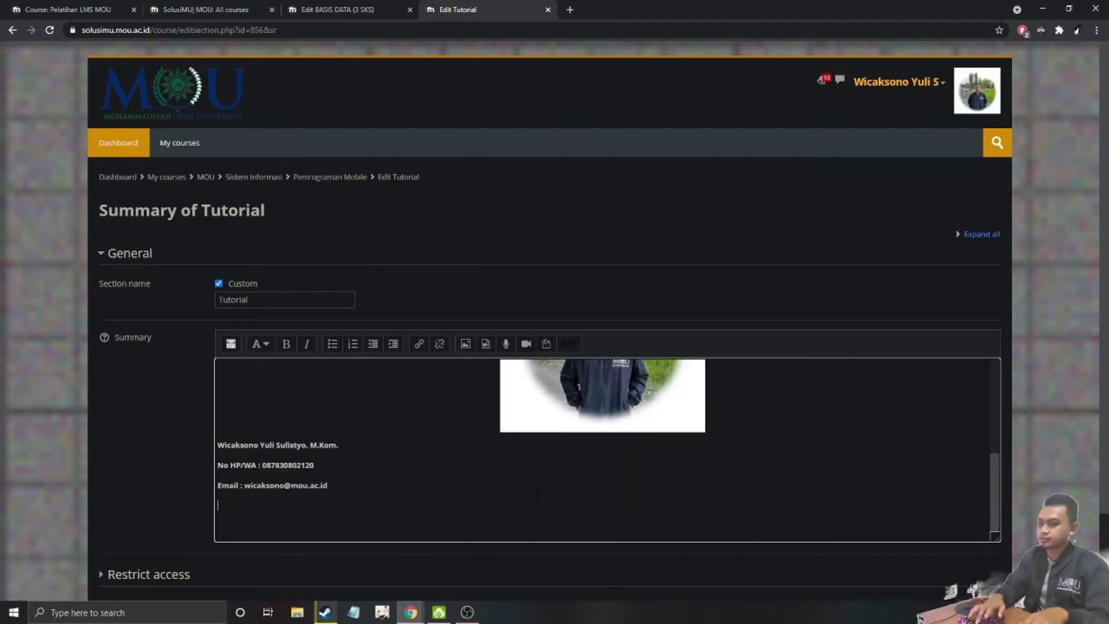
pyautogui.scroll(-2, 162, 464)
pyautogui.click(261, 526)
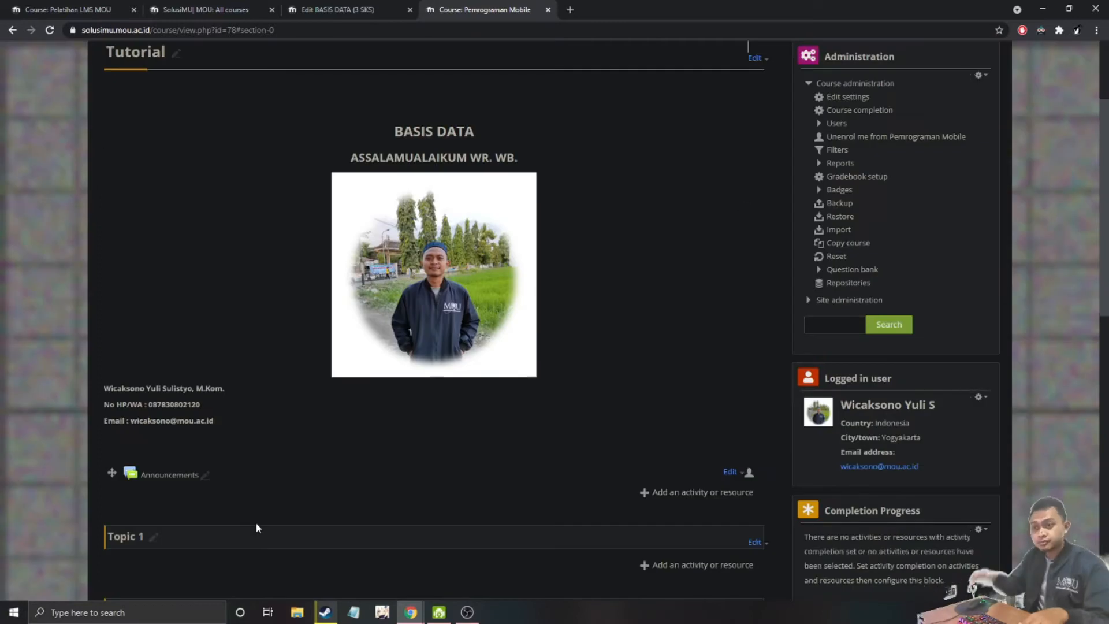
# Close the browser tab listing all courses and return to the Pemrograman Mobile course after checking the Pelatihan LMS MOU course
pyautogui.scroll(-4, 378, 460)
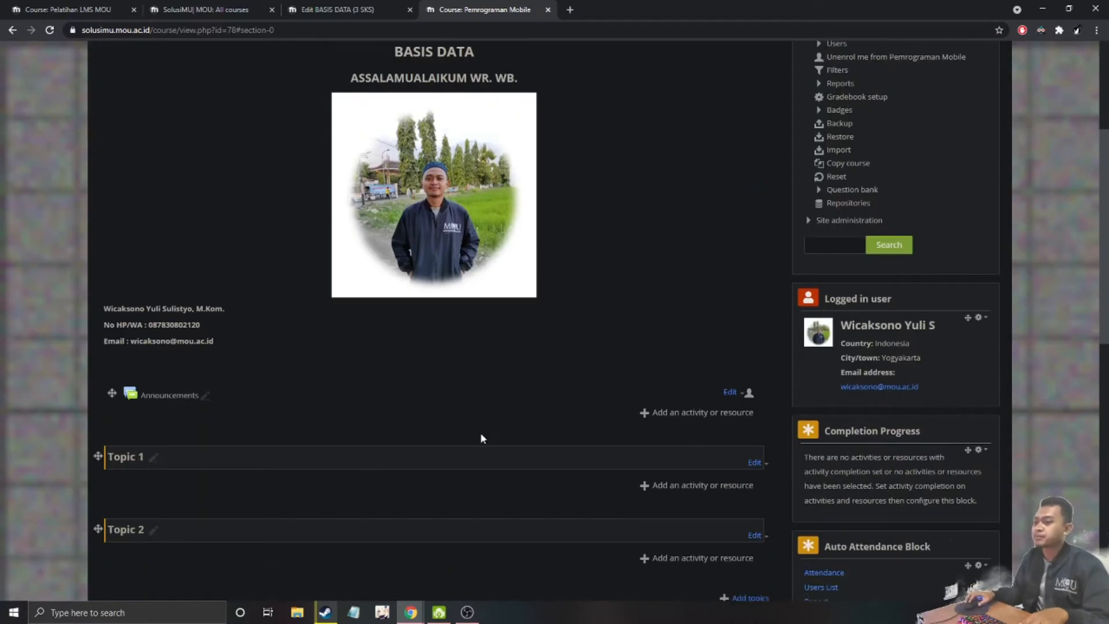
pyautogui.click(210, 11)
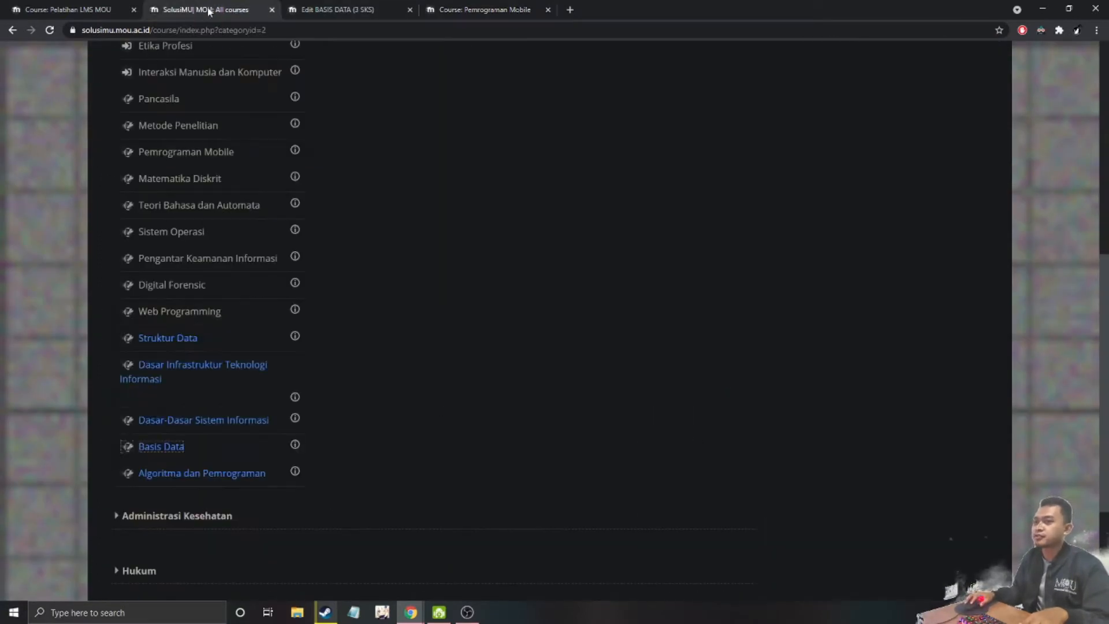
pyautogui.click(272, 10)
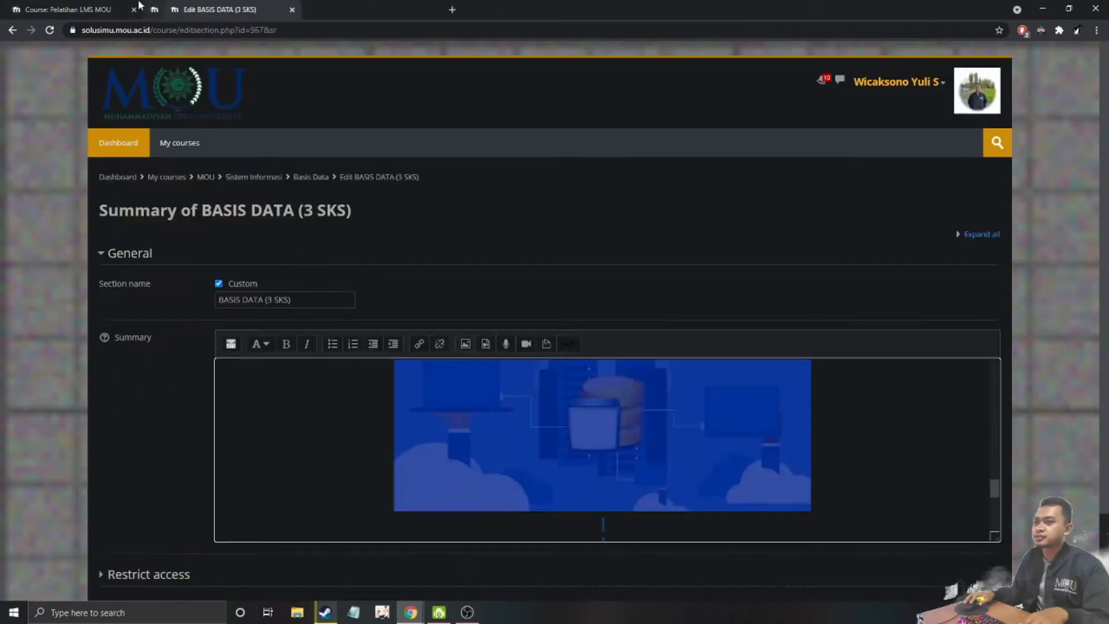
pyautogui.click(92, 8)
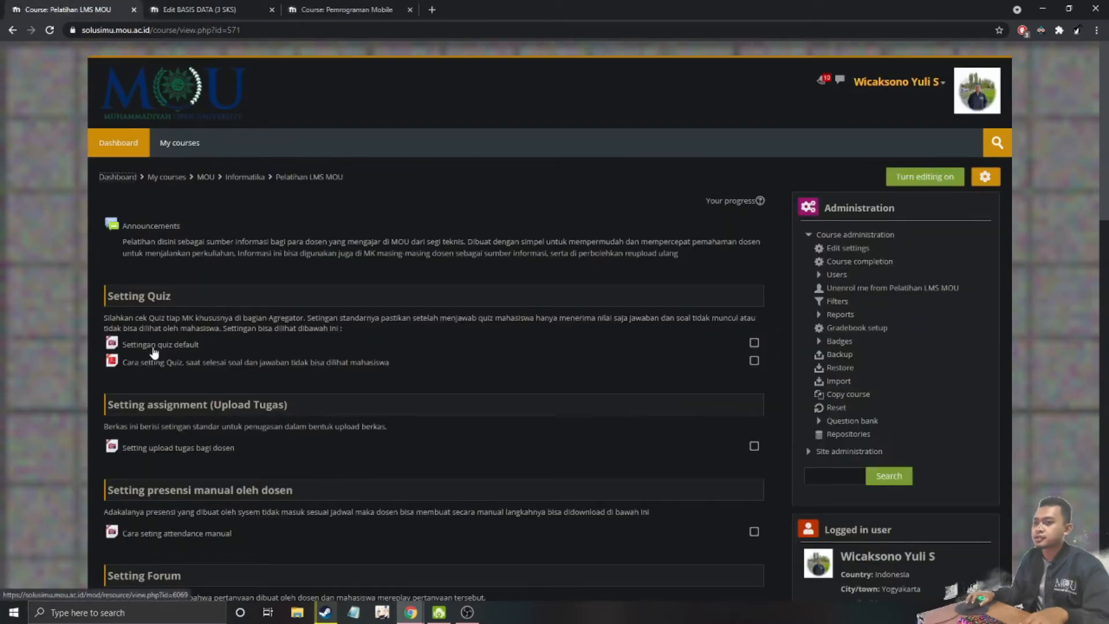
pyautogui.click(325, 8)
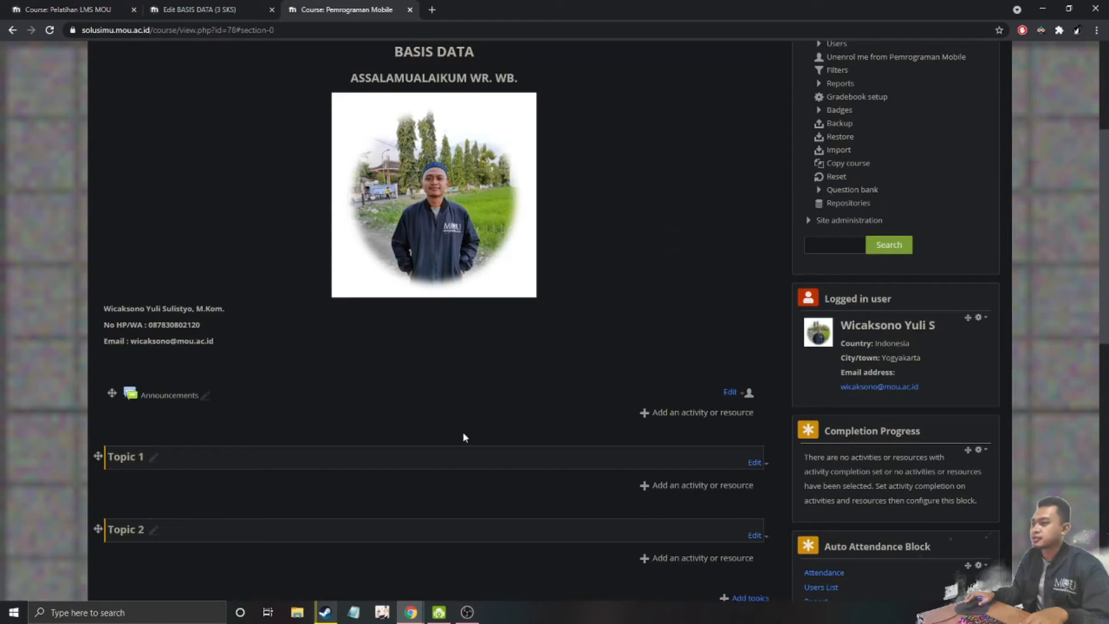
# Start a new Quiz activity in Topic 1 named Quiz 1 and enable displaying its description on the course page
pyautogui.click(694, 486)
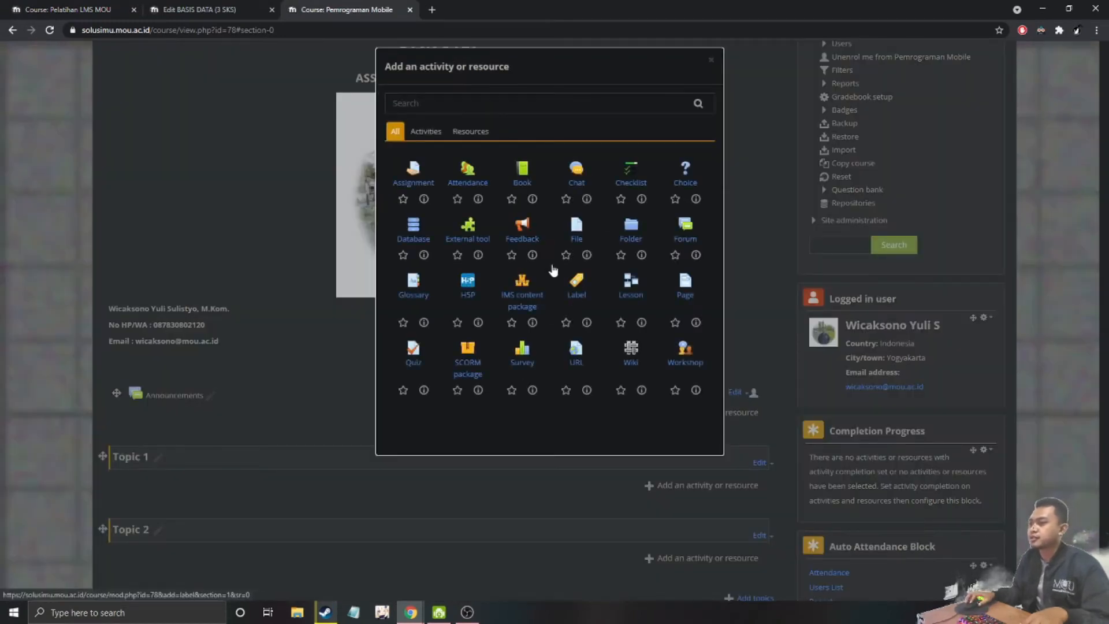
pyautogui.click(413, 348)
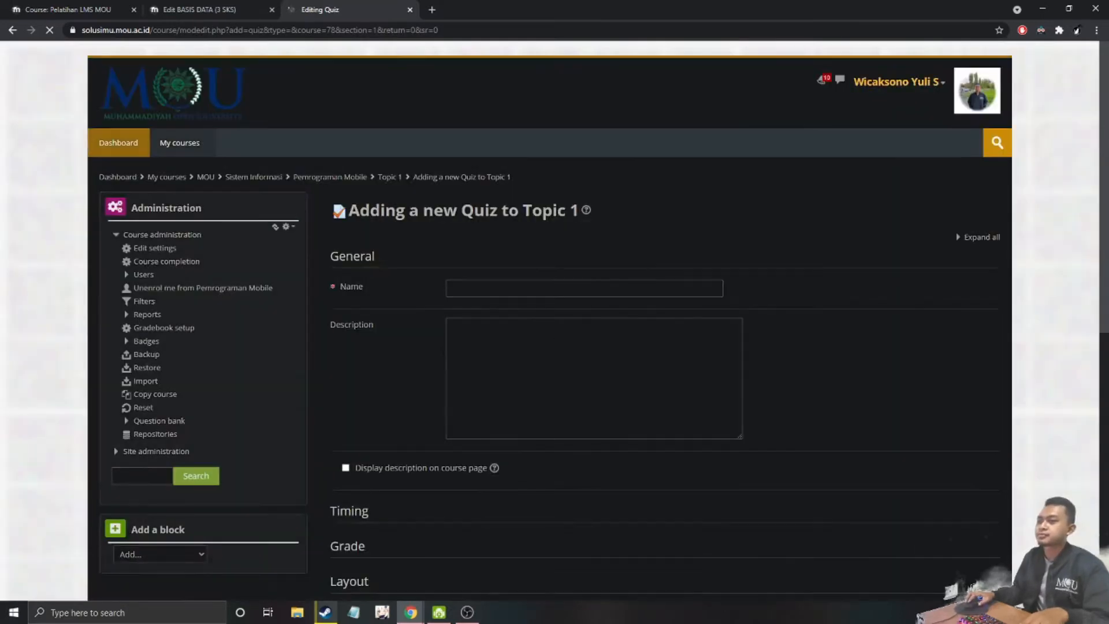
pyautogui.scroll(-2, 487, 189)
pyautogui.click(483, 177)
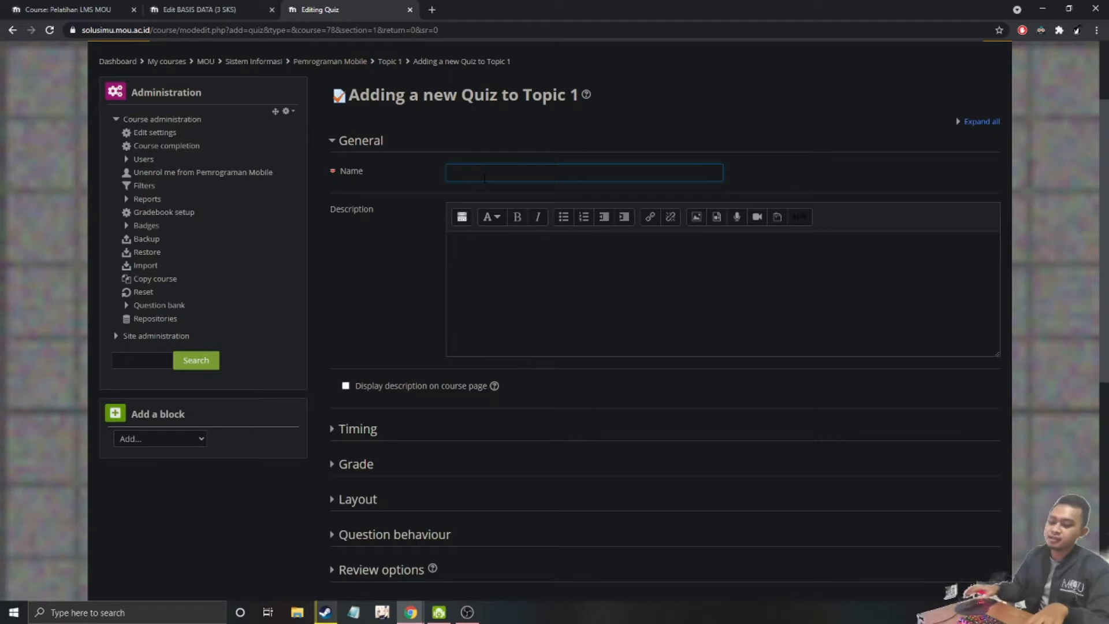
pyautogui.write('Quiz 1')
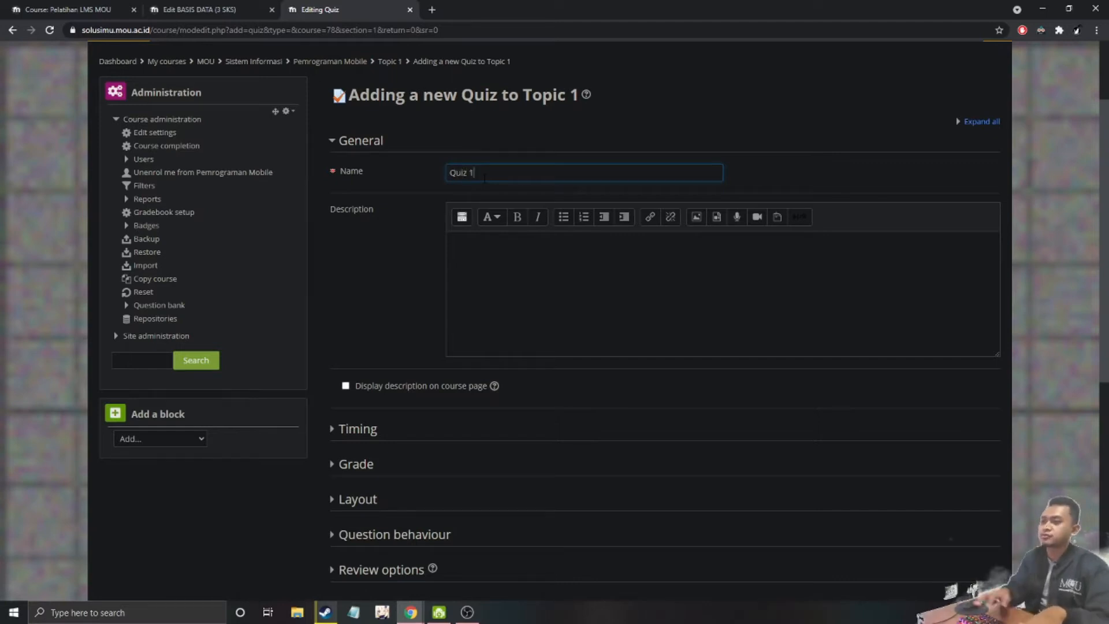
pyautogui.click(345, 385)
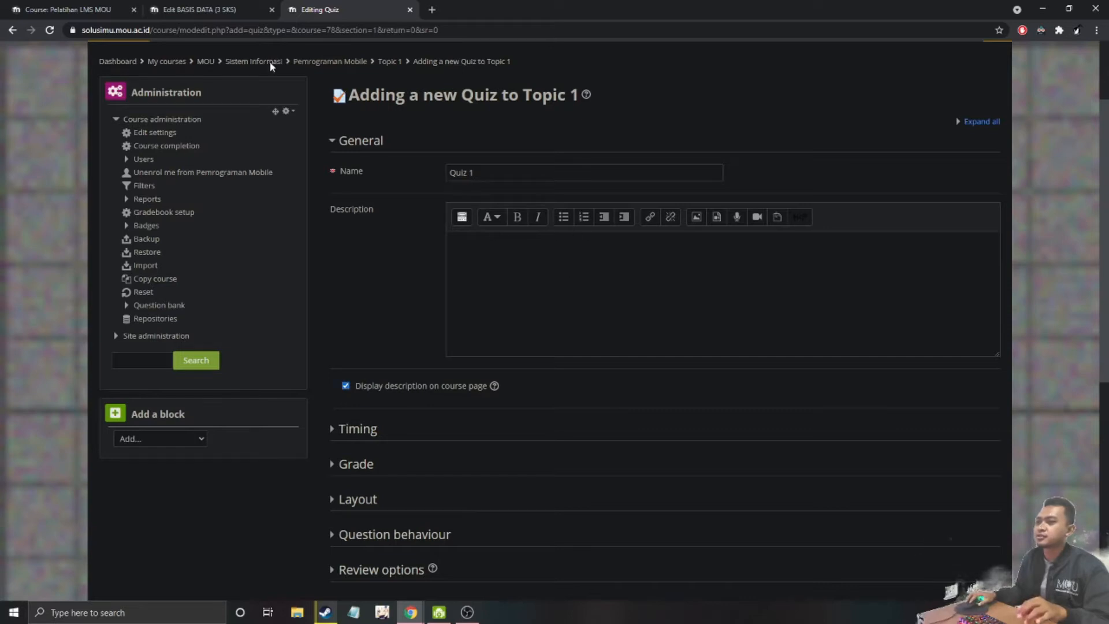
# Go back to the Basis Data course page and examine how its quiz activities are listed before returning to the new quiz form
pyautogui.click(218, 9)
pyautogui.click(12, 29)
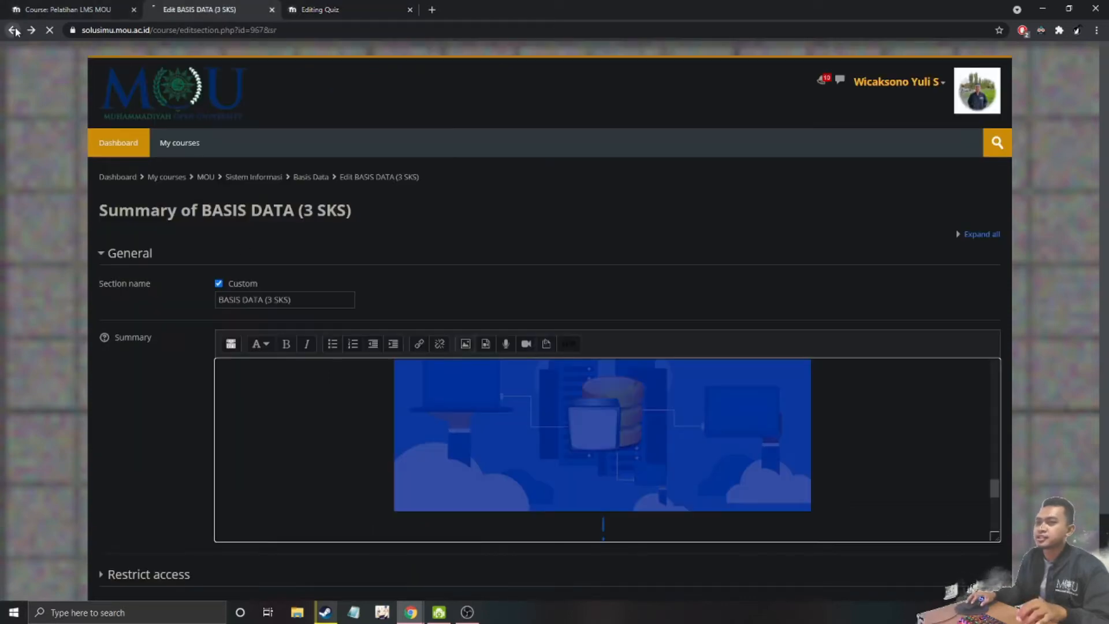
pyautogui.scroll(-20, 199, 323)
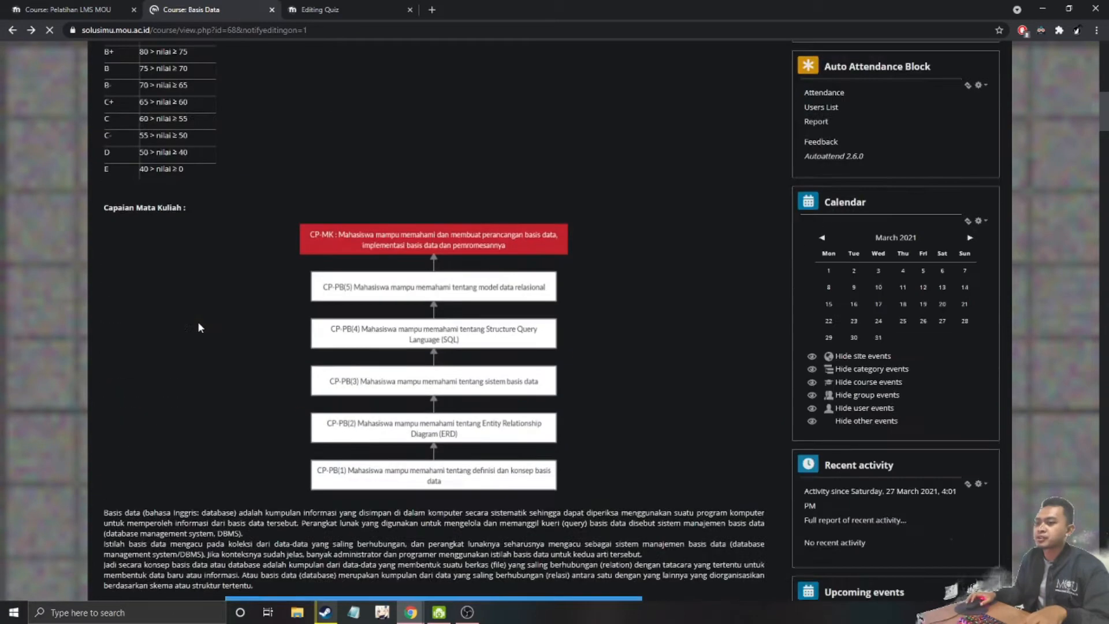
pyautogui.scroll(-5, 199, 327)
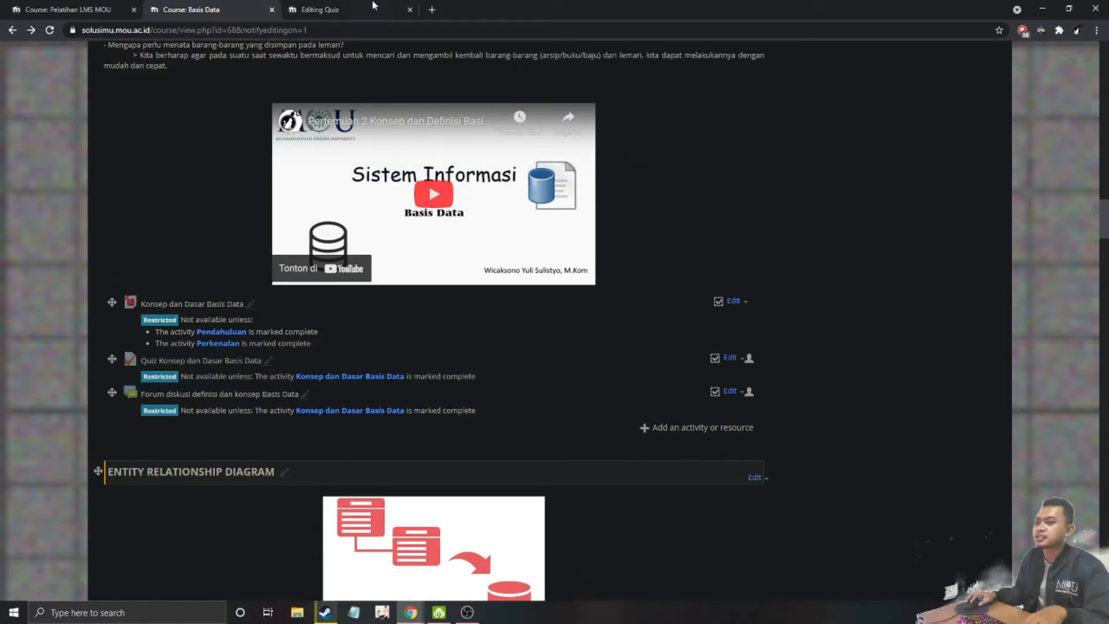
pyautogui.click(347, 10)
# Enter "Quiz dilakukan 30menit" as the description of Quiz 1
pyautogui.click(472, 261)
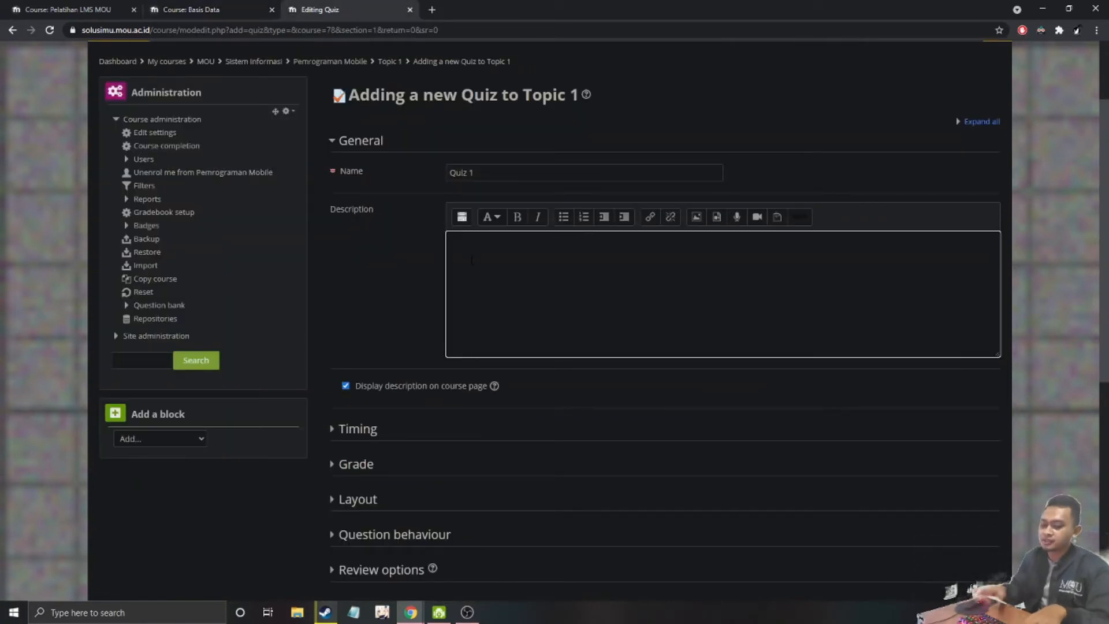
pyautogui.write('Quiz dilakukan 40')
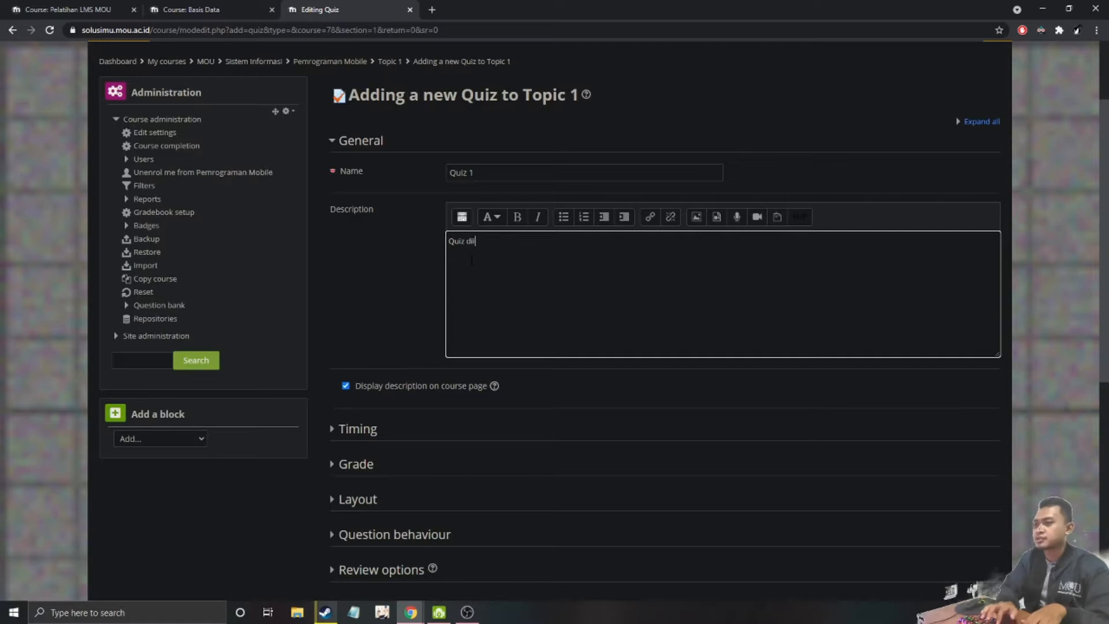
pyautogui.press('BackSpace')
pyautogui.press('BackSpace')
pyautogui.write('30menit')
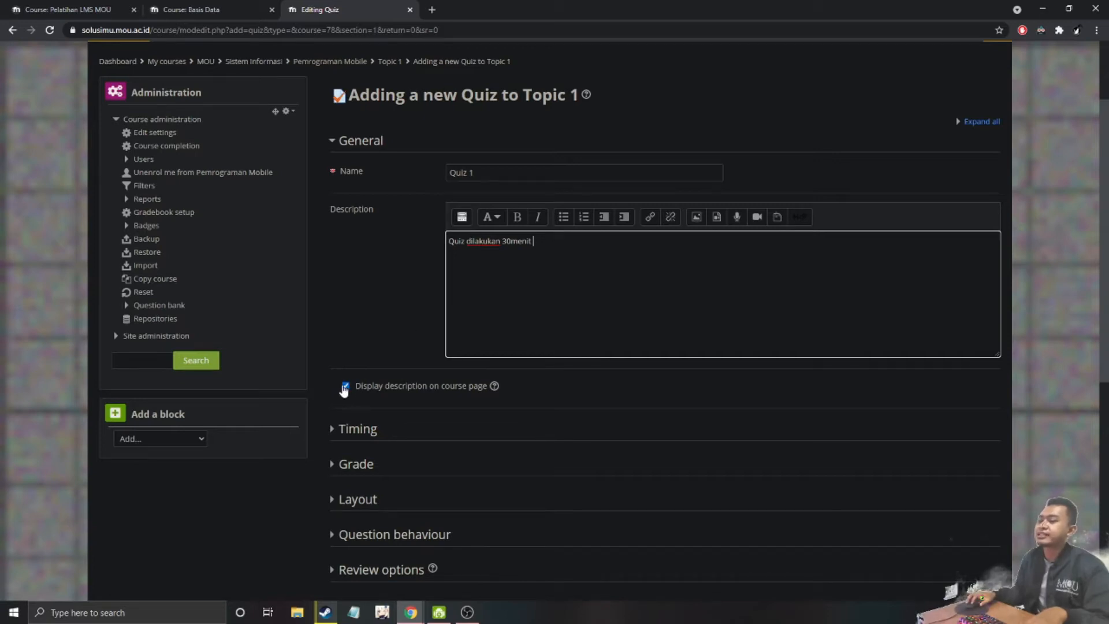
# Expand the quiz's Timing settings and enable both the opening and the closing date
pyautogui.scroll(-3, 369, 335)
pyautogui.click(331, 258)
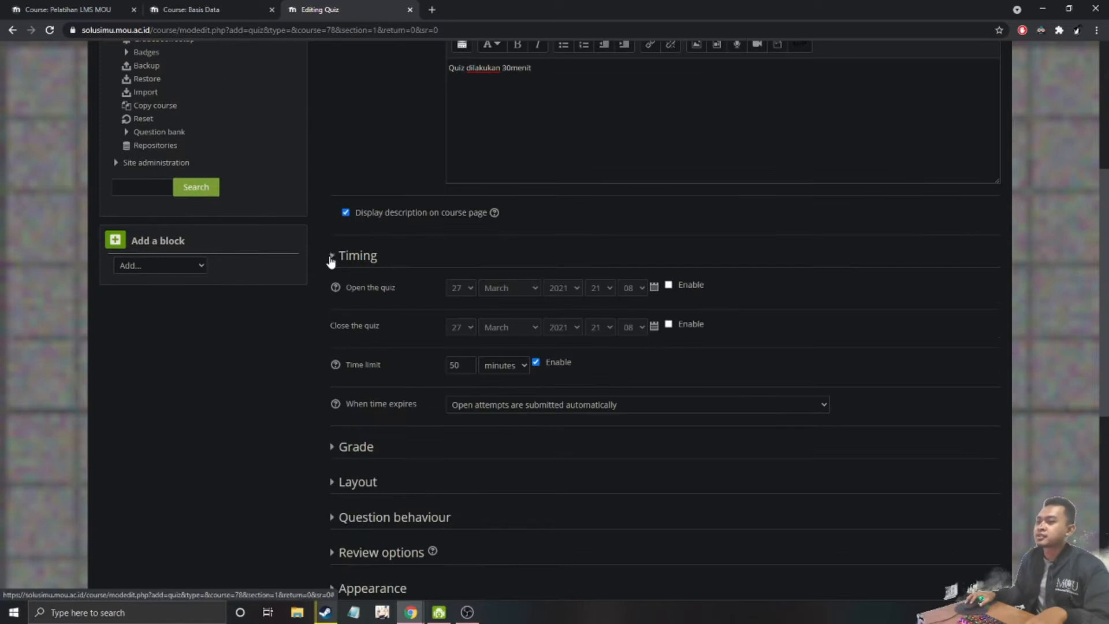
pyautogui.scroll(-1, 272, 372)
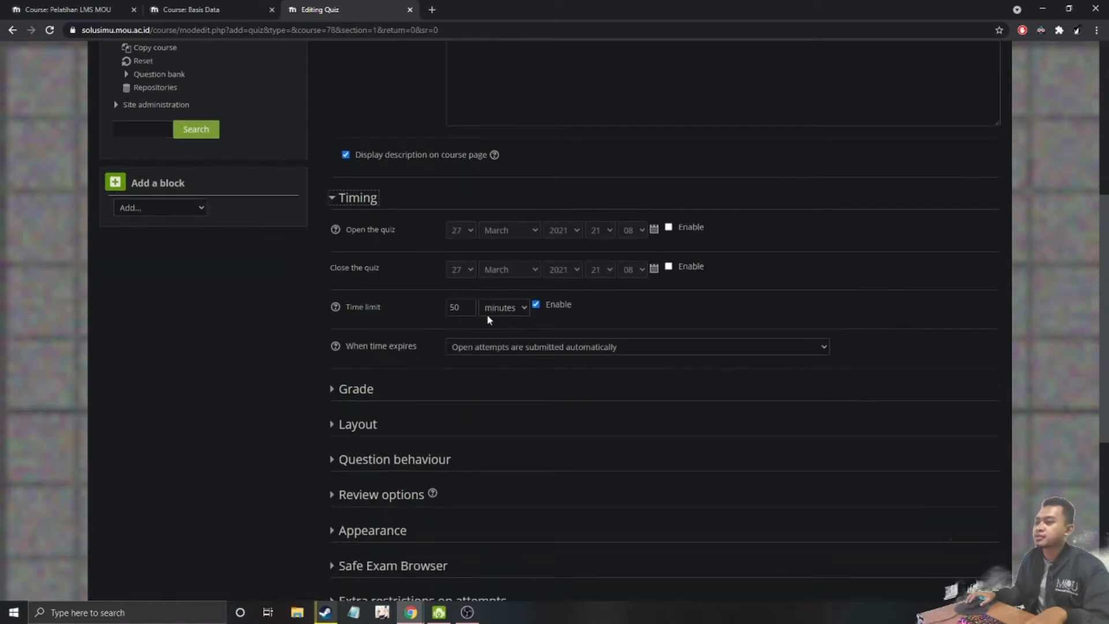
pyautogui.click(668, 228)
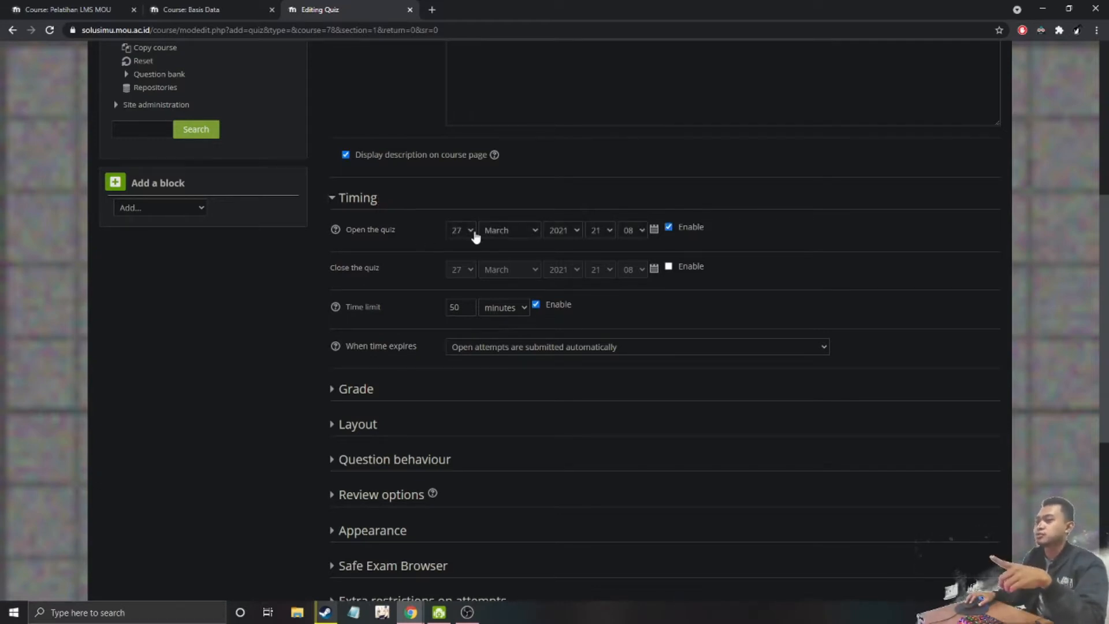
pyautogui.click(668, 267)
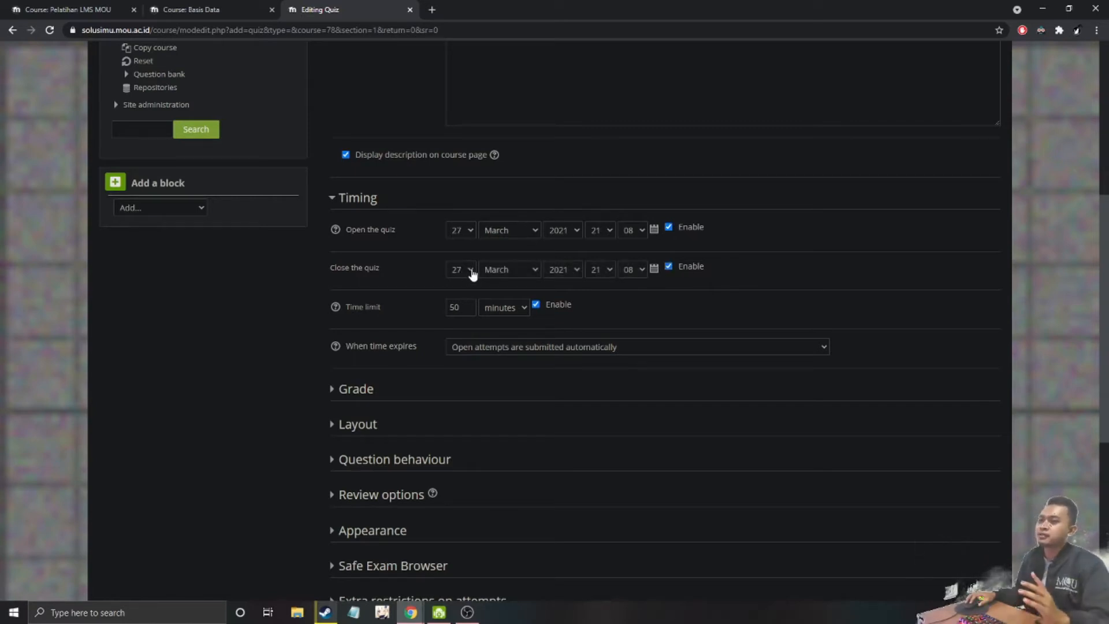
# Set the quiz's closing date to 2 April 2021, checking the system calendar for the date
pyautogui.click(472, 271)
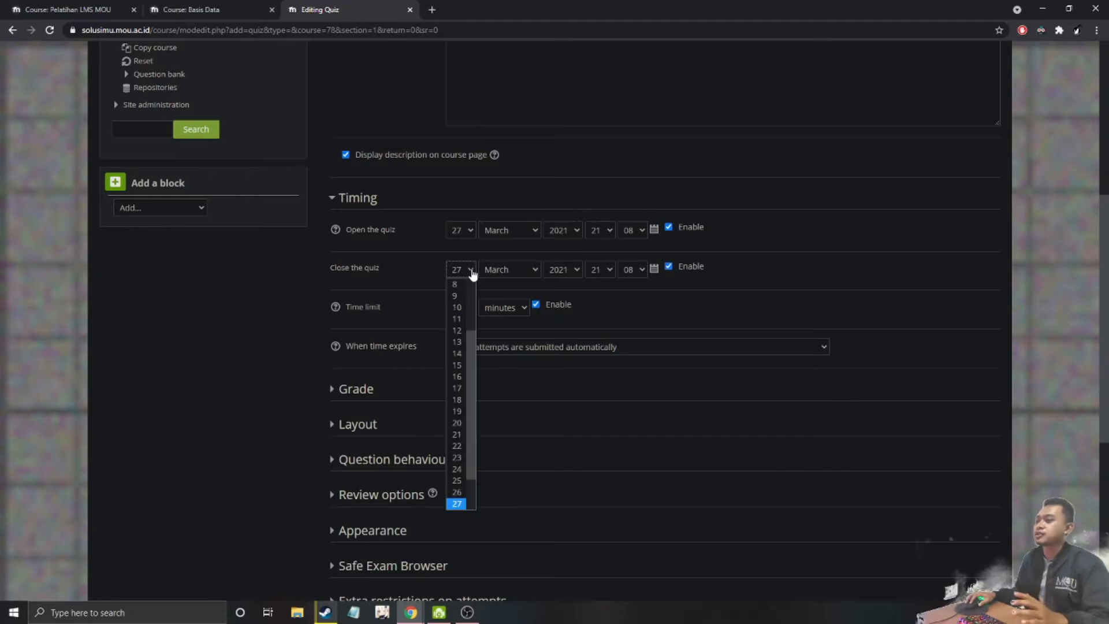
pyautogui.click(1059, 612)
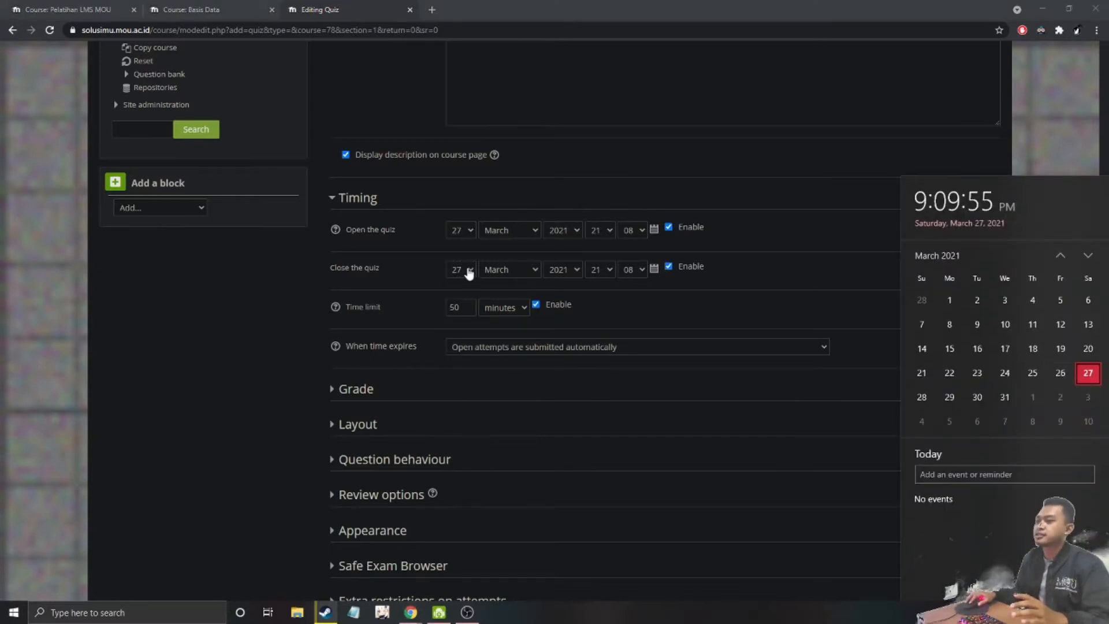
pyautogui.click(467, 272)
pyautogui.click(455, 295)
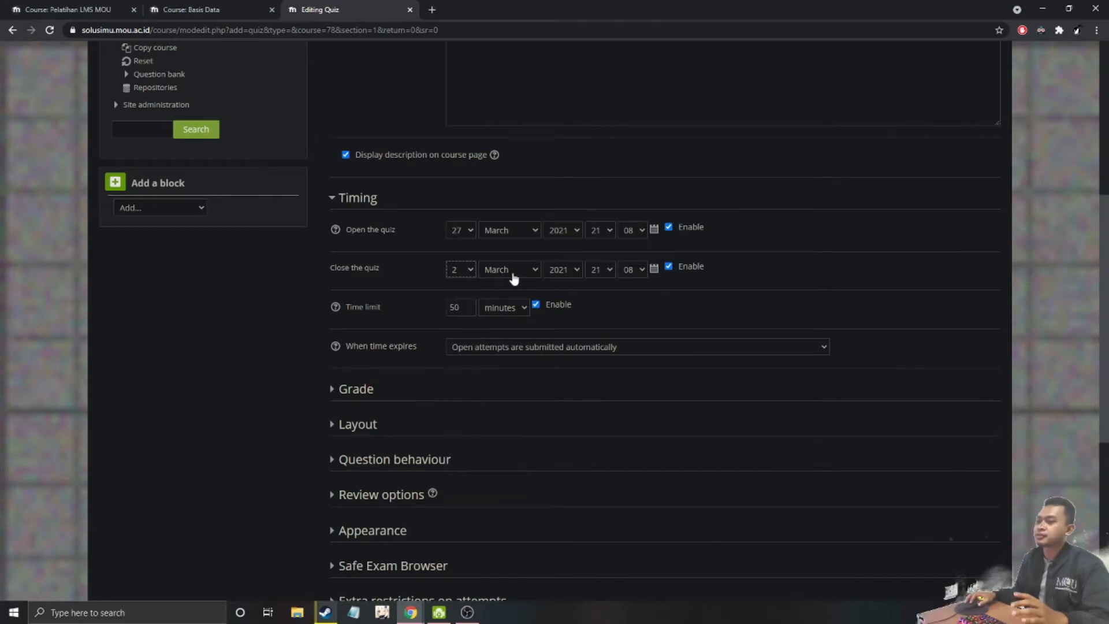
pyautogui.click(517, 271)
pyautogui.click(494, 362)
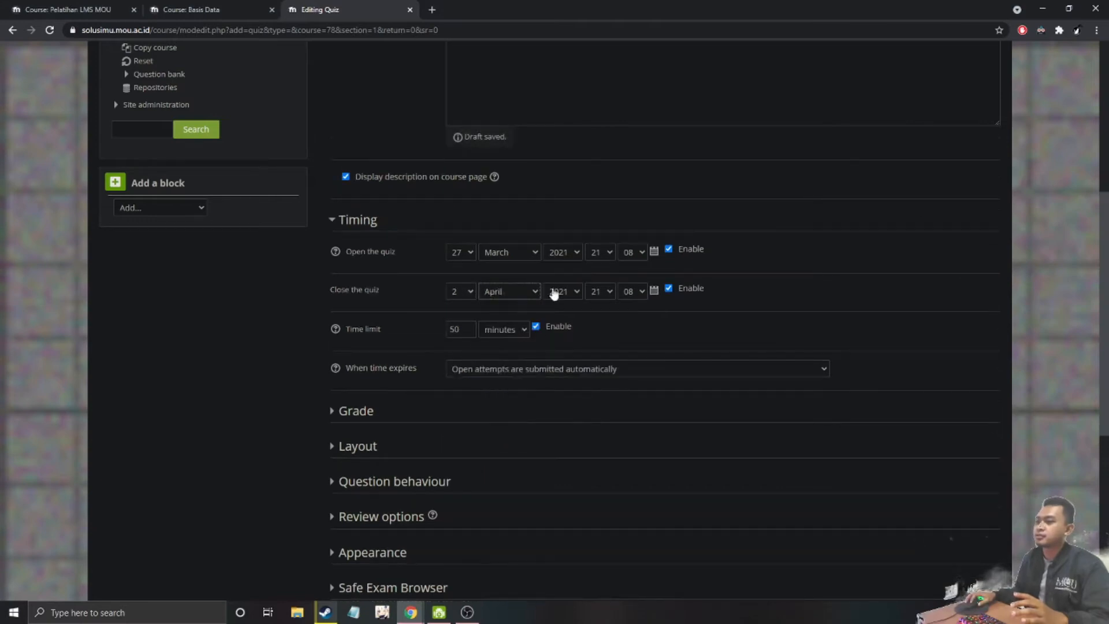
# Set the time limit to 10 minutes and change the description to "Quiz dilakukan 10 menit"
pyautogui.moveTo(460, 334); pyautogui.dragTo(410, 334)
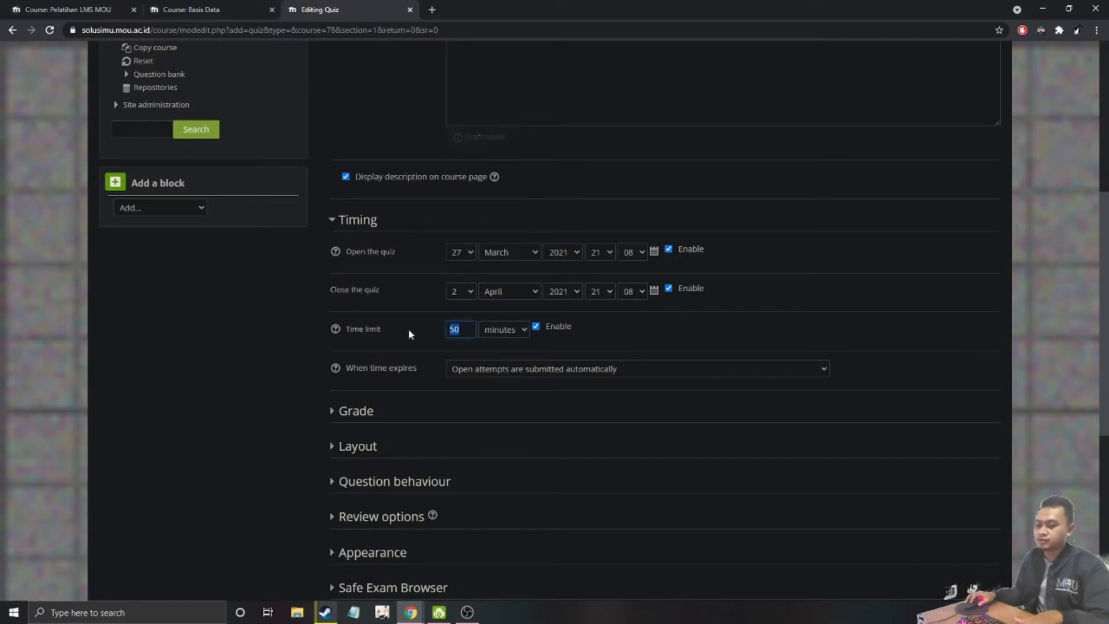
pyautogui.write('10')
pyautogui.scroll(4, 488, 321)
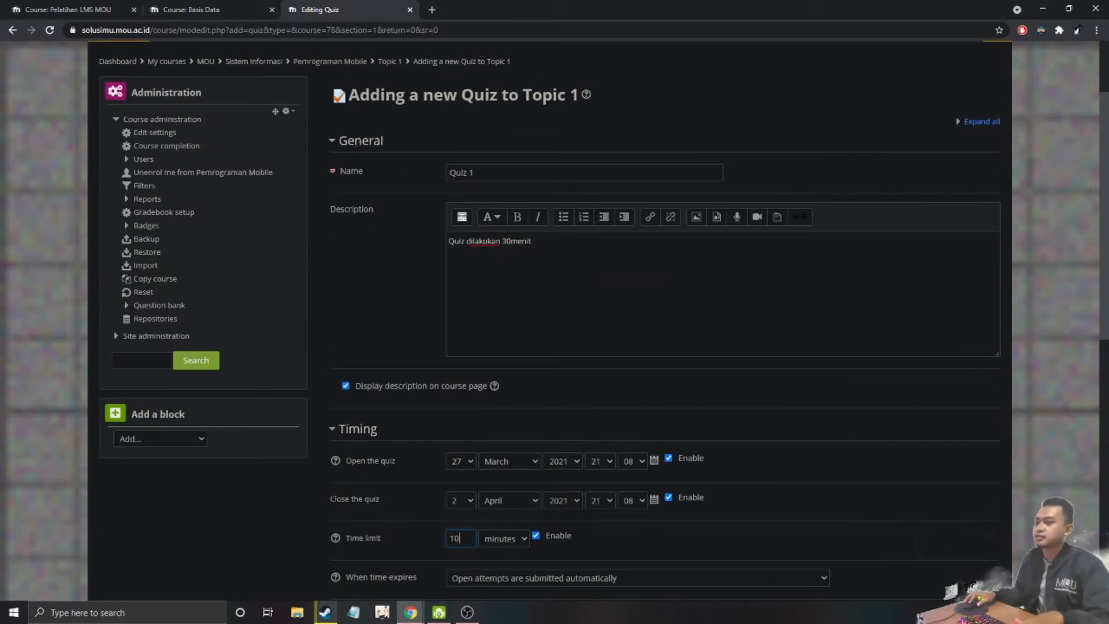
pyautogui.doubleClick(517, 242)
pyautogui.write('10 menit')
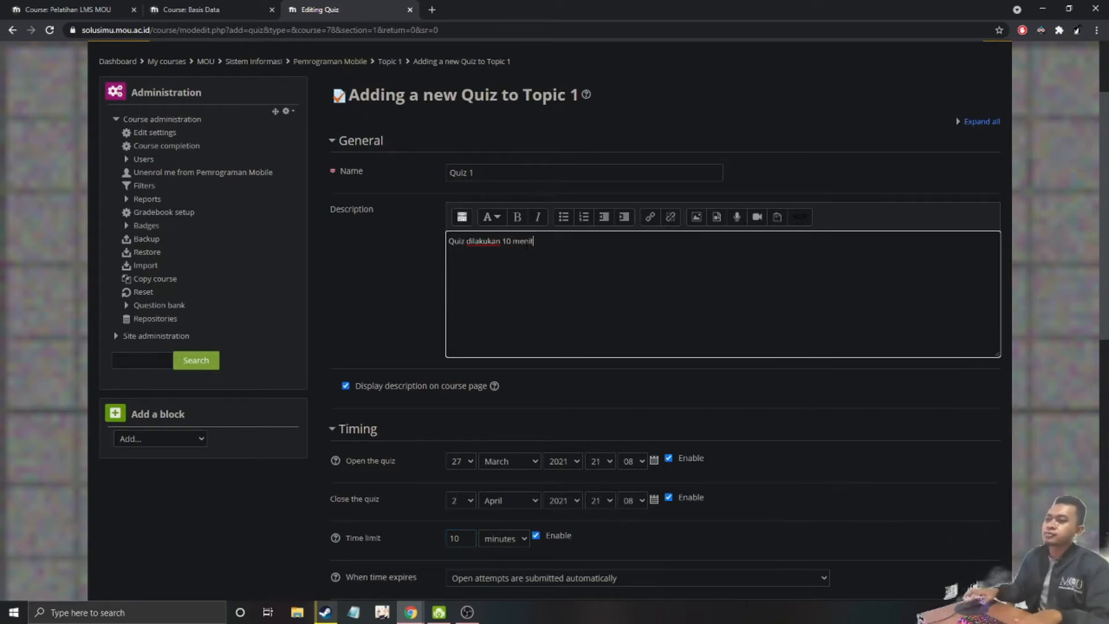
# Choose "Open attempts are submitted automatically" as the behaviour when the quiz time expires
pyautogui.scroll(1, 538, 395)
pyautogui.scroll(-7, 505, 404)
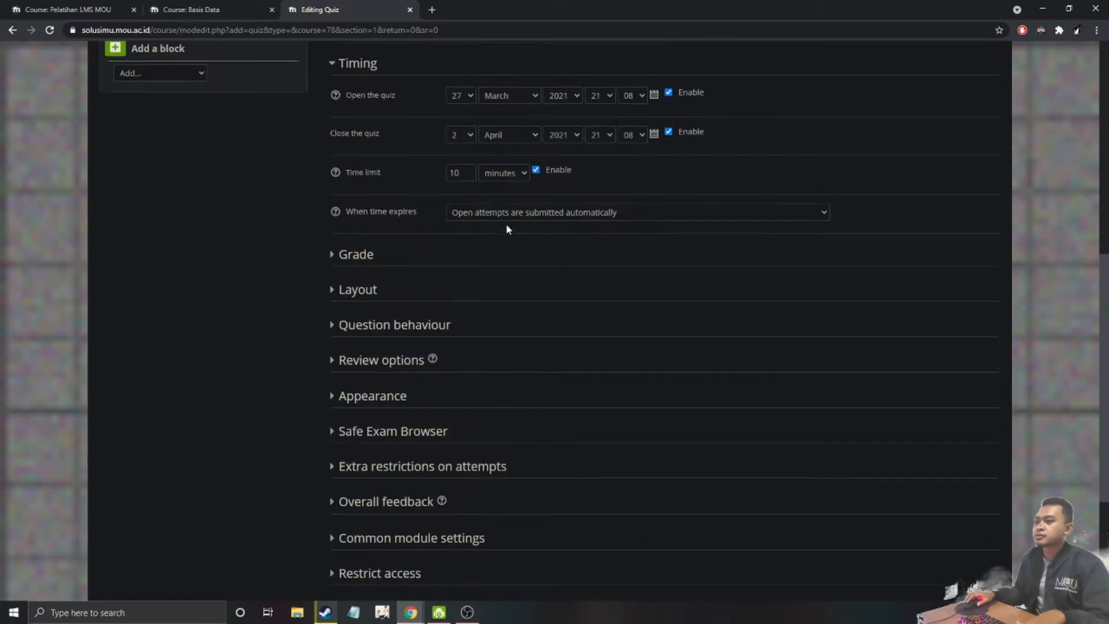
pyautogui.scroll(1, 508, 231)
pyautogui.click(518, 291)
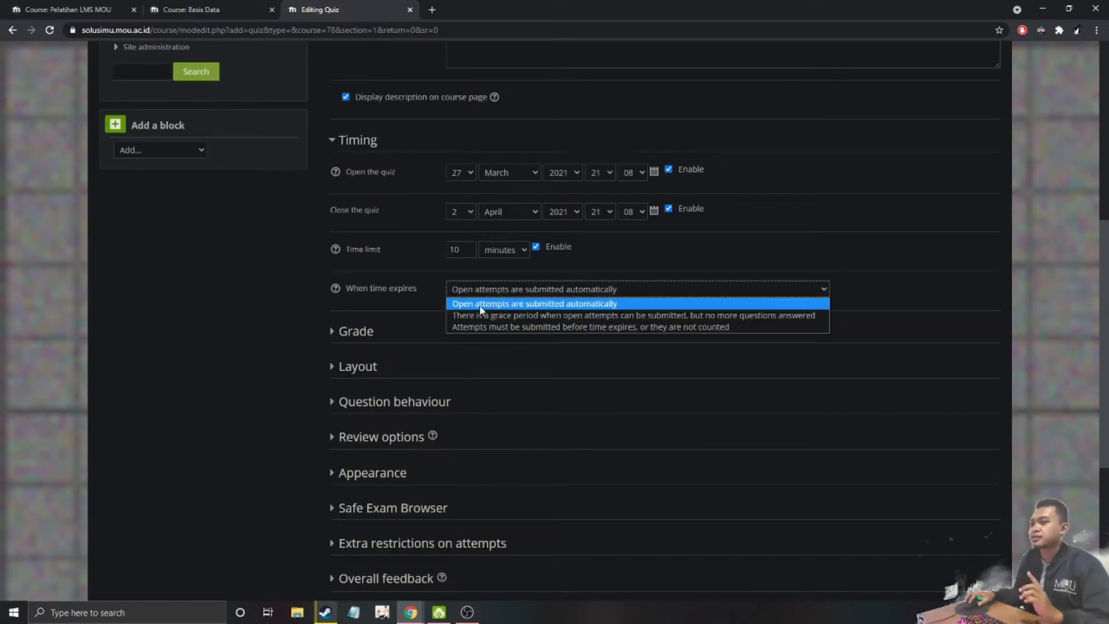
pyautogui.click(552, 308)
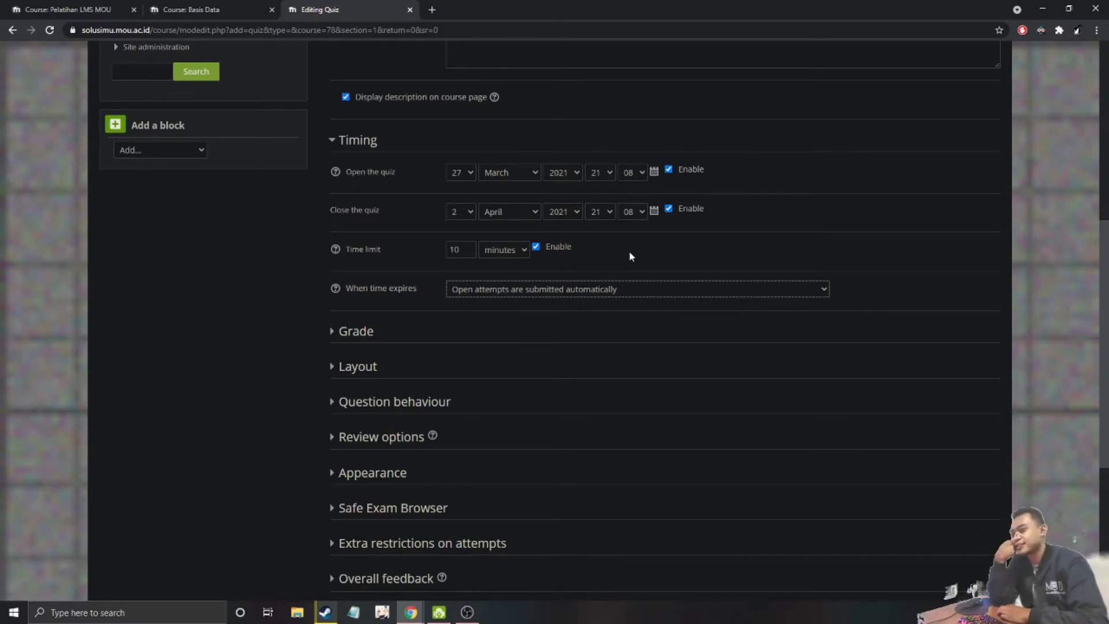
pyautogui.click(605, 290)
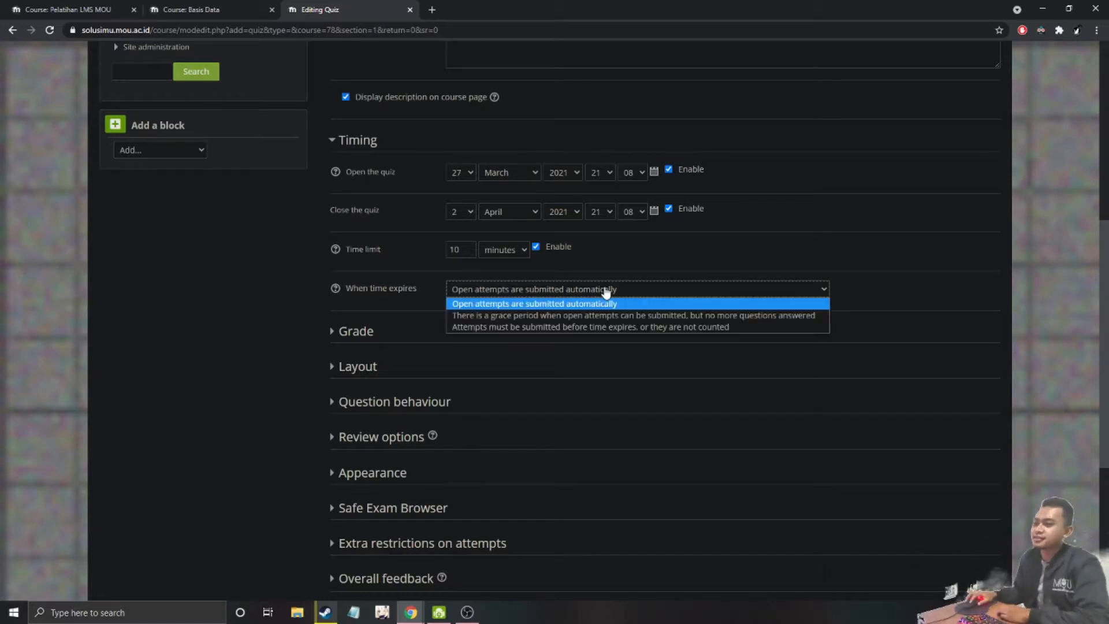
pyautogui.click(521, 304)
# Expand the quiz's Grade settings and set the grade to pass to 40
pyautogui.click(334, 330)
pyautogui.scroll(-2, 323, 340)
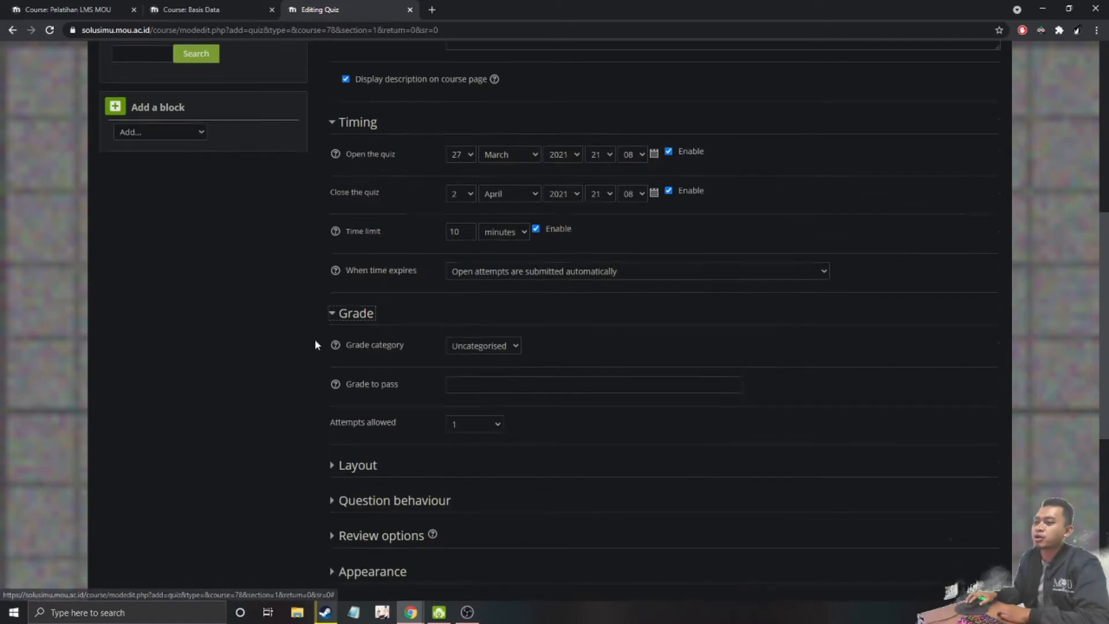
pyautogui.click(502, 253)
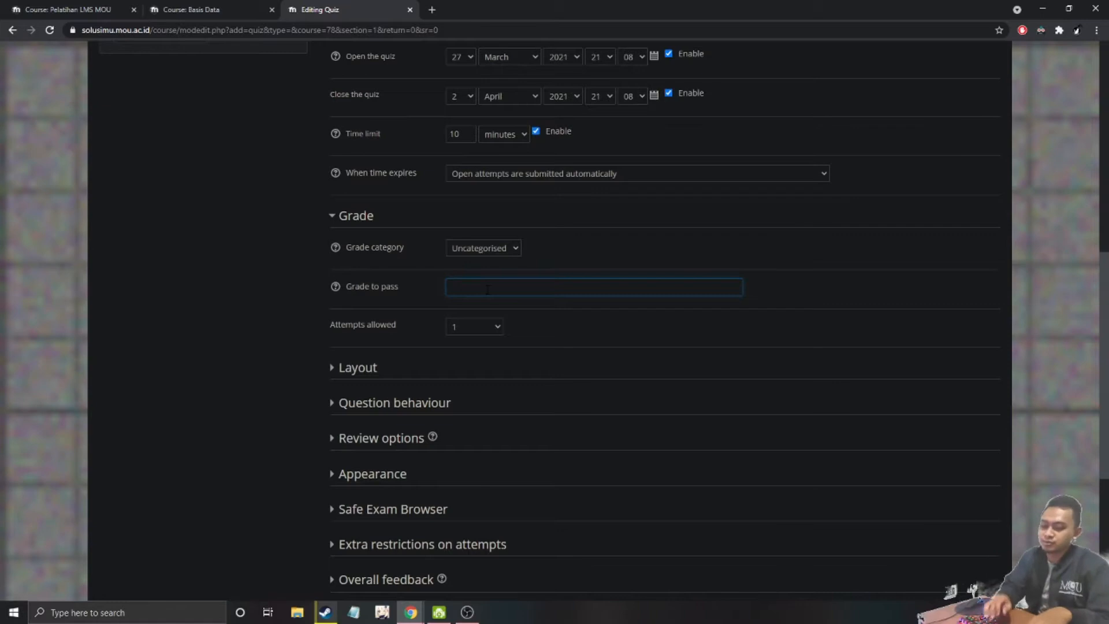
pyautogui.write('40')
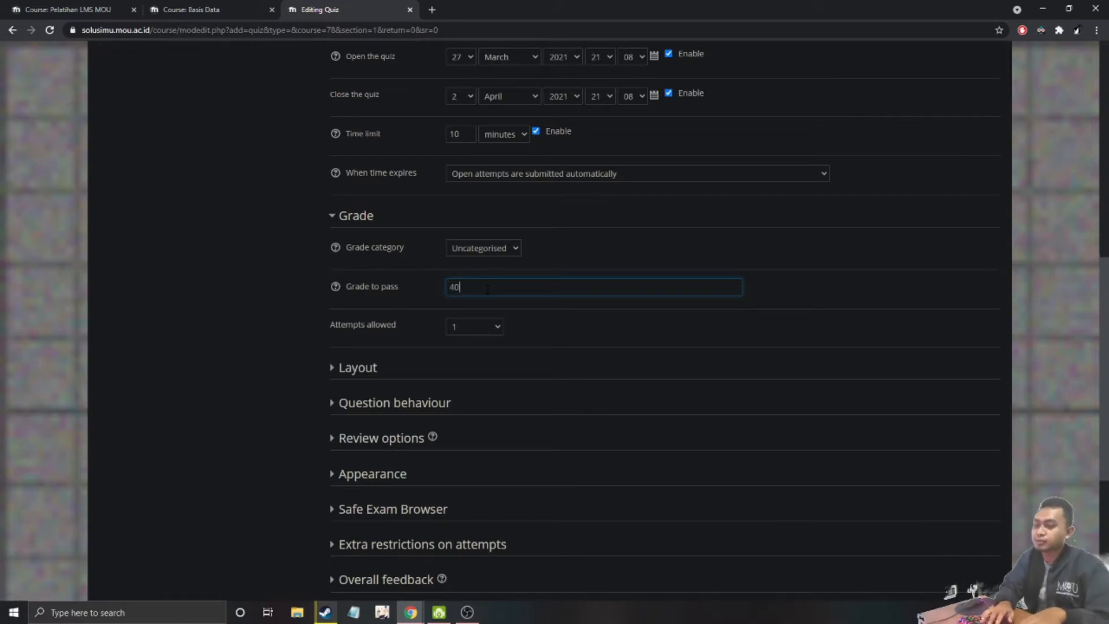
# Allow 3 attempts for the quiz and keep Highest grade as the grading method
pyautogui.click(491, 327)
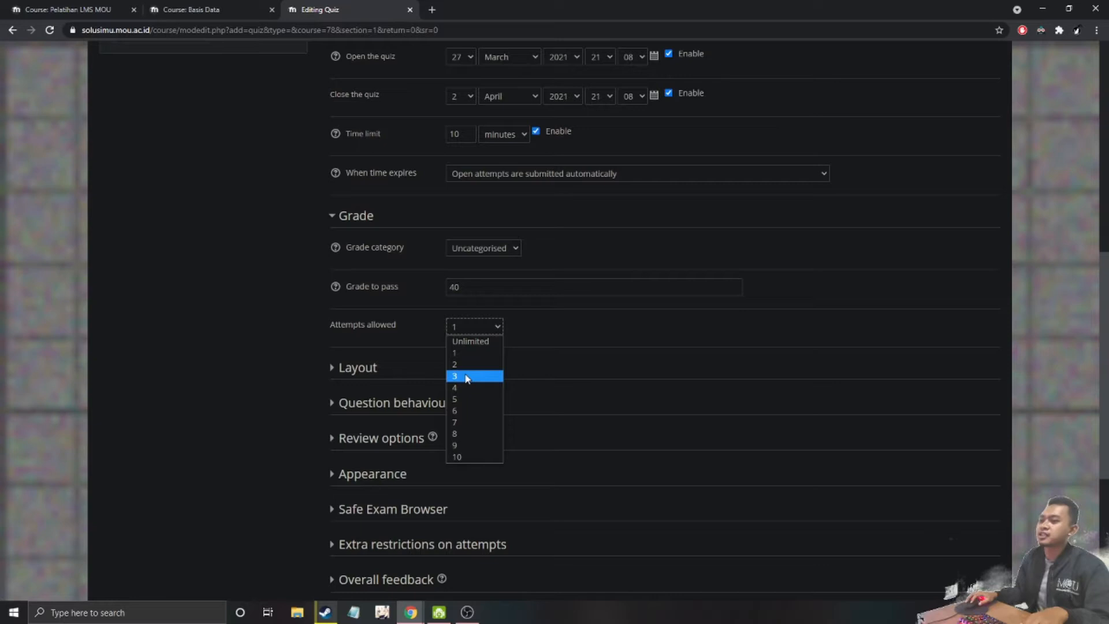
pyautogui.click(466, 377)
pyautogui.click(475, 328)
pyautogui.click(483, 325)
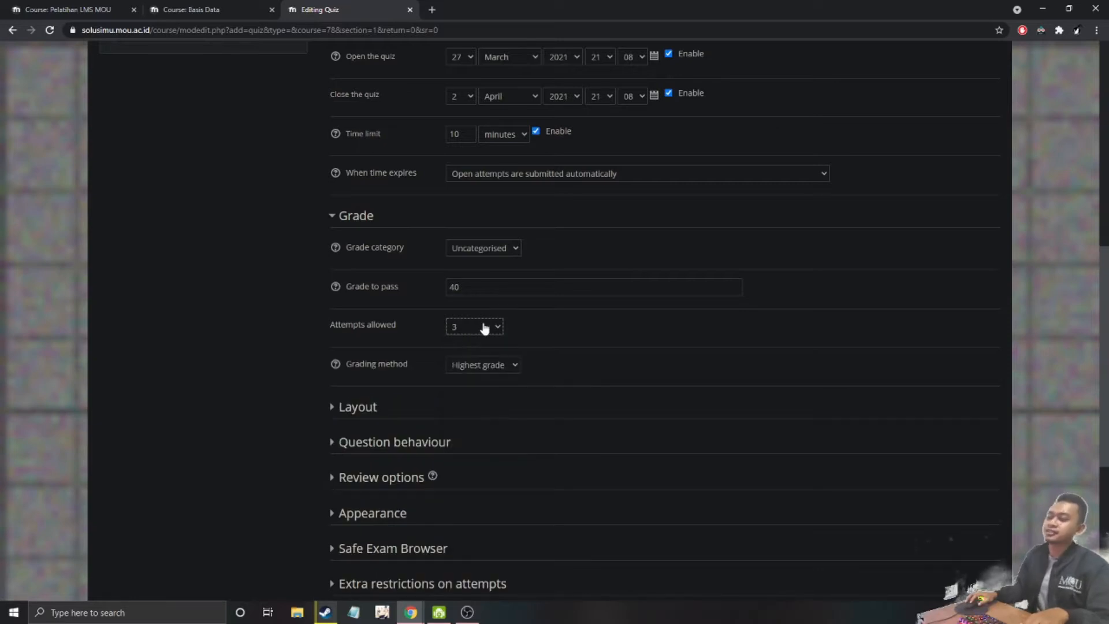
pyautogui.click(511, 364)
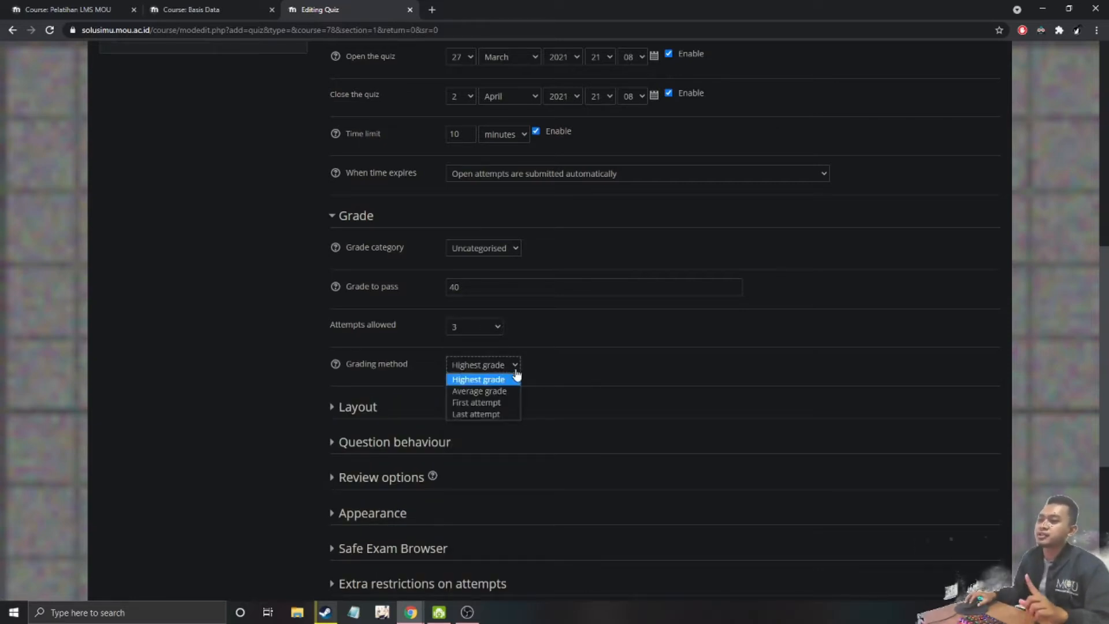
pyautogui.click(562, 363)
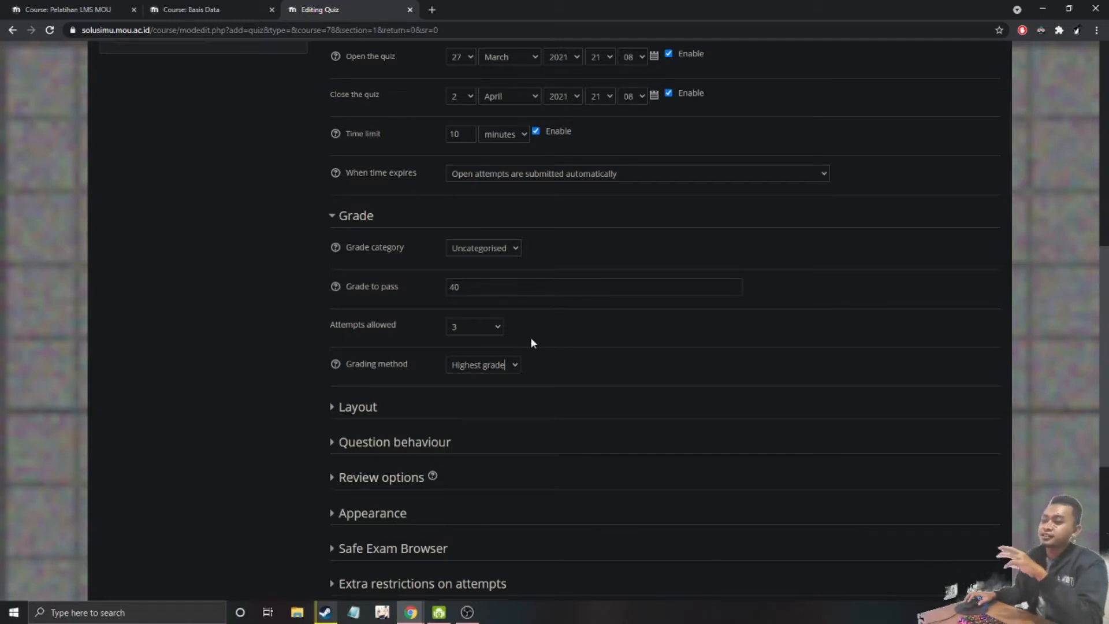
# Expand the Layout settings and examine the New page options, keeping "Every question"
pyautogui.scroll(-2, 532, 365)
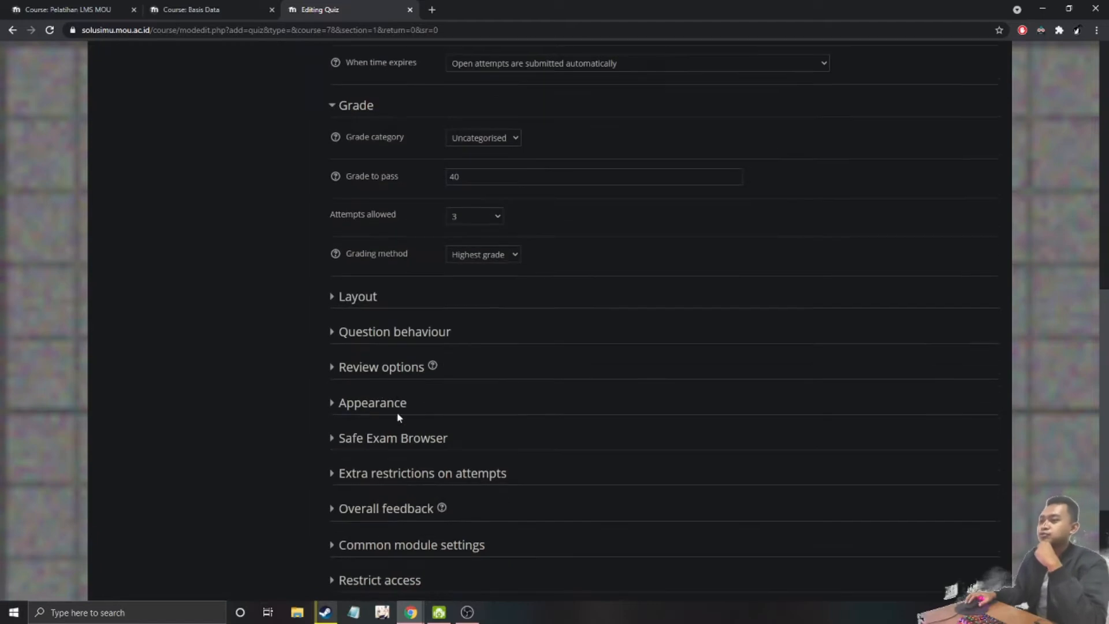
pyautogui.click(341, 294)
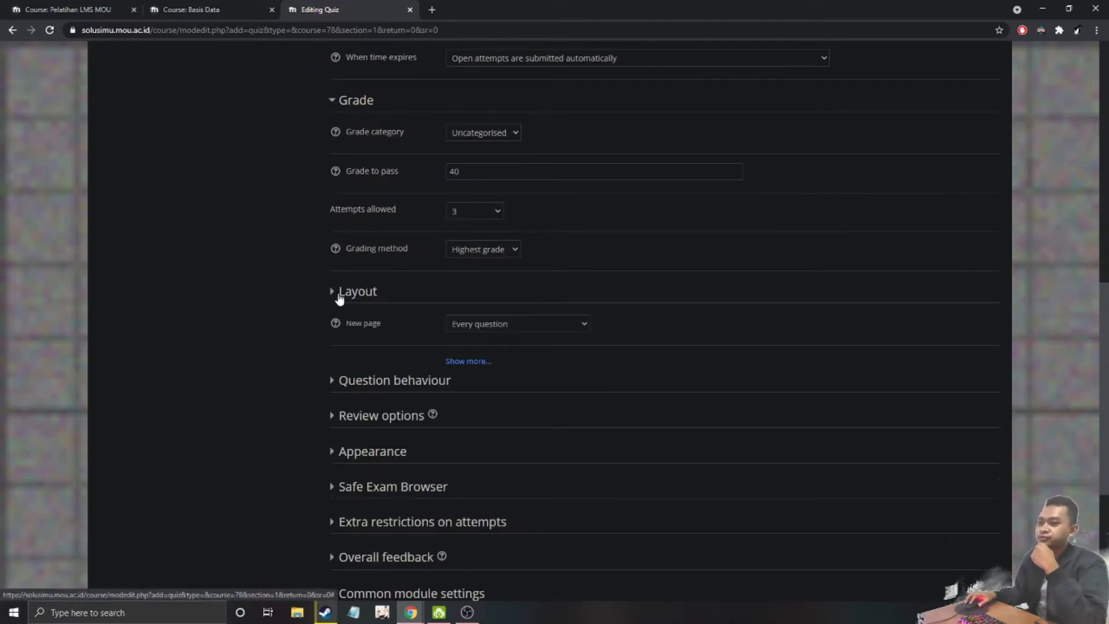
pyautogui.click(478, 324)
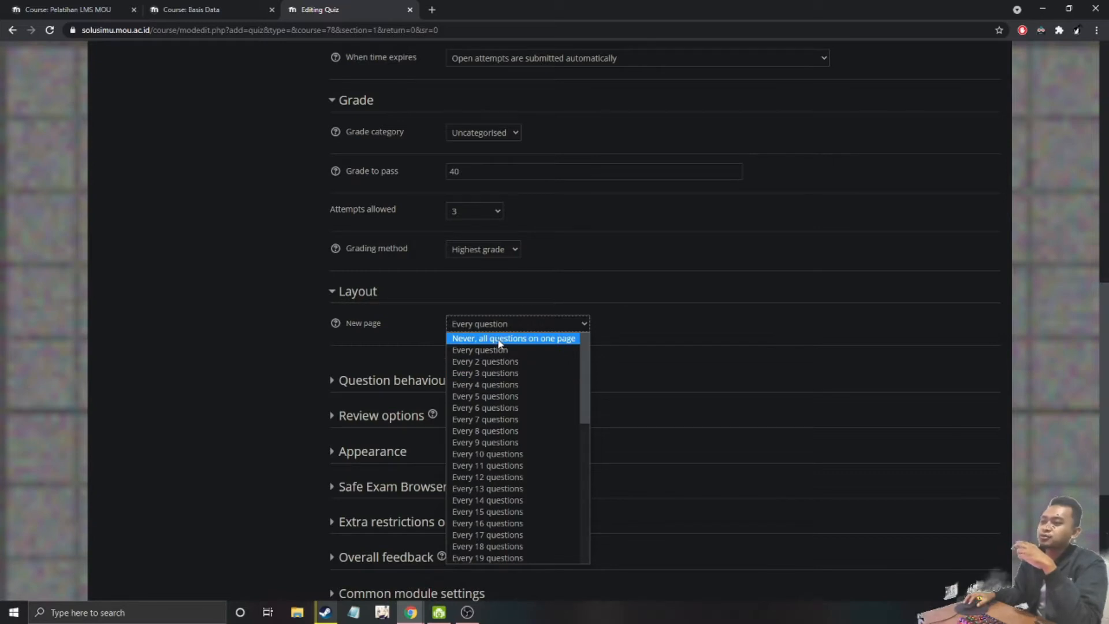
pyautogui.click(220, 362)
pyautogui.scroll(-1, 309, 369)
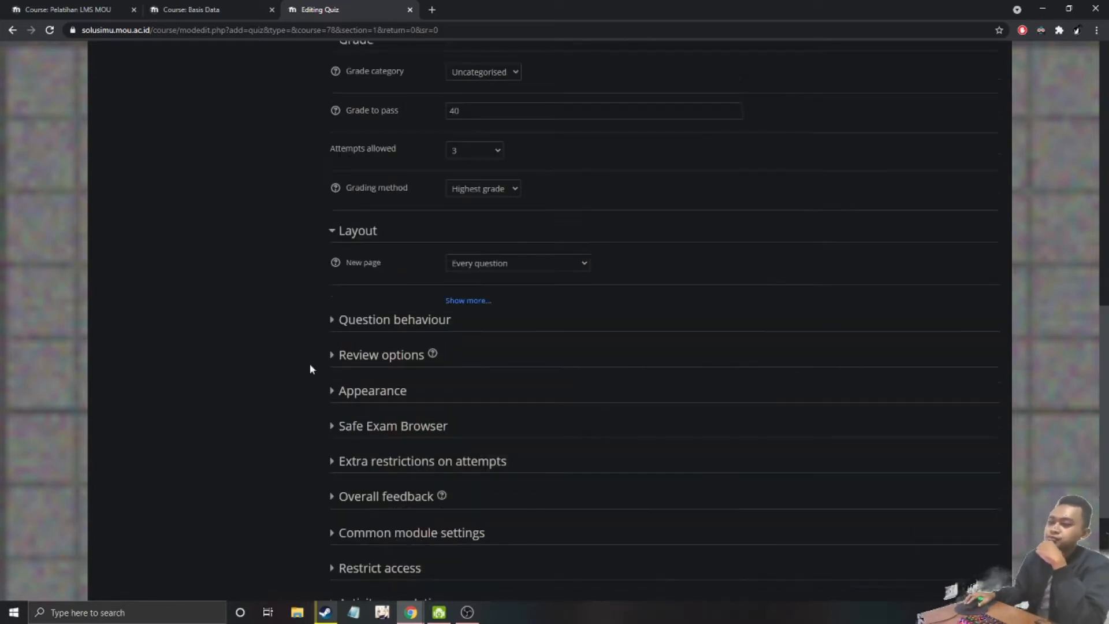
pyautogui.scroll(-1, 309, 368)
pyautogui.click(495, 212)
pyautogui.click(488, 236)
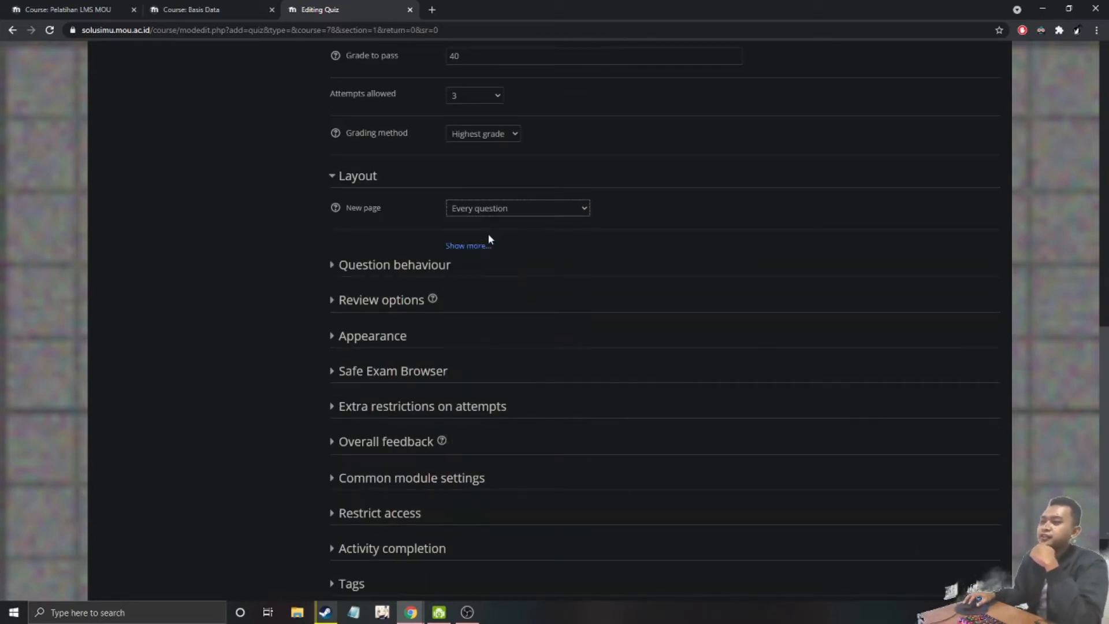
# Enable The attempt, General feedback and Overall feedback in the review options immediately after the attempt and while the quiz is still open
pyautogui.click(332, 267)
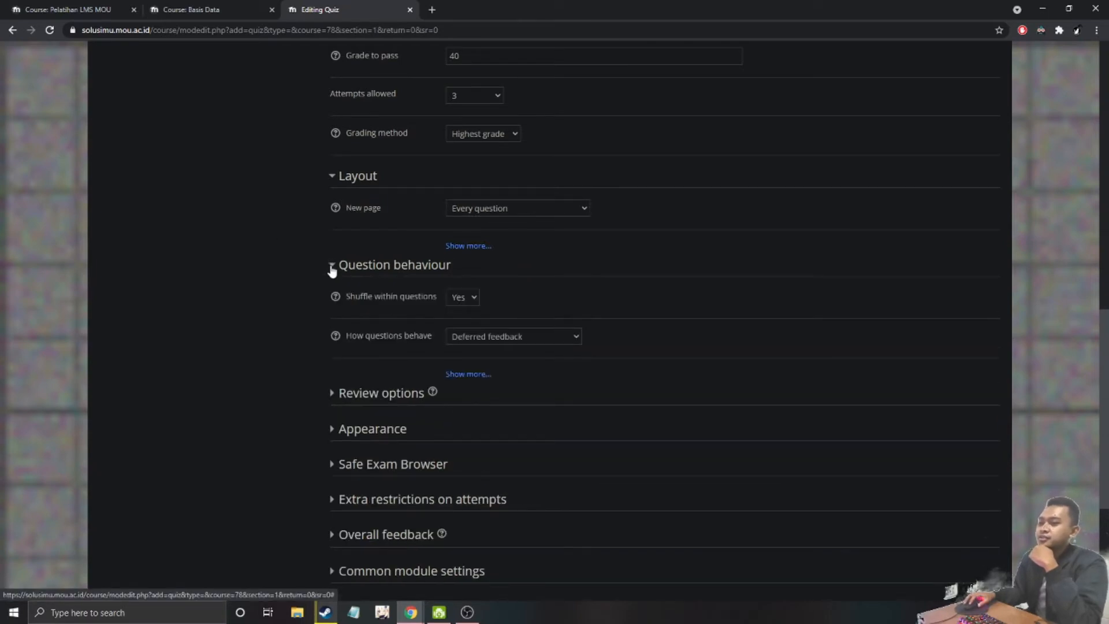
pyautogui.click(331, 394)
pyautogui.scroll(-3, 346, 375)
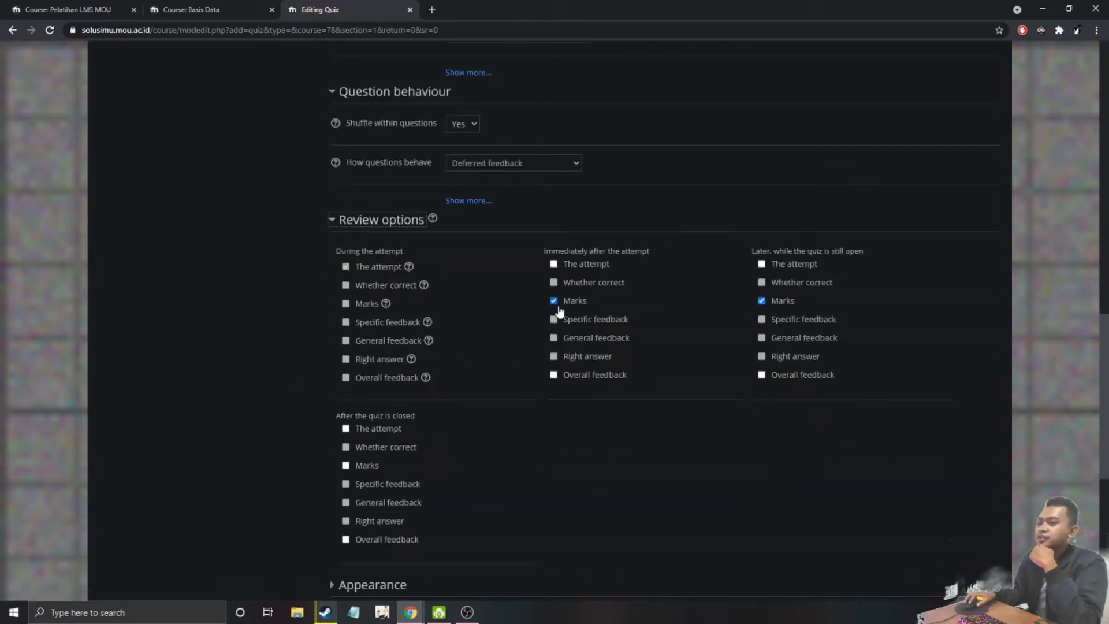
pyautogui.click(568, 269)
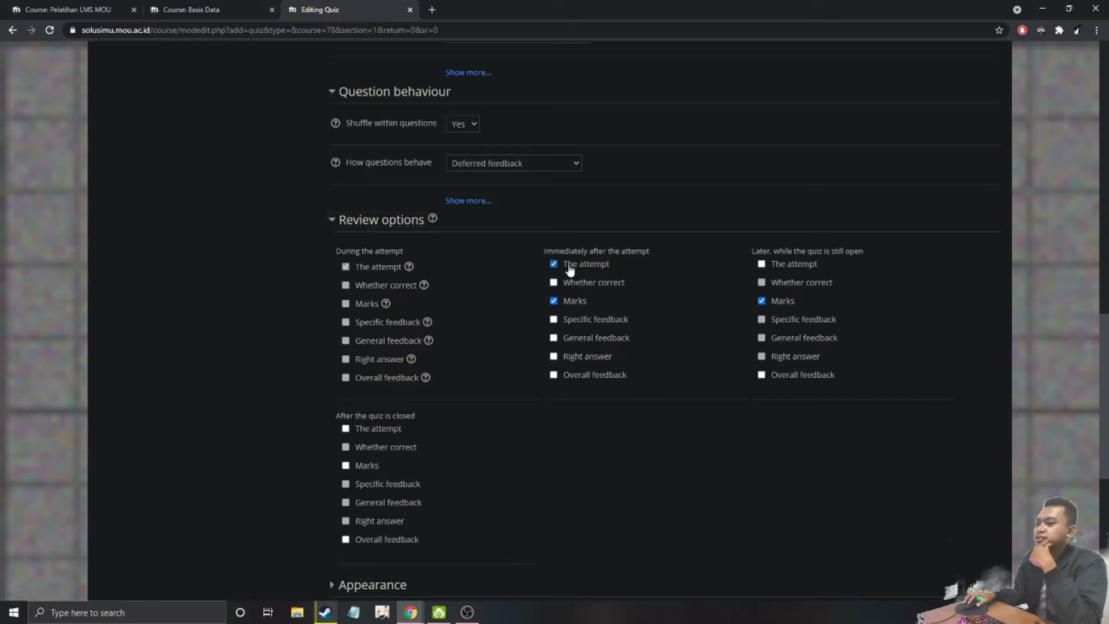
pyautogui.click(770, 266)
pyautogui.click(778, 342)
pyautogui.click(778, 384)
pyautogui.click(569, 345)
pyautogui.click(578, 374)
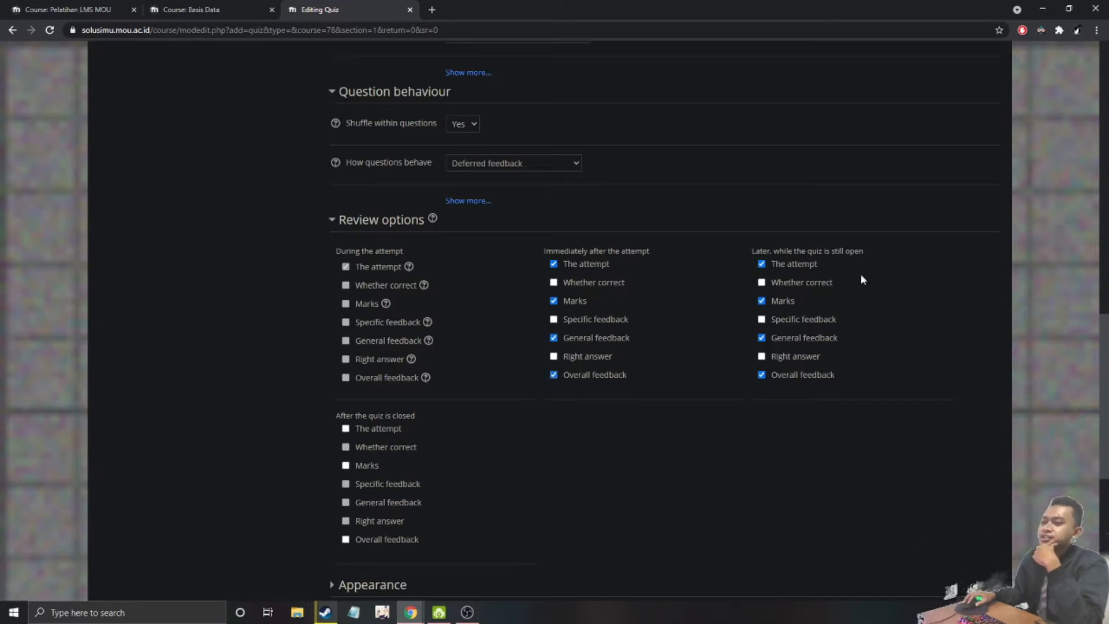
# Enable The attempt, Marks, General feedback and Overall feedback in the review options for after the quiz is closed
pyautogui.click(362, 431)
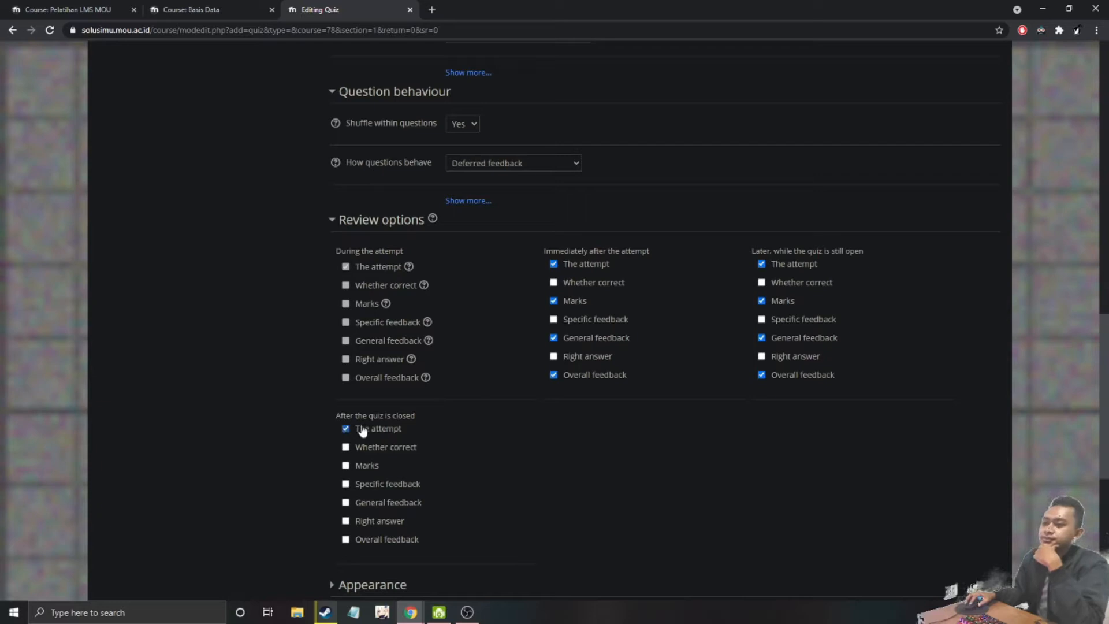
pyautogui.click(366, 465)
pyautogui.click(374, 507)
pyautogui.click(381, 540)
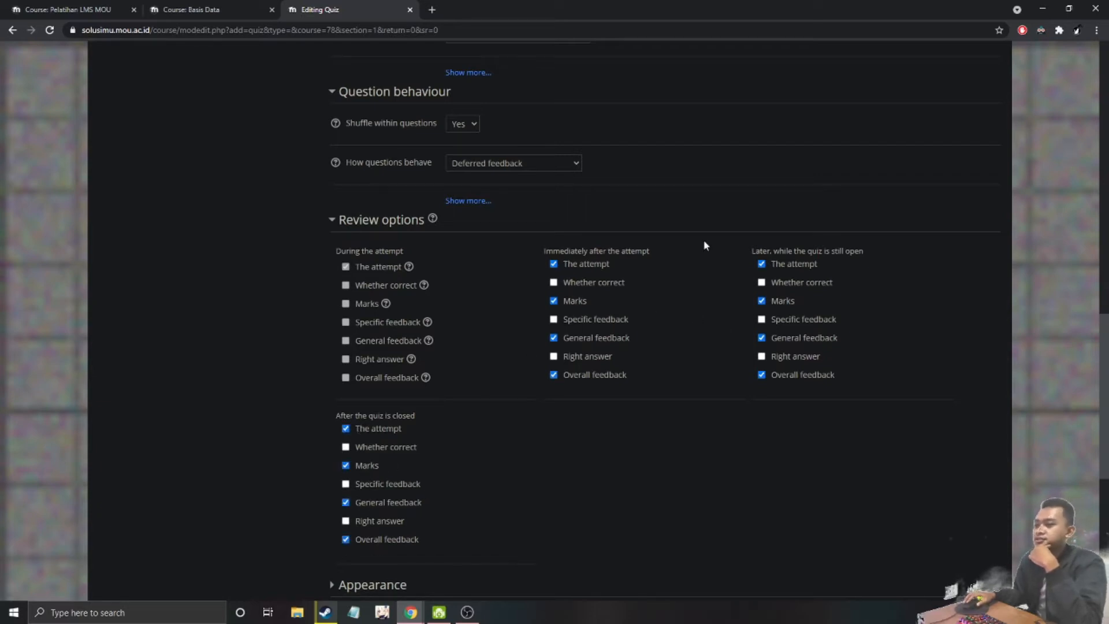
pyautogui.scroll(-3, 484, 392)
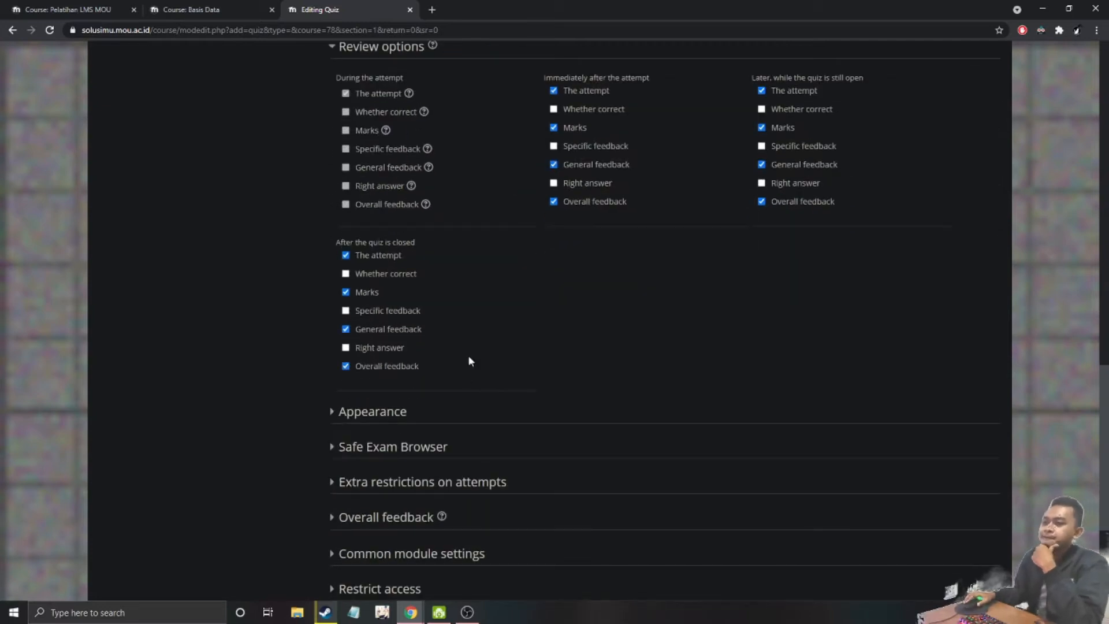
pyautogui.scroll(-1, 467, 361)
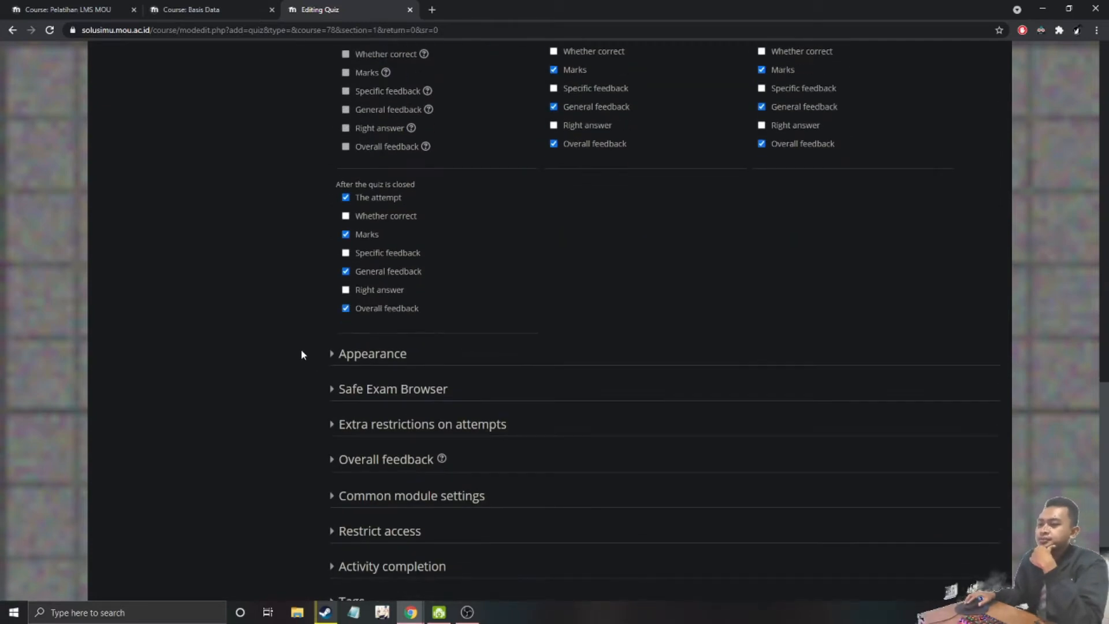
# Look through the quiz's Appearance, Safe Exam Browser, Extra restrictions on attempts, Overall feedback, Common module settings and Restrict access sections
pyautogui.scroll(-1, 300, 353)
pyautogui.click(332, 298)
pyautogui.click(332, 297)
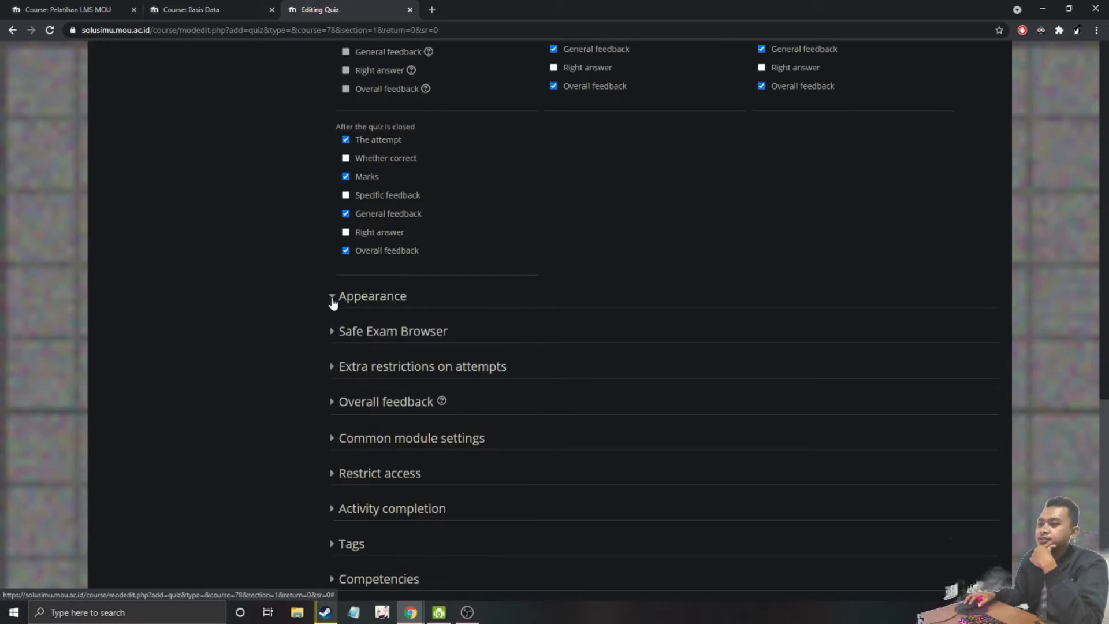
pyautogui.click(333, 340)
pyautogui.click(332, 339)
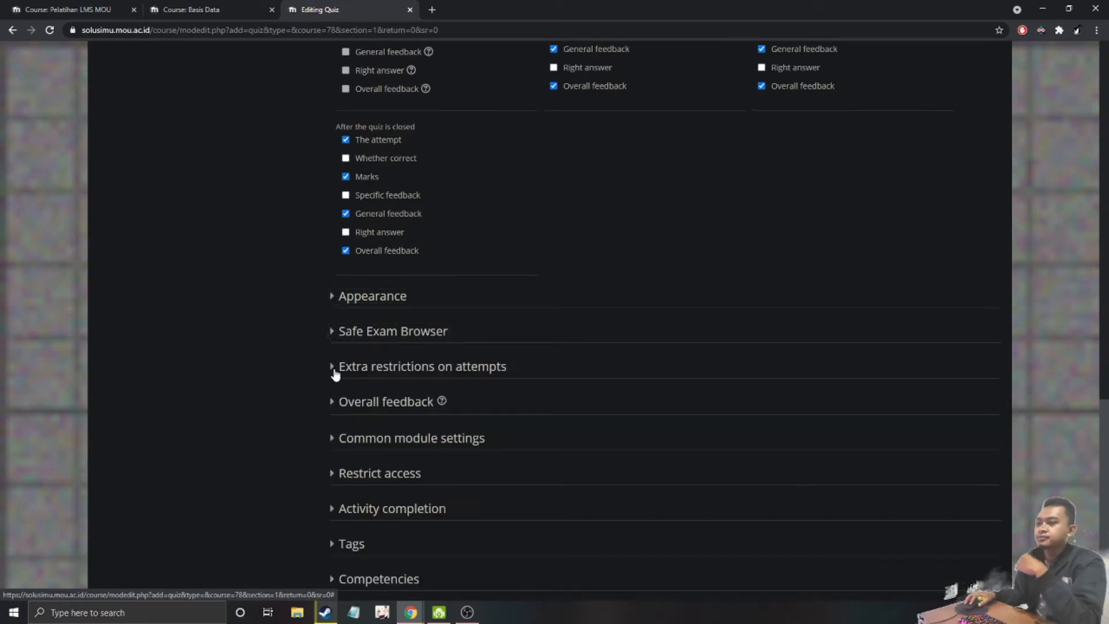
pyautogui.click(334, 369)
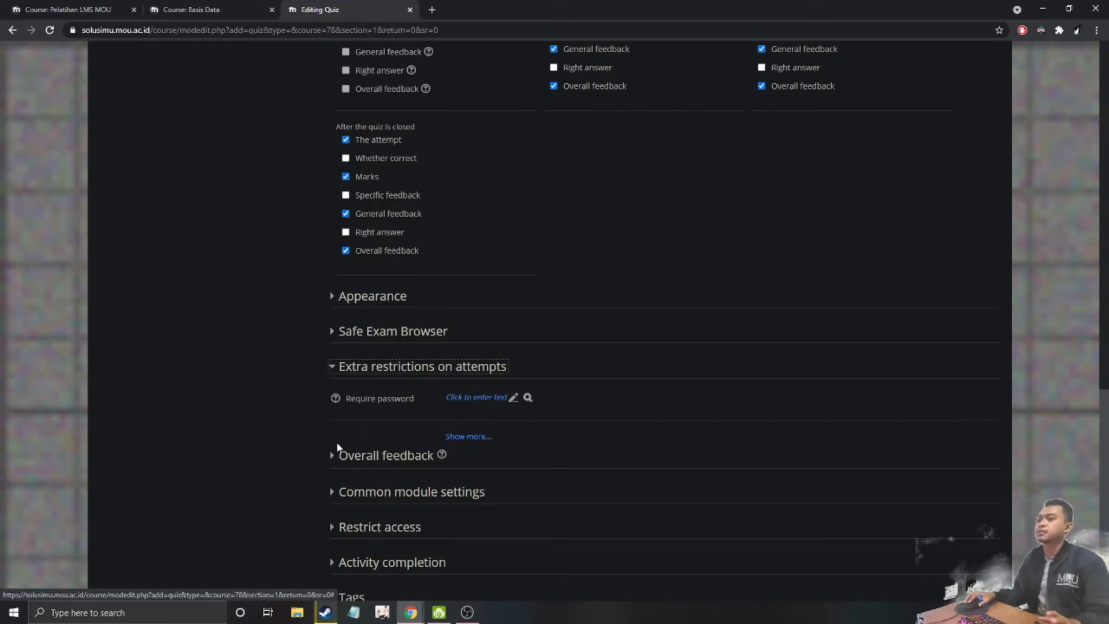
pyautogui.click(333, 455)
pyautogui.scroll(-5, 345, 429)
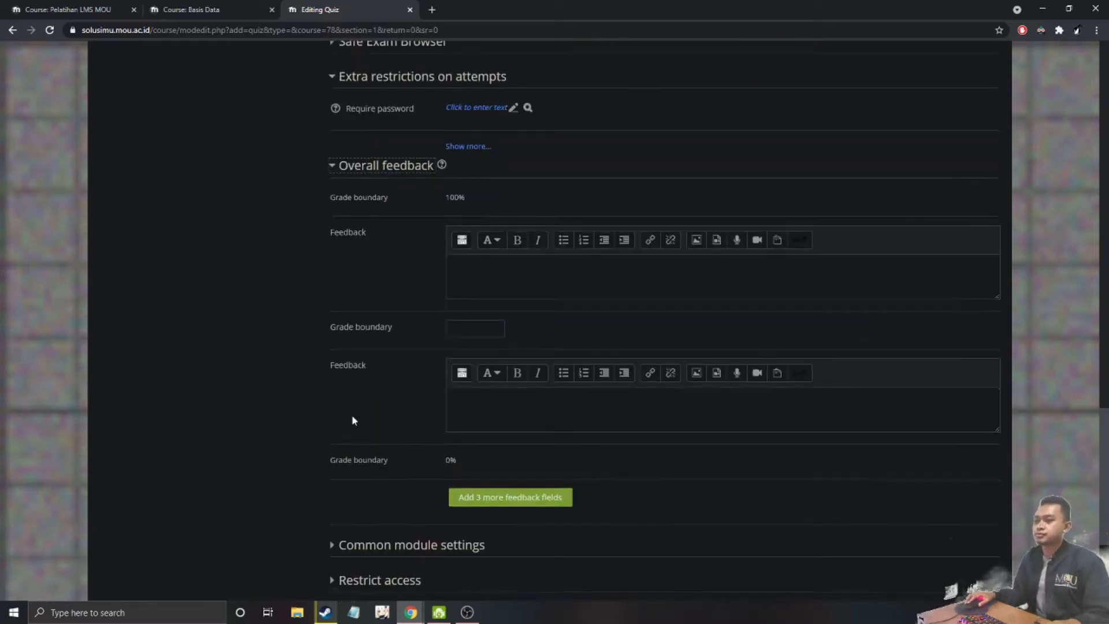
pyautogui.scroll(-3, 354, 420)
pyautogui.click(333, 376)
pyautogui.scroll(-3, 332, 380)
pyautogui.click(331, 353)
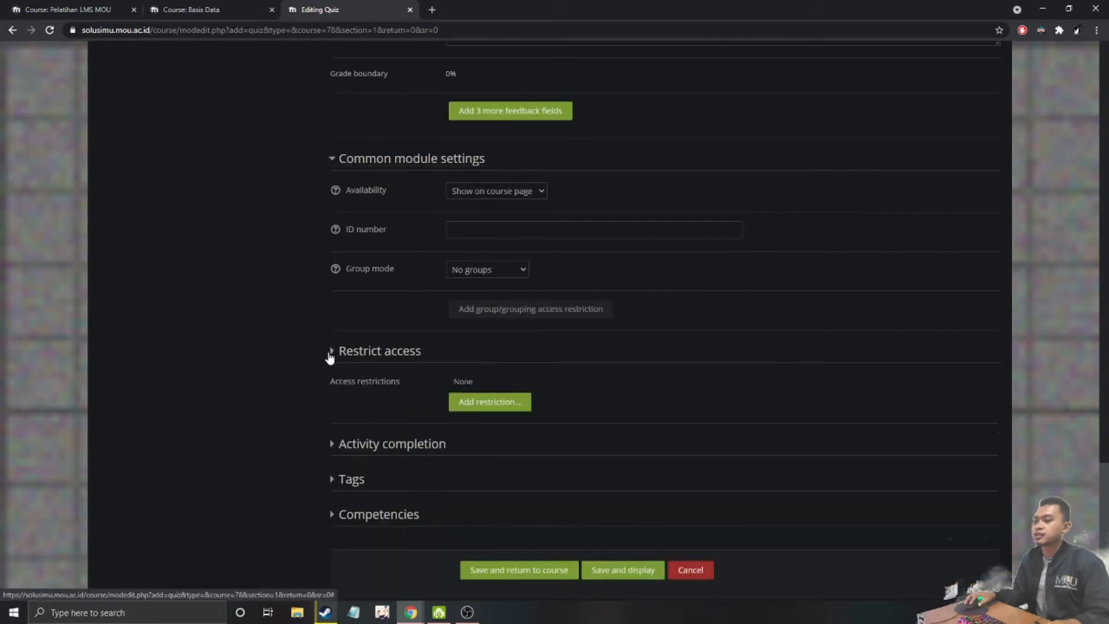
pyautogui.scroll(-1, 317, 358)
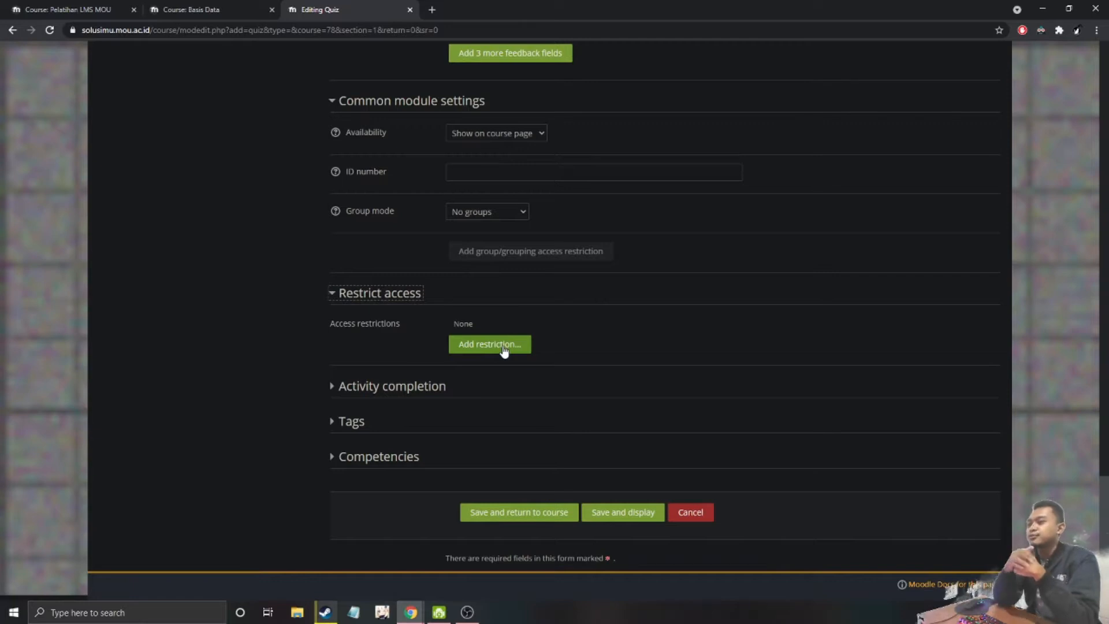
# Set the quiz's completion tracking to "Show activity as complete when conditions are met", requiring a grade but not a view
pyautogui.click(333, 387)
pyautogui.scroll(-1, 404, 405)
pyautogui.click(460, 362)
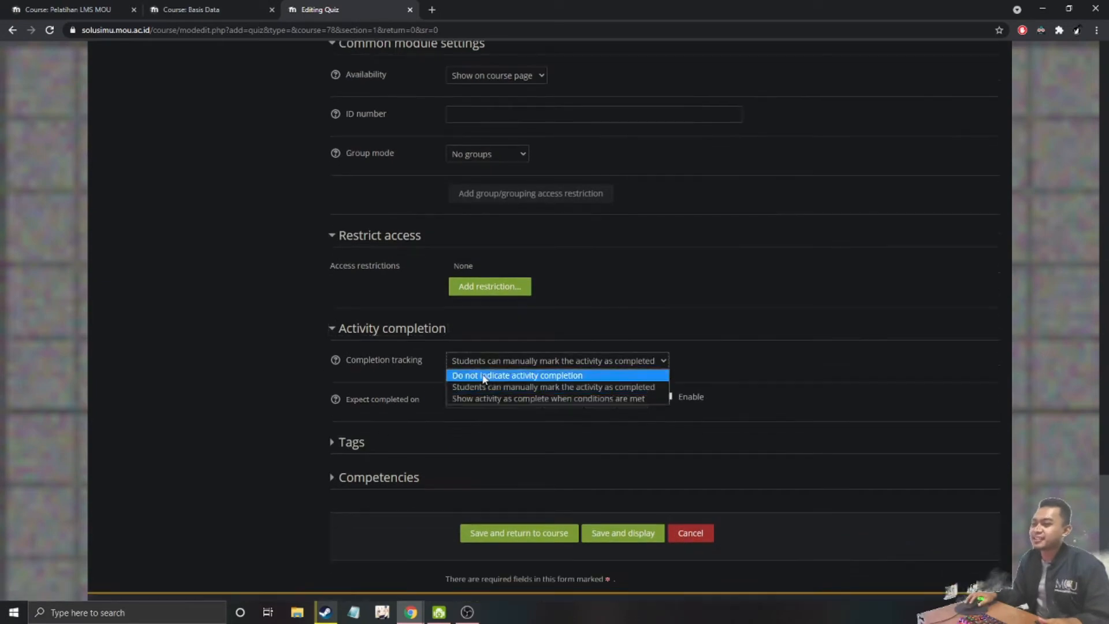
pyautogui.click(632, 400)
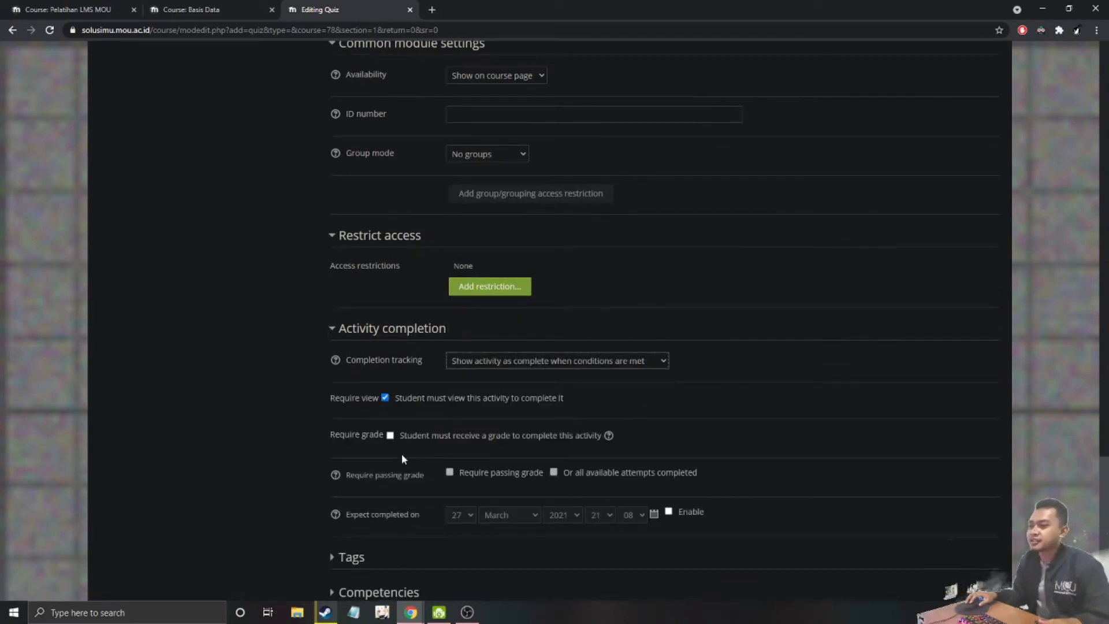
pyautogui.click(391, 436)
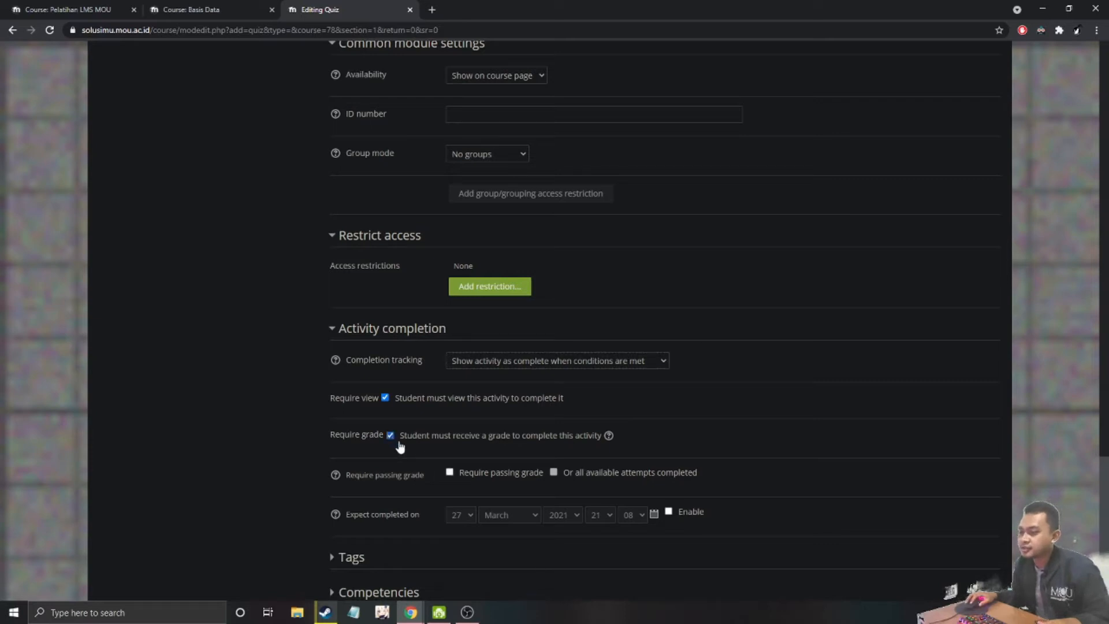
pyautogui.click(384, 398)
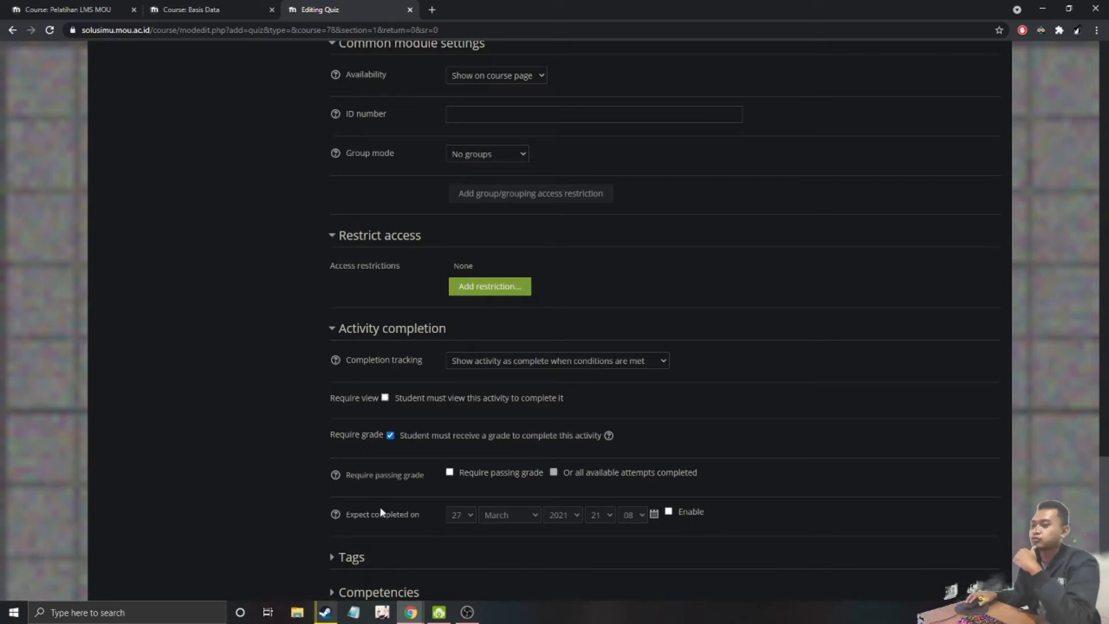
# Check the remaining quiz settings, then save the quiz and return to the course
pyautogui.scroll(-3, 370, 505)
pyautogui.scroll(5, 376, 495)
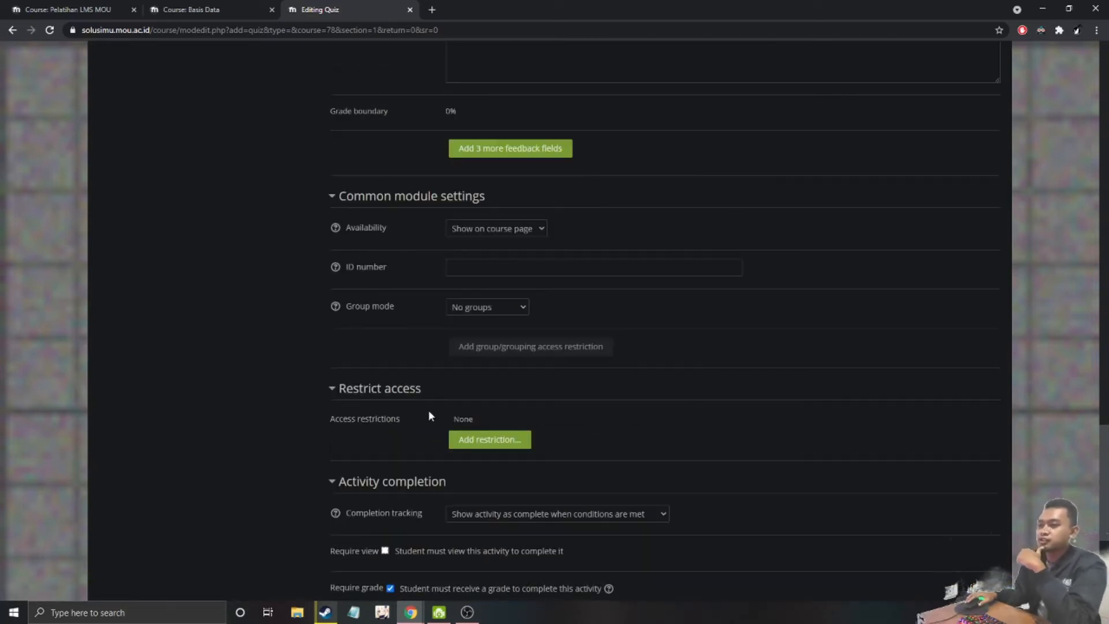
pyautogui.scroll(-5, 445, 465)
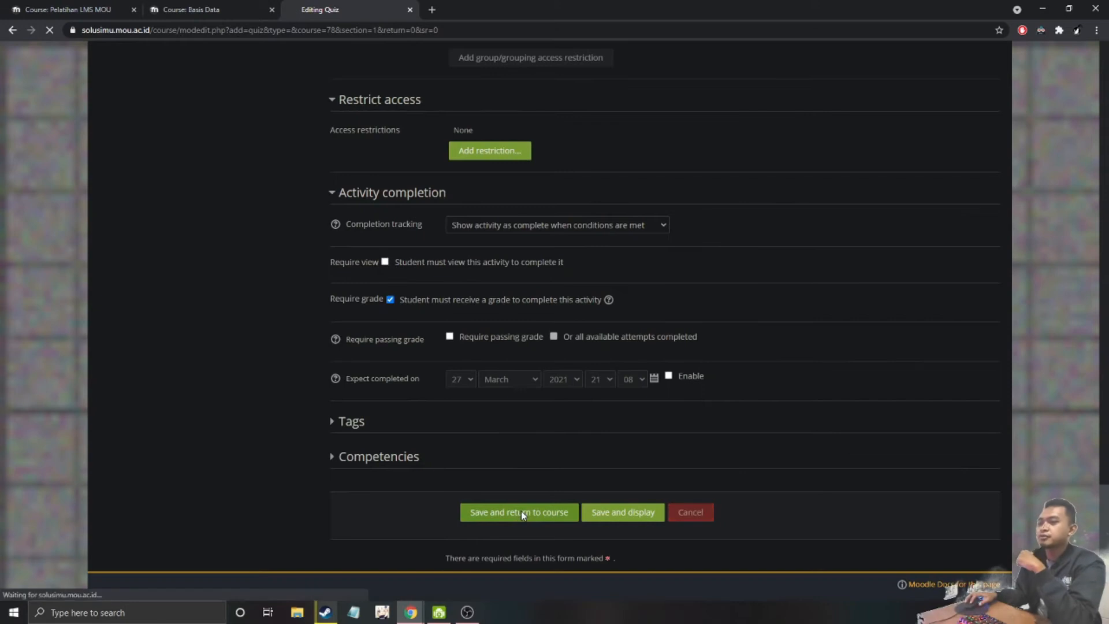
pyautogui.click(521, 511)
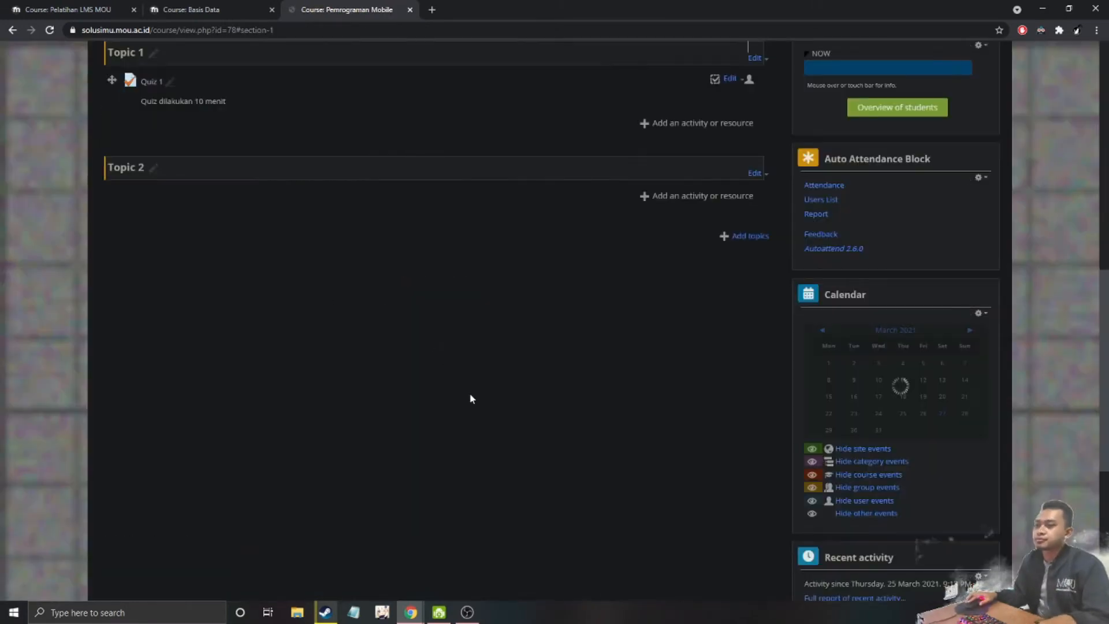
# Add a File resource to Topic 1 and name it "Materi"
pyautogui.scroll(3, 507, 369)
pyautogui.click(681, 297)
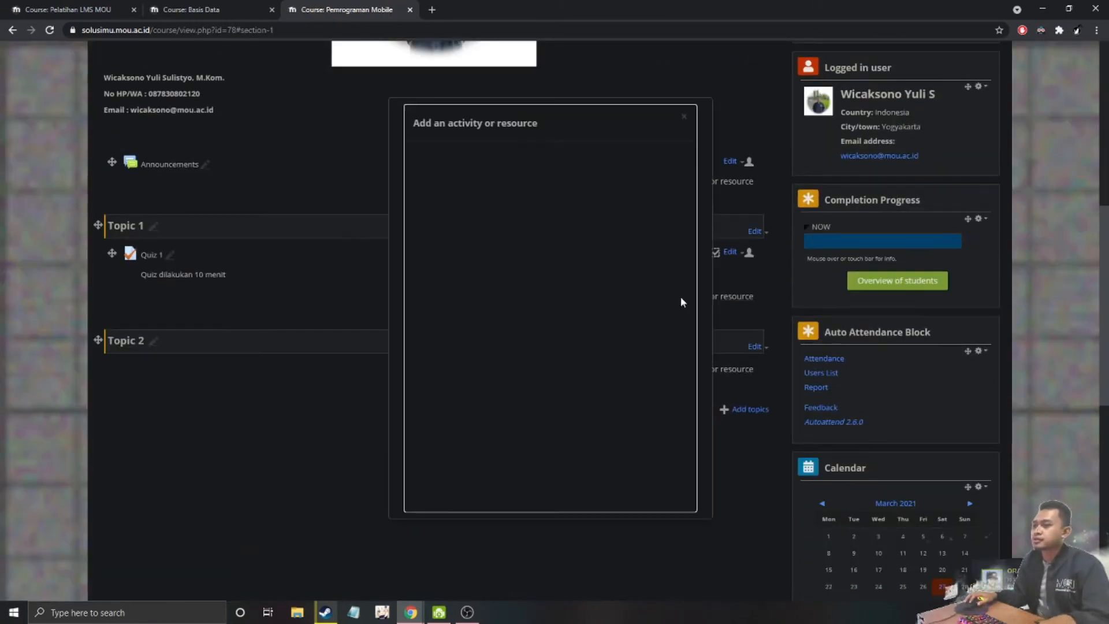
pyautogui.click(576, 228)
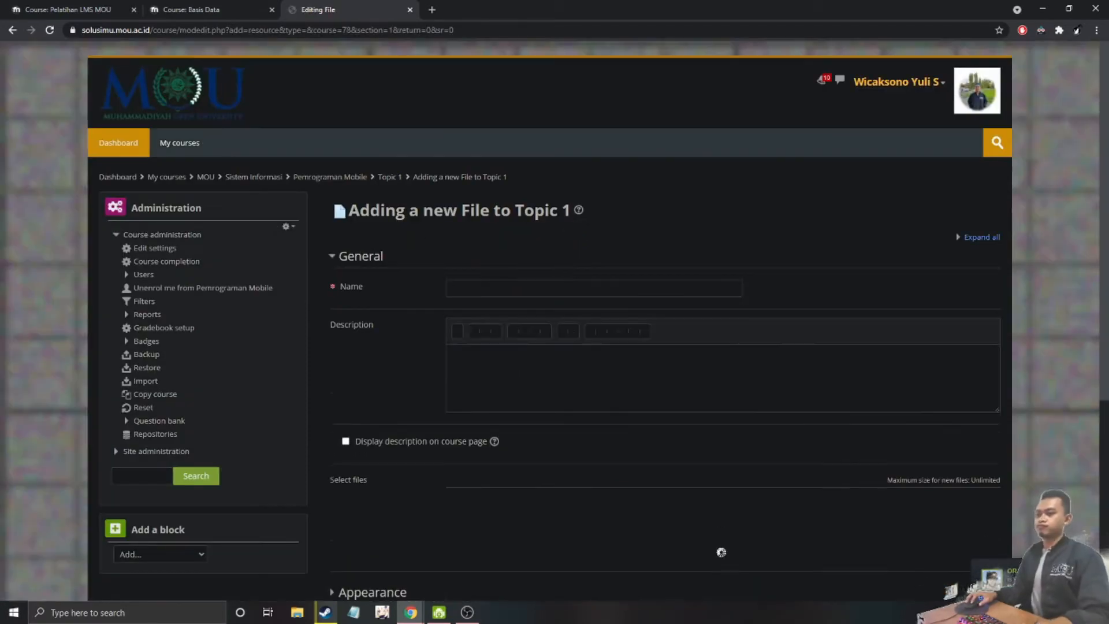
pyautogui.click(593, 288)
pyautogui.write('Materi')
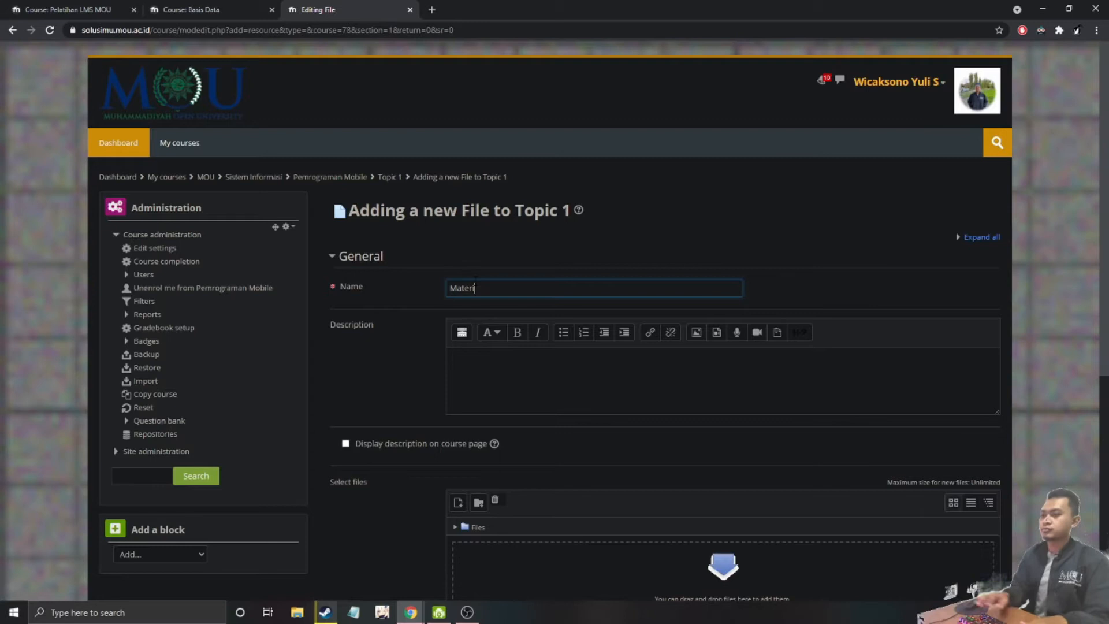
# Upload the "Catatan edit MK" PDF from the Downloads folder as the content of the Materi resource
pyautogui.scroll(-2, 363, 588)
pyautogui.click(297, 612)
pyautogui.click(58, 98)
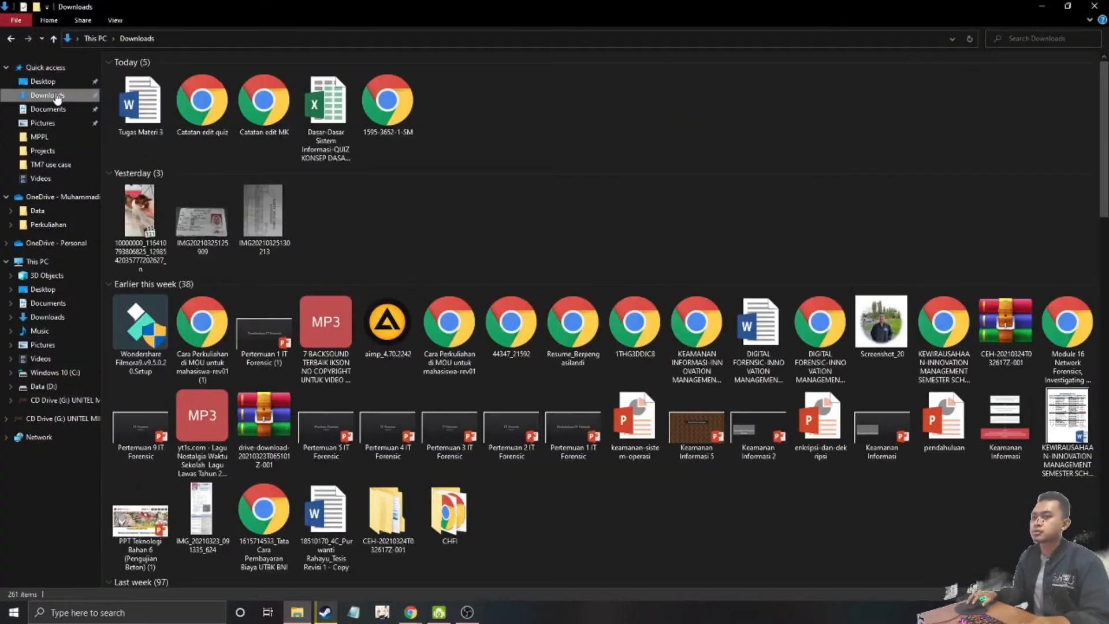
pyautogui.click(265, 111)
pyautogui.moveTo(265, 111); pyautogui.dragTo(578, 463)
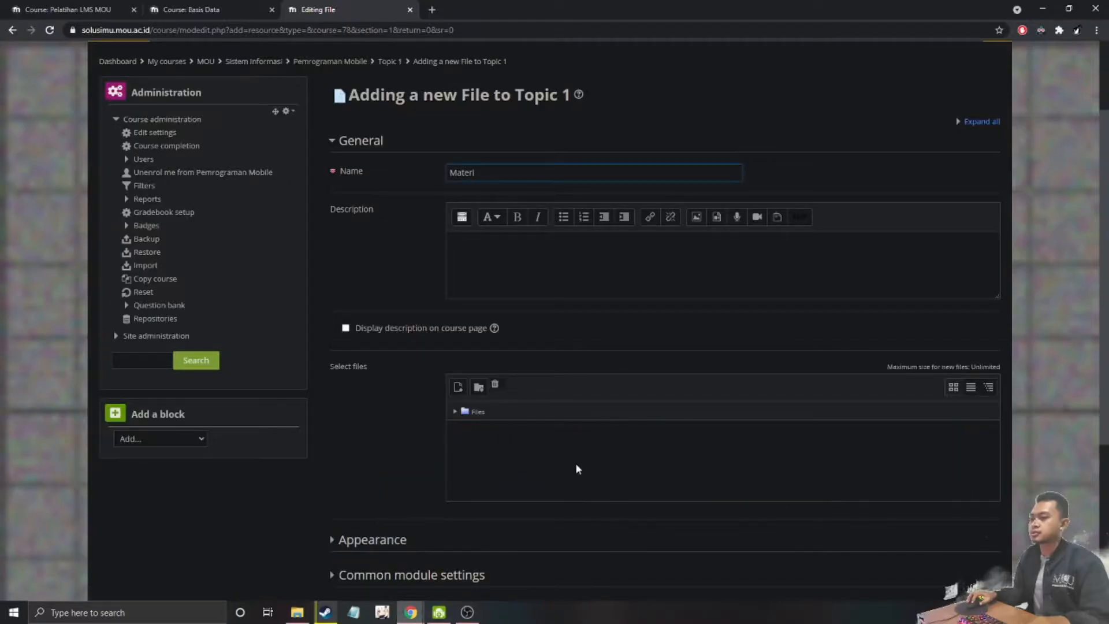
# Enable displaying the Materi description on the course page and check the Restrict access section
pyautogui.scroll(-3, 329, 419)
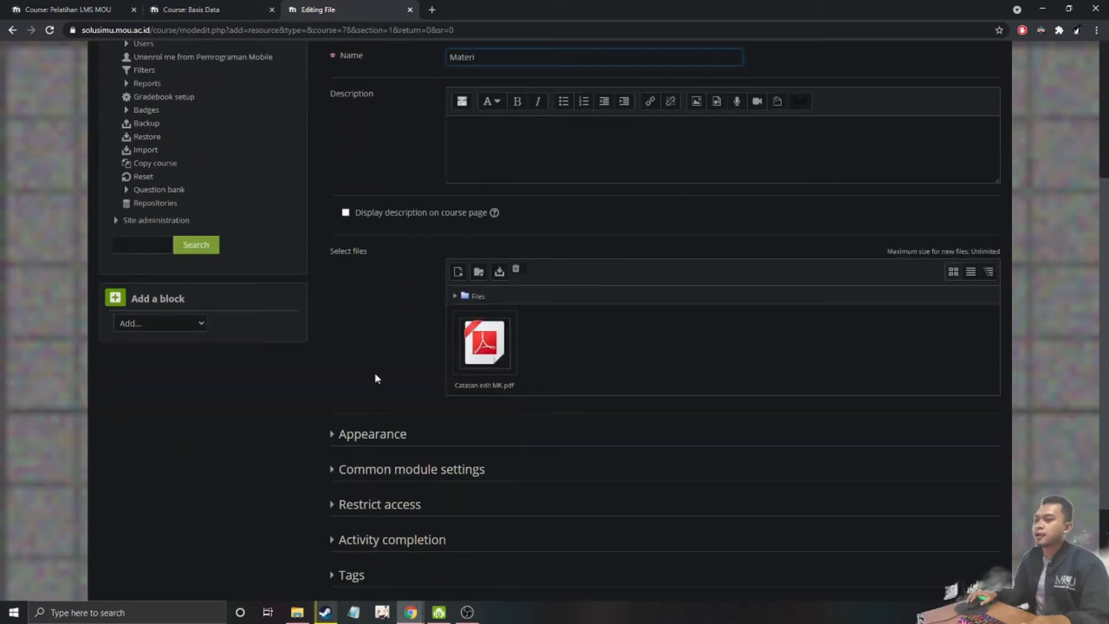
pyautogui.click(344, 213)
pyautogui.scroll(-3, 342, 260)
pyautogui.click(333, 354)
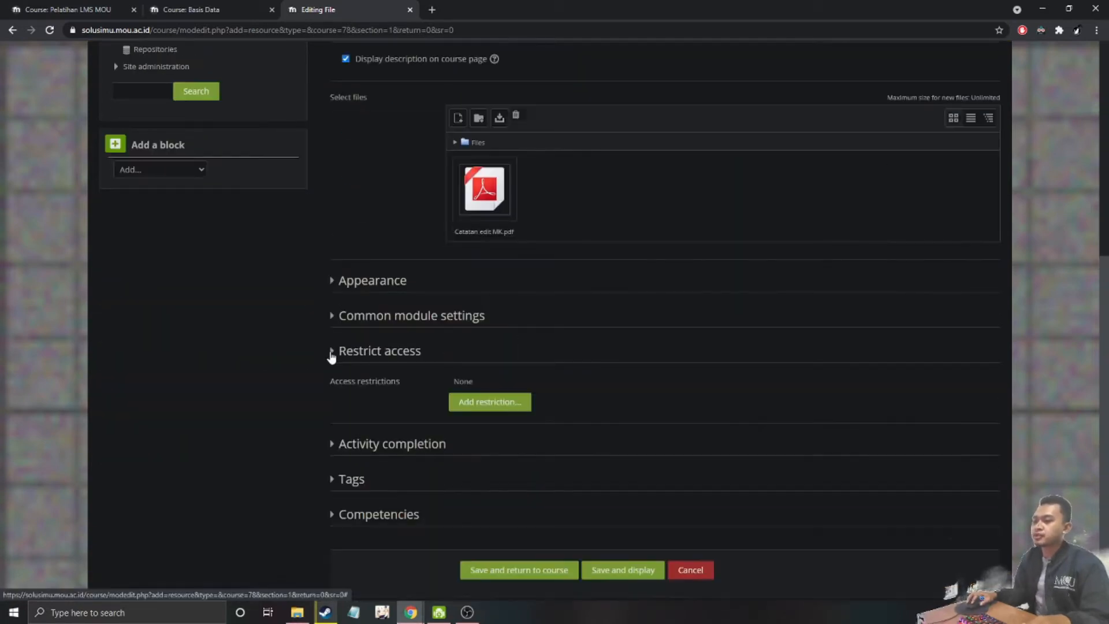
pyautogui.click(332, 353)
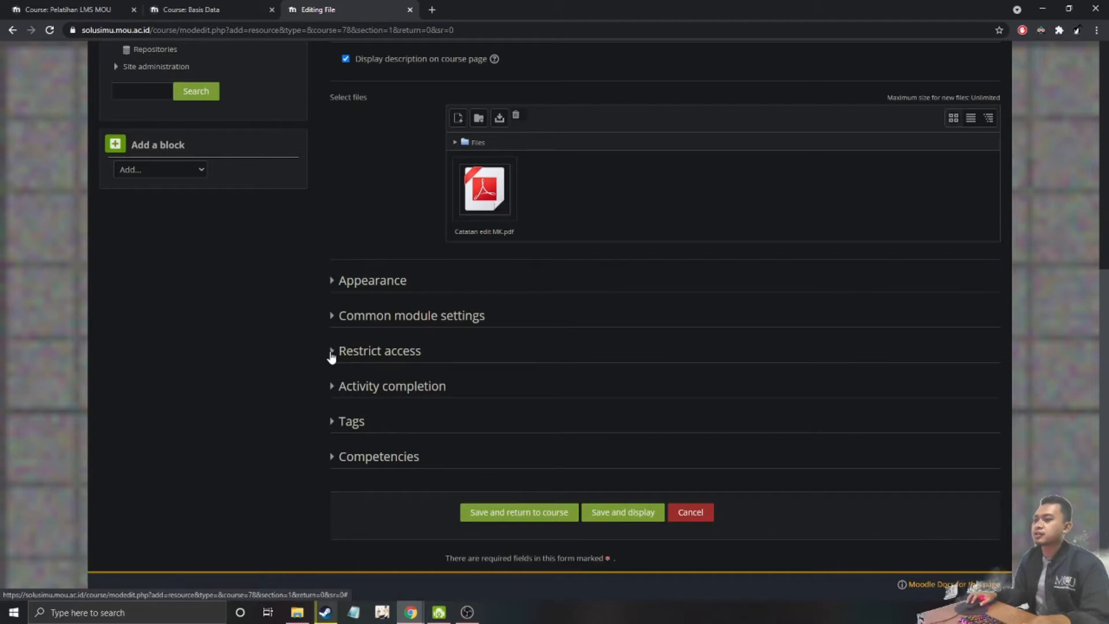
# Set Materi's completion tracking to "Show activity as complete when conditions are met", then save and return to the course
pyautogui.click(330, 387)
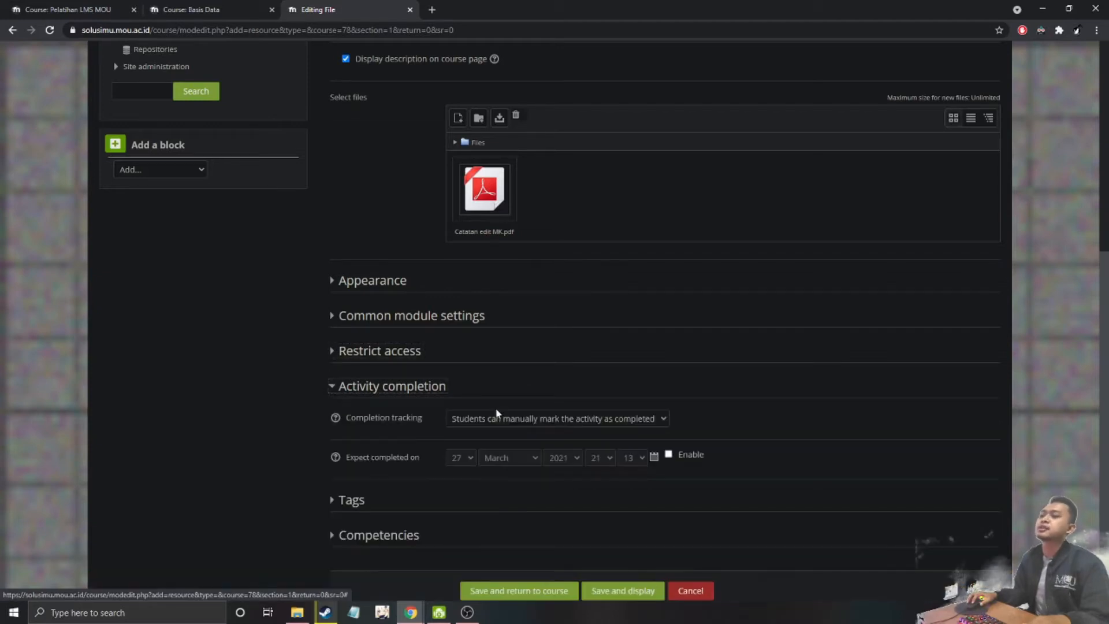
pyautogui.click(525, 419)
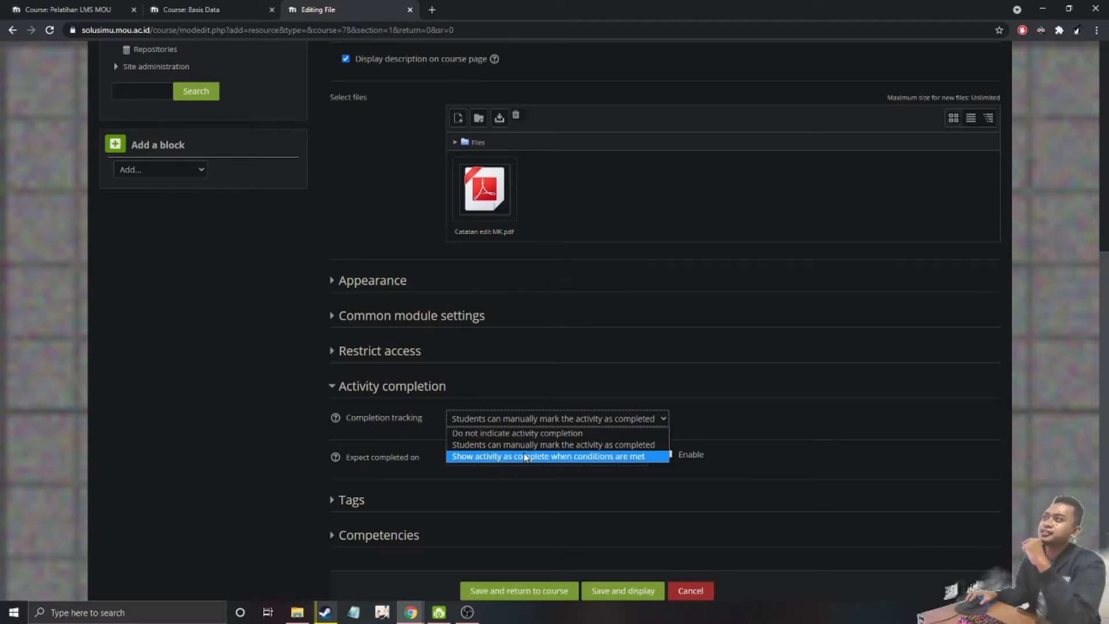
pyautogui.click(525, 456)
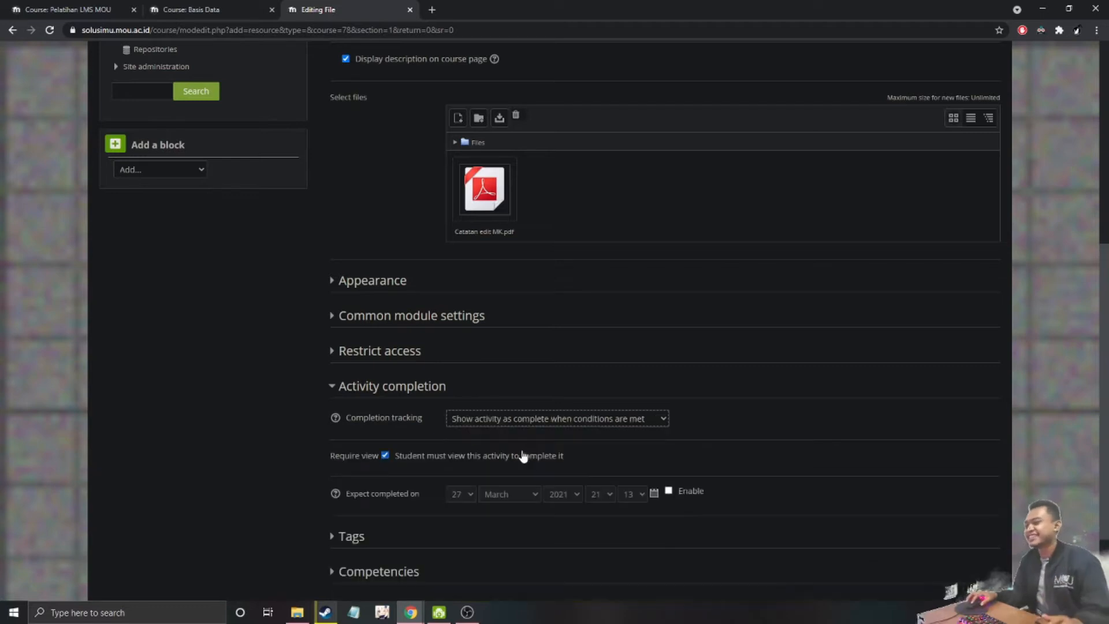
pyautogui.scroll(-3, 272, 492)
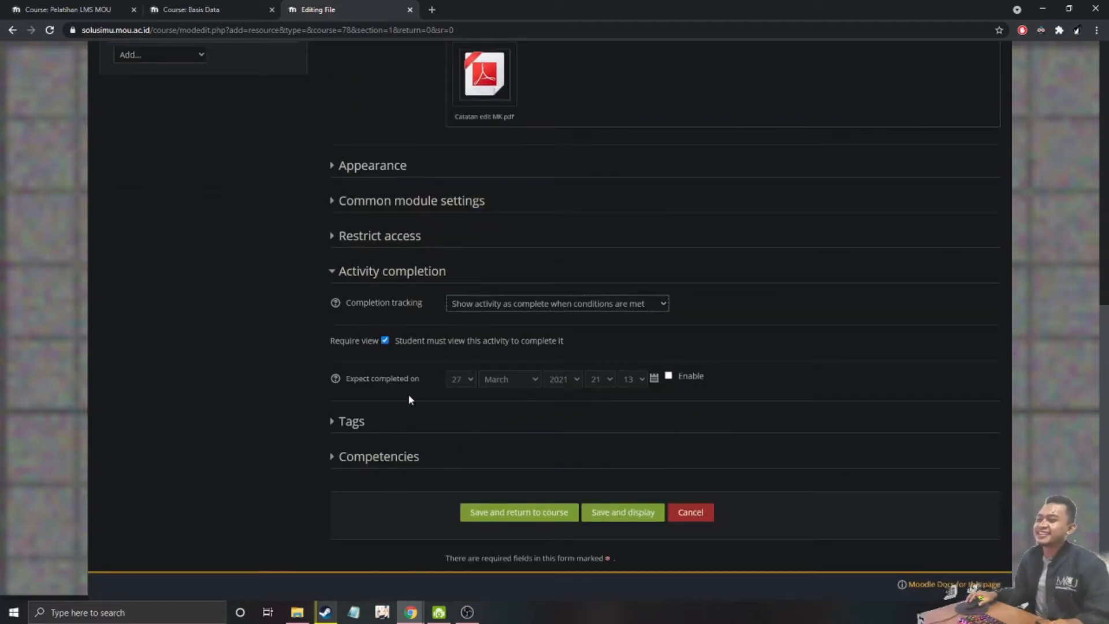
pyautogui.scroll(8, 388, 347)
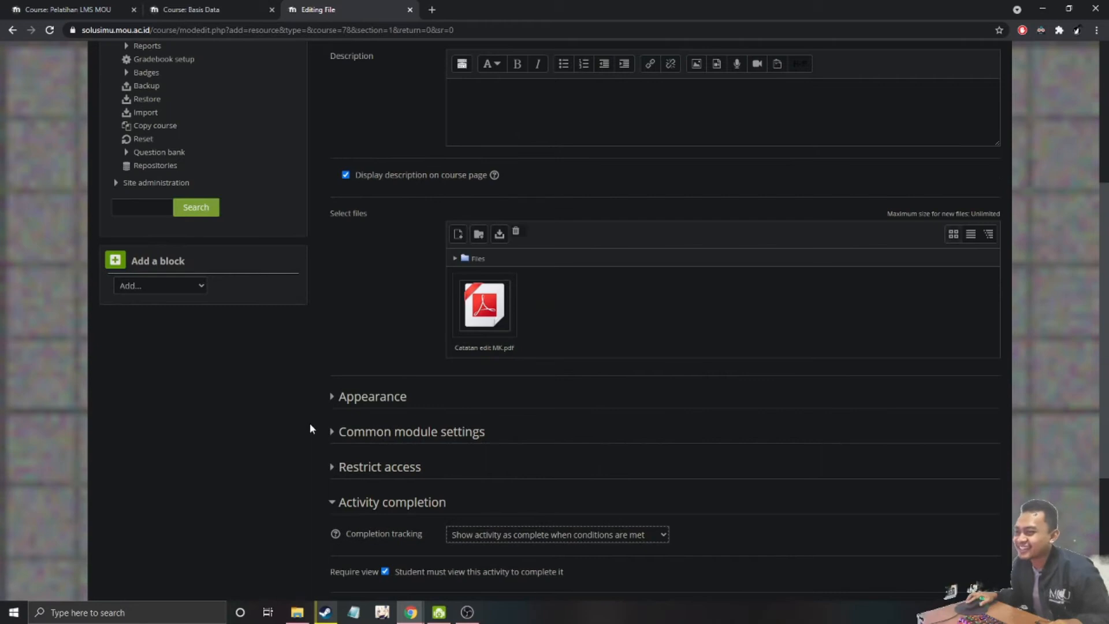
pyautogui.scroll(-5, 310, 430)
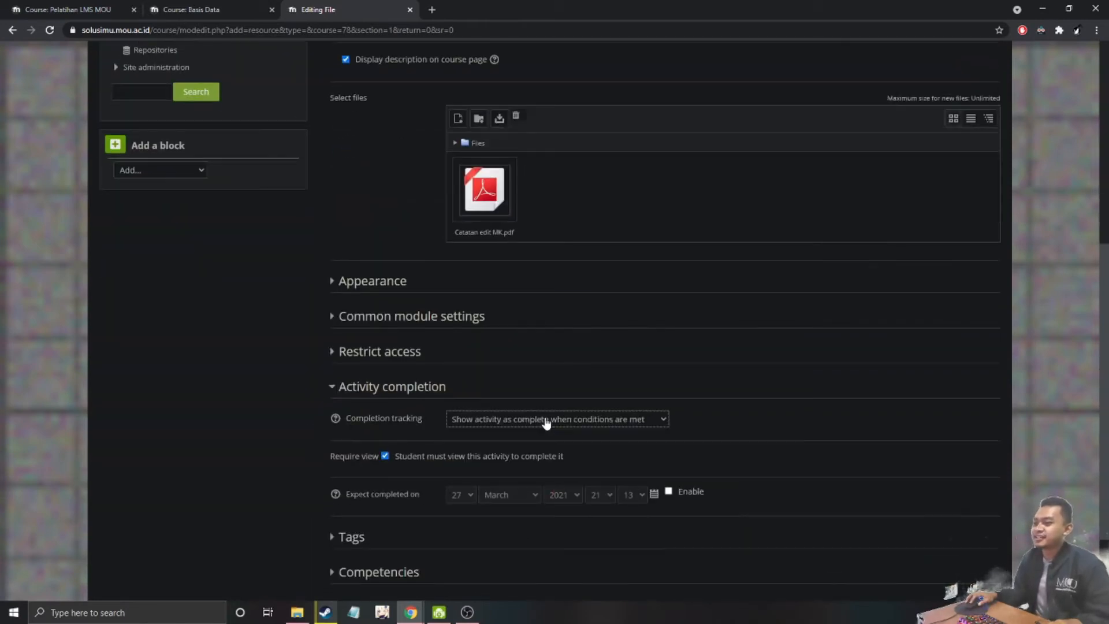
pyautogui.scroll(-2, 508, 462)
pyautogui.click(462, 513)
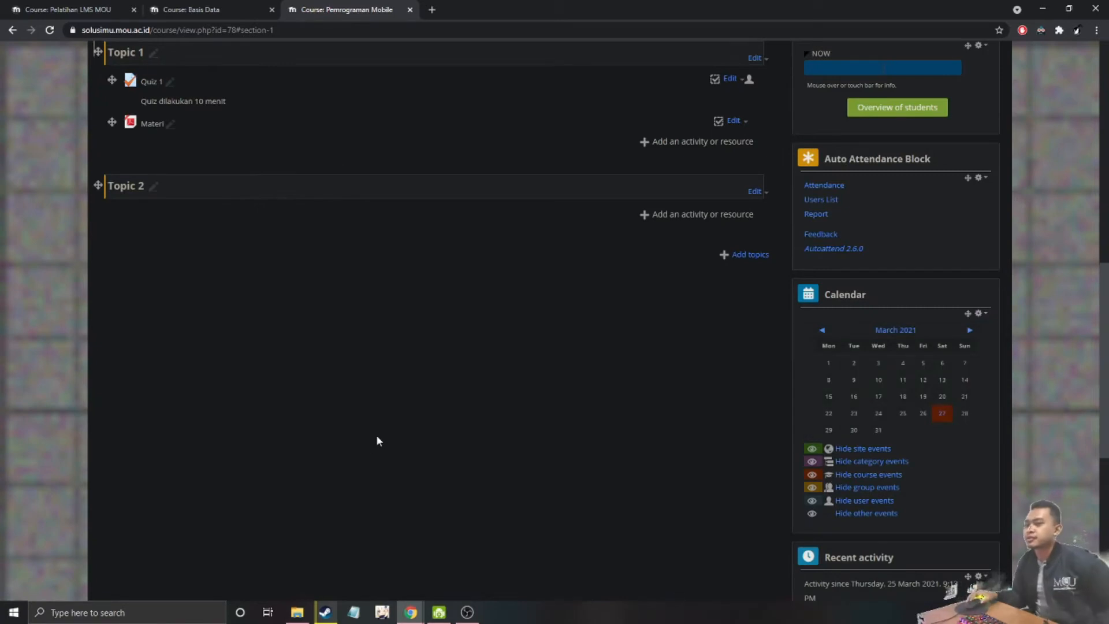
# Move Quiz 1 below Materi in Topic 1
pyautogui.scroll(3, 376, 440)
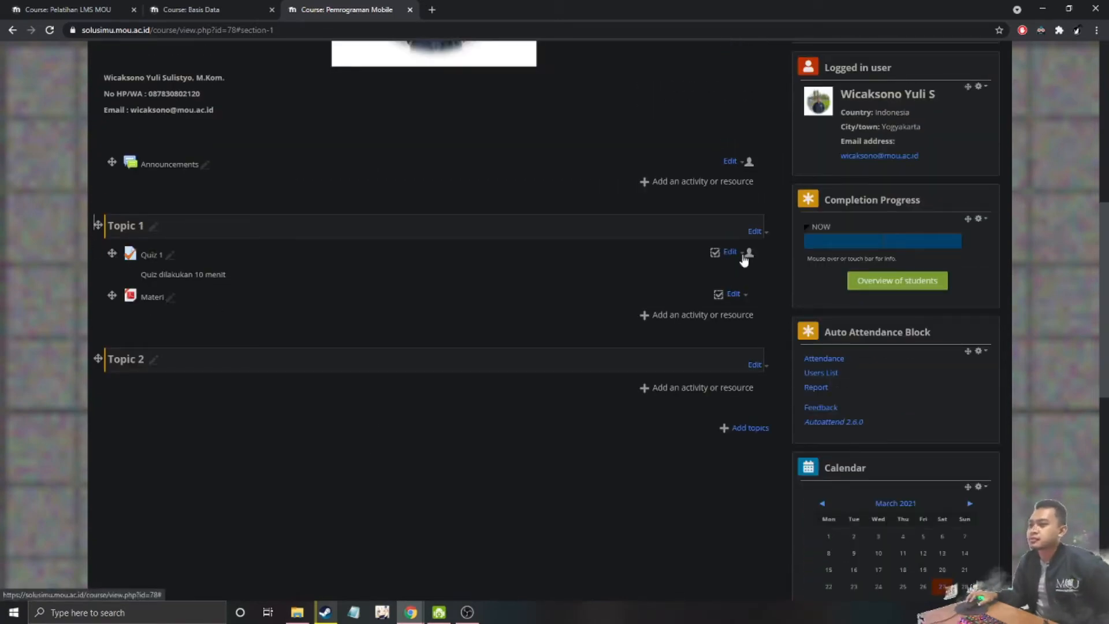
pyautogui.moveTo(112, 253); pyautogui.dragTo(113, 292)
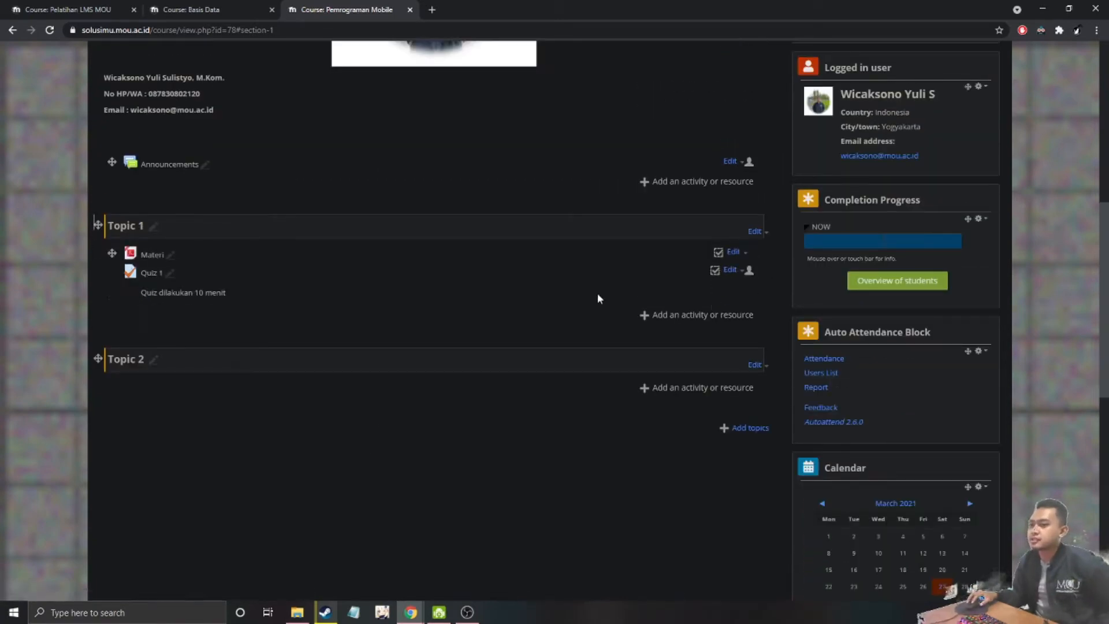
# Add an activity completion restriction to the access settings of Quiz 1 in Topic 1
pyautogui.click(731, 270)
pyautogui.click(754, 286)
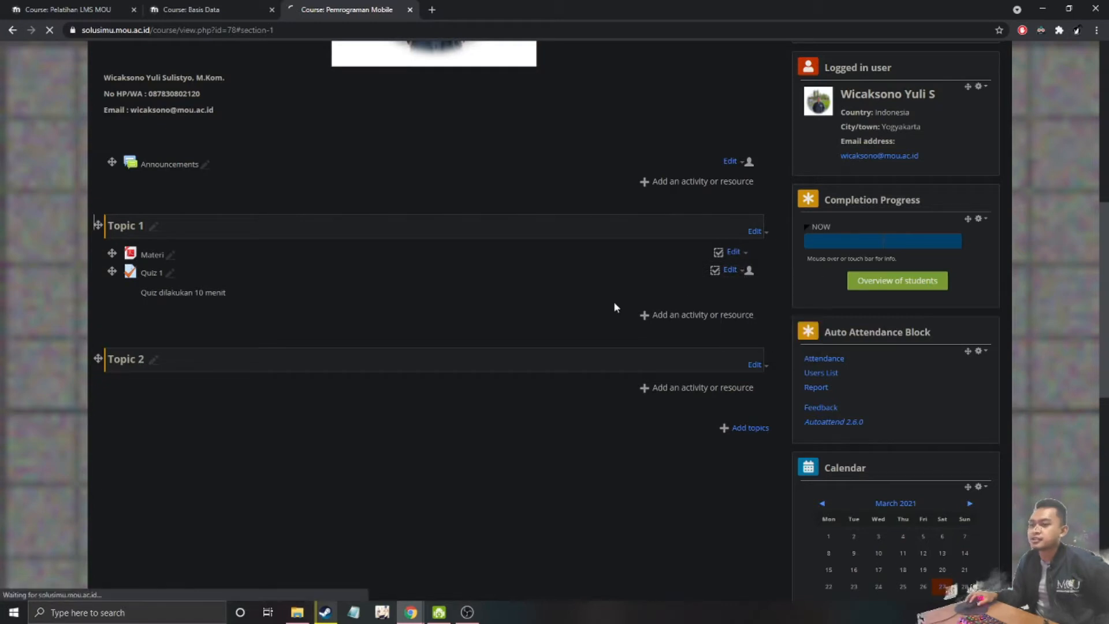
pyautogui.scroll(-5, 481, 366)
pyautogui.scroll(-4, 482, 366)
pyautogui.scroll(2, 478, 369)
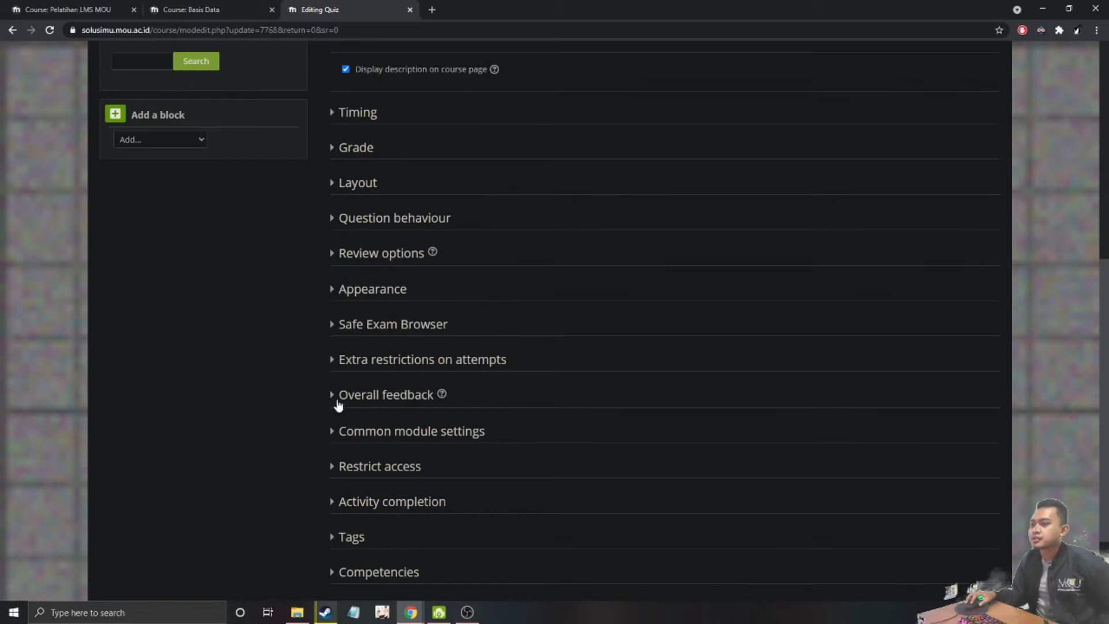
pyautogui.scroll(-2, 335, 488)
pyautogui.click(332, 350)
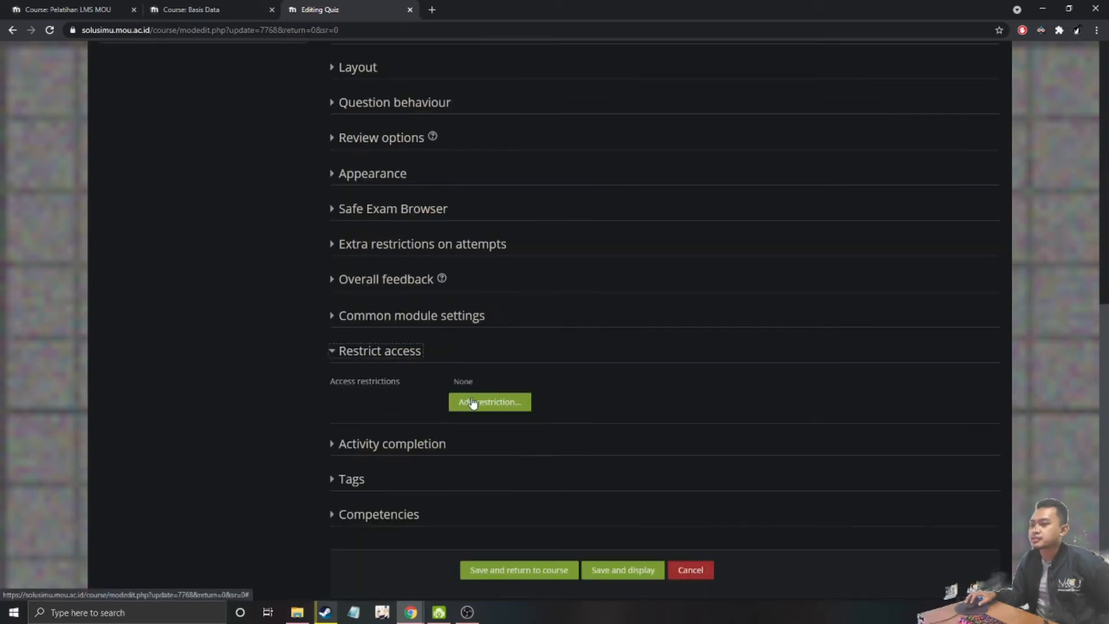
pyautogui.click(472, 403)
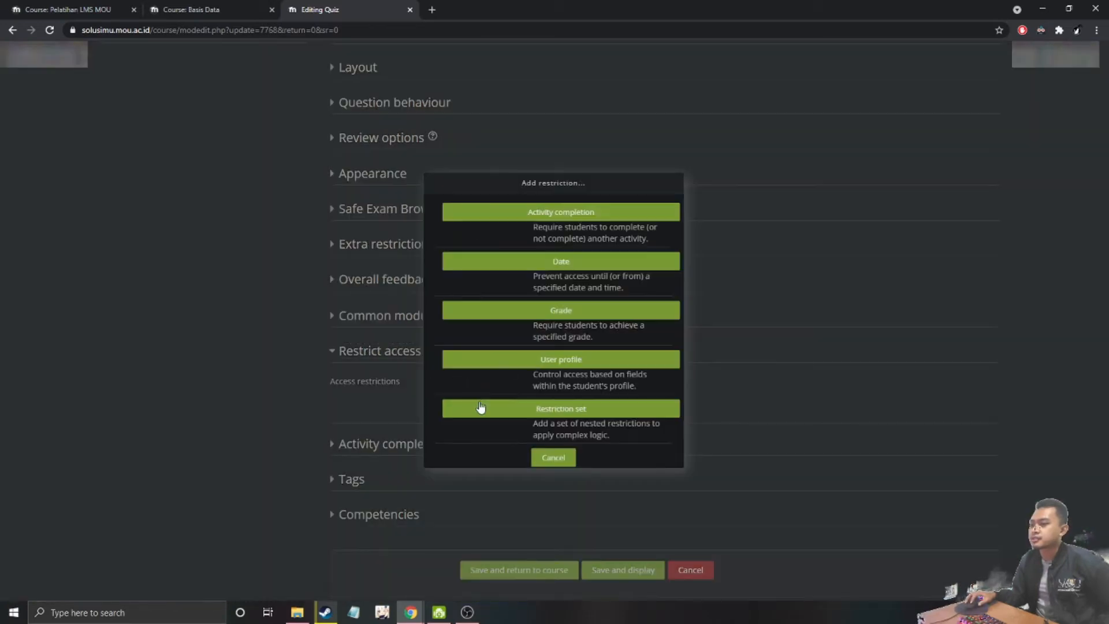
pyautogui.click(542, 216)
# Require Materi to be marked complete before Quiz 1 is available, then save and return to the course
pyautogui.click(545, 423)
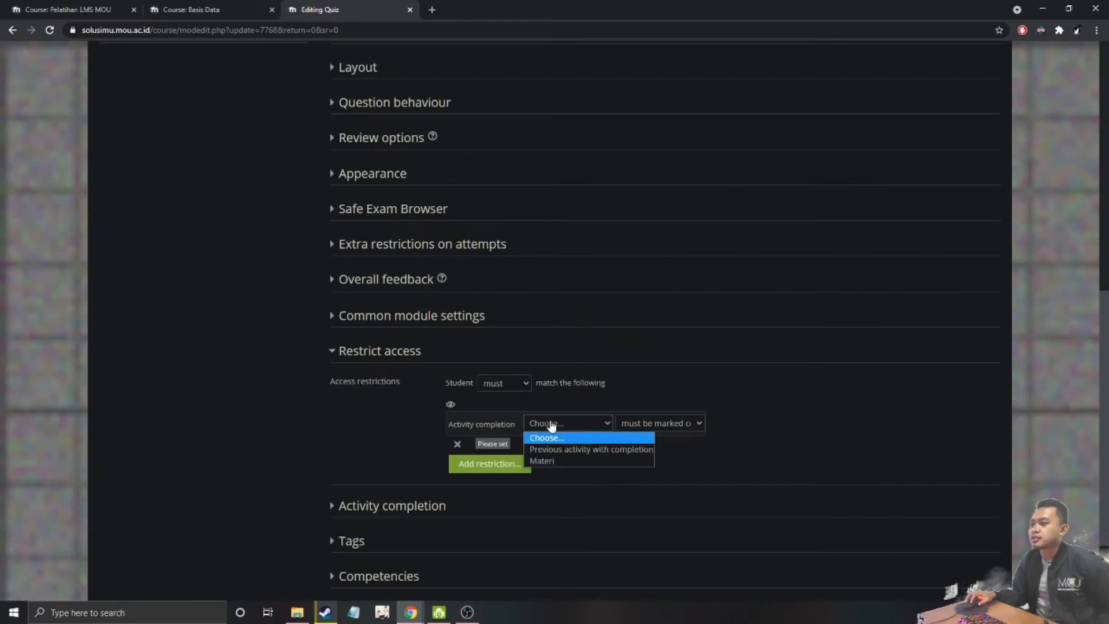
pyautogui.click(561, 458)
pyautogui.click(699, 424)
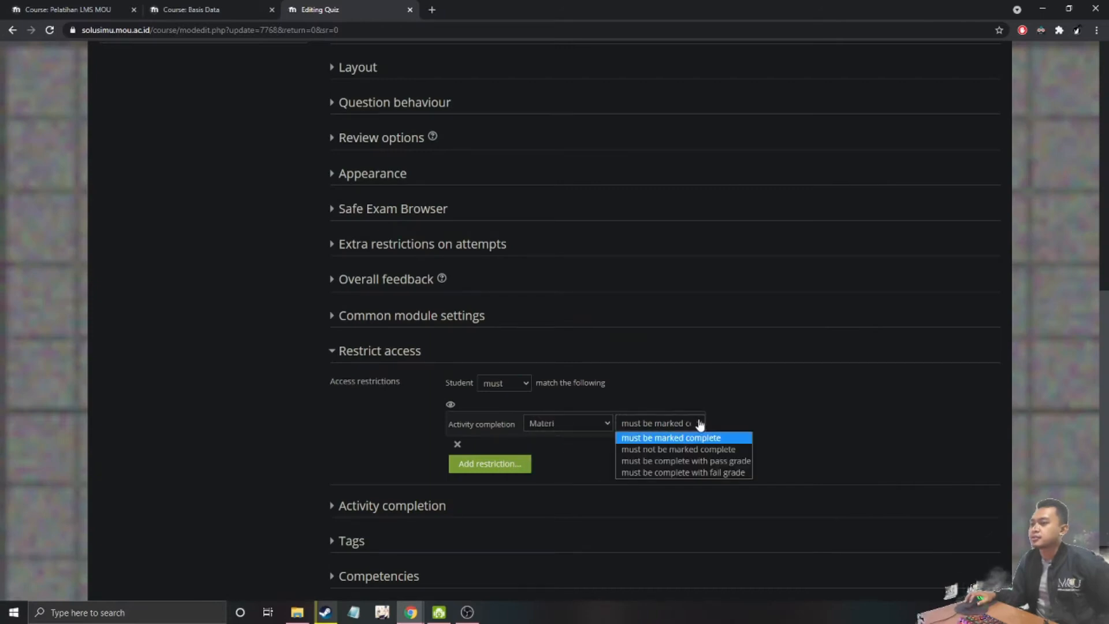
pyautogui.click(697, 423)
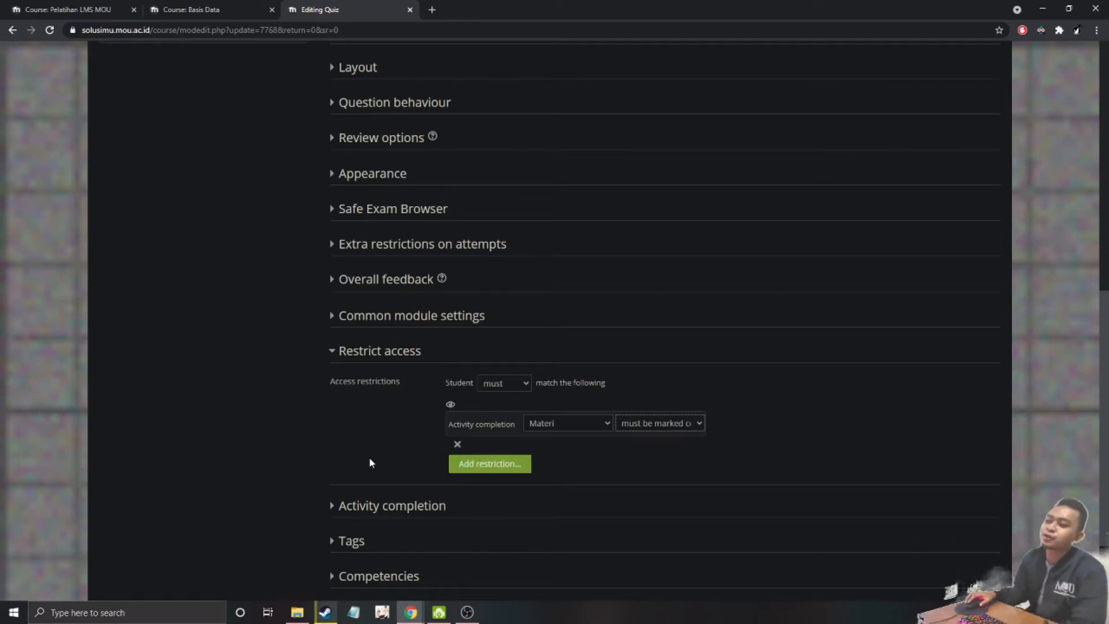
pyautogui.scroll(-2, 369, 459)
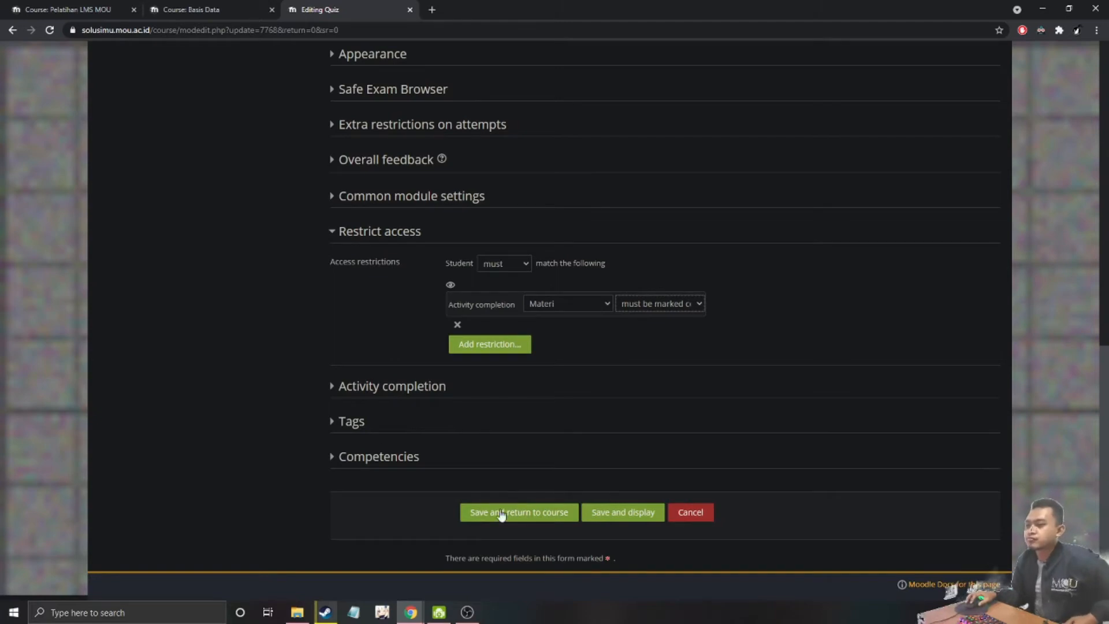
pyautogui.scroll(4, 301, 348)
pyautogui.scroll(-4, 305, 352)
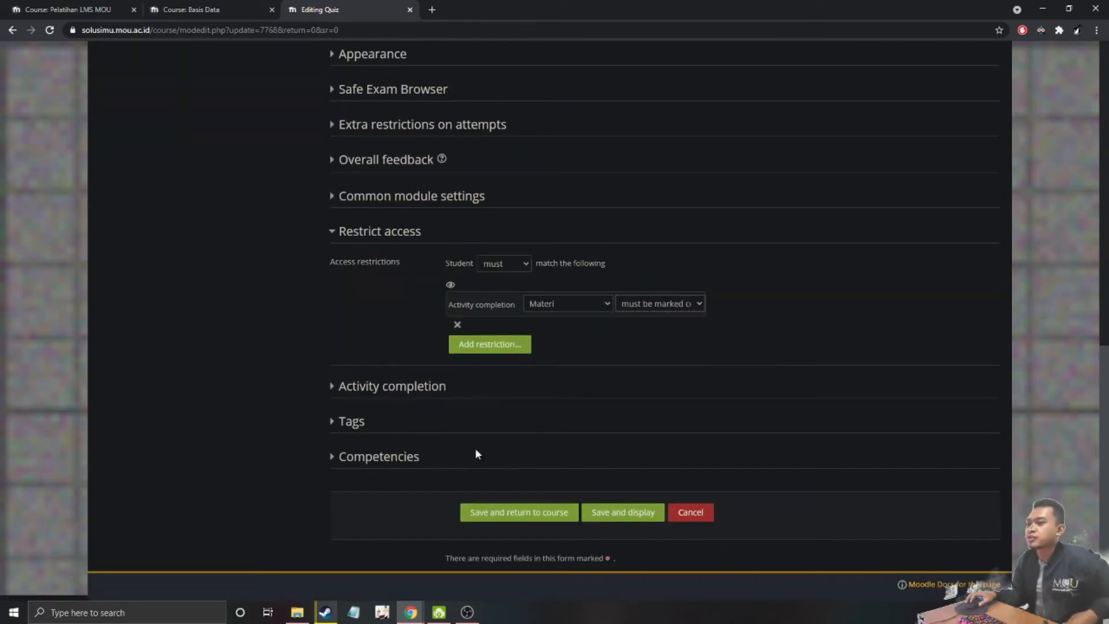
pyautogui.click(517, 511)
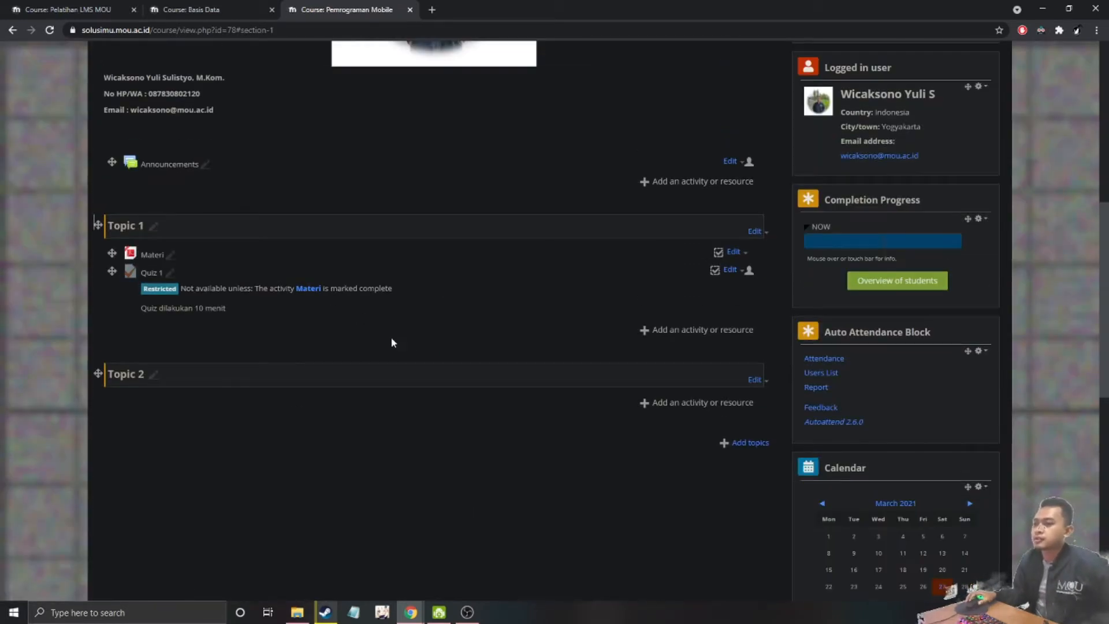
# Look over the restricted activities in the Basis Data course and the assignment section in the Pelatihan LMS MOU course
pyautogui.click(202, 7)
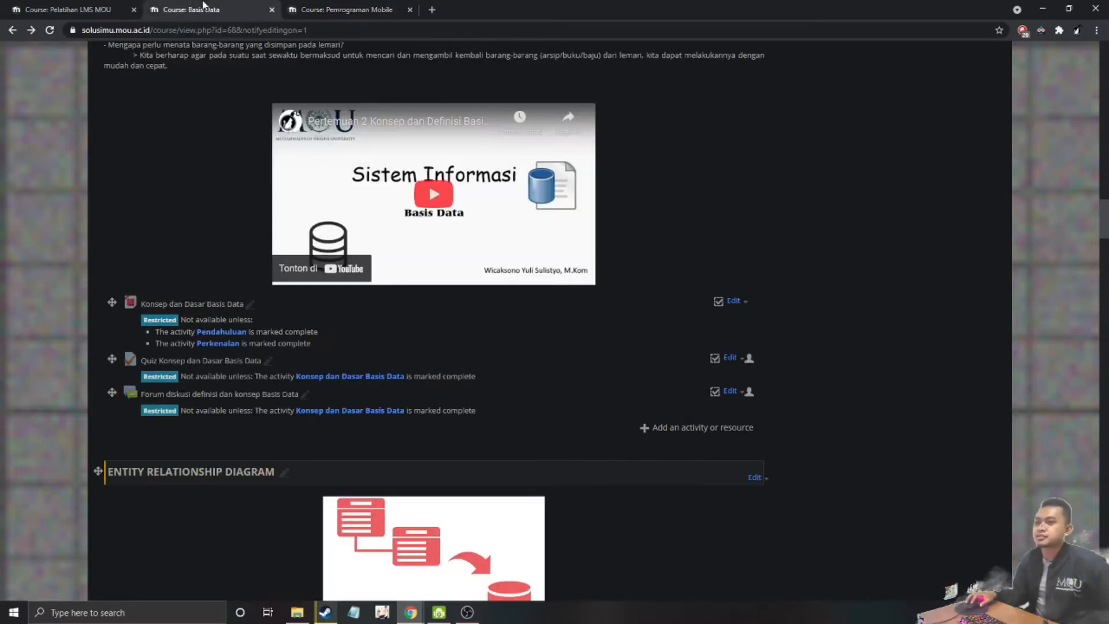
pyautogui.click(104, 7)
pyautogui.scroll(-2, 173, 256)
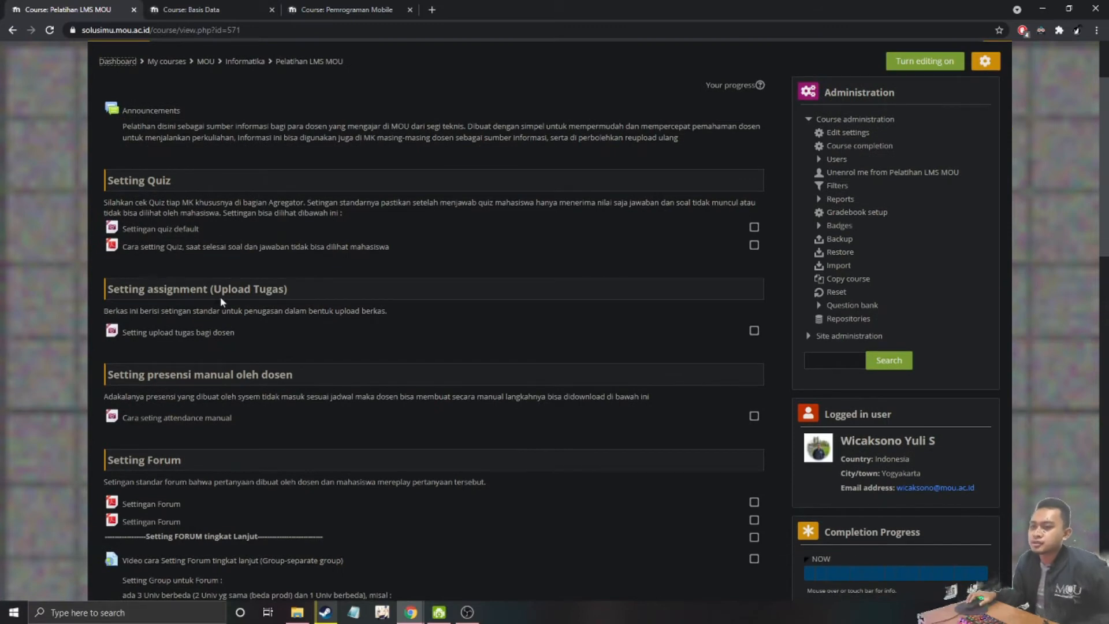
# Add a new Assignment to Topic 1 of the Pemrograman Mobile course and name it "Submit Tugas"
pyautogui.click(358, 7)
pyautogui.click(673, 330)
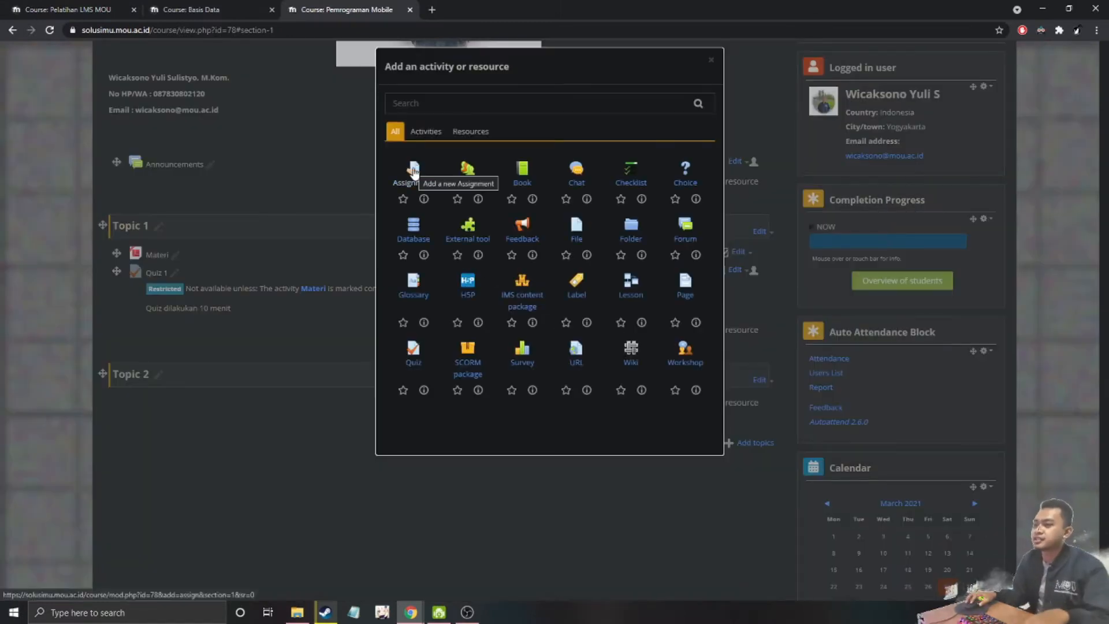
pyautogui.click(414, 172)
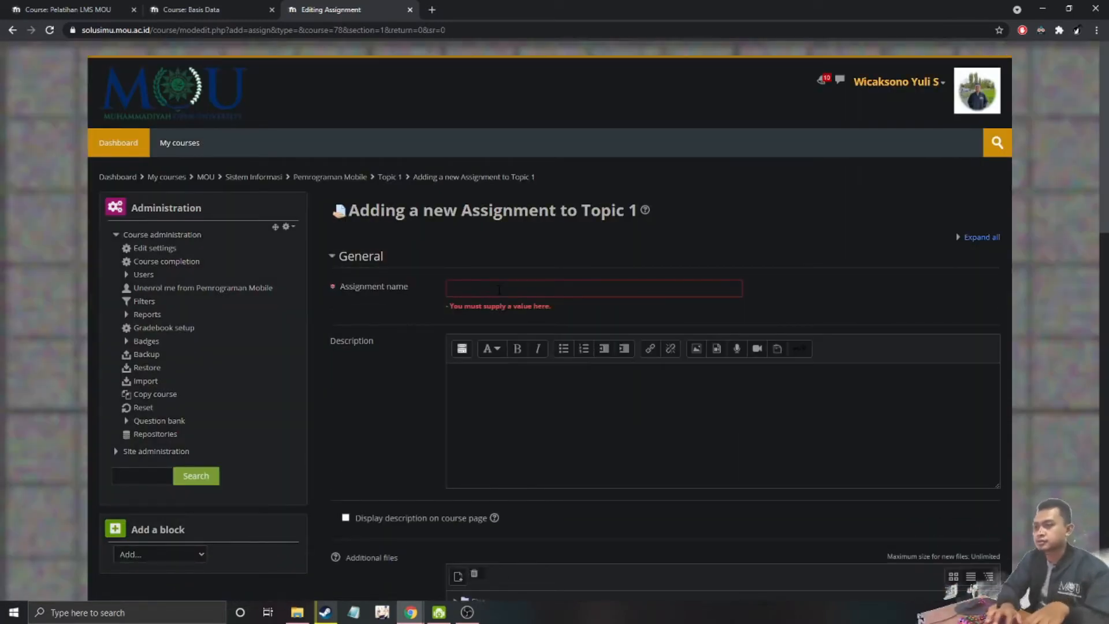
pyautogui.click(499, 290)
pyautogui.write('Sub')
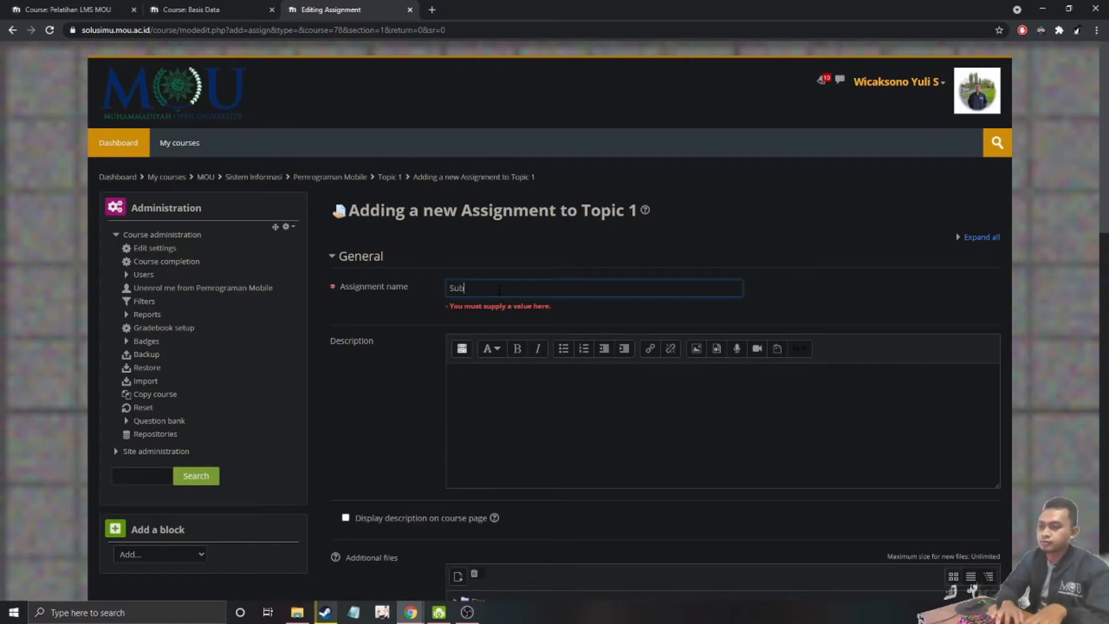
pyautogui.write('mit Tugas')
pyautogui.press('BackSpace')
pyautogui.press('BackSpace')
pyautogui.press('BackSpace')
pyautogui.press('BackSpace')
pyautogui.write('ugas')
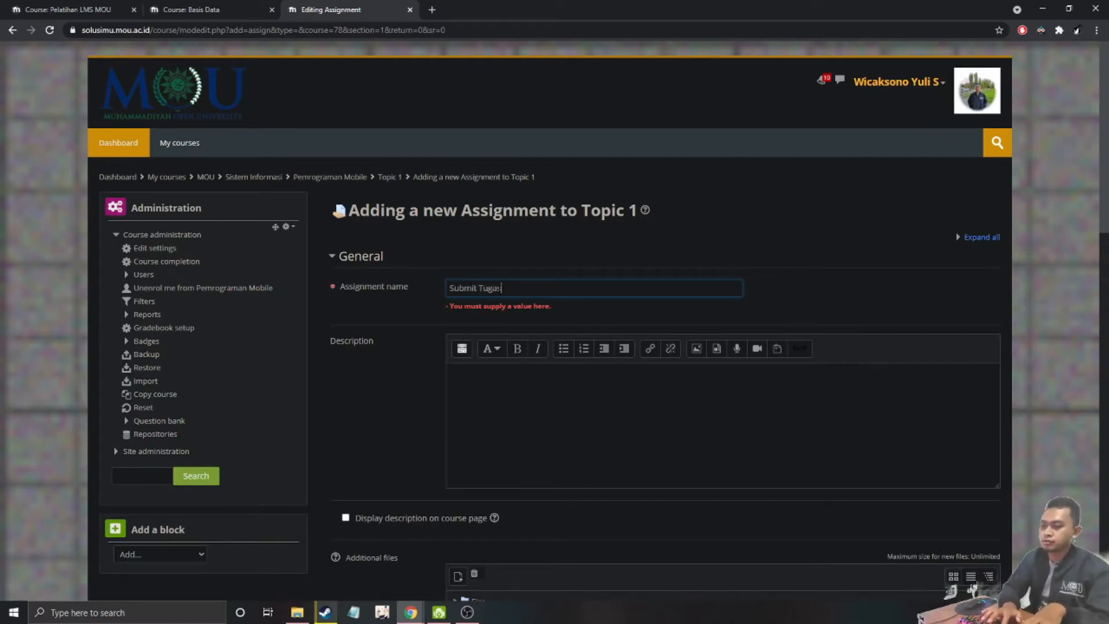
# Enter the assignment description "Tugas untuk 1minggu" and enable displaying the description on the course page
pyautogui.scroll(-3, 461, 361)
pyautogui.click(516, 236)
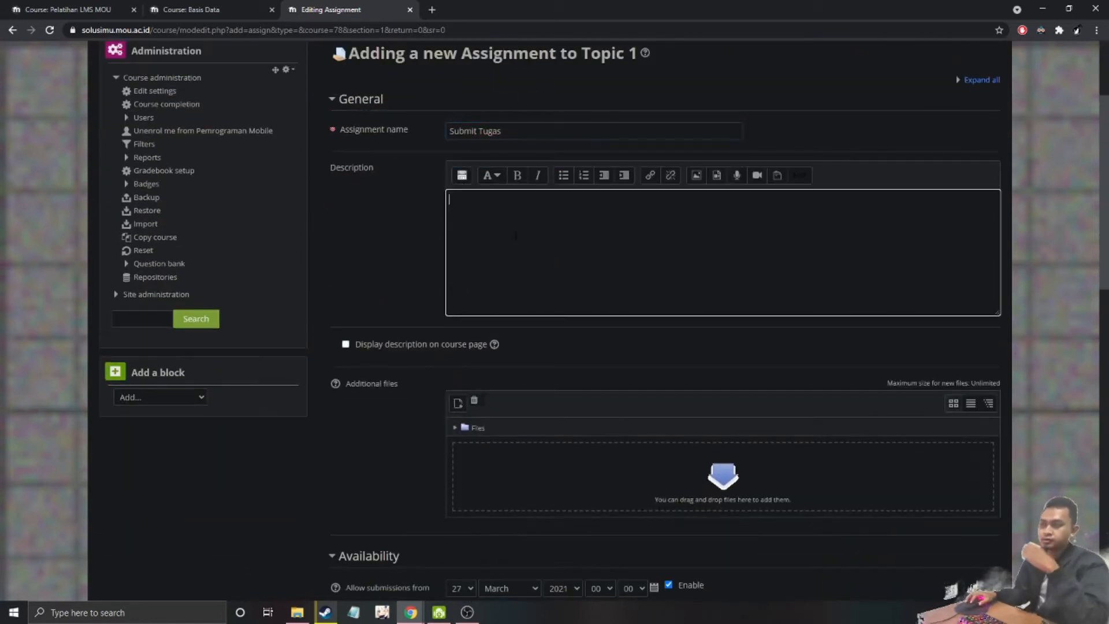
pyautogui.write('Tugas ')
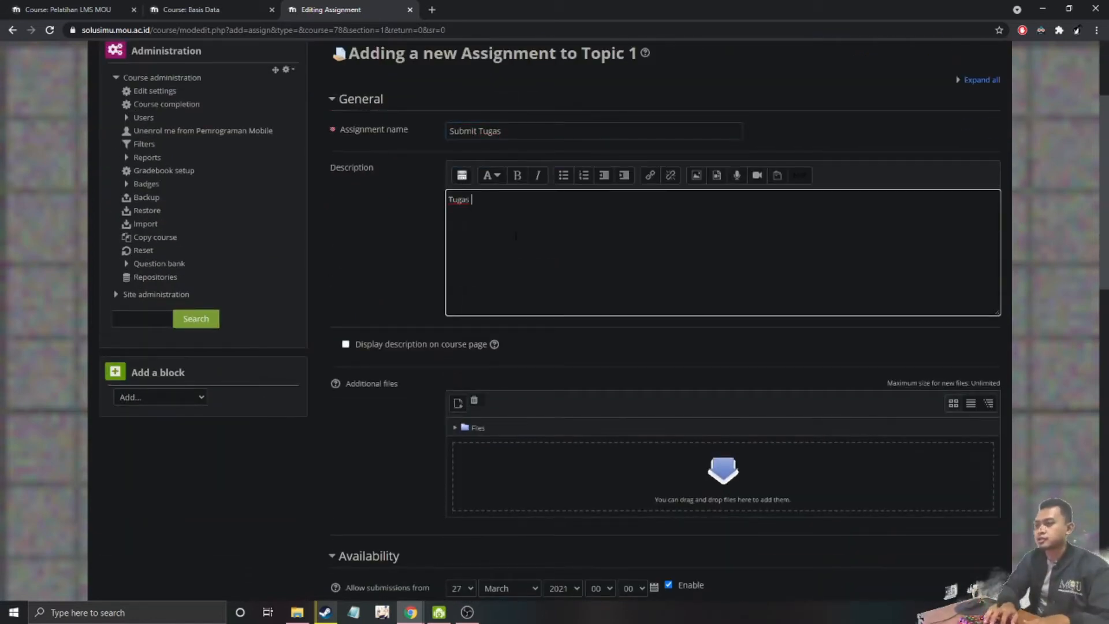
pyautogui.write('untuk 1minggu')
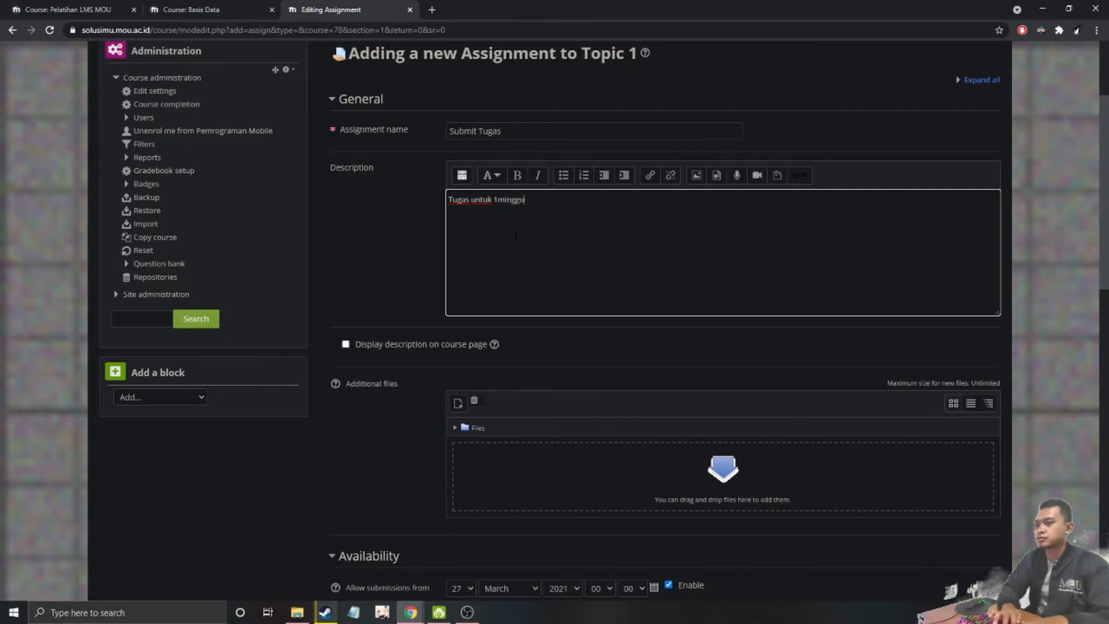
pyautogui.click(345, 344)
pyautogui.scroll(-3, 362, 390)
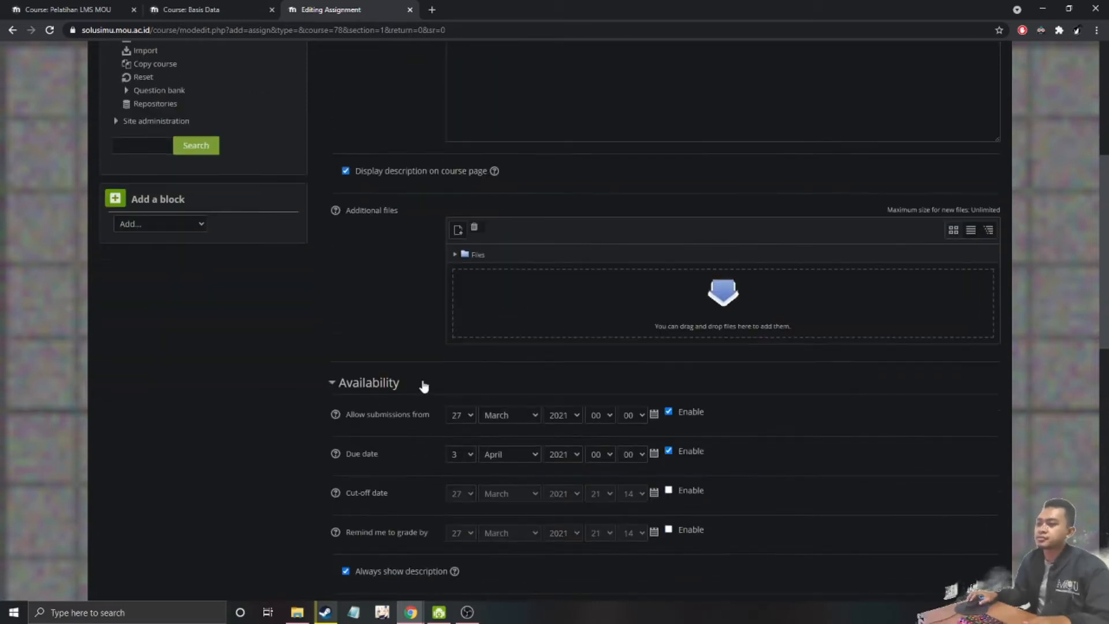
# Replace the assignment description with "Buatlah makalah tentang sistem informasi akuntasi"
pyautogui.scroll(4, 578, 329)
pyautogui.moveTo(534, 258); pyautogui.dragTo(408, 269)
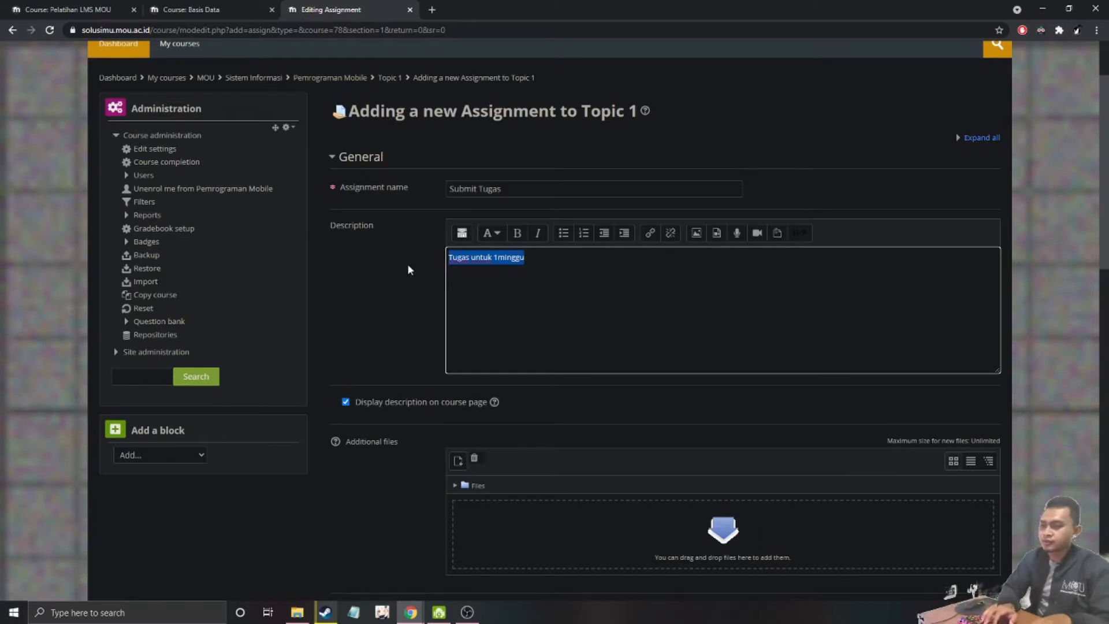
pyautogui.write('AB')
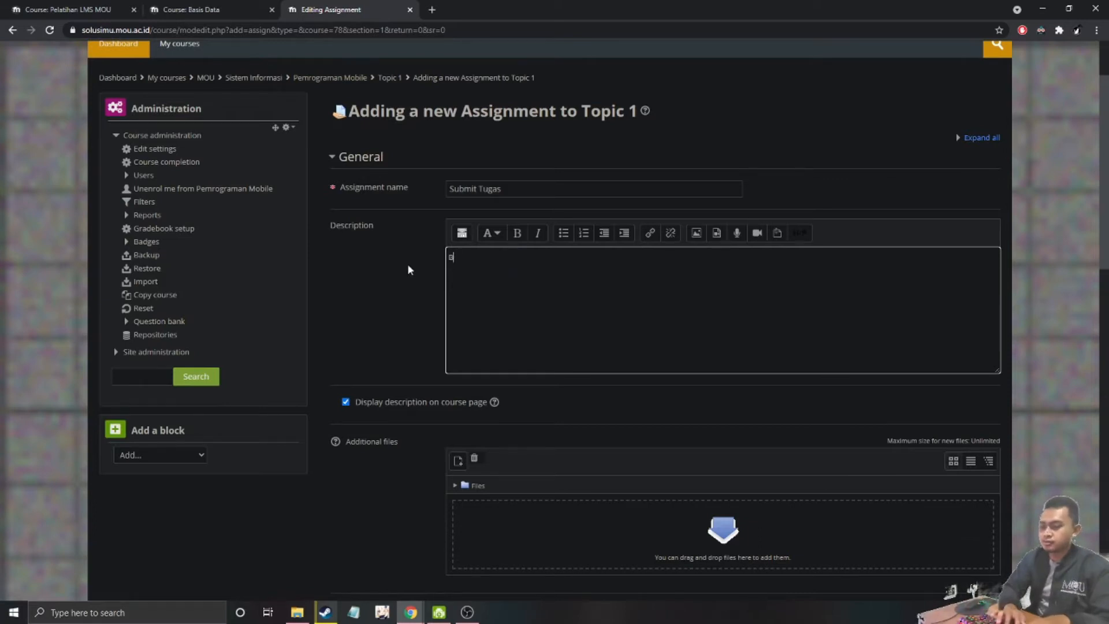
pyautogui.write('uatlah makalah ')
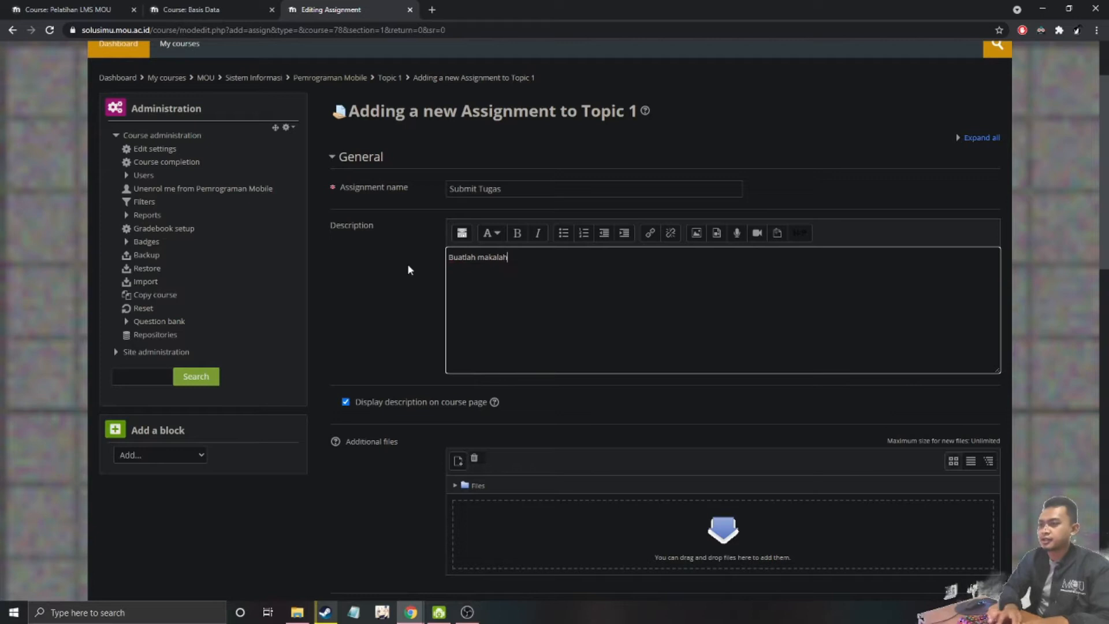
pyautogui.write('tentang')
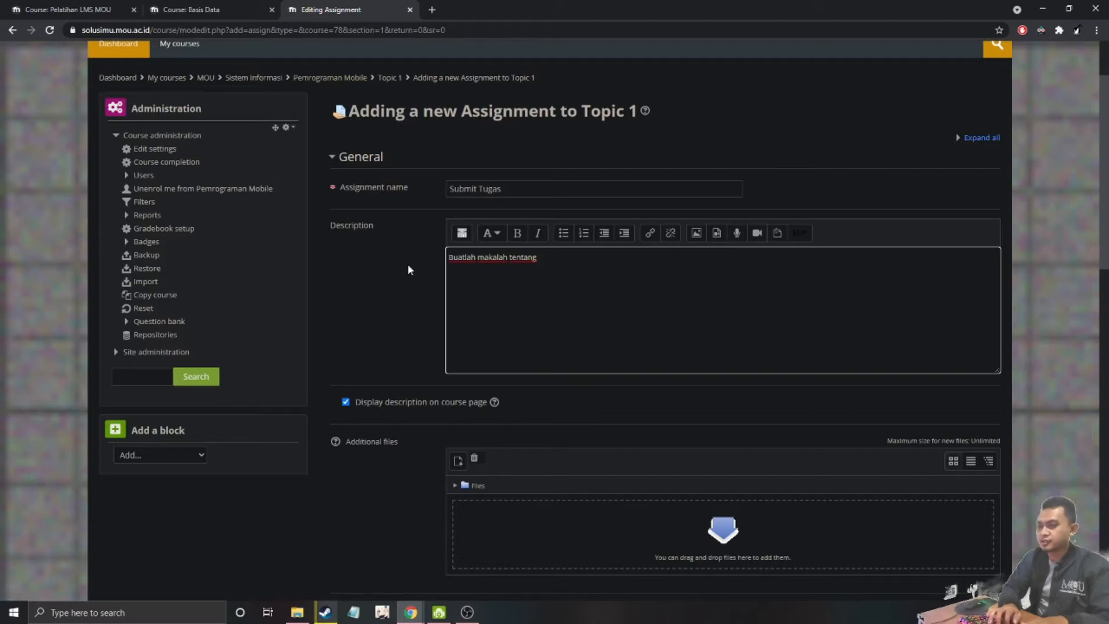
pyautogui.write('sistem informasi')
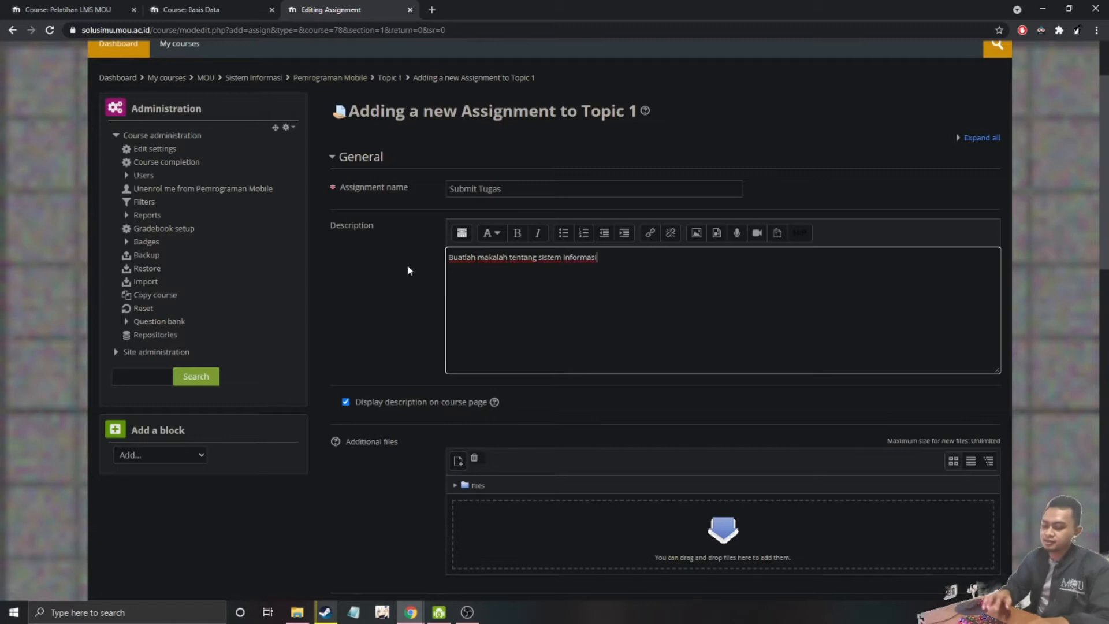
pyautogui.write(' akuntasi')
pyautogui.scroll(-2, 497, 320)
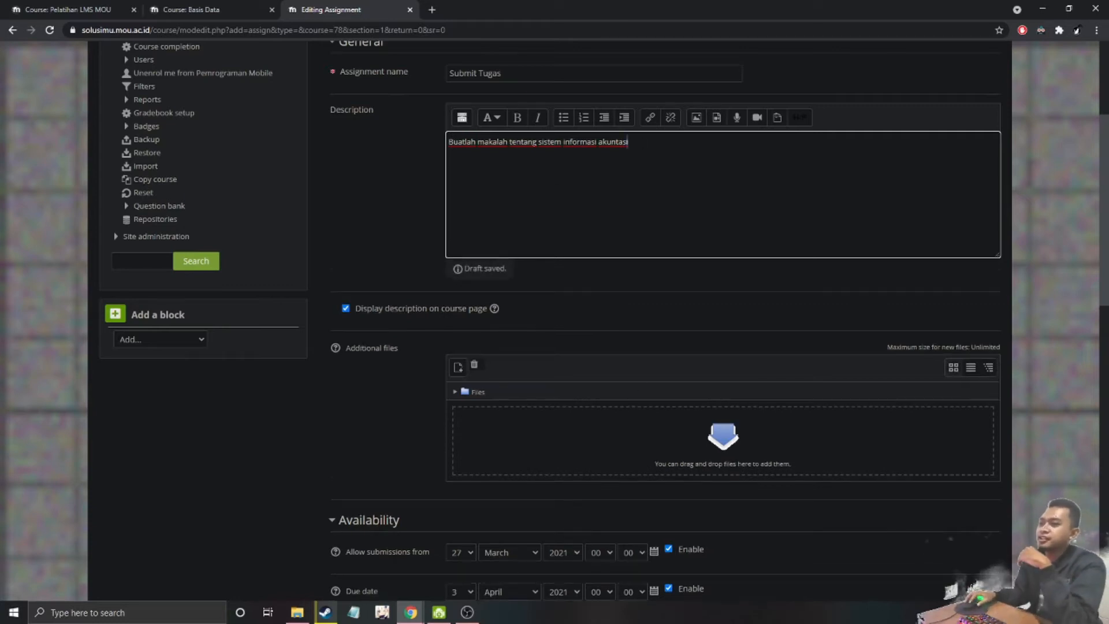
pyautogui.hotkey('ctrl', 'a')
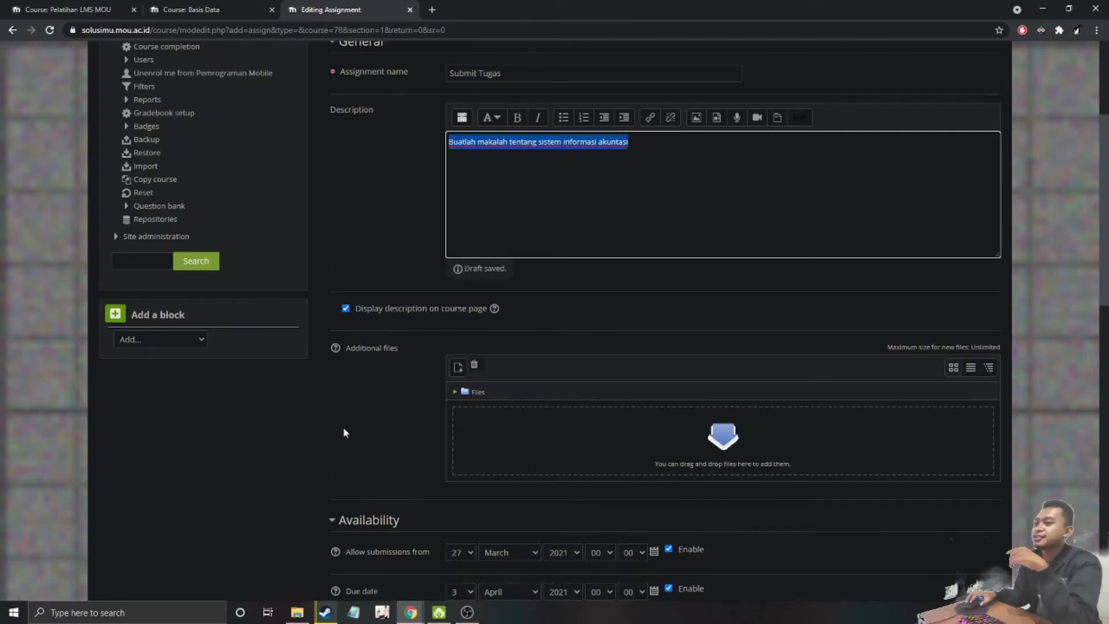
# Set the hour of the assignment's "Allow submissions from" date to 01 and check the day choices for the due date
pyautogui.scroll(-2, 343, 428)
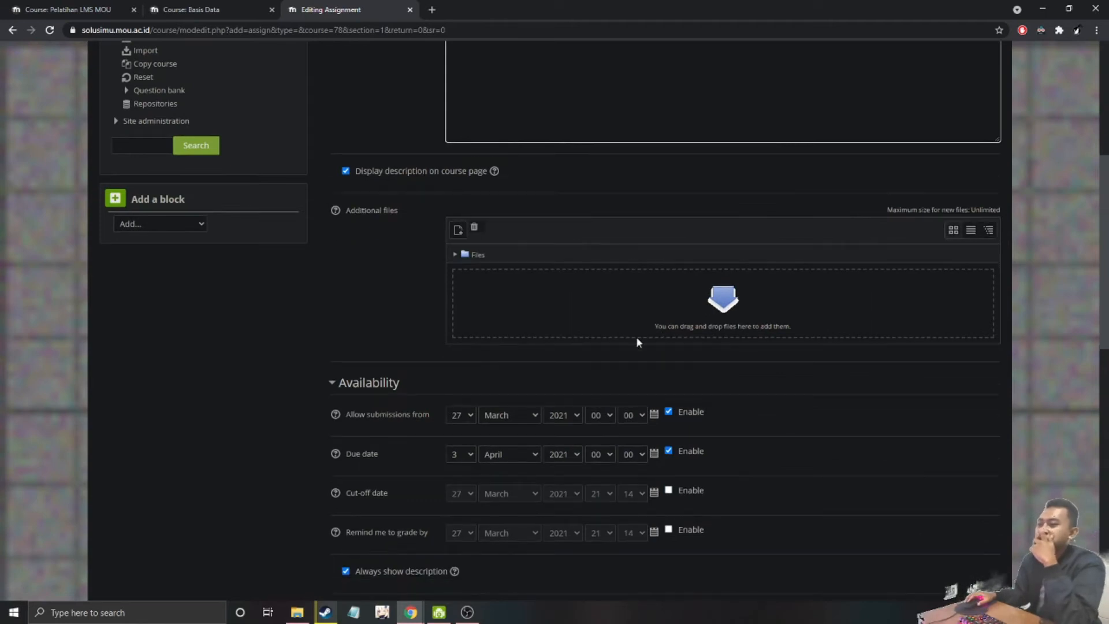
pyautogui.scroll(-3, 312, 374)
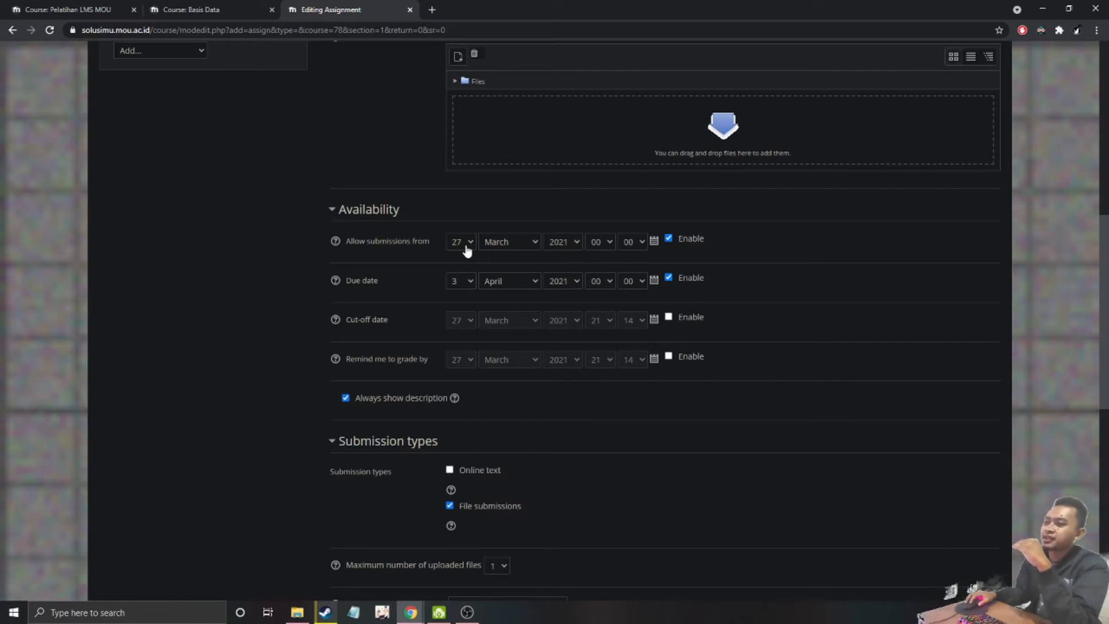
pyautogui.click(611, 241)
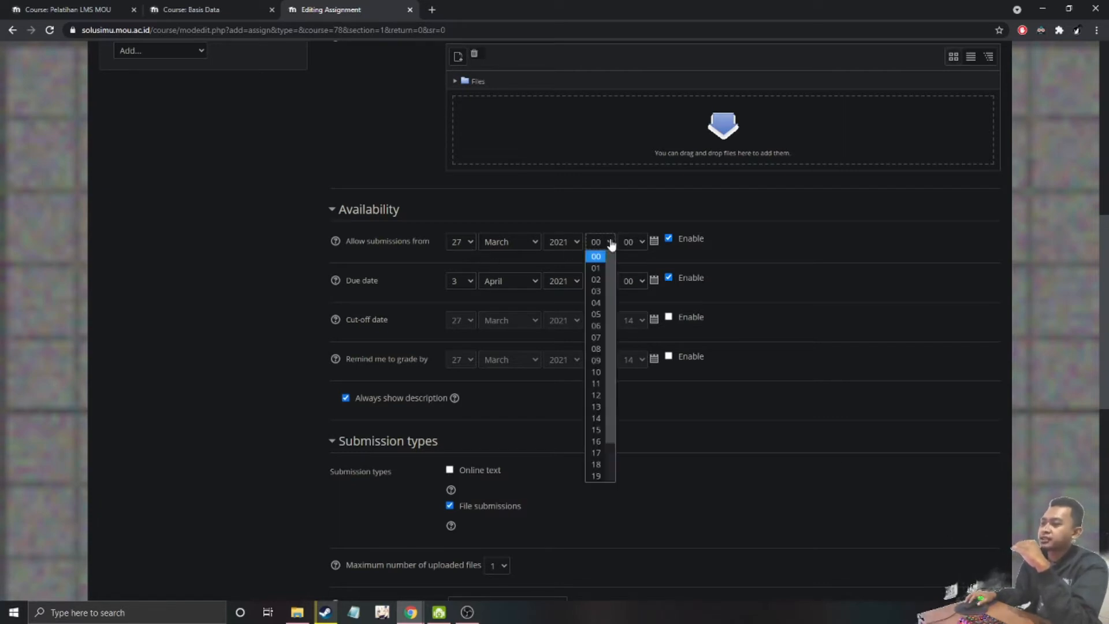
pyautogui.click(596, 268)
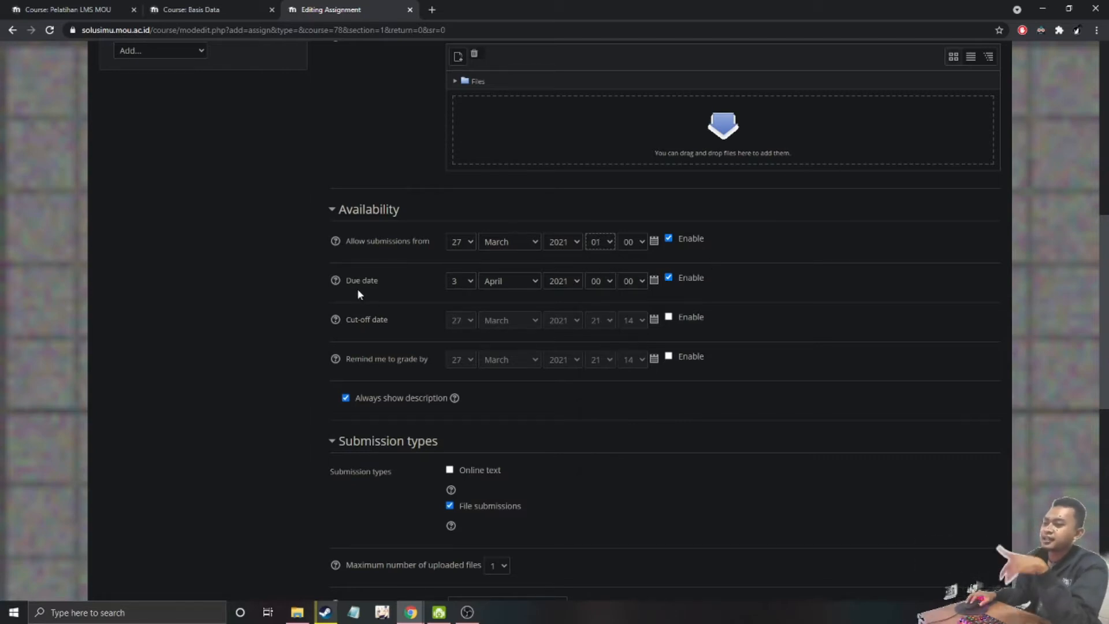
pyautogui.click(470, 283)
pyautogui.click(471, 288)
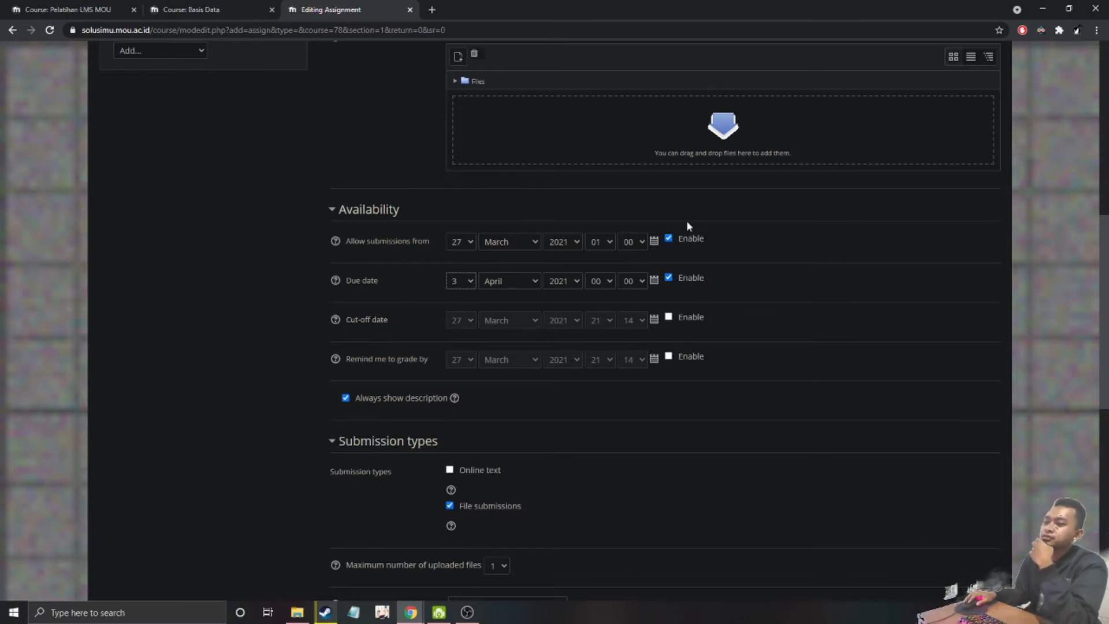
# Enable the assignment's cut-off date, set its day and month to 4 April, and enable the "Remind me to grade by" date
pyautogui.click(668, 319)
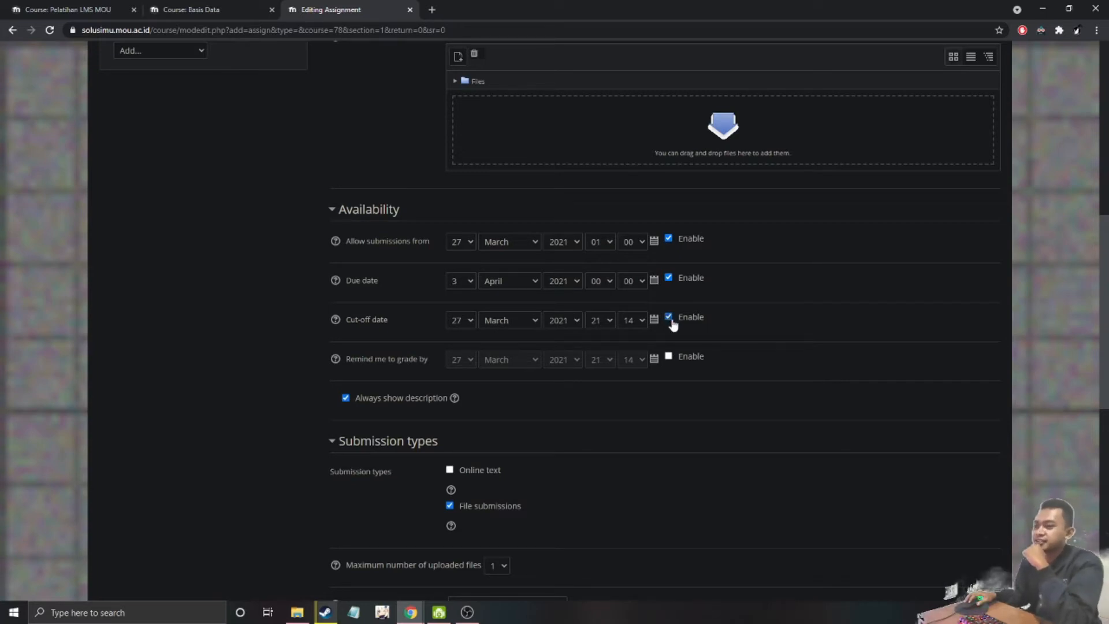
pyautogui.click(469, 322)
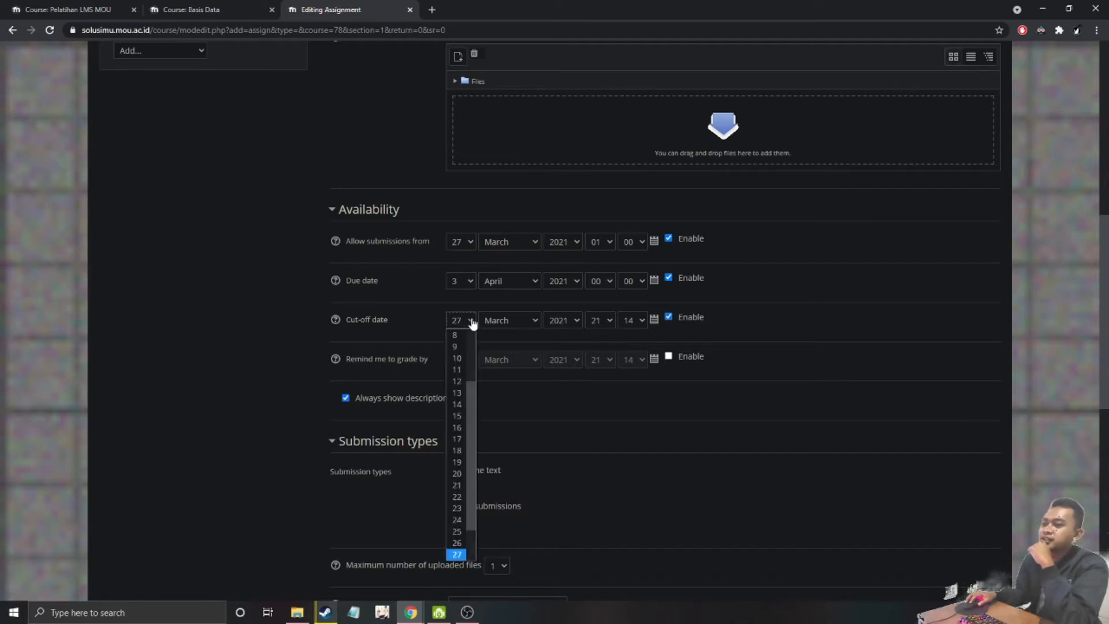
pyautogui.scroll(3, 460, 487)
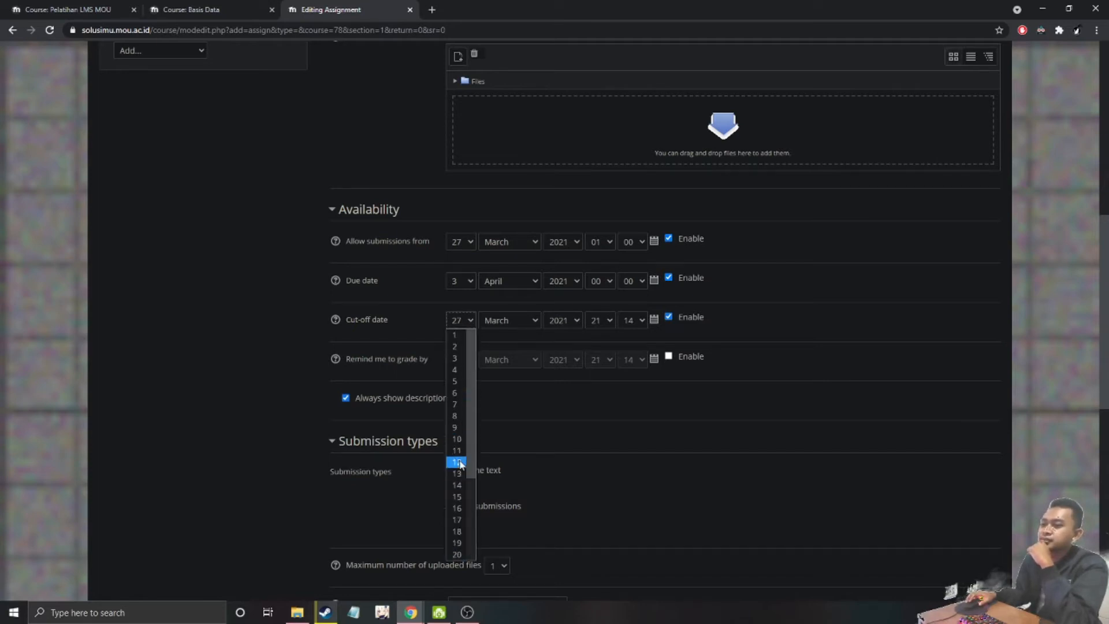
pyautogui.click(457, 370)
pyautogui.click(505, 320)
pyautogui.click(504, 369)
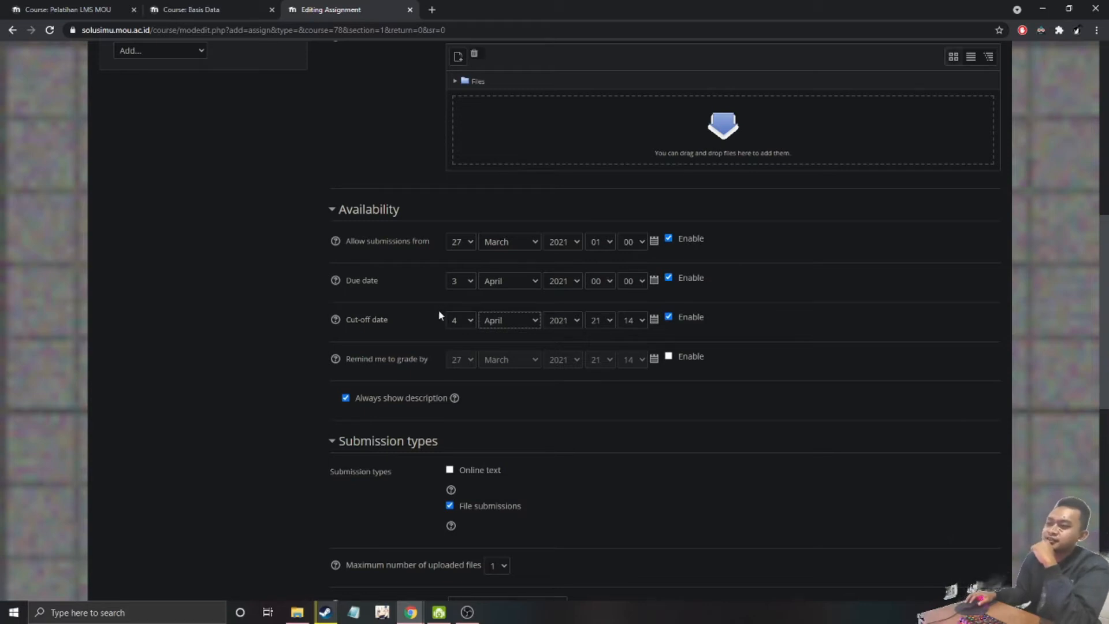
pyautogui.click(669, 358)
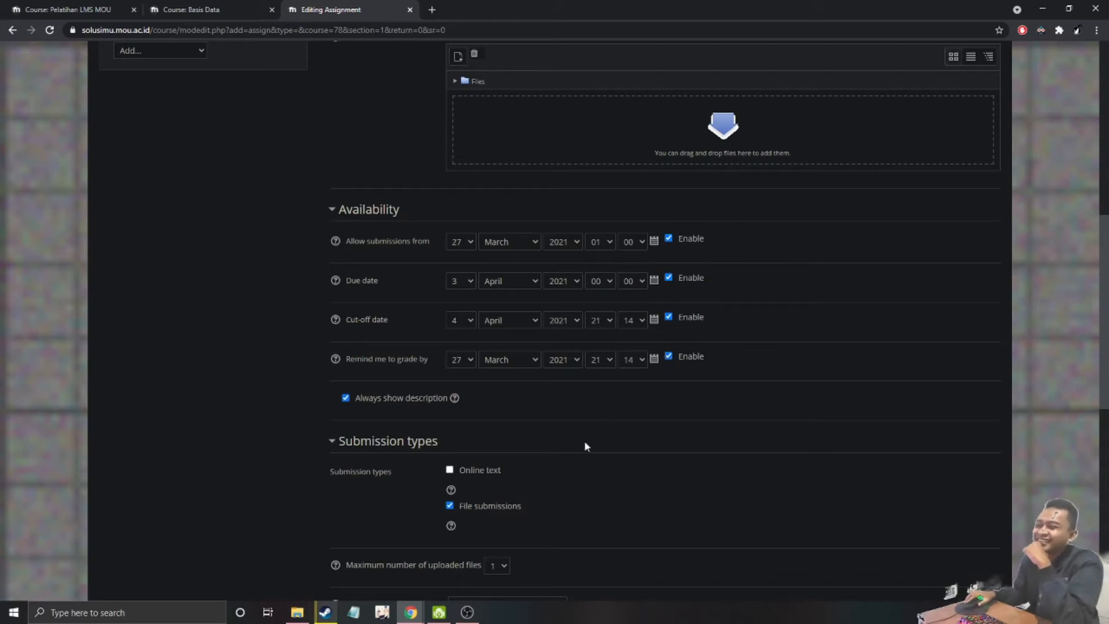
# Check the maximum submission size choices, keep 5MB, and allow all file types as accepted submissions
pyautogui.scroll(-3, 574, 451)
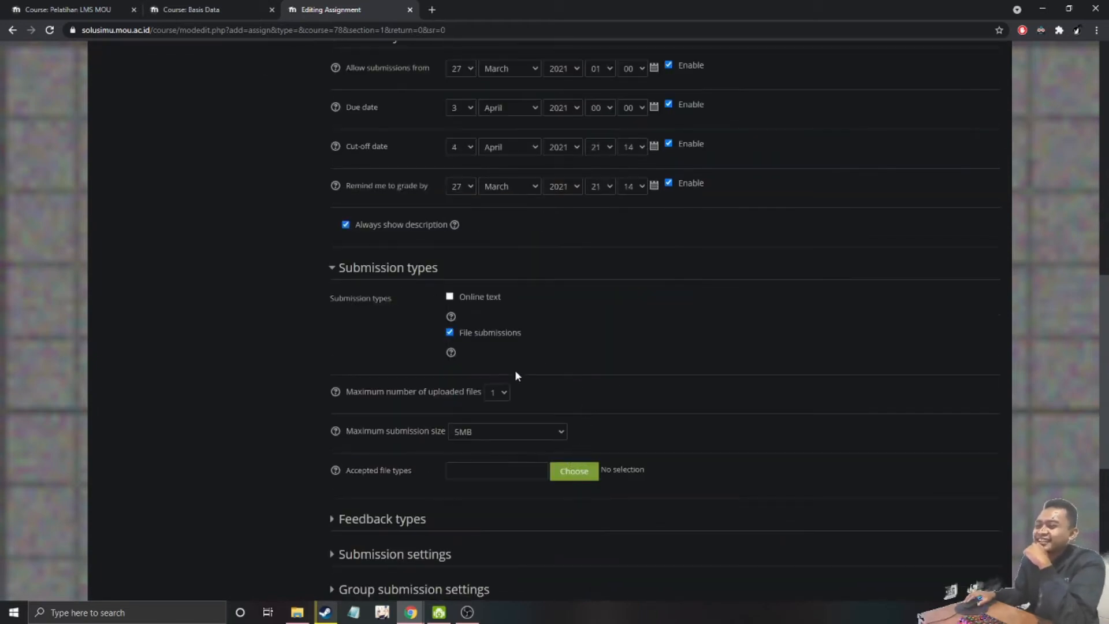
pyautogui.click(518, 433)
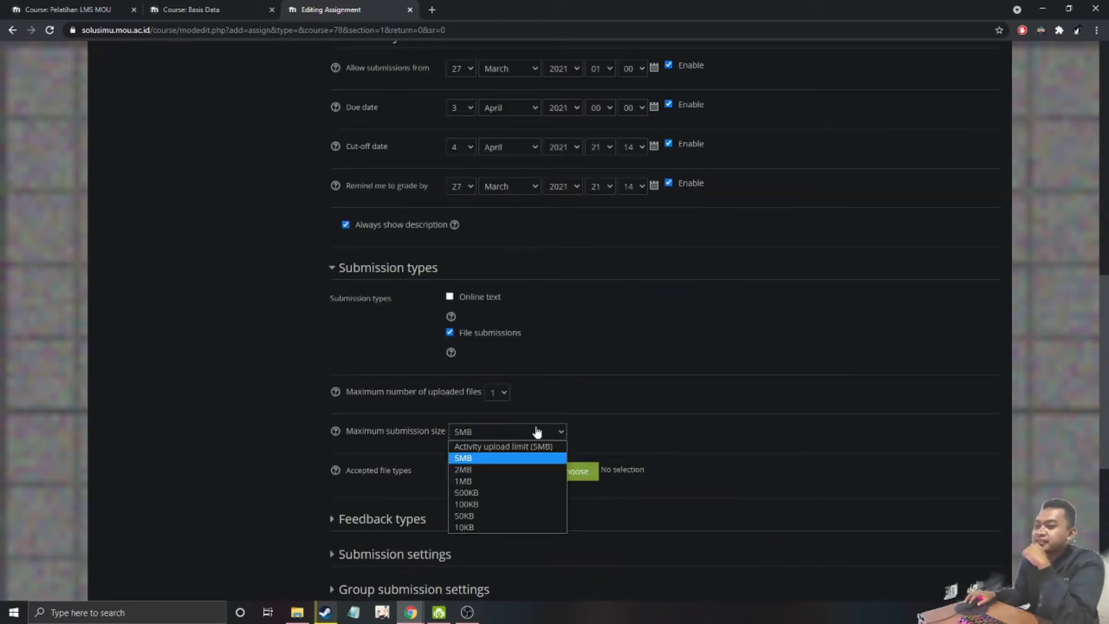
pyautogui.click(536, 432)
pyautogui.scroll(-2, 513, 448)
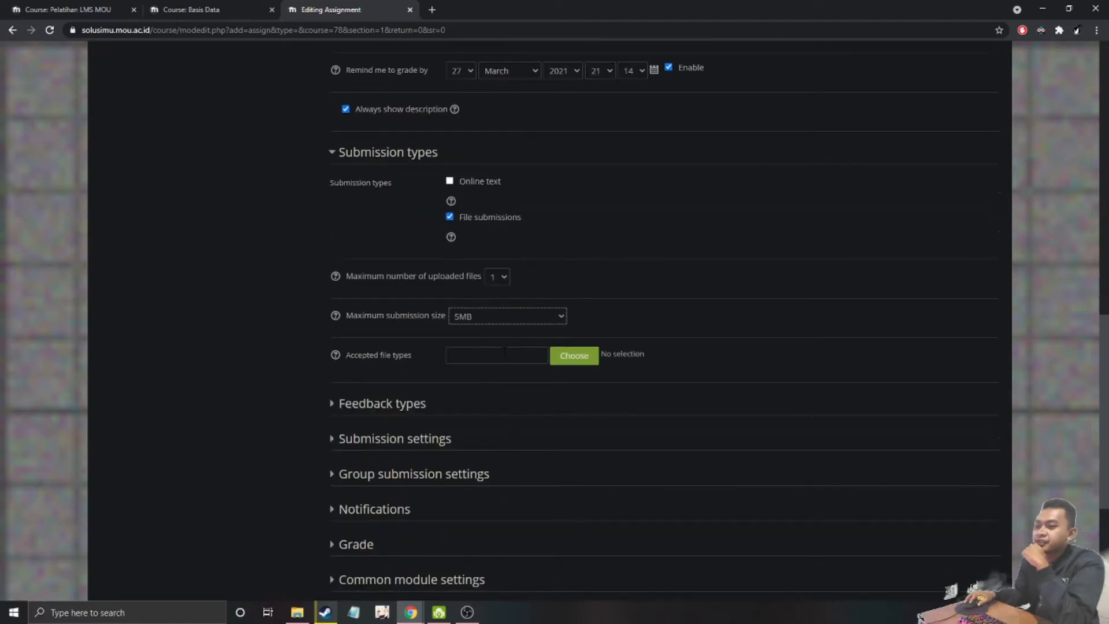
pyautogui.click(591, 361)
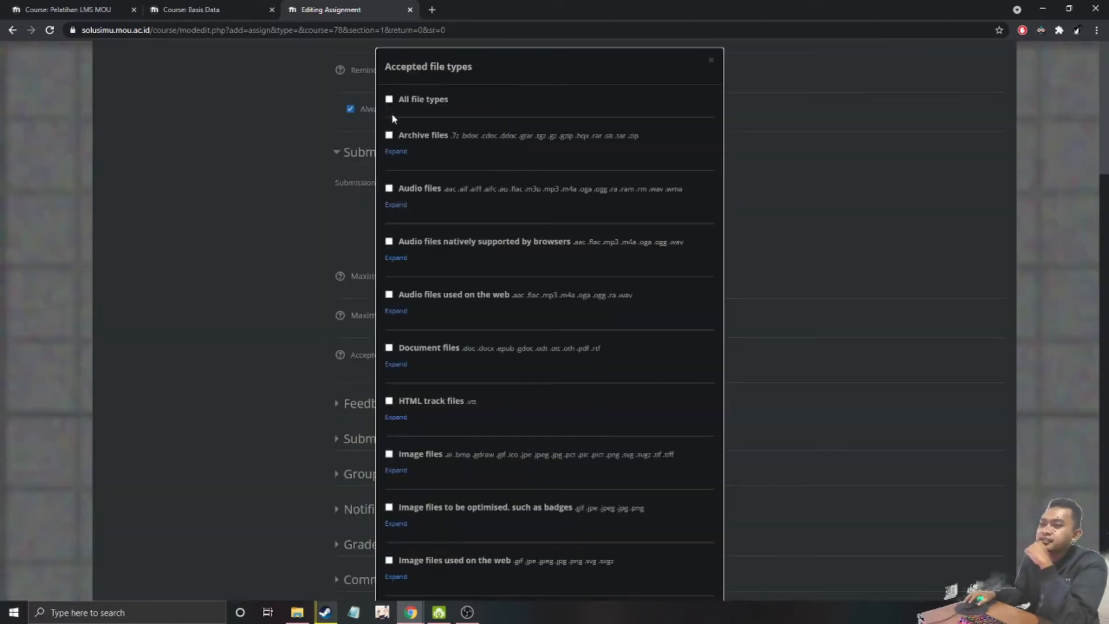
pyautogui.click(389, 99)
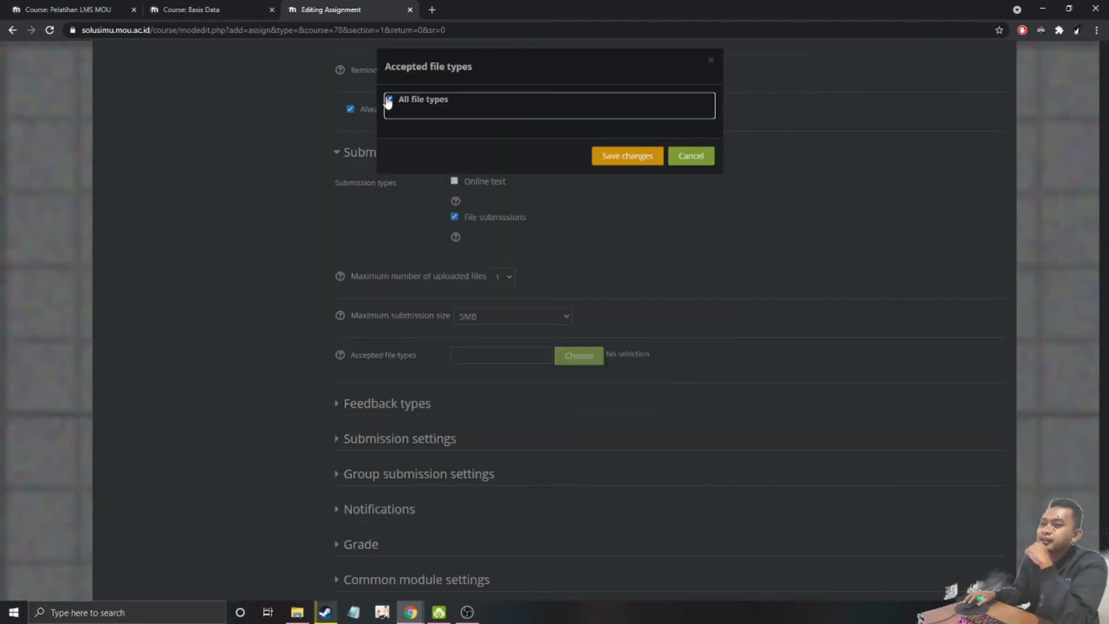
pyautogui.click(621, 156)
pyautogui.click(585, 359)
pyautogui.click(711, 60)
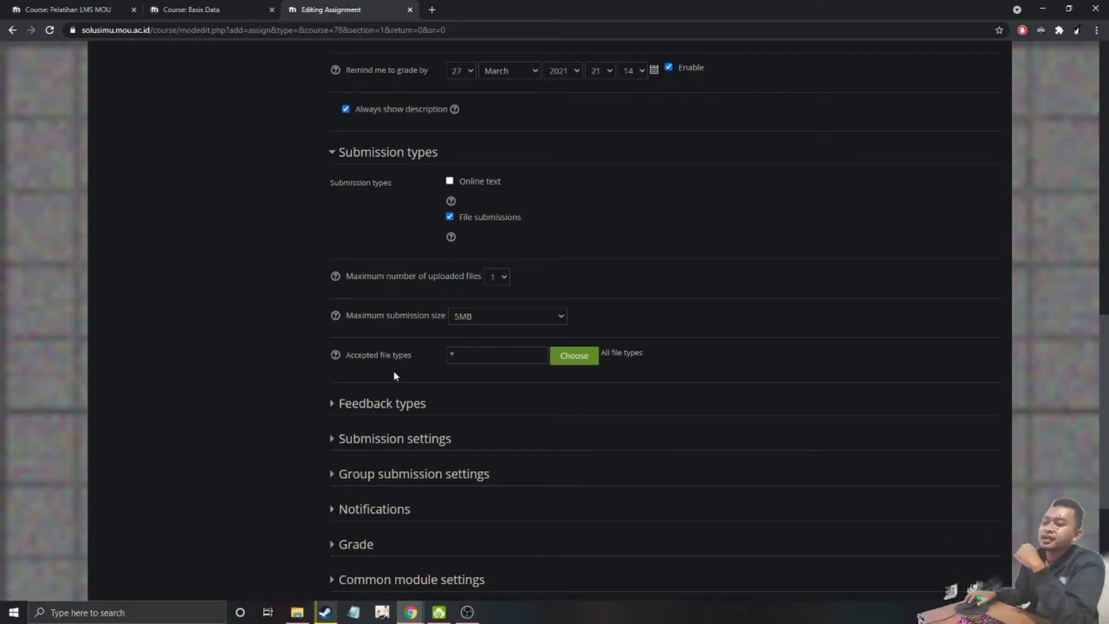
# Expand the assignment's submission settings and review the submit button, submission statement and attempts options
pyautogui.scroll(-2, 395, 376)
pyautogui.click(332, 323)
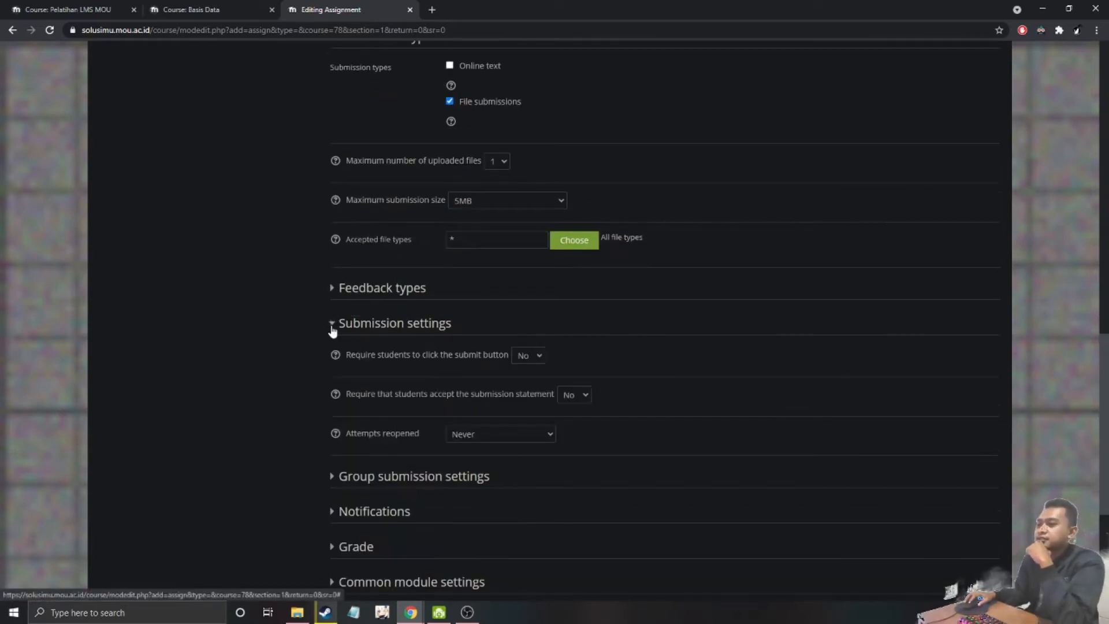
pyautogui.scroll(-1, 301, 396)
pyautogui.scroll(-1, 301, 396)
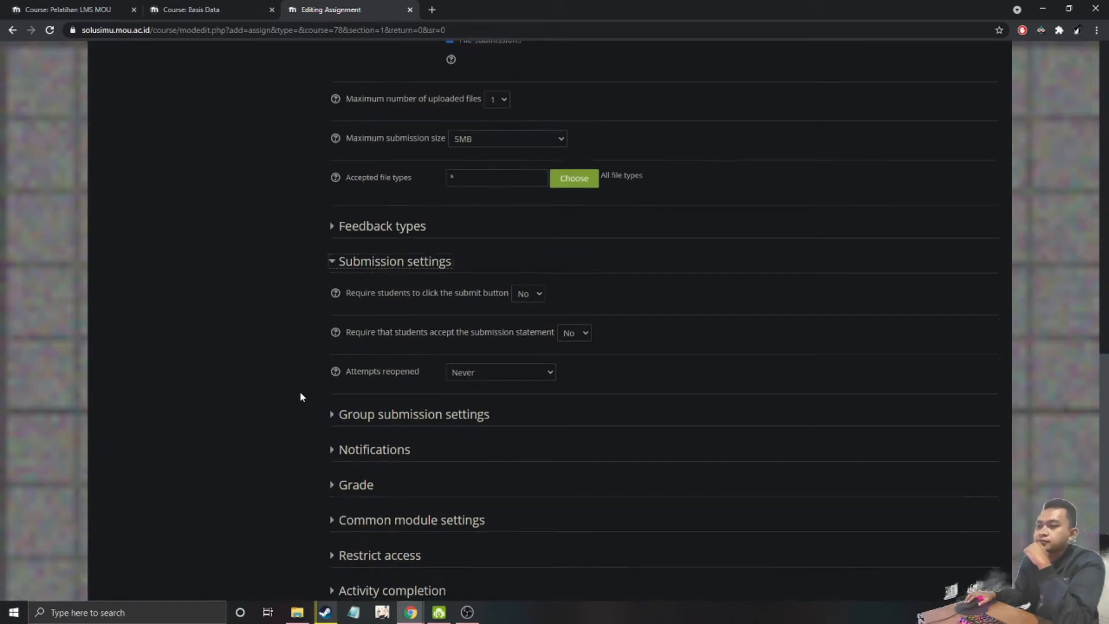
pyautogui.scroll(-1, 300, 396)
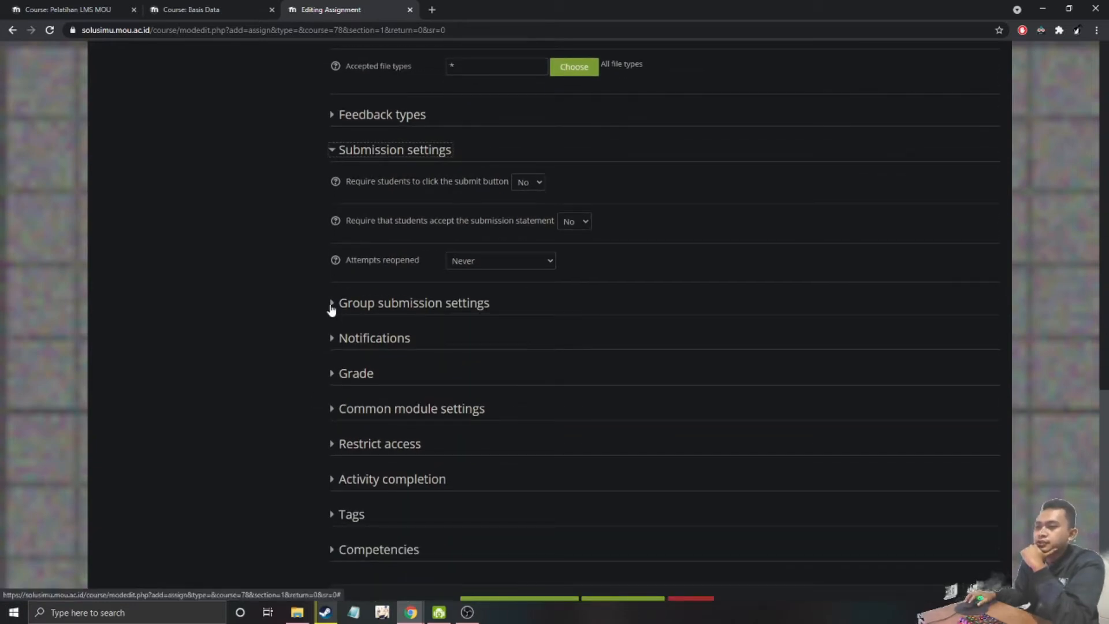
# Keep the assignment's grade type as Point after trying None, and set the grade to pass to 40
pyautogui.click(330, 373)
pyautogui.scroll(-1, 314, 383)
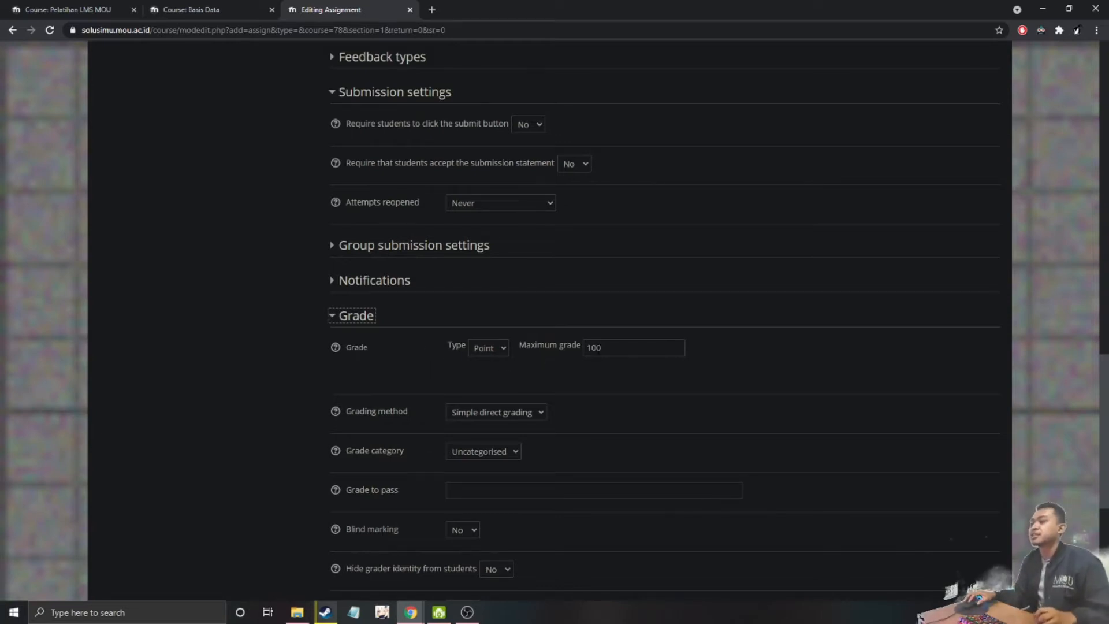
pyautogui.doubleClick(595, 347)
pyautogui.click(503, 350)
pyautogui.click(491, 358)
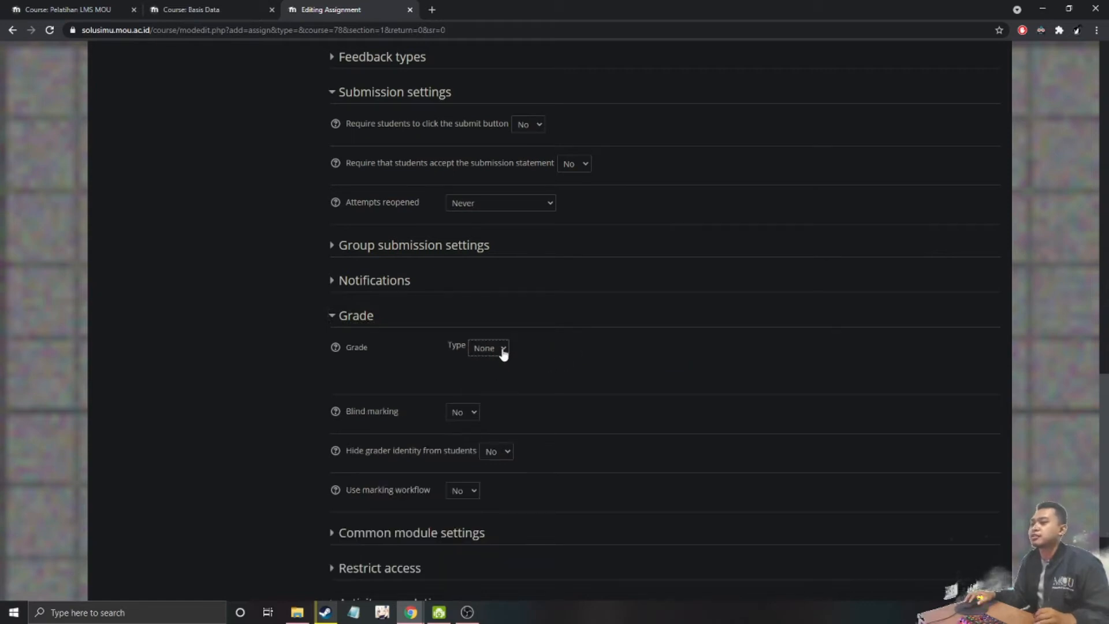
pyautogui.click(503, 351)
pyautogui.click(491, 385)
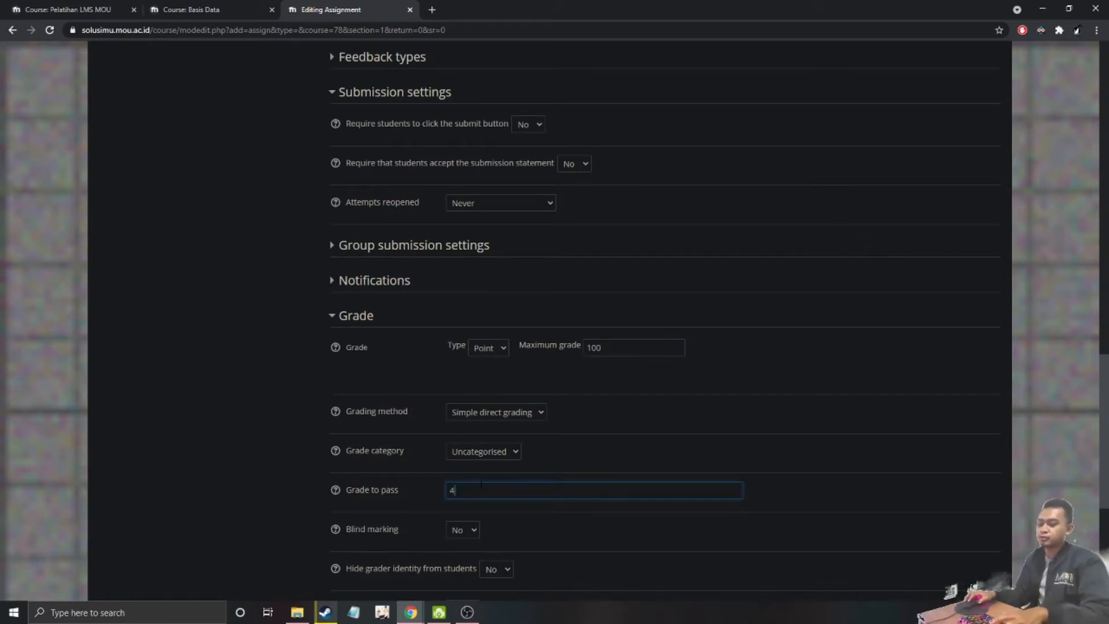
pyautogui.scroll(-2, 493, 516)
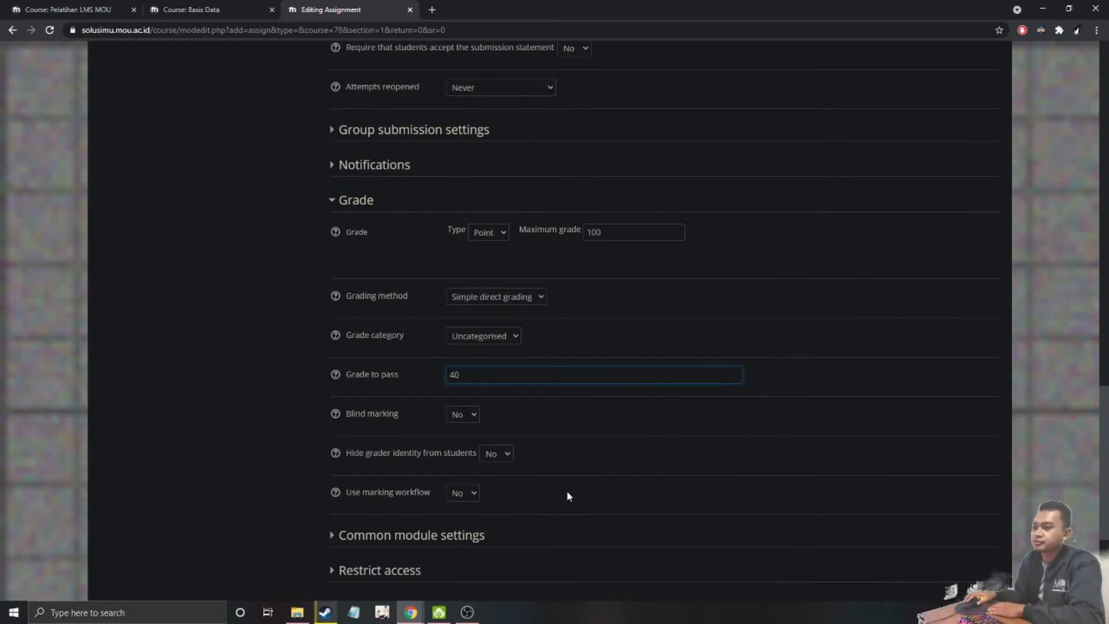
# Check the available grading methods and grade categories, keeping Simple direct grading and Uncategorised
pyautogui.scroll(2, 569, 495)
pyautogui.click(532, 411)
pyautogui.click(529, 426)
pyautogui.click(517, 456)
pyautogui.click(516, 458)
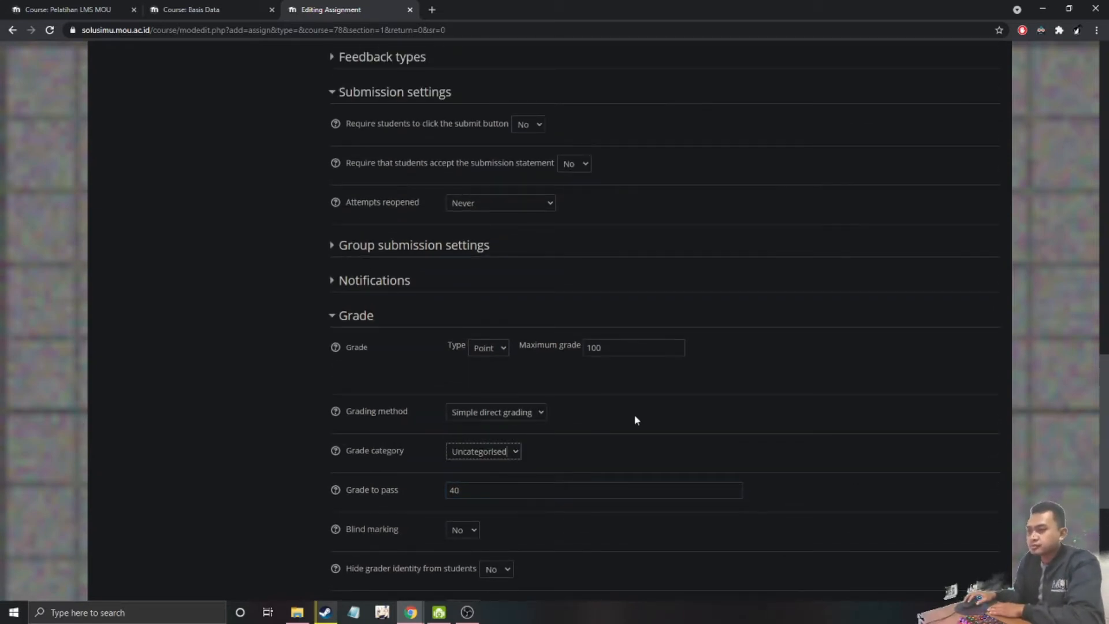
pyautogui.scroll(2, 527, 427)
pyautogui.scroll(-3, 308, 483)
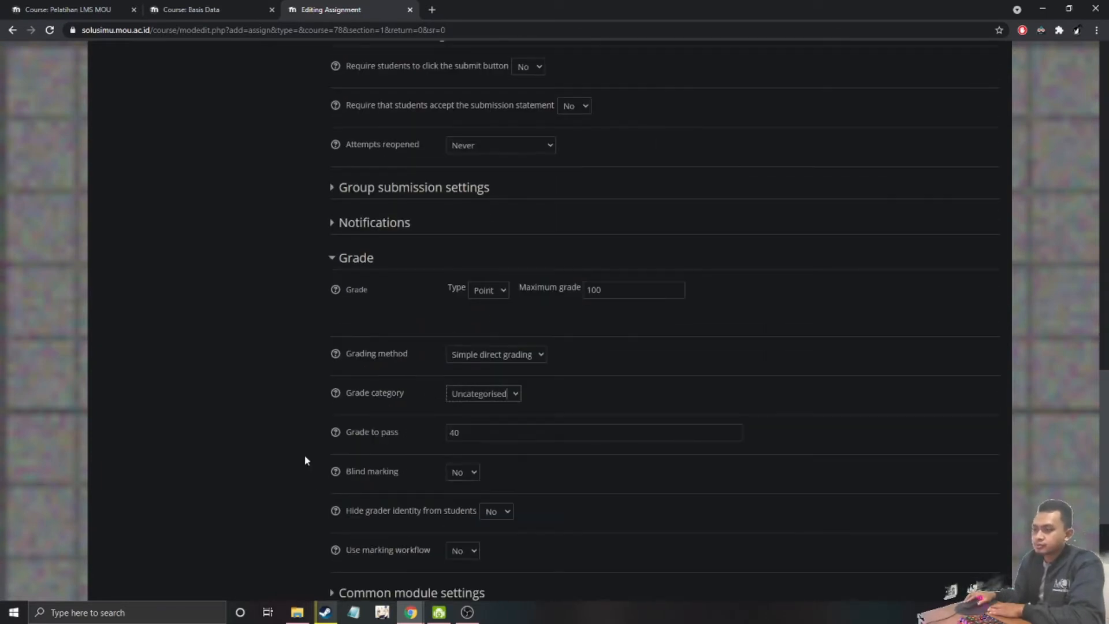
# Set completion tracking to "Show activity as complete when conditions are met" and remove the requirement to view the activity
pyautogui.scroll(-4, 304, 456)
pyautogui.click(330, 400)
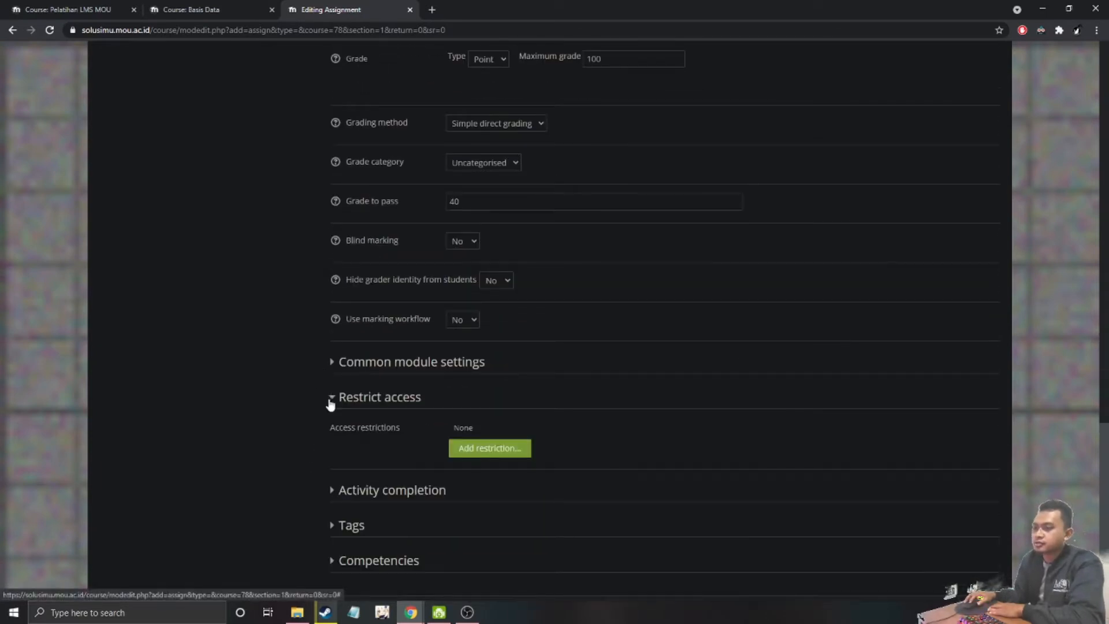
pyautogui.click(331, 398)
pyautogui.click(330, 432)
pyautogui.scroll(-2, 323, 439)
pyautogui.click(512, 350)
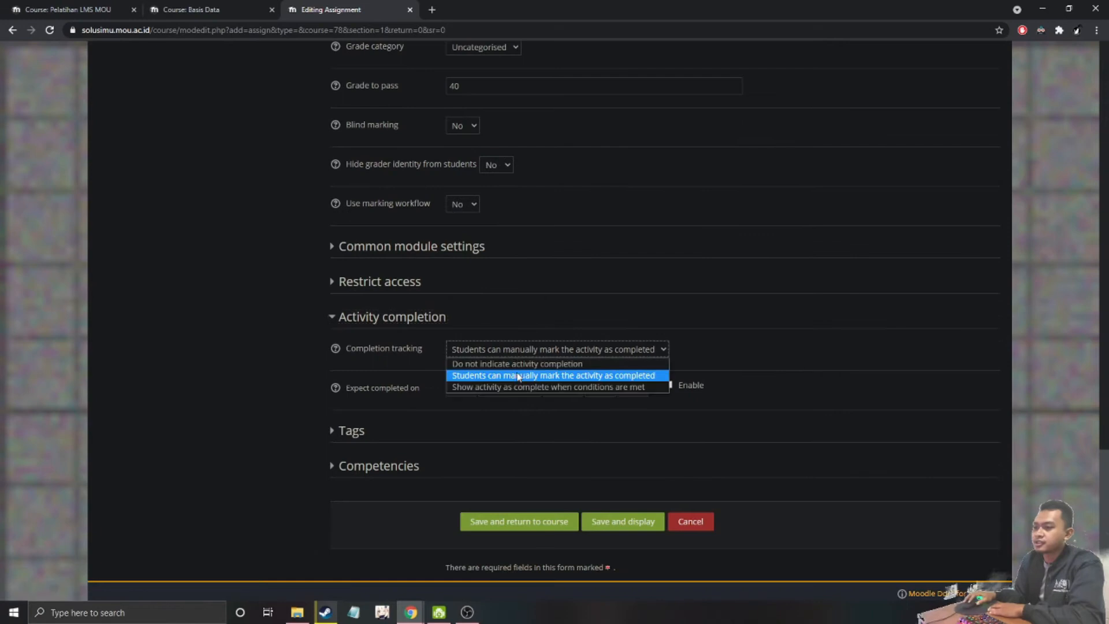
pyautogui.click(634, 387)
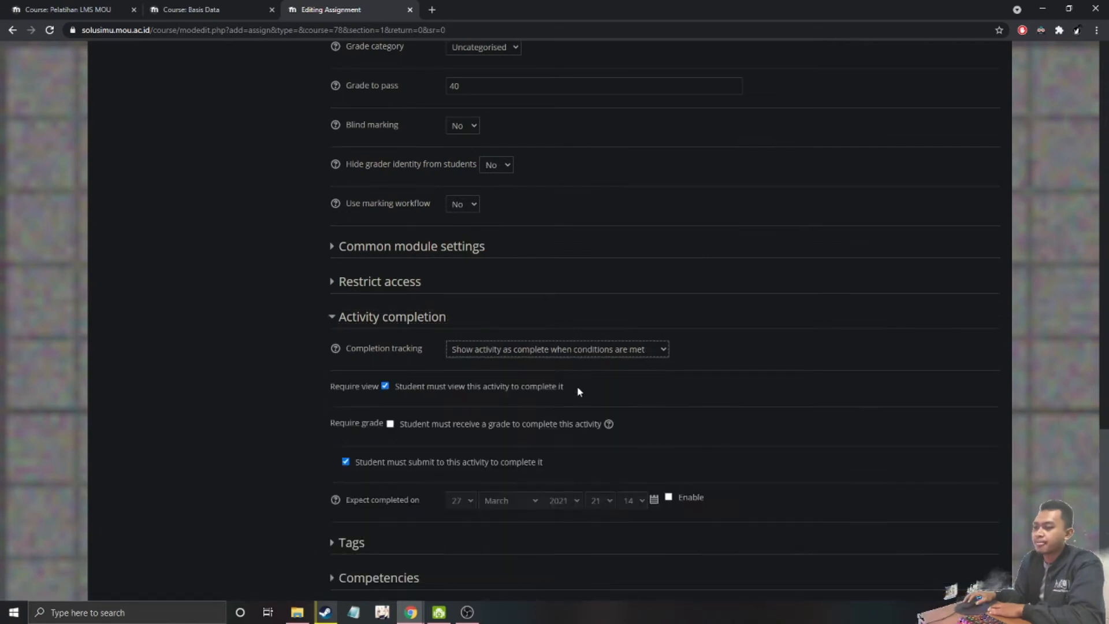
pyautogui.click(385, 387)
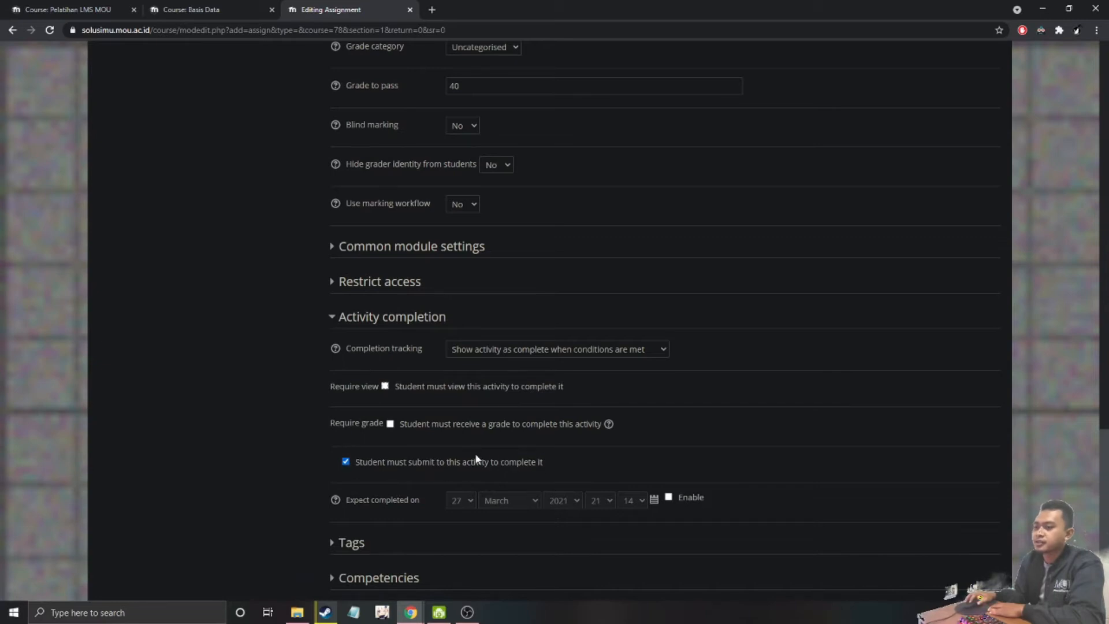
# Disable the "Remind me to grade by" date and save the assignment, returning to the course
pyautogui.scroll(-2, 441, 501)
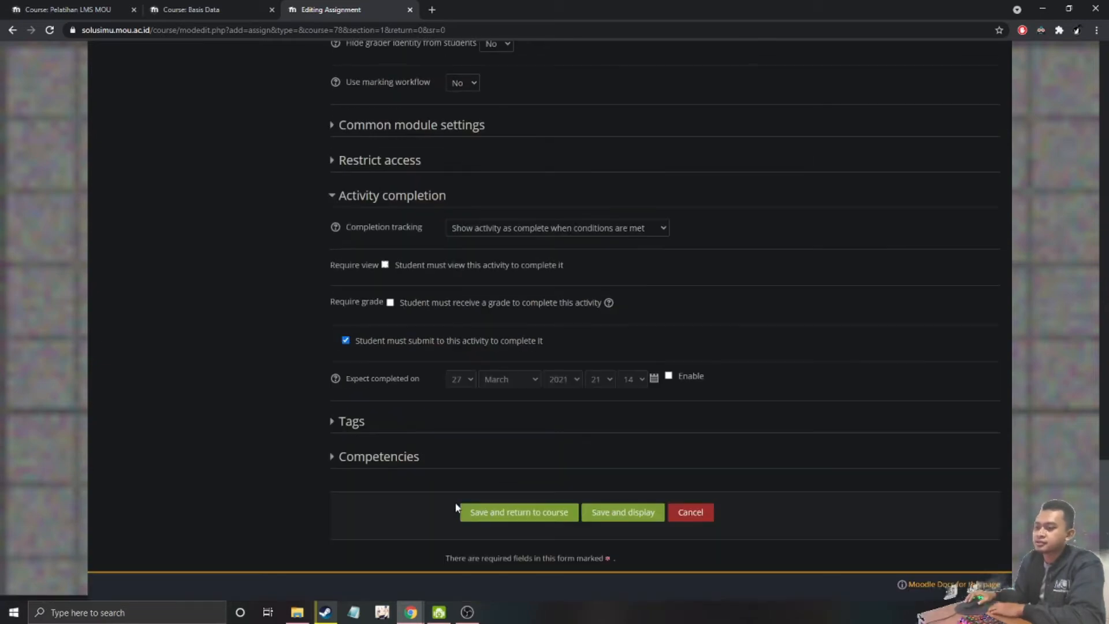
pyautogui.click(525, 513)
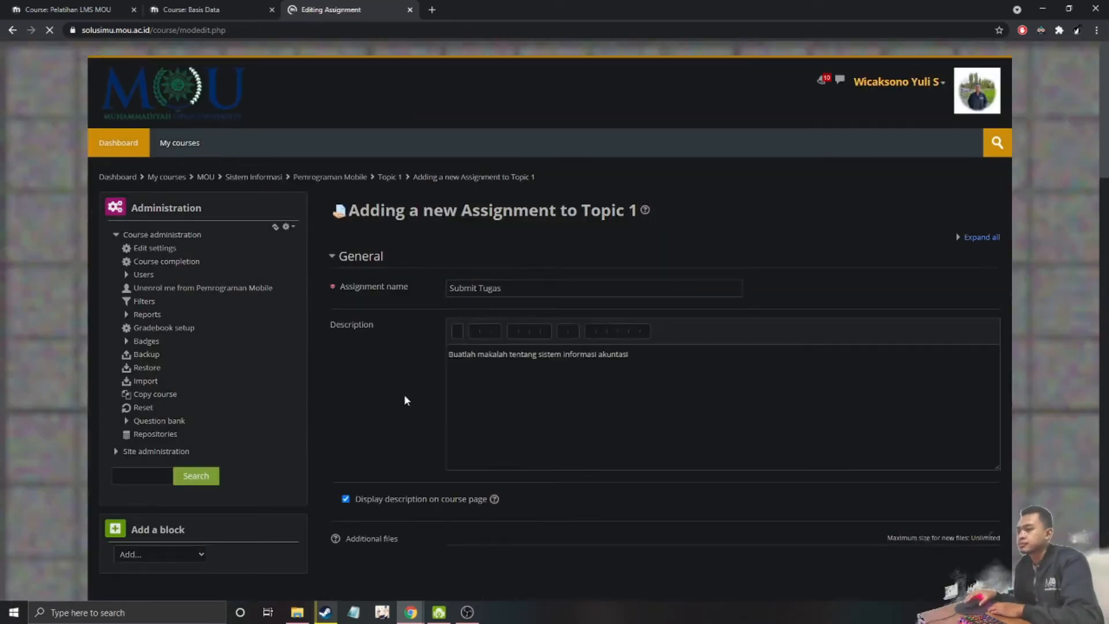
pyautogui.scroll(-3, 401, 395)
pyautogui.scroll(-5, 401, 400)
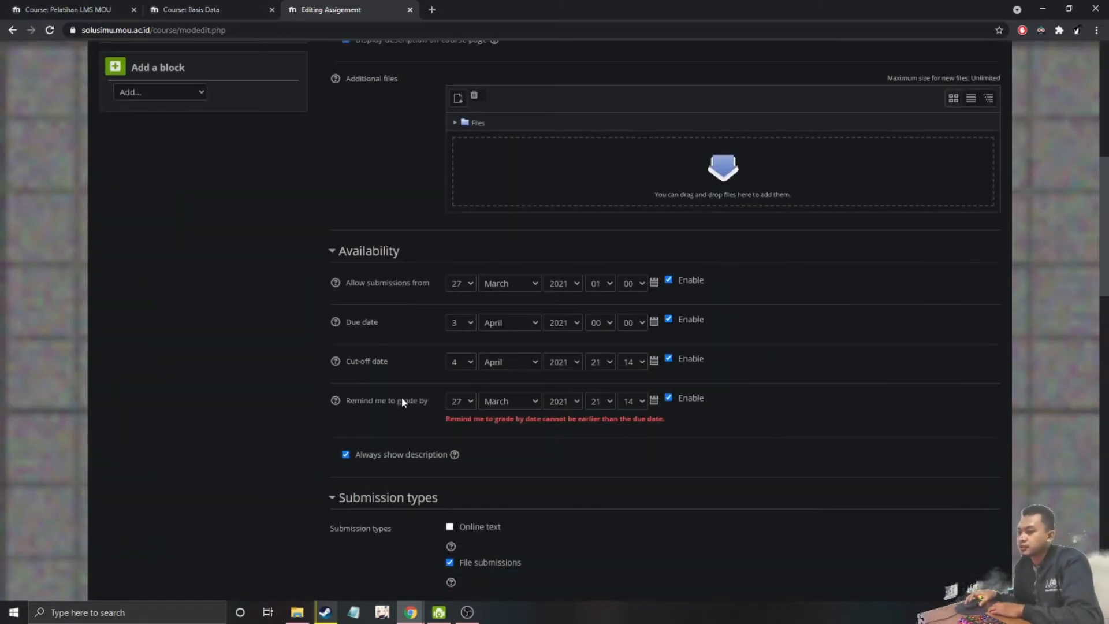
pyautogui.click(669, 399)
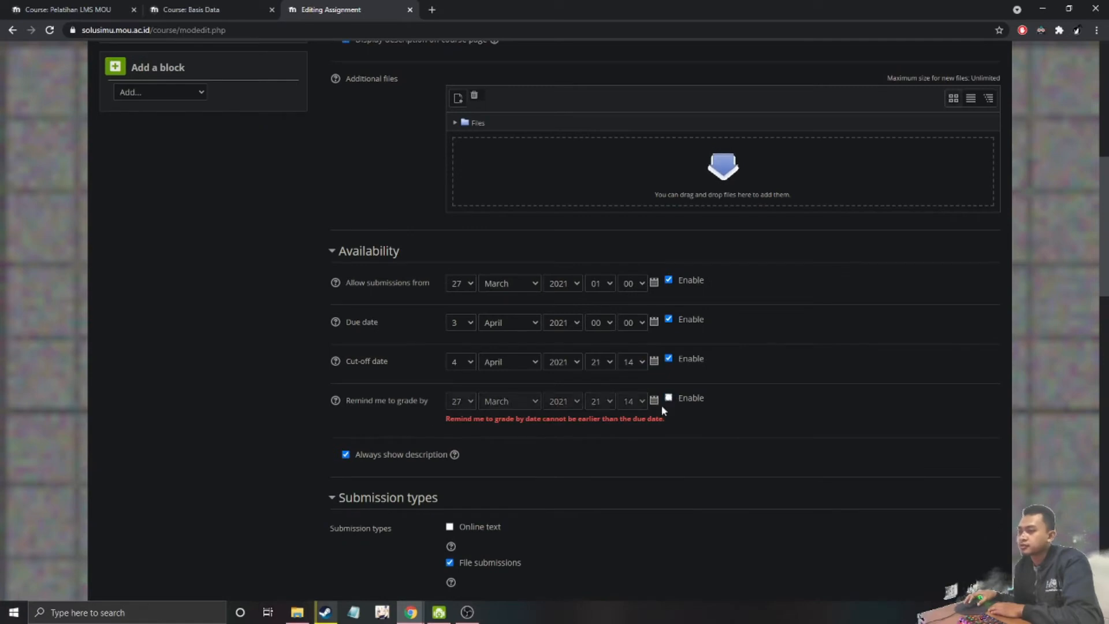
pyautogui.scroll(-12, 255, 435)
pyautogui.scroll(-7, 266, 450)
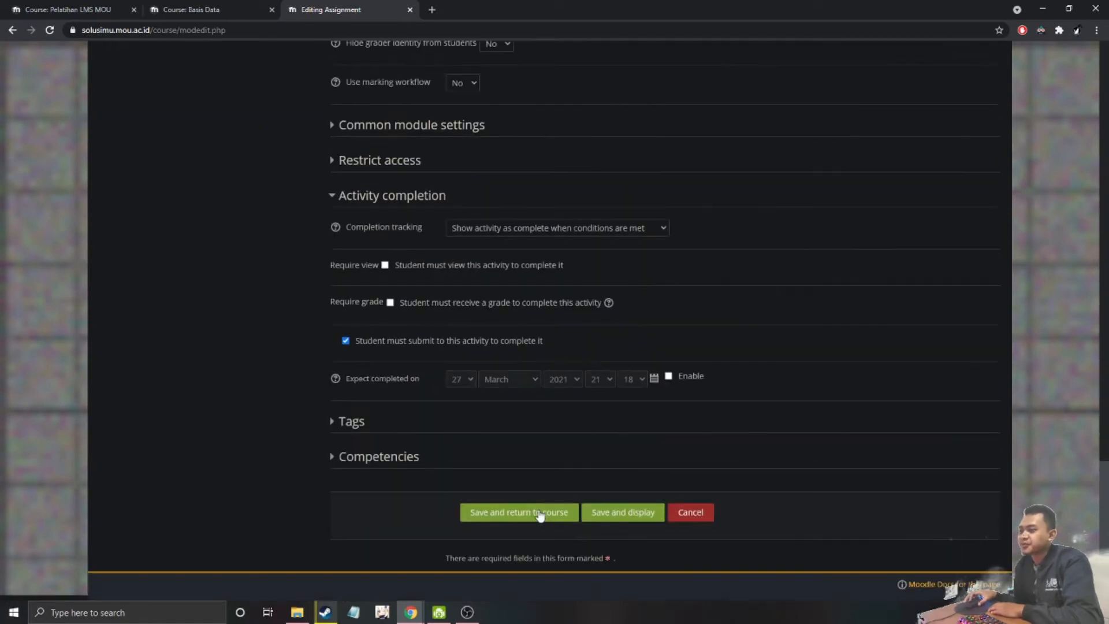
pyautogui.click(536, 513)
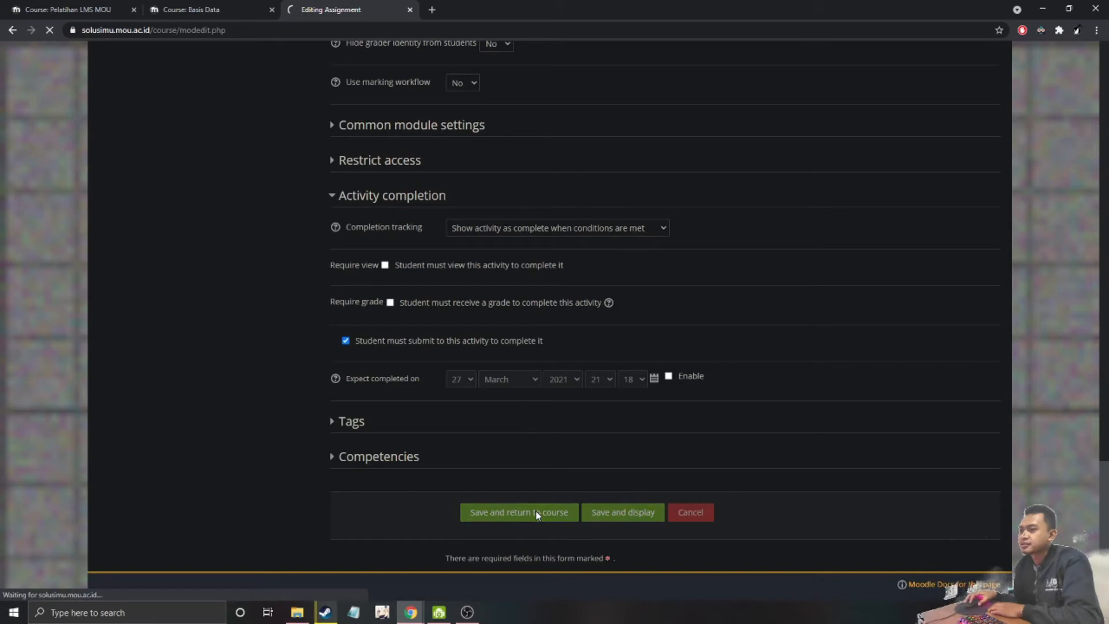
# Switch to the Pelatihan LMS MOU course page and look through its quiz, assignment, attendance and forum guides
pyautogui.scroll(2, 381, 439)
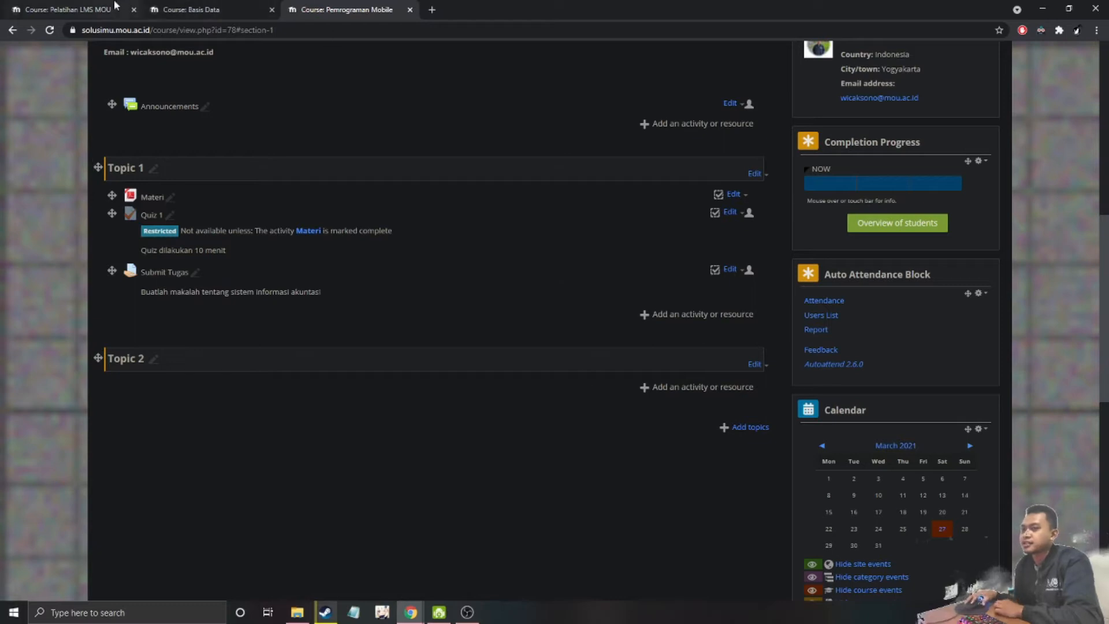
pyautogui.click(174, 10)
pyautogui.click(91, 9)
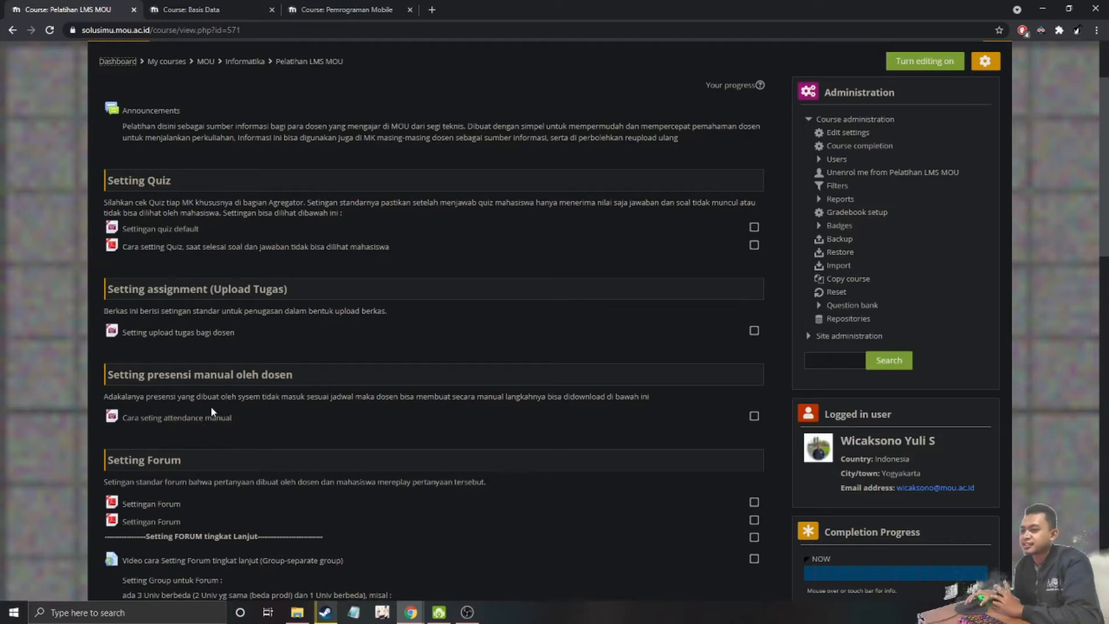
pyautogui.scroll(-3, 213, 413)
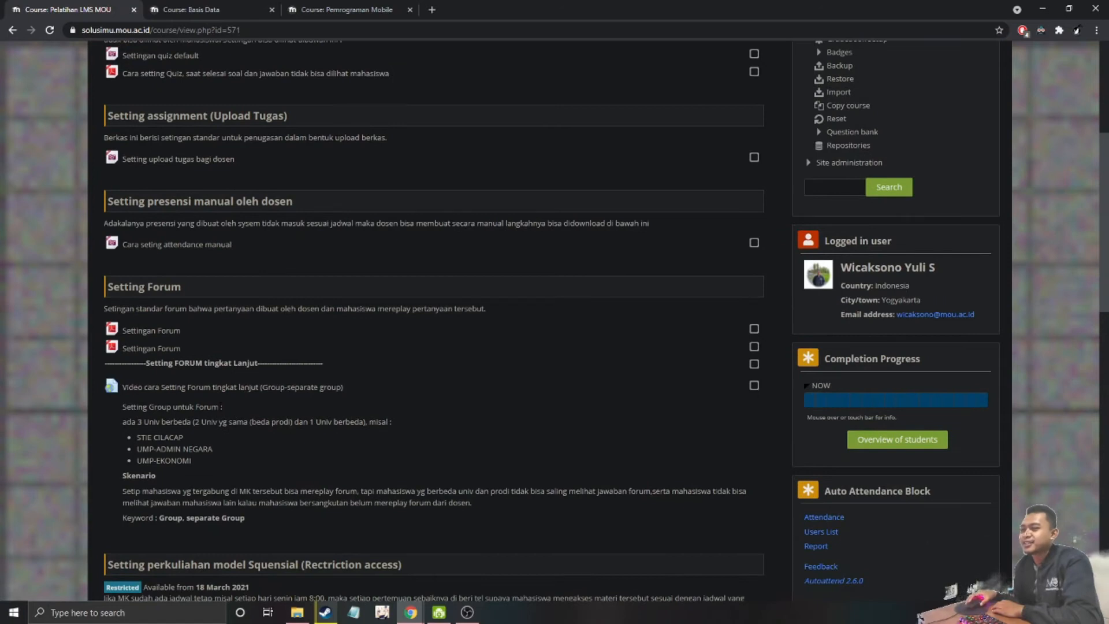
# Switch to the Pemrograman Mobile course and start a new forum in Topic 1 with the name "Forum"
pyautogui.click(321, 9)
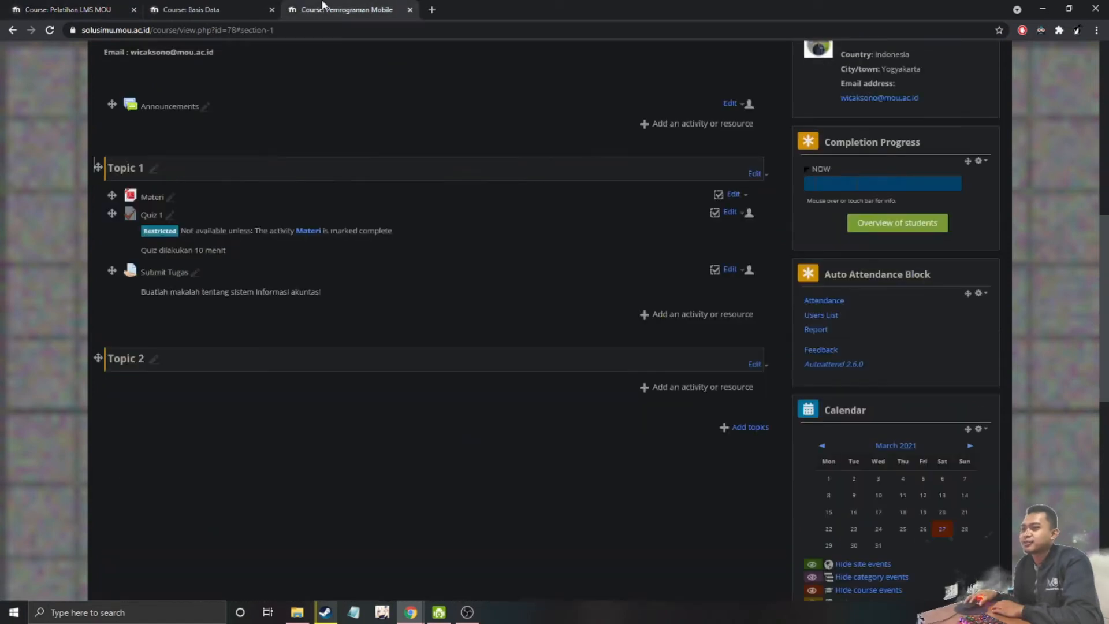
pyautogui.click(717, 317)
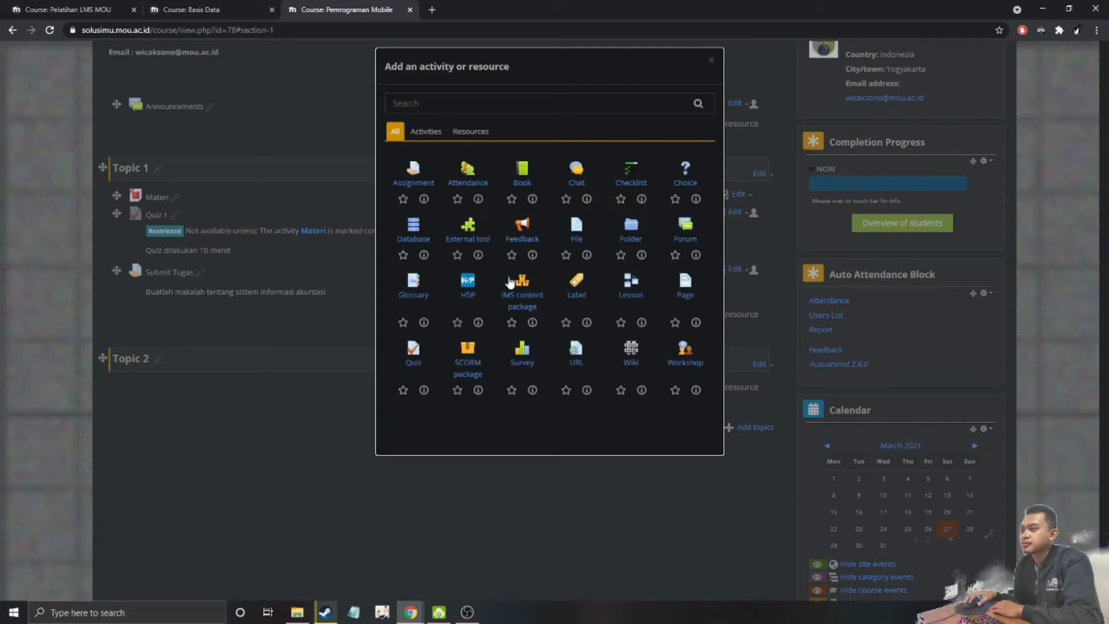
pyautogui.click(683, 231)
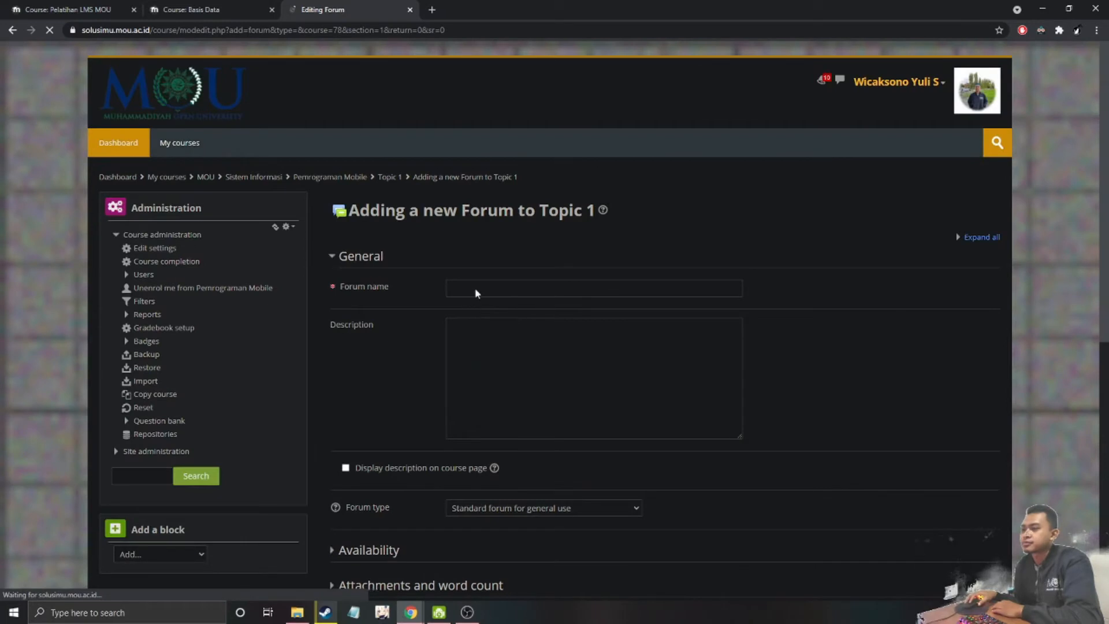
pyautogui.click(476, 289)
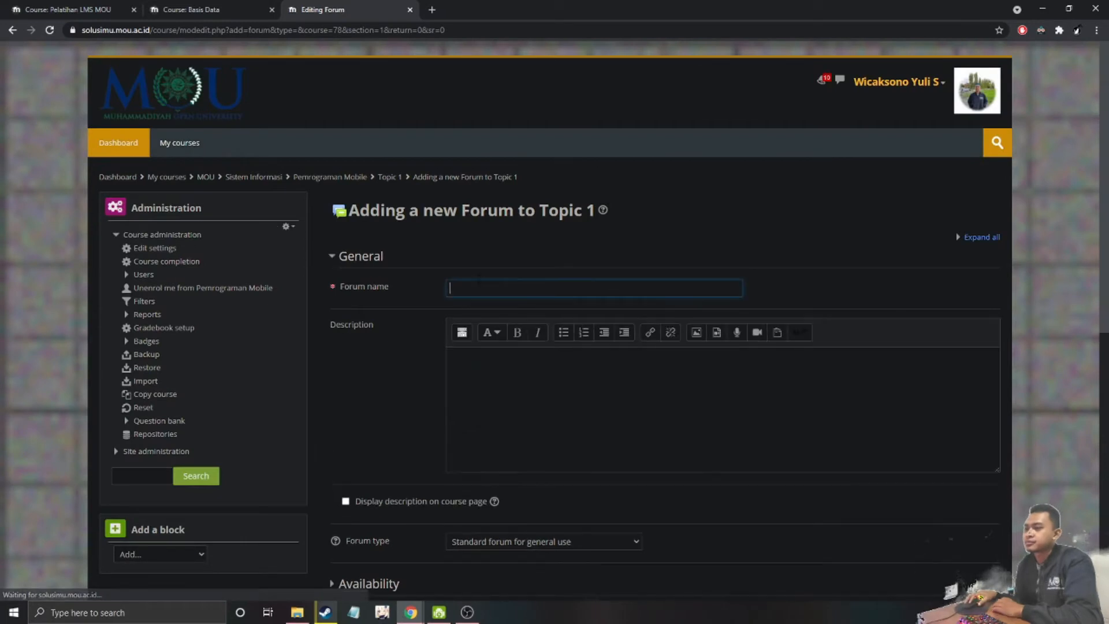
pyautogui.write('Forum')
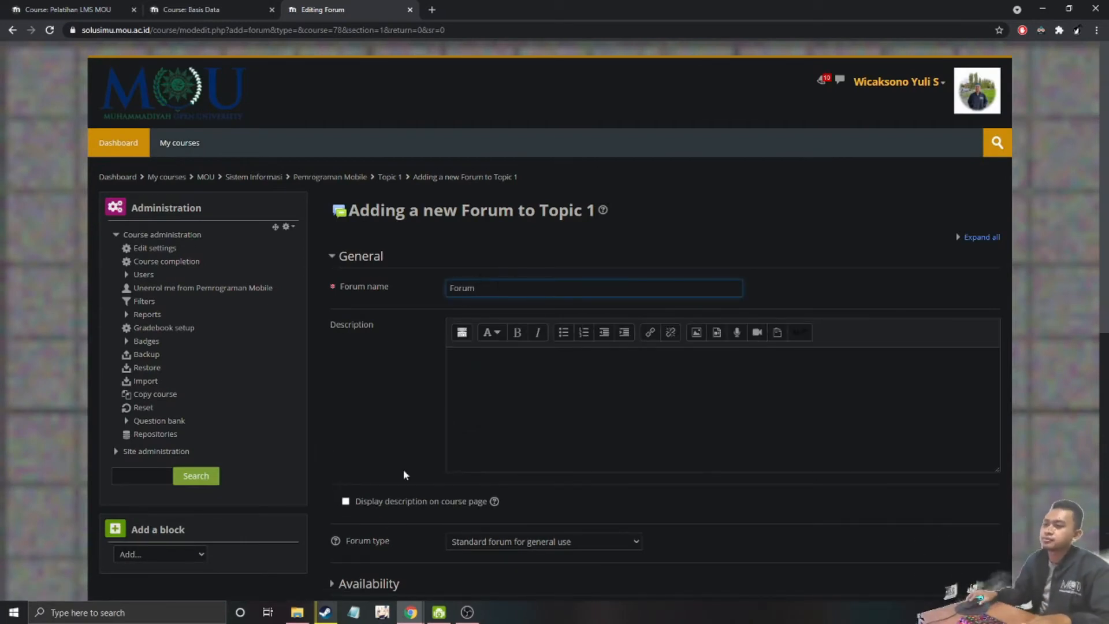
# Show the forum's description on the course page and enter "menurut anda bagaimana rasa apel" as the description
pyautogui.click(346, 501)
pyautogui.click(512, 411)
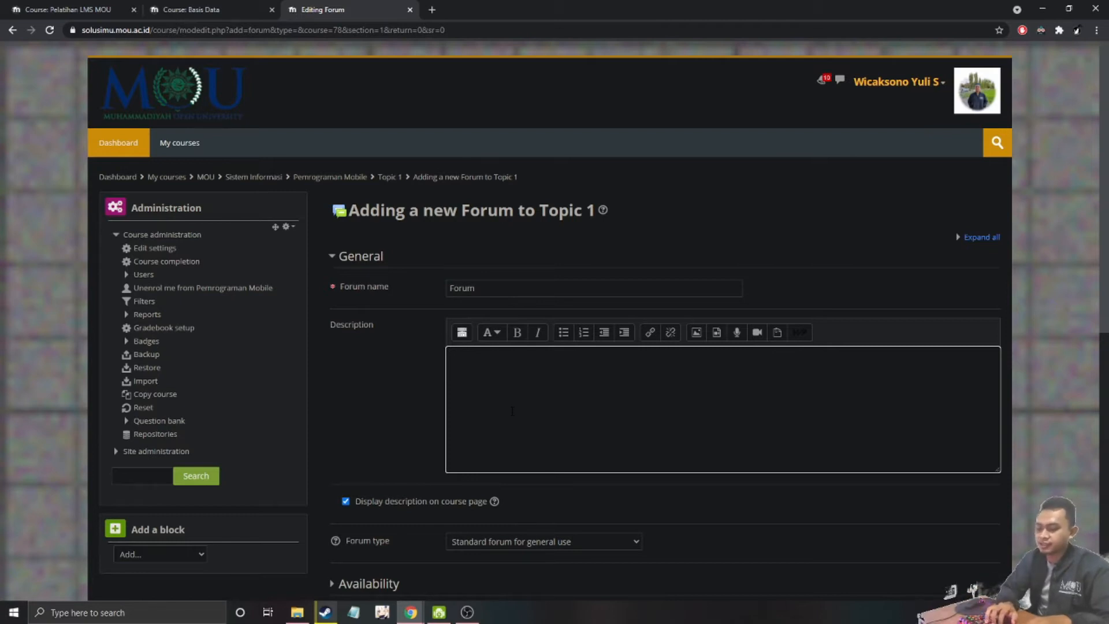
pyautogui.write('menurut anda bagaimana')
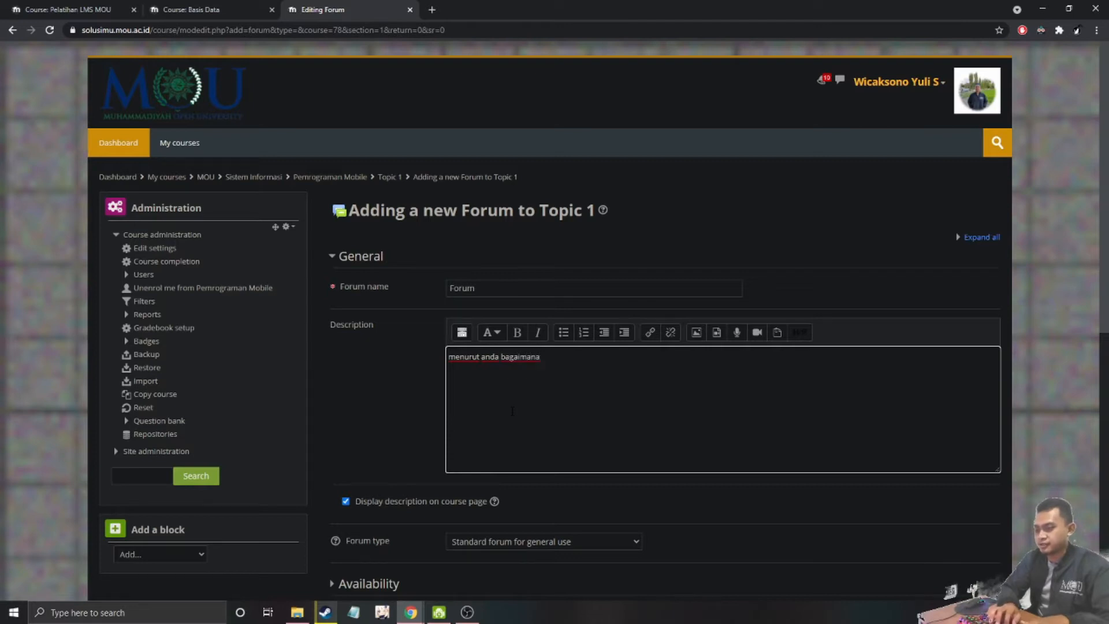
pyautogui.write(' rasa apel')
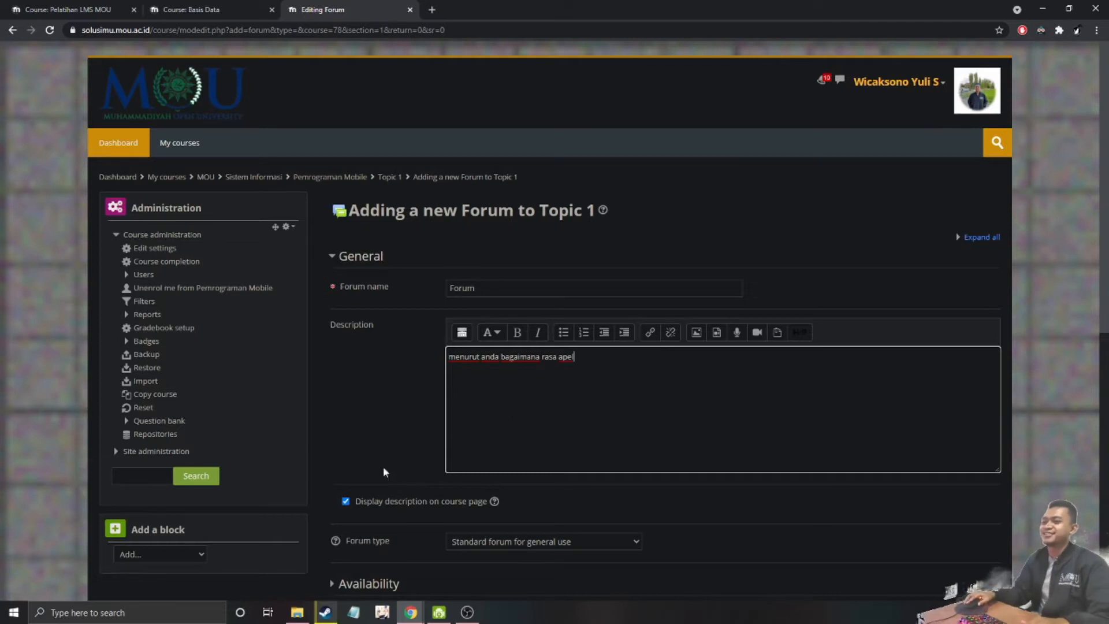
# Review the forum's availability dates and set the forum type to "A single simple discussion"
pyautogui.scroll(-4, 383, 467)
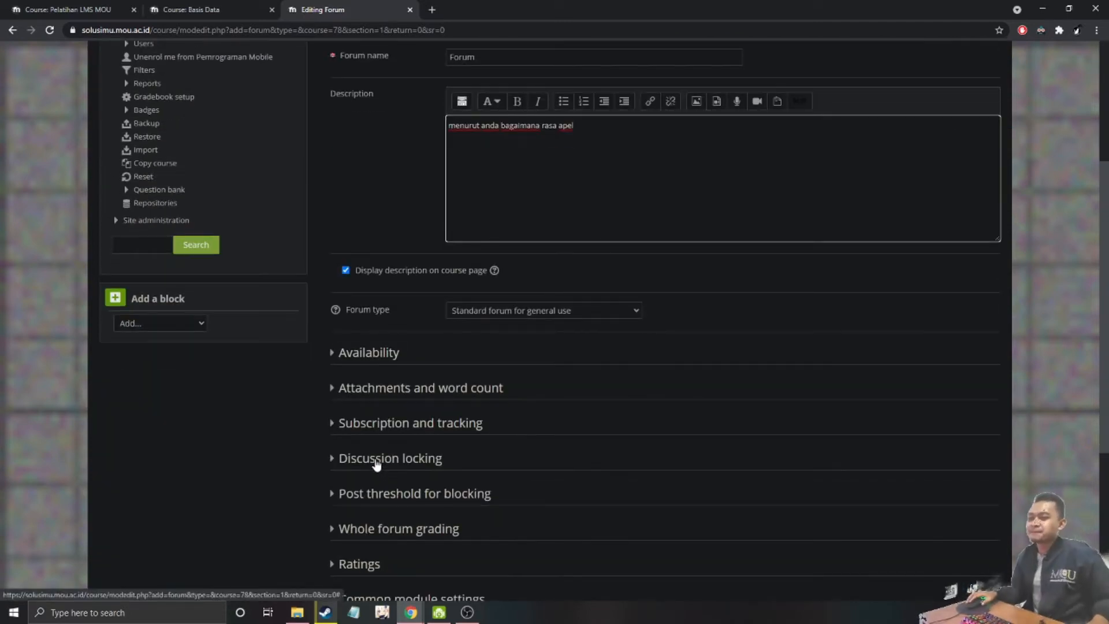
pyautogui.scroll(-1, 366, 438)
pyautogui.click(357, 296)
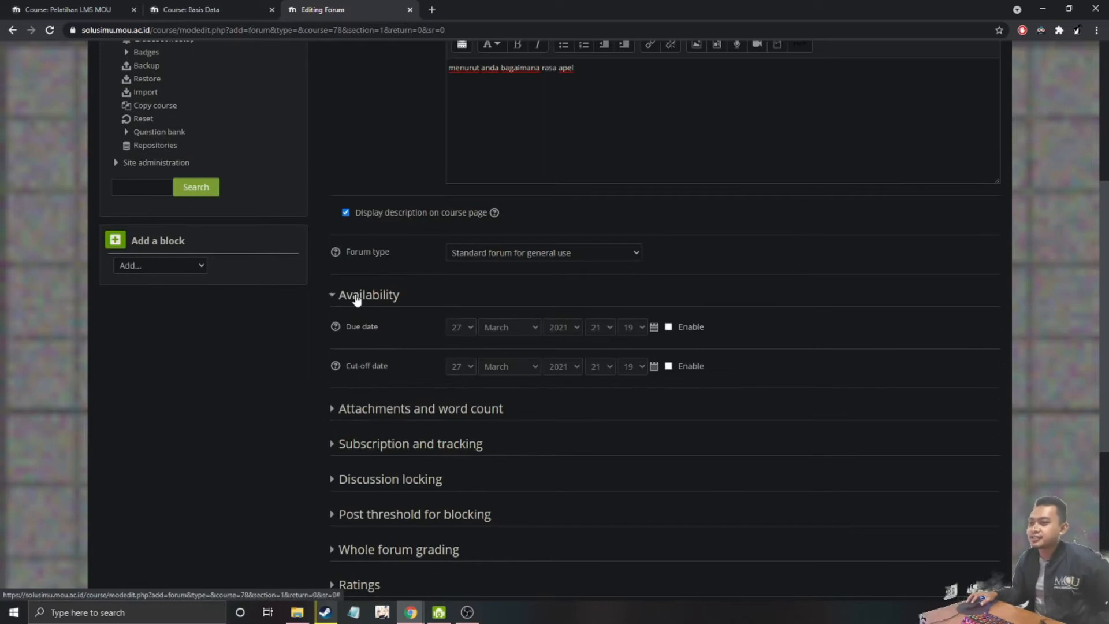
pyautogui.click(492, 253)
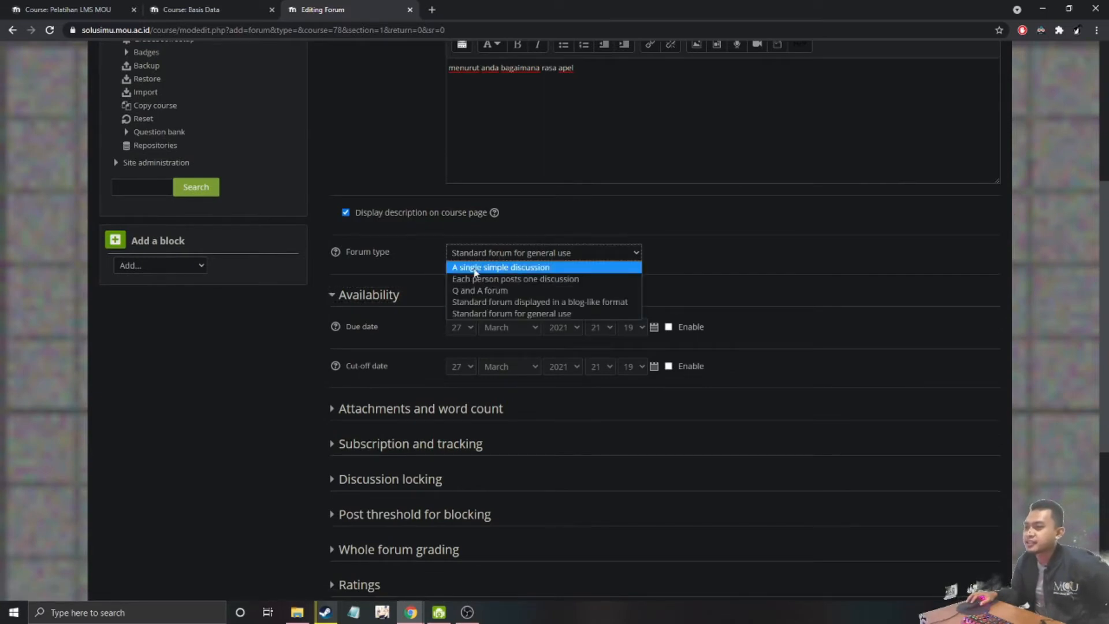
pyautogui.click(495, 268)
# Set the forum's completion tracking to "Show activity as complete when conditions are met"
pyautogui.scroll(-5, 297, 361)
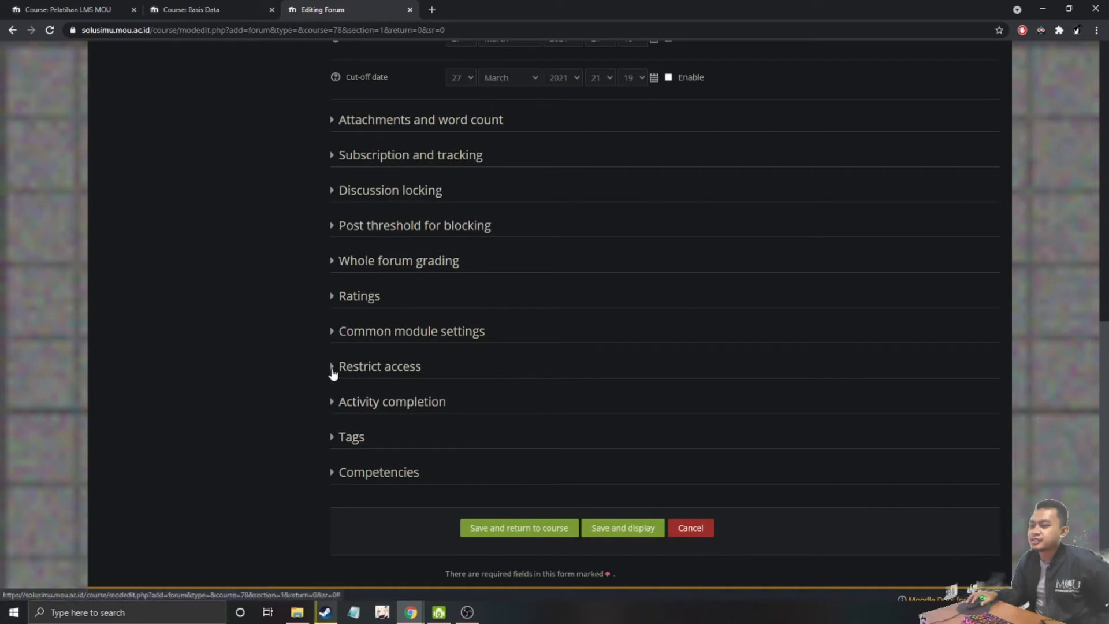
pyautogui.click(332, 367)
pyautogui.click(333, 370)
pyautogui.click(332, 403)
pyautogui.scroll(-2, 404, 375)
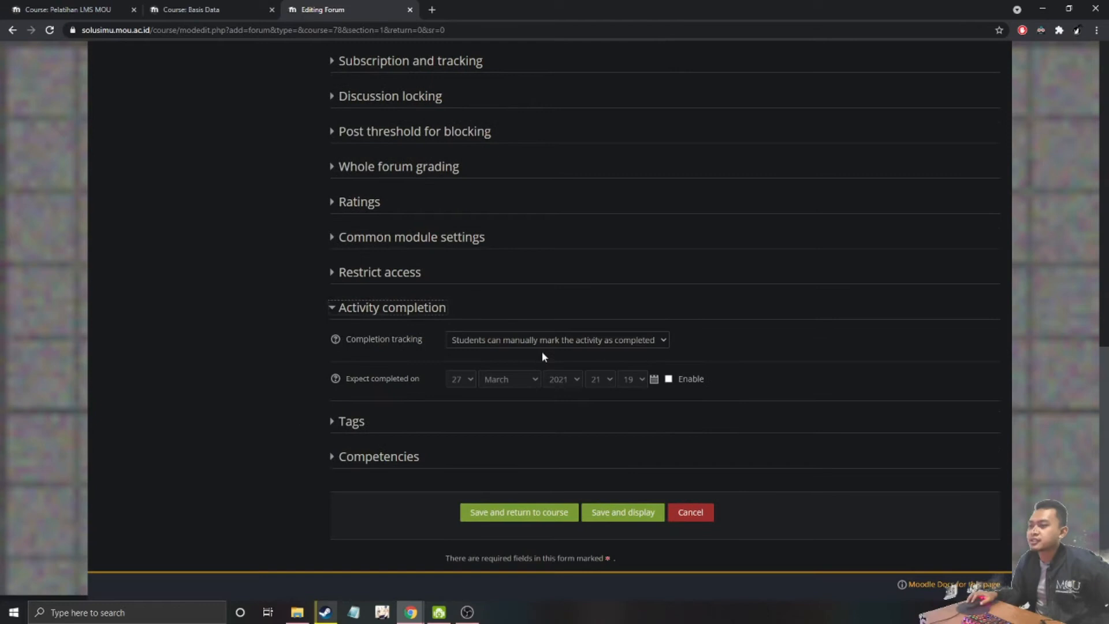
pyautogui.click(542, 341)
pyautogui.click(519, 378)
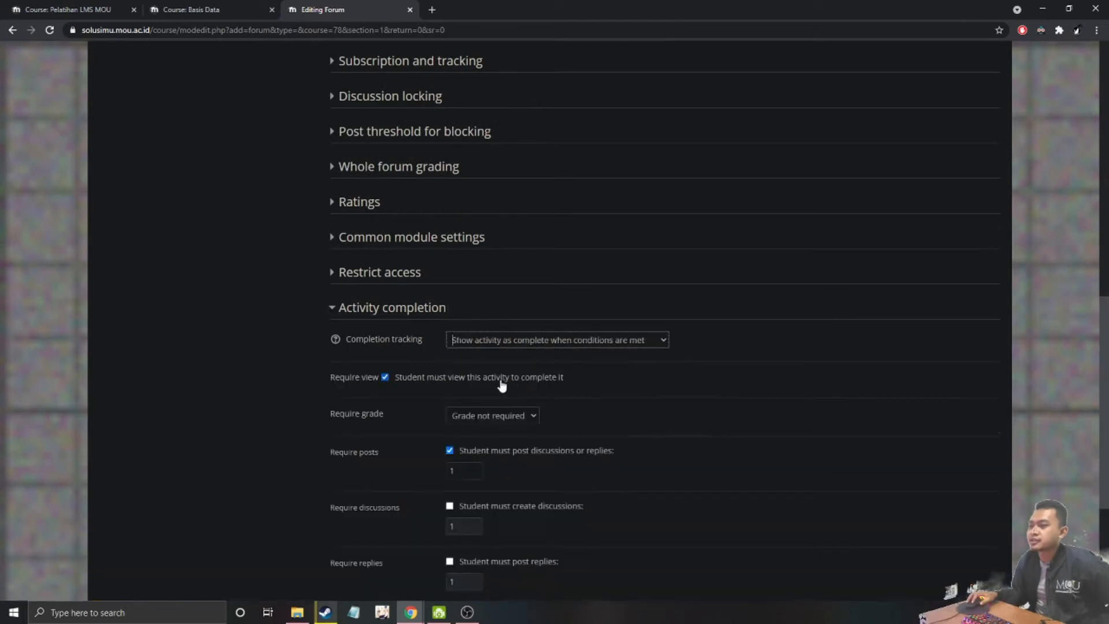
# Require students to post 1 reply instead of posting discussions or replies, and save the forum, returning to the course
pyautogui.scroll(-3, 169, 393)
pyautogui.click(450, 277)
pyautogui.click(450, 389)
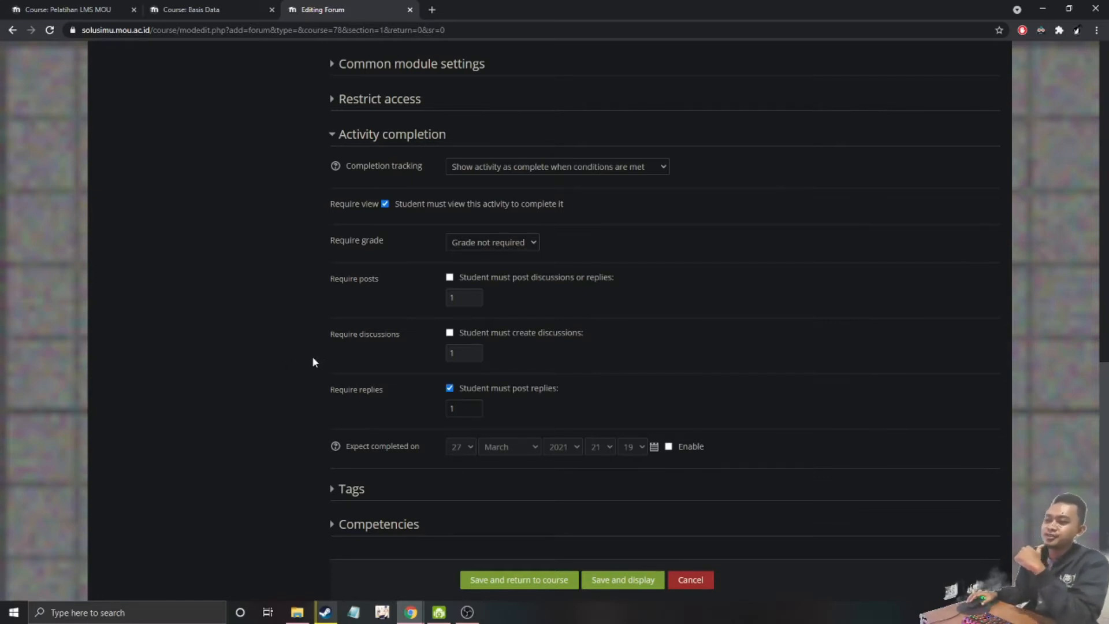
pyautogui.scroll(4, 312, 356)
pyautogui.scroll(-5, 504, 438)
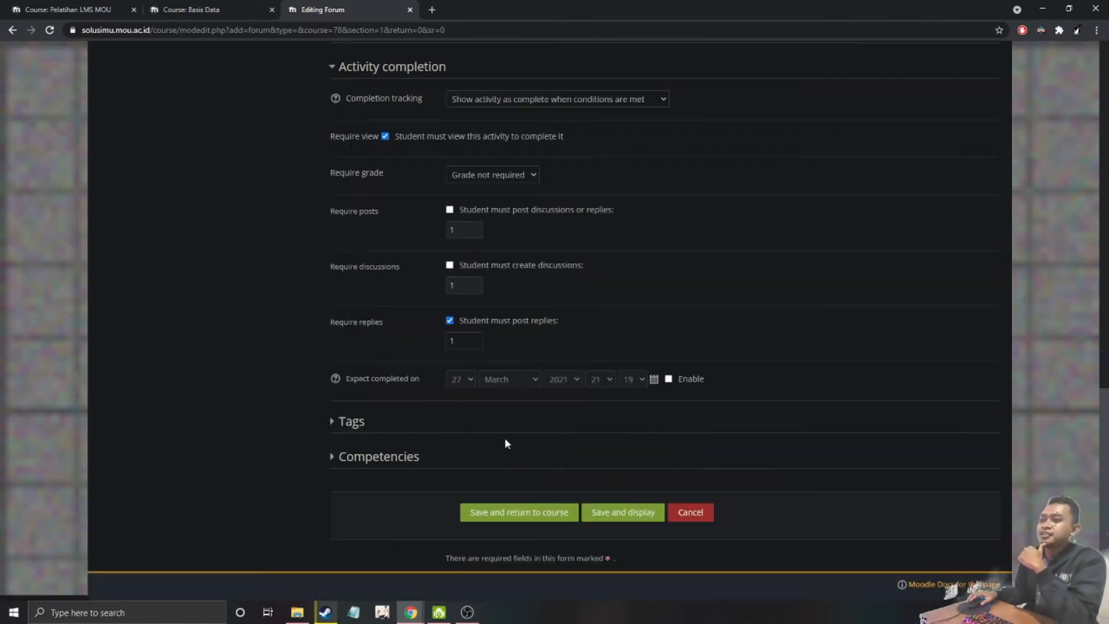
pyautogui.click(546, 510)
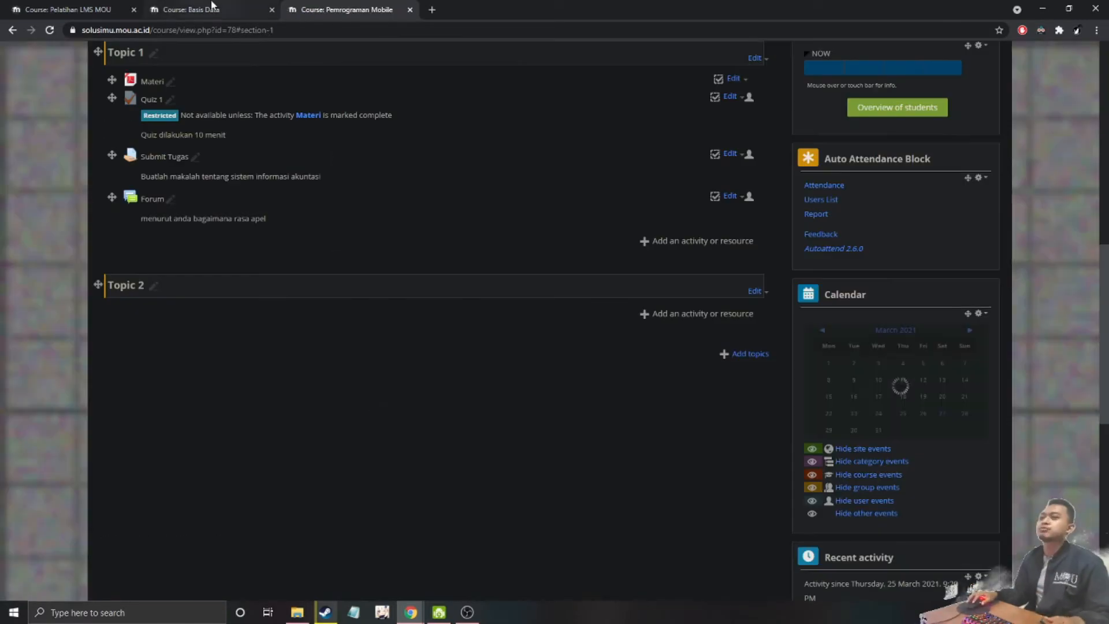
# Look at the Basis Data course, and examine the sequential lecture, Google Meet and student guides on the Pelatihan LMS MOU page
pyautogui.click(212, 9)
pyautogui.scroll(-4, 234, 372)
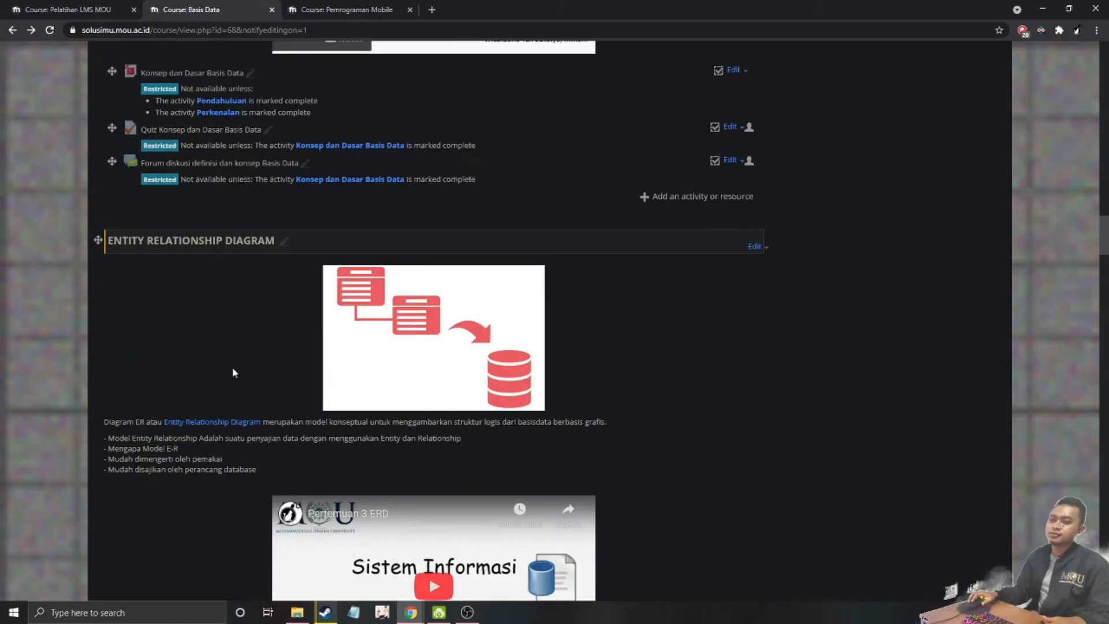
pyautogui.click(95, 8)
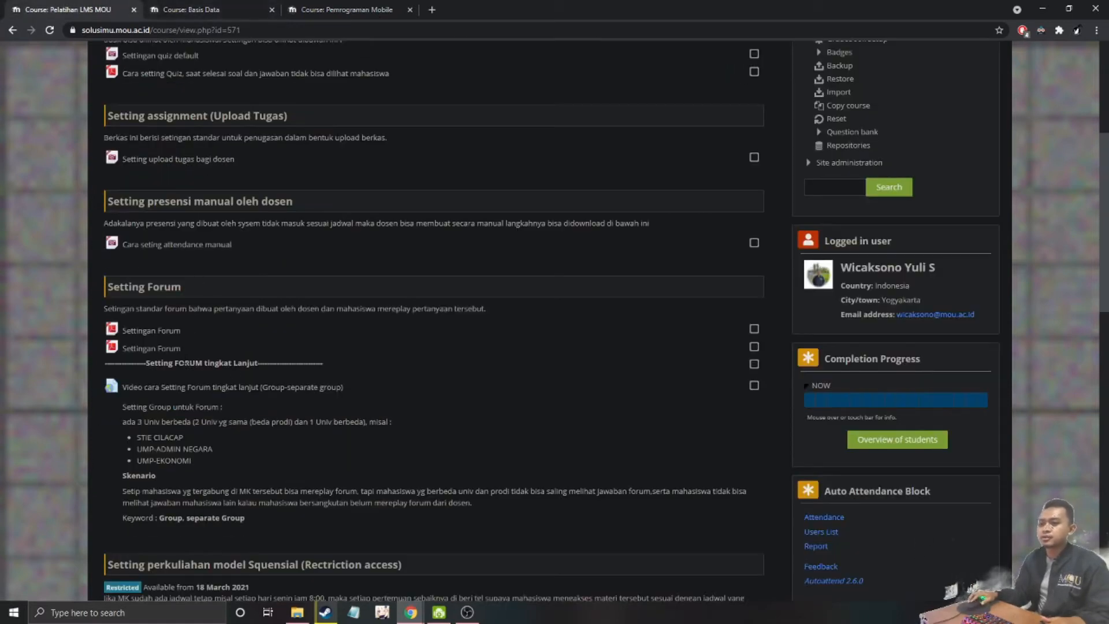
pyautogui.scroll(-4, 186, 371)
pyautogui.scroll(-4, 182, 251)
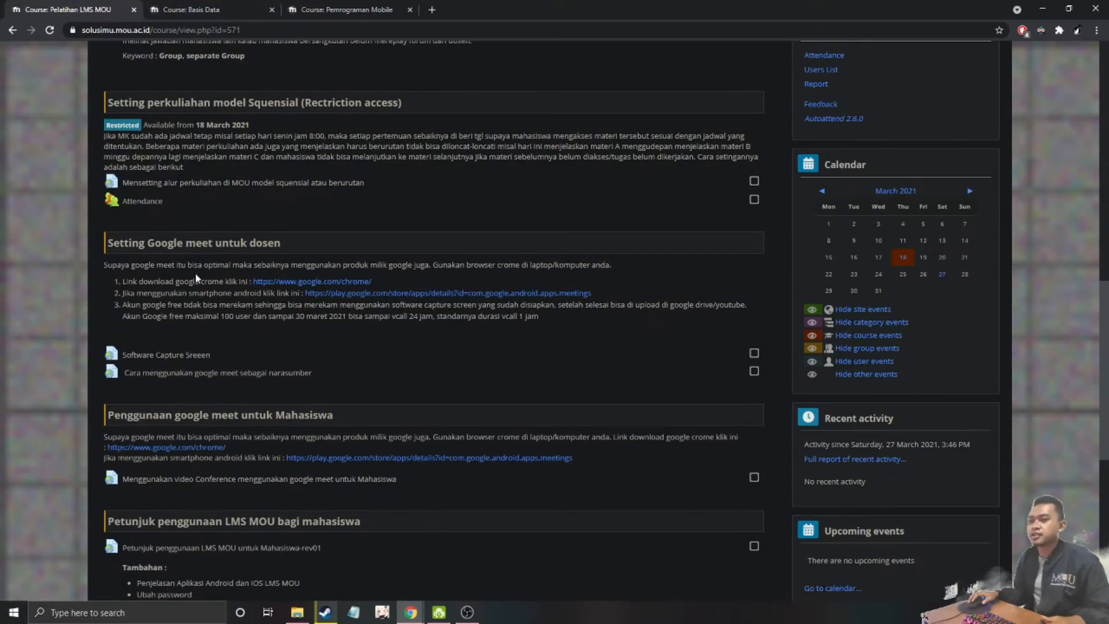
pyautogui.scroll(-4, 182, 251)
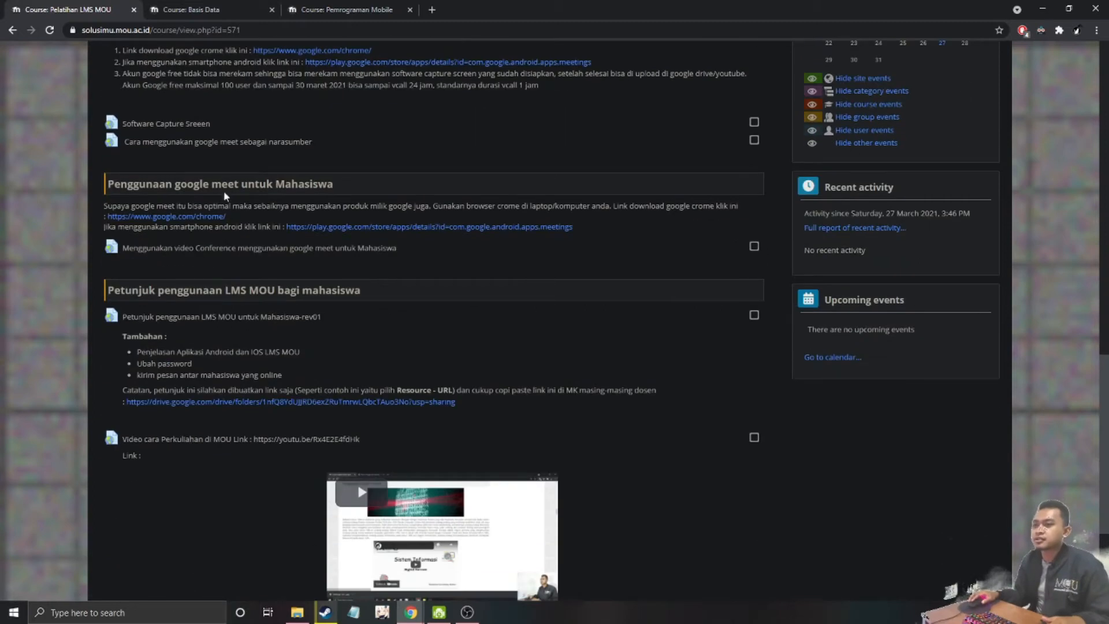
pyautogui.scroll(-4, 209, 305)
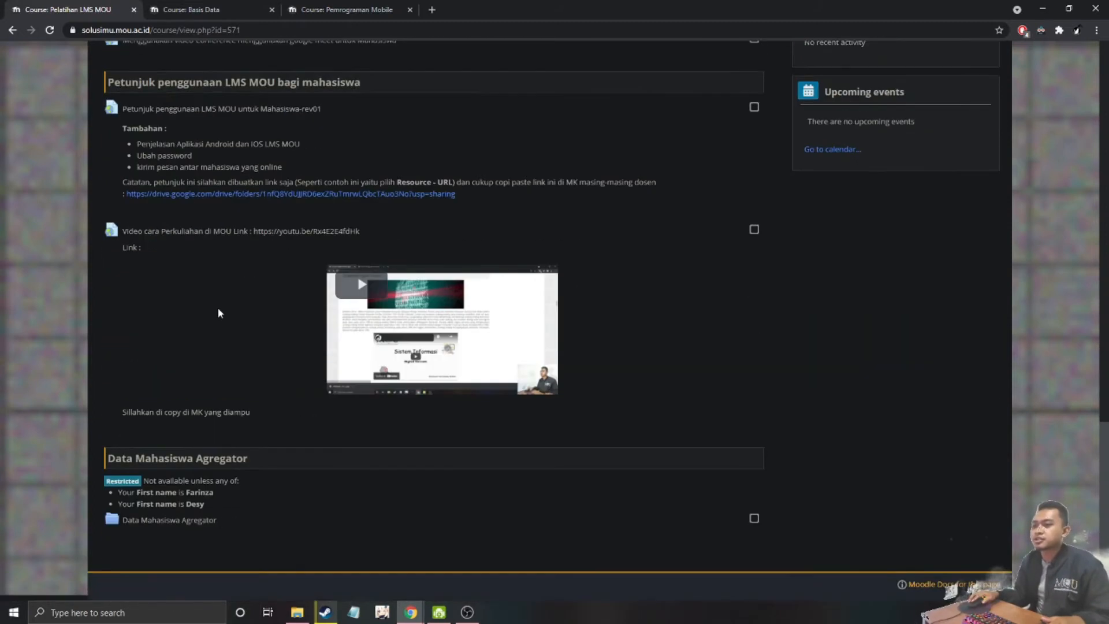
pyautogui.scroll(1, 219, 312)
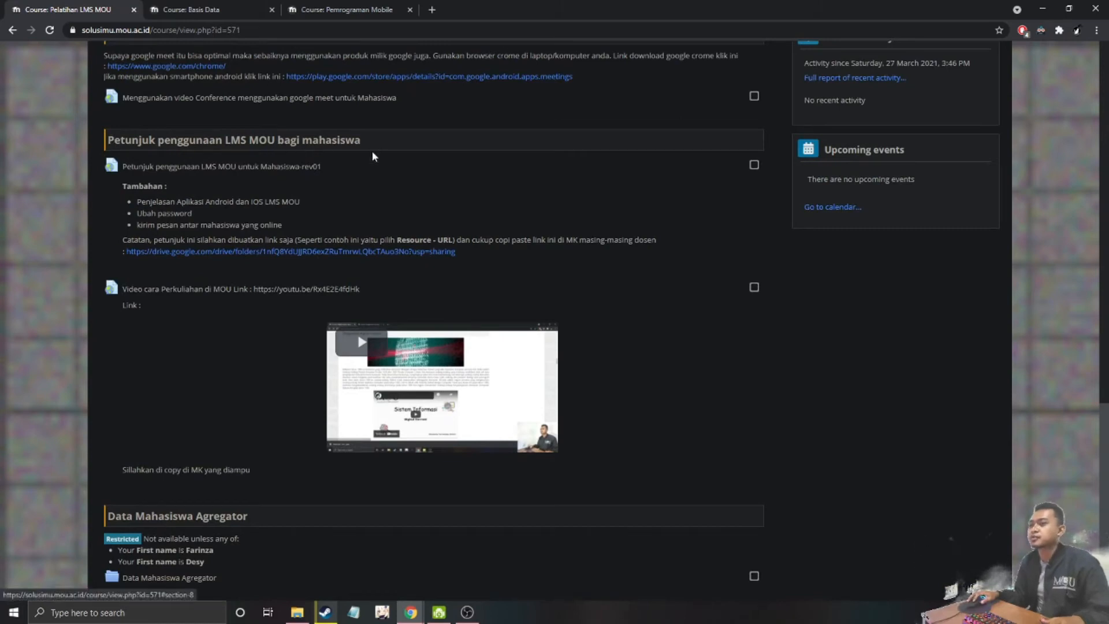
# Review the Pemrograman Mobile course introduction, and examine the student instructions and Data Mahasiswa Agregator sections on the Pelatihan LMS MOU page
pyautogui.click(375, 7)
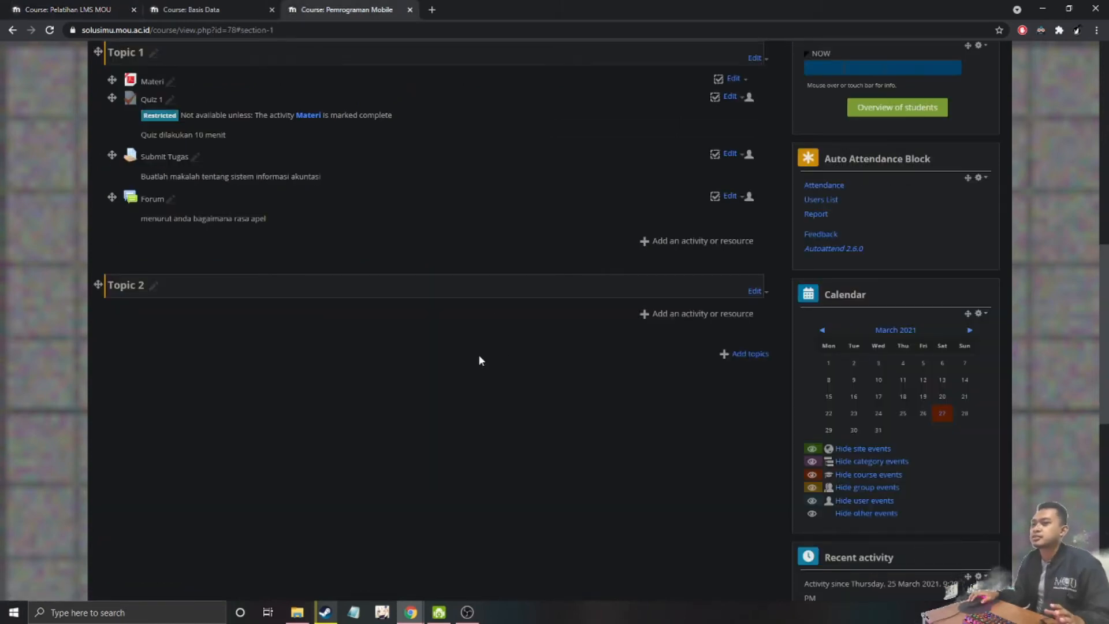
pyautogui.scroll(5, 478, 354)
pyautogui.scroll(3, 276, 298)
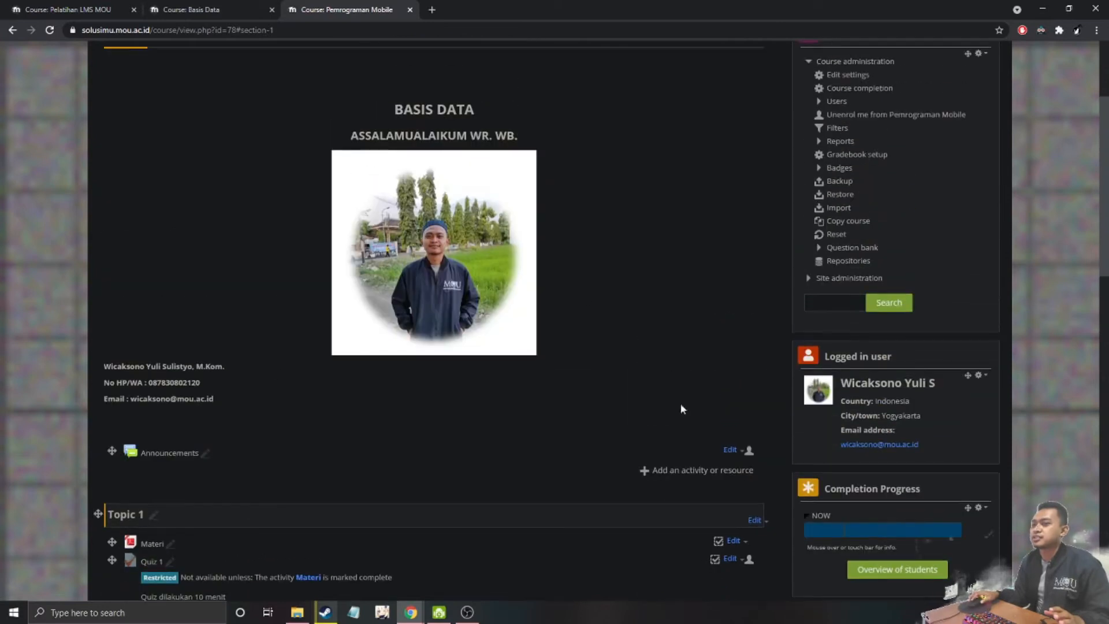
pyautogui.hotkey('ctrl', 'shift', 'Tab')
pyautogui.hotkey('ctrl', 'shift', 'Tab')
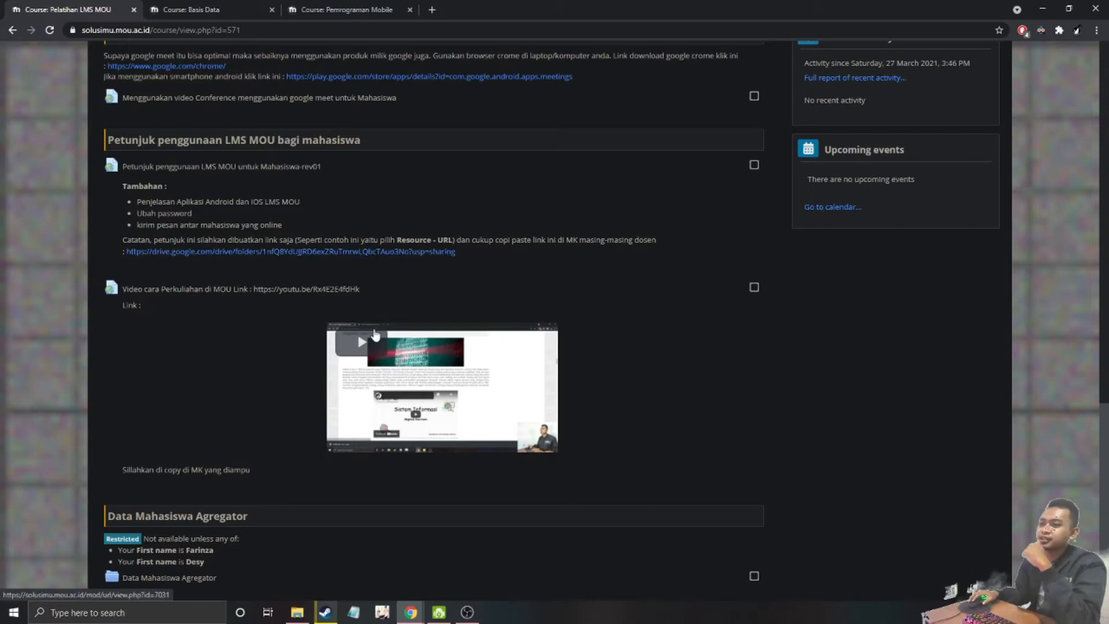
pyautogui.scroll(1, 219, 394)
pyautogui.scroll(-1, 220, 394)
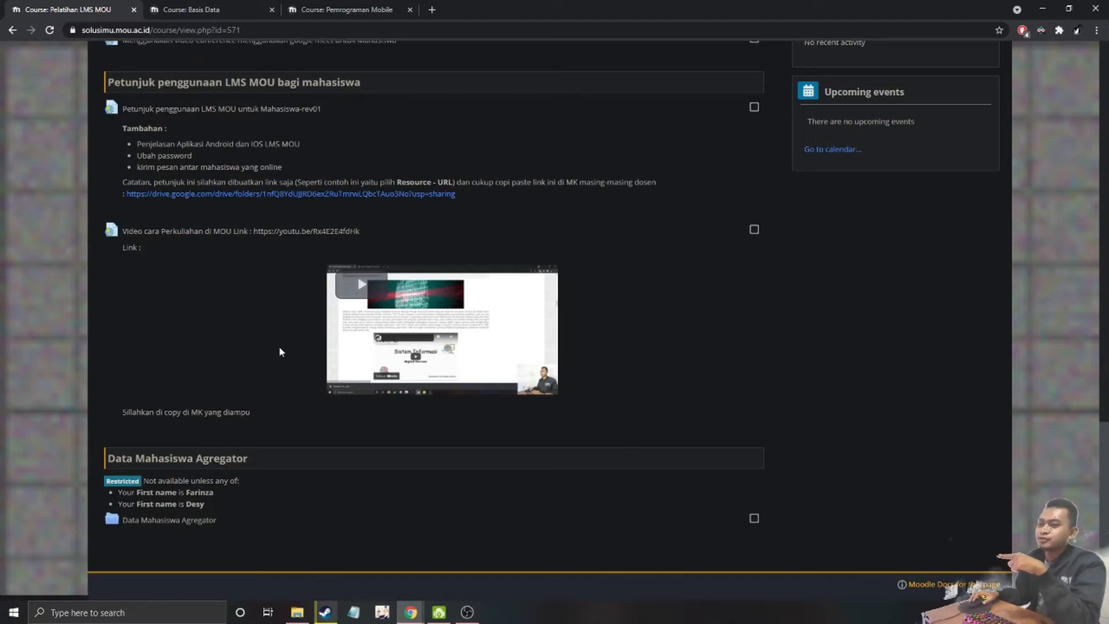
pyautogui.scroll(1, 279, 351)
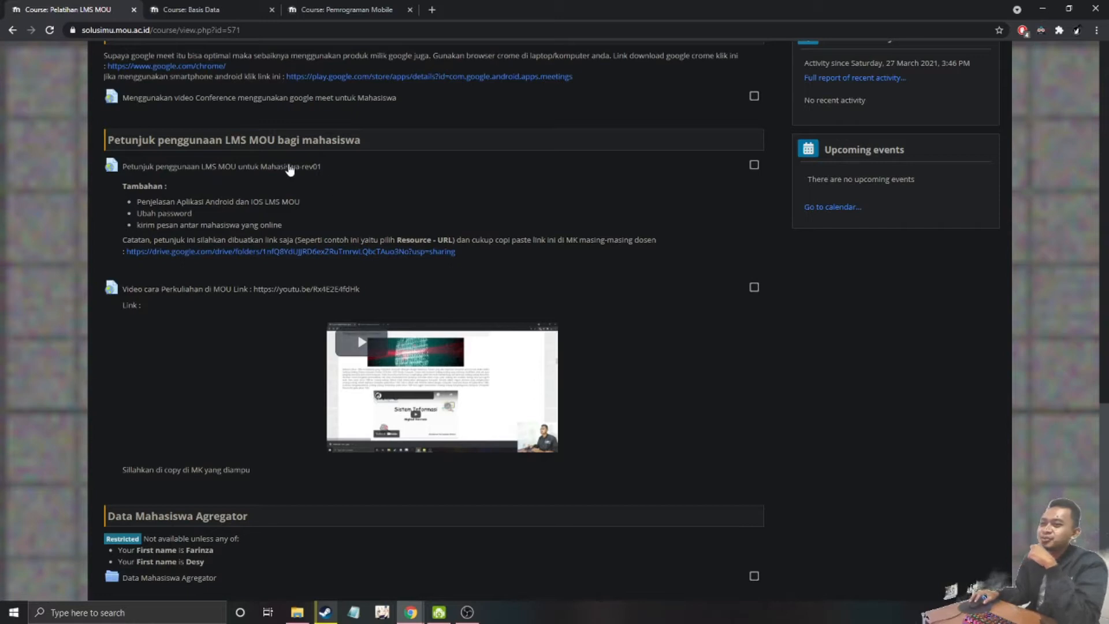
pyautogui.scroll(-1, 235, 453)
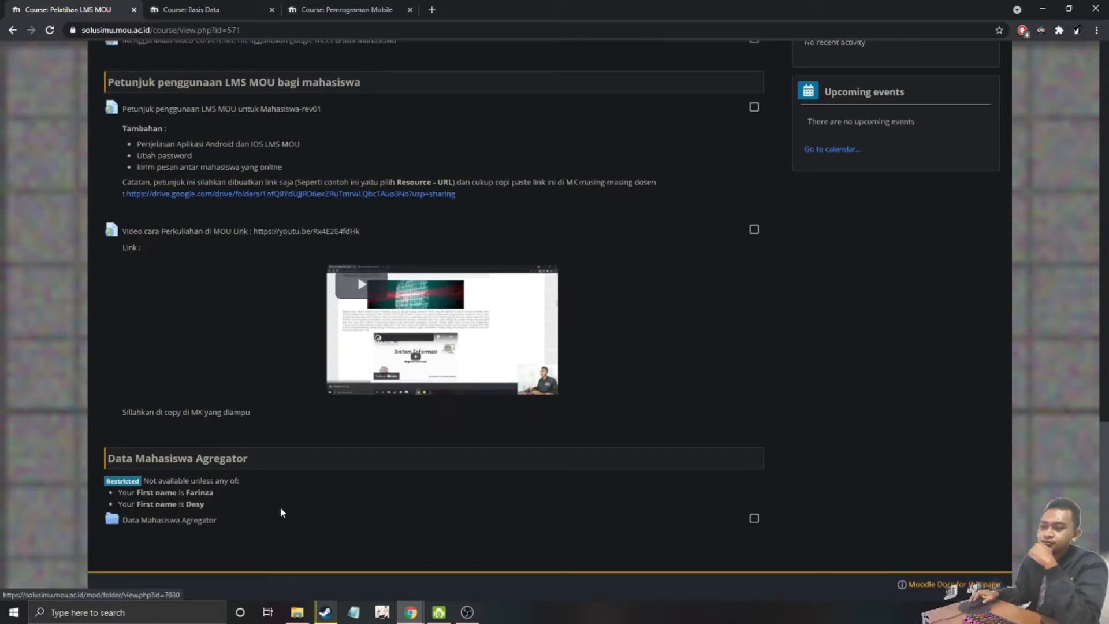
pyautogui.scroll(7, 279, 511)
pyautogui.scroll(3, 282, 511)
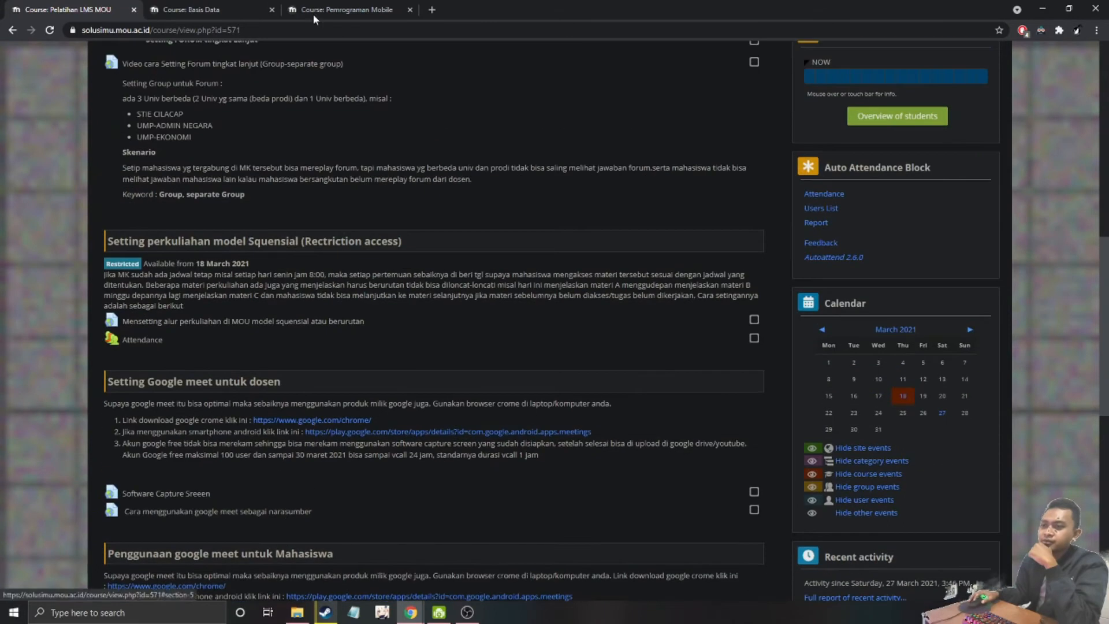
# Duplicate the Materi resource in Topic 1 of the Pemrograman Mobile course and move the copy into Topic 2
pyautogui.click(220, 3)
pyautogui.click(335, 4)
pyautogui.scroll(-6, 422, 393)
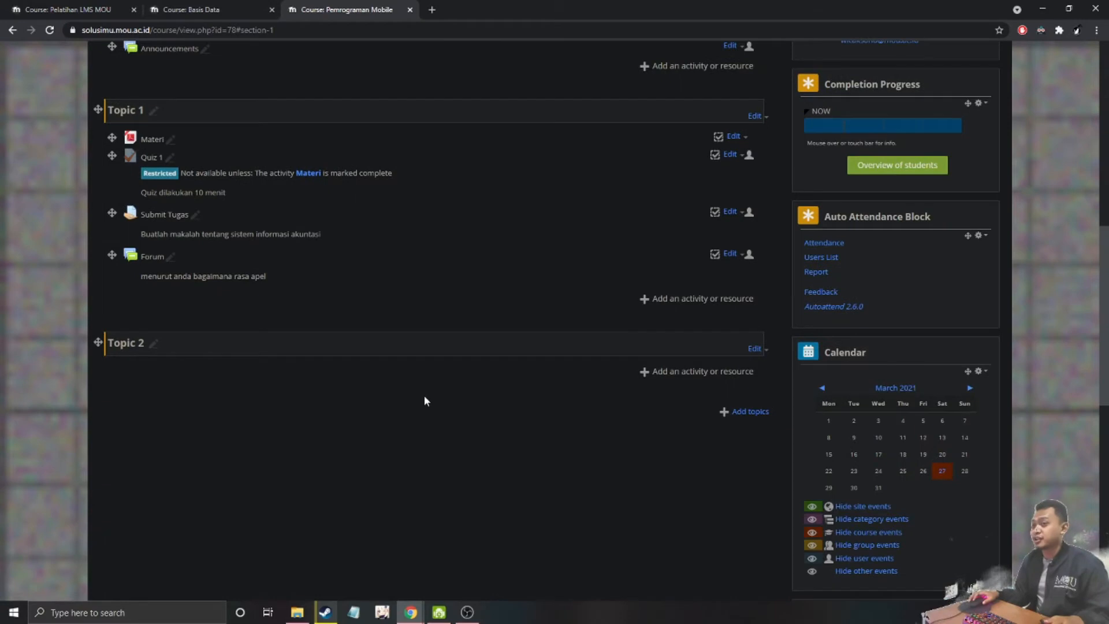
pyautogui.scroll(2, 424, 395)
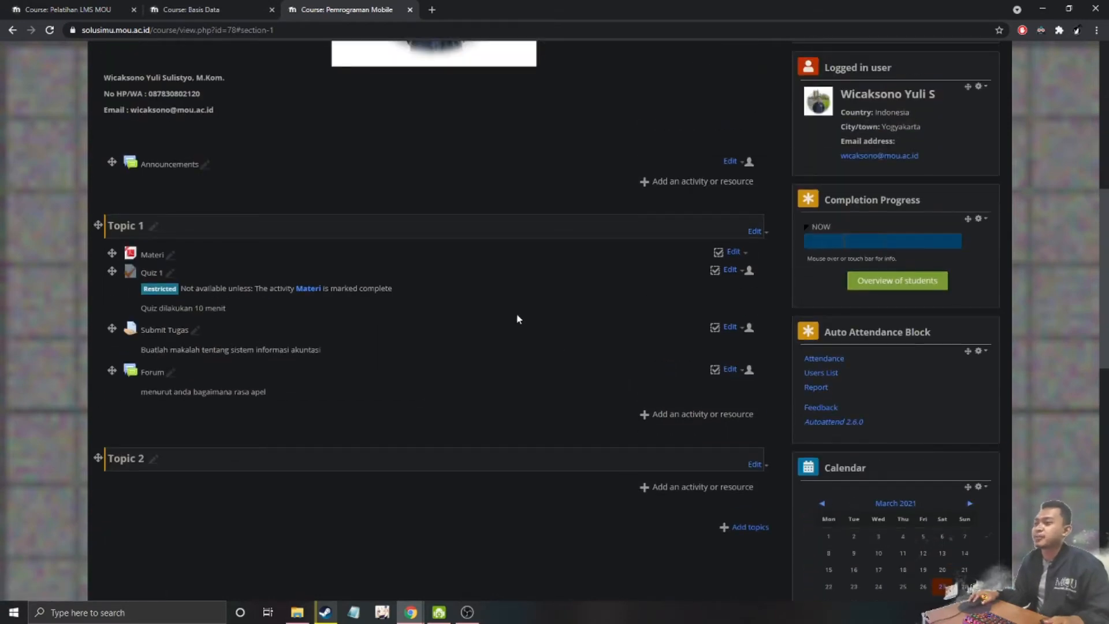
pyautogui.scroll(-2, 437, 352)
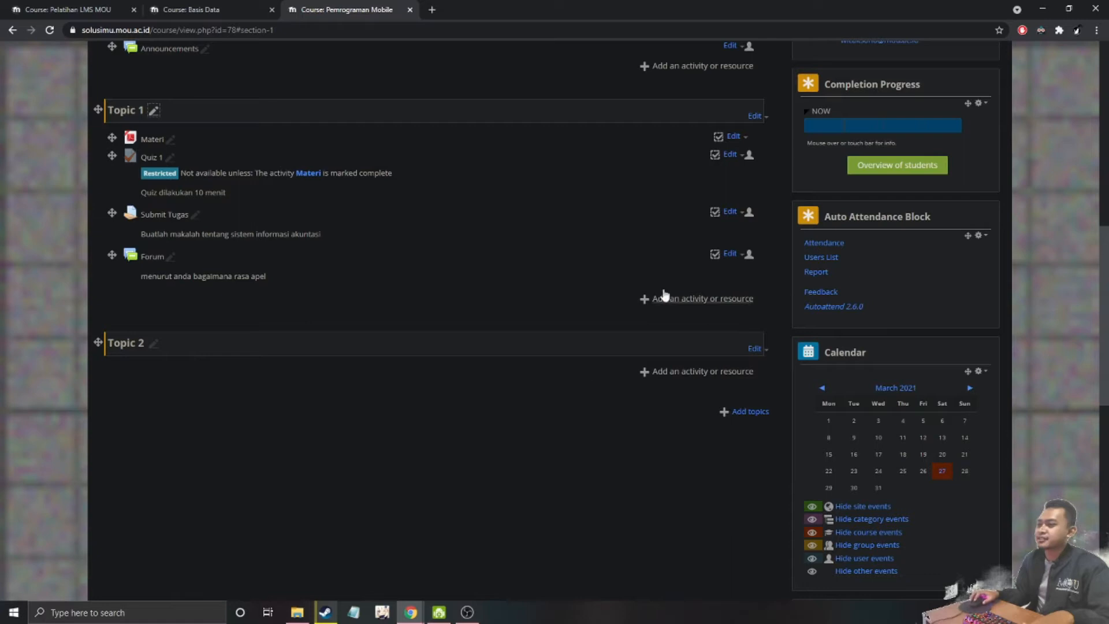
pyautogui.click(746, 143)
pyautogui.click(755, 196)
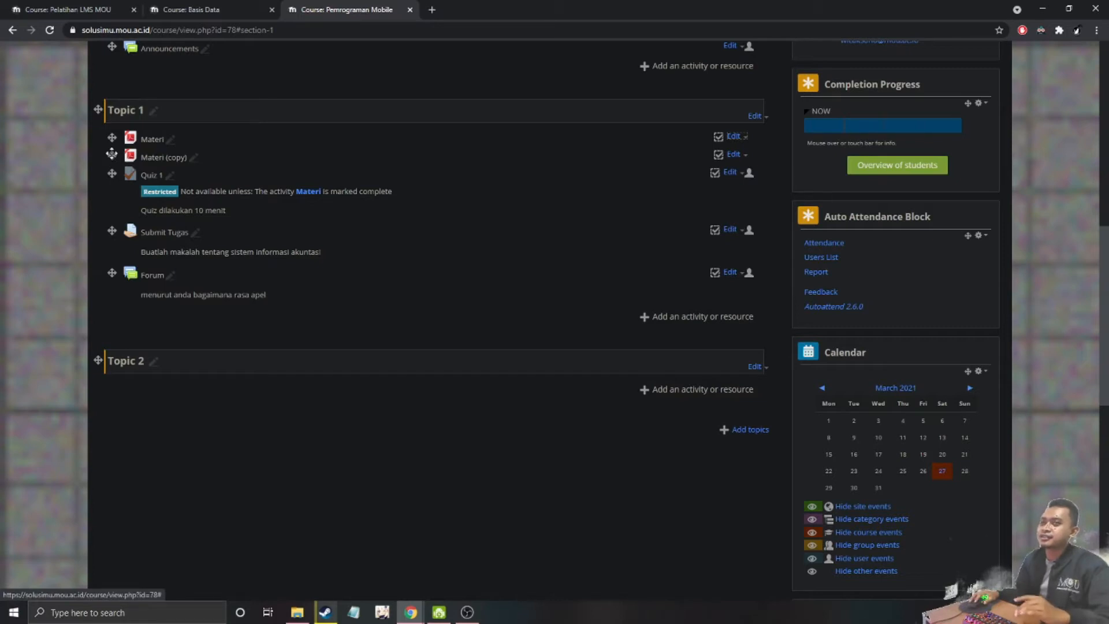
pyautogui.moveTo(111, 155); pyautogui.dragTo(110, 378)
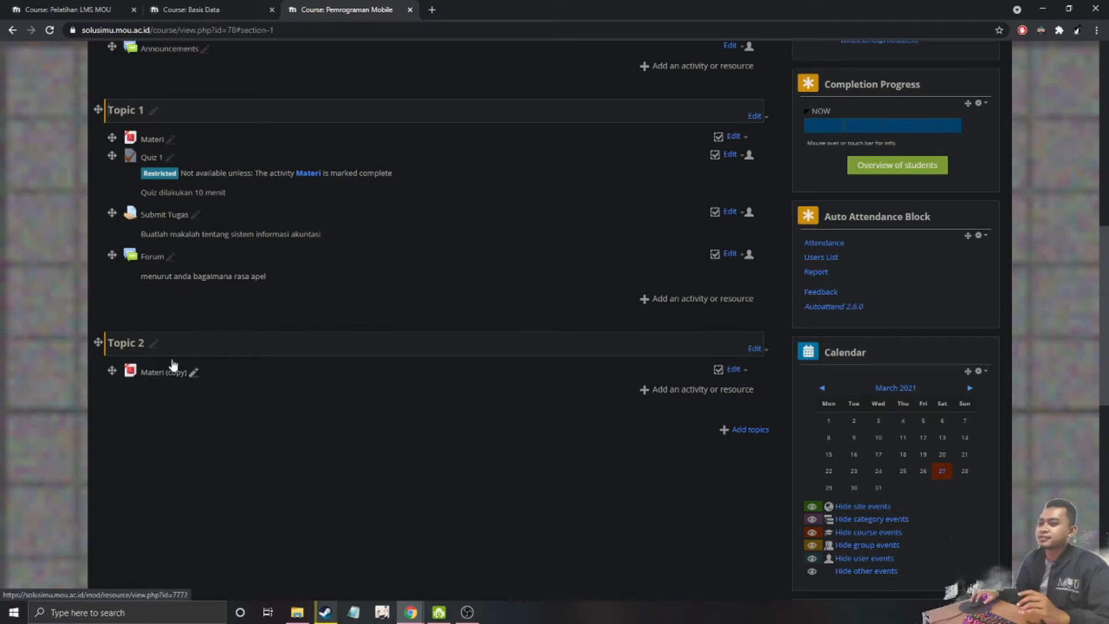
# Duplicate Quiz 1 in Topic 1 and move the copy into Topic 2 below the copied Materi
pyautogui.click(741, 156)
pyautogui.click(755, 209)
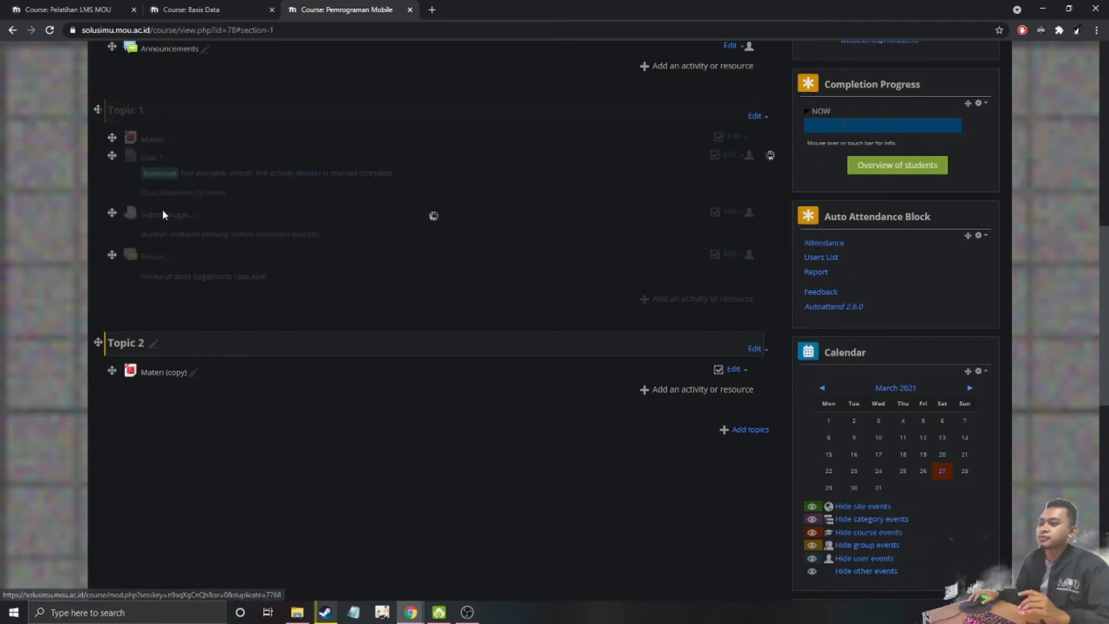
pyautogui.moveTo(111, 212); pyautogui.dragTo(112, 399)
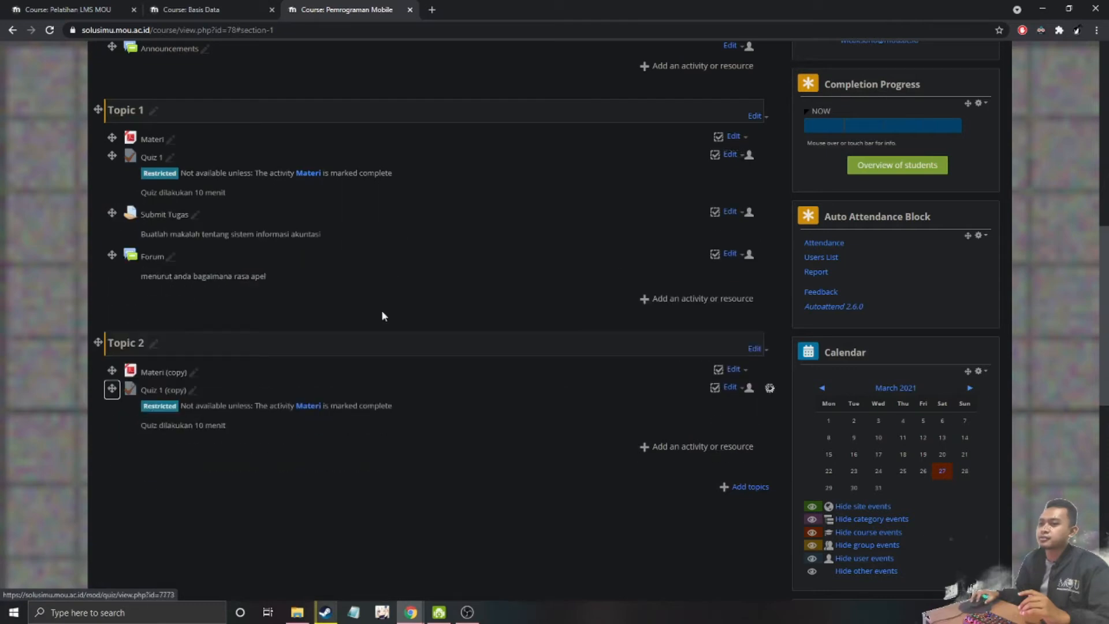
# Duplicate the Submit Tugas assignment in Topic 1 and move the copy into Topic 2 below the copied quiz
pyautogui.click(731, 211)
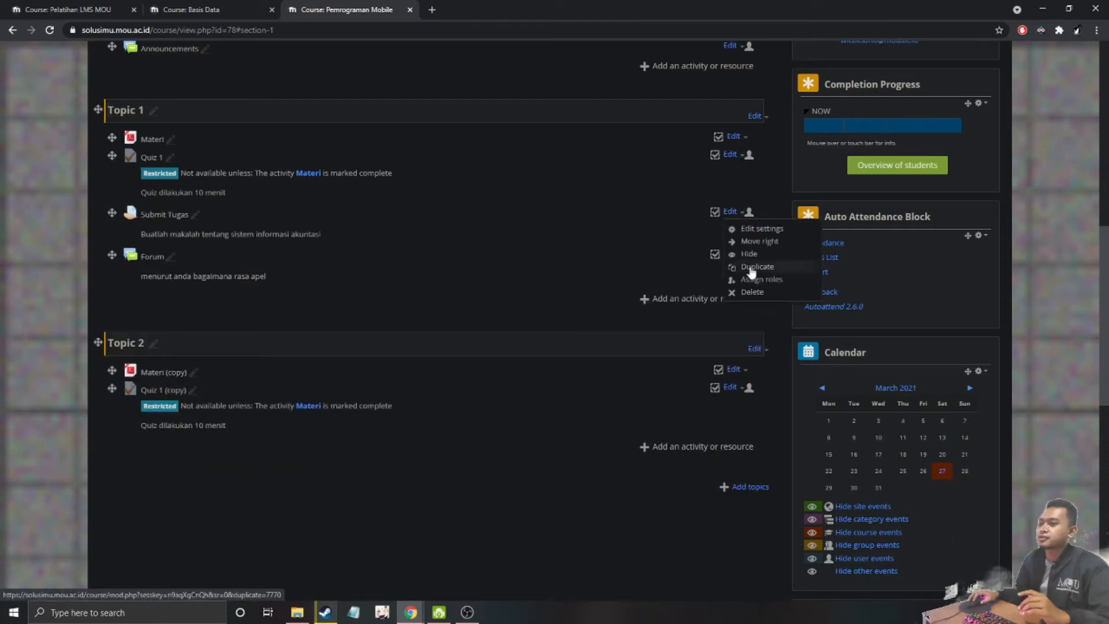
pyautogui.click(761, 265)
pyautogui.moveTo(112, 254); pyautogui.dragTo(106, 478)
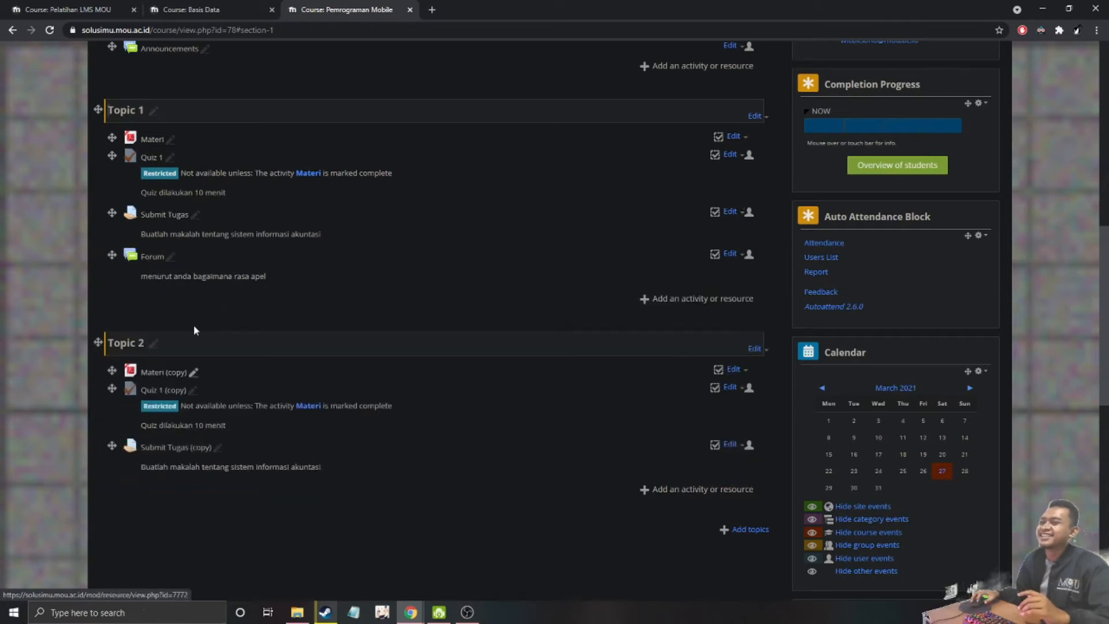
# Duplicate the Forum activity in Topic 1 and move the copy to the end of Topic 2
pyautogui.click(743, 255)
pyautogui.click(759, 307)
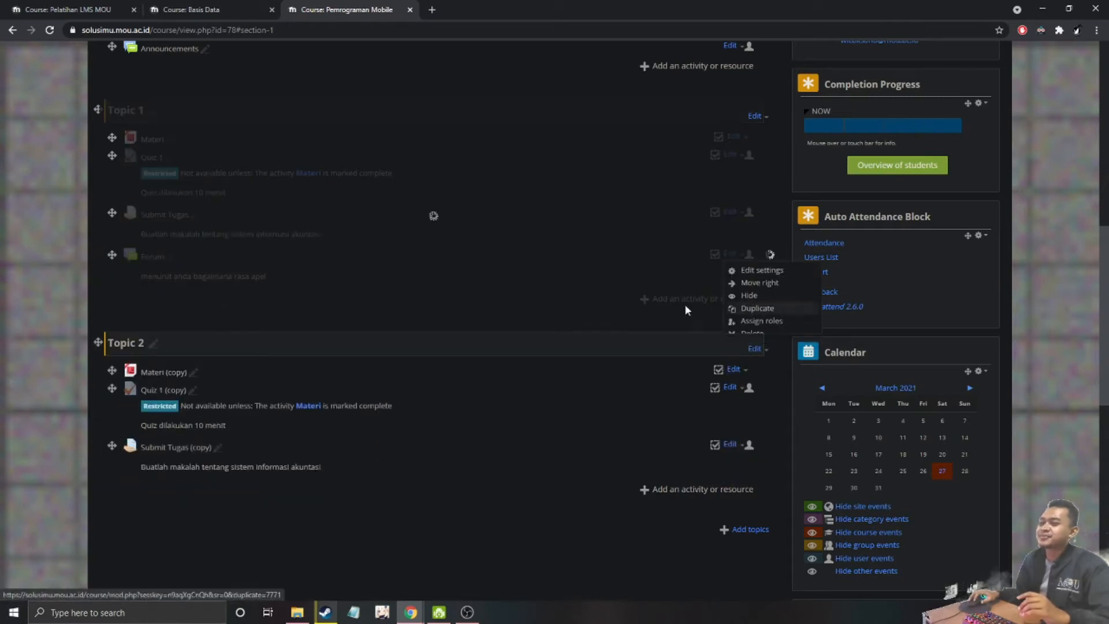
pyautogui.scroll(-1, 114, 260)
pyautogui.moveTo(111, 237); pyautogui.dragTo(106, 460)
# Rename the copied Materi resource in Topic 2 as Materi 2
pyautogui.click(194, 313)
pyautogui.click(196, 318)
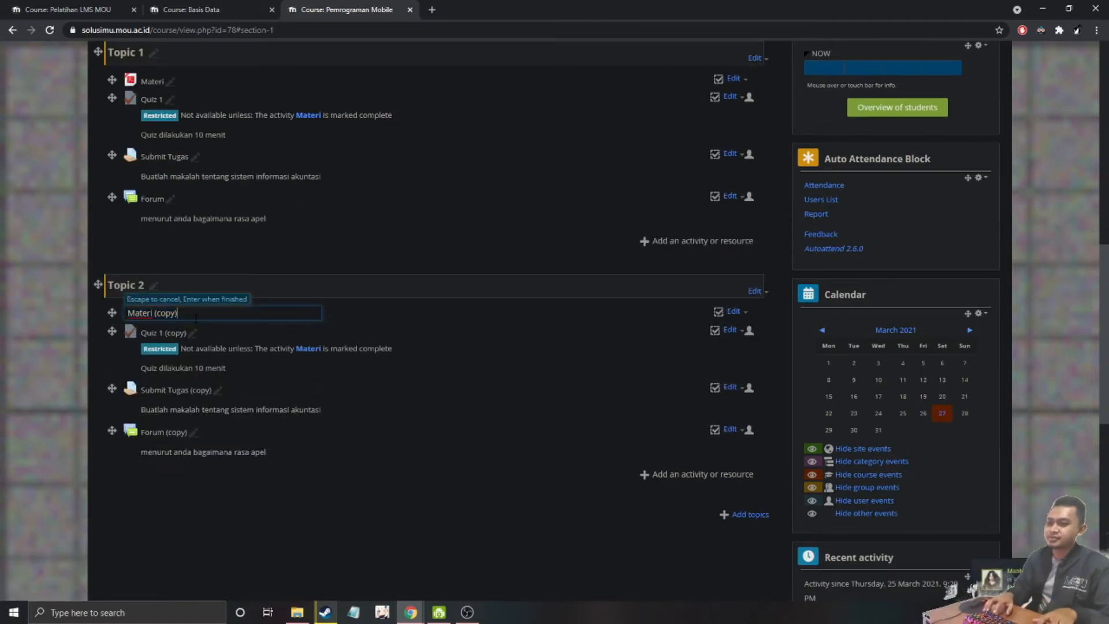
pyautogui.hotkey('shift', 'Left')
pyautogui.hotkey('shift', 'Left')
pyautogui.hotkey('shift', 'Left')
pyautogui.hotkey('shift', 'Left')
pyautogui.hotkey('shift', 'Left')
pyautogui.hotkey('shift', 'Left')
pyautogui.press('BackSpace')
pyautogui.press('Return')
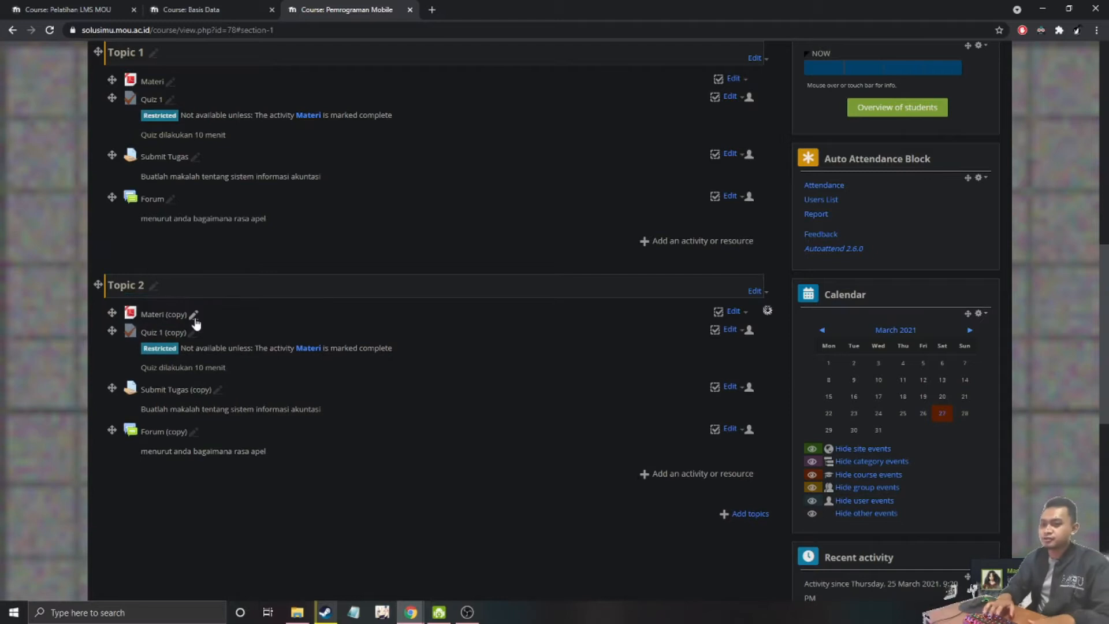
# Rename the copied quiz in Topic 2 as Quiz 2
pyautogui.click(192, 333)
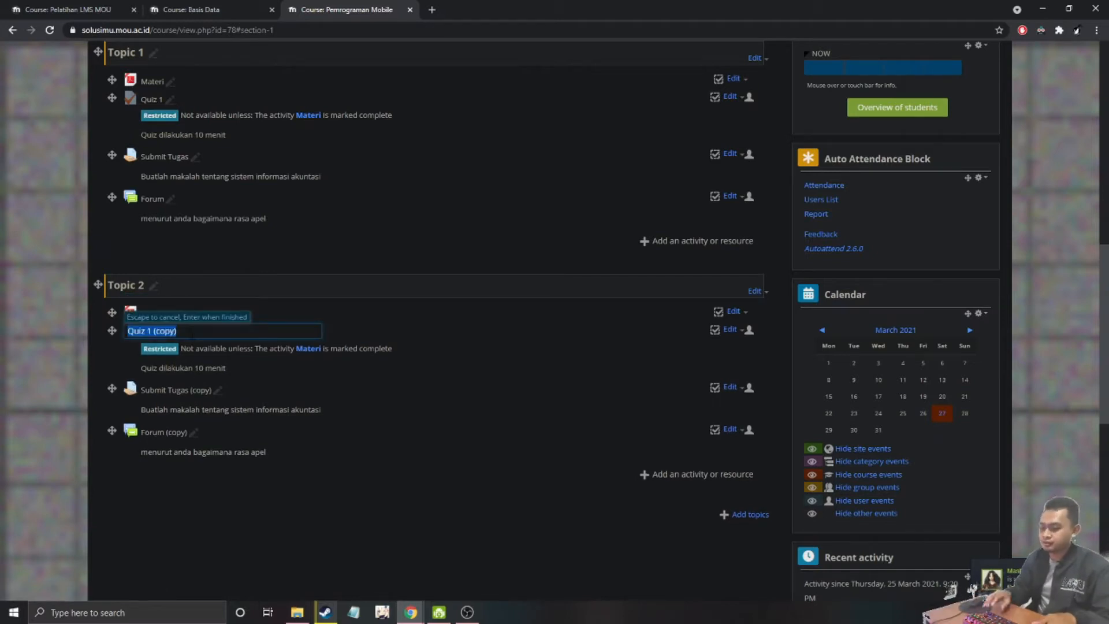
pyautogui.click(192, 333)
pyautogui.hotkey('shift', 'Left')
pyautogui.hotkey('shift', 'Left')
pyautogui.hotkey('shift', 'Left')
pyautogui.hotkey('shift', 'Left')
pyautogui.hotkey('shift', 'Left')
pyautogui.hotkey('shift', 'Left')
pyautogui.hotkey('shift', 'Left')
pyautogui.hotkey('shift', 'Left')
pyautogui.write('2')
pyautogui.press('Return')
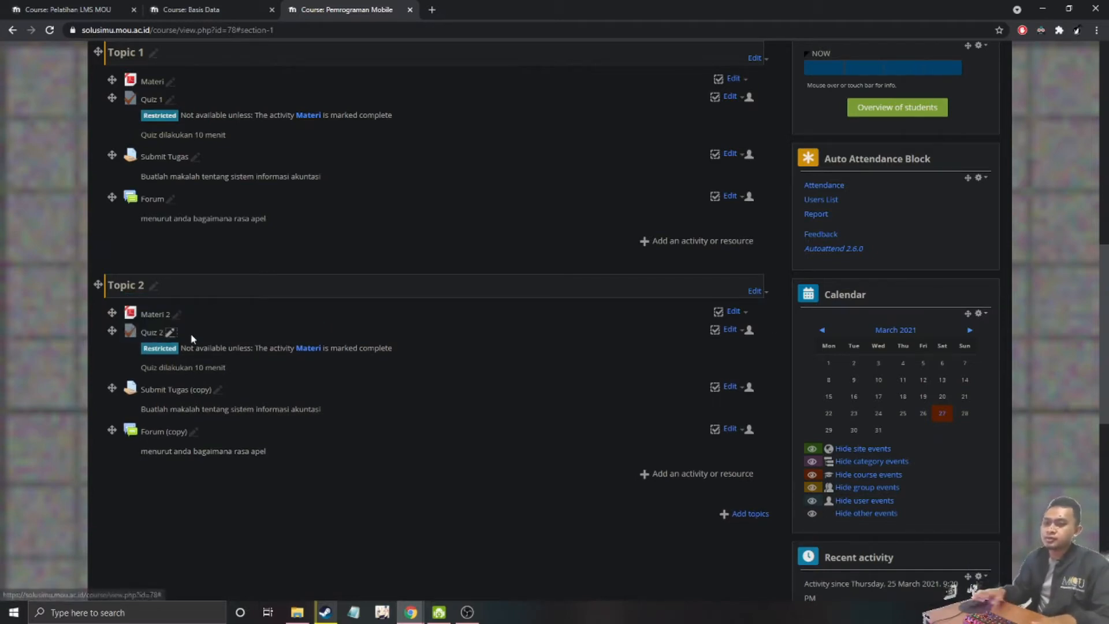
# Rename the copied assignment in Topic 2 as Submit Tugas 2
pyautogui.click(218, 391)
pyautogui.click(220, 391)
pyautogui.hotkey('shift', 'Left')
pyautogui.hotkey('shift', 'Left')
pyautogui.hotkey('shift', 'Left')
pyautogui.hotkey('shift', 'Left')
pyautogui.hotkey('shift', 'Left')
pyautogui.hotkey('shift', 'Left')
pyautogui.write('2')
pyautogui.press('Return')
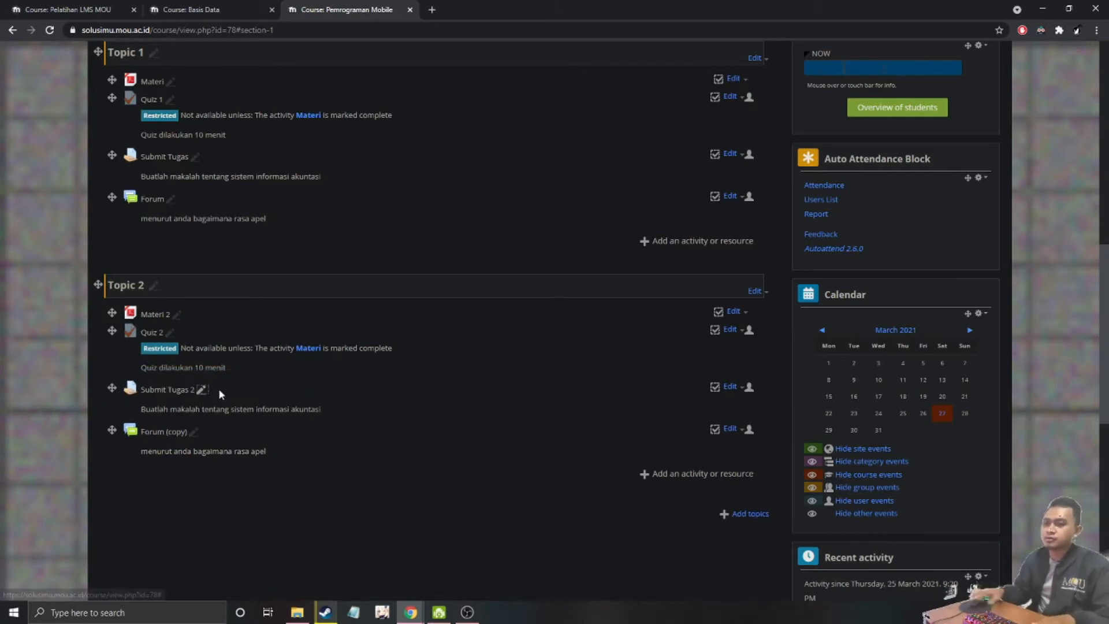
# Rename the copied forum in Topic 2 as Forum 2
pyautogui.click(193, 432)
pyautogui.click(195, 431)
pyautogui.hotkey('shift', 'Left')
pyautogui.hotkey('shift', 'Left')
pyautogui.hotkey('shift', 'Left')
pyautogui.hotkey('shift', 'Left')
pyautogui.hotkey('shift', 'Left')
pyautogui.hotkey('shift', 'Left')
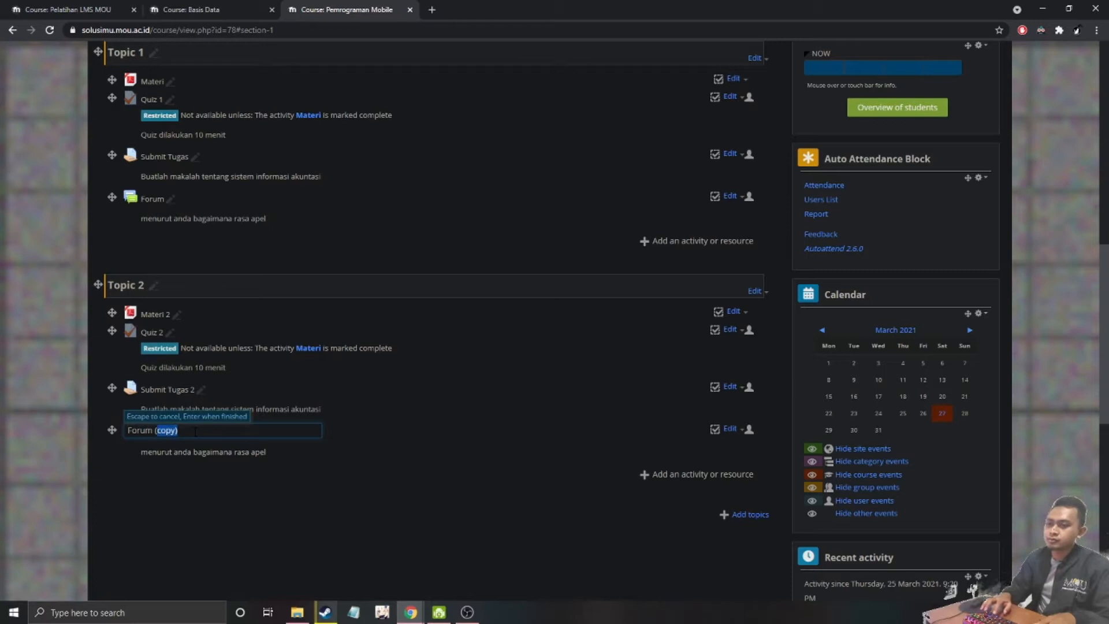
pyautogui.write('2')
pyautogui.press('Return')
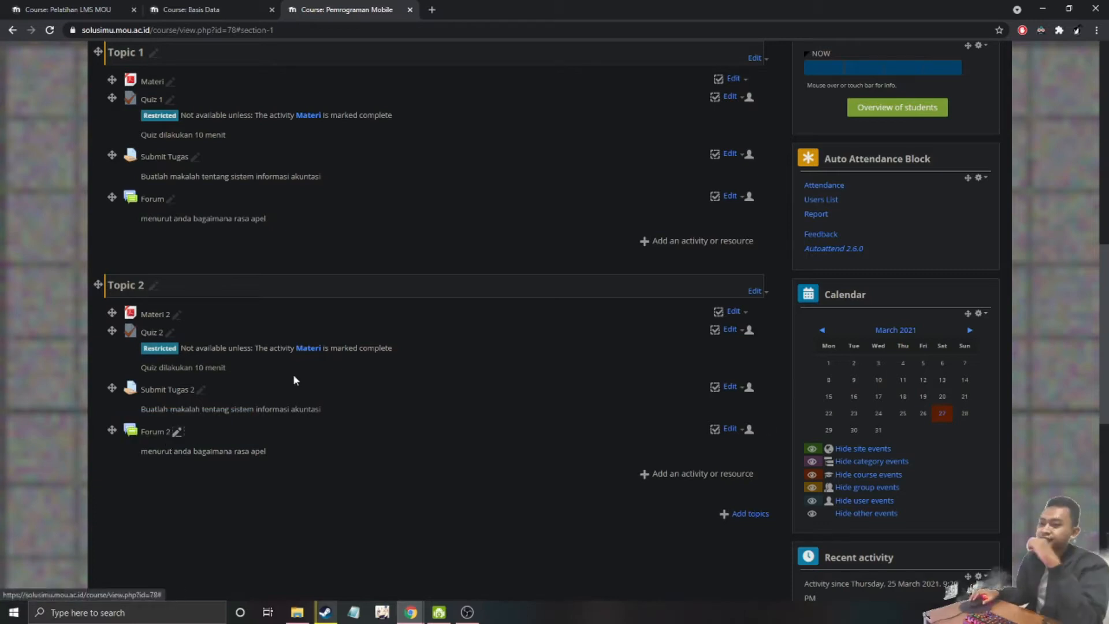
# Open the settings of Materi 2 for editing and enter "misal" as its description
pyautogui.click(745, 315)
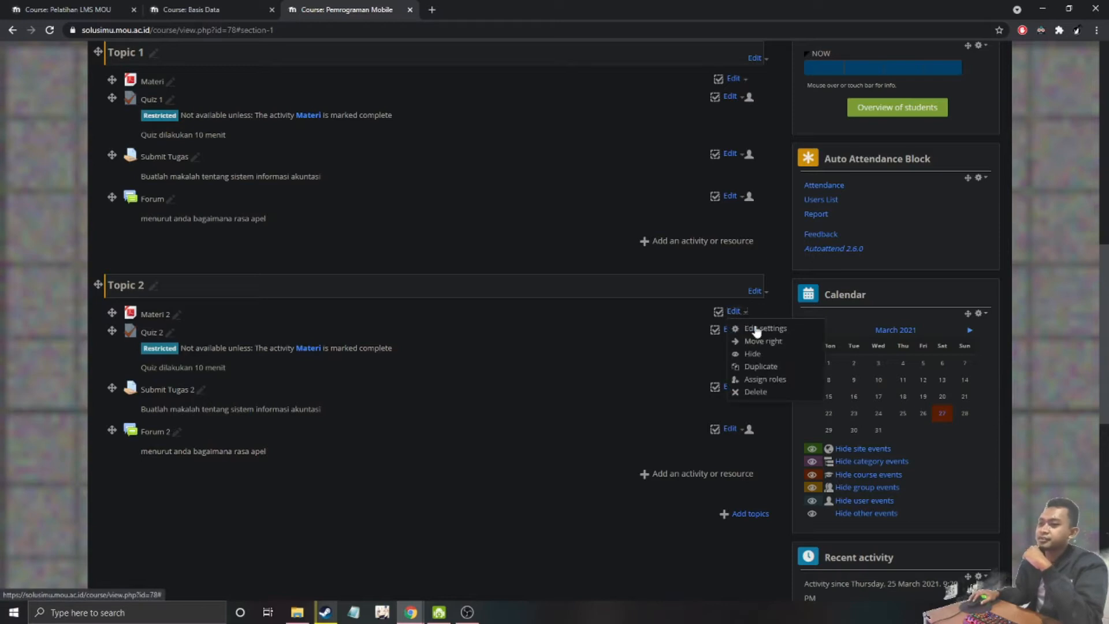
pyautogui.click(761, 328)
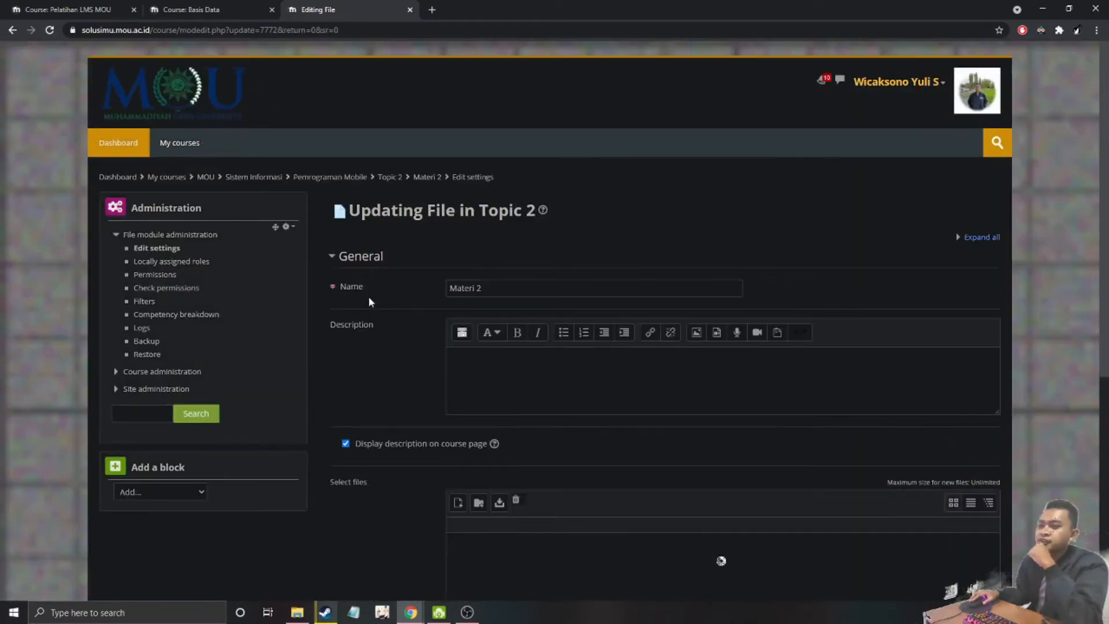
pyautogui.scroll(-5, 384, 342)
pyautogui.scroll(3, 385, 342)
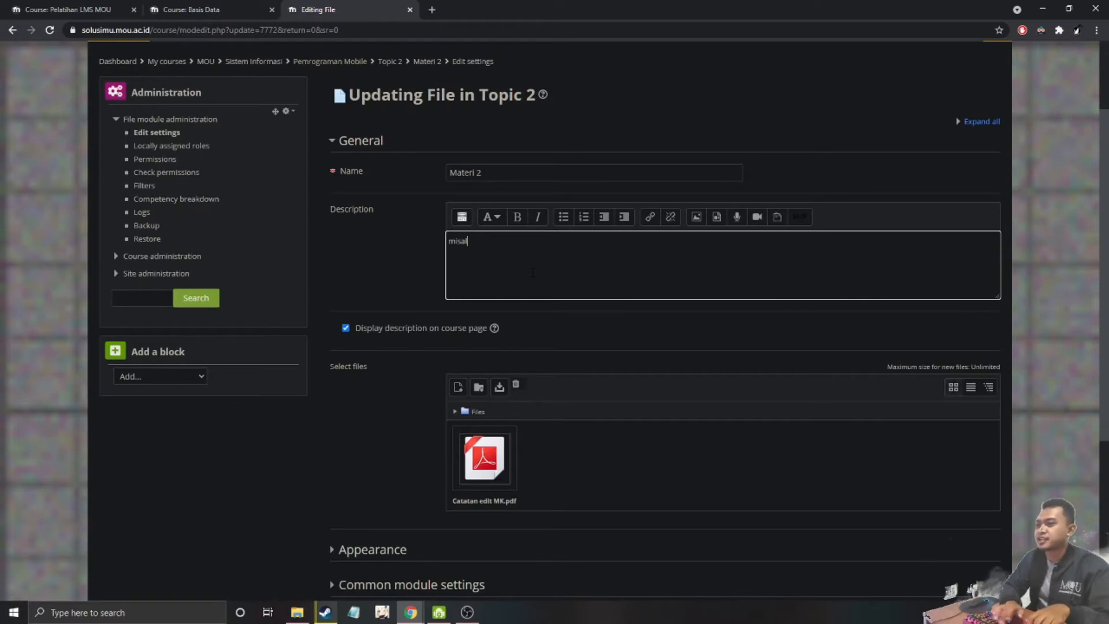
pyautogui.scroll(-5, 230, 391)
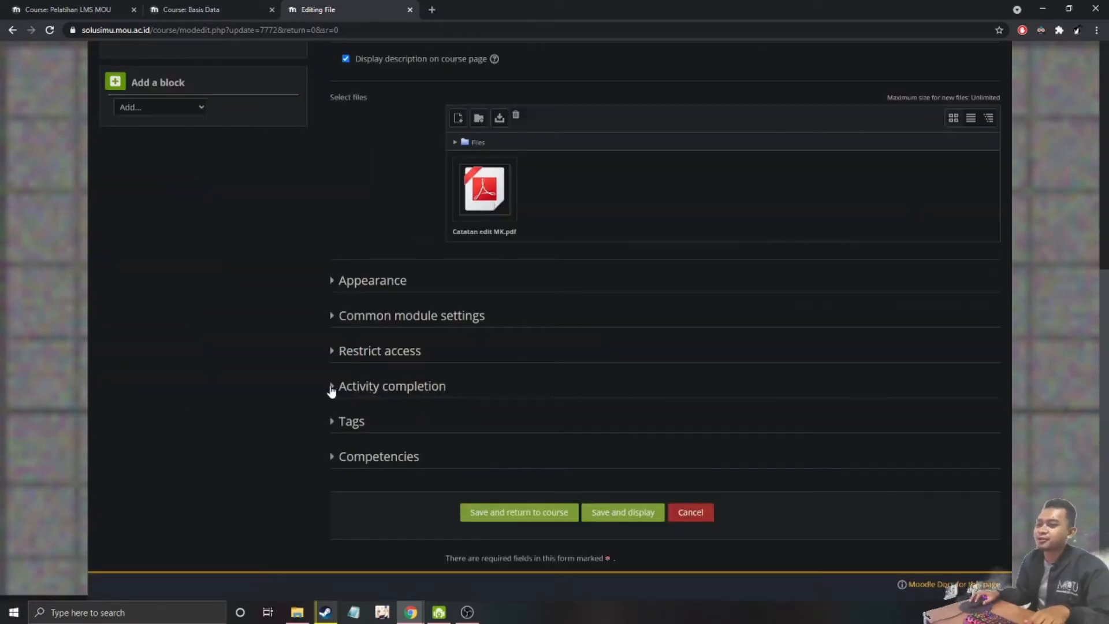
# Examine the access restriction and activity completion settings of Materi 2, including the completion tracking options
pyautogui.click(333, 355)
pyautogui.click(334, 352)
pyautogui.click(334, 386)
pyautogui.click(335, 387)
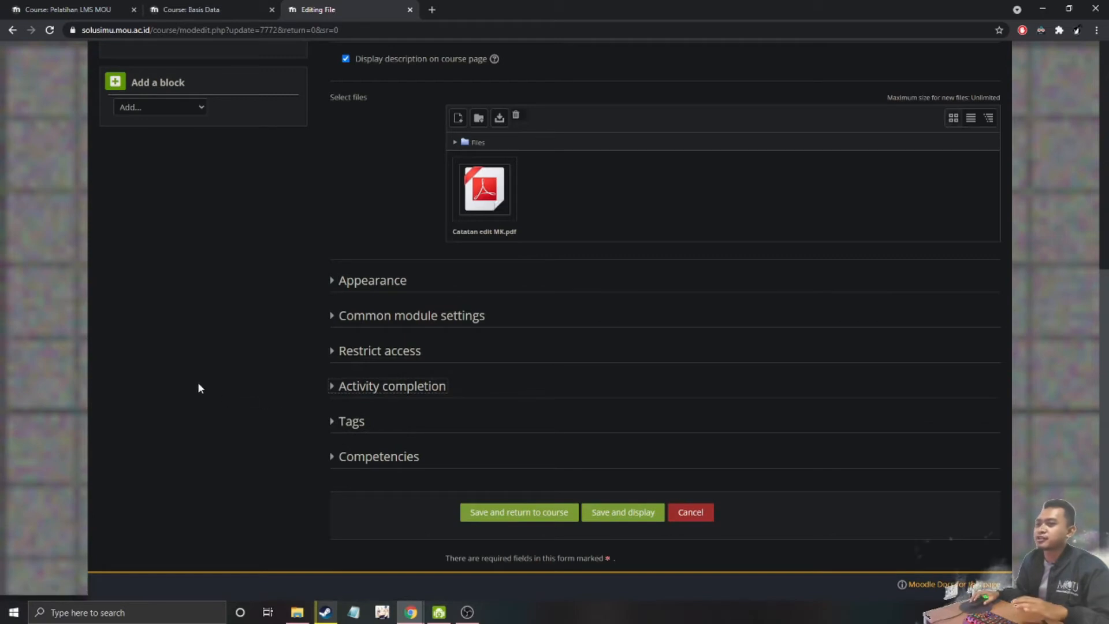
pyautogui.scroll(3, 404, 324)
pyautogui.scroll(-3, 433, 304)
pyautogui.click(337, 391)
pyautogui.click(490, 420)
pyautogui.click(490, 421)
pyautogui.scroll(2, 420, 328)
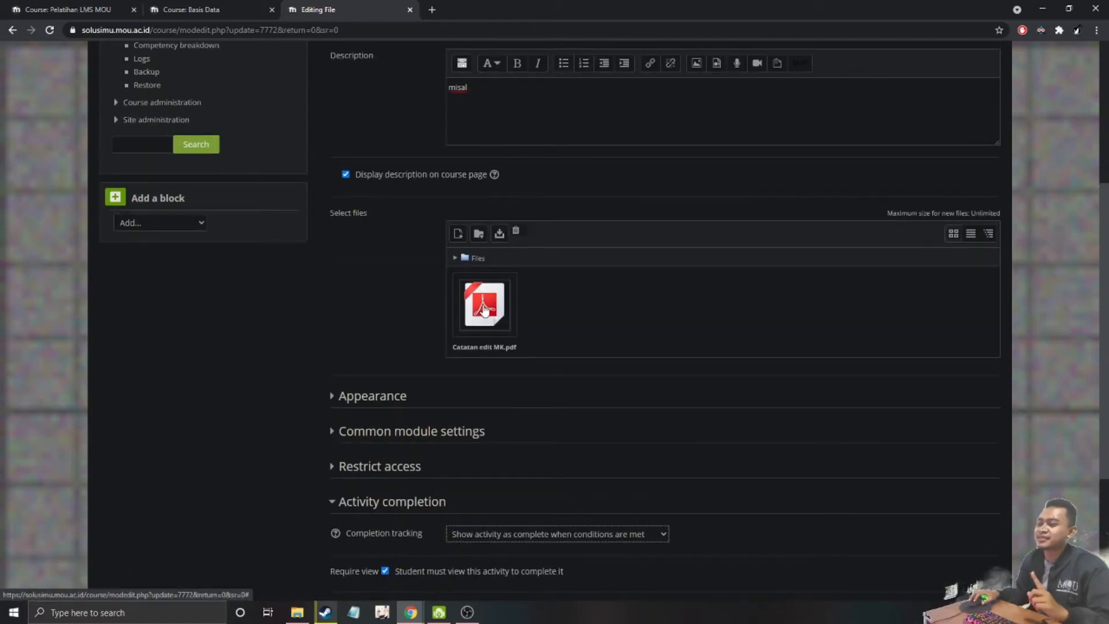
# Replace the file Catatan edit MK.pdf in Materi 2 with Catatan edit quiz.pdf and save, returning to the course
pyautogui.click(484, 310)
pyautogui.click(514, 203)
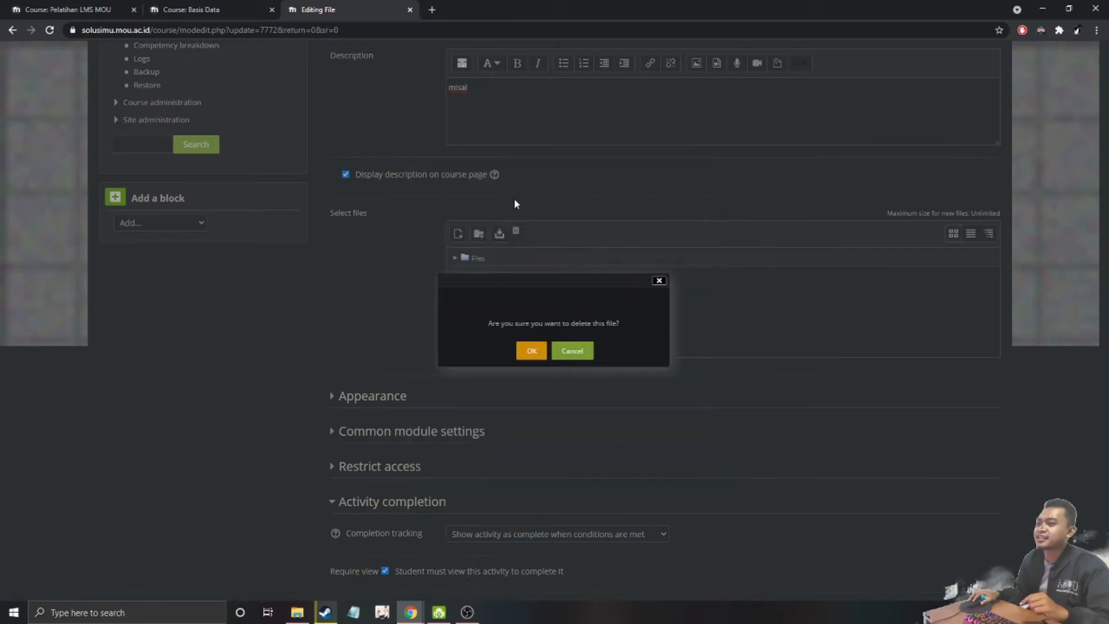
pyautogui.click(529, 346)
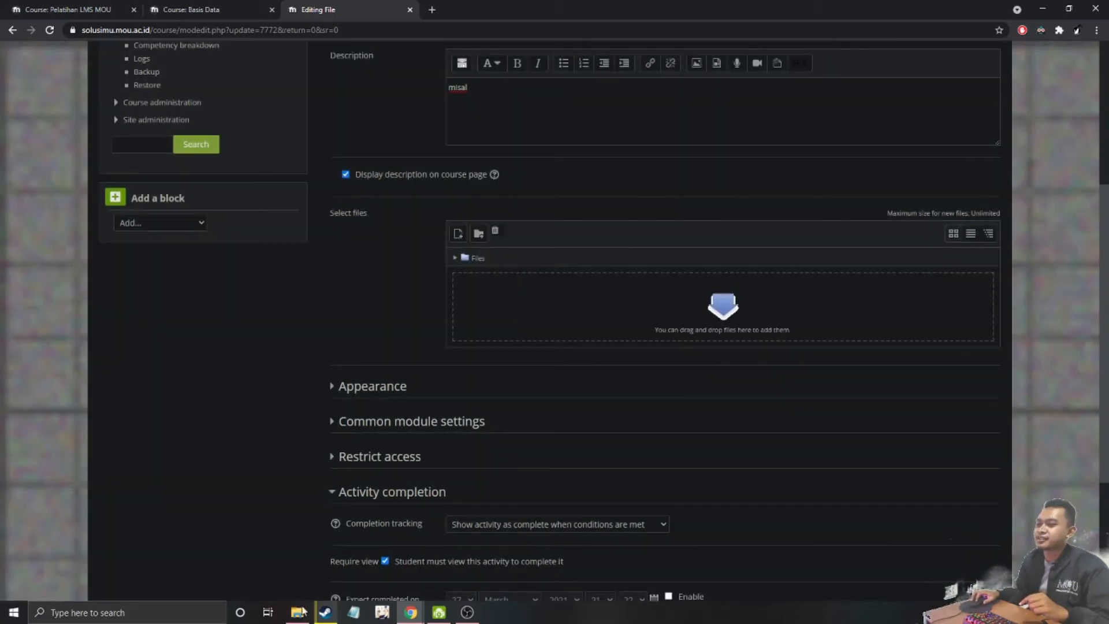
pyautogui.click(297, 611)
pyautogui.moveTo(202, 101); pyautogui.dragTo(590, 288)
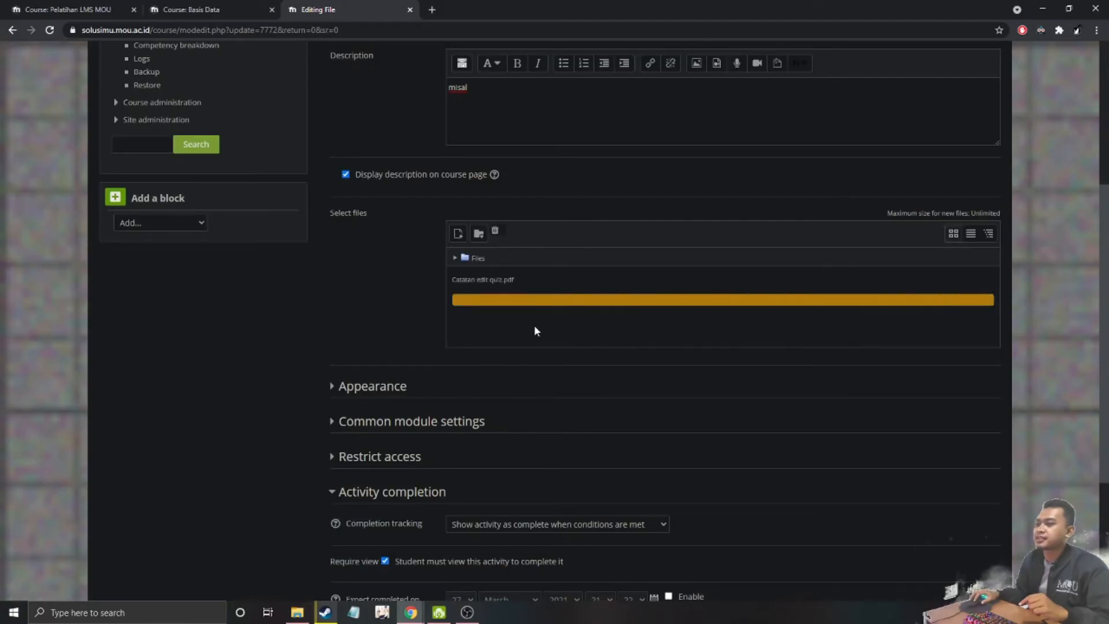
pyautogui.scroll(-4, 403, 346)
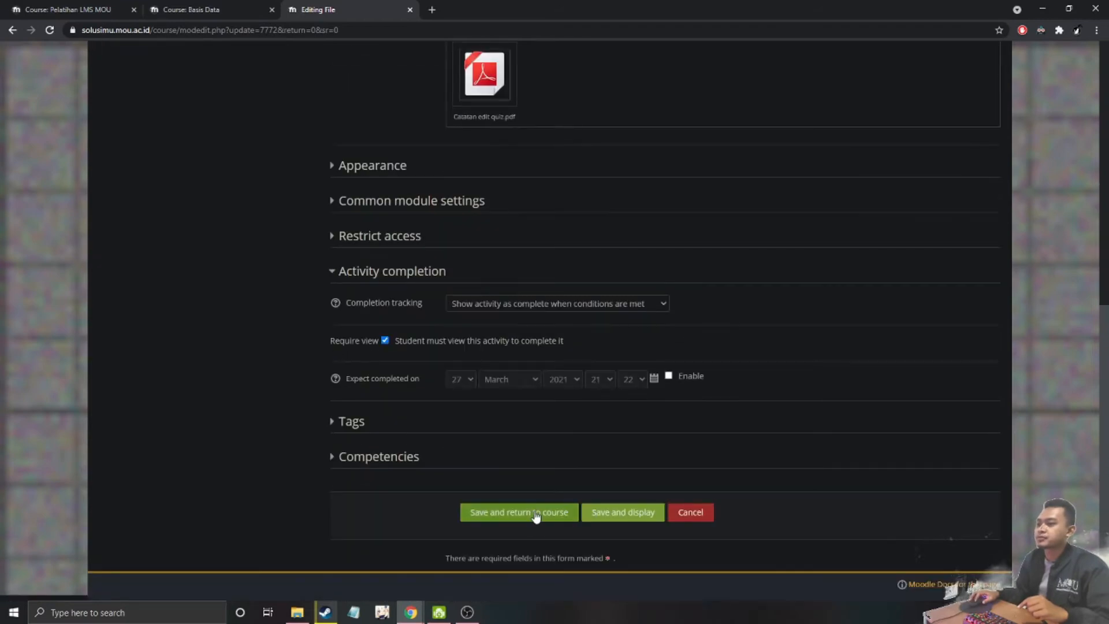
pyautogui.click(536, 513)
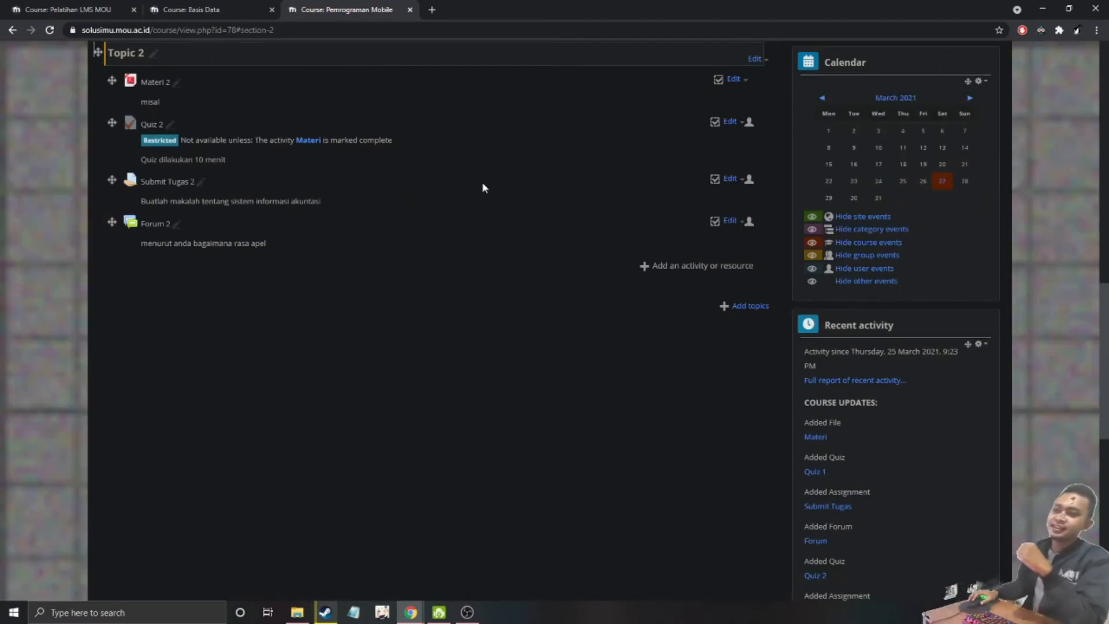
# In the settings of Quiz 2, change the activity completion restriction to require Materi 2, and check the quiz's completion settings
pyautogui.click(744, 130)
pyautogui.click(750, 138)
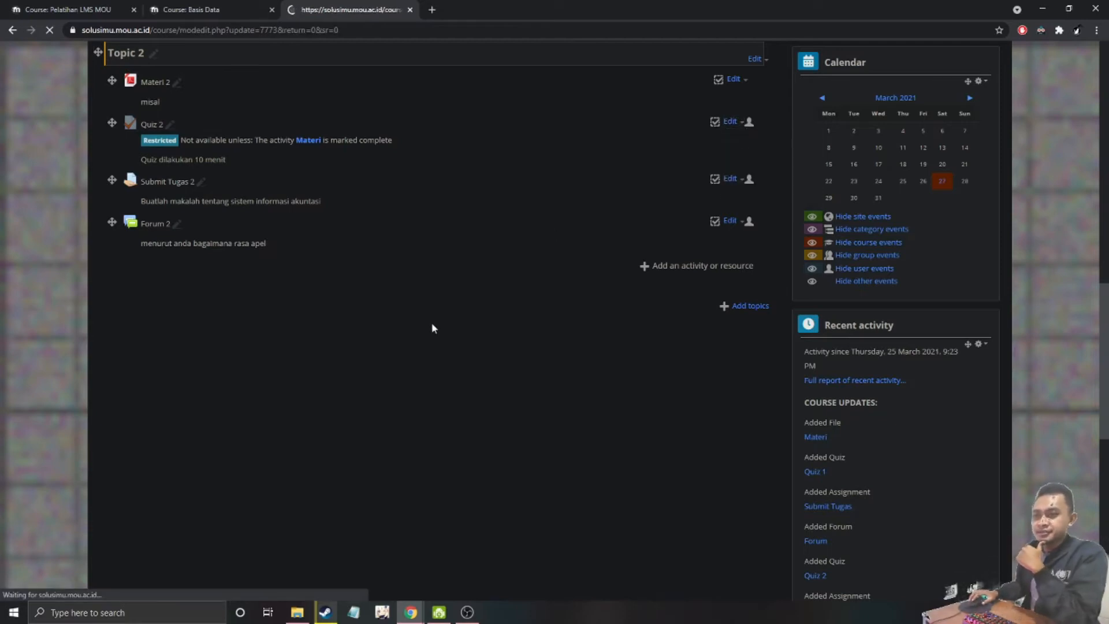
pyautogui.scroll(-9, 466, 343)
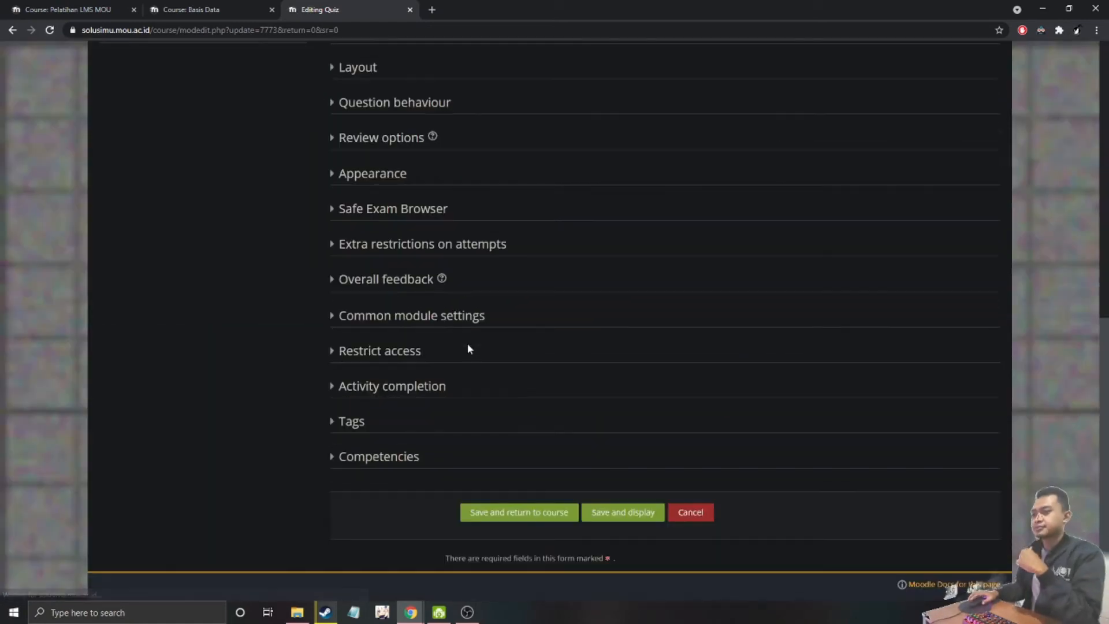
pyautogui.click(337, 353)
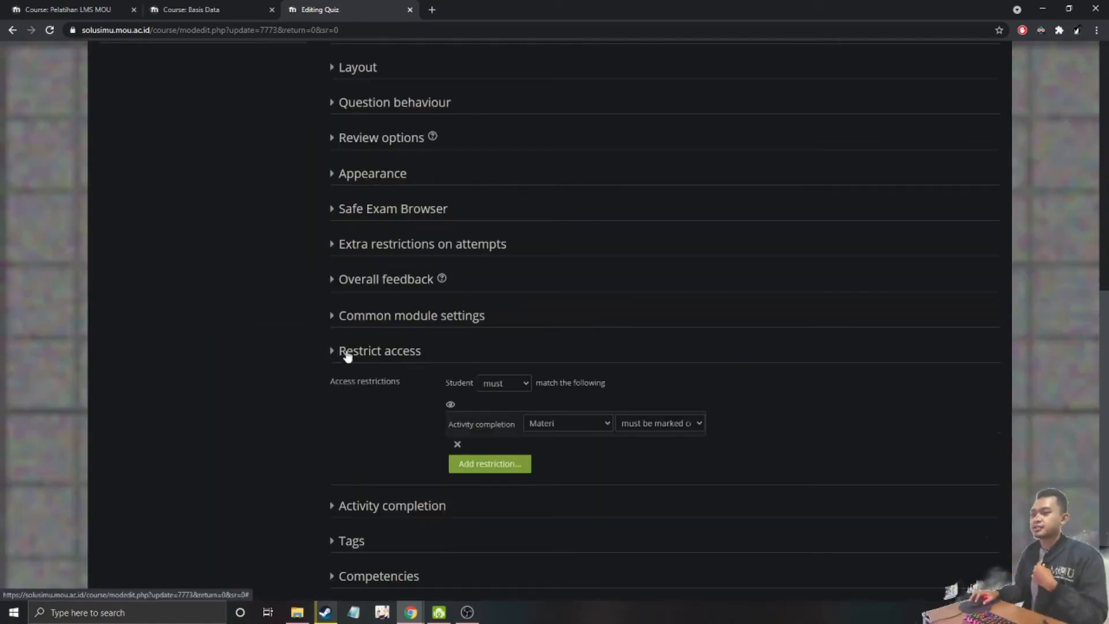
pyautogui.click(553, 429)
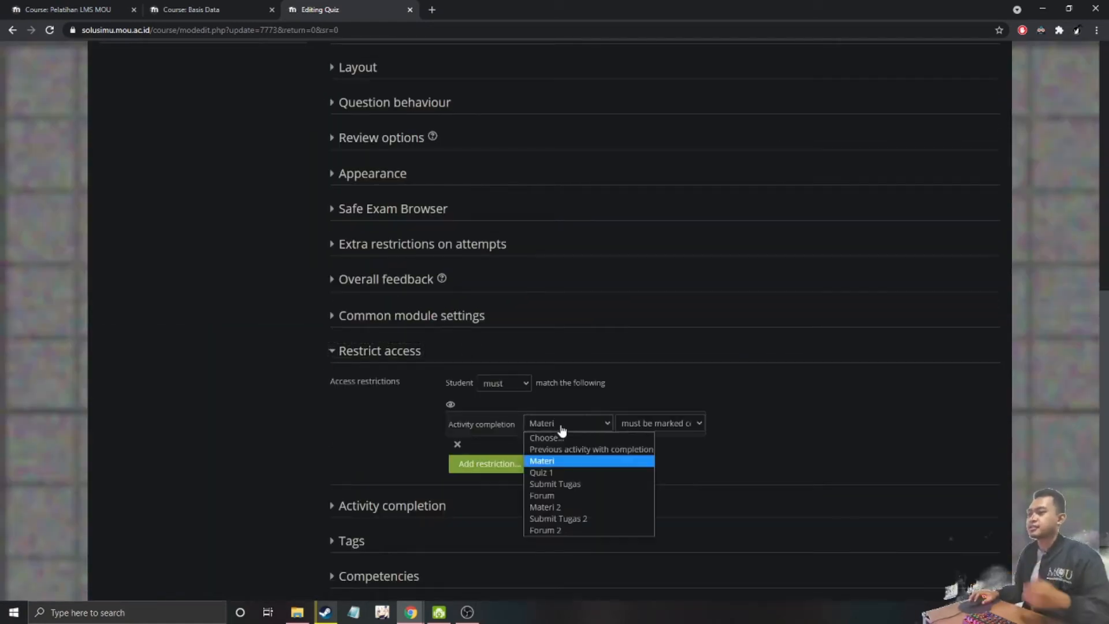
pyautogui.click(561, 508)
pyautogui.scroll(-2, 332, 427)
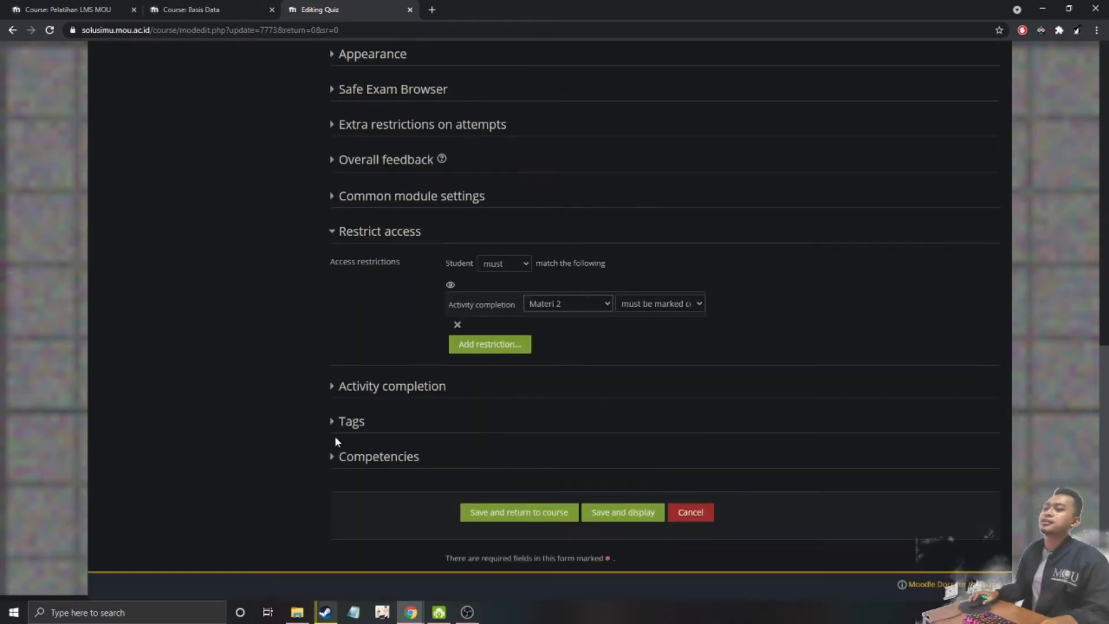
pyautogui.click(331, 390)
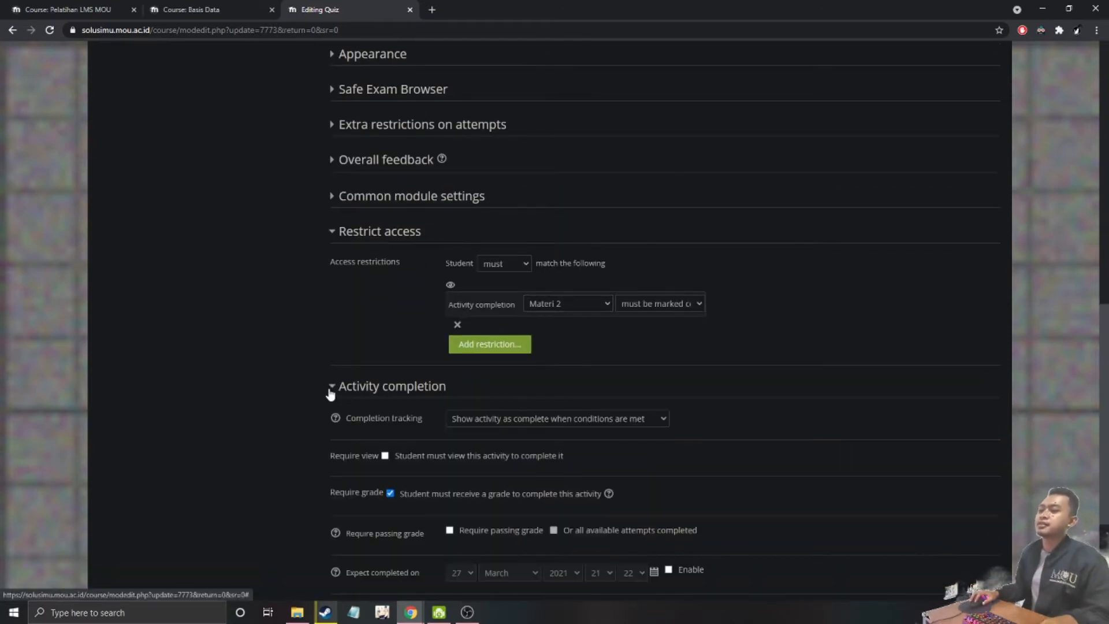
pyautogui.click(330, 392)
# Set Quiz 2 to open on 4 April 2021 and close on 11 April 2021
pyautogui.scroll(5, 309, 407)
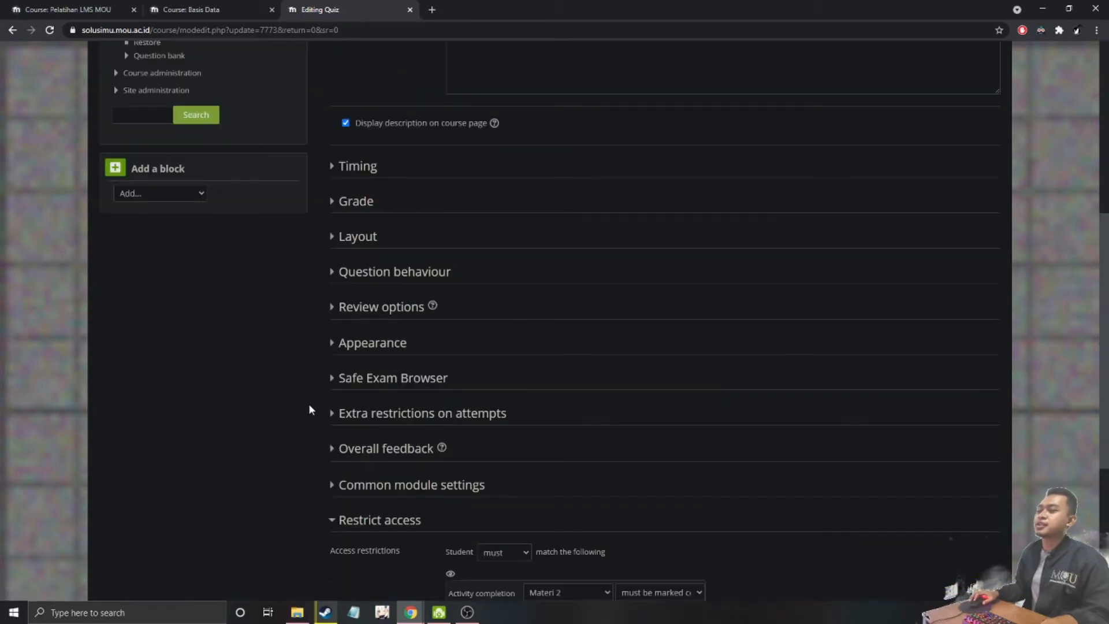
pyautogui.click(330, 167)
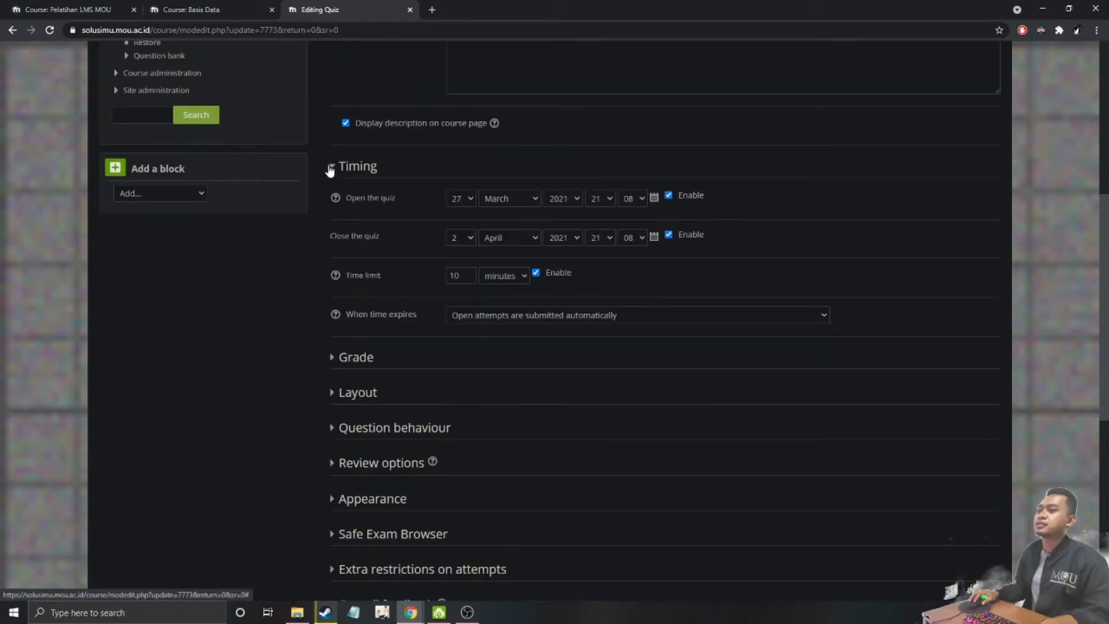
pyautogui.click(471, 199)
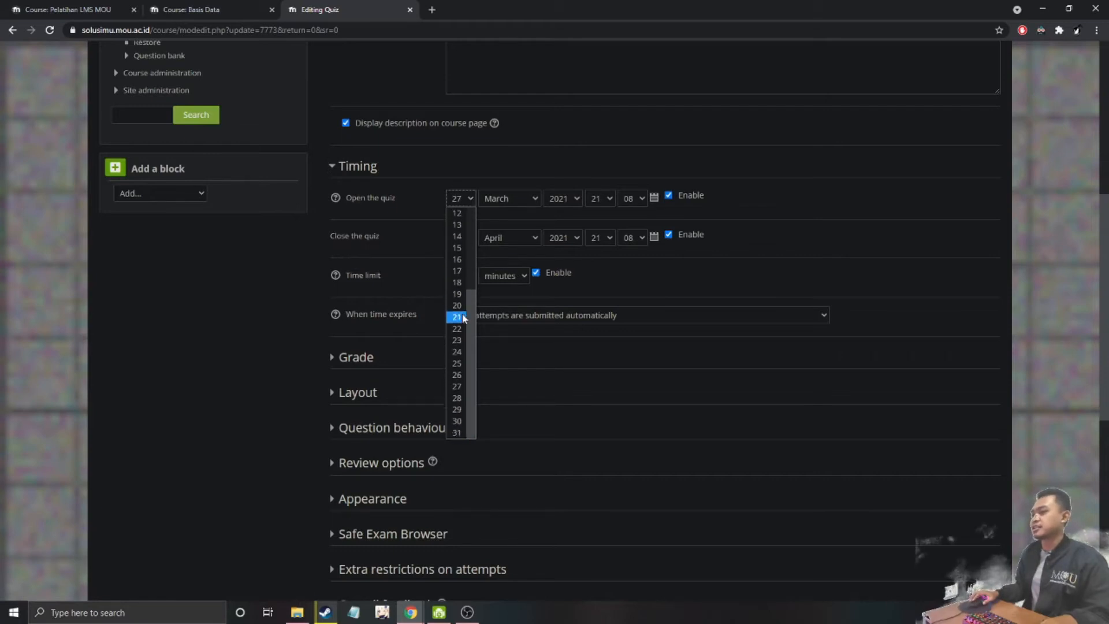
pyautogui.scroll(2, 456, 246)
pyautogui.click(456, 248)
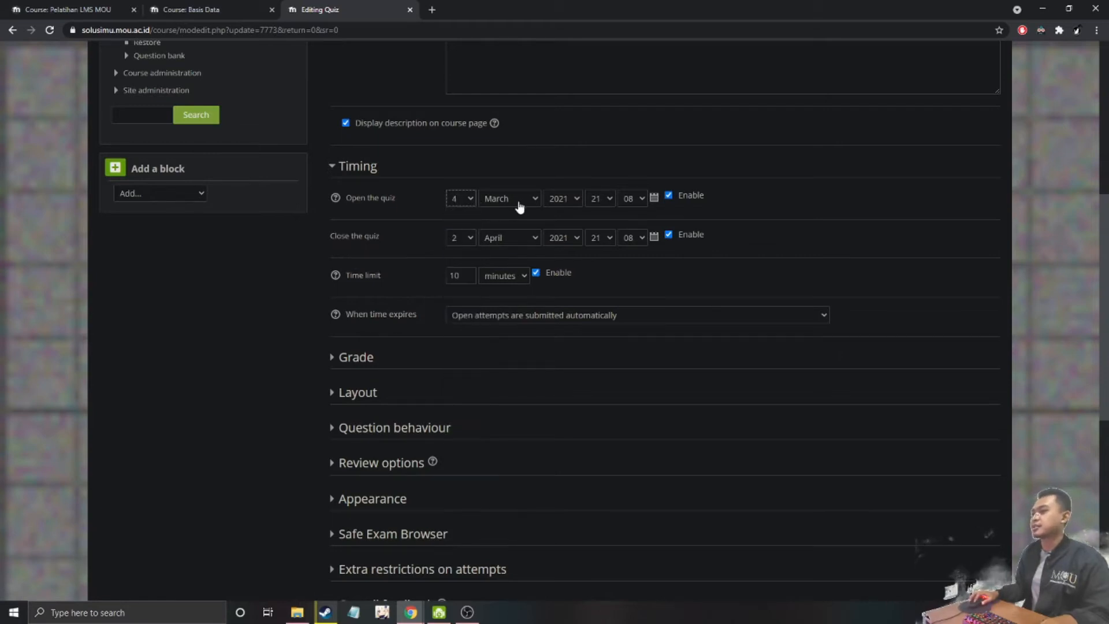
pyautogui.click(525, 205)
pyautogui.click(512, 249)
pyautogui.click(474, 242)
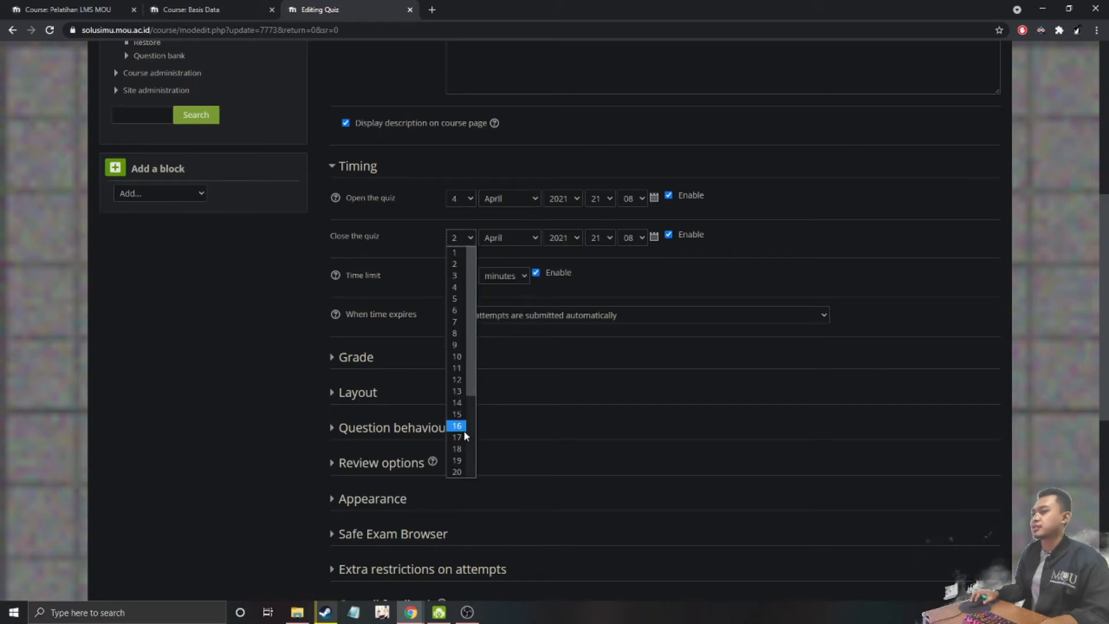
pyautogui.click(459, 368)
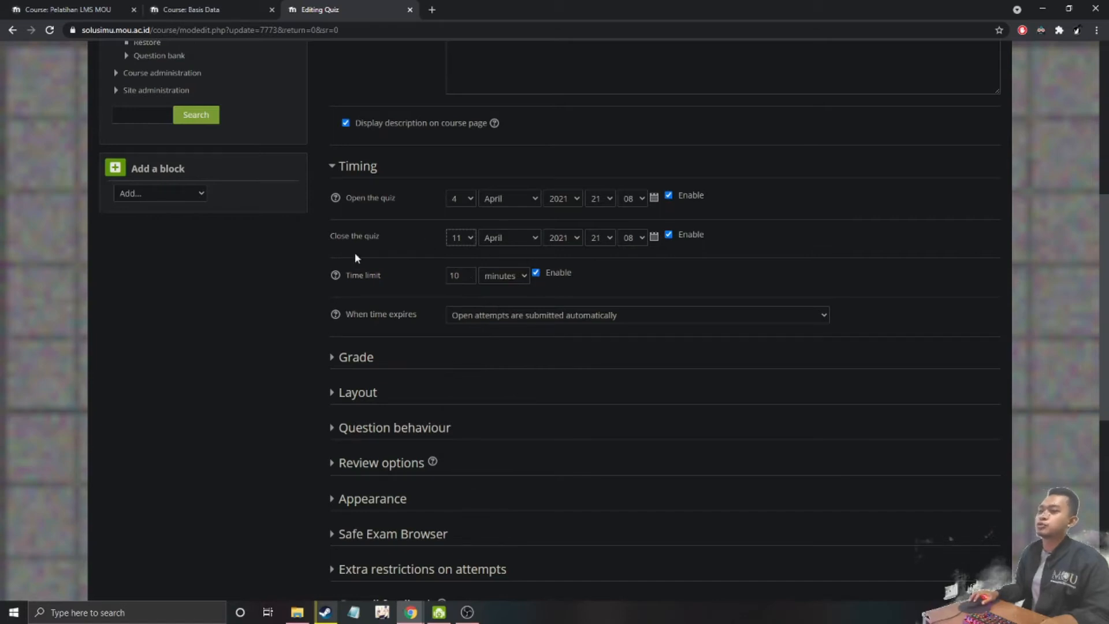
# Review the timing, description and access restriction of Quiz 2, then save its settings and return to the course
pyautogui.scroll(-8, 262, 399)
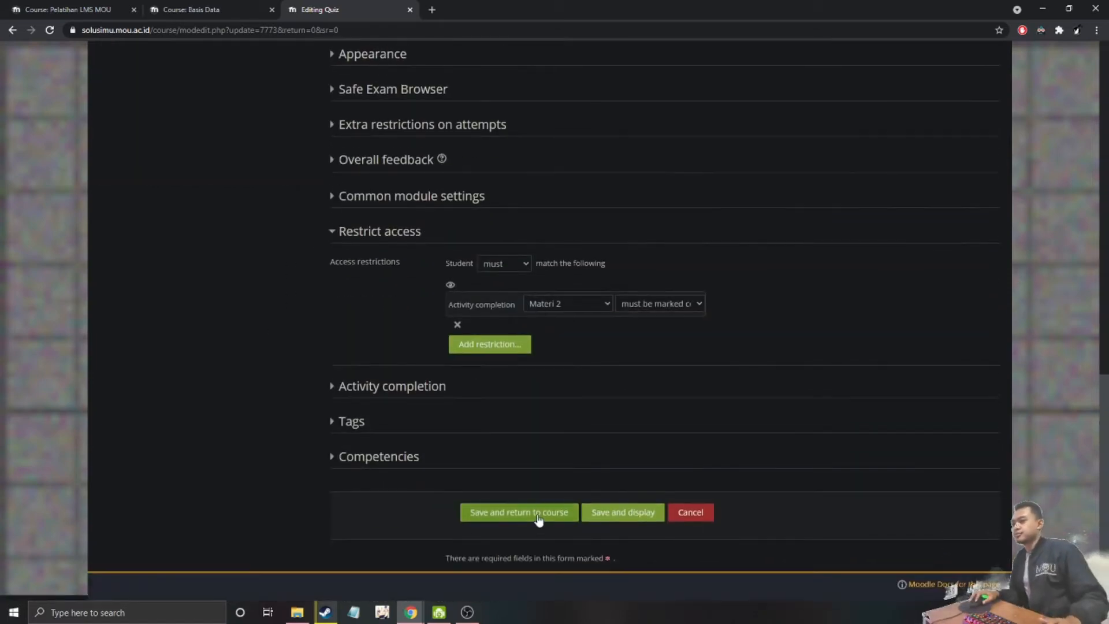
pyautogui.scroll(8, 332, 438)
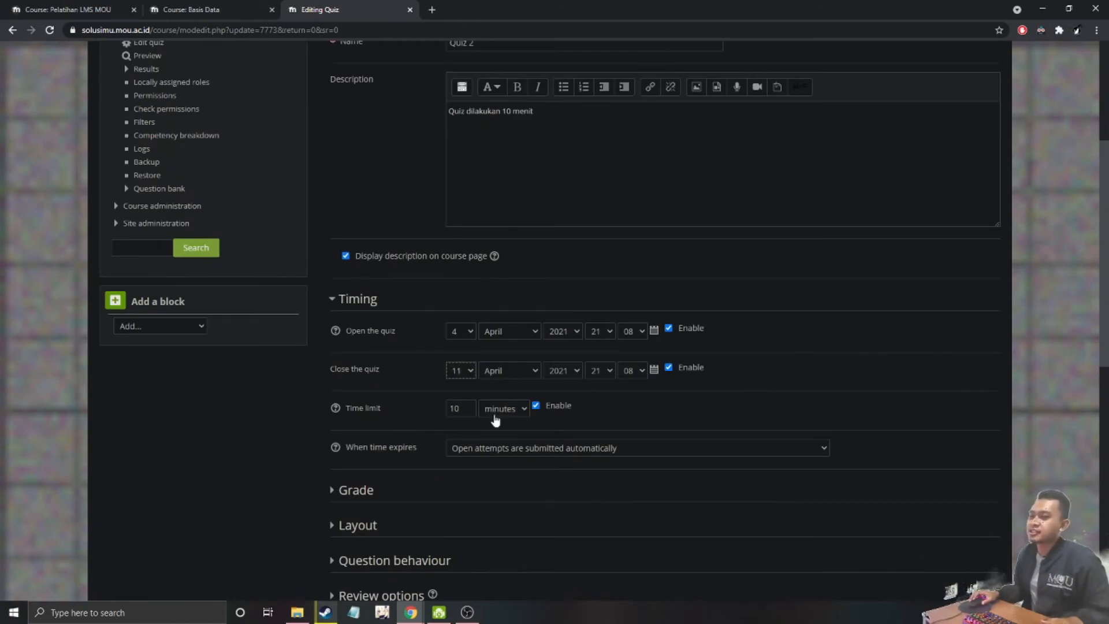
pyautogui.scroll(3, 495, 420)
pyautogui.scroll(-10, 455, 481)
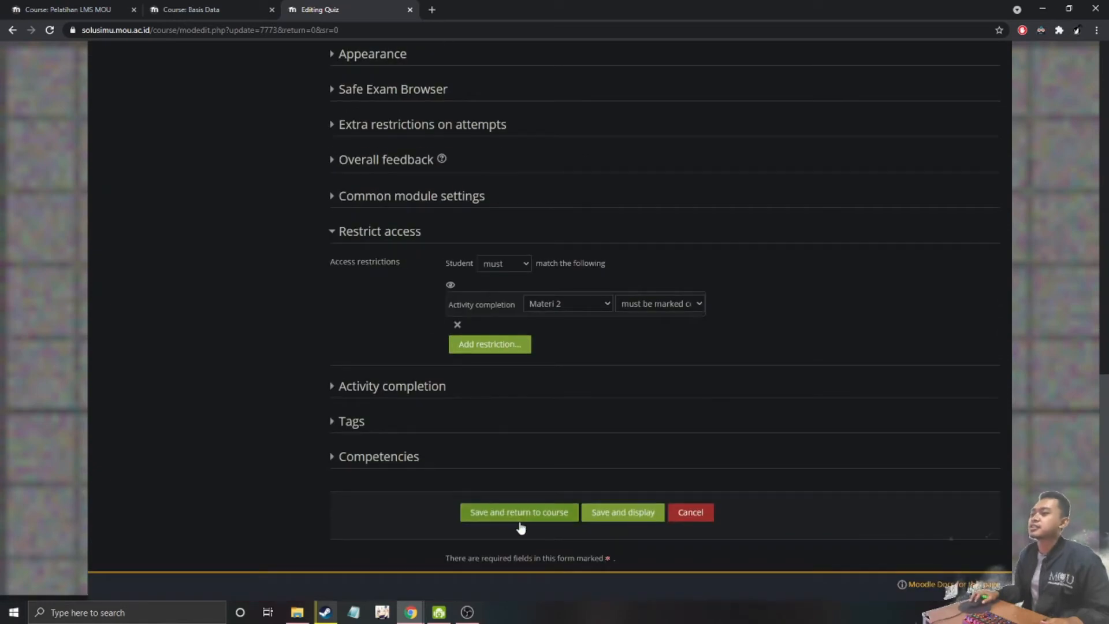
pyautogui.scroll(10, 521, 519)
pyautogui.moveTo(563, 369); pyautogui.dragTo(411, 359)
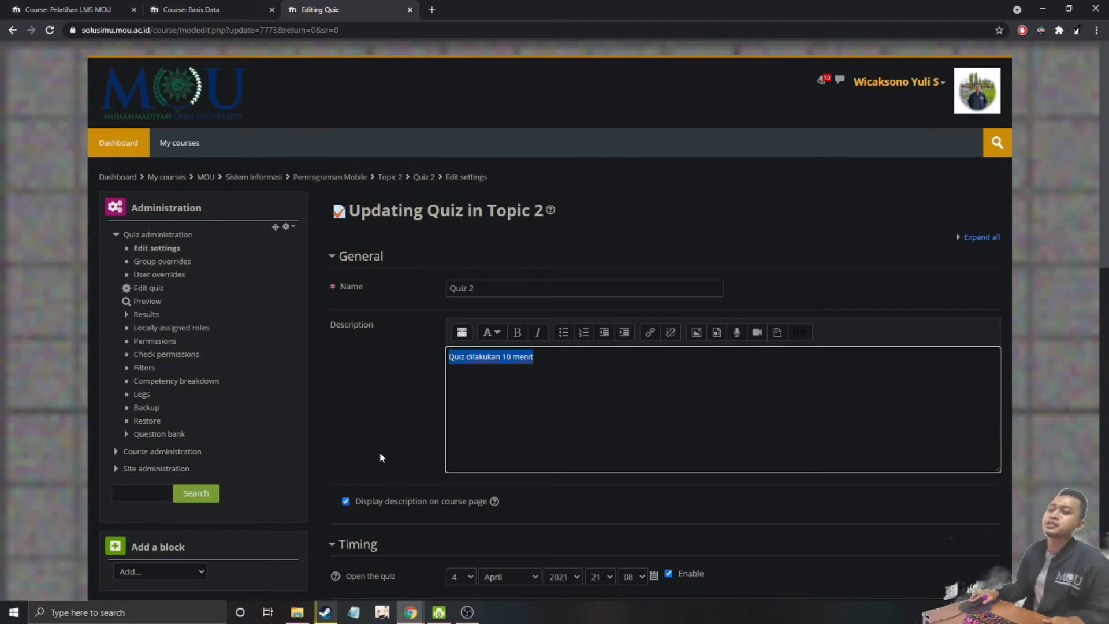
pyautogui.scroll(-10, 381, 459)
pyautogui.click(540, 514)
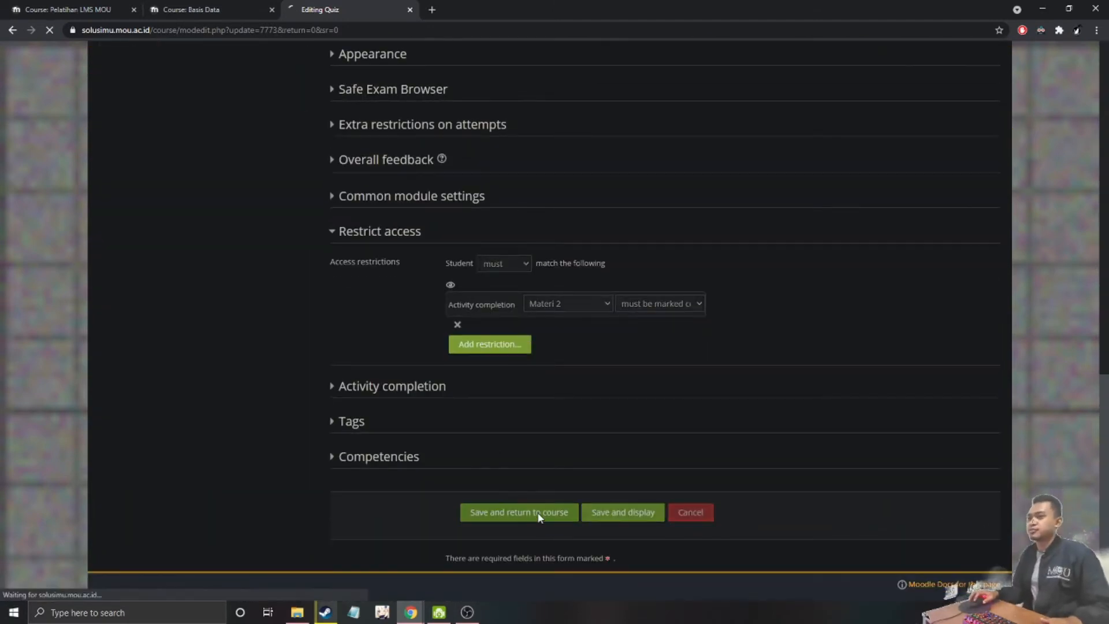
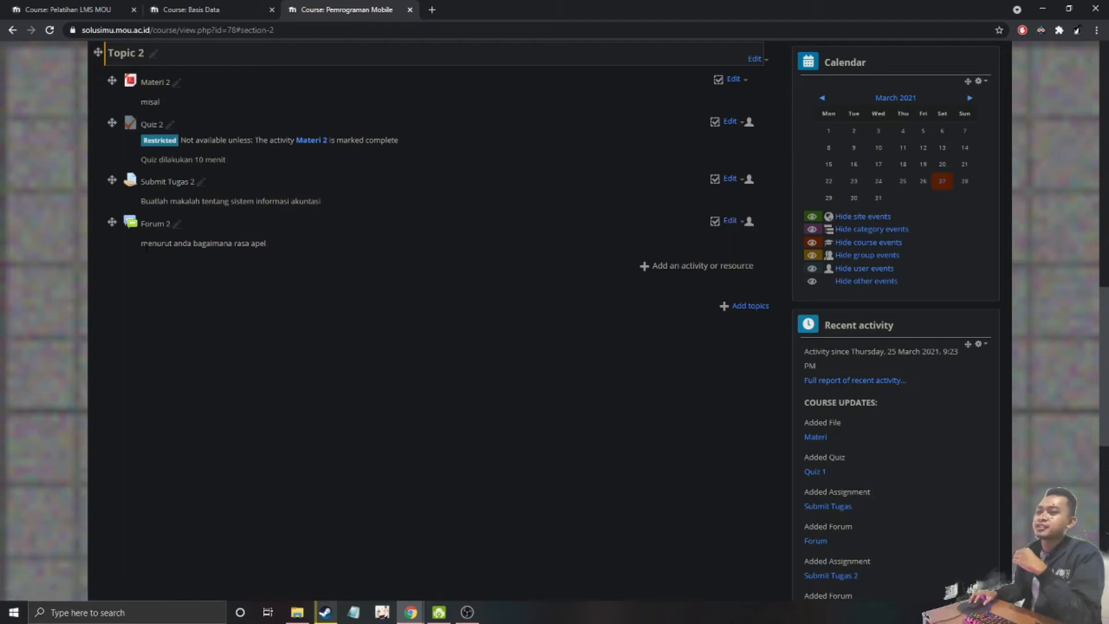
# Change the Forum 2 description to "menurut anda bagaimana rasa jeruk" and save, returning to the course
pyautogui.moveTo(147, 243); pyautogui.dragTo(264, 251)
pyautogui.moveTo(140, 245); pyautogui.dragTo(283, 250)
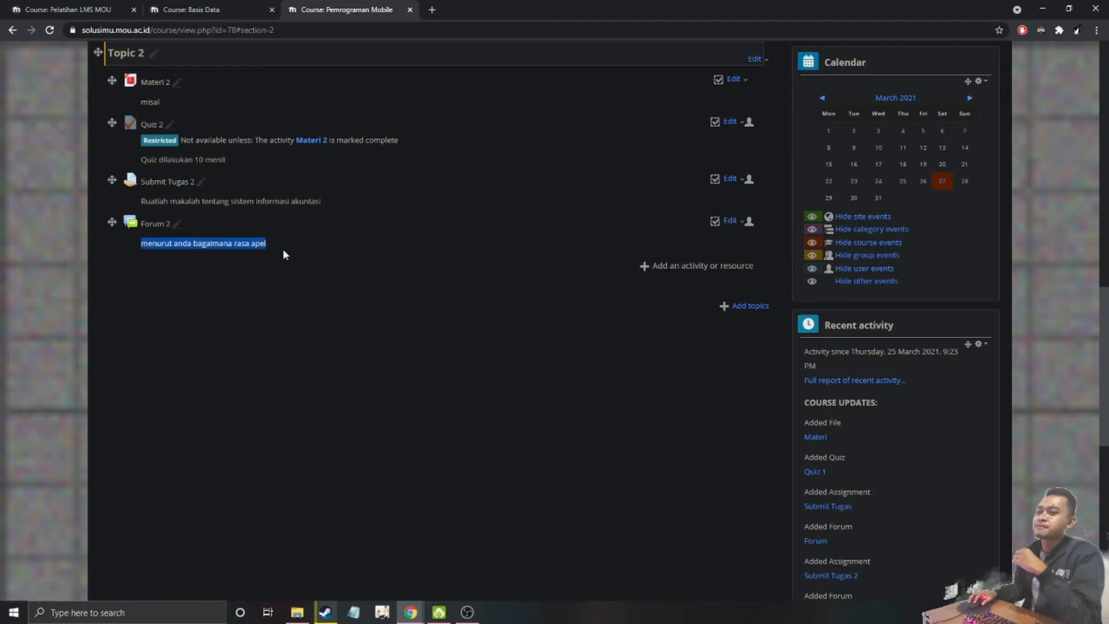
pyautogui.click(742, 222)
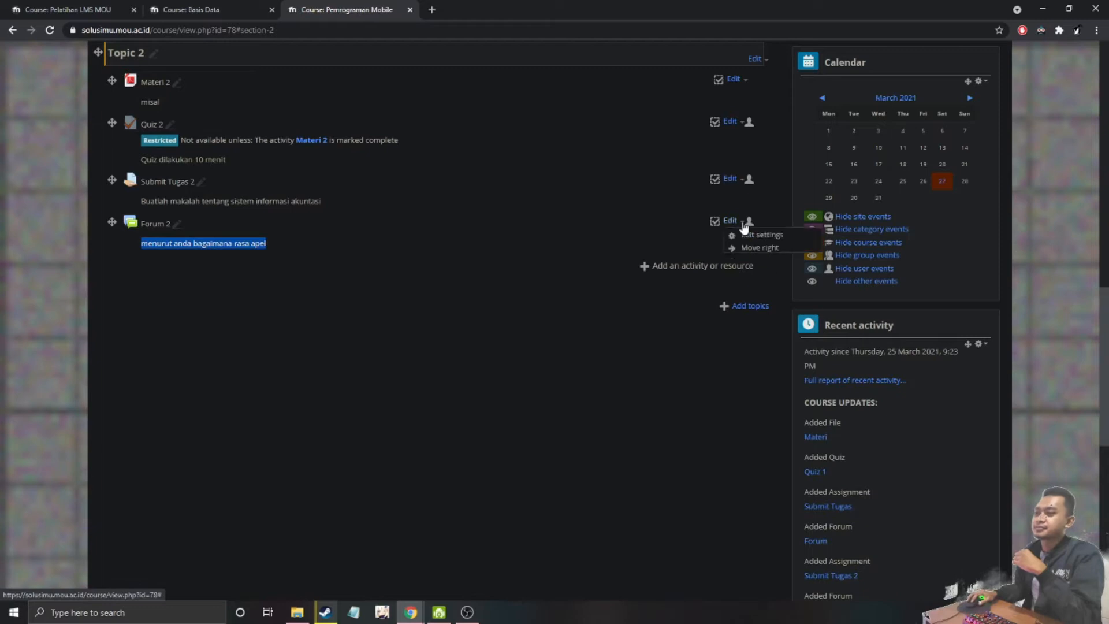
pyautogui.click(756, 247)
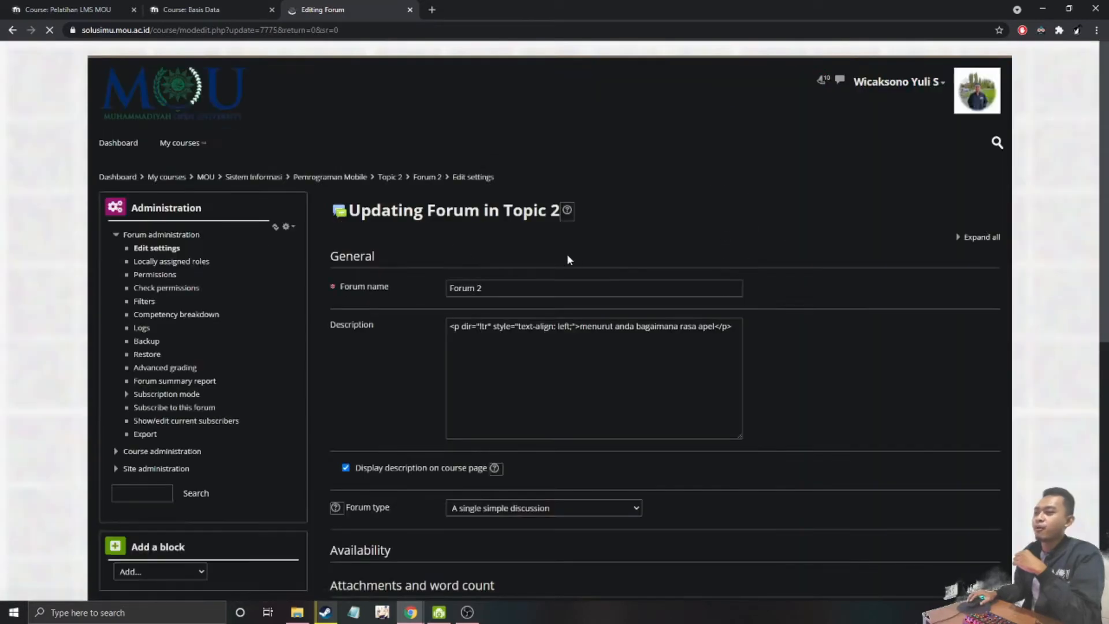
pyautogui.click(595, 362)
pyautogui.hotkey('ctrl', 'shift', 'Left')
pyautogui.write('jeruk')
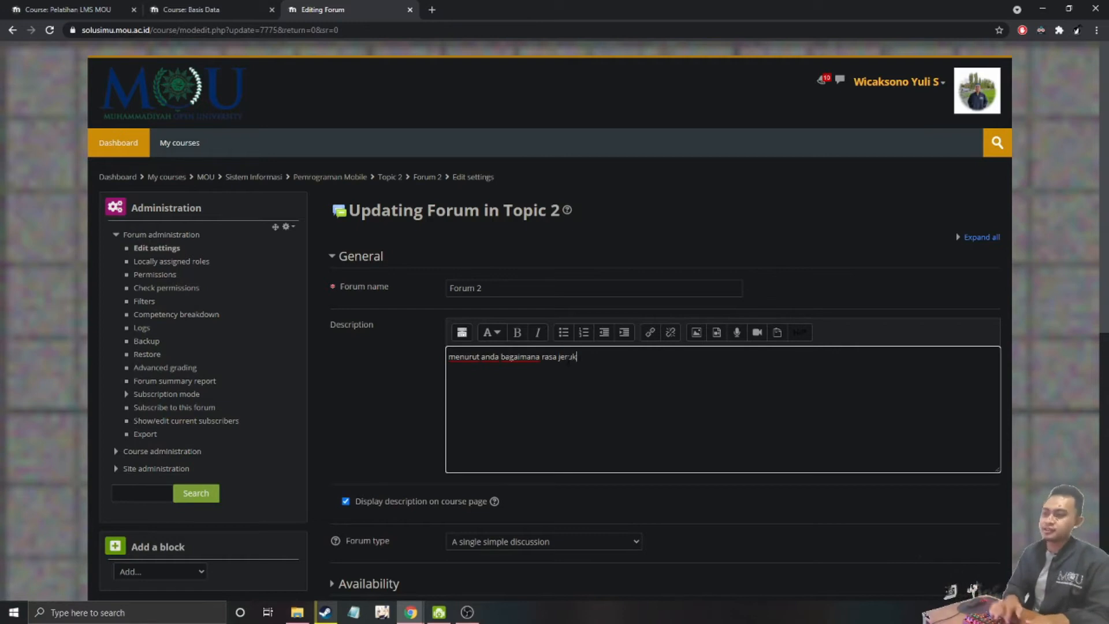
pyautogui.scroll(-9, 530, 381)
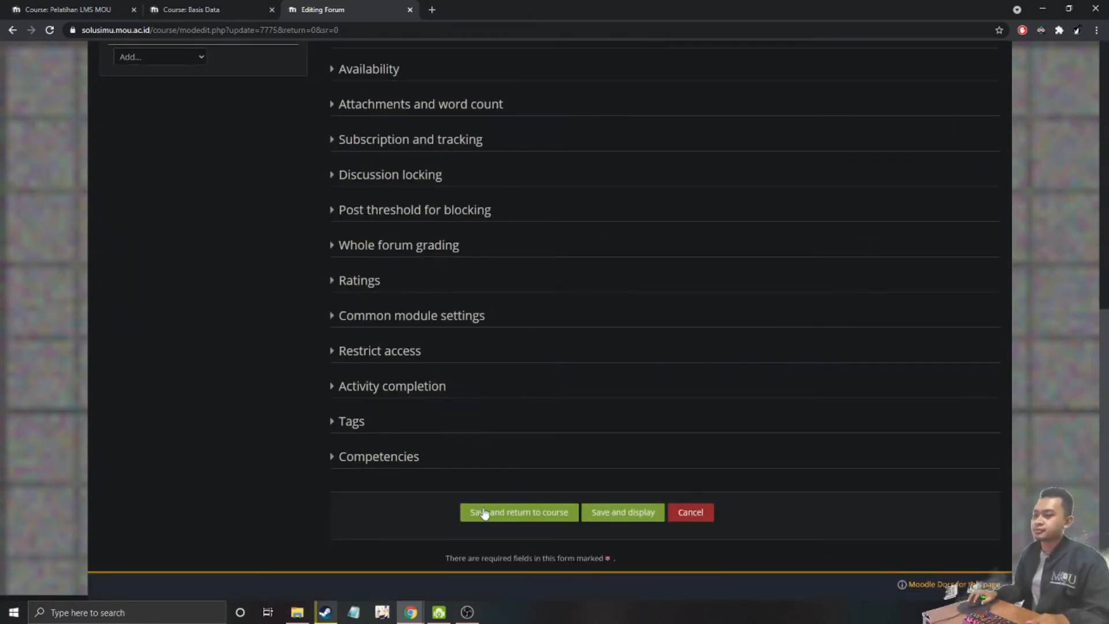
pyautogui.click(484, 513)
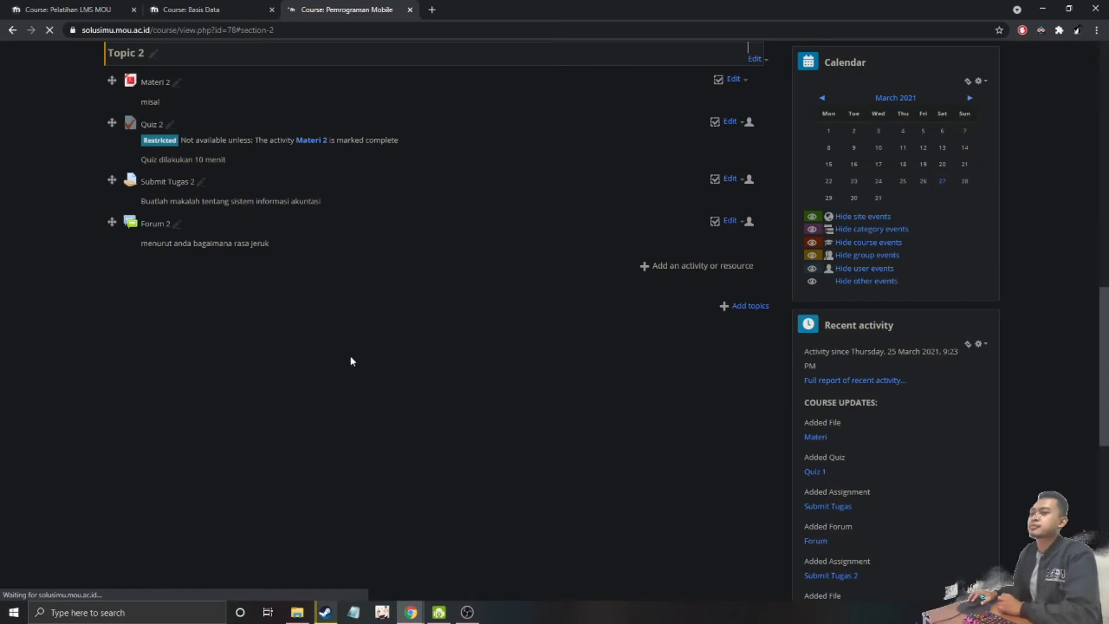
# In the settings of Submit Tugas 2, change the description to "Buatlah makalah tentang sistem informasi manajemen"
pyautogui.click(743, 184)
pyautogui.click(761, 192)
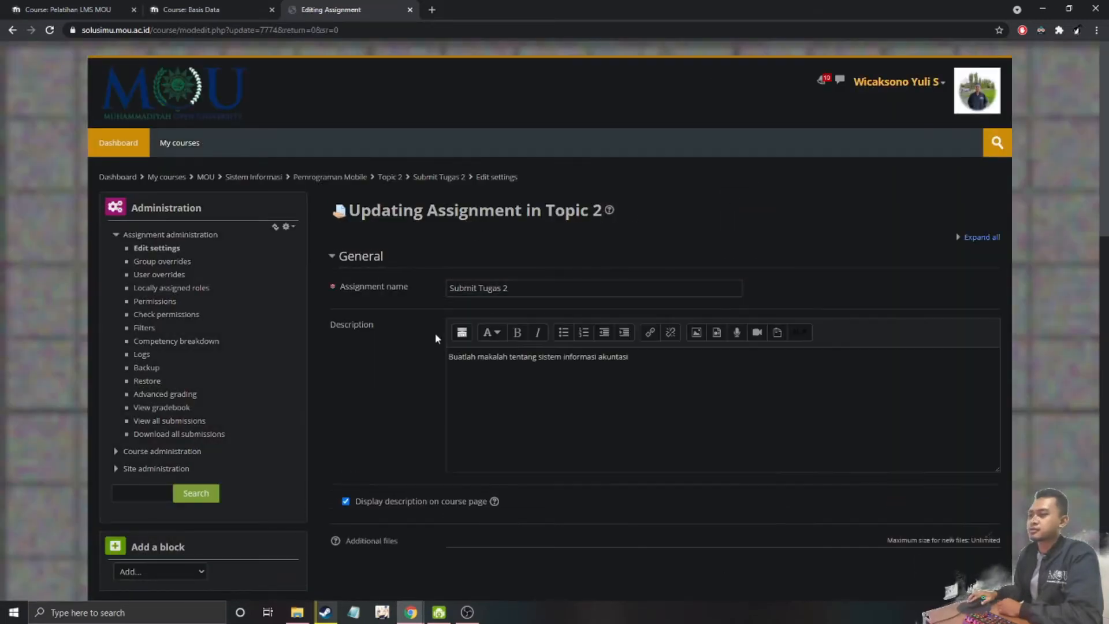
pyautogui.scroll(-2, 585, 304)
pyautogui.doubleClick(612, 240)
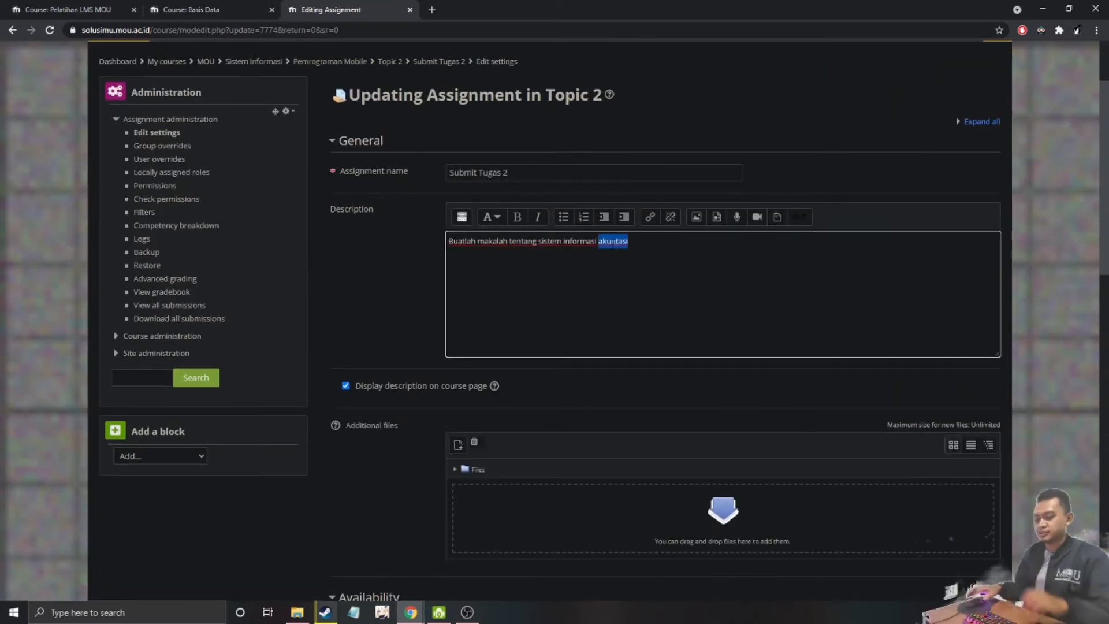
pyautogui.write('manajemen')
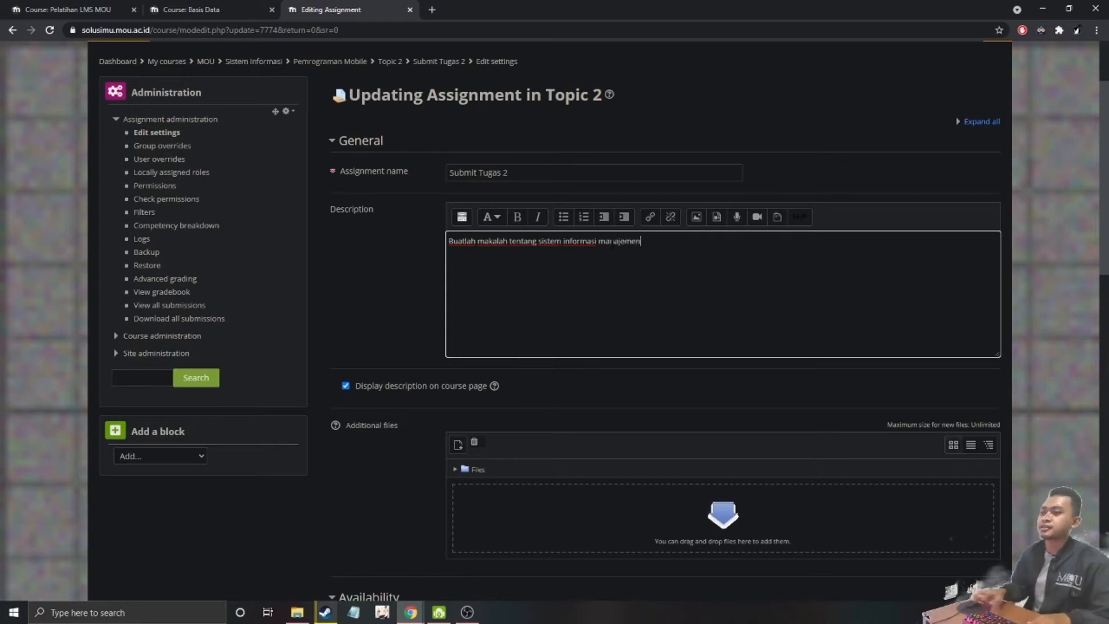
# Set Submit Tugas 2 to allow submissions from 4 April 2021, make it due 11 April 2021, and disable the cut-off date
pyautogui.scroll(-1, 597, 286)
pyautogui.scroll(-3, 597, 286)
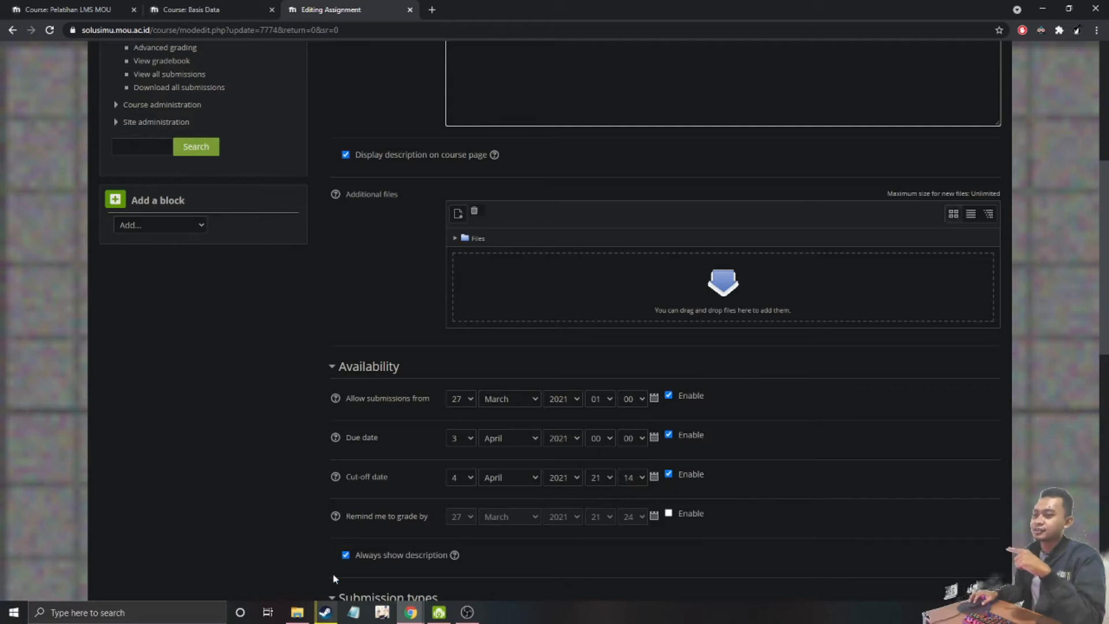
pyautogui.scroll(-2, 231, 443)
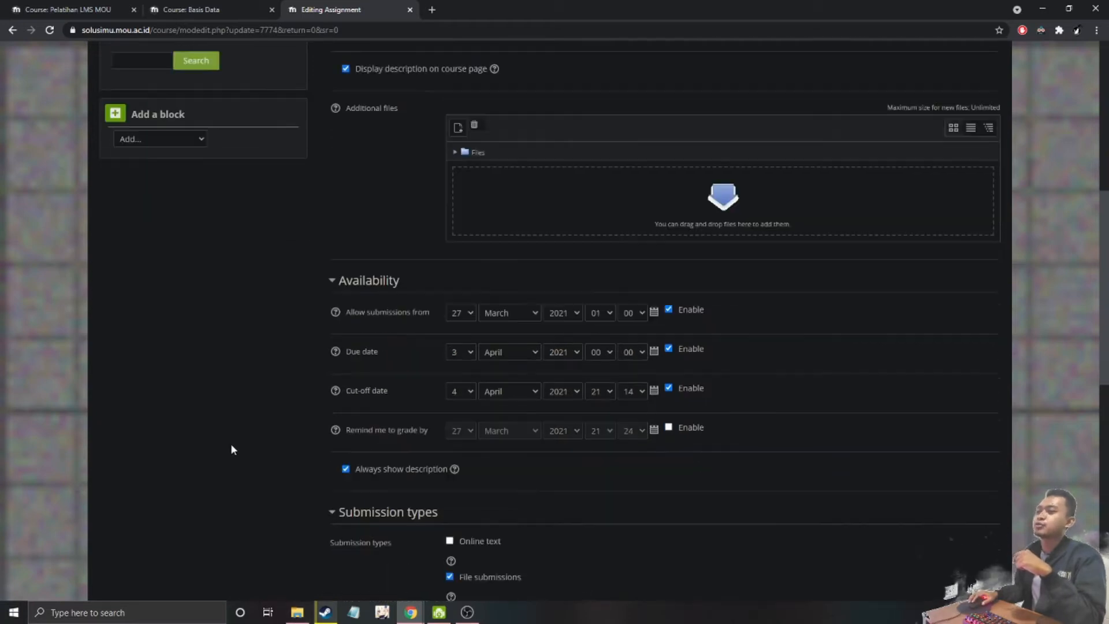
pyautogui.click(469, 284)
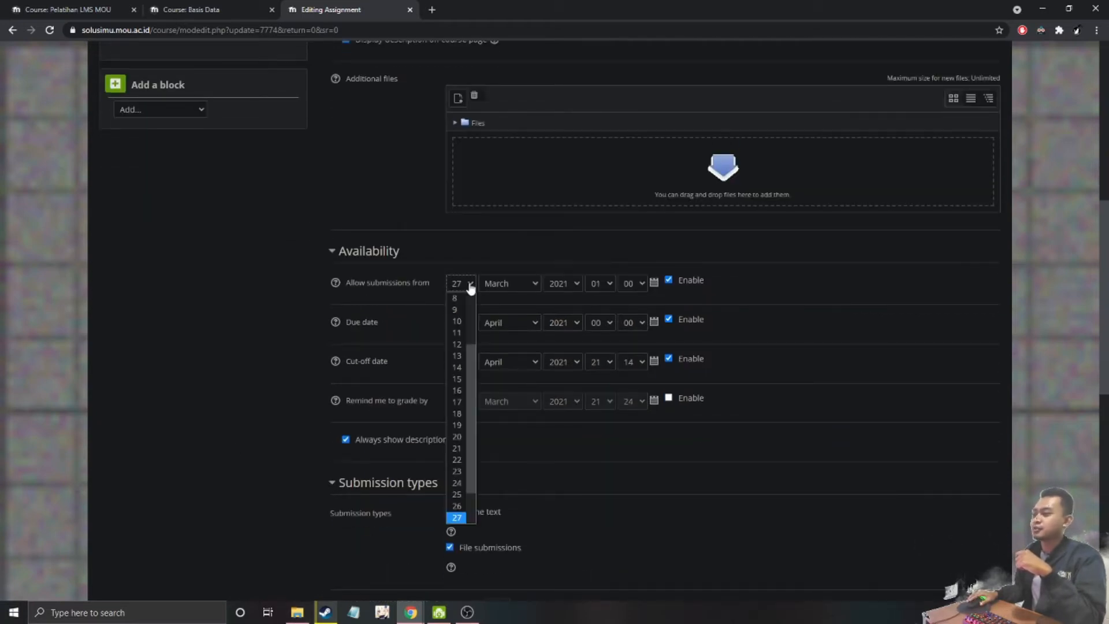
pyautogui.scroll(3, 465, 326)
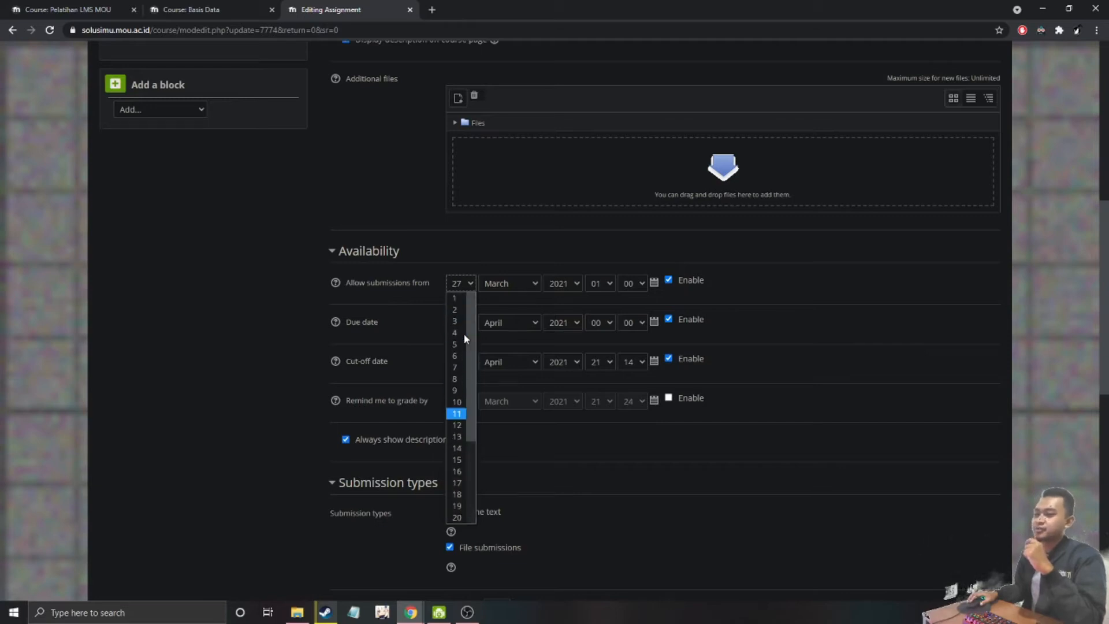
pyautogui.click(459, 333)
pyautogui.click(527, 285)
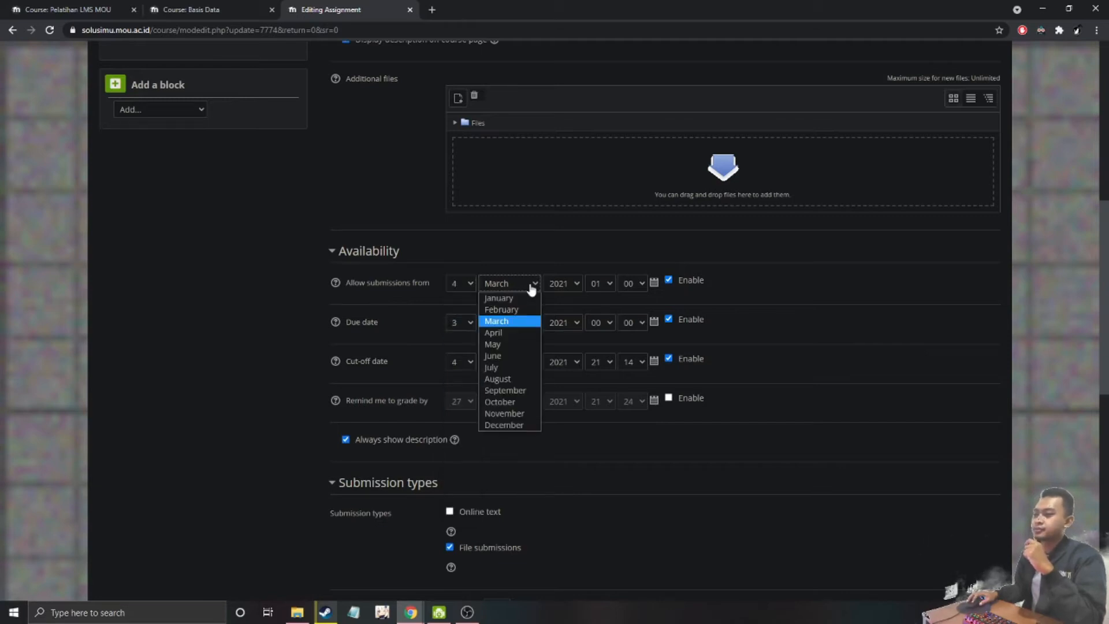
pyautogui.click(515, 331)
pyautogui.click(471, 323)
pyautogui.click(461, 453)
pyautogui.click(669, 358)
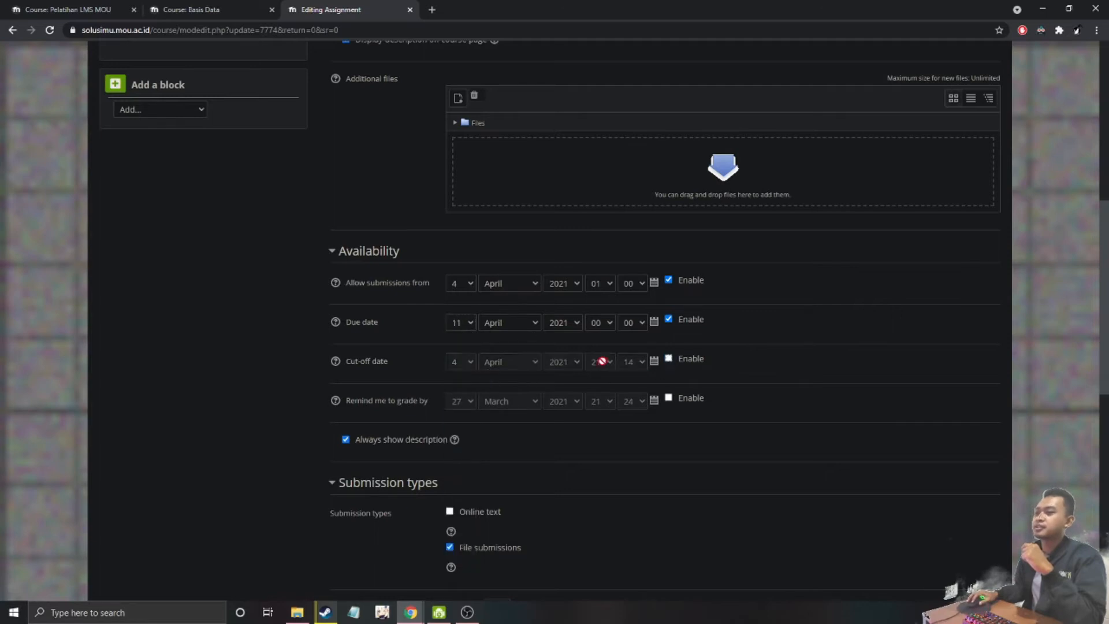
pyautogui.click(604, 285)
pyautogui.click(604, 289)
# Check the activity completion settings of Submit Tugas 2 and save the assignment, returning to the course
pyautogui.scroll(-9, 300, 431)
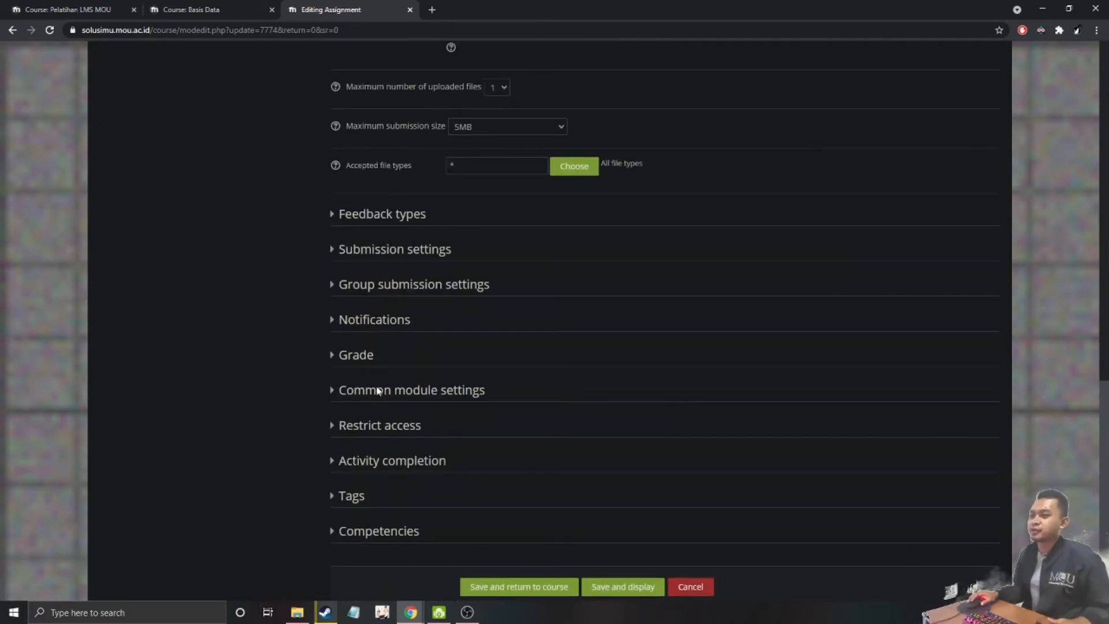
pyautogui.click(332, 461)
pyautogui.scroll(-4, 332, 465)
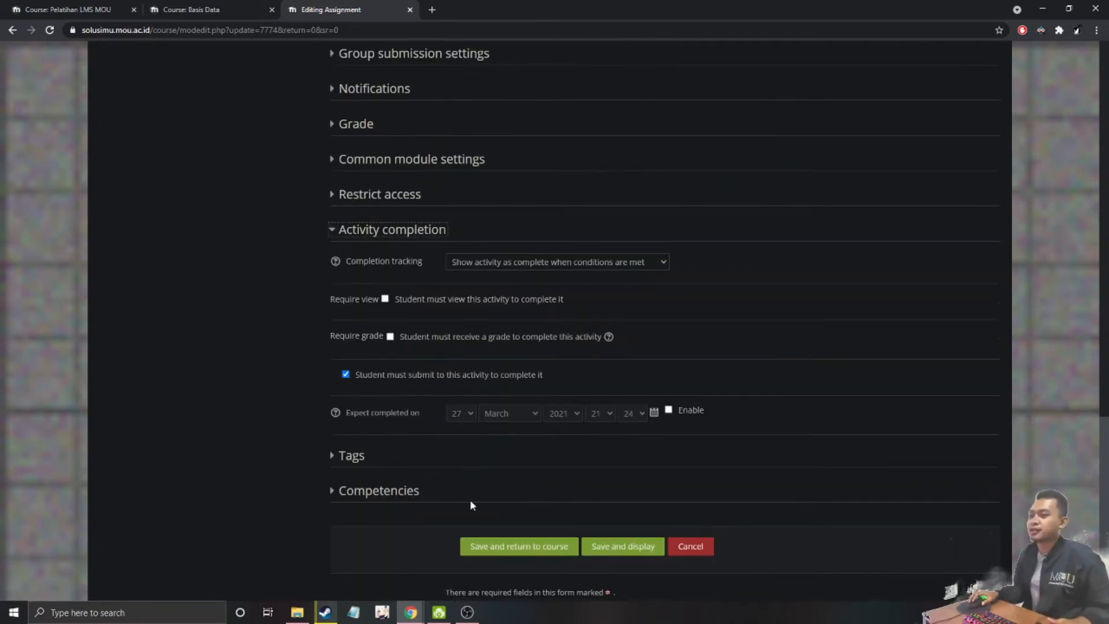
pyautogui.click(518, 546)
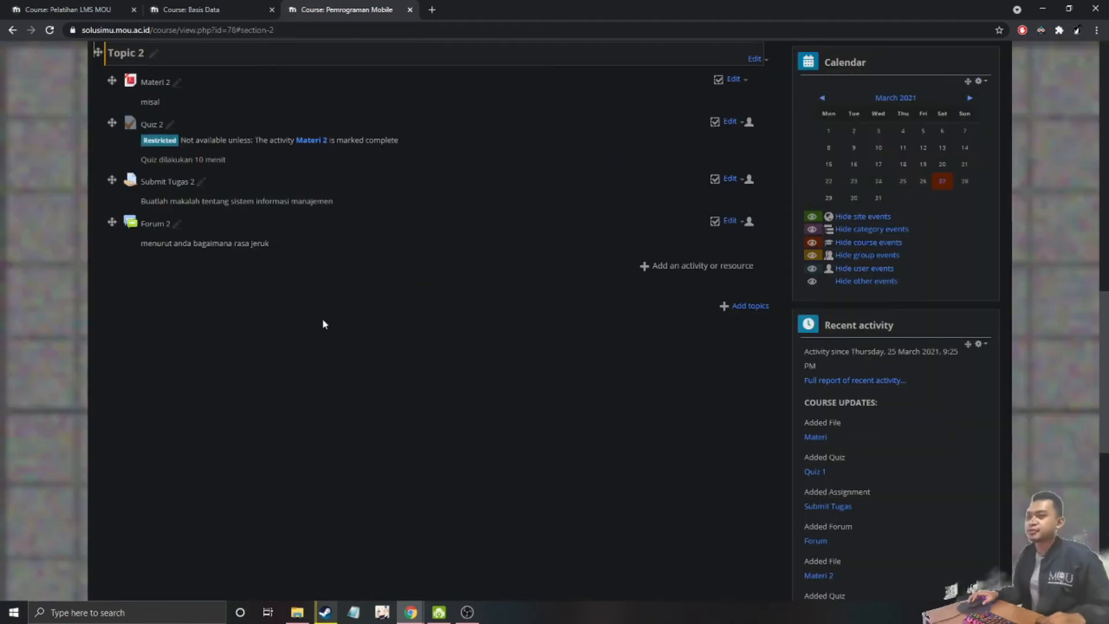
# Open the Topic 2 section for editing and add a date restriction to its access settings
pyautogui.scroll(6, 324, 323)
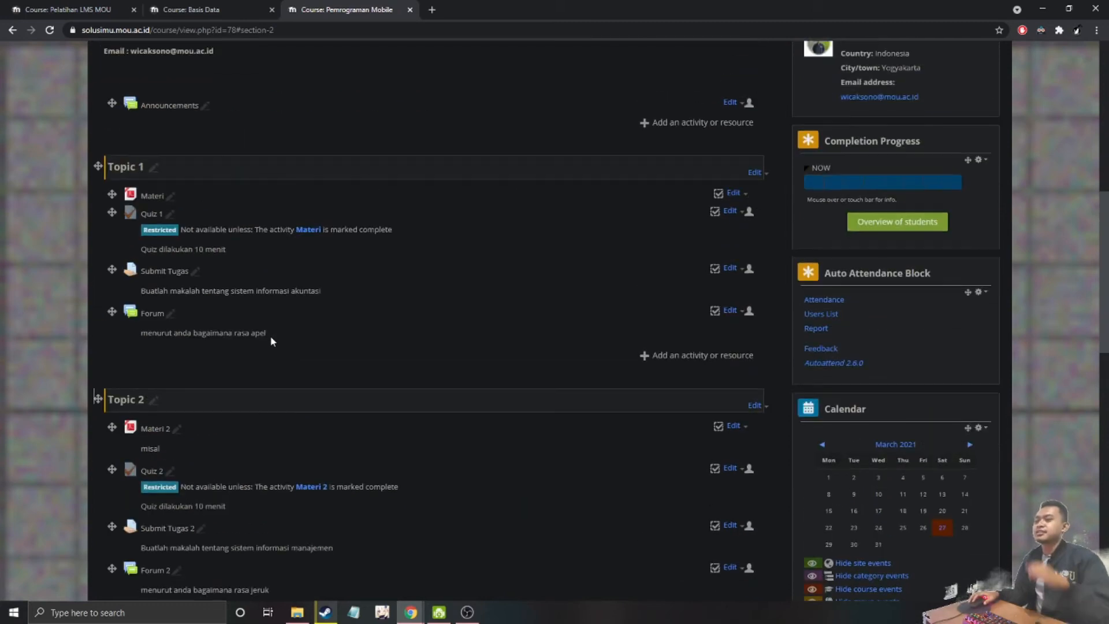
pyautogui.scroll(4, 271, 341)
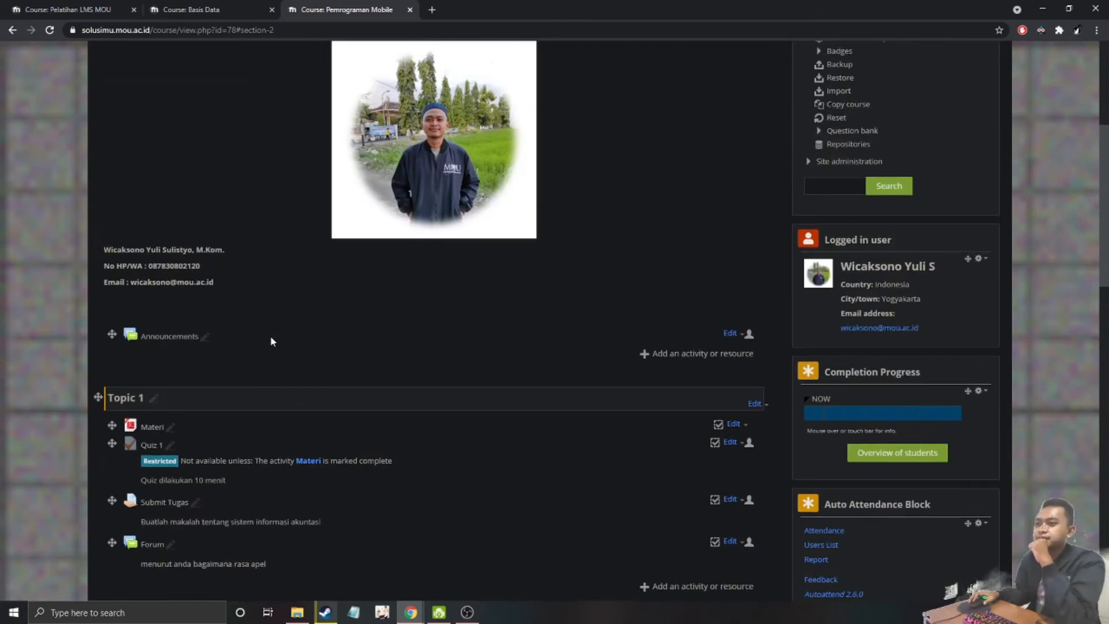
pyautogui.scroll(-5, 270, 341)
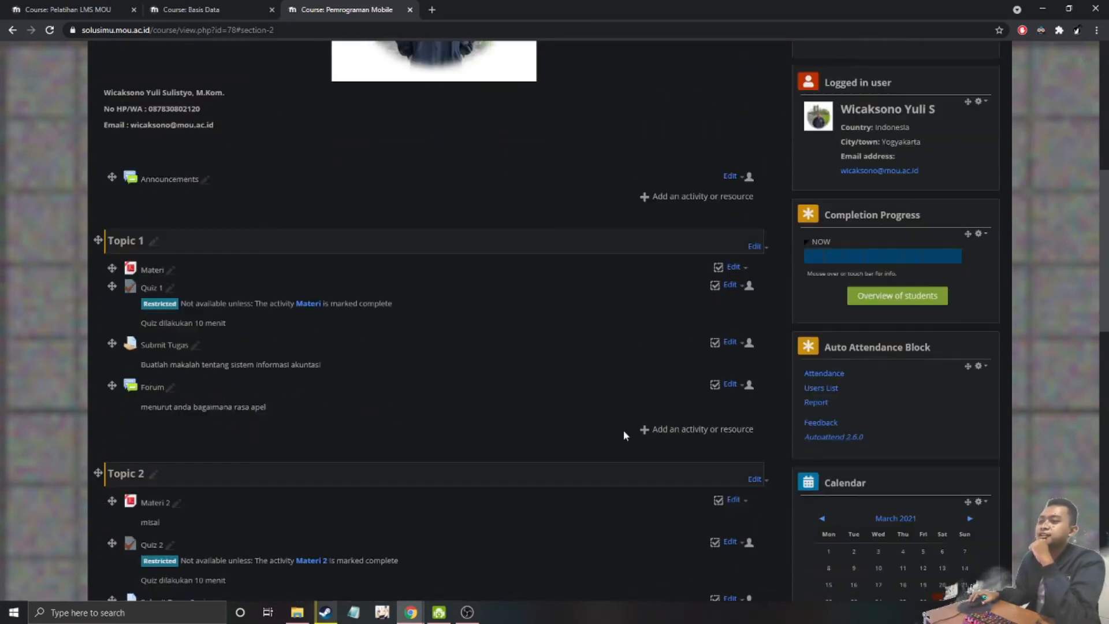
pyautogui.click(755, 347)
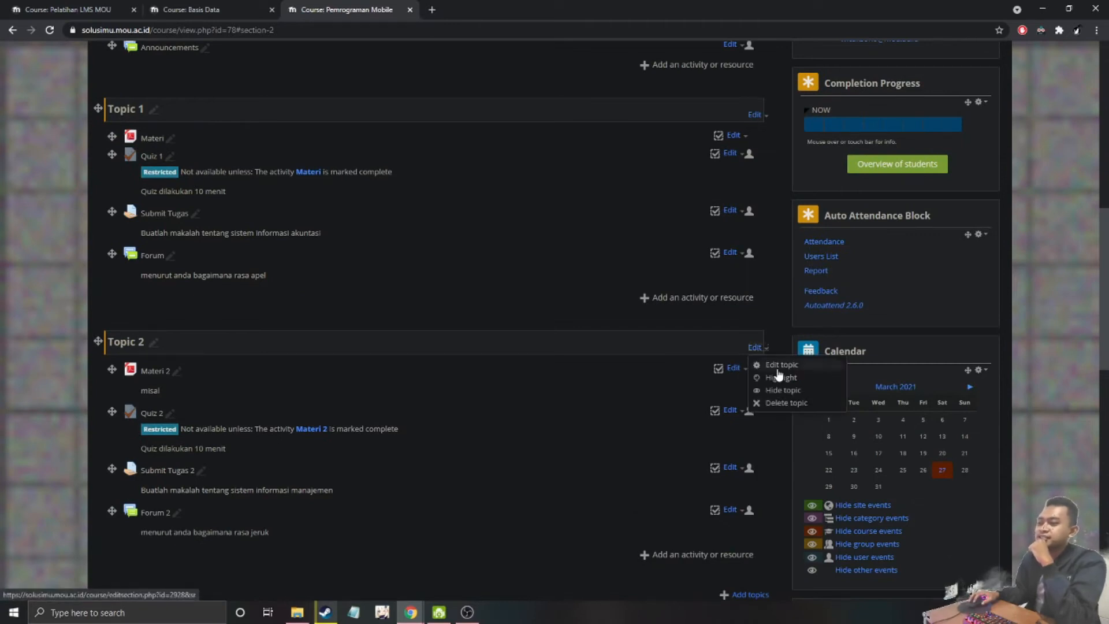
pyautogui.click(778, 369)
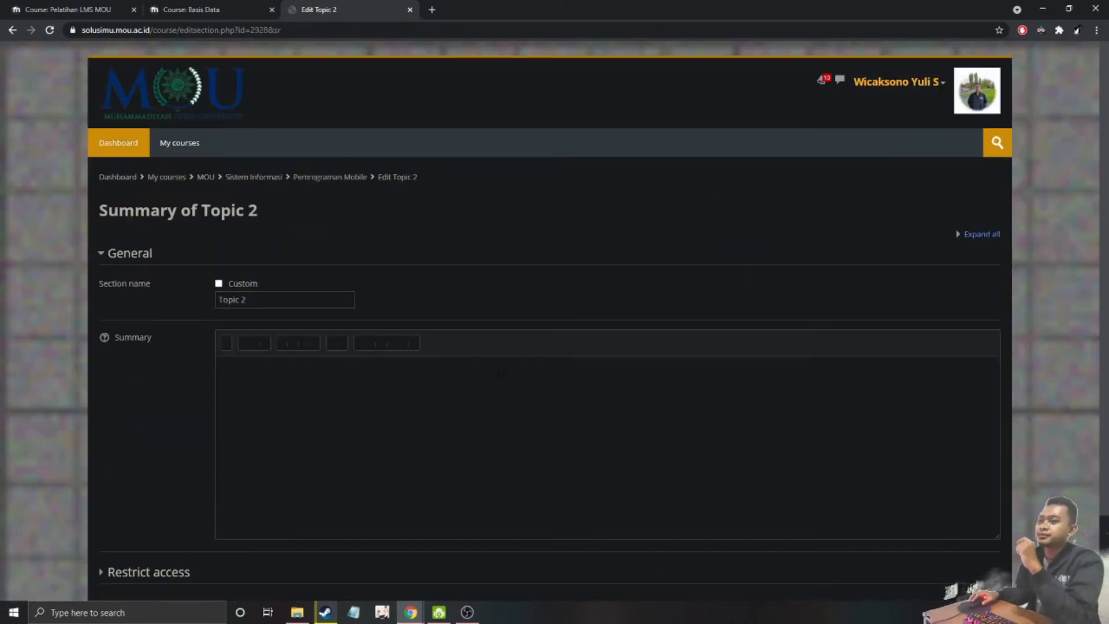
pyautogui.scroll(-1, 94, 470)
pyautogui.click(99, 470)
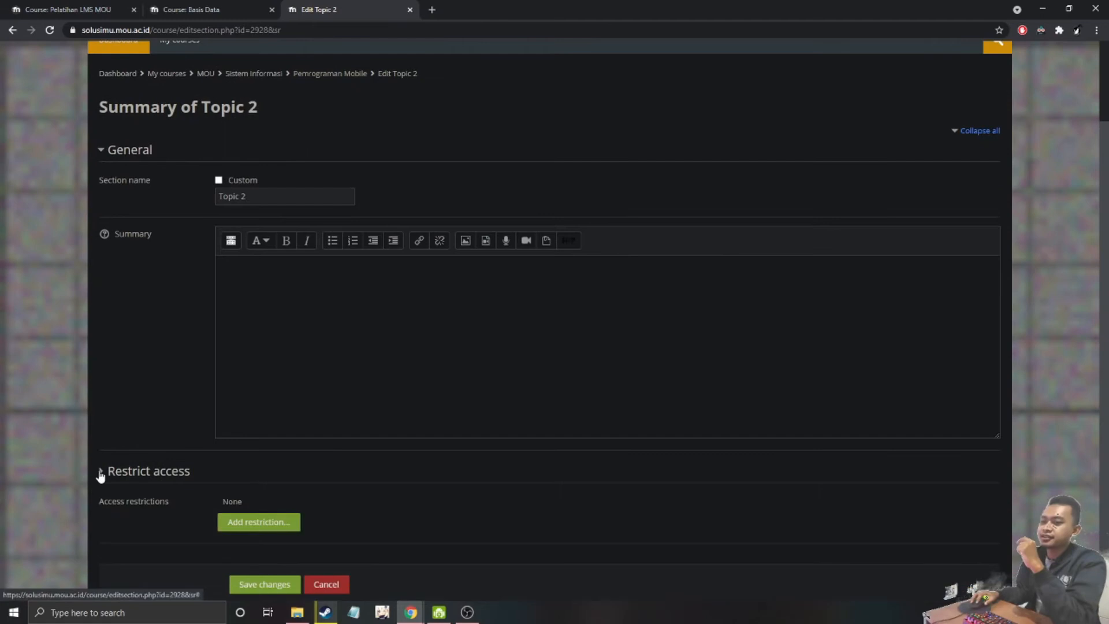
pyautogui.scroll(-1, 256, 473)
pyautogui.click(256, 466)
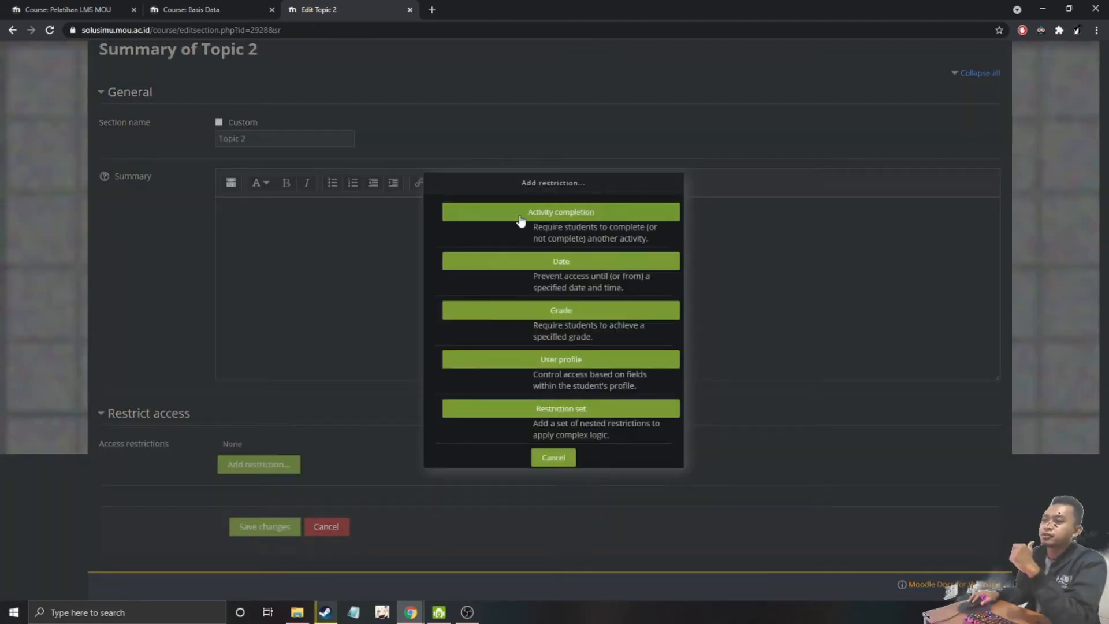
pyautogui.click(529, 264)
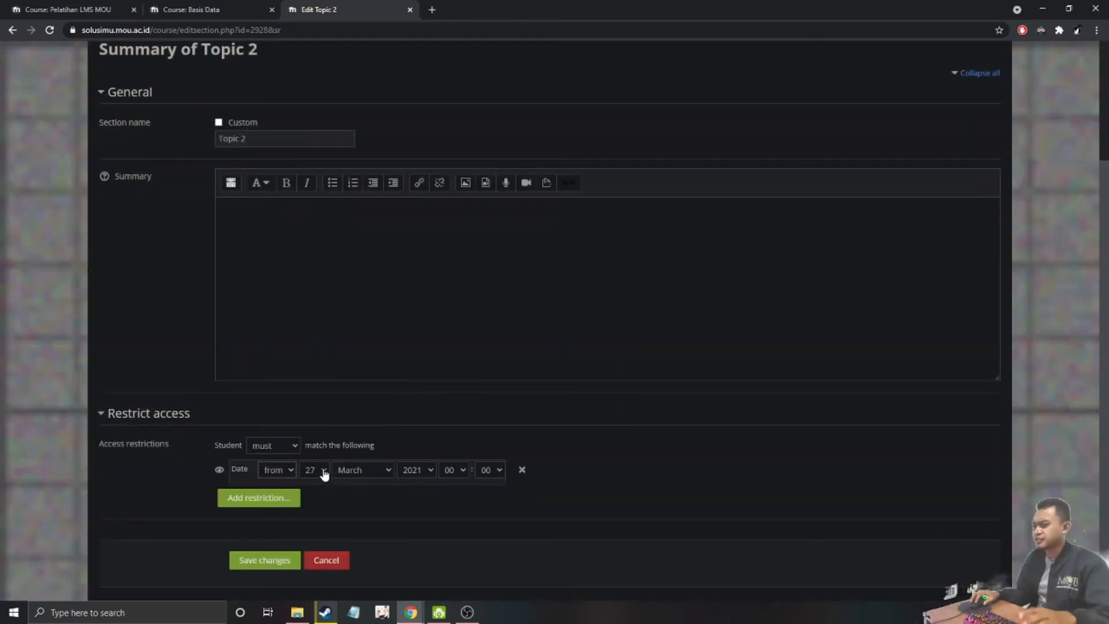
# Set Topic 2's date restriction to allow access from 3 April 2021 and save the section
pyautogui.click(324, 474)
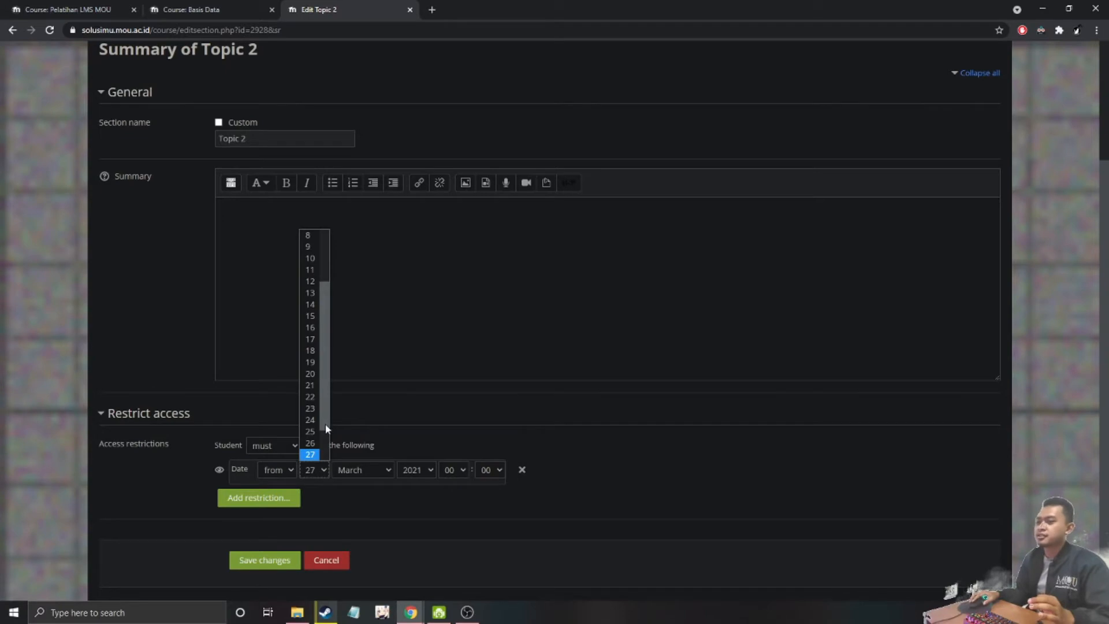
pyautogui.scroll(3, 321, 424)
pyautogui.click(309, 258)
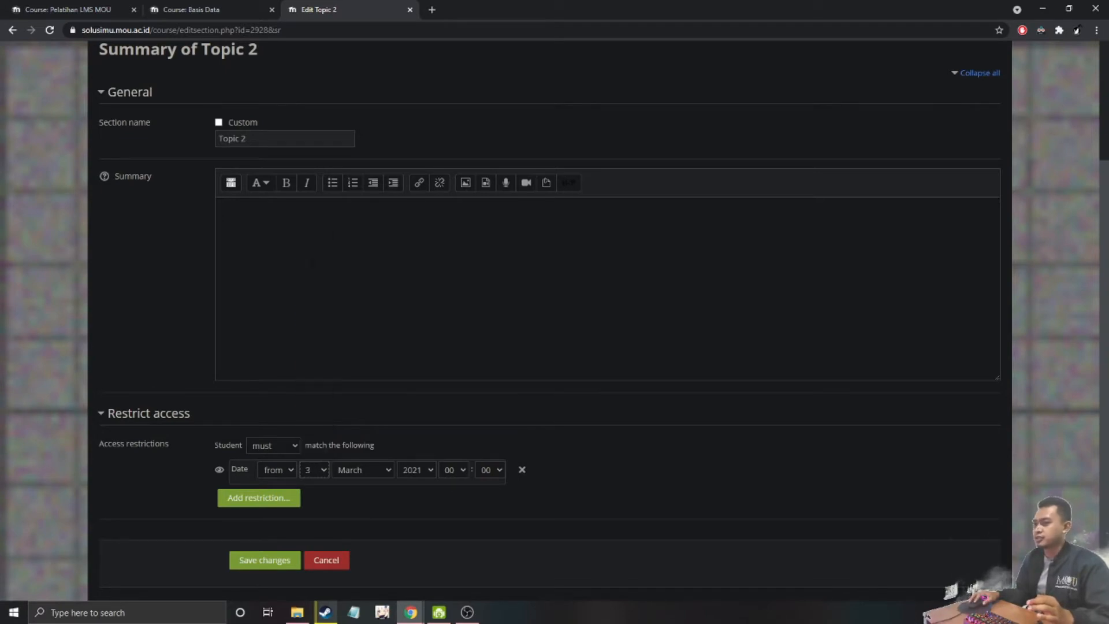
pyautogui.click(386, 473)
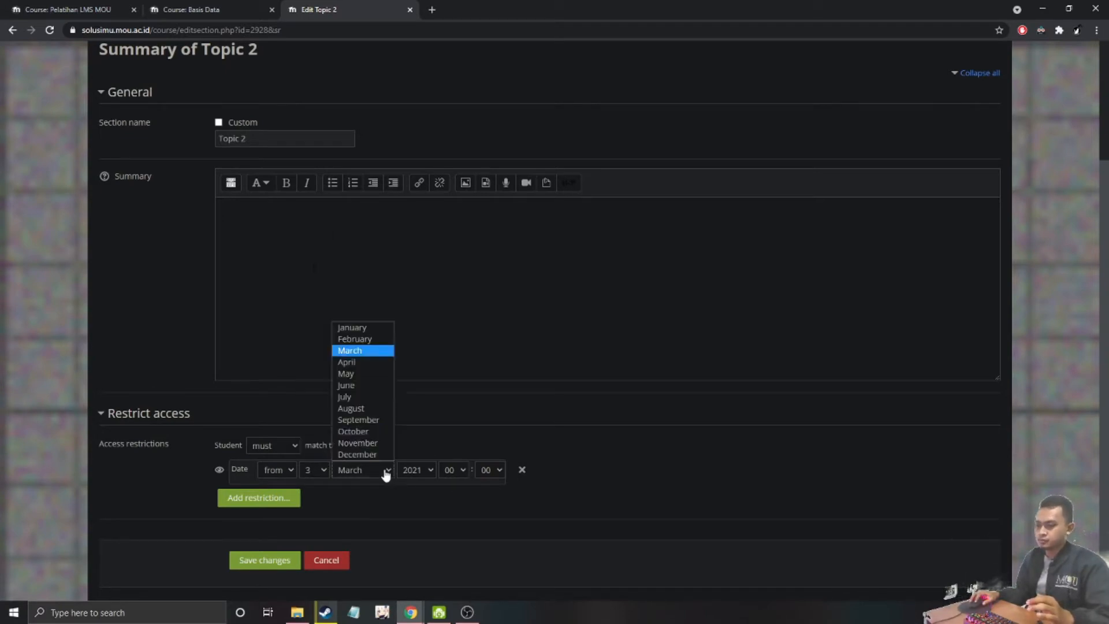
pyautogui.click(359, 363)
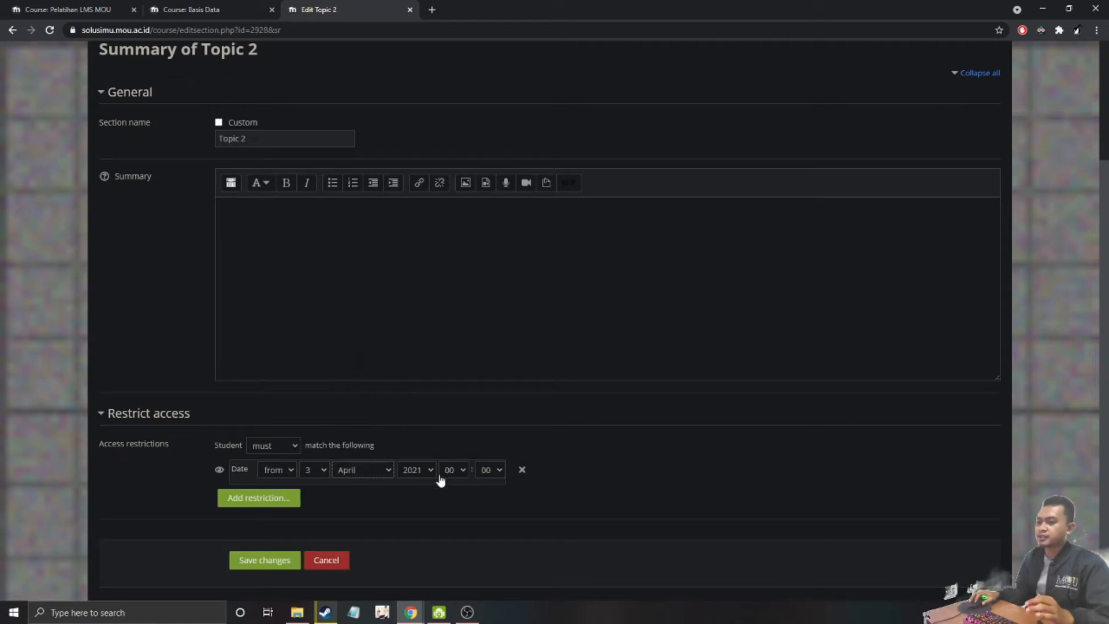
pyautogui.click(269, 561)
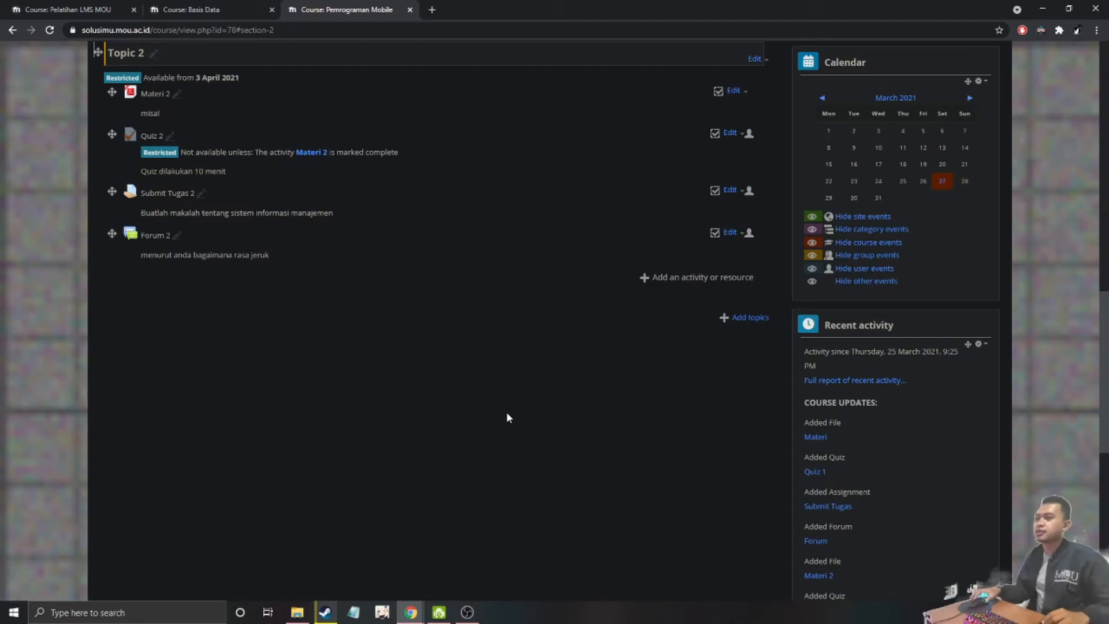
pyautogui.scroll(2, 635, 260)
pyautogui.click(766, 179)
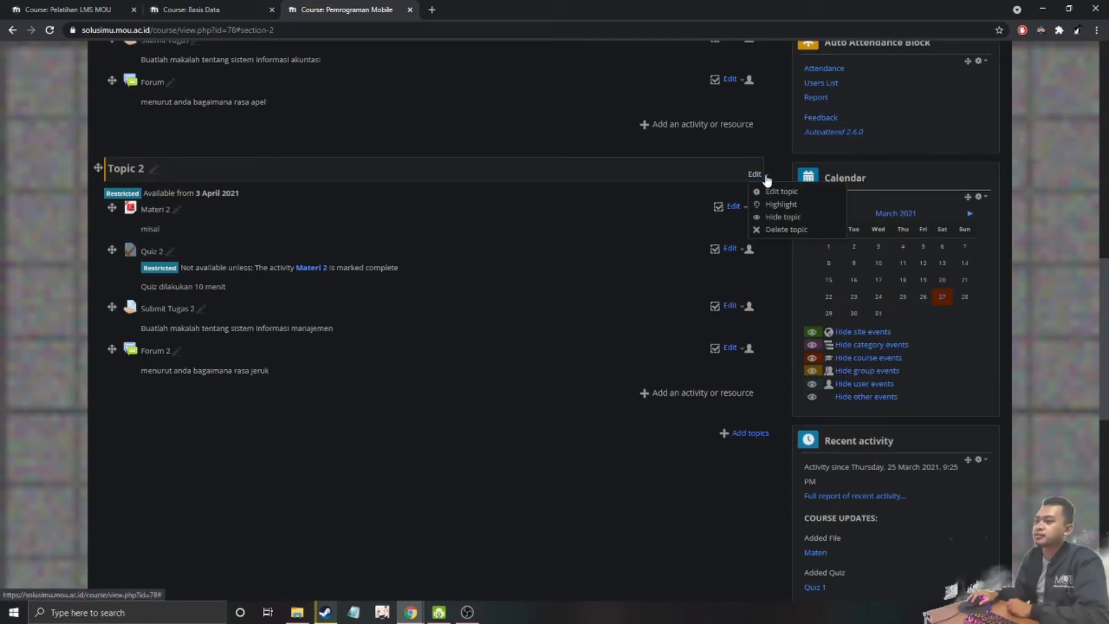
pyautogui.click(478, 458)
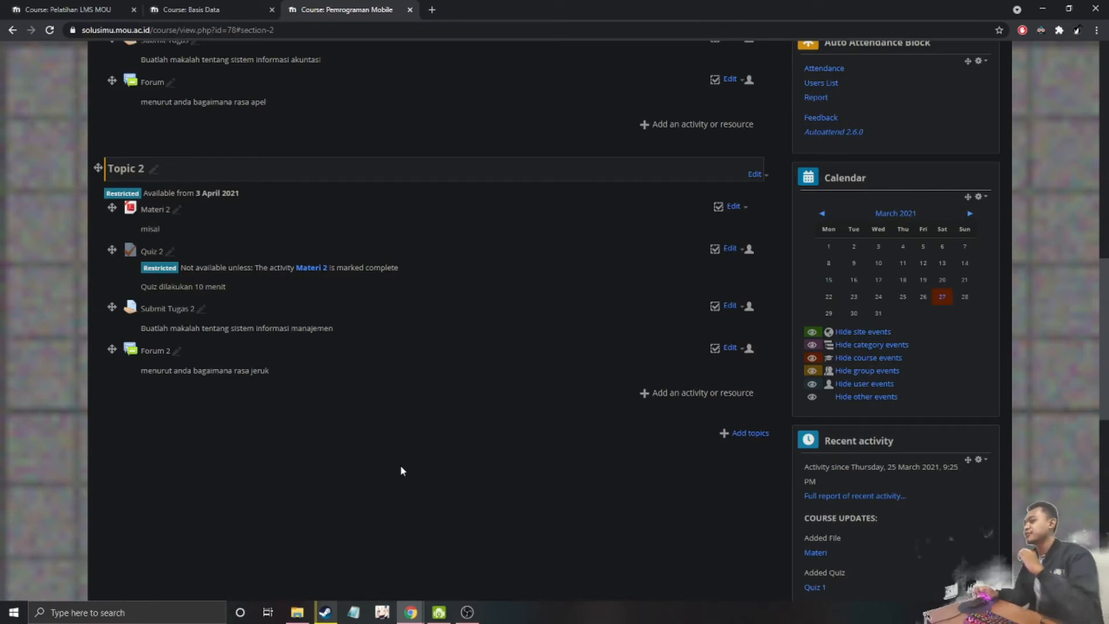
pyautogui.scroll(4, 402, 467)
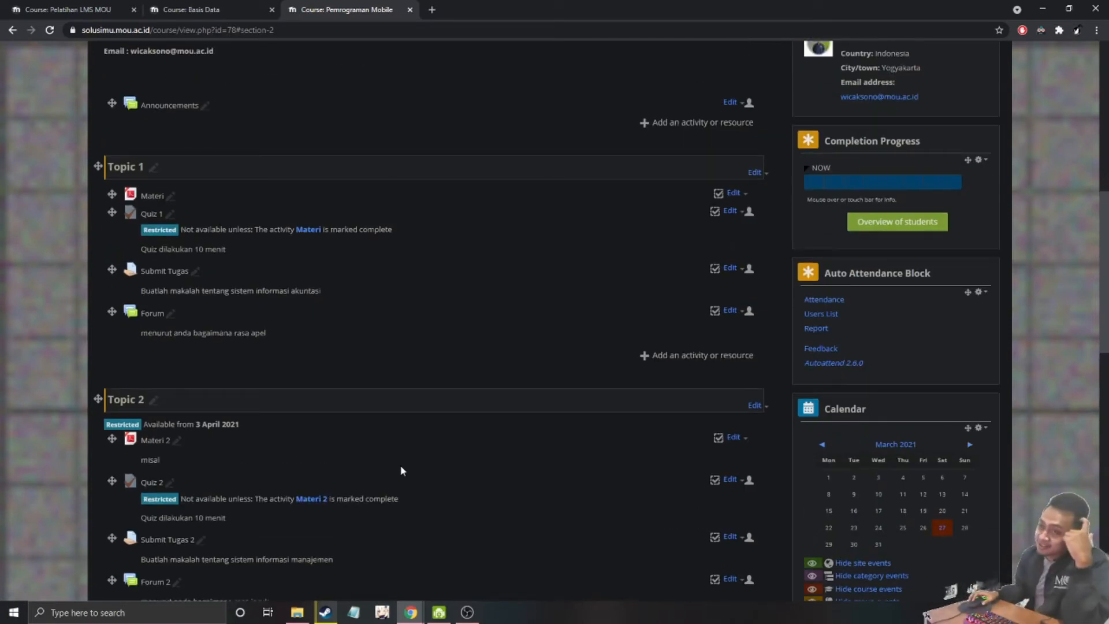
pyautogui.scroll(3, 402, 471)
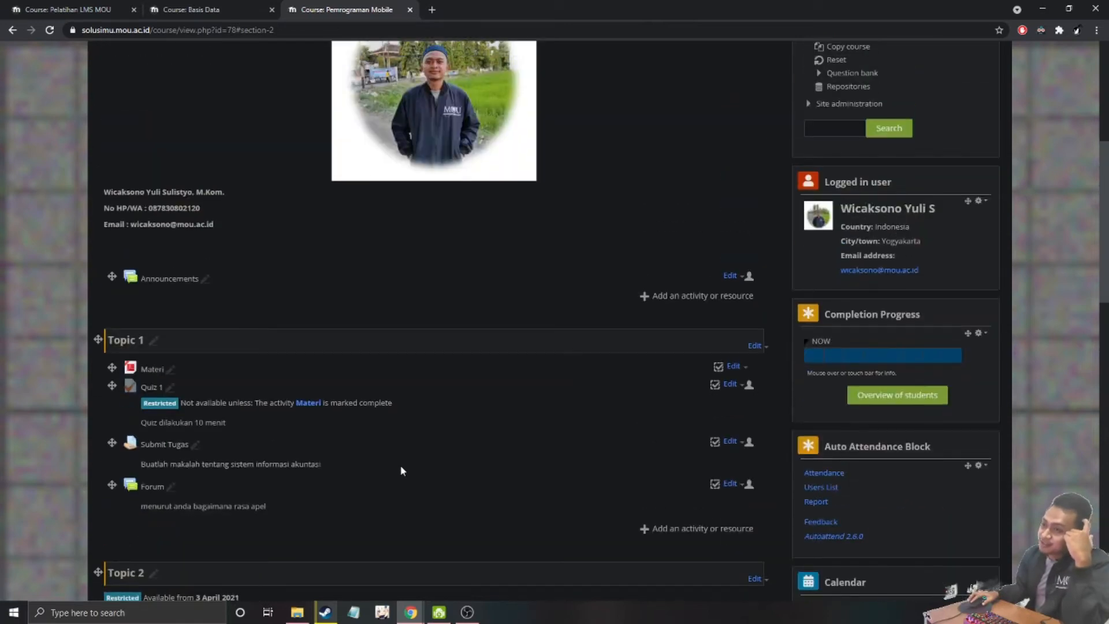
pyautogui.scroll(-3, 400, 465)
# Look through the Pelatihan LMS MOU course for its guides on quiz, assignment, manual attendance and forum settings
pyautogui.click(69, 10)
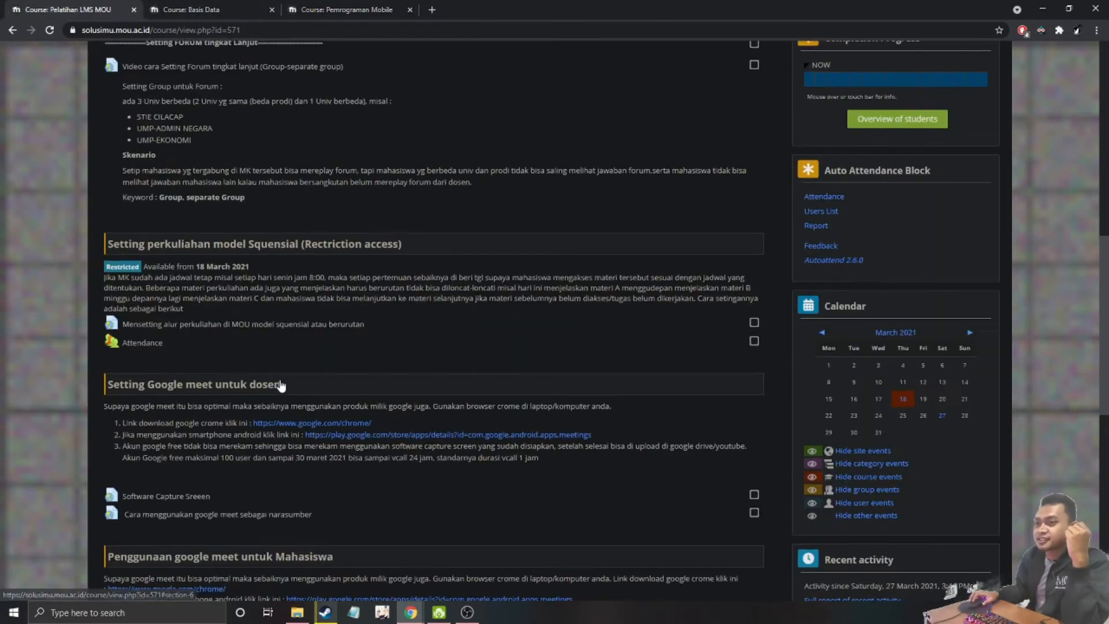
pyautogui.scroll(9, 277, 376)
pyautogui.scroll(1, 190, 288)
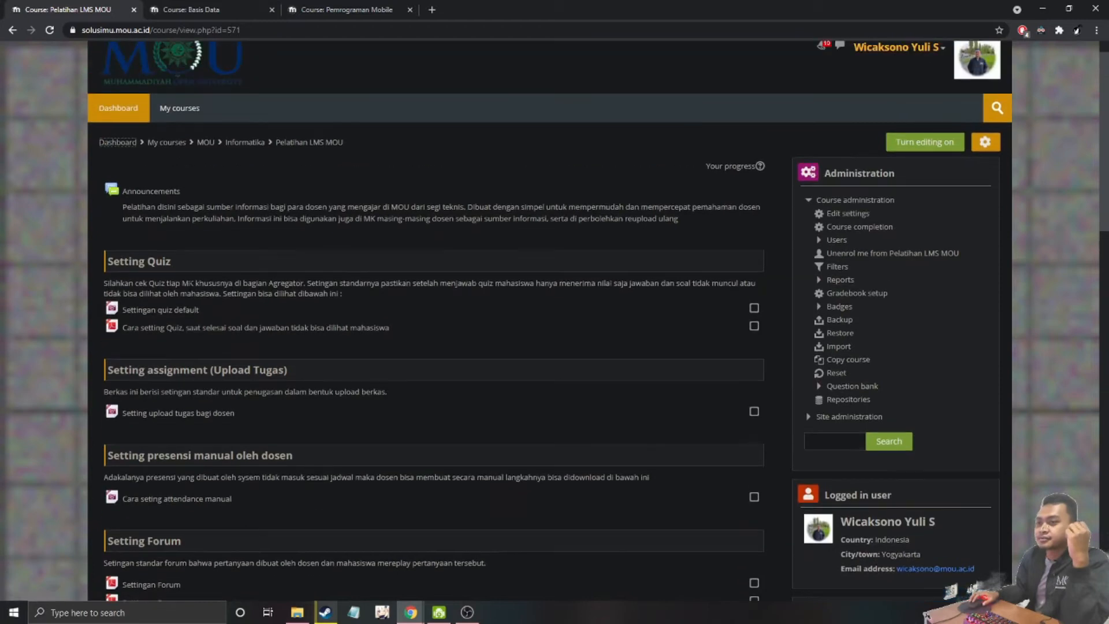
pyautogui.scroll(-1, 179, 351)
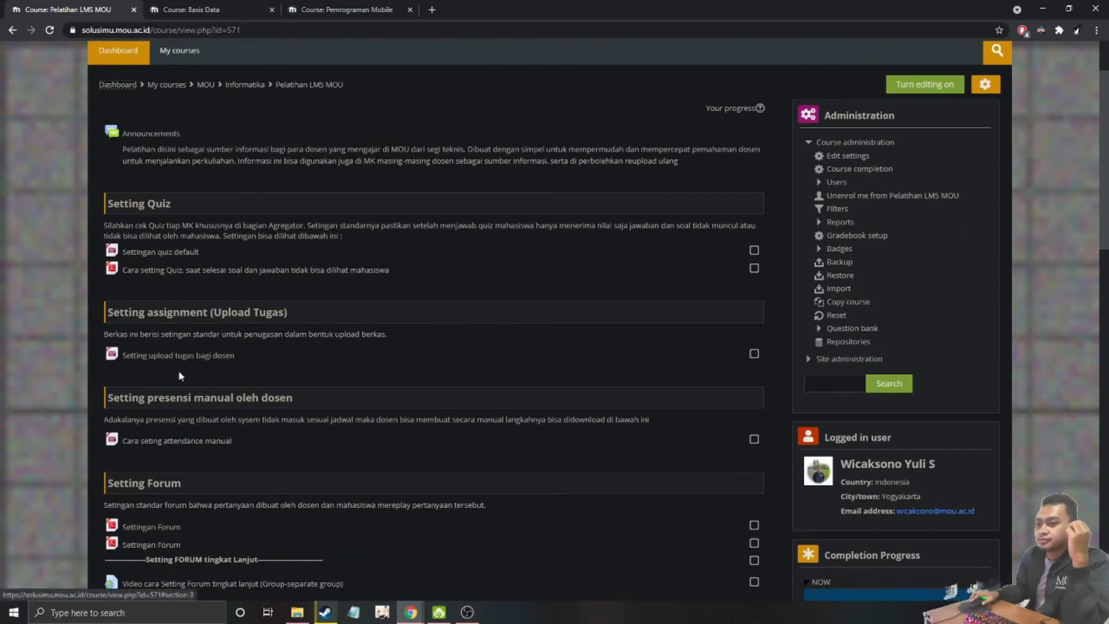
pyautogui.scroll(-3, 178, 371)
pyautogui.scroll(-3, 179, 377)
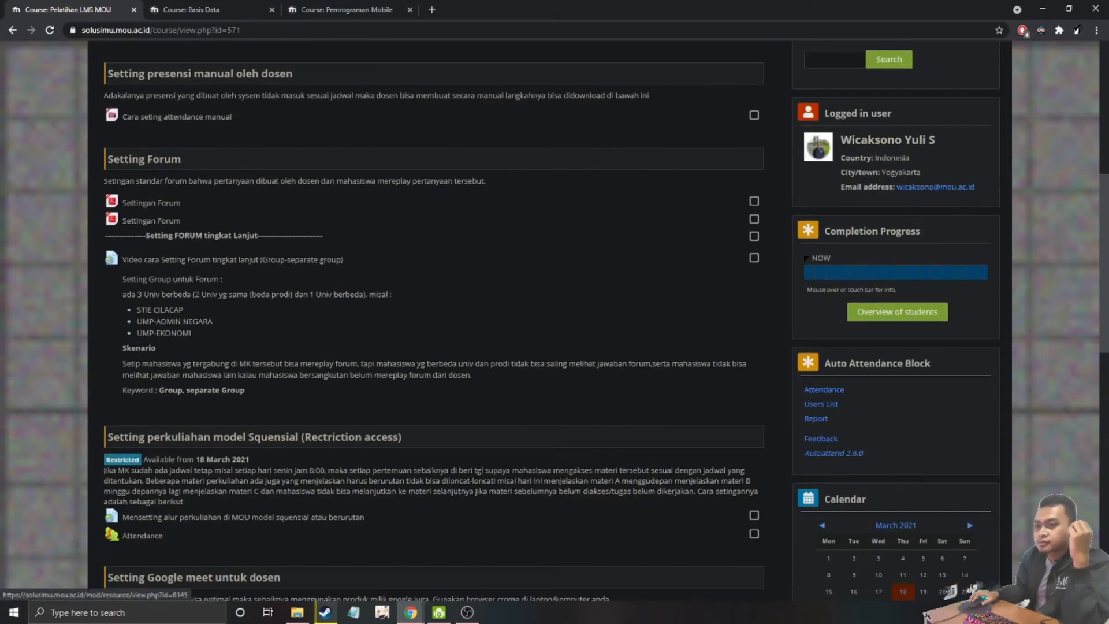
pyautogui.scroll(8, 179, 375)
pyautogui.scroll(-2, 181, 439)
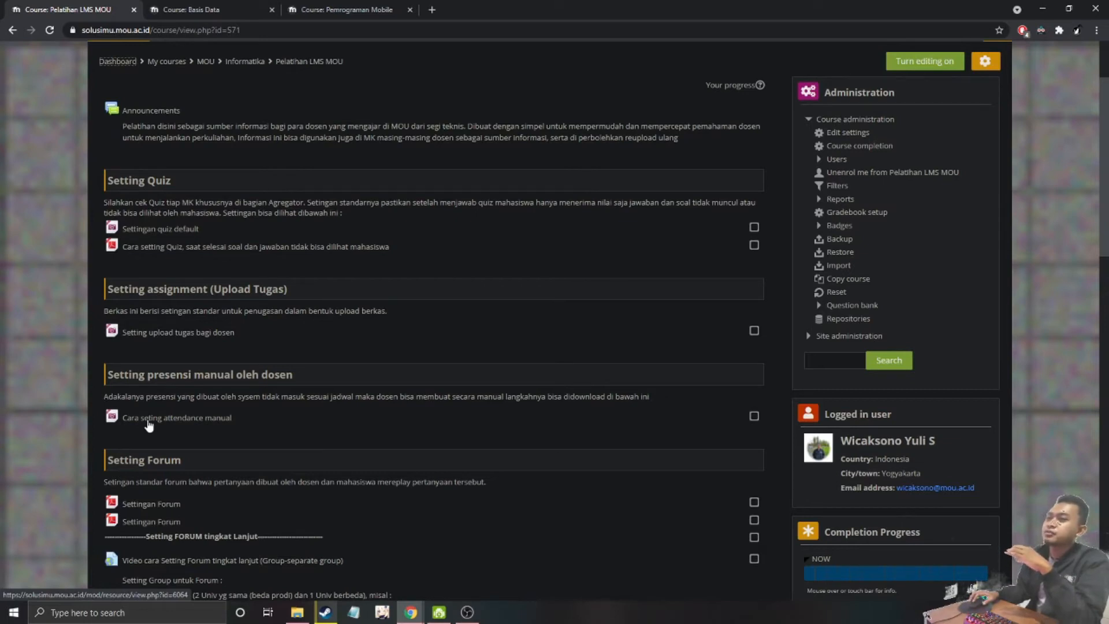
pyautogui.click(345, 9)
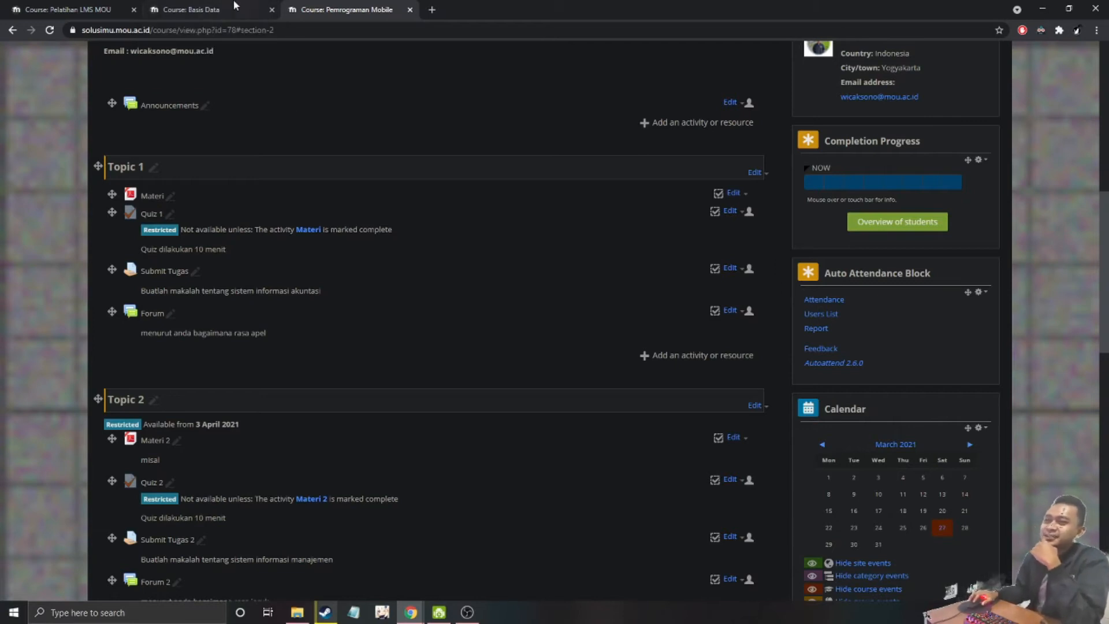
pyautogui.click(207, 7)
pyautogui.click(109, 8)
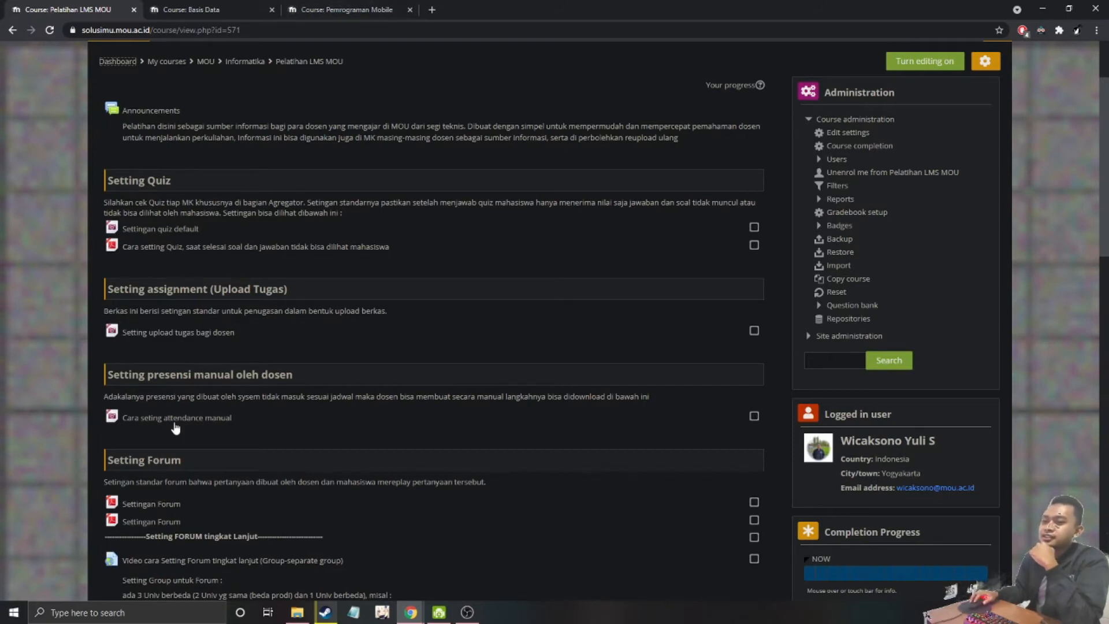
pyautogui.scroll(2, 176, 425)
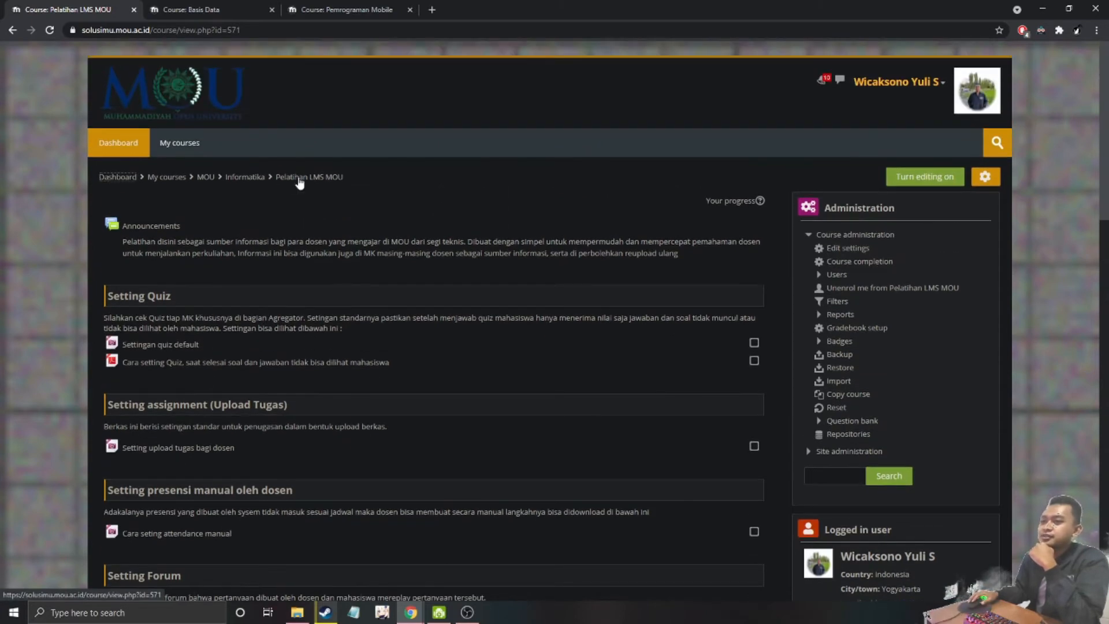
pyautogui.scroll(-4, 185, 348)
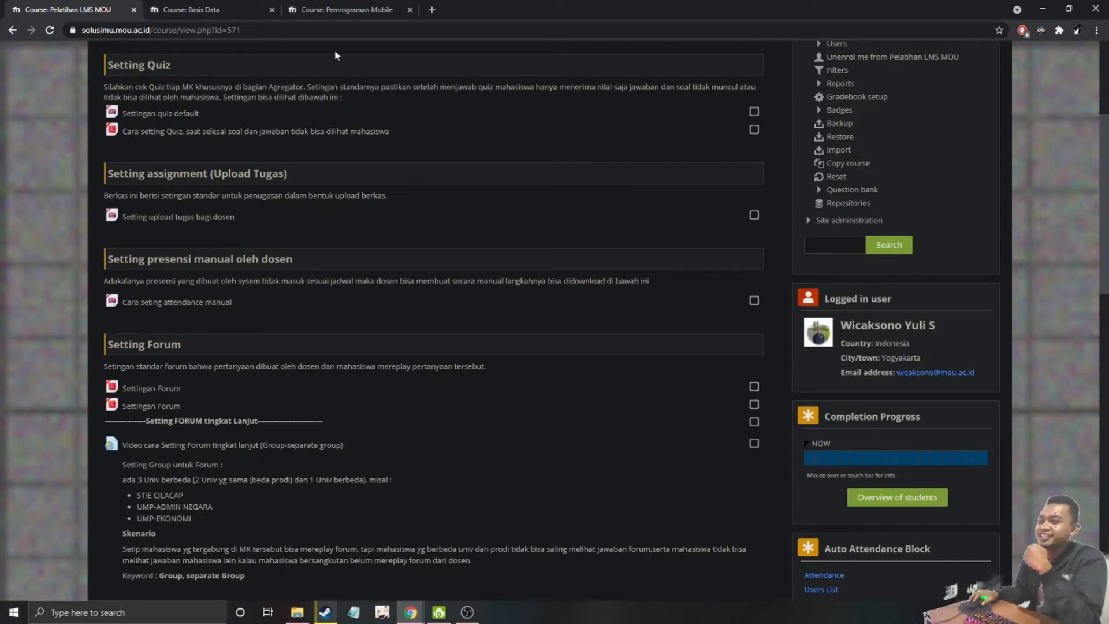
# Add an Attendance activity named "Presensi 1" to Topic 1 of Pemrograman Mobile, with its description displayed on the course page
pyautogui.click(344, 7)
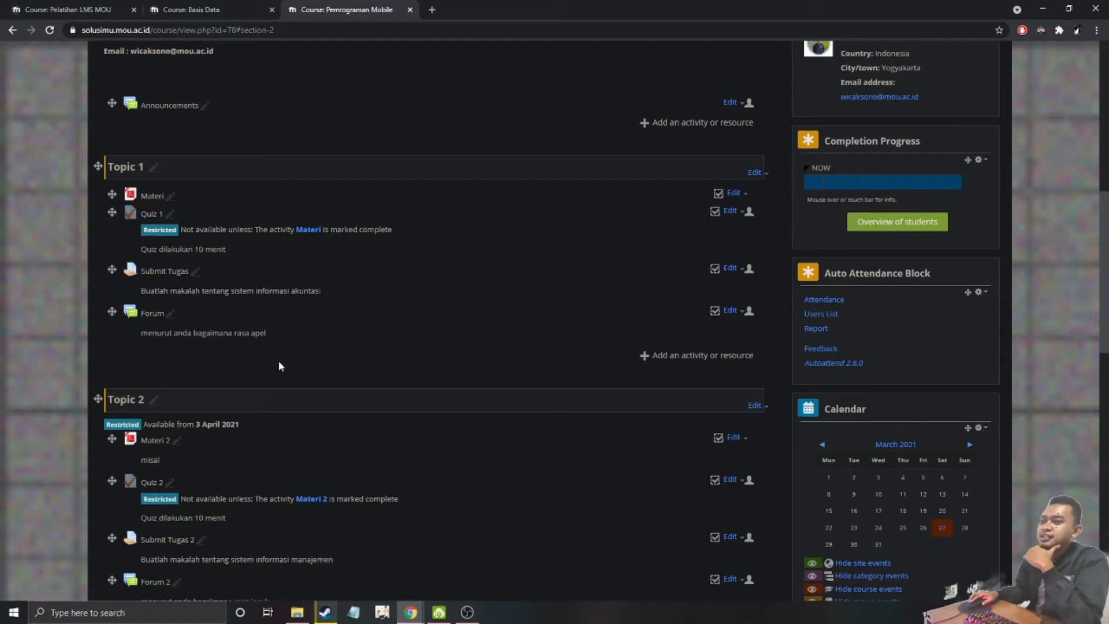
pyautogui.click(669, 355)
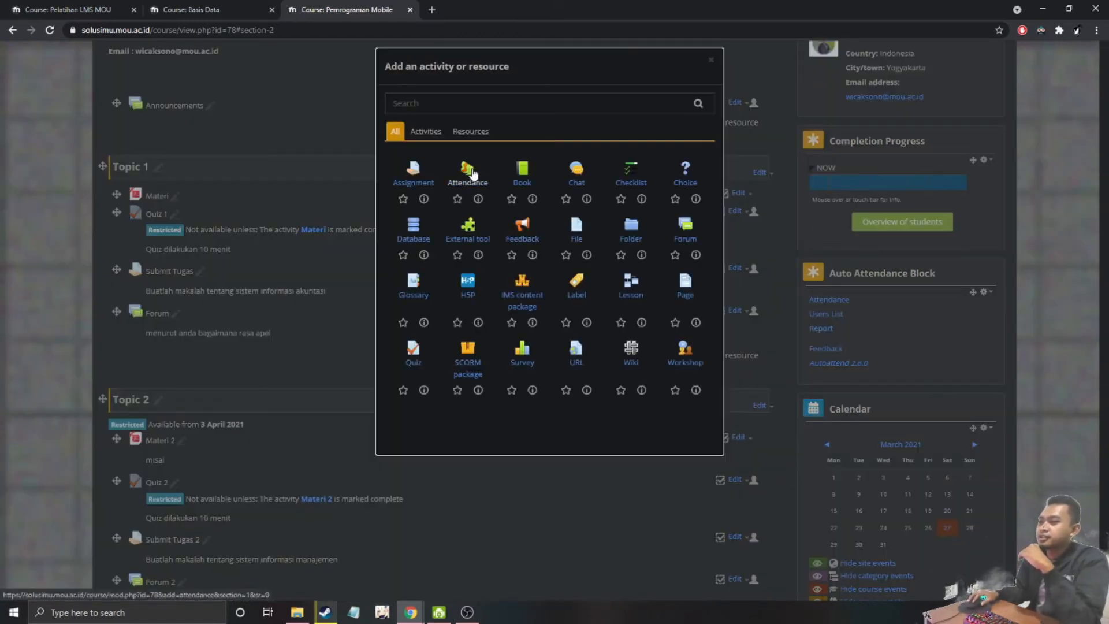
pyautogui.click(468, 172)
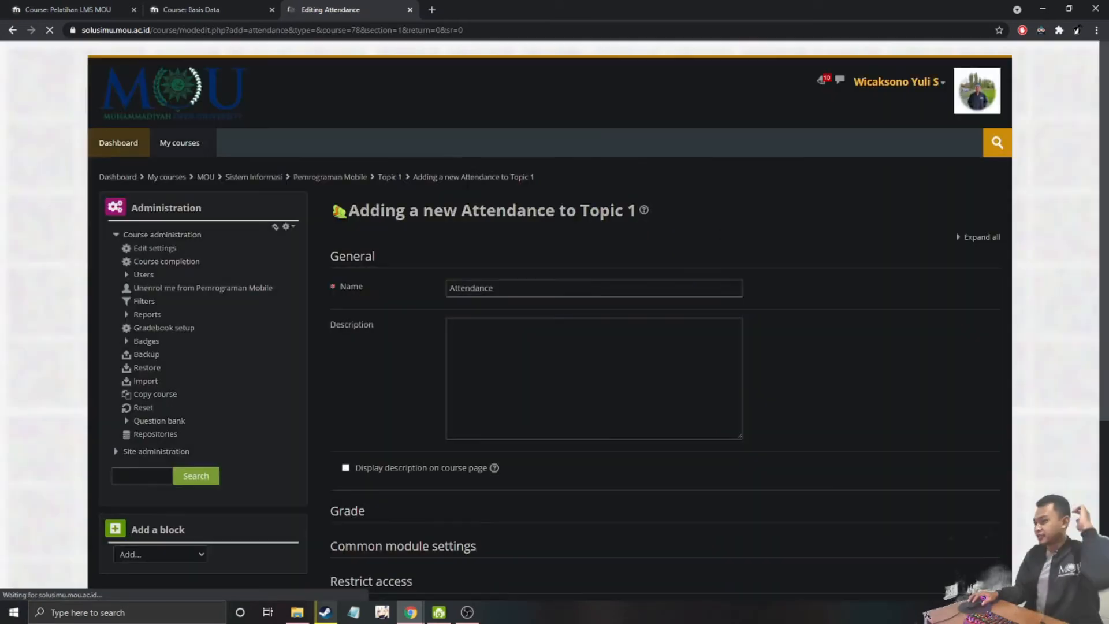
pyautogui.doubleClick(500, 287)
pyautogui.write('Prese')
pyautogui.write('n s')
pyautogui.write('si 1')
pyautogui.scroll(-4, 354, 469)
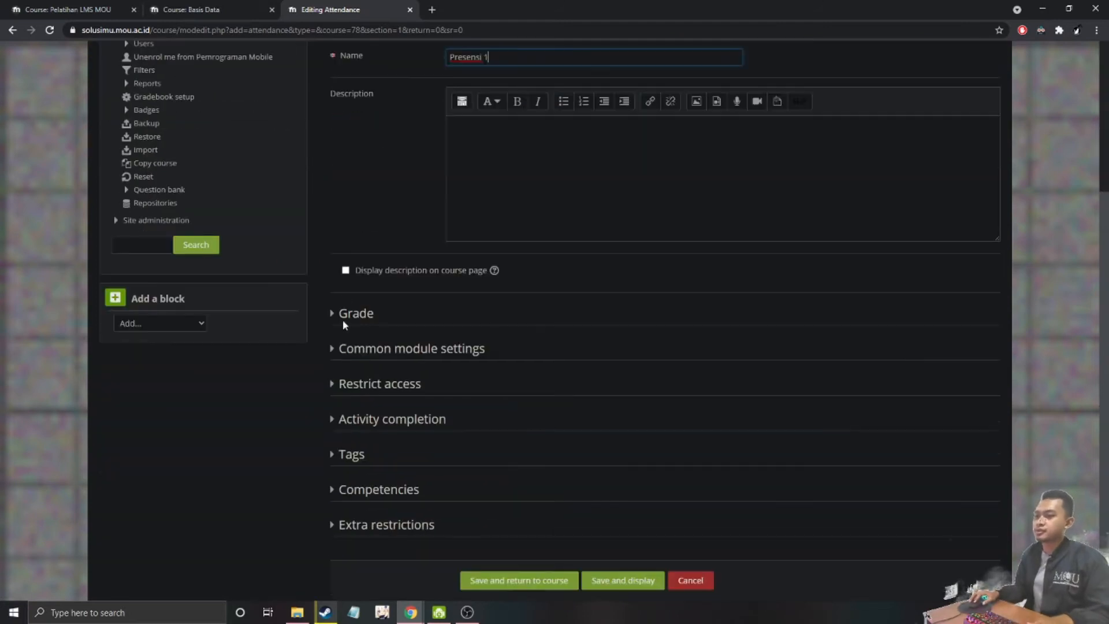
pyautogui.click(347, 272)
# Set completion tracking of Presensi 1 to "Do not indicate activity completion" and save the activity, returning to the course
pyautogui.click(334, 420)
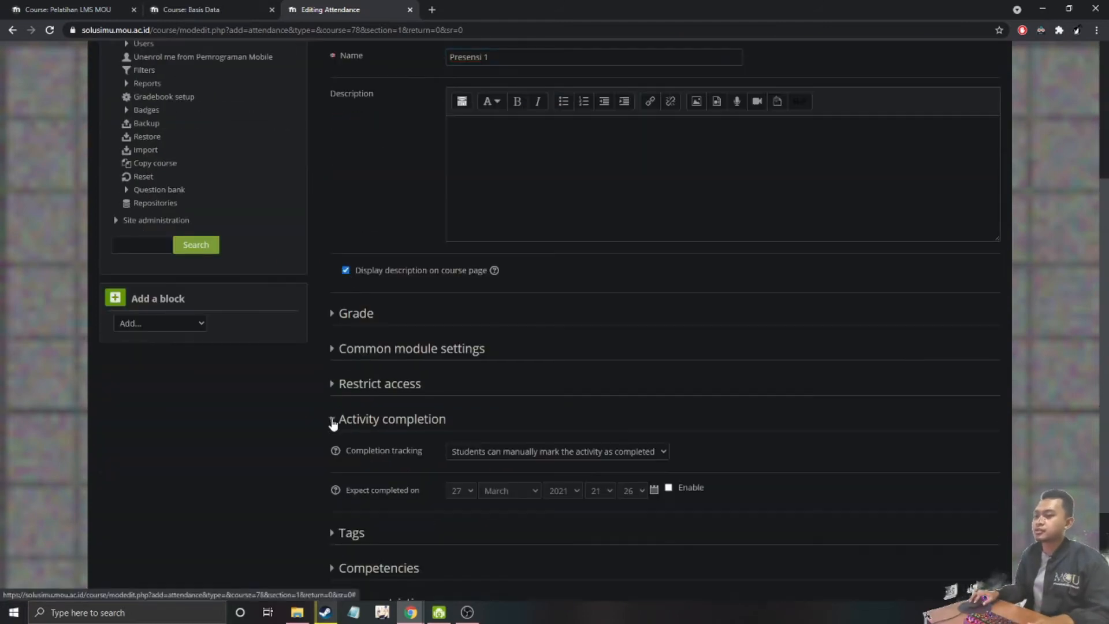
pyautogui.click(496, 462)
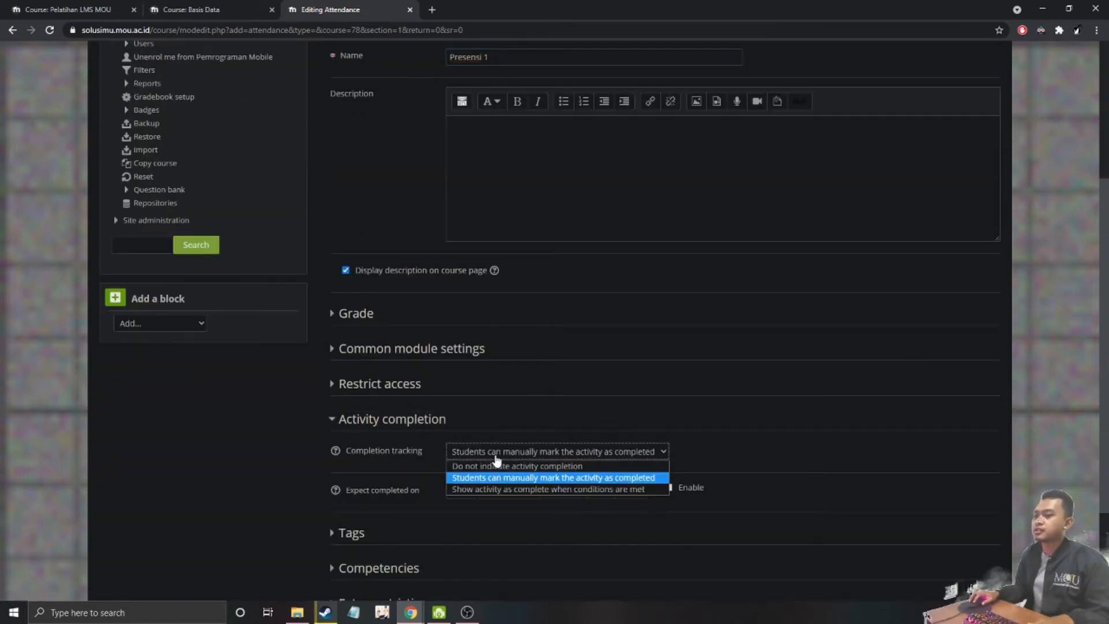
pyautogui.click(559, 465)
pyautogui.scroll(-2, 407, 462)
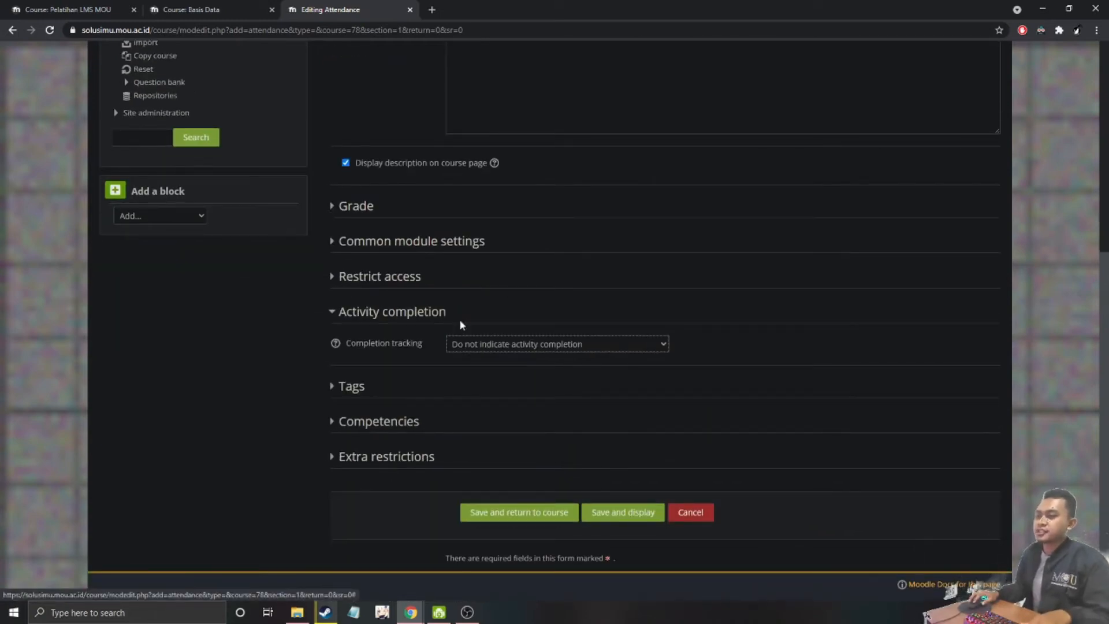
pyautogui.click(500, 345)
pyautogui.click(518, 382)
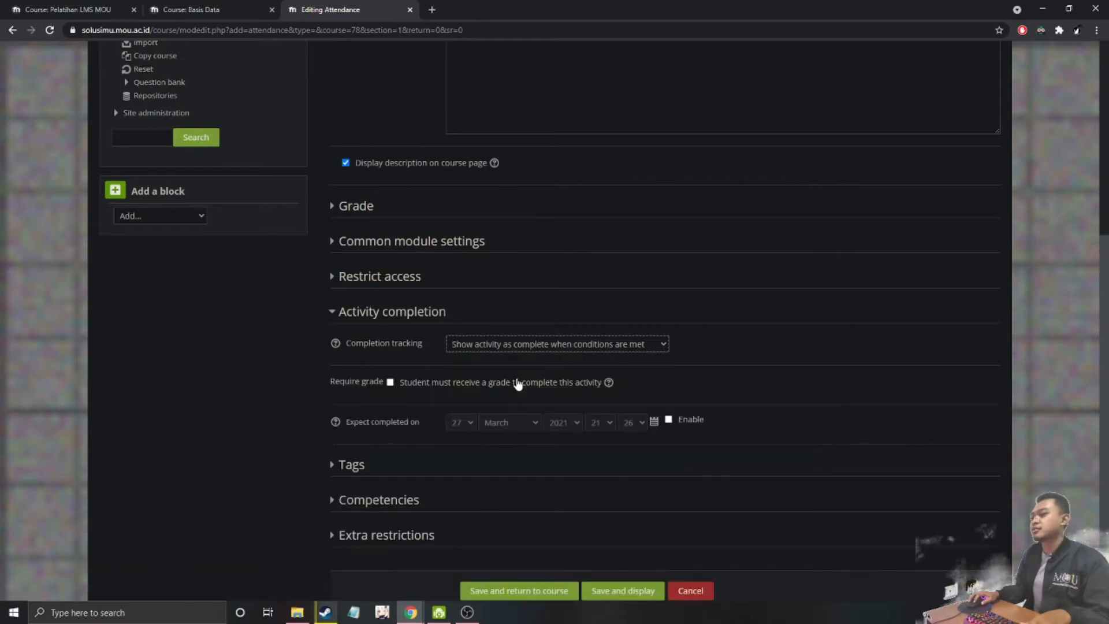
pyautogui.click(530, 346)
pyautogui.click(529, 359)
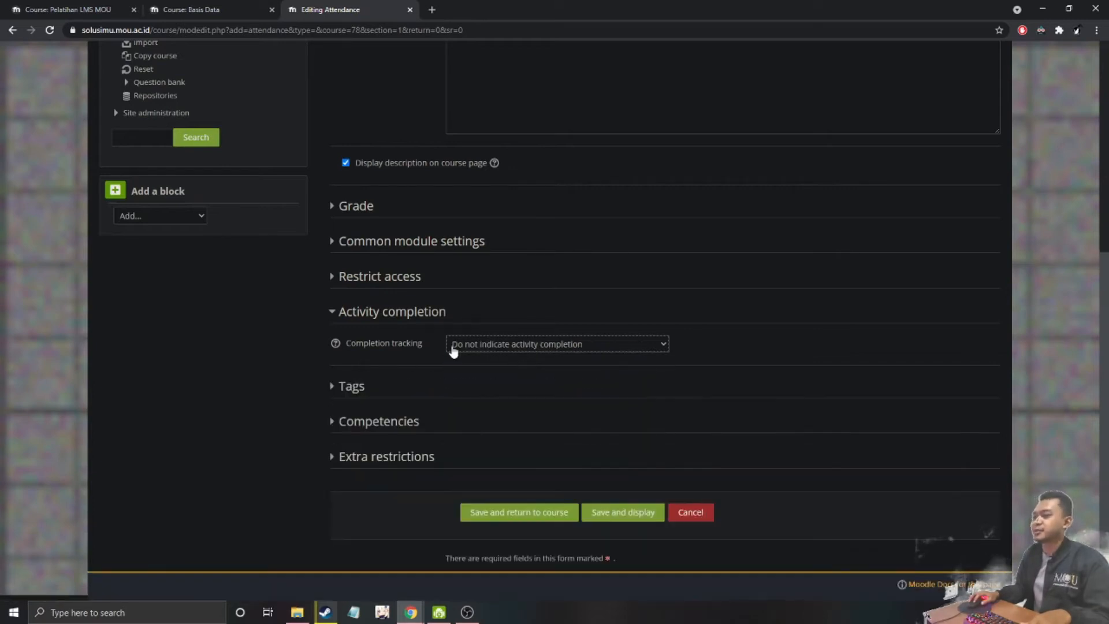
pyautogui.click(511, 348)
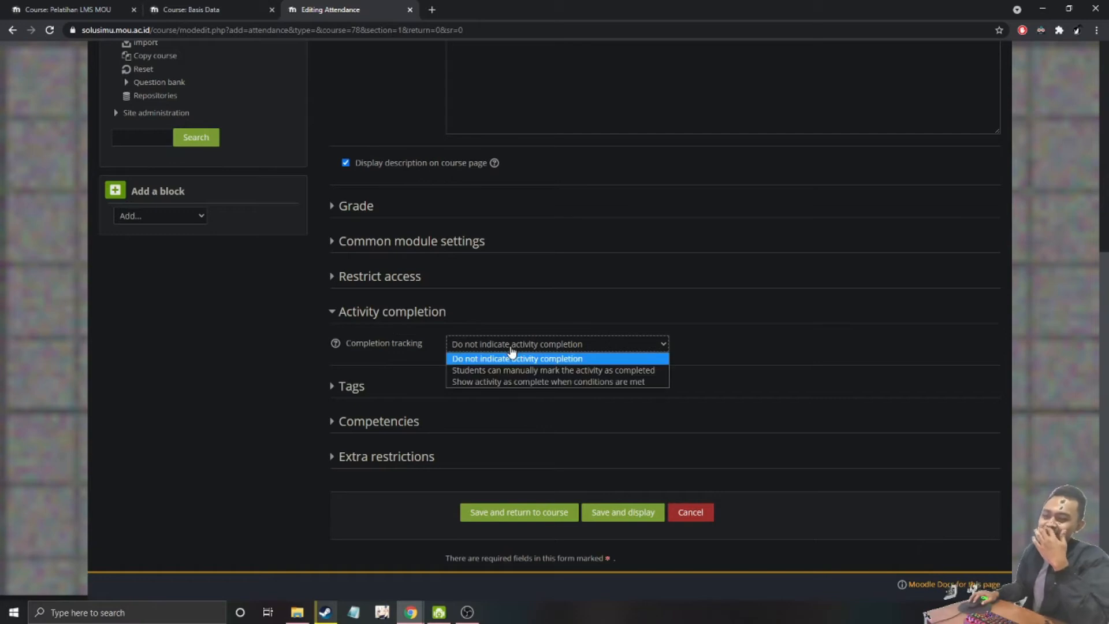
pyautogui.click(518, 359)
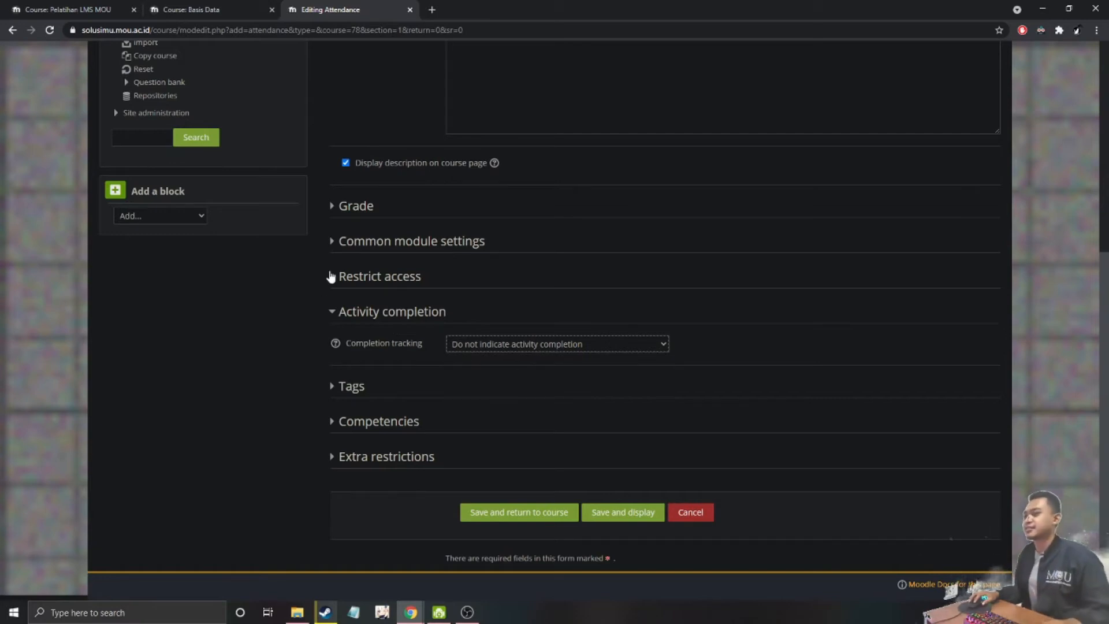
pyautogui.click(532, 517)
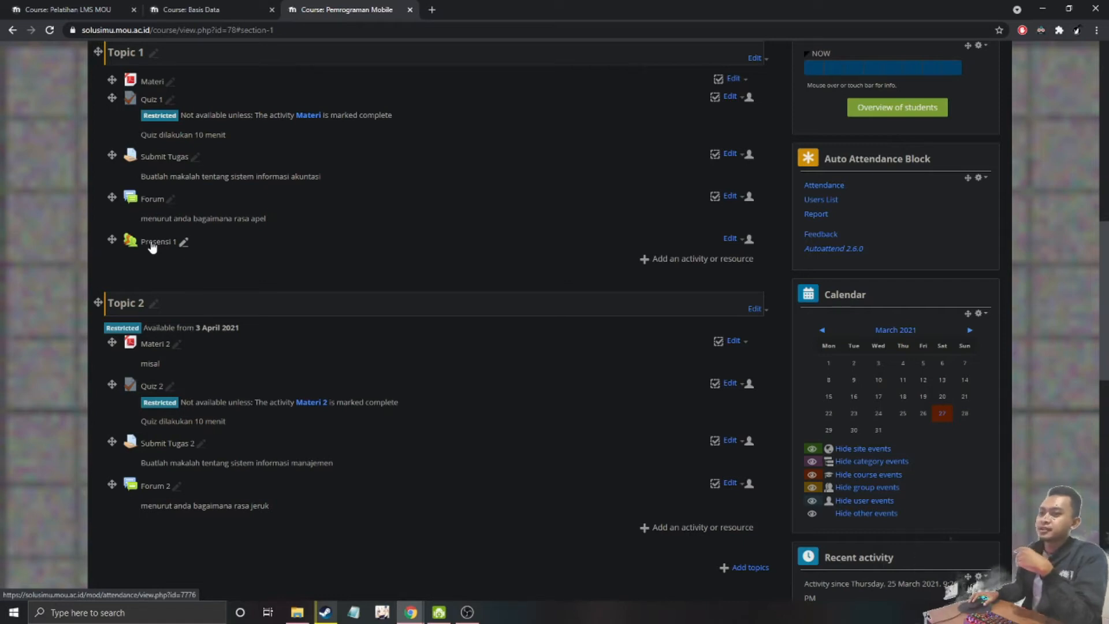
# Open the list of enrolled users for the Pemrograman Mobile course
pyautogui.scroll(10, 383, 411)
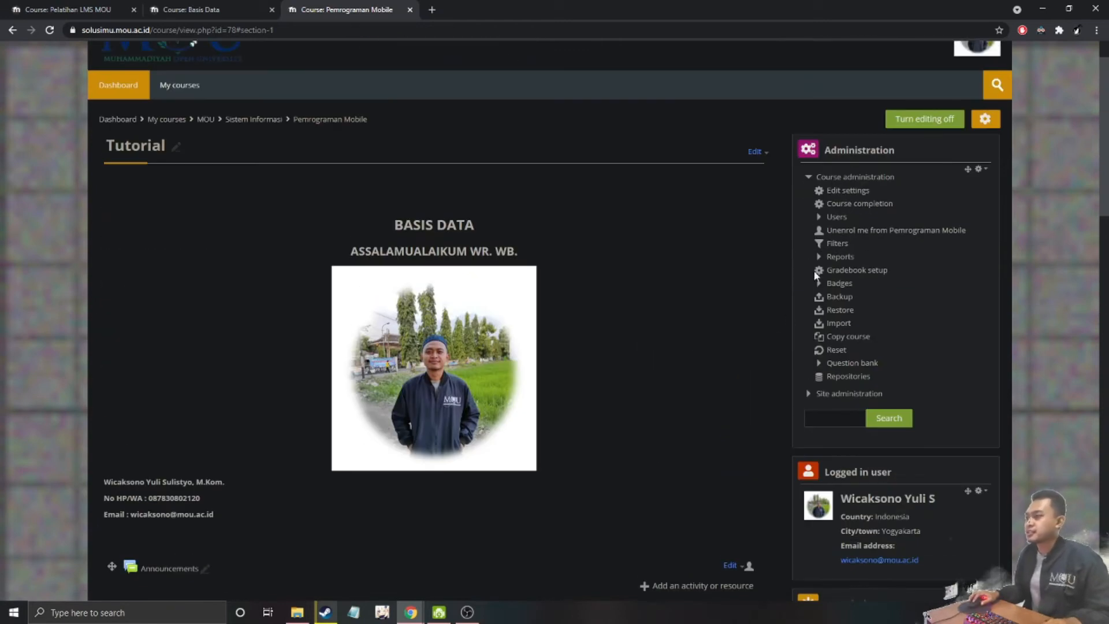
pyautogui.click(835, 218)
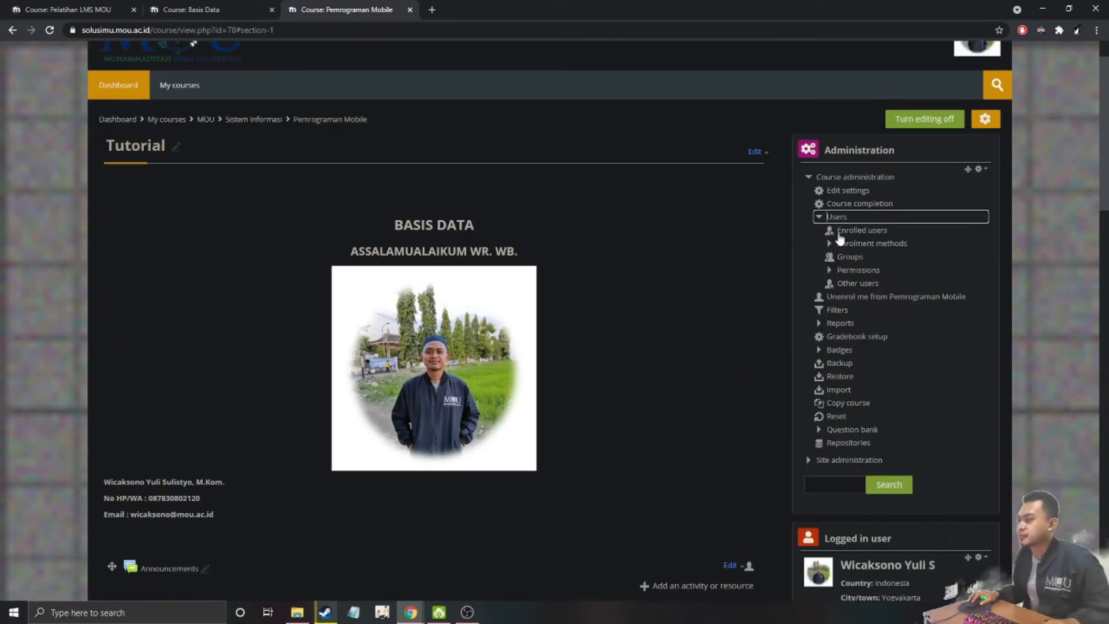
pyautogui.click(857, 231)
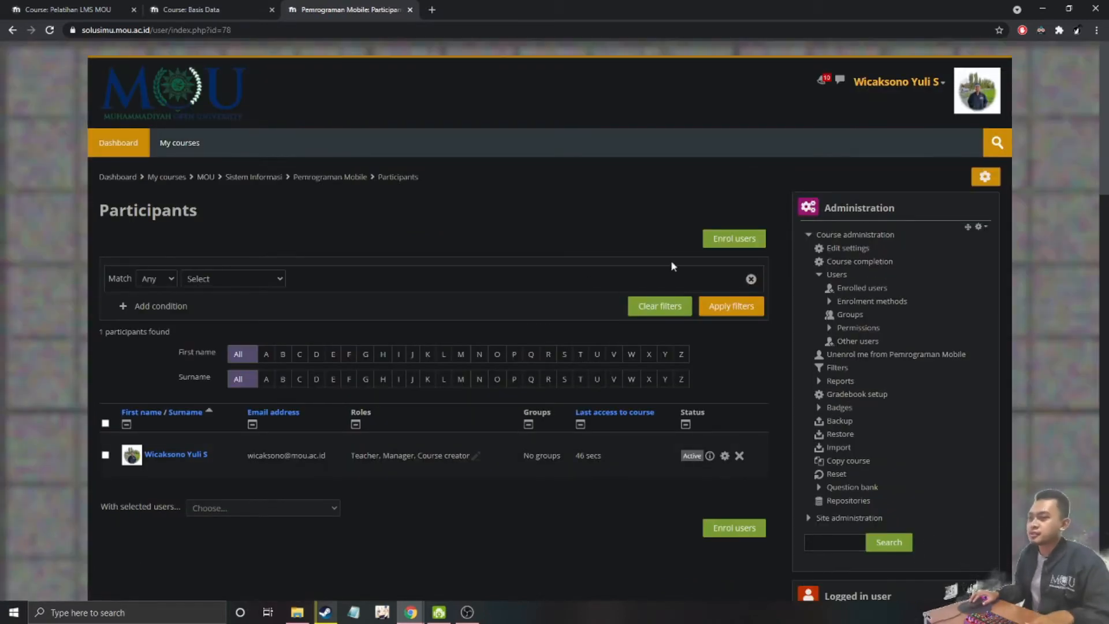
# Search for the student's account by name and enrol it in the course with the Student role
pyautogui.click(728, 238)
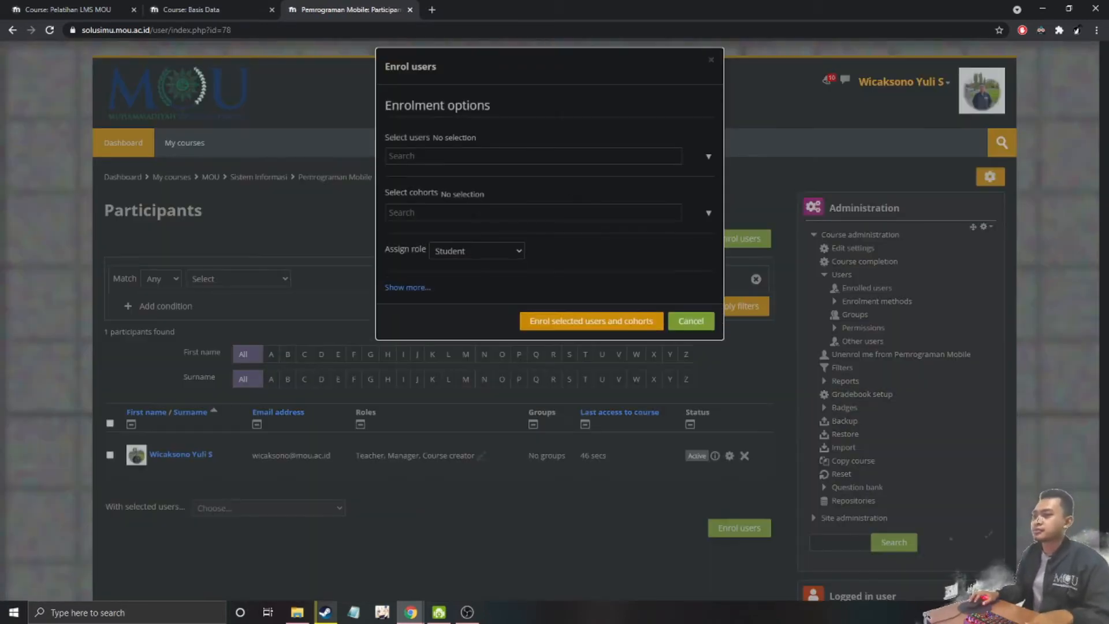
pyautogui.click(431, 157)
pyautogui.write('wicak')
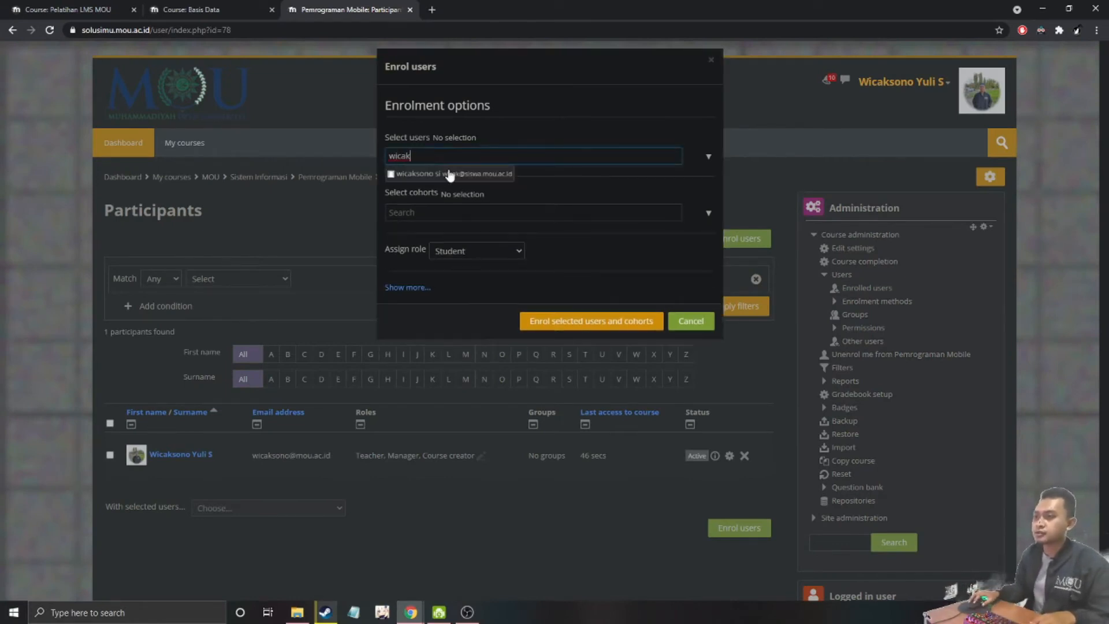
pyautogui.click(445, 178)
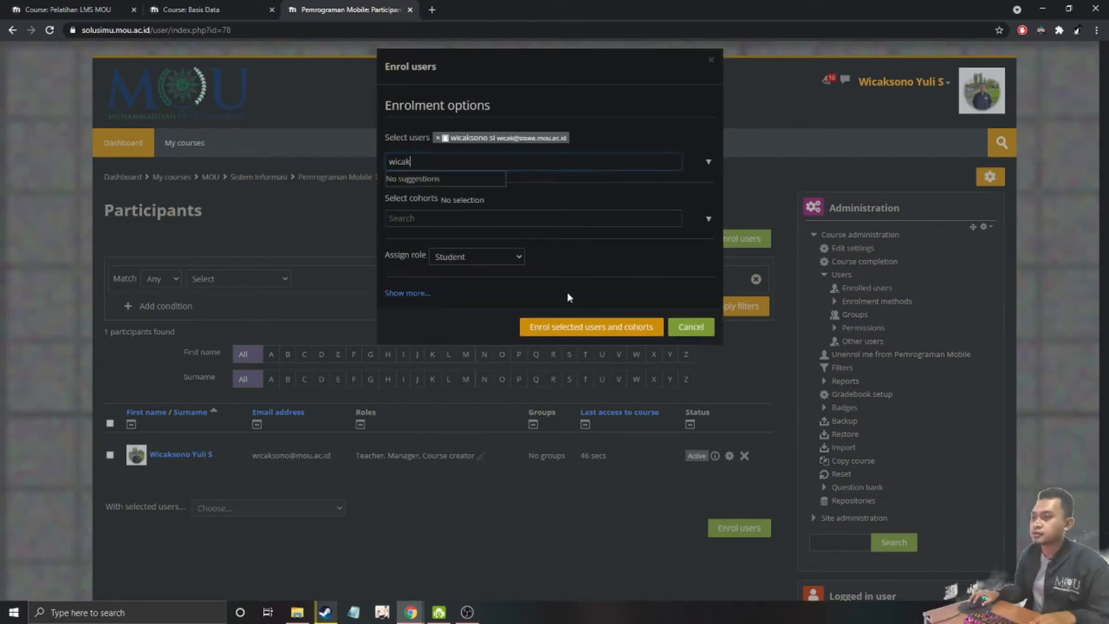
pyautogui.click(612, 328)
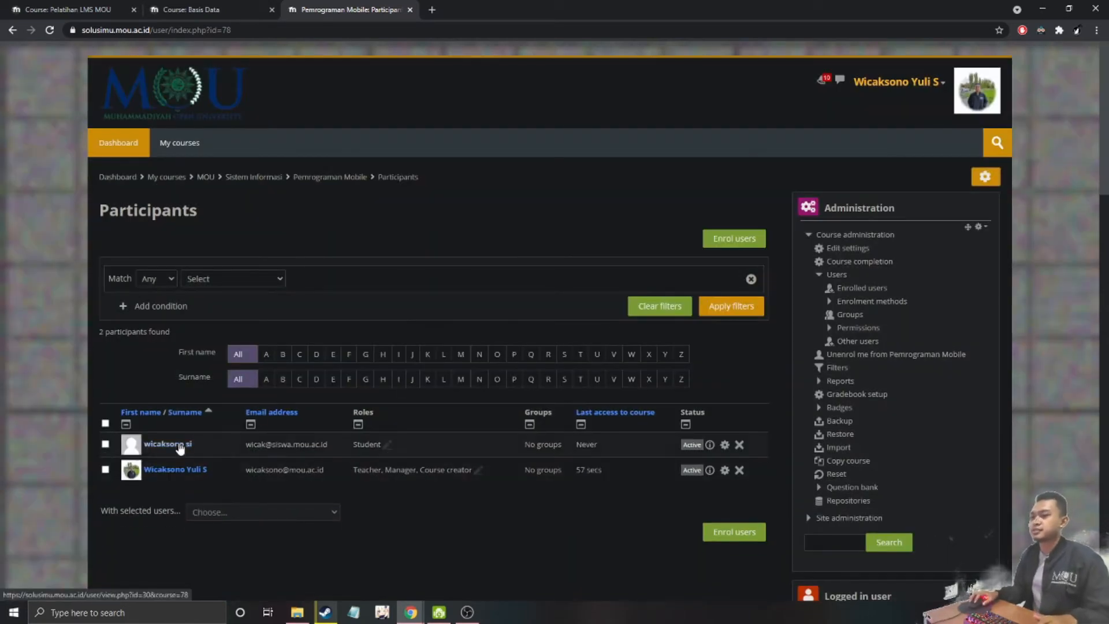
# Return to the Pemrograman Mobile course page and refresh the dashboard in the student's incognito window
pyautogui.click(312, 177)
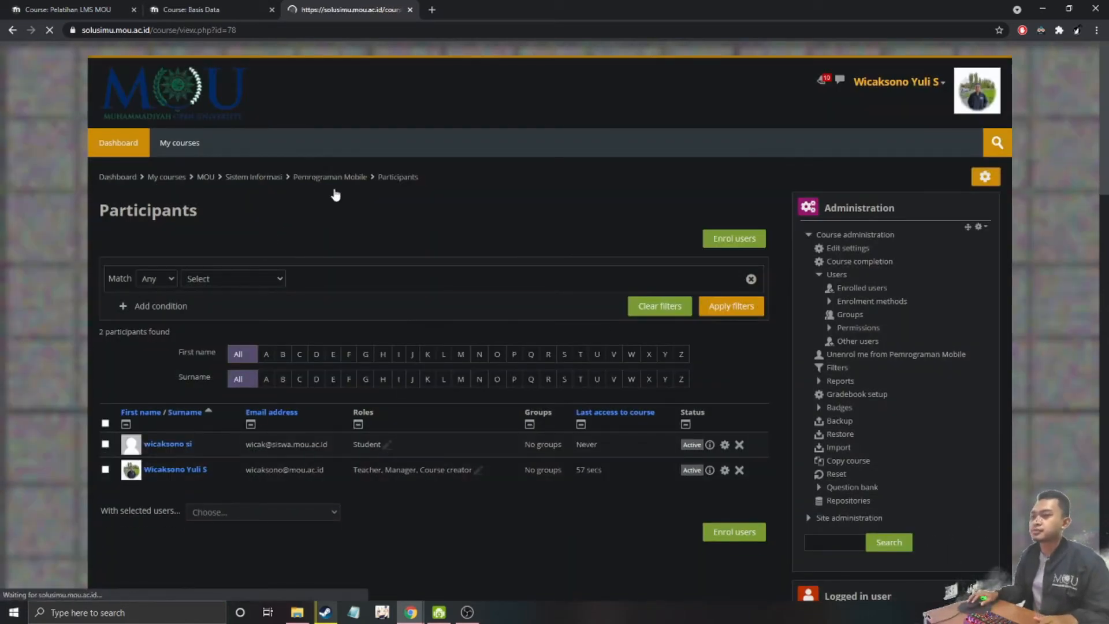
pyautogui.scroll(-8, 409, 378)
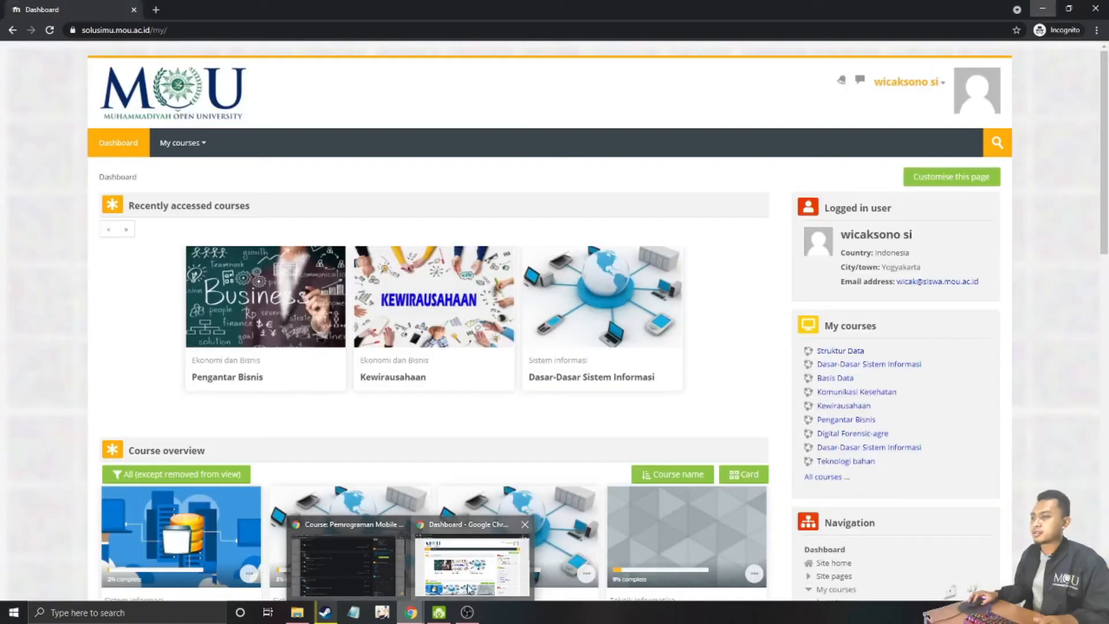
pyautogui.click(473, 558)
pyautogui.click(50, 30)
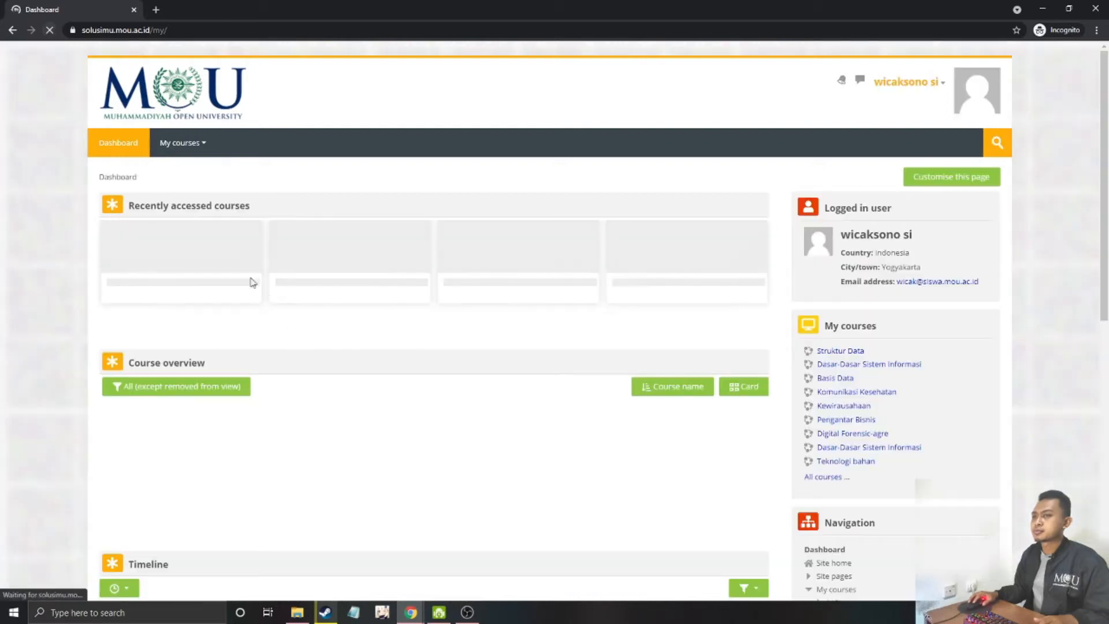
pyautogui.scroll(-3, 272, 409)
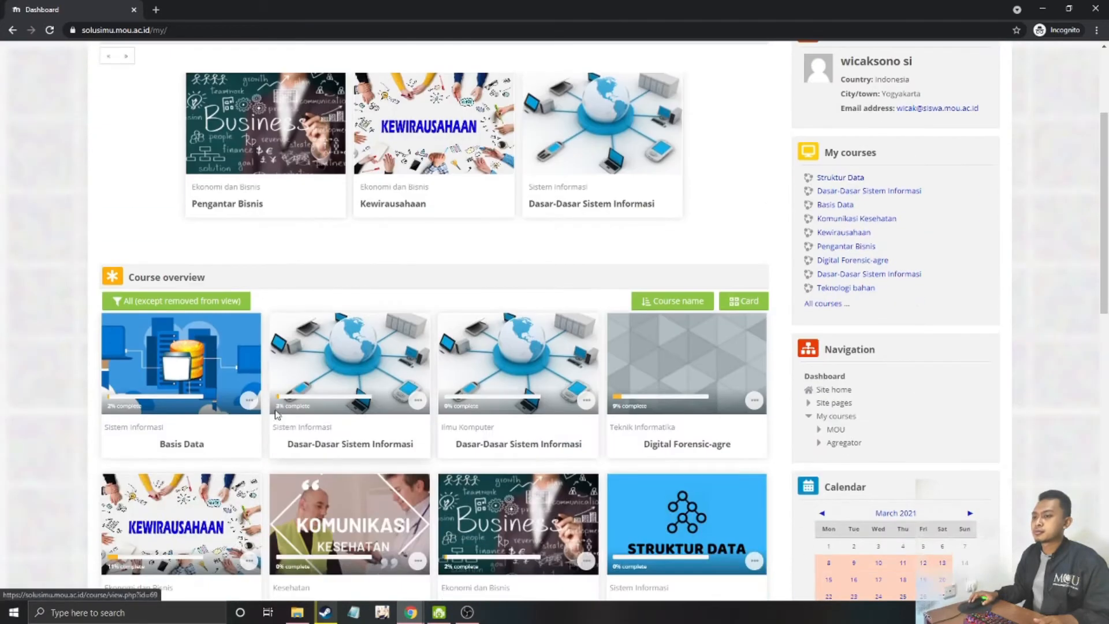
# Search the student's dashboard page for the text "pemro" and clear the search text
pyautogui.hotkey('ctrl', 'f')
pyautogui.write('pemro')
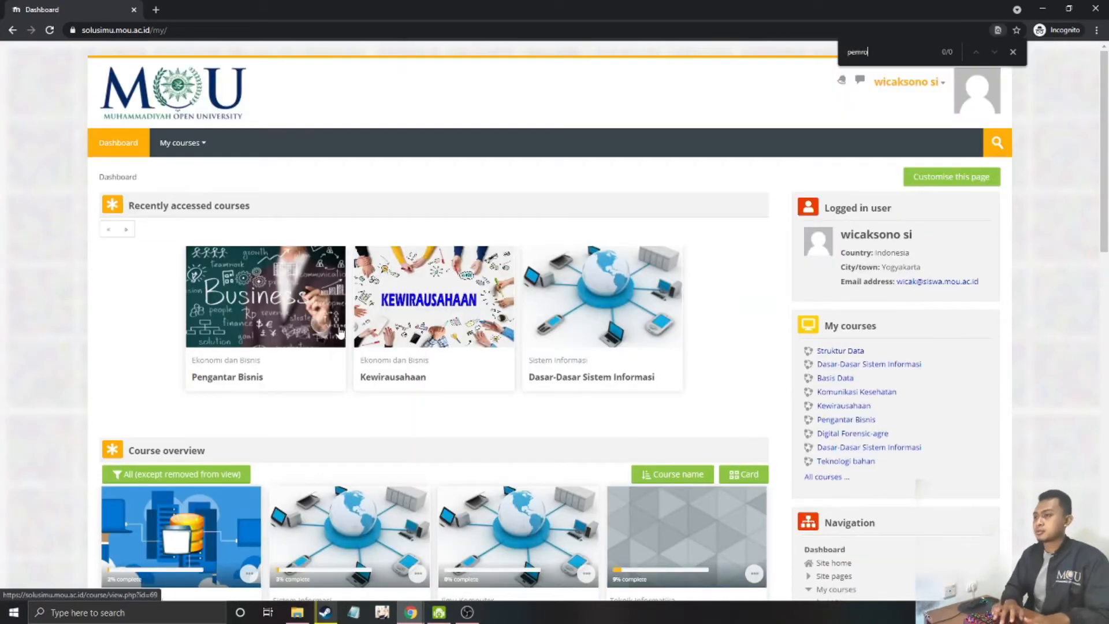
pyautogui.press('BackSpace')
pyautogui.press('BackSpace')
pyautogui.press('BackSpace')
pyautogui.press('BackSpace')
pyautogui.press('BackSpace')
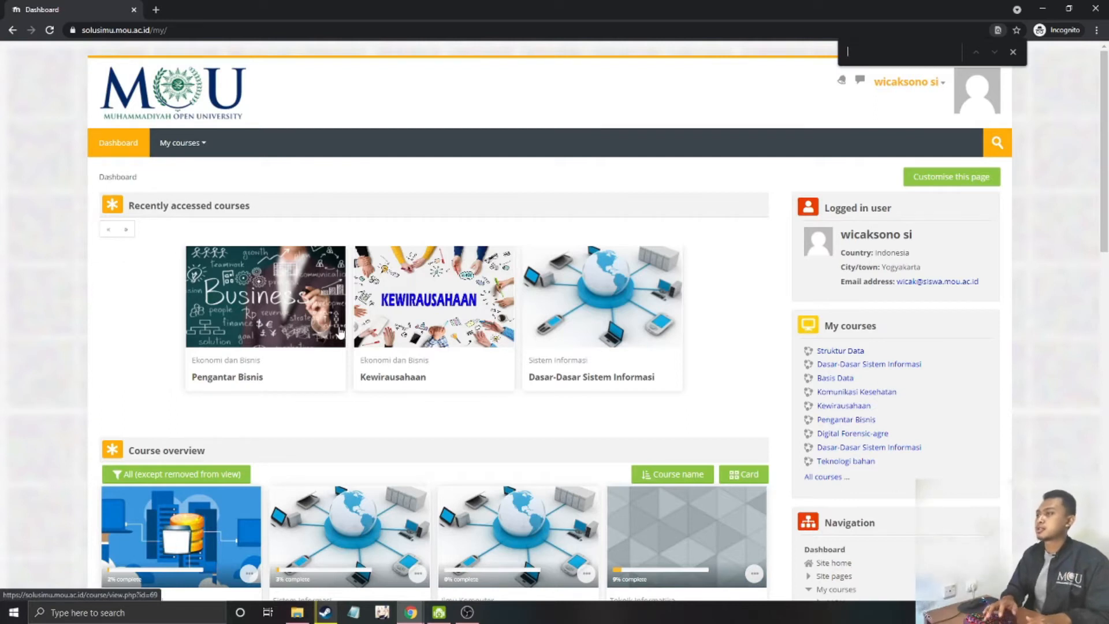
# Search the site's courses for "mobile" from the student account
pyautogui.click(992, 152)
pyautogui.click(992, 152)
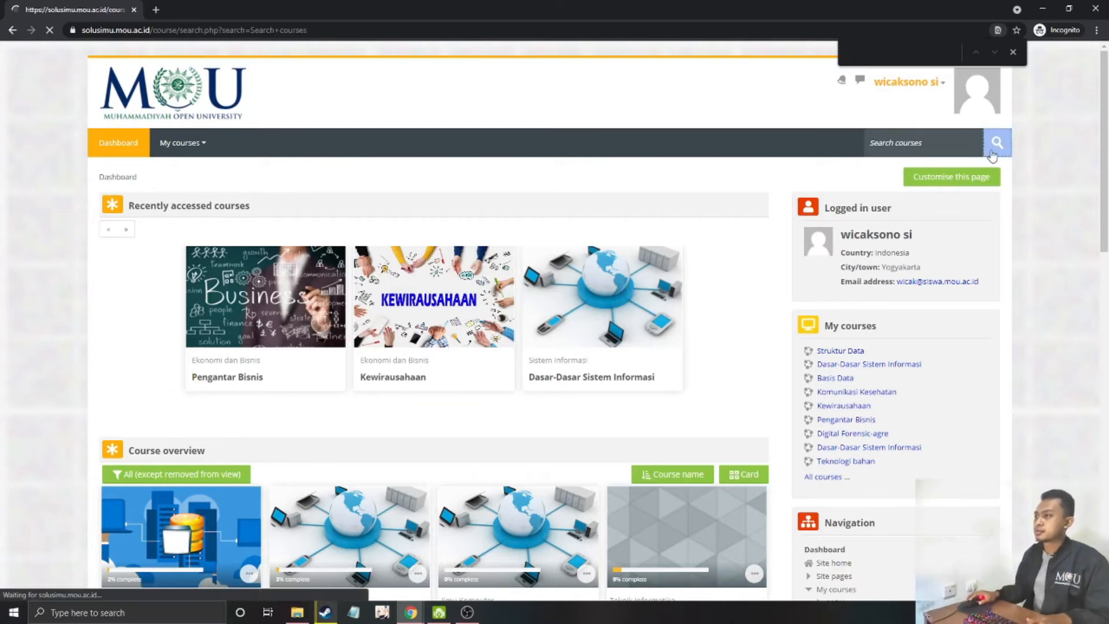
pyautogui.click(933, 141)
pyautogui.write('mob')
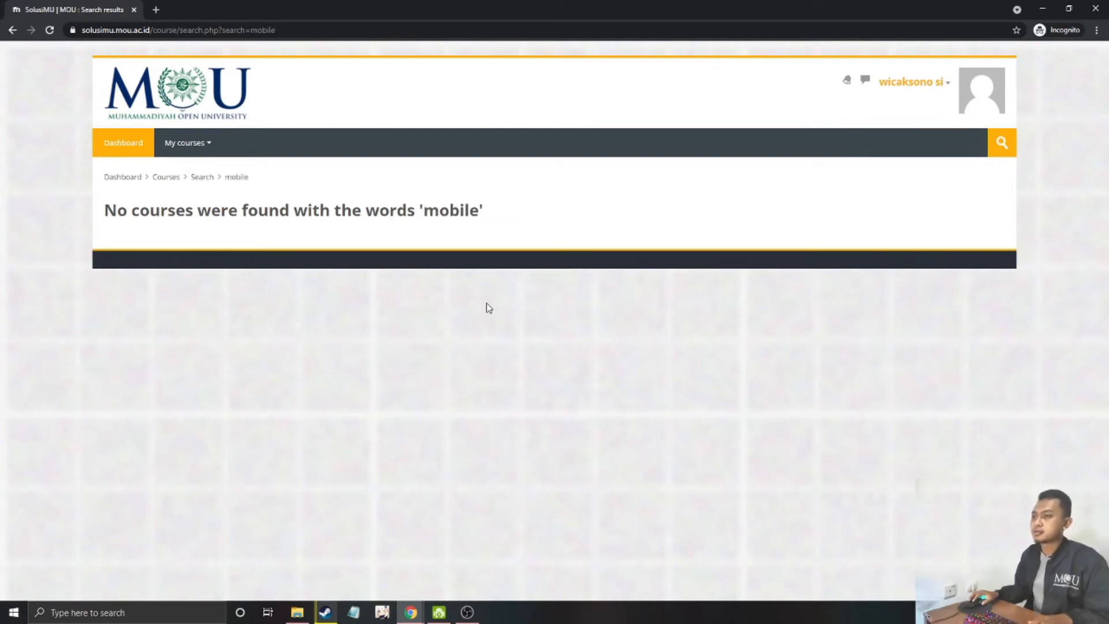
# In the teacher's browser window, set the Pemrograman Mobile course's visibility to Show and save the course settings
pyautogui.moveTo(410, 611)
pyautogui.click(390, 575)
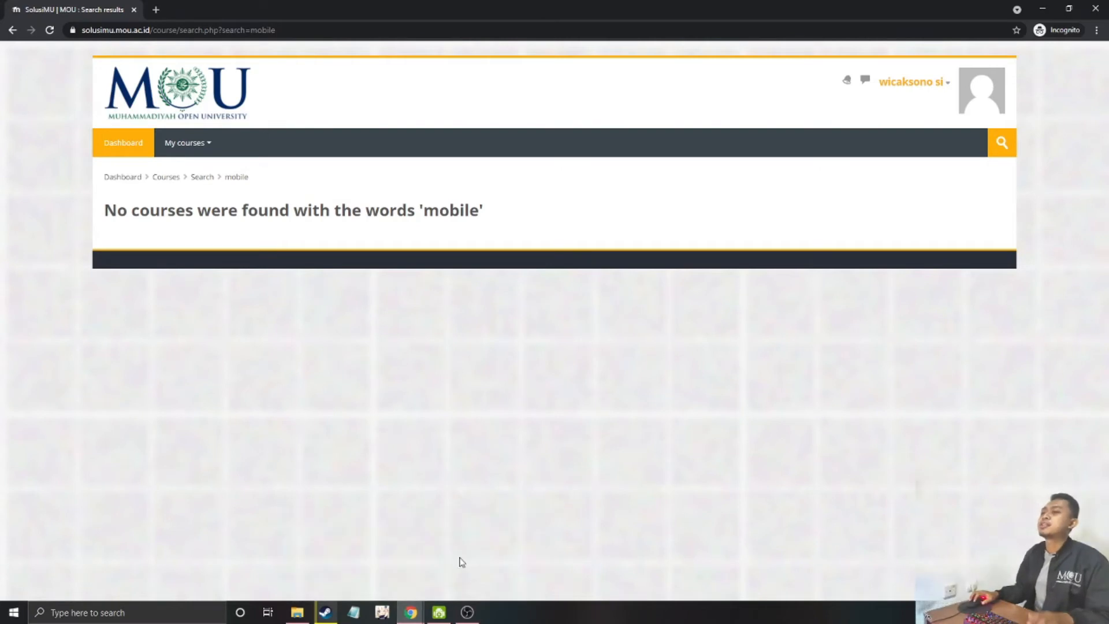
pyautogui.moveTo(411, 611)
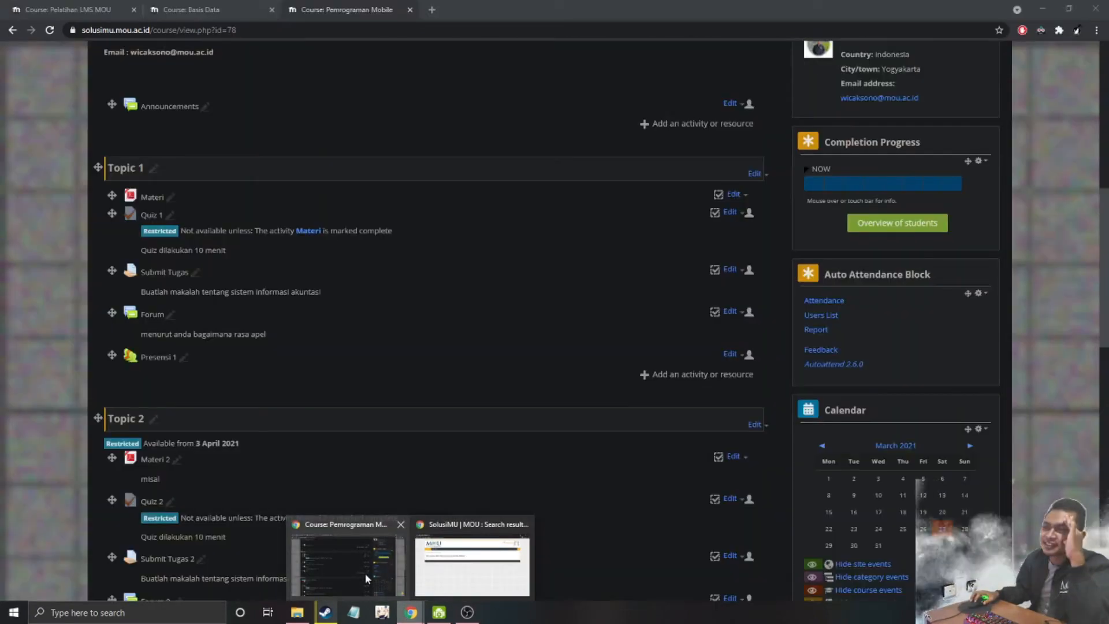
pyautogui.click(365, 573)
pyautogui.scroll(10, 462, 487)
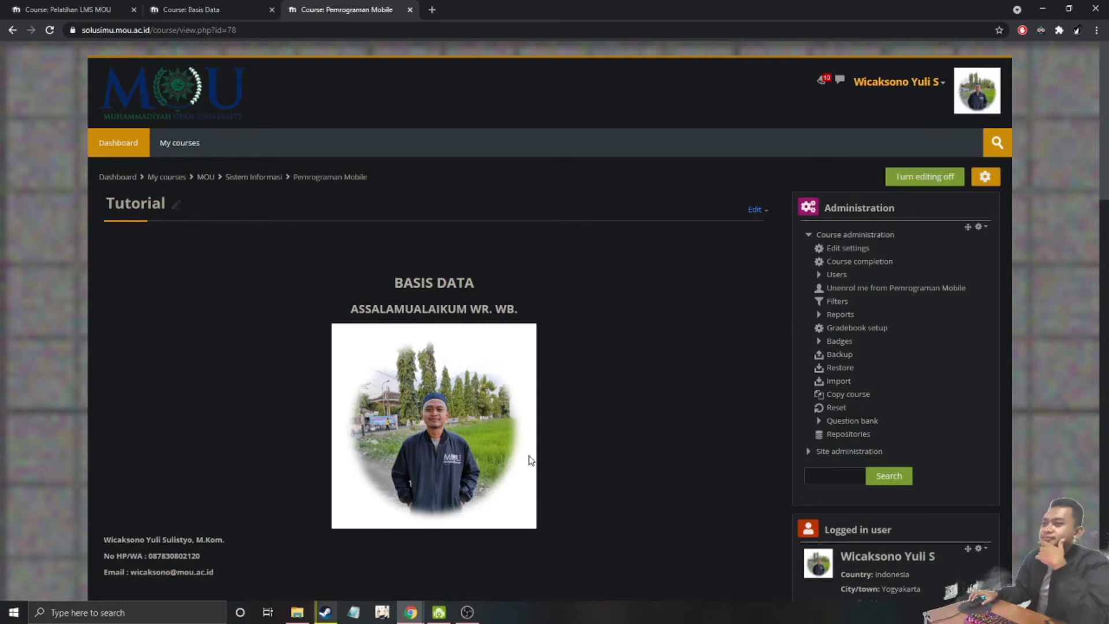
pyautogui.click(843, 249)
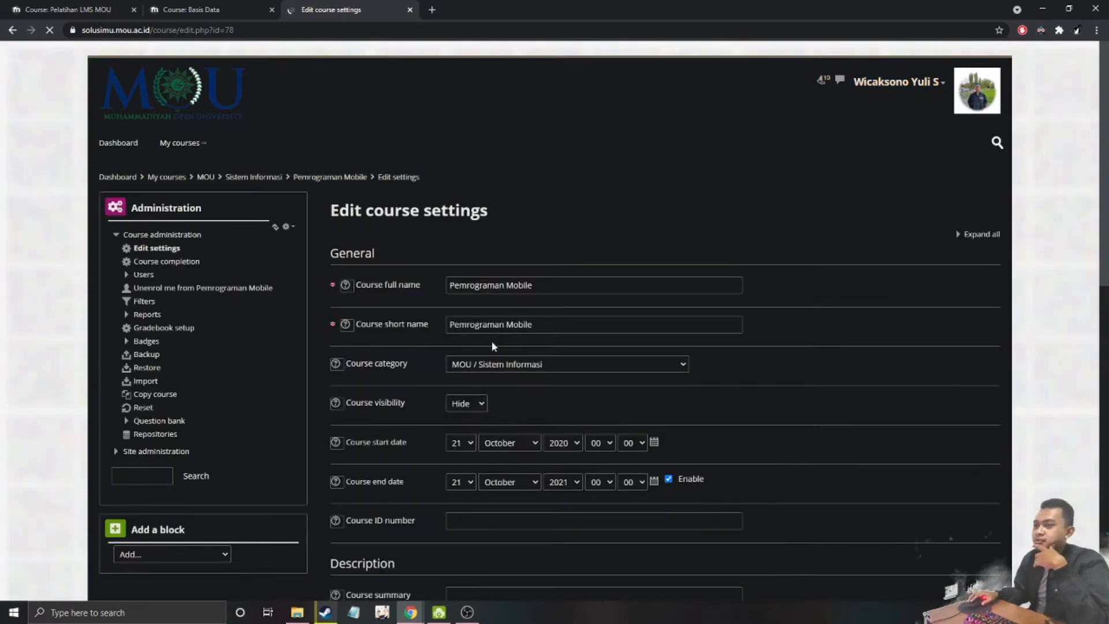
pyautogui.scroll(-4, 434, 403)
pyautogui.click(481, 174)
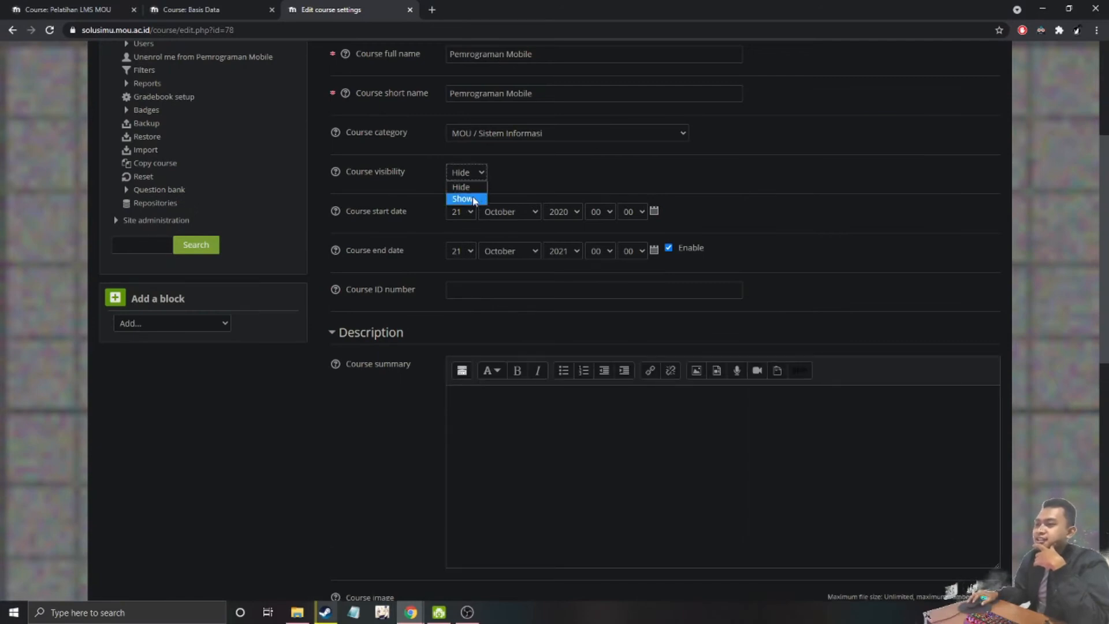
pyautogui.click(474, 199)
pyautogui.scroll(-10, 350, 384)
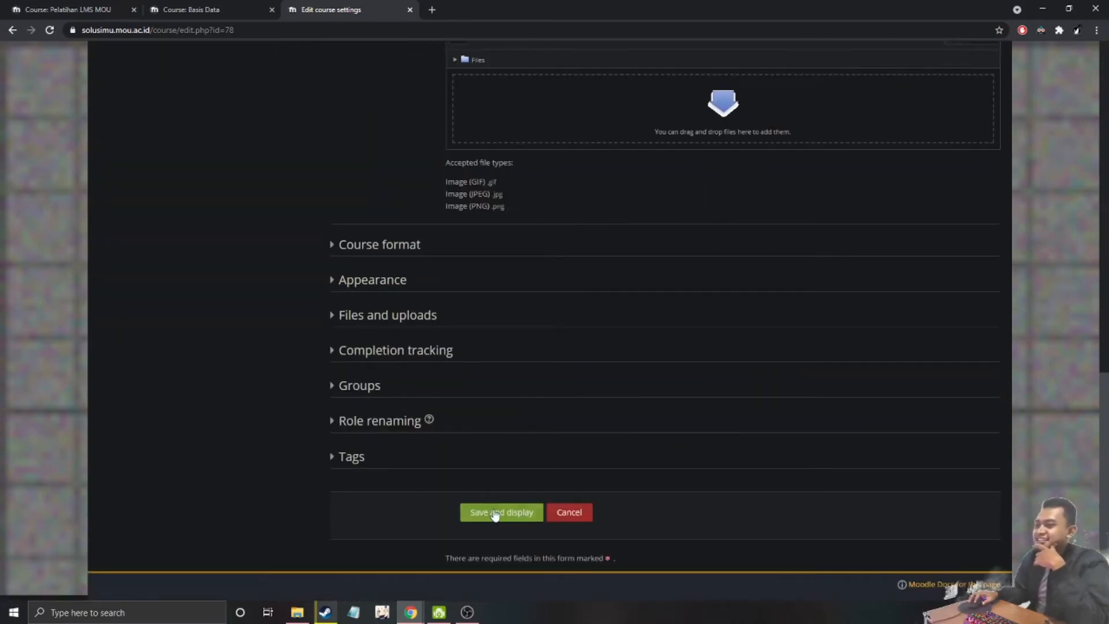
pyautogui.click(495, 513)
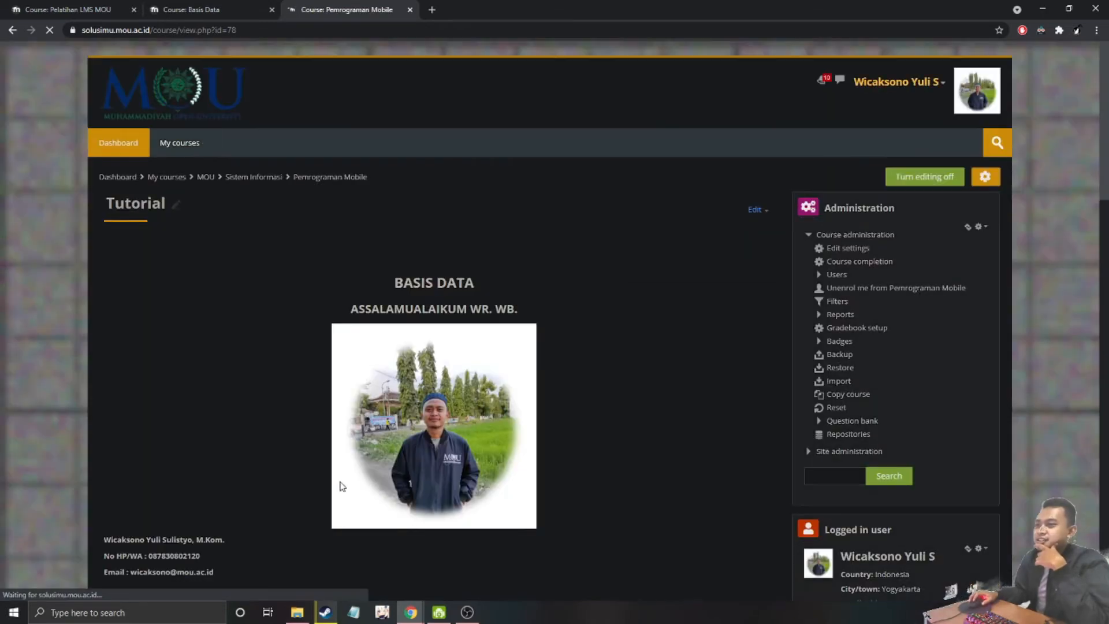
# Switch to the student's incognito window and refresh the course search for "mobile"
pyautogui.scroll(-5, 358, 508)
pyautogui.moveTo(410, 612)
pyautogui.click(471, 563)
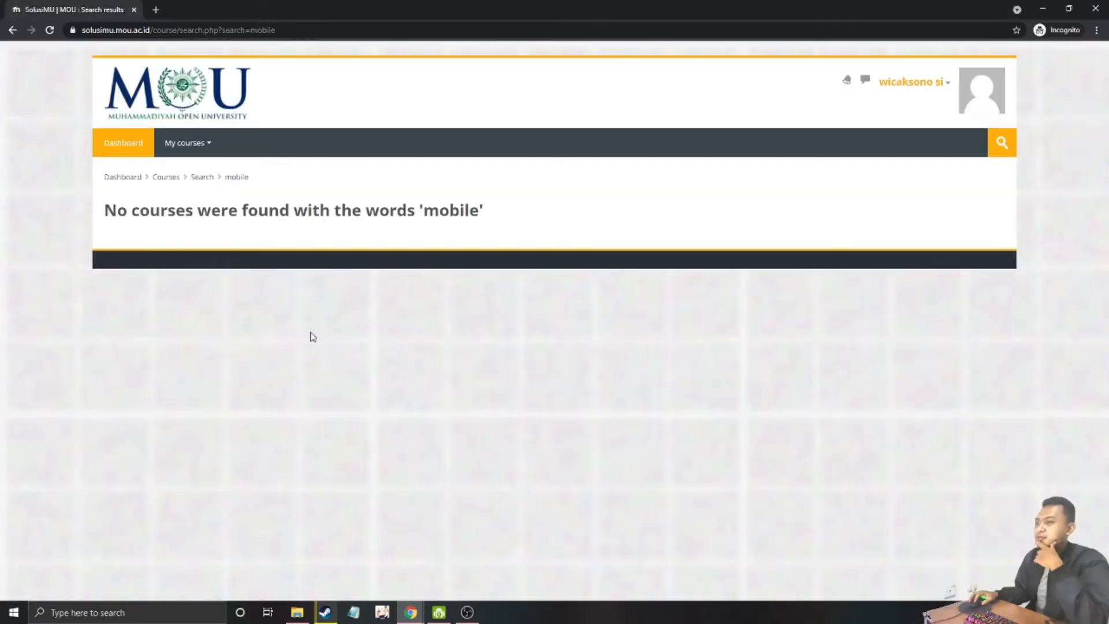
pyautogui.click(50, 30)
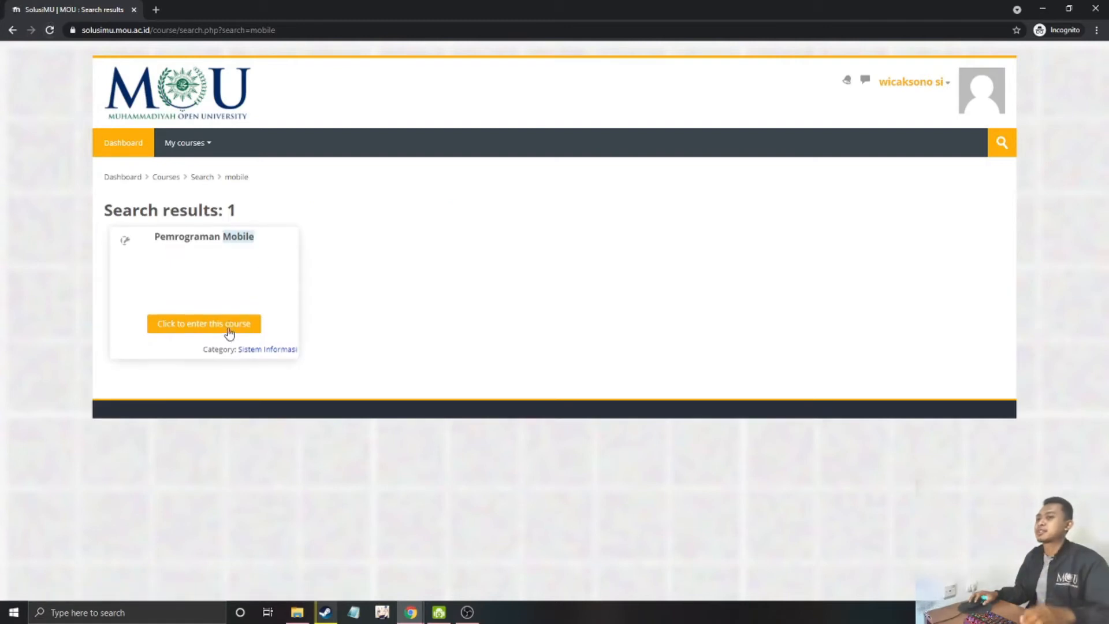
# Enter the Pemrograman Mobile course as the student and open the Presensi 1 attendance activity under Topic 1
pyautogui.click(225, 324)
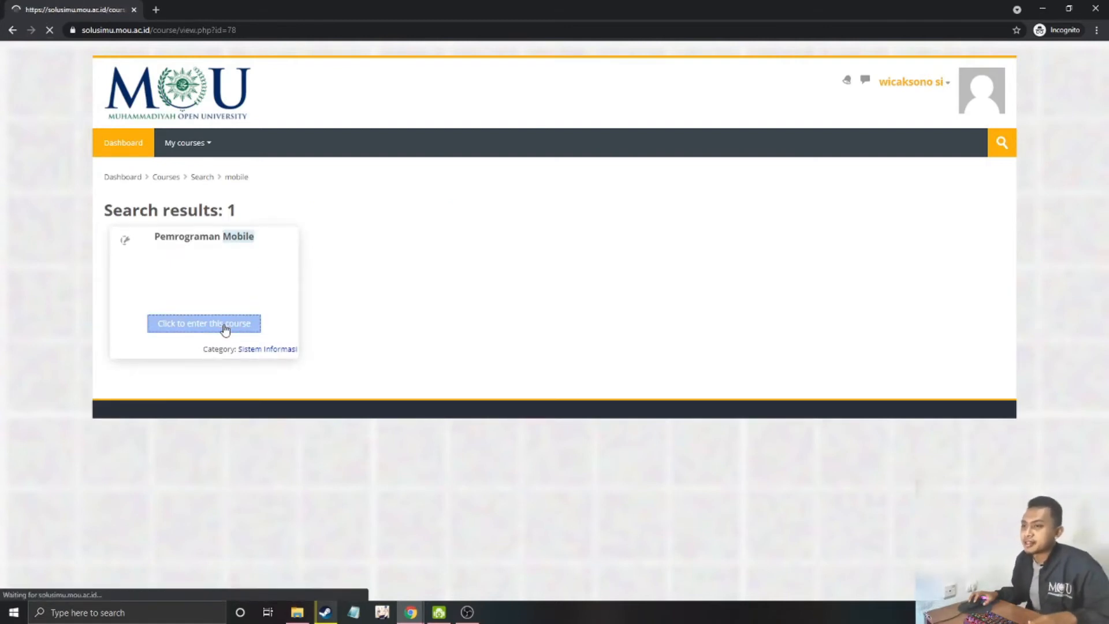
pyautogui.scroll(-10, 294, 389)
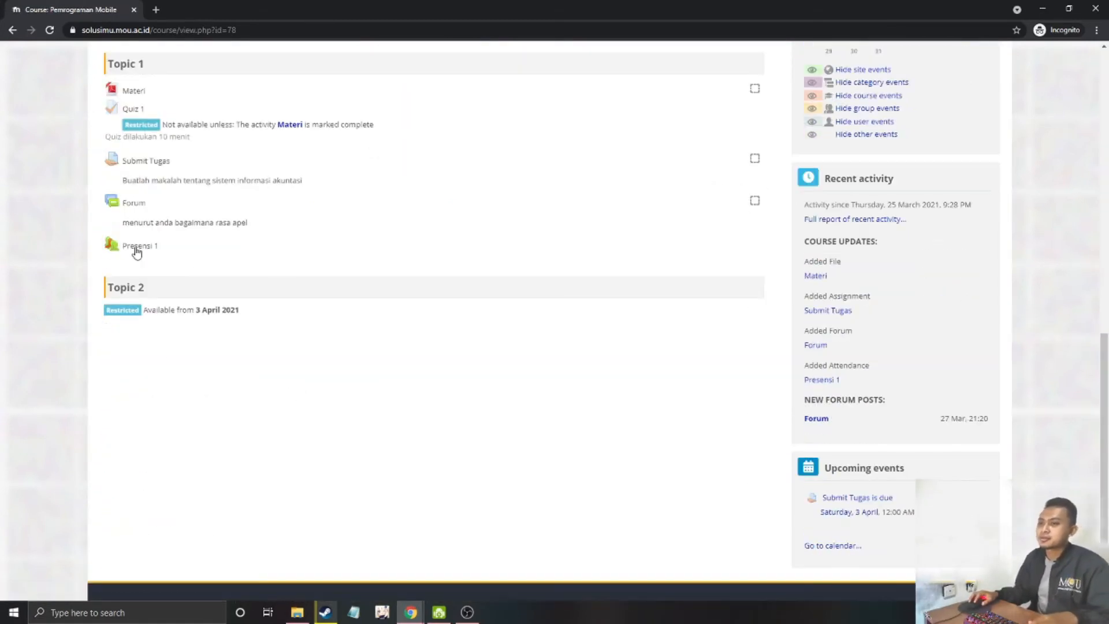
pyautogui.click(140, 246)
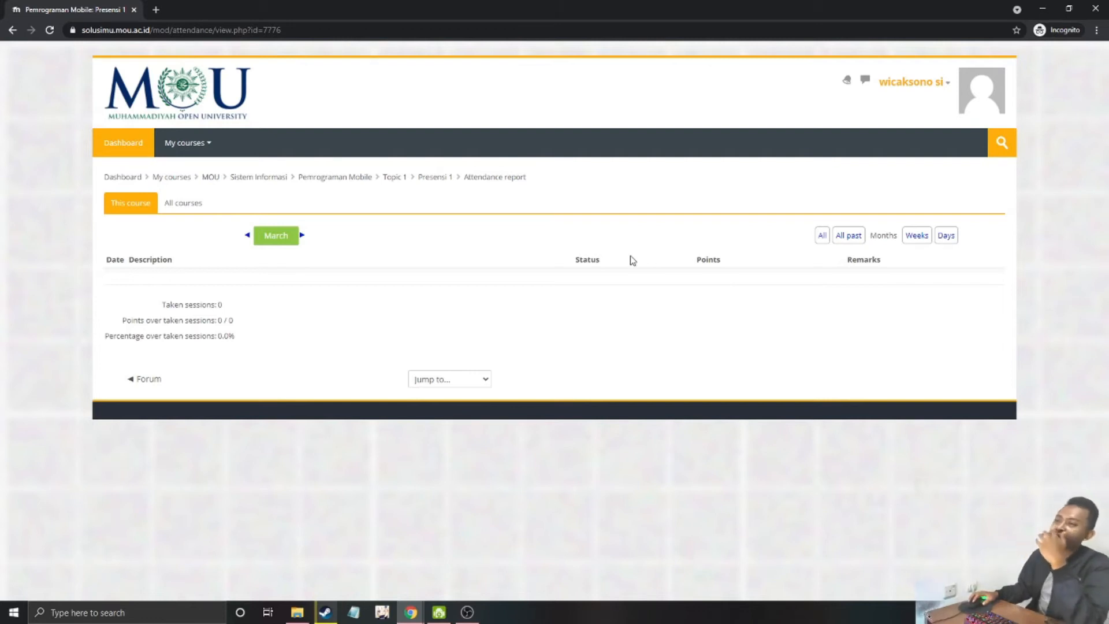
# Return to the teacher's window, open Presensi 1 under Topic 1 and open its form for adding a session
pyautogui.click(1042, 9)
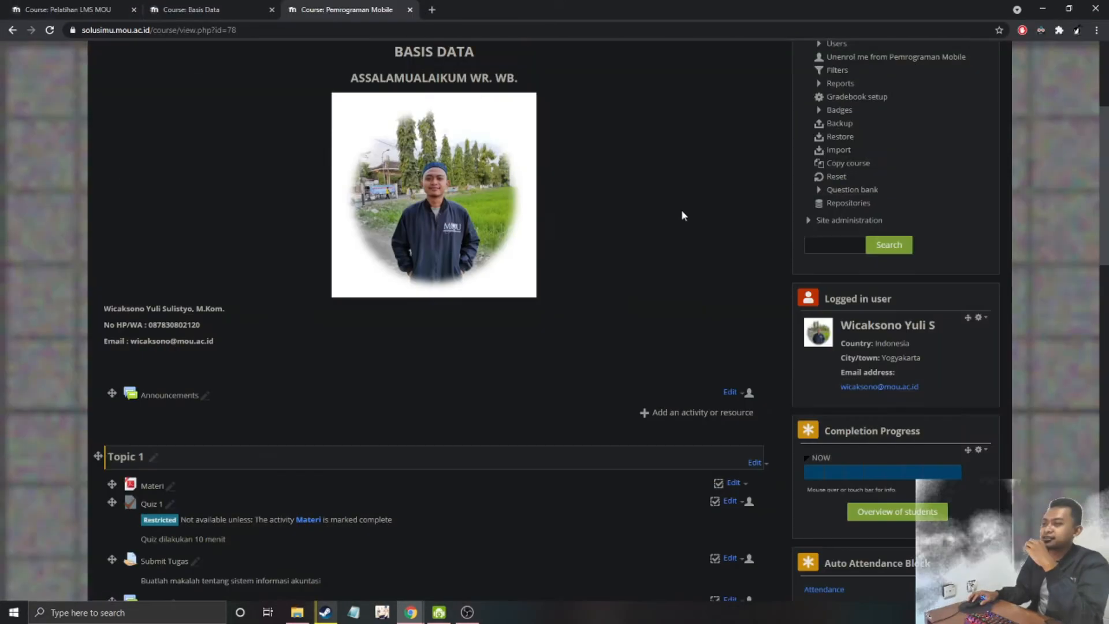
pyautogui.scroll(-5, 484, 407)
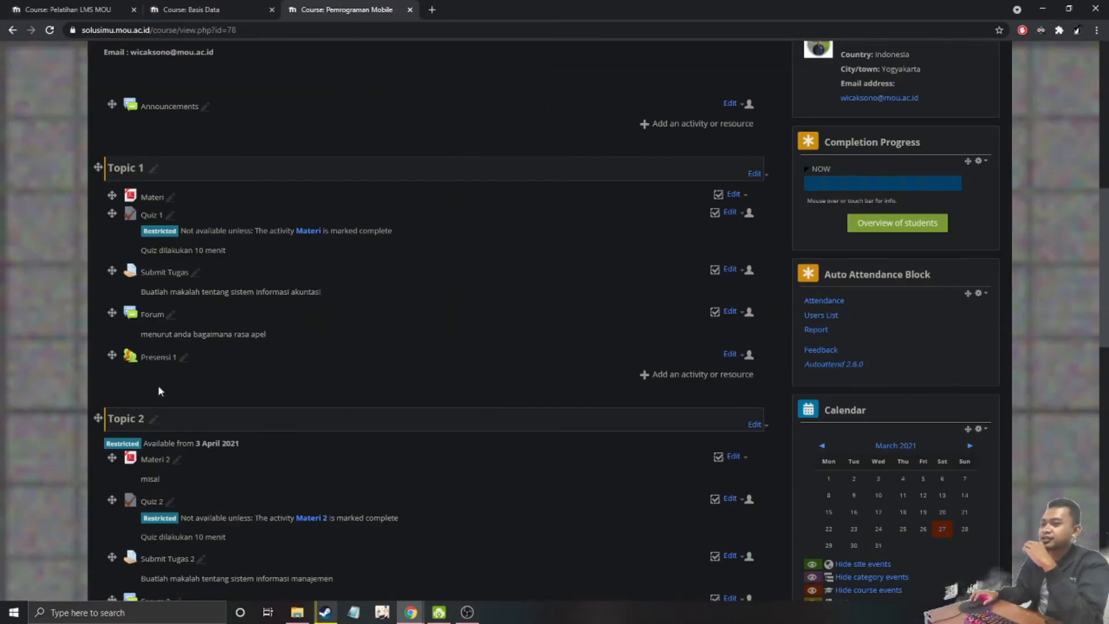
pyautogui.click(145, 355)
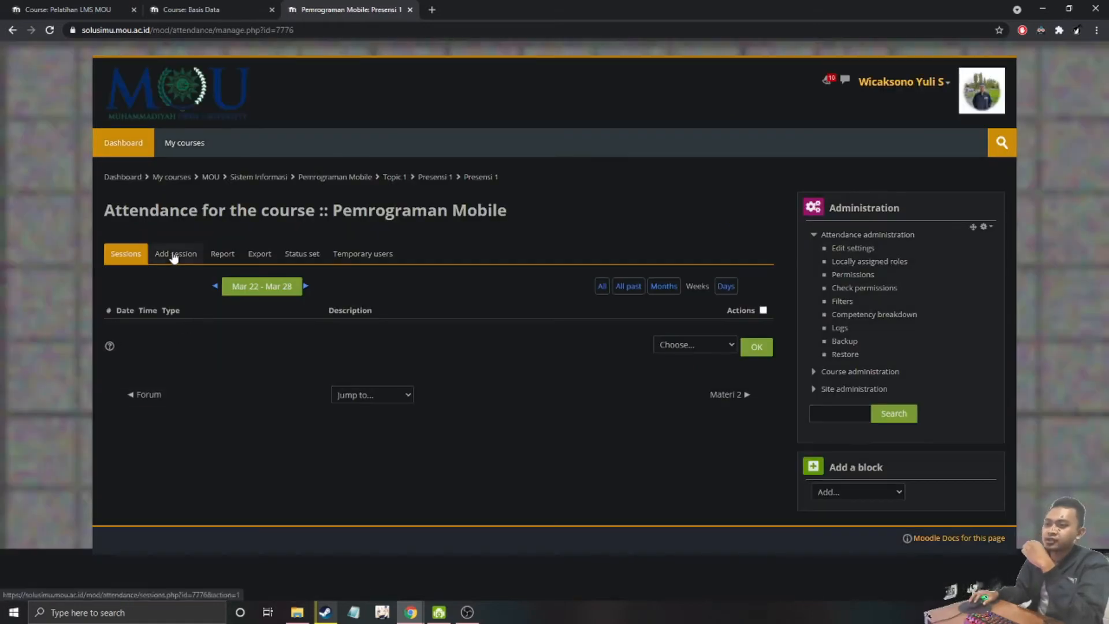
pyautogui.click(175, 255)
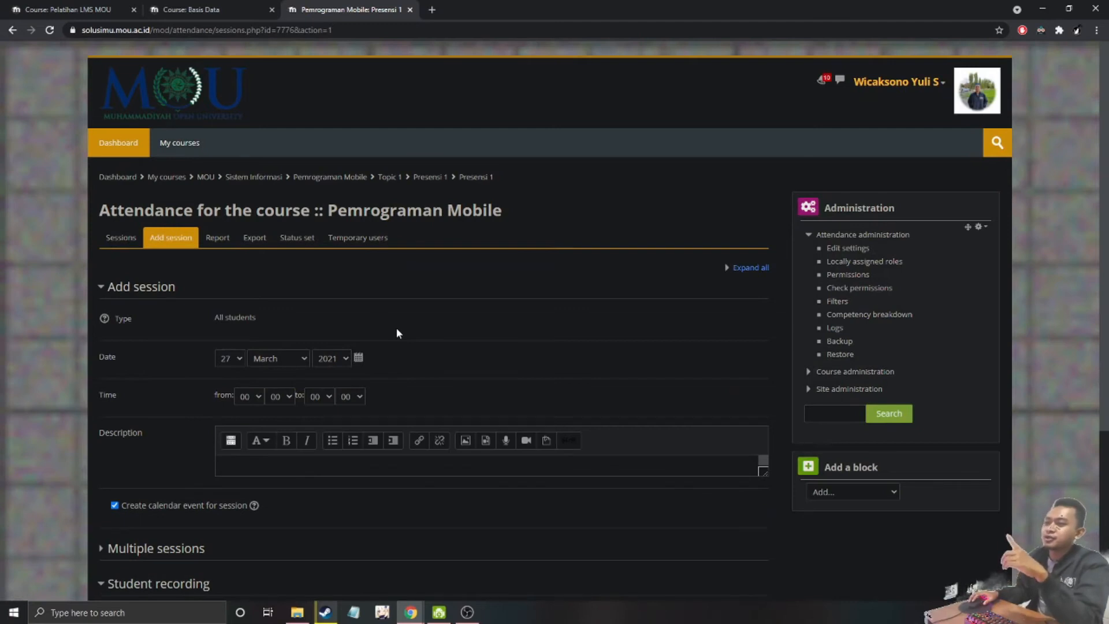
# Glance at the Pelatihan LMS MOU course's manual attendance section and look over the fields of the Add session form
pyautogui.hotkey('ctrl', '1')
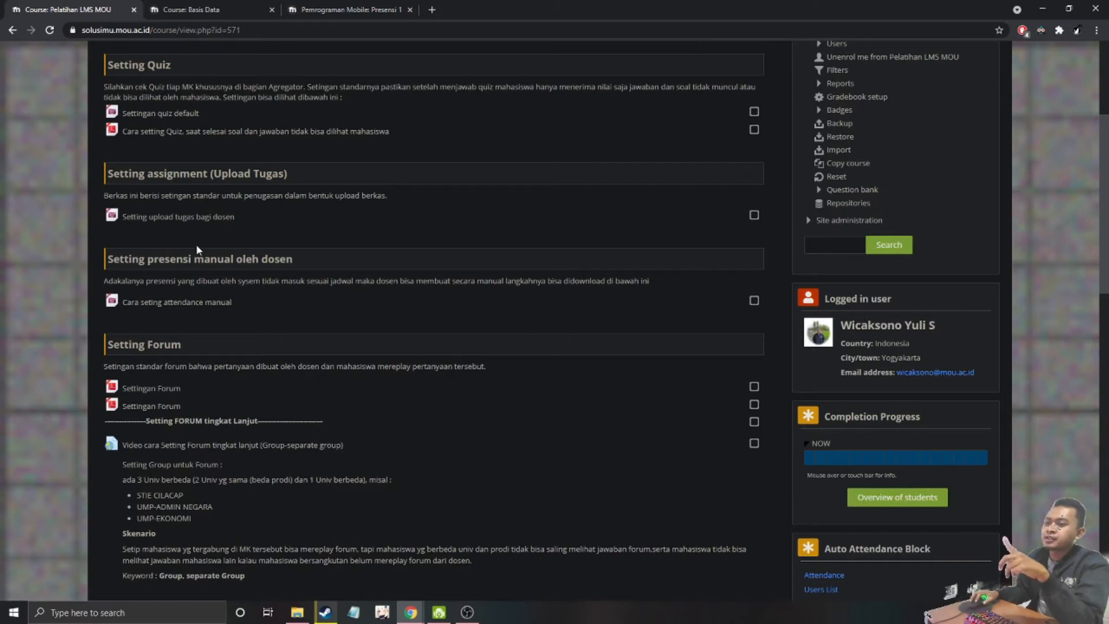
pyautogui.hotkey('ctrl', '3')
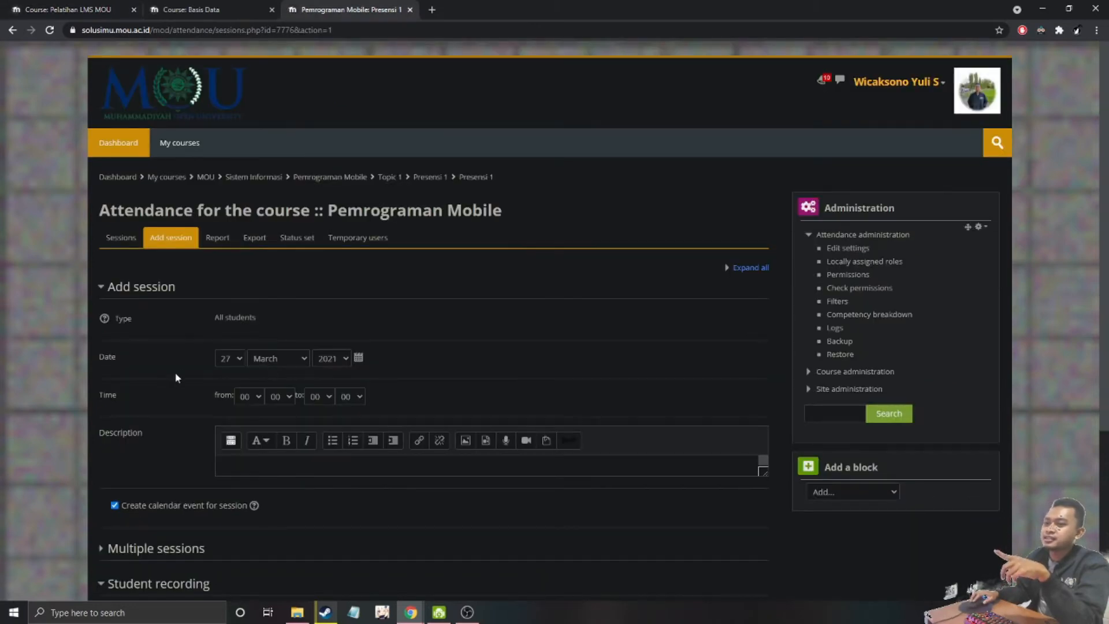
pyautogui.scroll(-2, 249, 367)
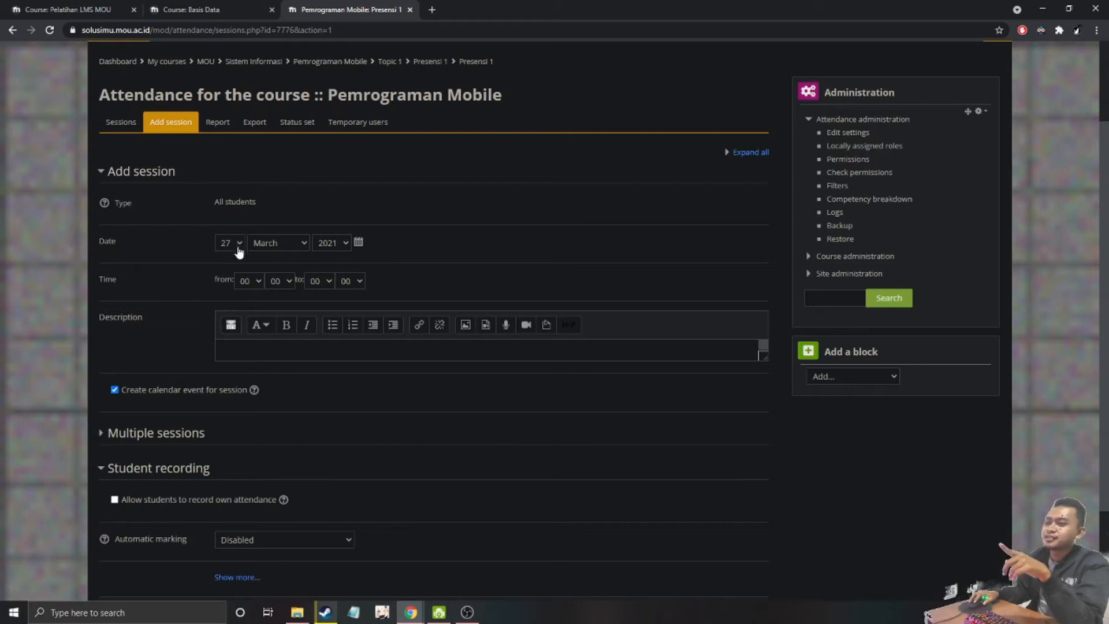
pyautogui.scroll(-3, 231, 375)
pyautogui.click(248, 489)
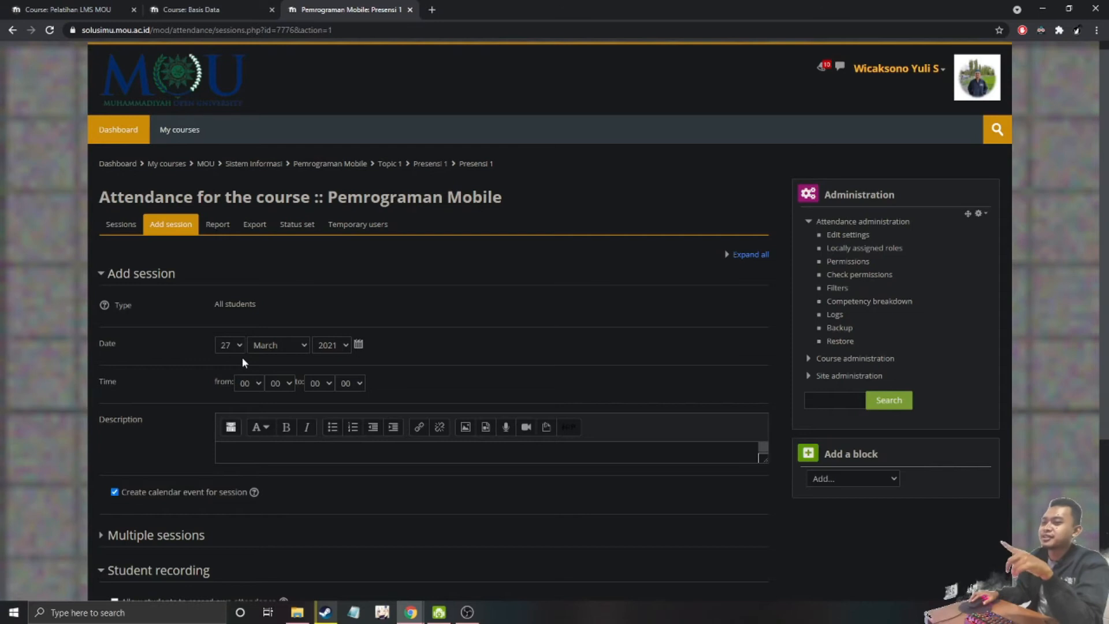
pyautogui.scroll(-2, 233, 348)
pyautogui.scroll(2, 232, 348)
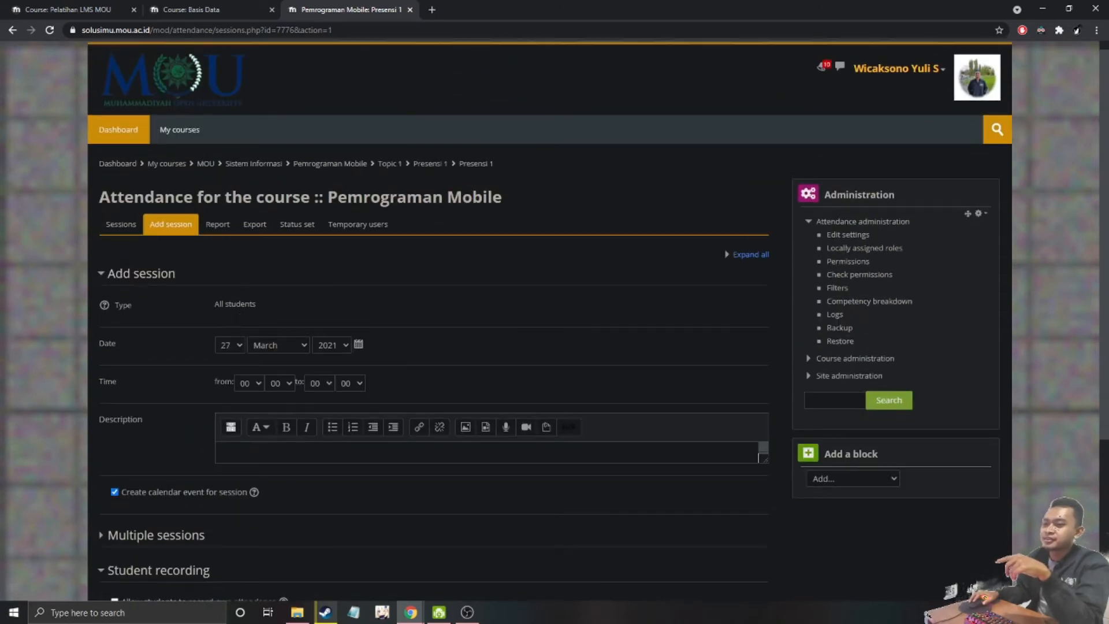
# Choose day 27 for the attendance session's date and 00 for its start hour
pyautogui.click(237, 346)
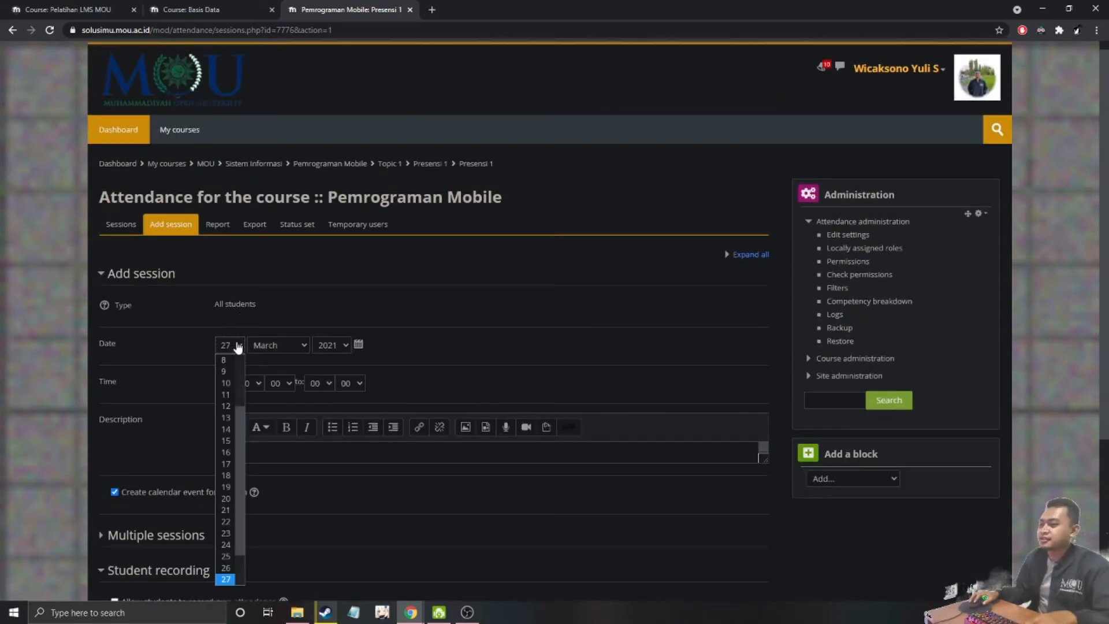
pyautogui.click(226, 579)
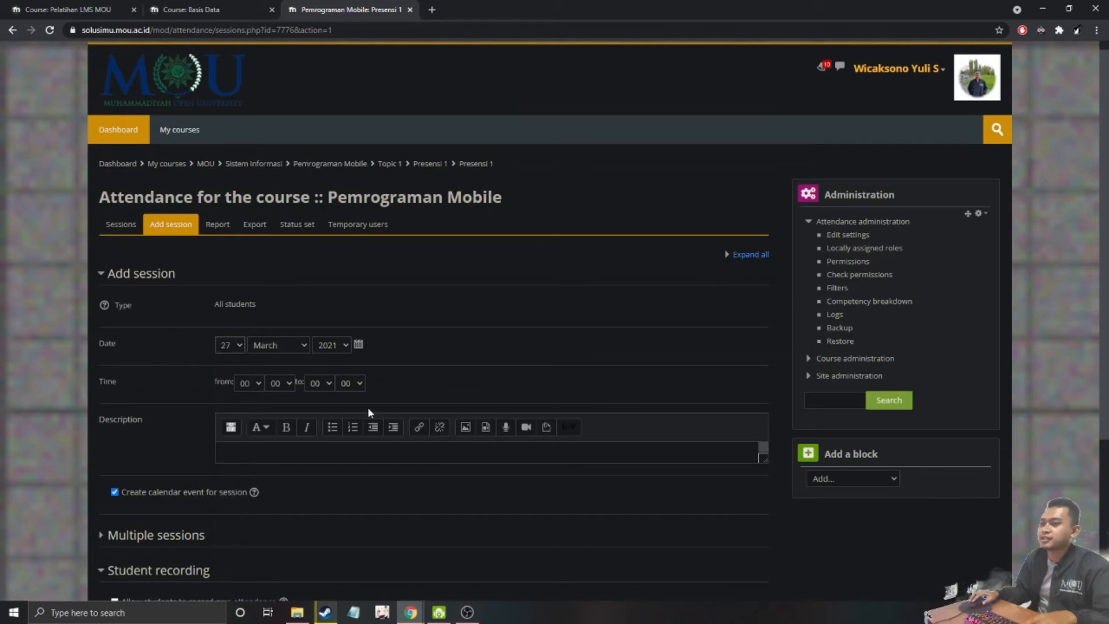
pyautogui.scroll(-1, 370, 411)
pyautogui.click(260, 326)
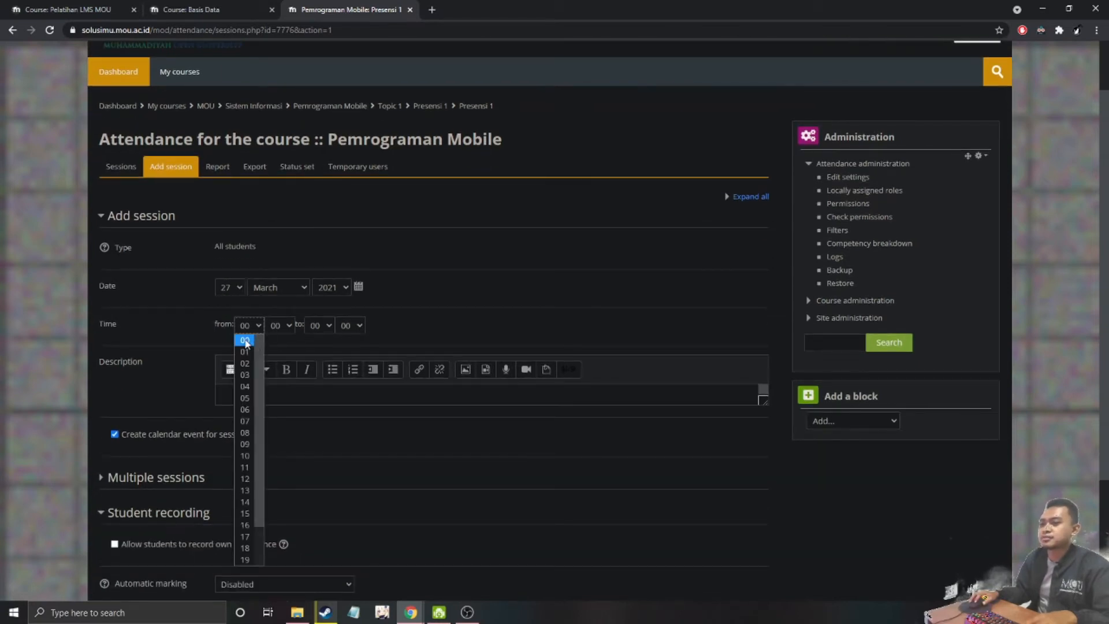
pyautogui.click(245, 341)
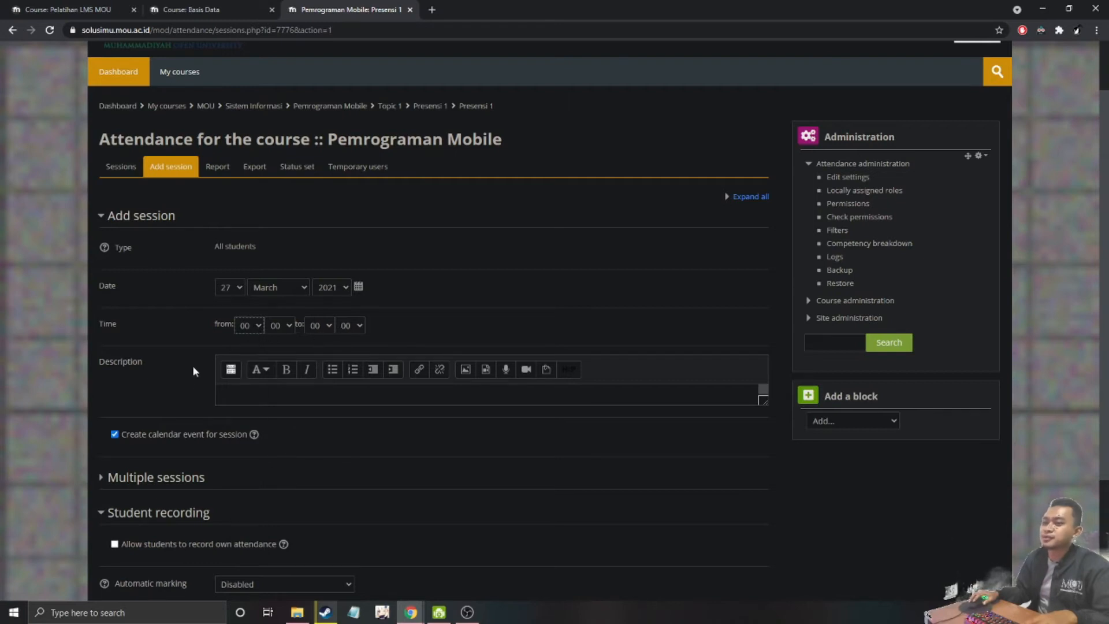
# Set the attendance session's end time to 23:55
pyautogui.scroll(-3, 185, 381)
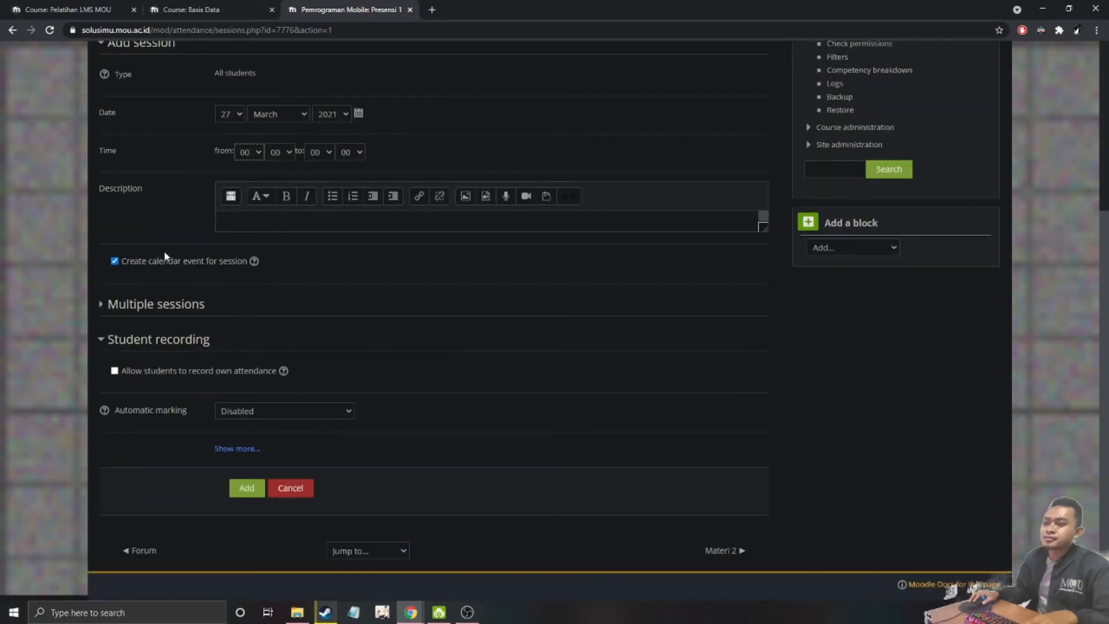
pyautogui.click(319, 151)
pyautogui.scroll(-2, 316, 359)
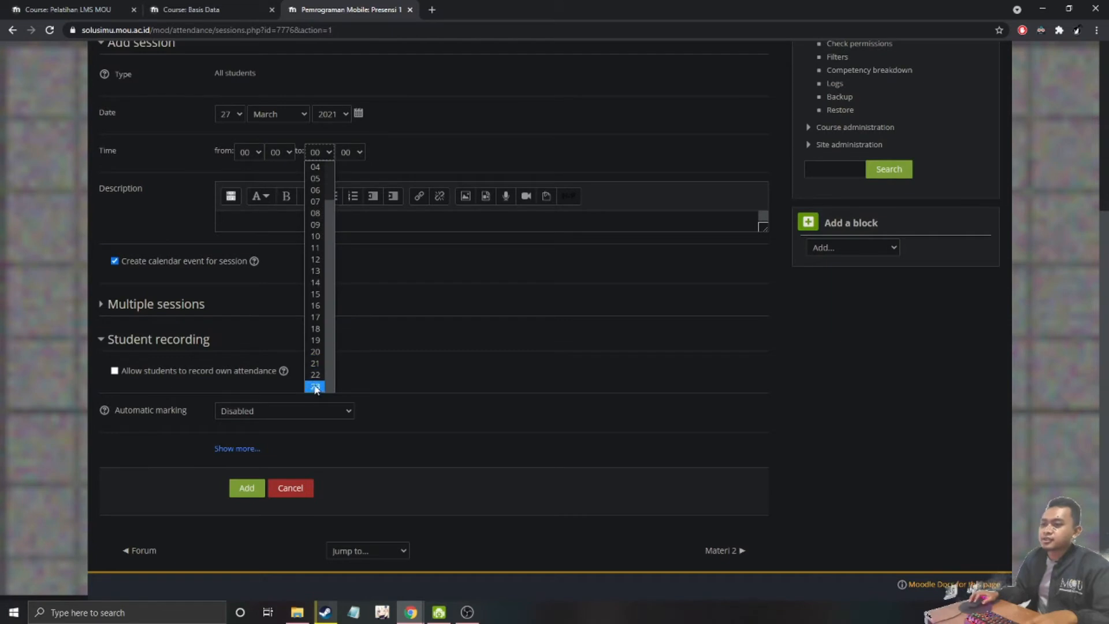
pyautogui.click(316, 386)
pyautogui.click(350, 152)
pyautogui.click(353, 294)
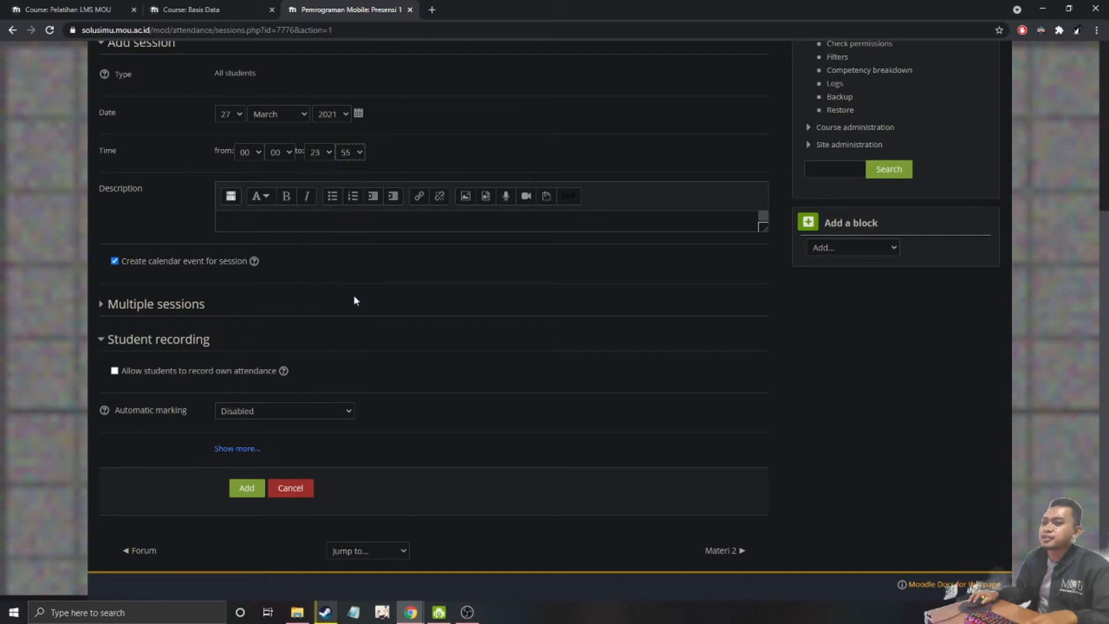
pyautogui.scroll(1, 309, 289)
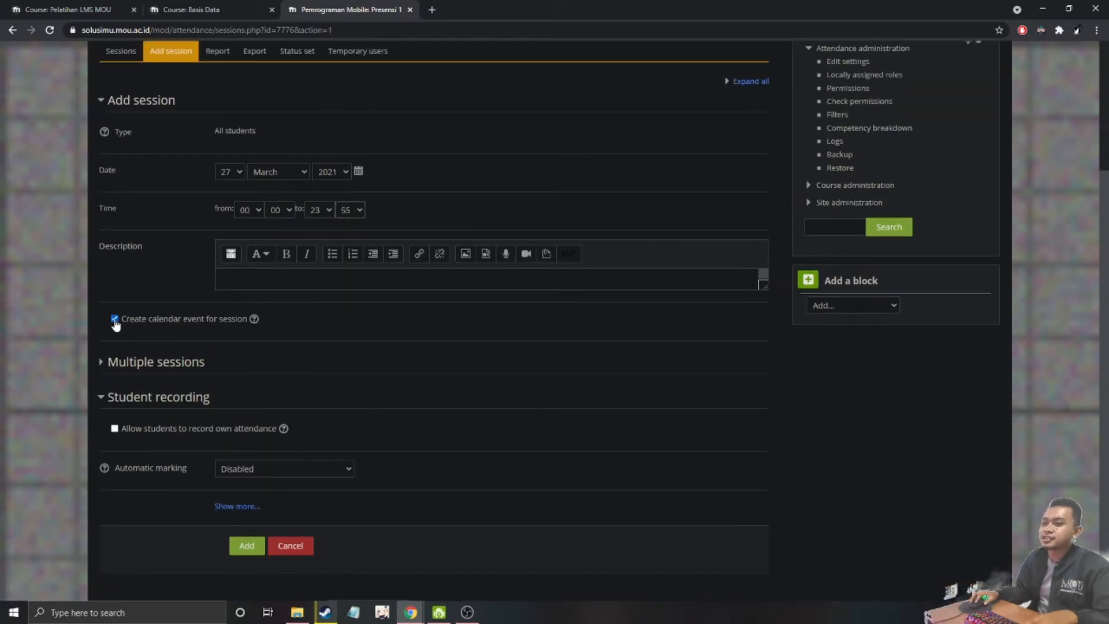
# Allow students to record their own attendance, set automatic marking to Yes, and add the 27 March session
pyautogui.click(114, 430)
pyautogui.scroll(-2, 331, 385)
pyautogui.click(340, 355)
pyautogui.click(312, 381)
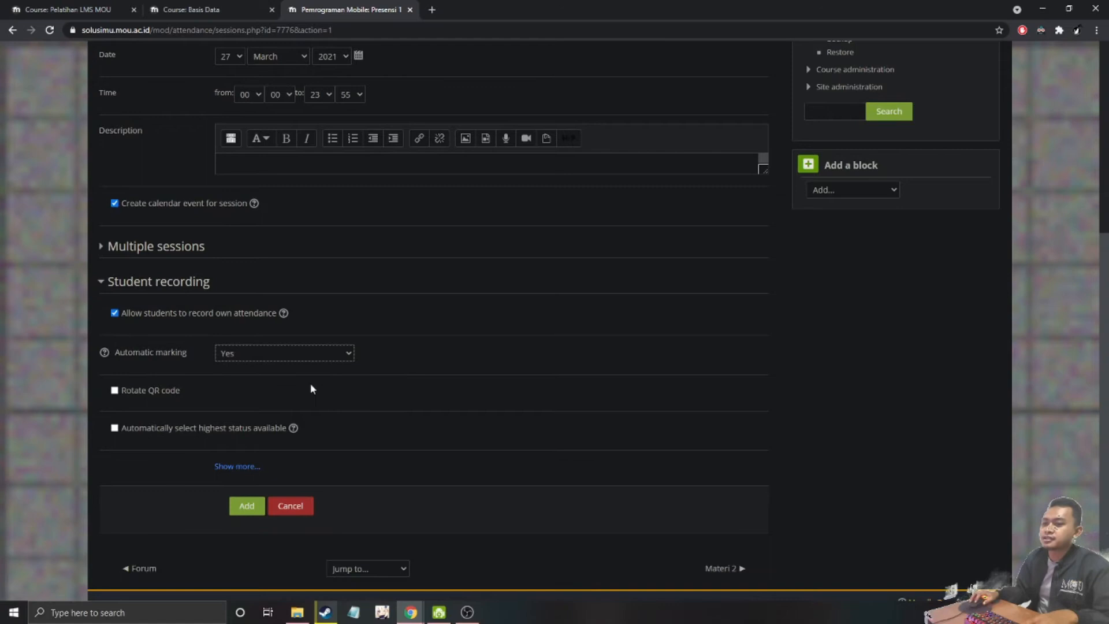
pyautogui.click(237, 467)
pyautogui.scroll(-2, 237, 456)
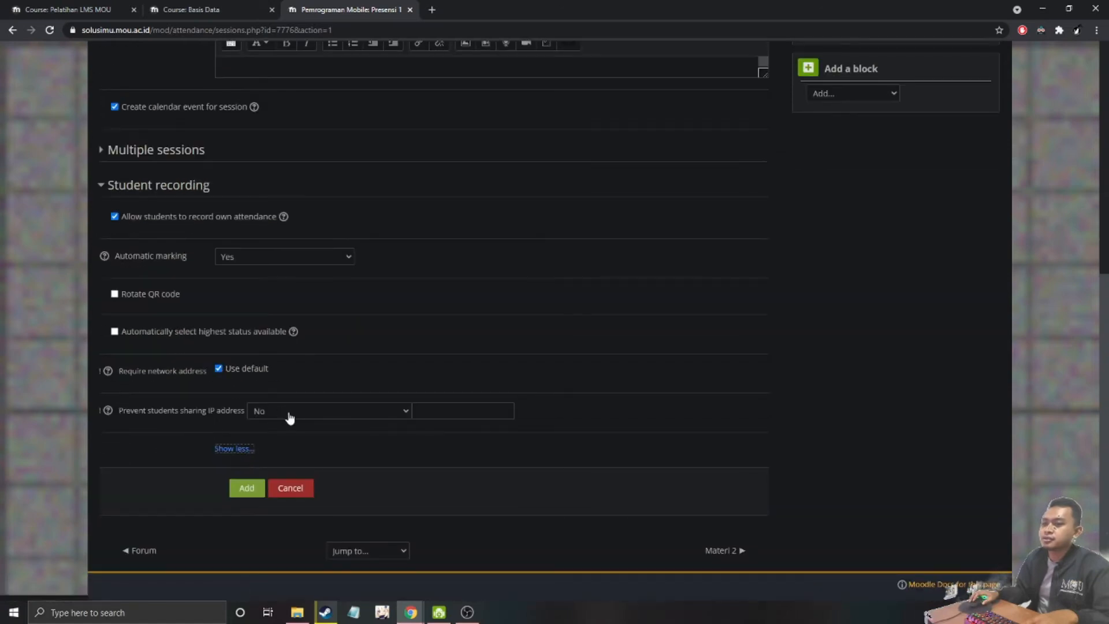
pyautogui.scroll(6, 283, 416)
pyautogui.scroll(-5, 272, 415)
pyautogui.click(250, 598)
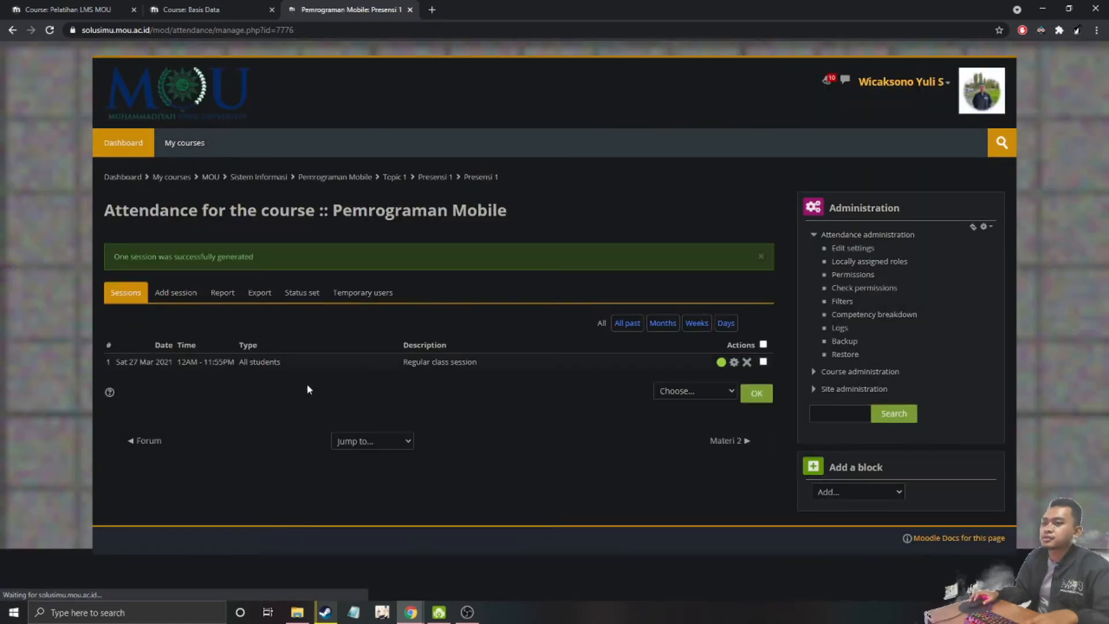
pyautogui.moveTo(116, 362); pyautogui.dragTo(176, 372)
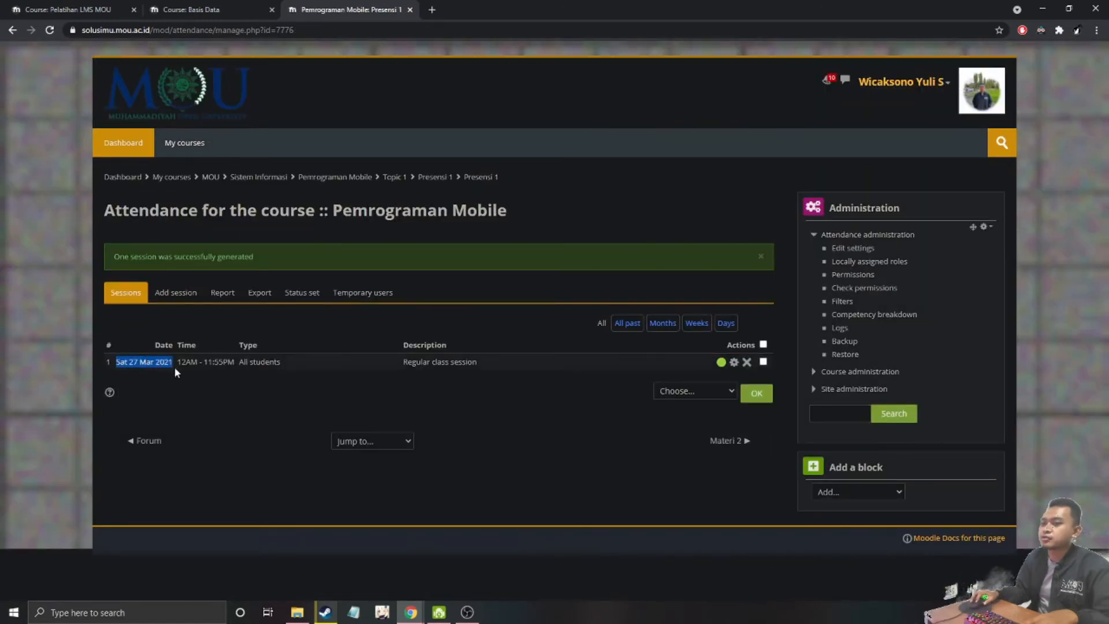
# Switch to the student's window, reopen Presensi 1 and submit attendance as Present for the 27 March session
pyautogui.click(411, 611)
pyautogui.click(460, 567)
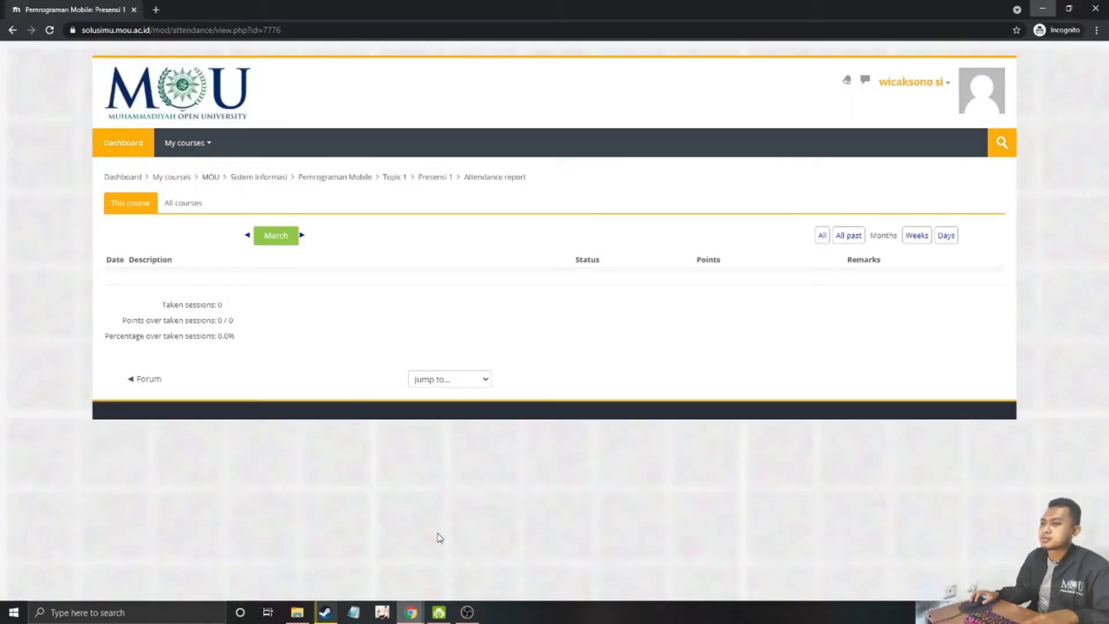
pyautogui.click(13, 29)
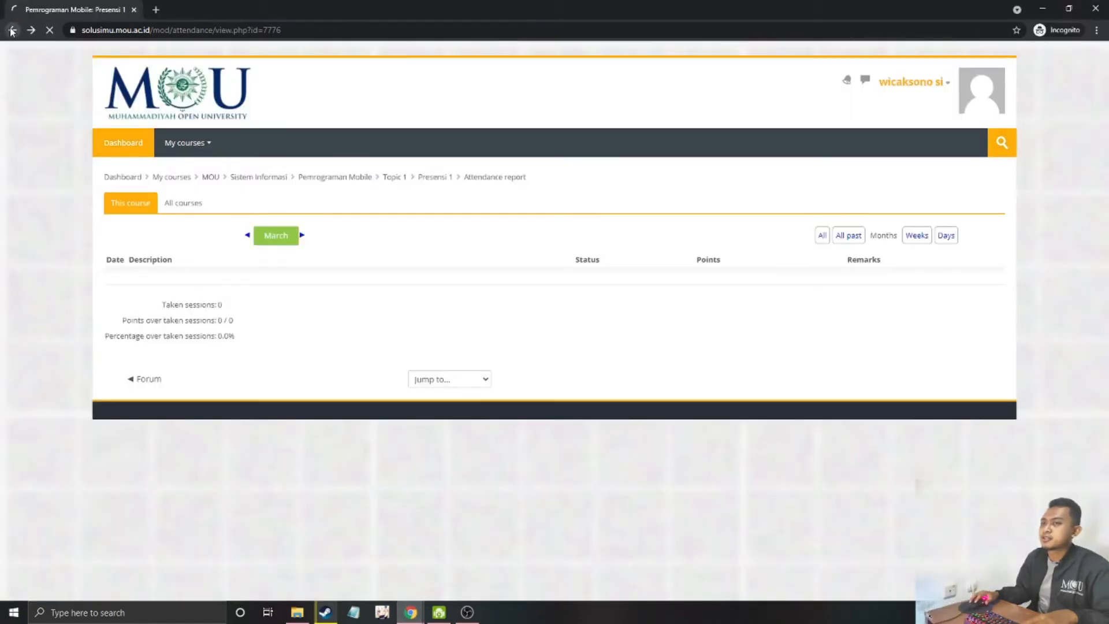
pyautogui.click(133, 246)
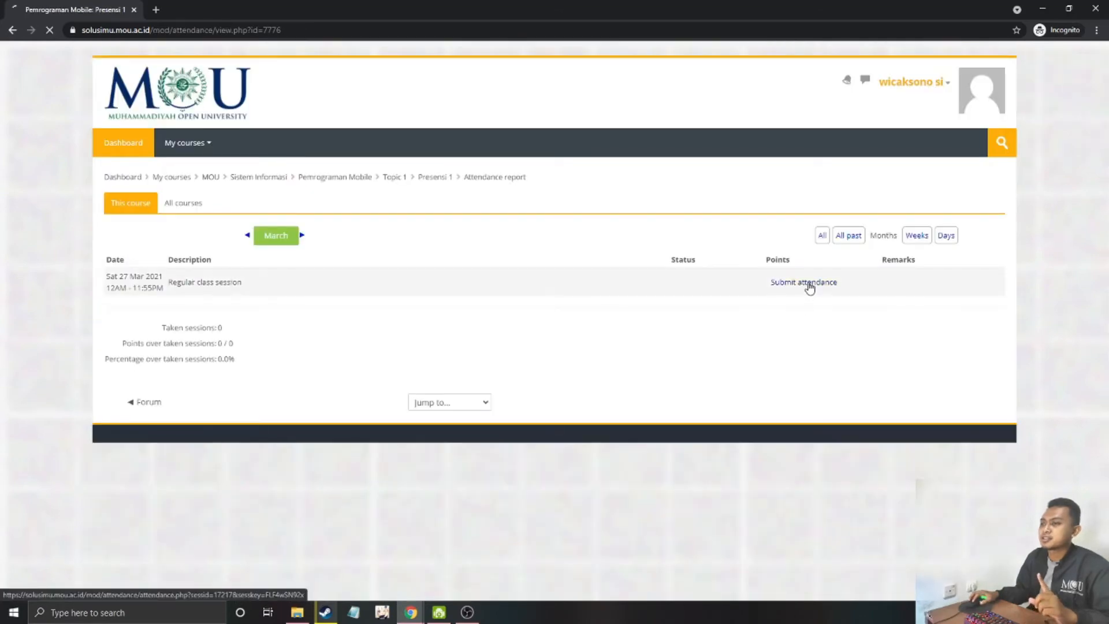
pyautogui.click(223, 233)
pyautogui.click(275, 296)
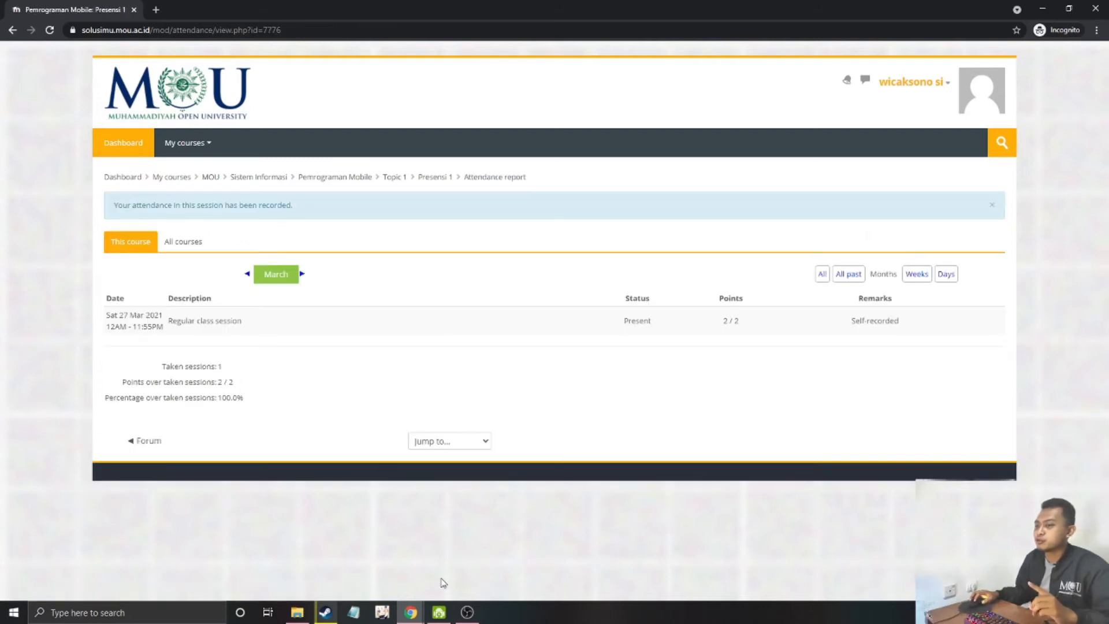
# Return to the teacher's window and open the Pemrograman Mobile course page
pyautogui.moveTo(423, 621)
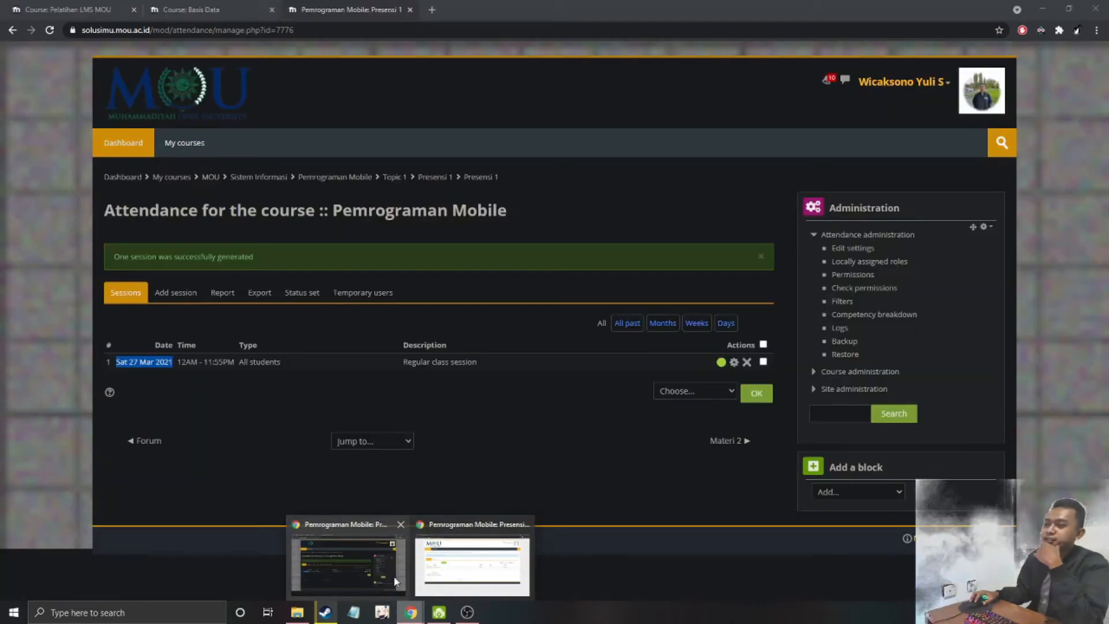
pyautogui.click(396, 580)
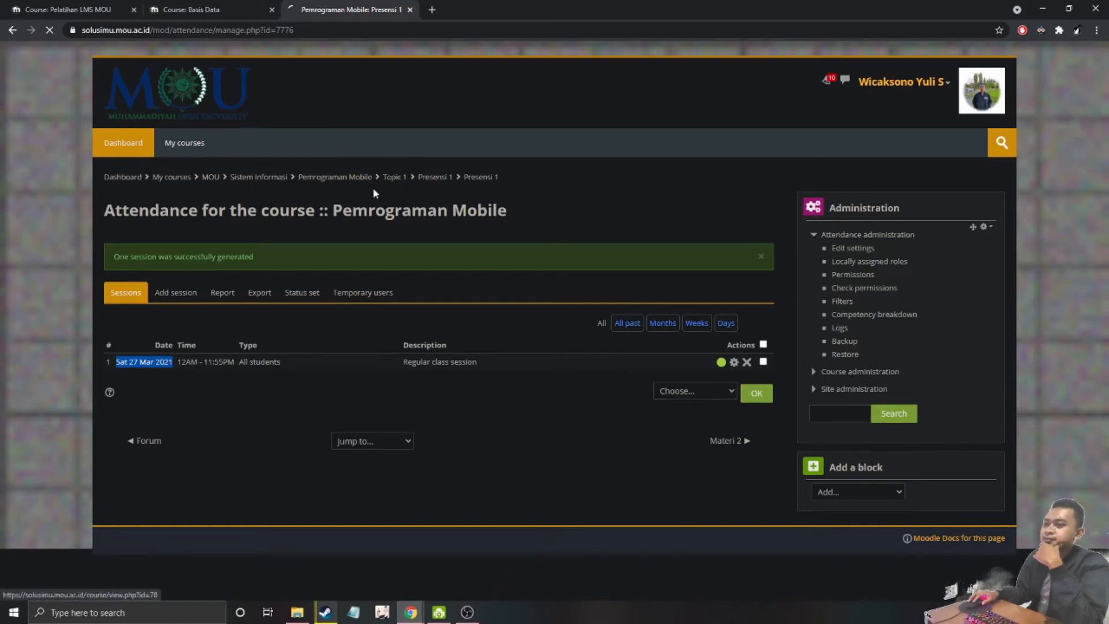
pyautogui.scroll(-5, 714, 407)
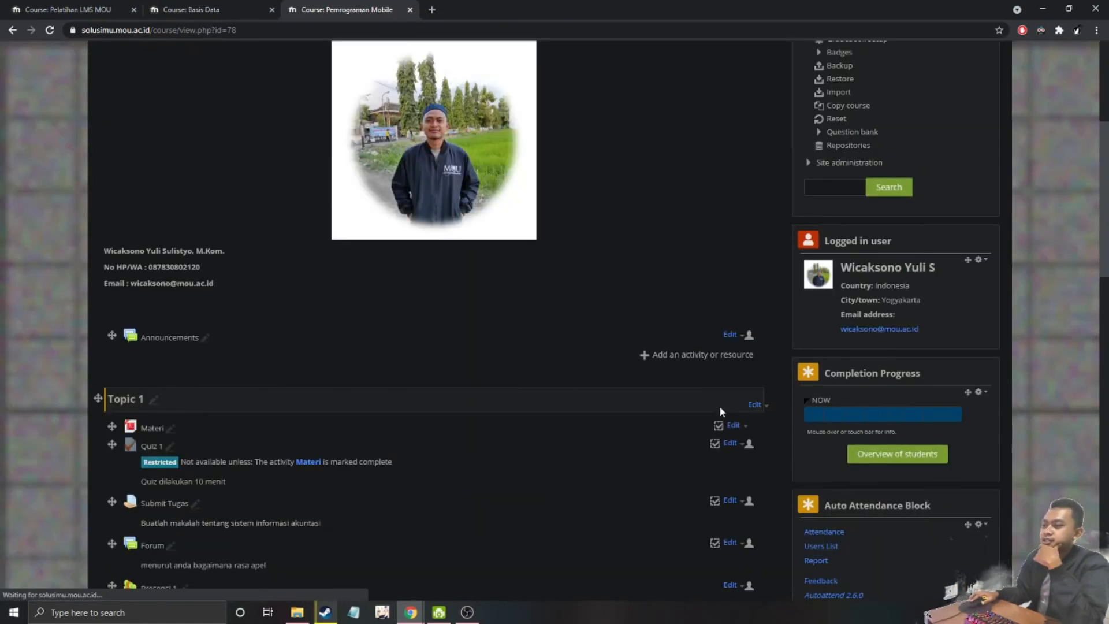
pyautogui.scroll(-4, 719, 406)
pyautogui.click(820, 299)
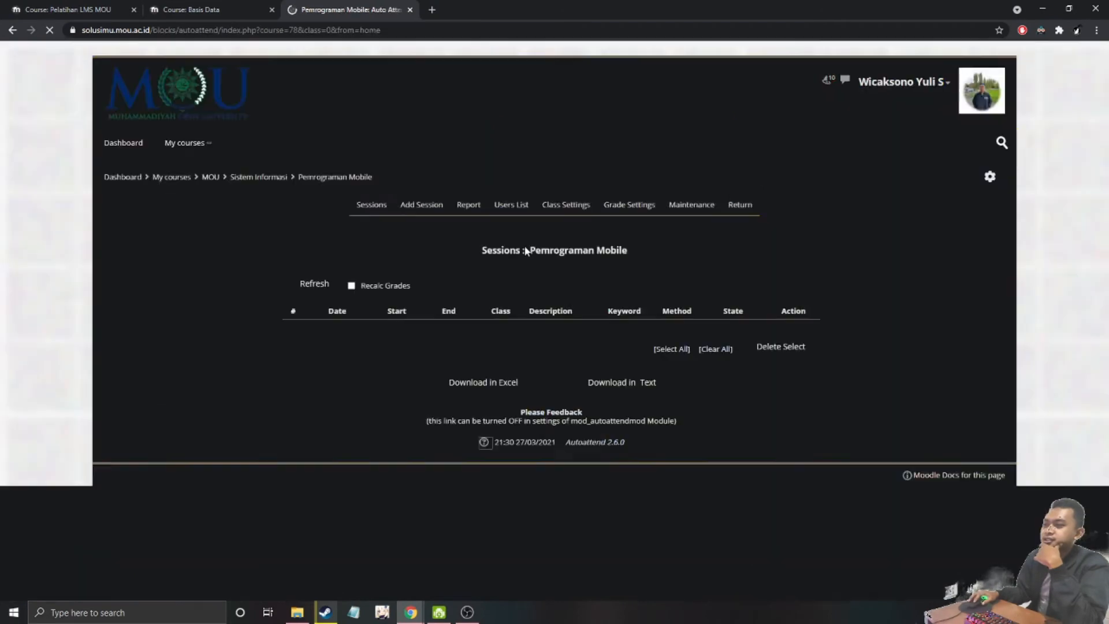
pyautogui.click(425, 205)
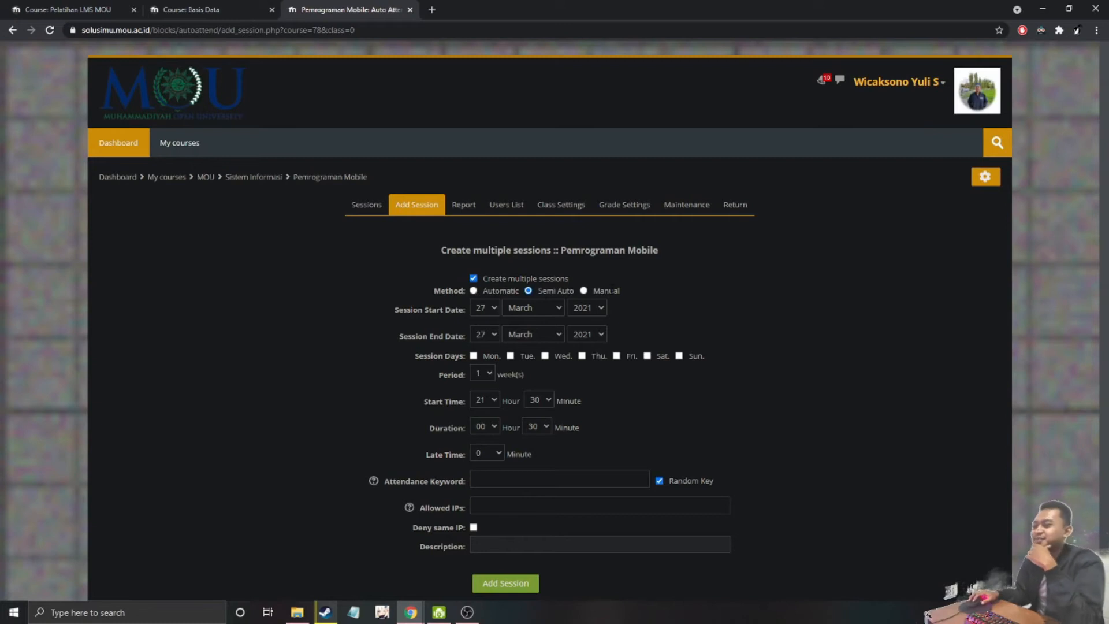
pyautogui.click(14, 31)
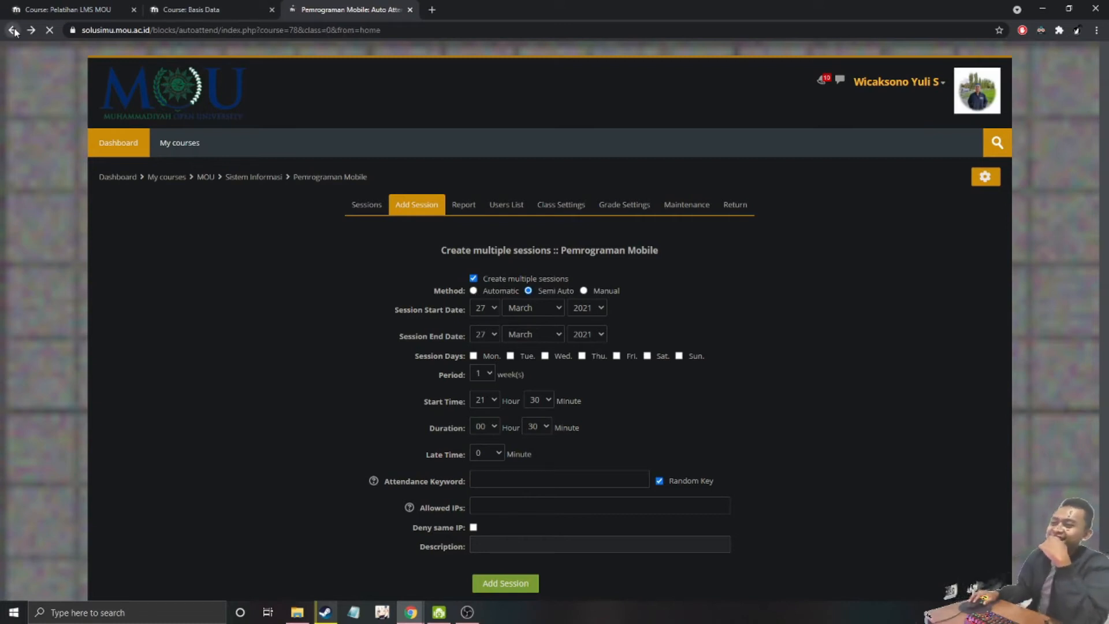
pyautogui.click(13, 31)
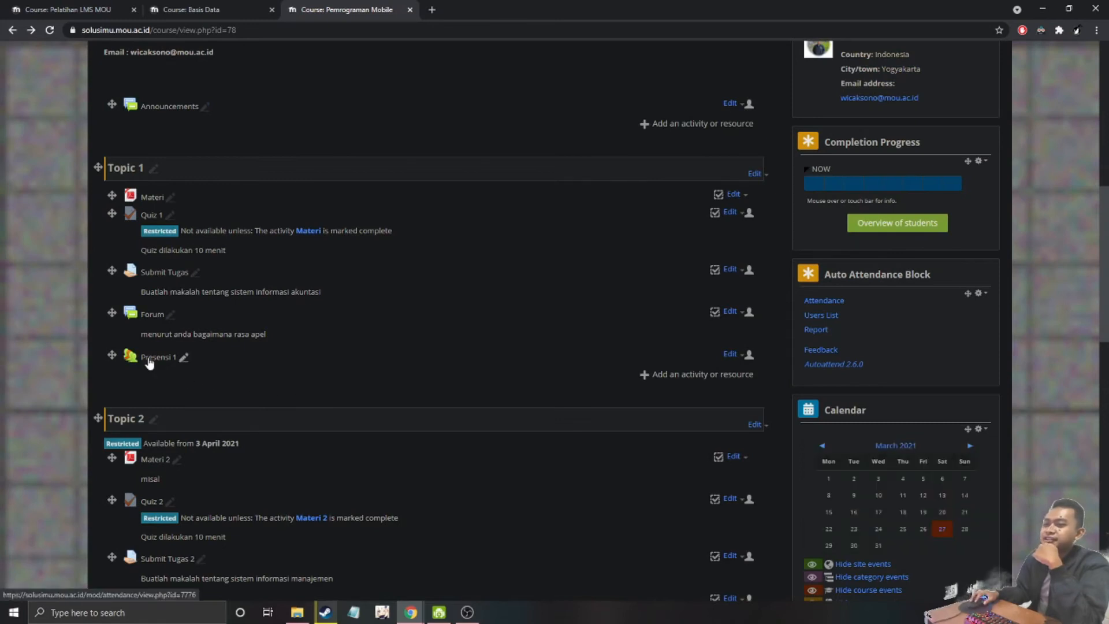
# Open the form for adding a session in Presensi 1 and set the new session's day to 28
pyautogui.click(149, 360)
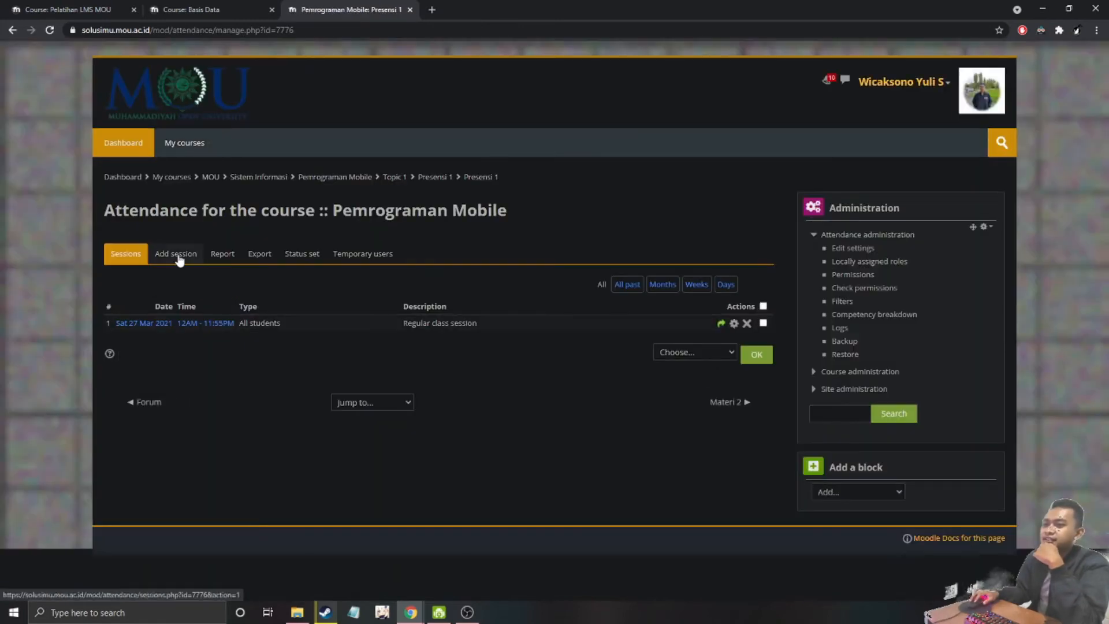
pyautogui.click(179, 255)
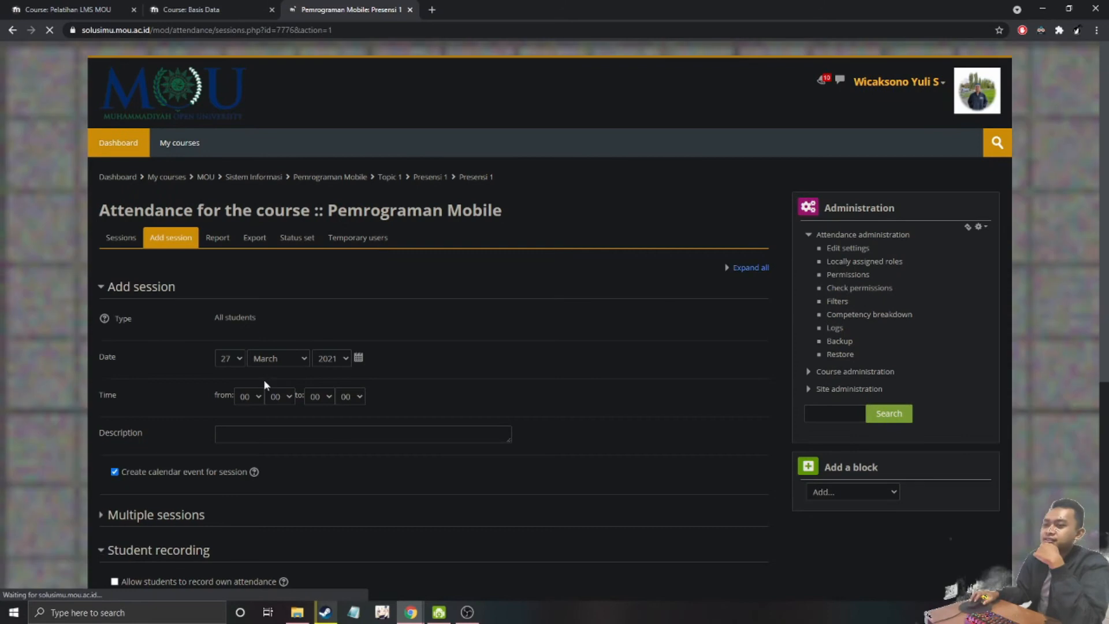
pyautogui.click(238, 359)
pyautogui.scroll(-1, 235, 450)
pyautogui.click(228, 558)
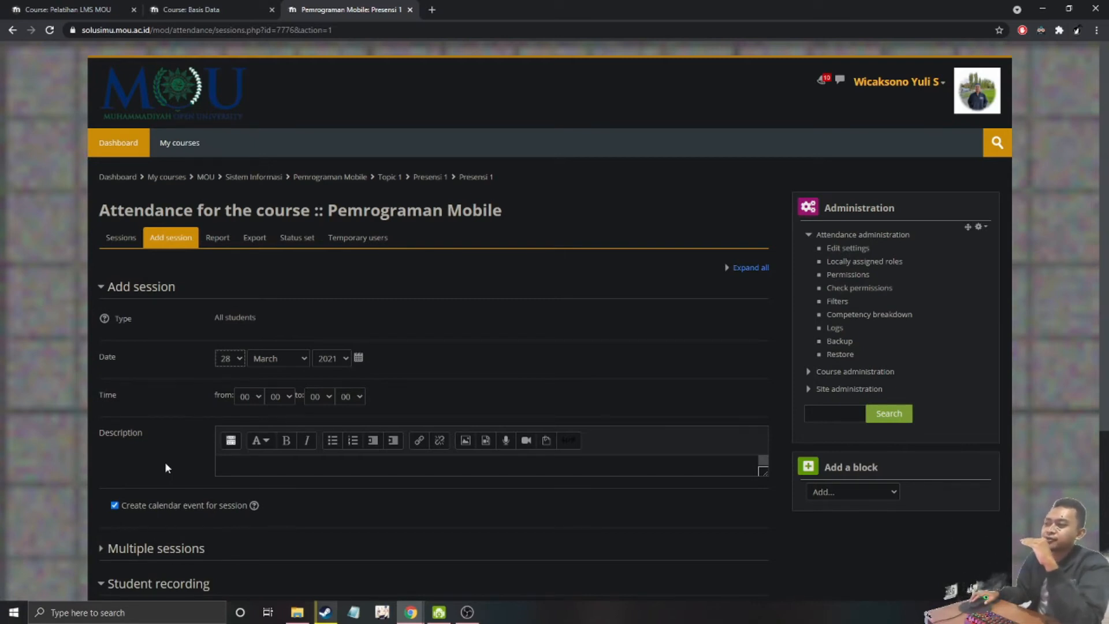
# Enable students' own attendance recording with automatic marking set to Yes, and add the 28 March session
pyautogui.scroll(-4, 165, 461)
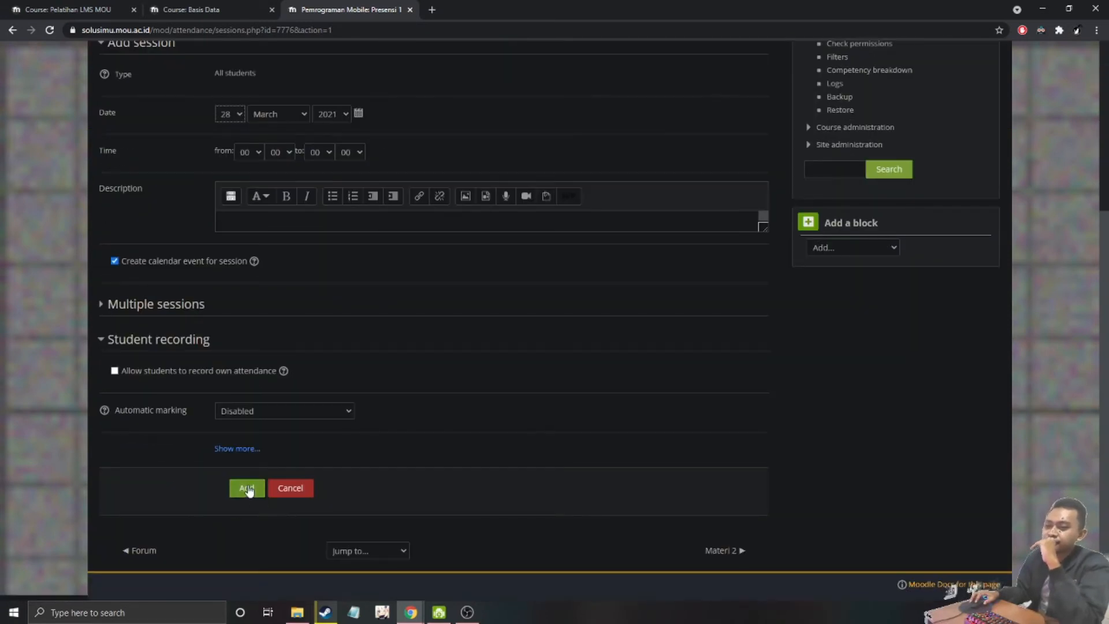
pyautogui.click(115, 370)
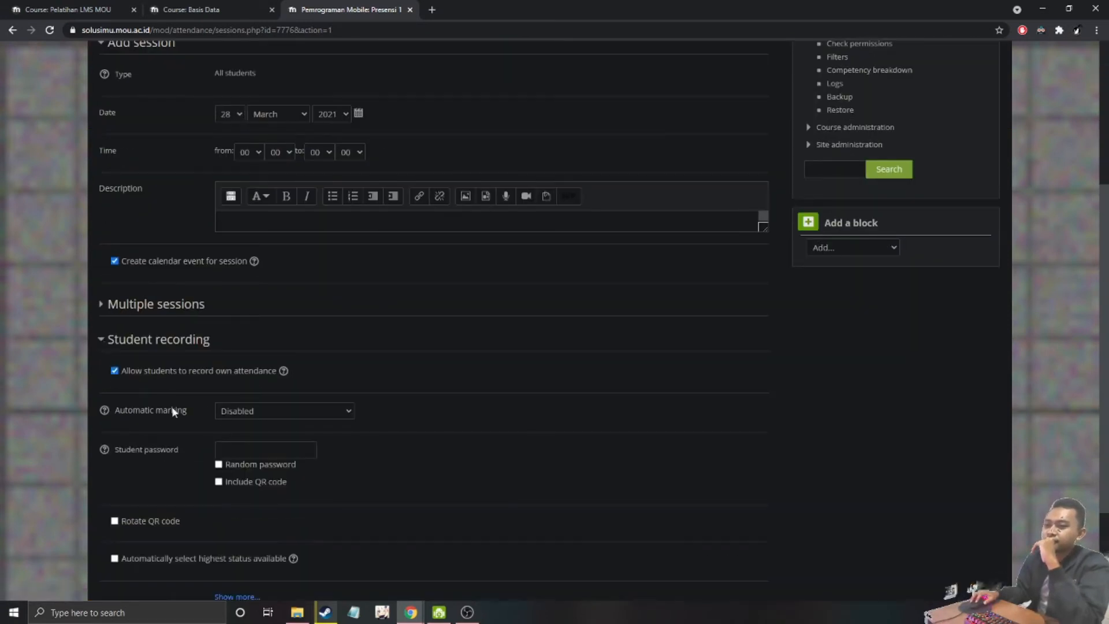
pyautogui.click(241, 416)
pyautogui.click(246, 439)
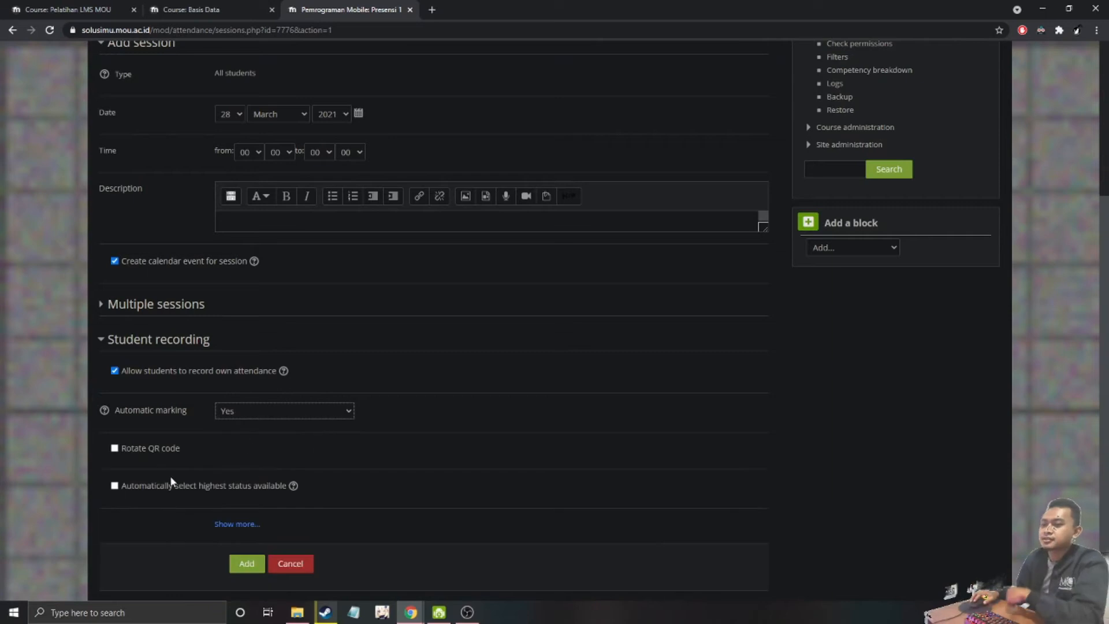
pyautogui.click(237, 524)
pyautogui.scroll(-3, 254, 505)
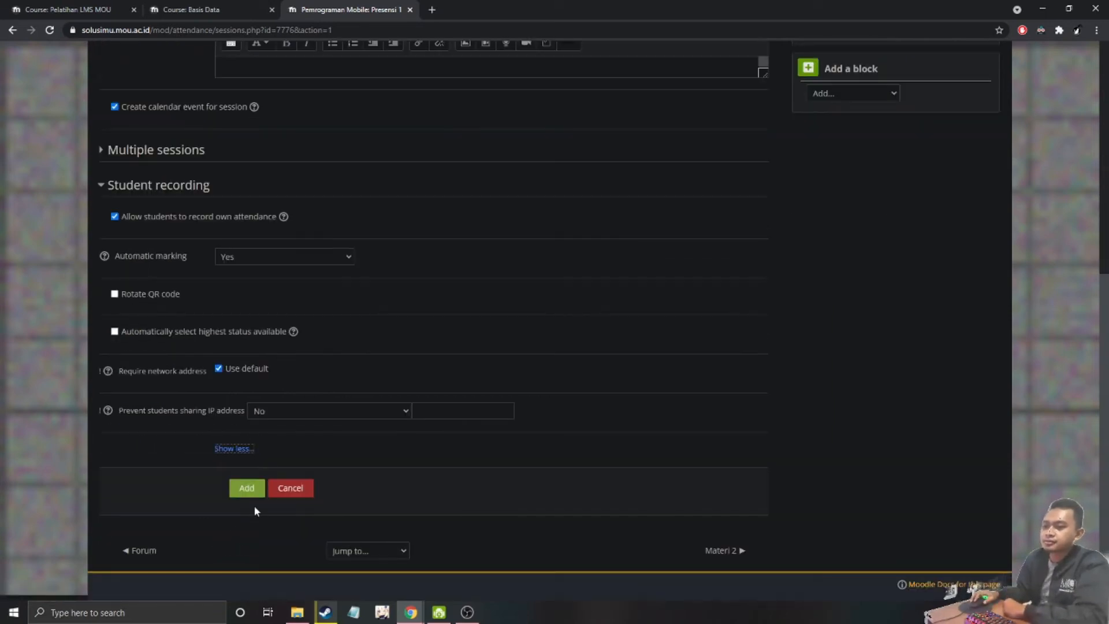
pyautogui.click(258, 488)
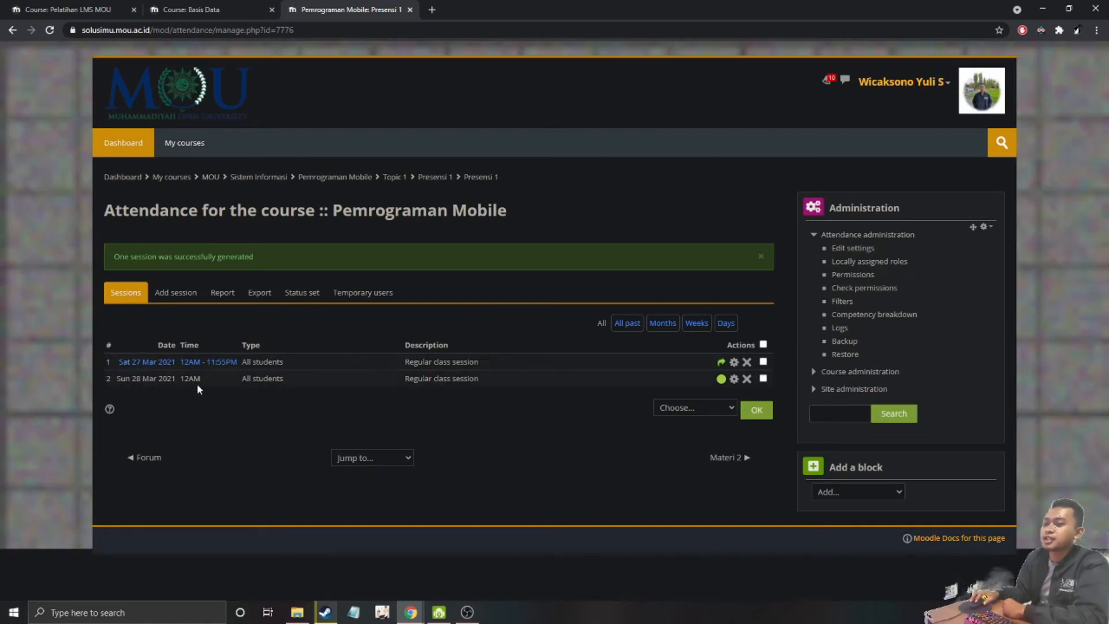
# Edit the 28 March session, set its end time to 23:55 and save the changes
pyautogui.click(735, 380)
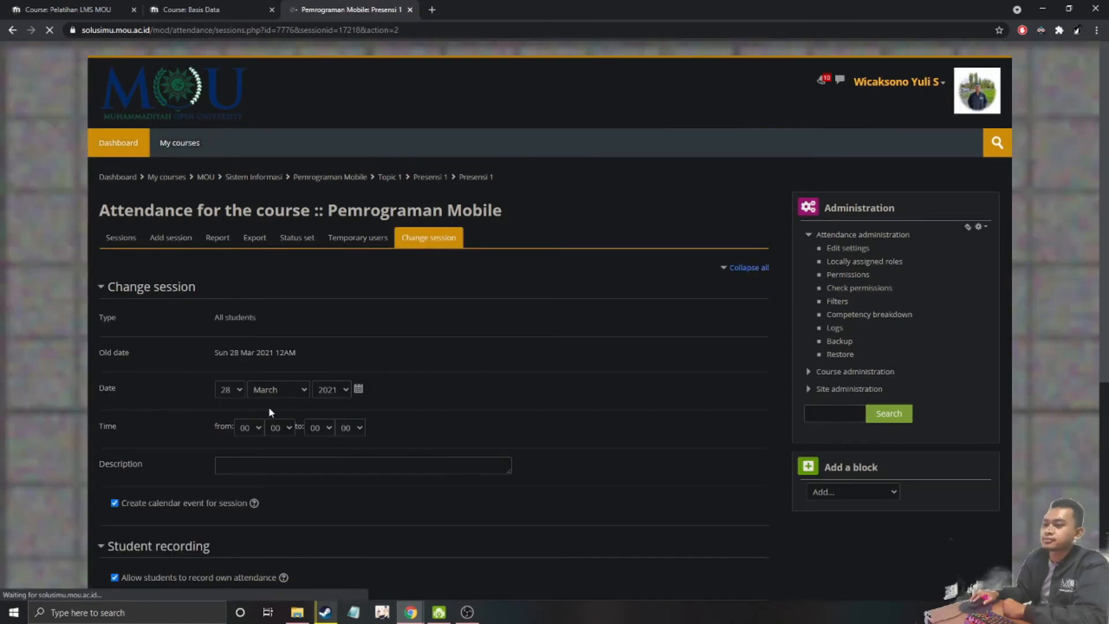
pyautogui.scroll(-1, 269, 407)
pyautogui.click(319, 370)
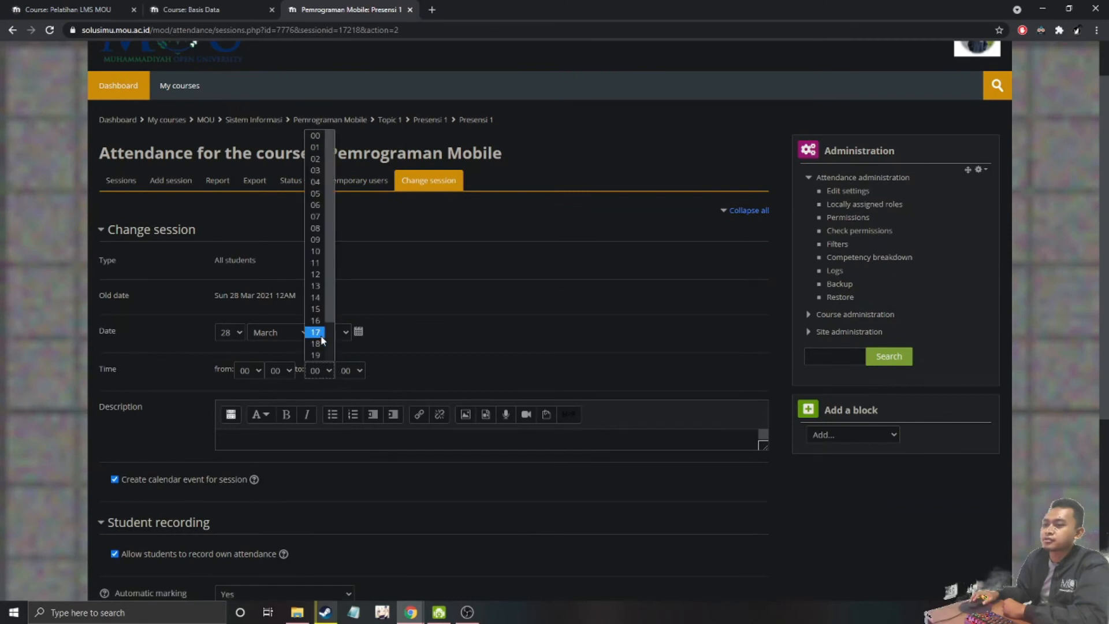
pyautogui.scroll(-1, 320, 346)
pyautogui.click(320, 356)
pyautogui.click(353, 371)
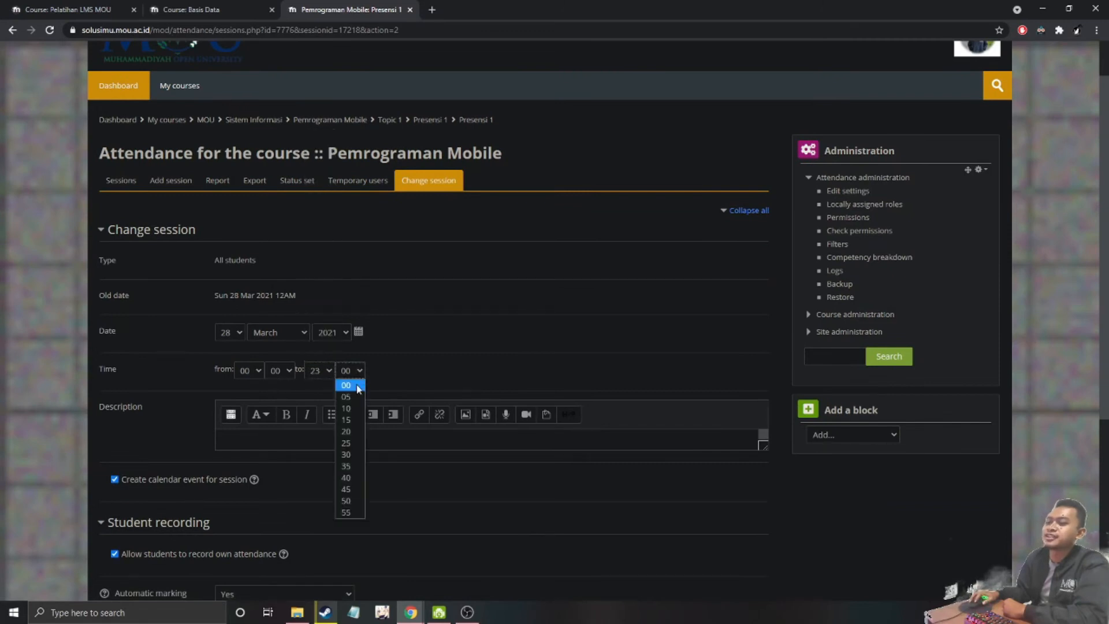
pyautogui.click(350, 510)
pyautogui.scroll(-5, 268, 453)
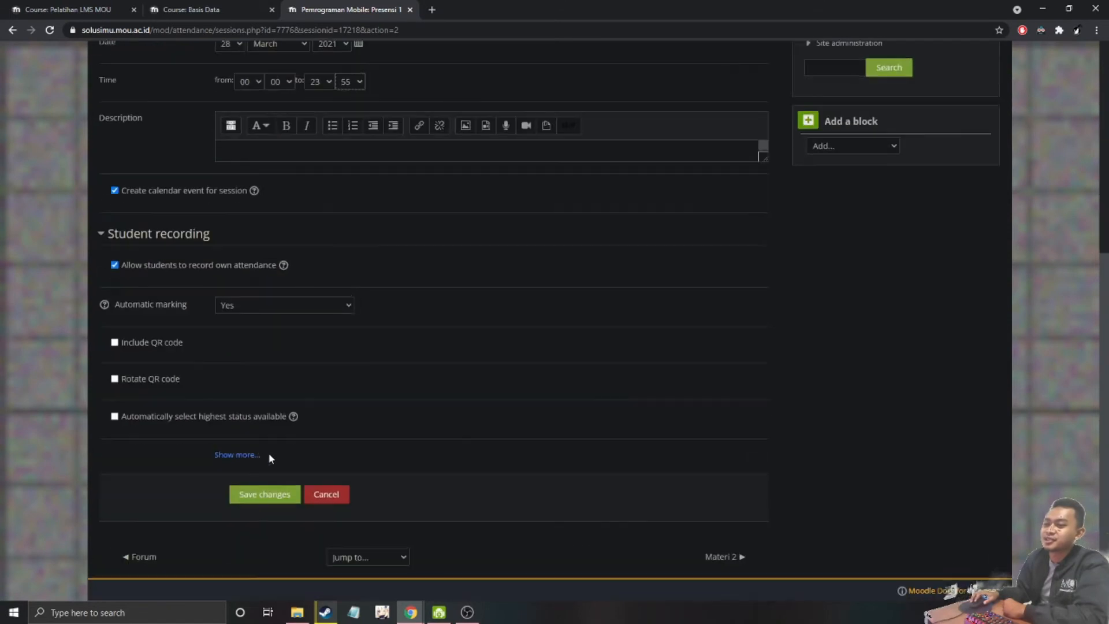
pyautogui.click(282, 488)
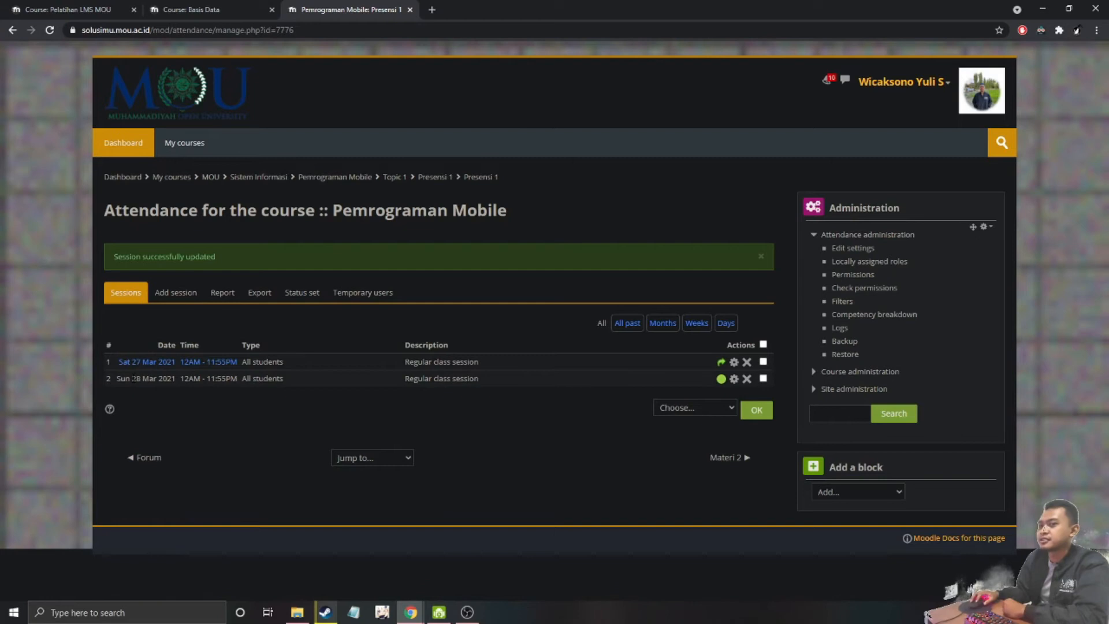
# Switch to the student's incognito window, reopen Presensi 1 from Topic 1 and examine the 28 March session's row
pyautogui.moveTo(427, 615)
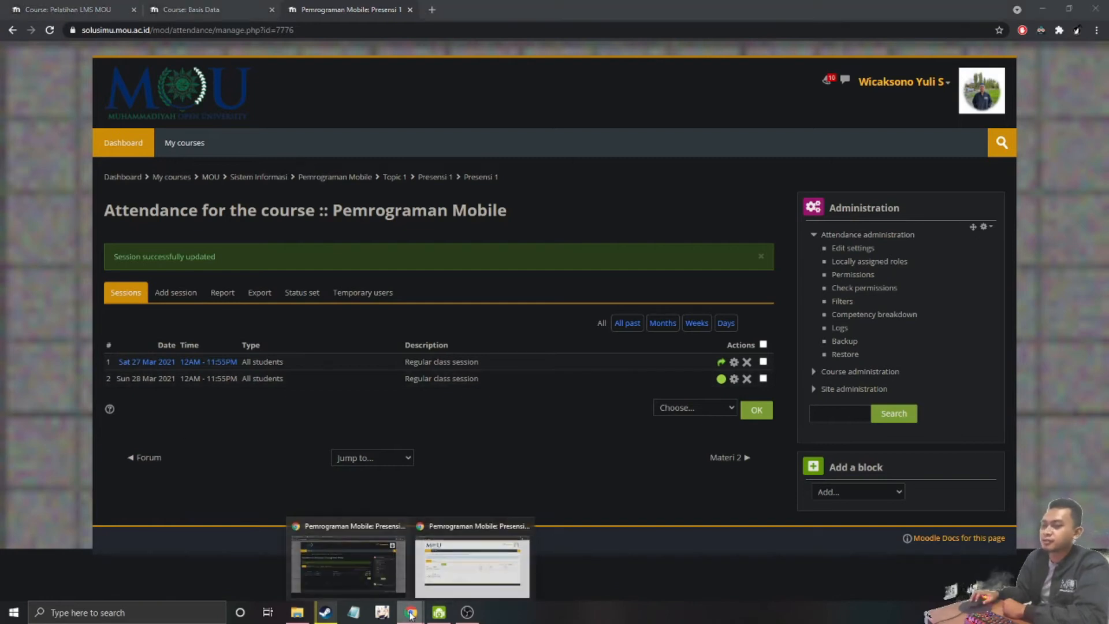
pyautogui.click(476, 557)
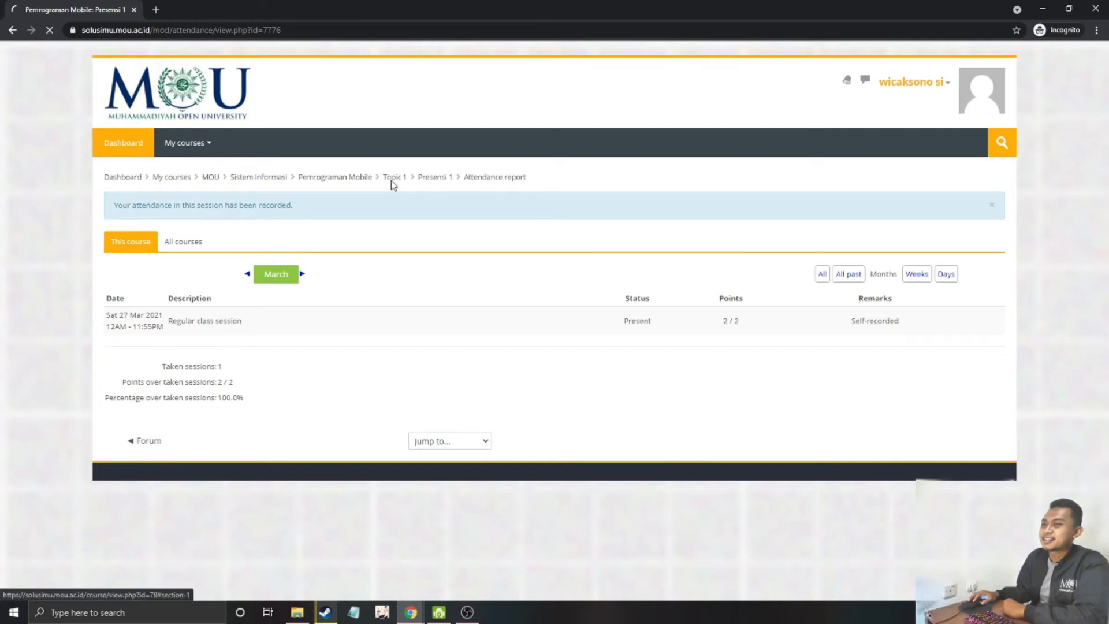
pyautogui.click(391, 182)
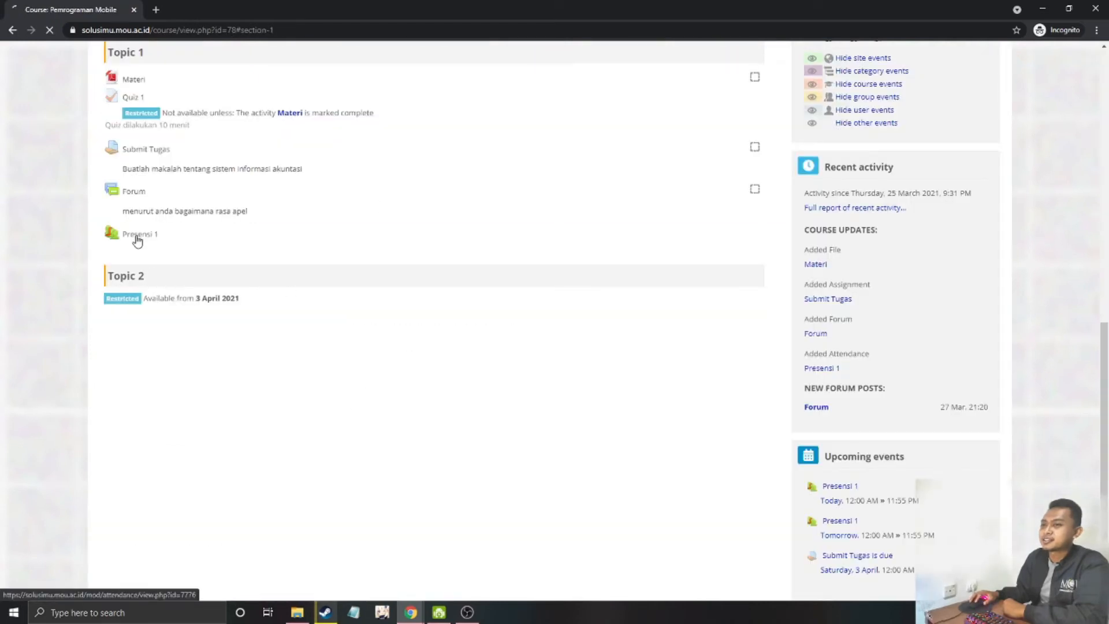
pyautogui.click(138, 234)
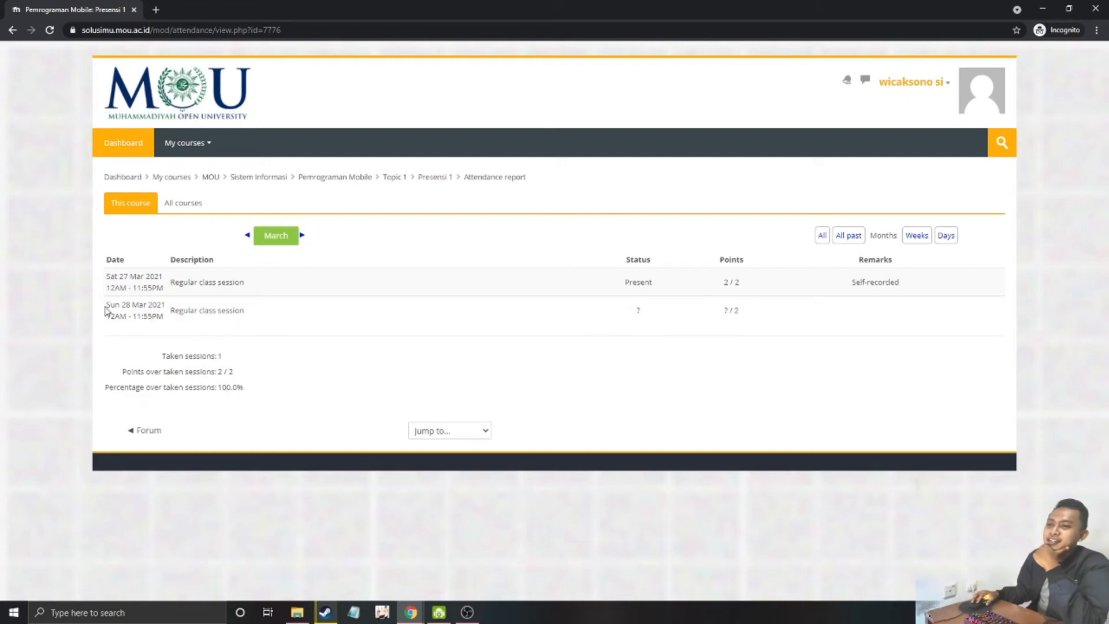
pyautogui.moveTo(106, 305); pyautogui.dragTo(260, 320)
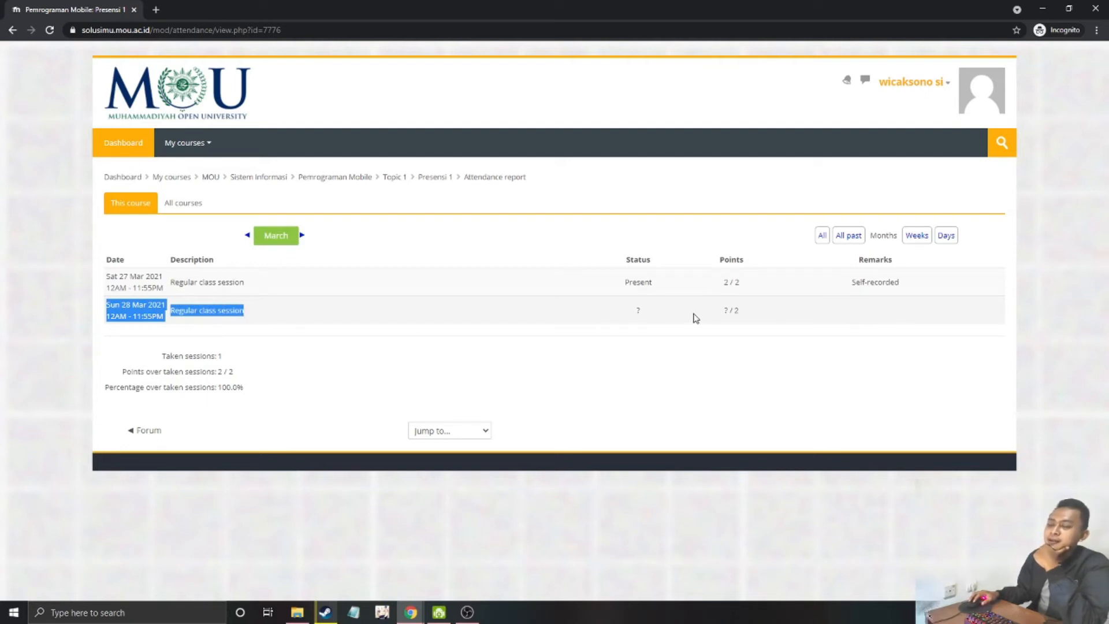
# Return to the teacher's window and delete the 28 March session from Presensi 1
pyautogui.click(1043, 9)
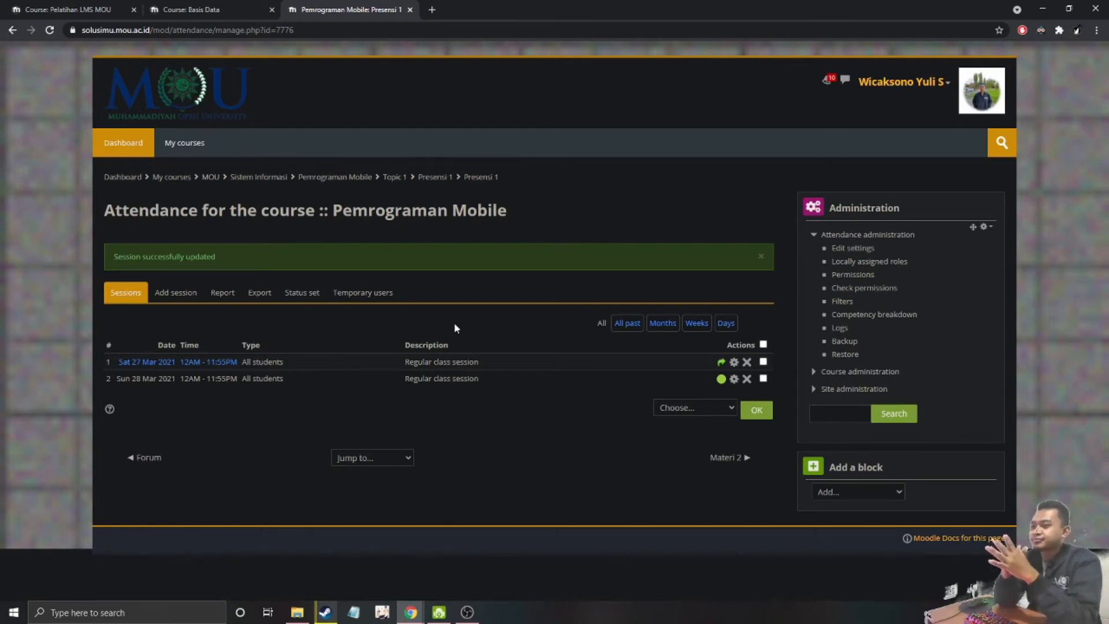
pyautogui.click(746, 379)
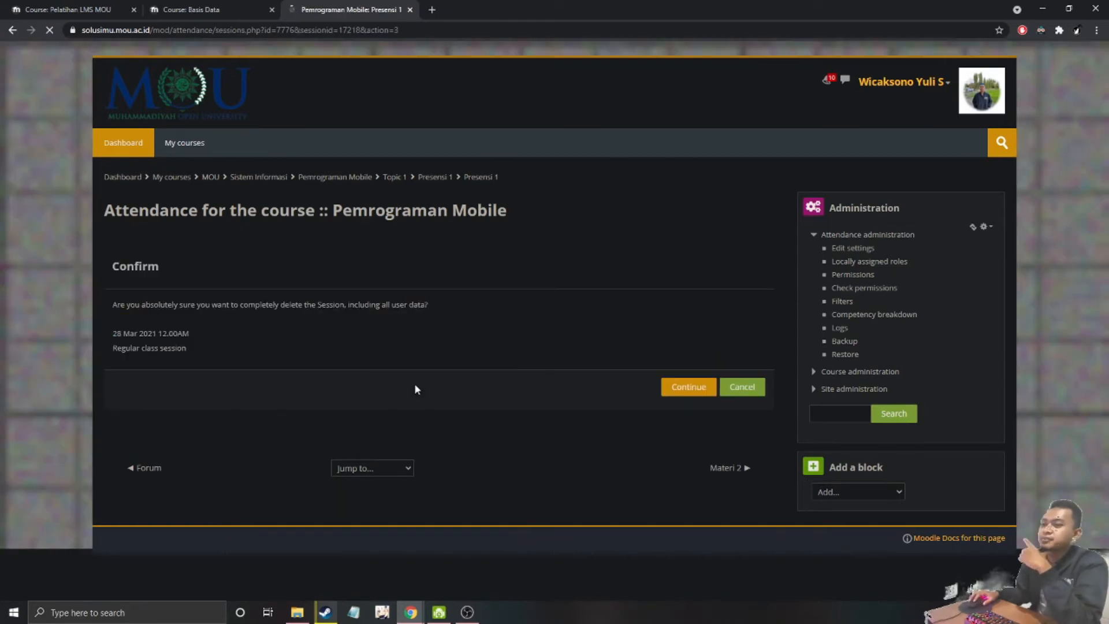
pyautogui.click(699, 387)
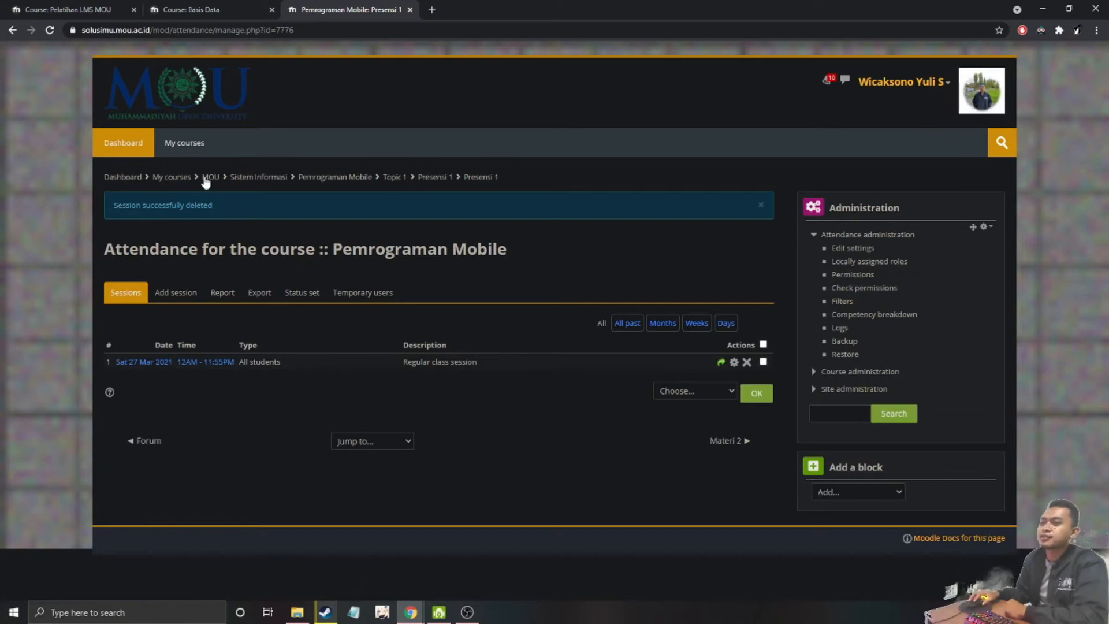
# Set the Pemrograman Mobile course's visibility to Hide in its course settings and save the change
pyautogui.click(127, 179)
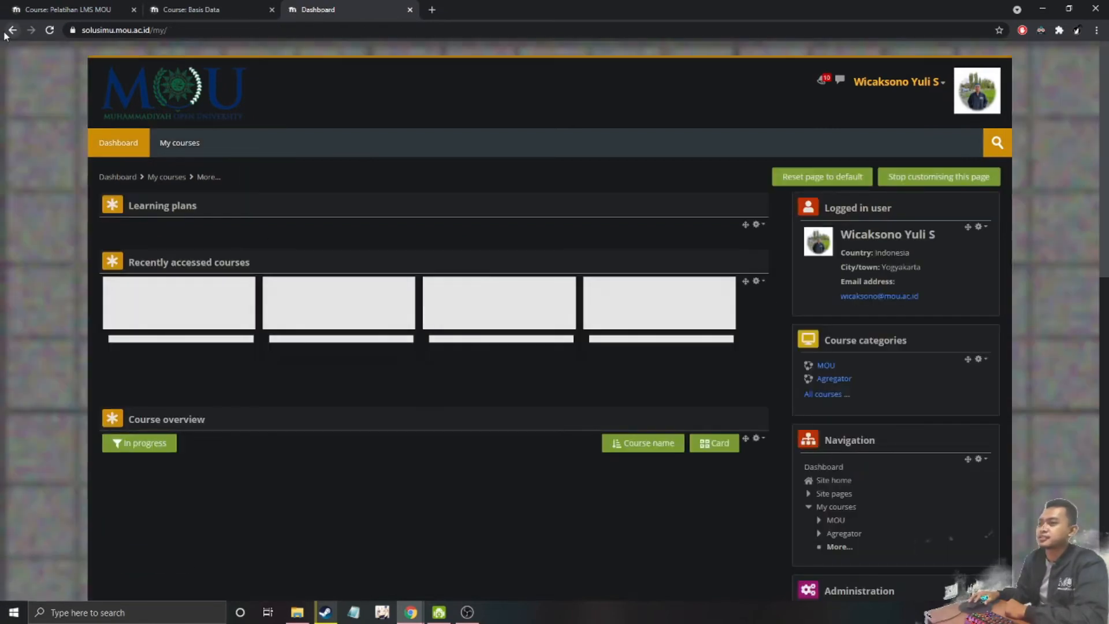
pyautogui.click(5, 34)
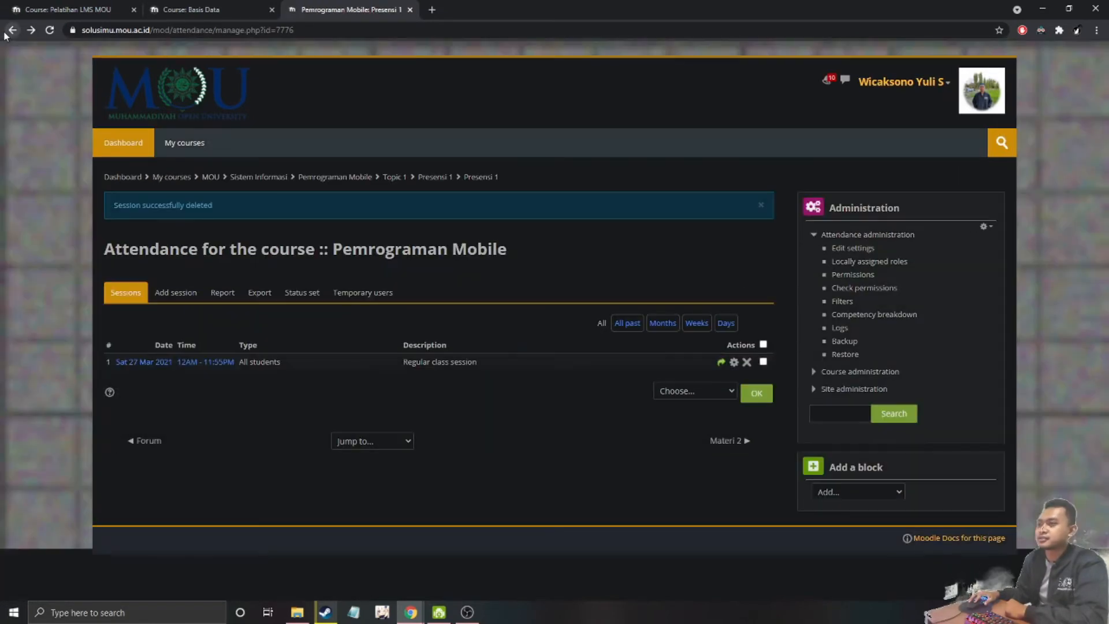
pyautogui.click(397, 179)
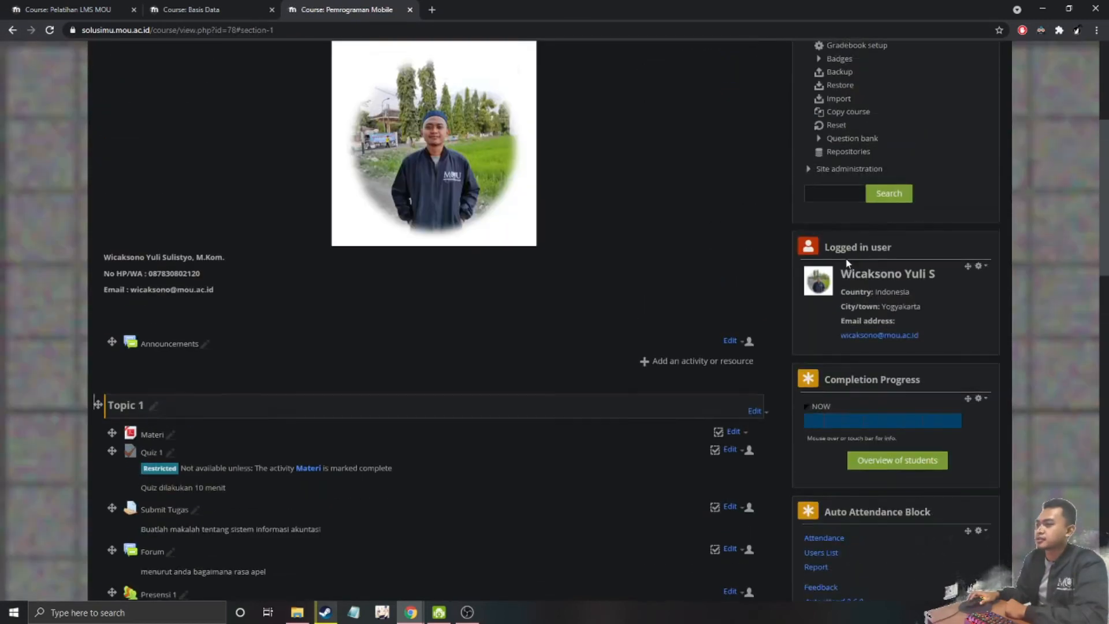
pyautogui.scroll(5, 847, 262)
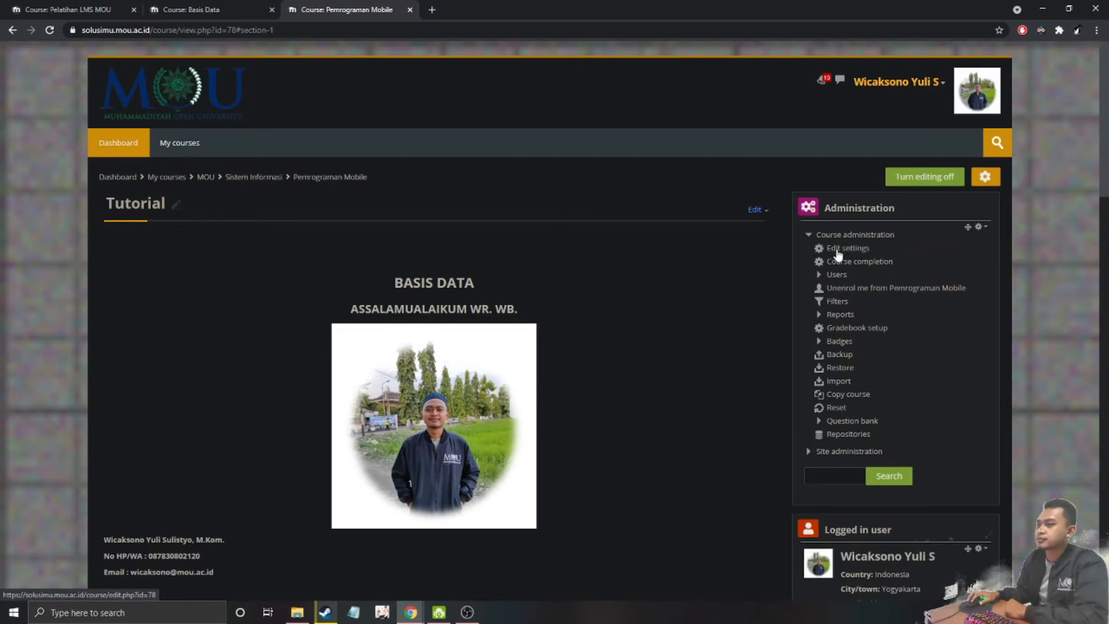
pyautogui.click(838, 249)
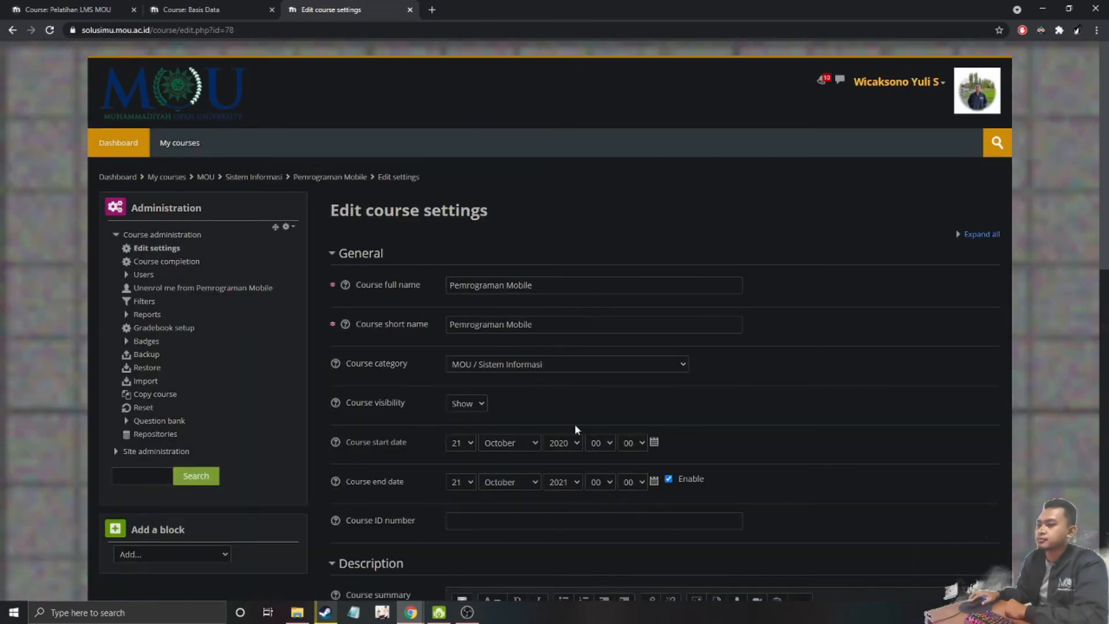
pyautogui.scroll(-3, 575, 429)
pyautogui.click(481, 231)
pyautogui.click(470, 256)
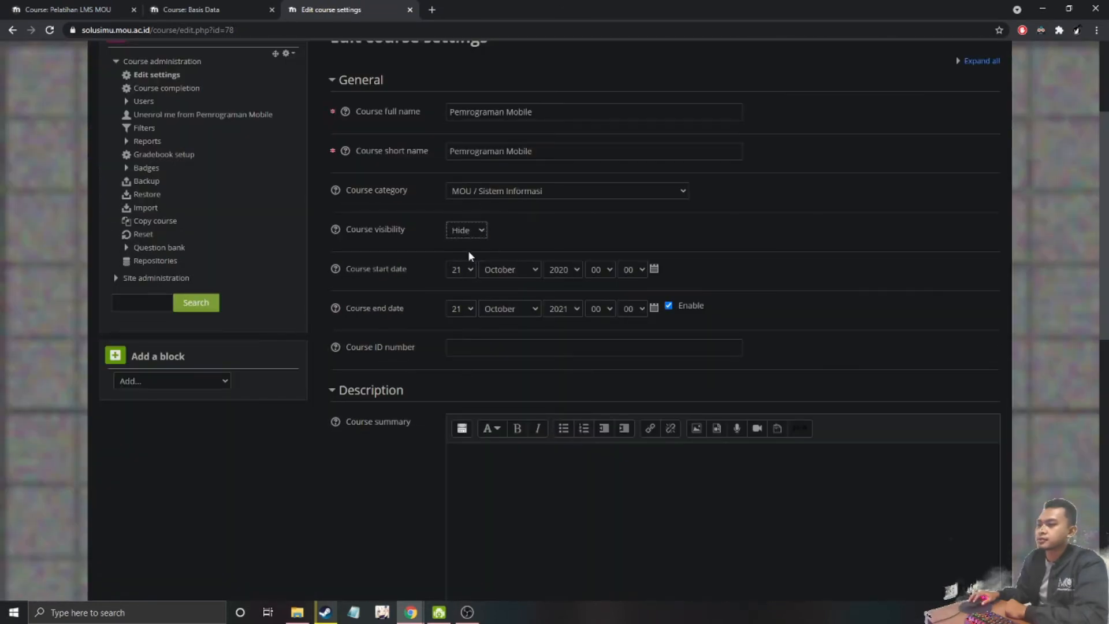
pyautogui.scroll(-12, 469, 257)
pyautogui.click(501, 514)
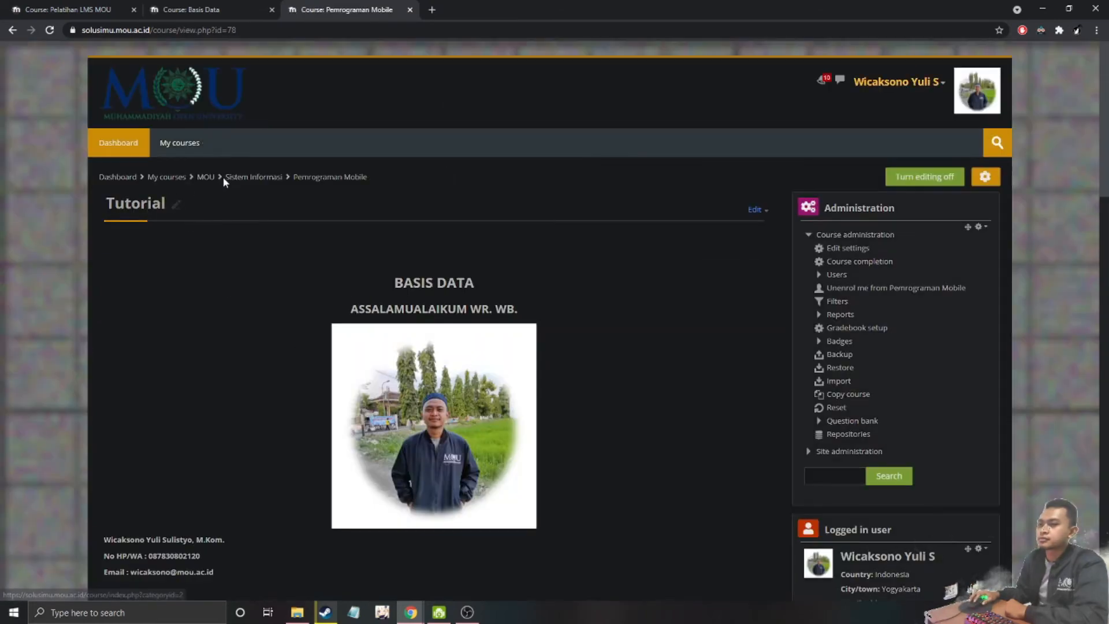
# Open the Kewirausahaan course listed under Ekonomi dan Bisnis in the Agregator category
pyautogui.click(127, 178)
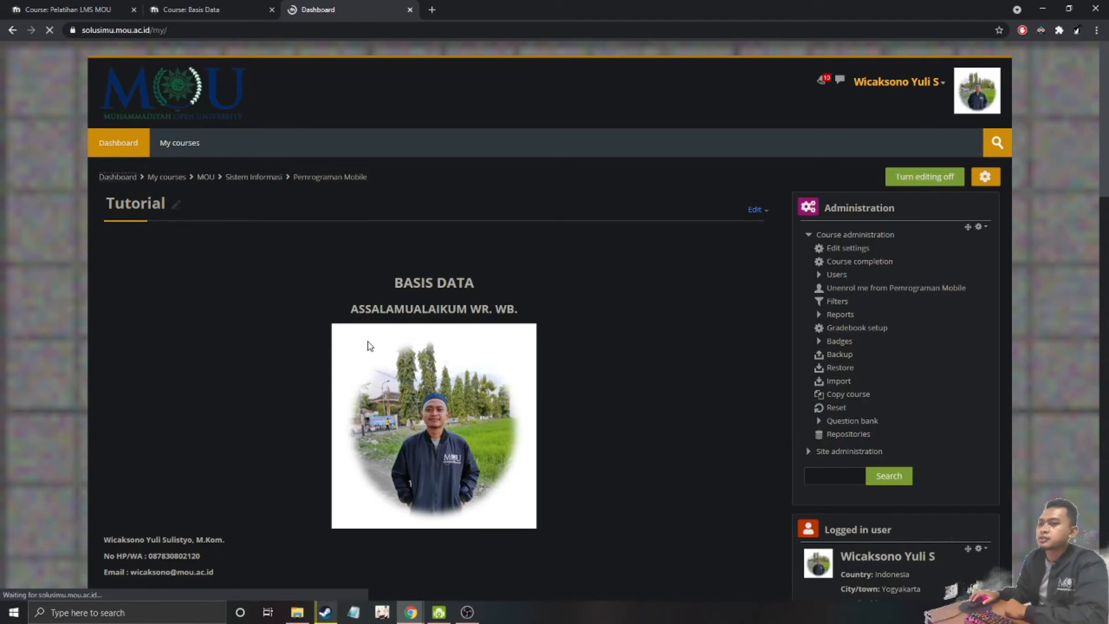
pyautogui.click(832, 378)
pyautogui.scroll(-8, 322, 384)
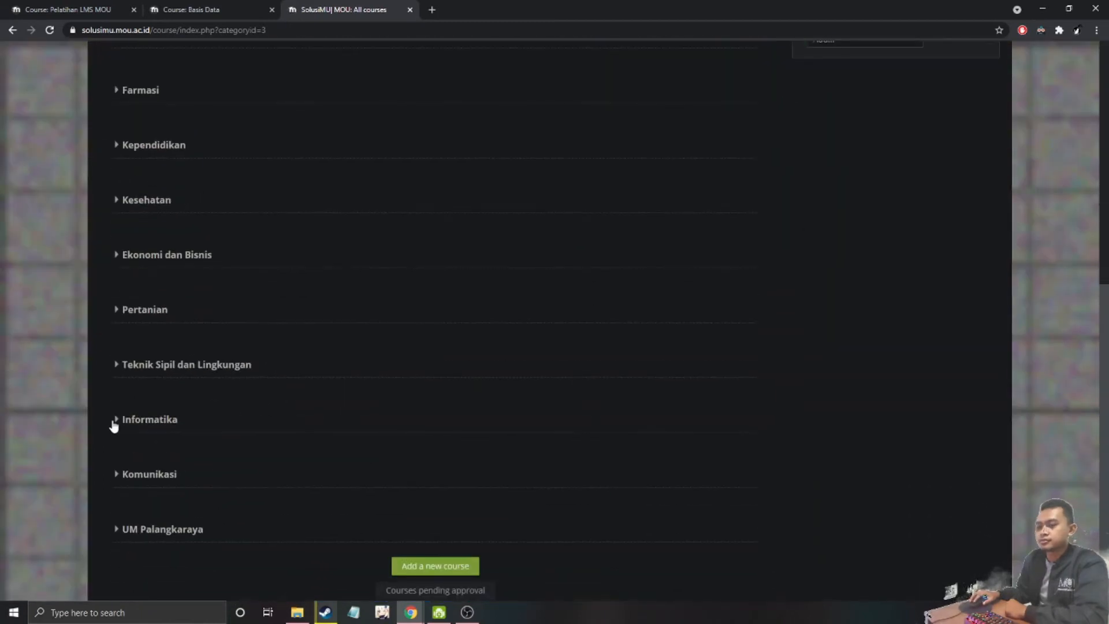
pyautogui.scroll(5, 120, 339)
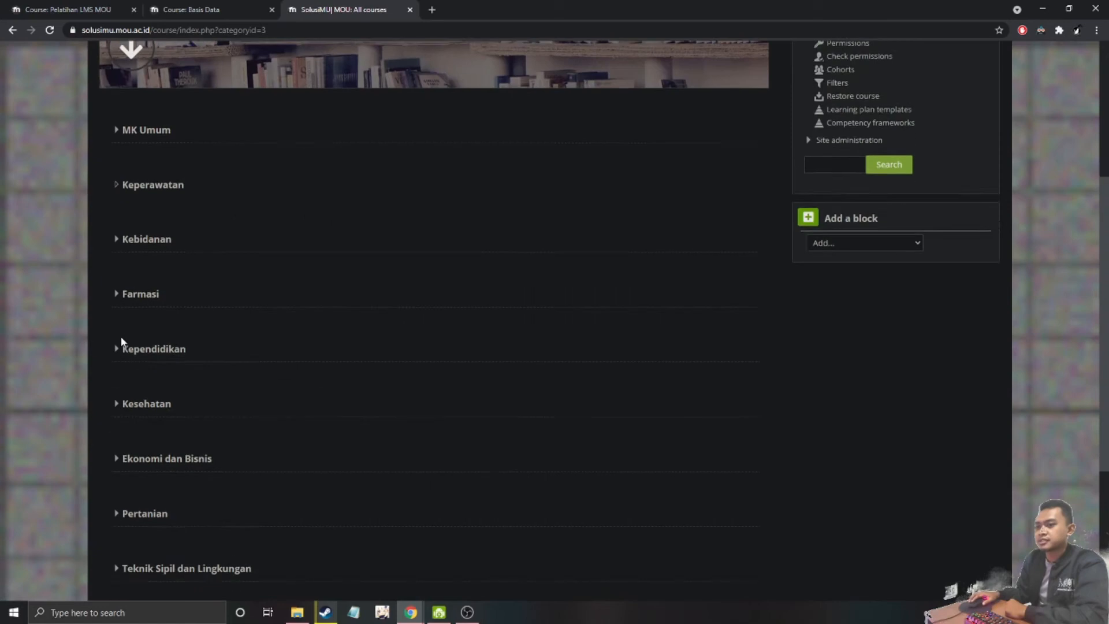
pyautogui.scroll(-3, 120, 337)
pyautogui.scroll(-2, 114, 454)
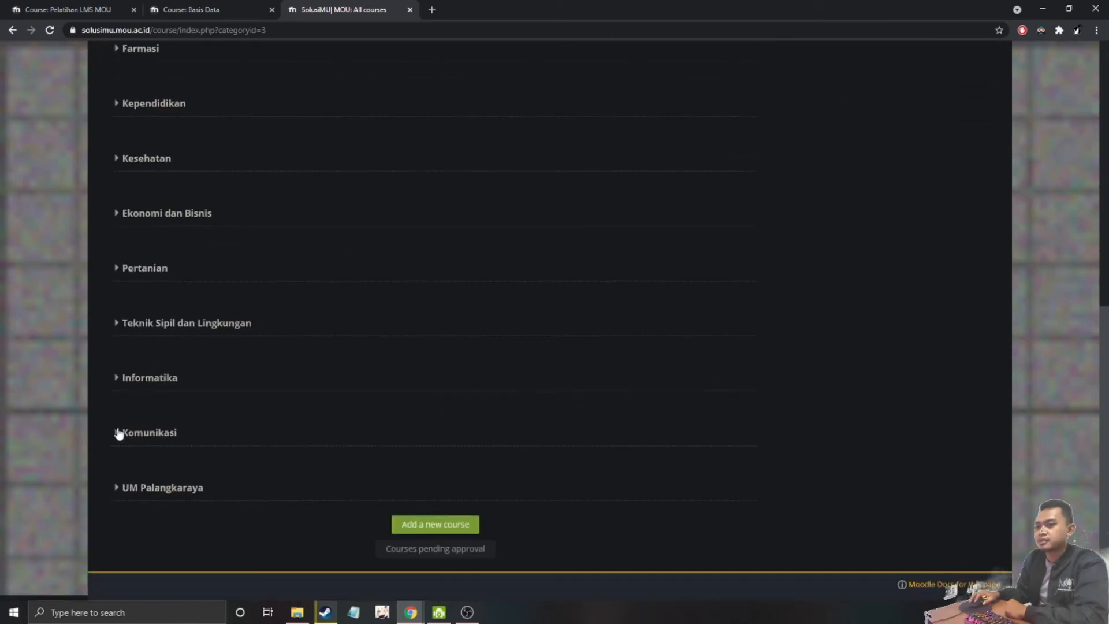
pyautogui.click(117, 213)
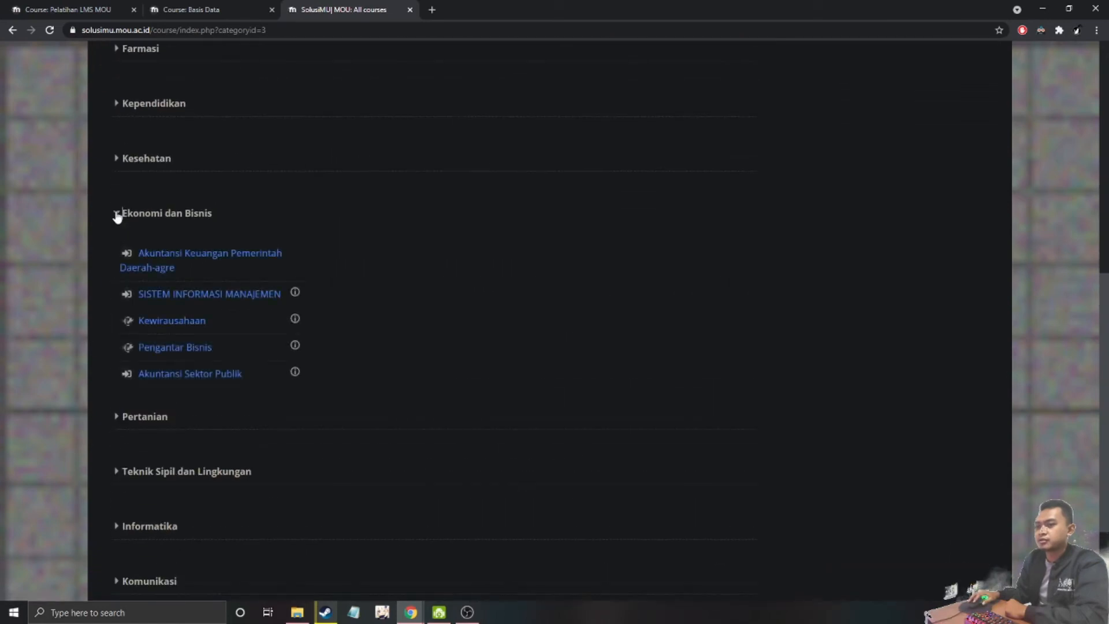
pyautogui.click(167, 321)
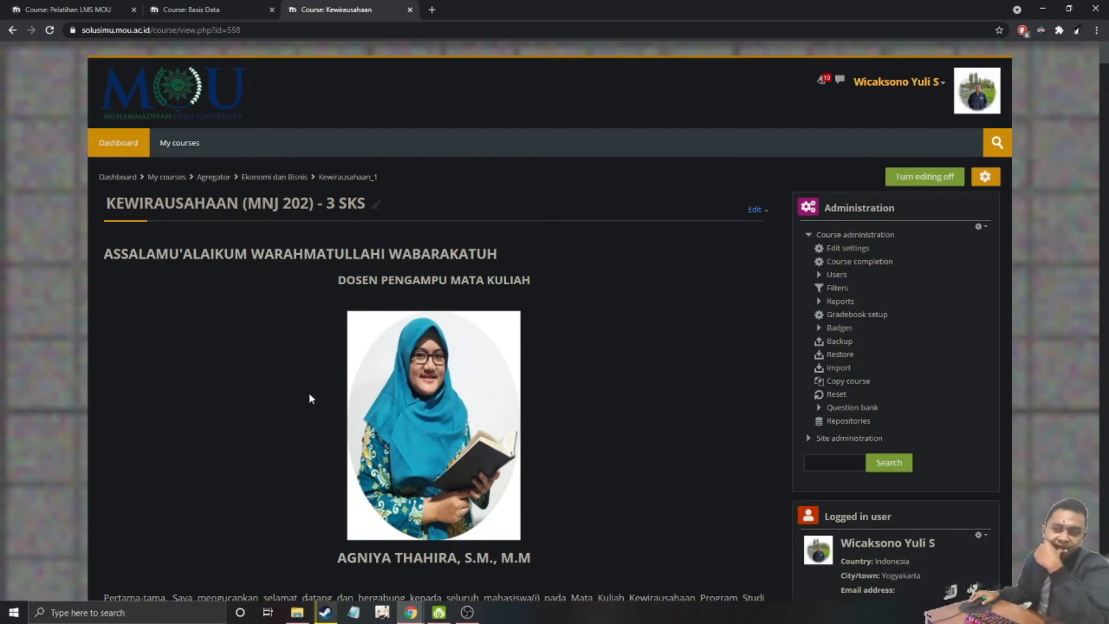
# View the attendance sessions of Presensi 02 and Presensi 03 in the Kewirausahaan course
pyautogui.scroll(-5, 309, 394)
pyautogui.scroll(-15, 309, 394)
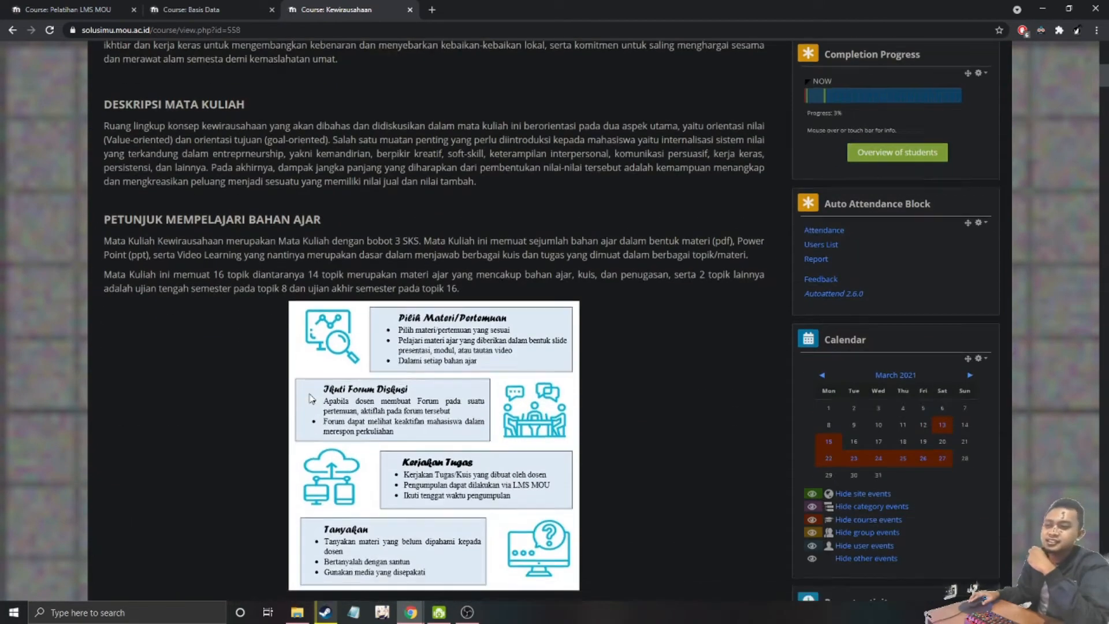
pyautogui.scroll(-20, 311, 397)
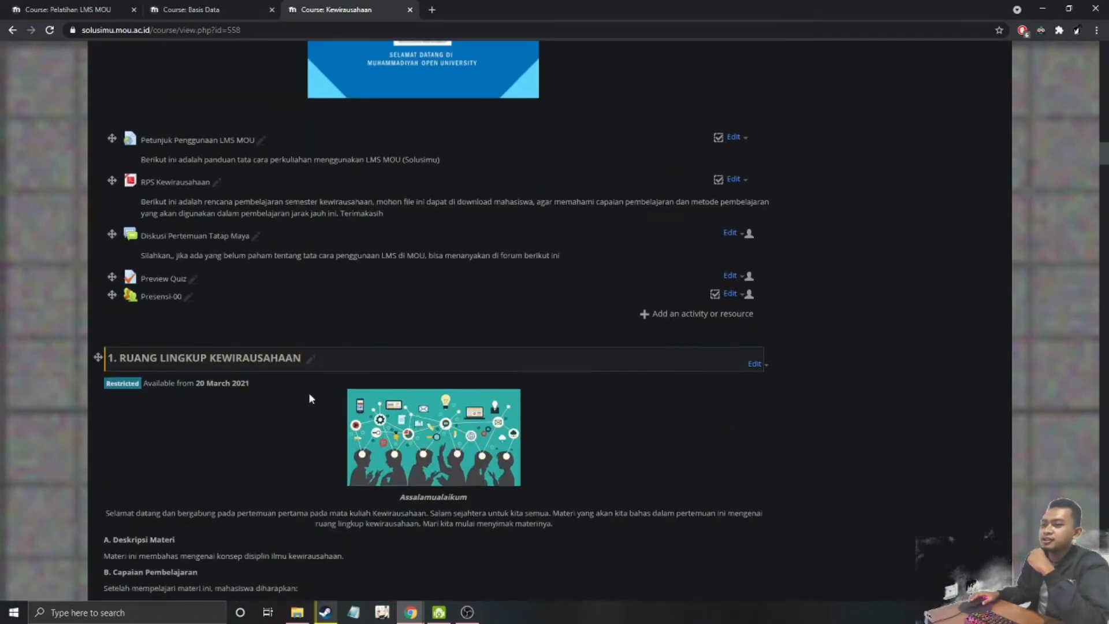
pyautogui.scroll(-18, 311, 397)
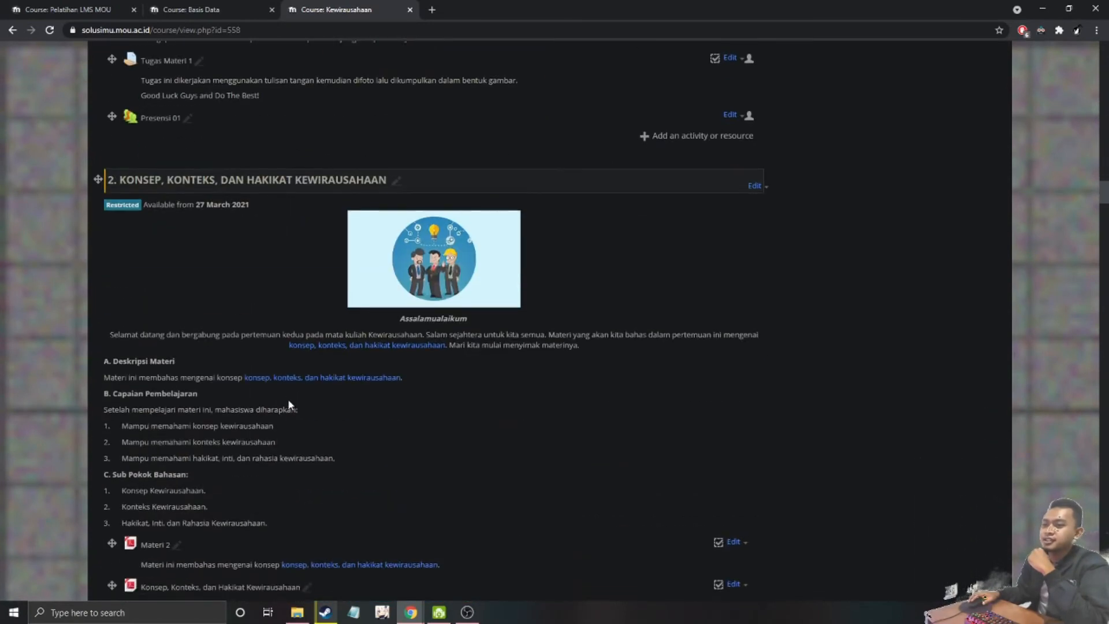
pyautogui.click(158, 287)
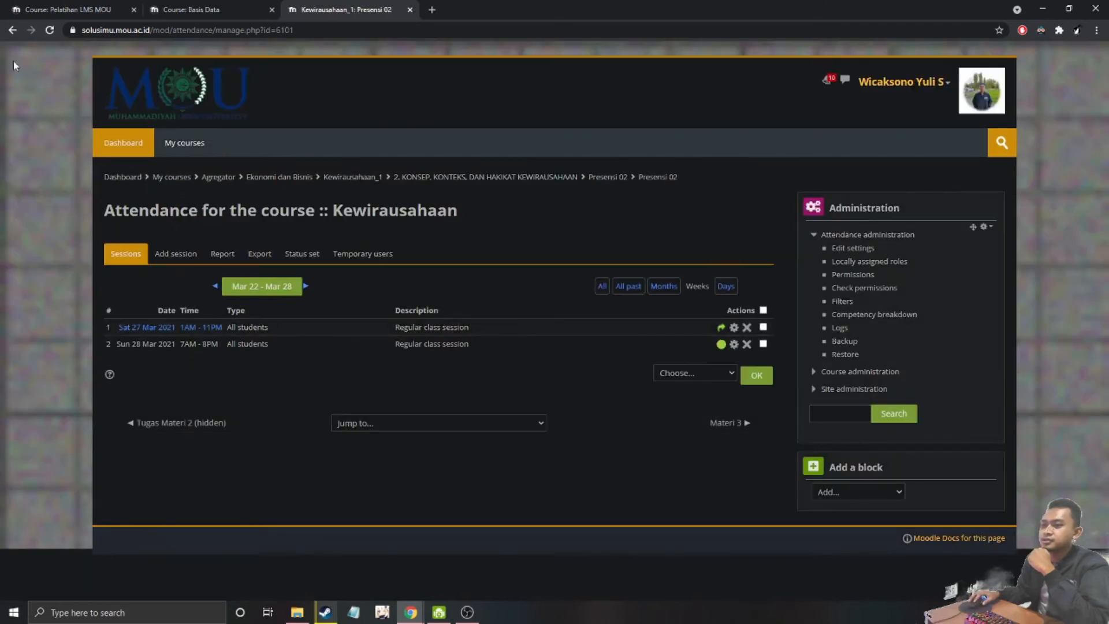
pyautogui.click(11, 30)
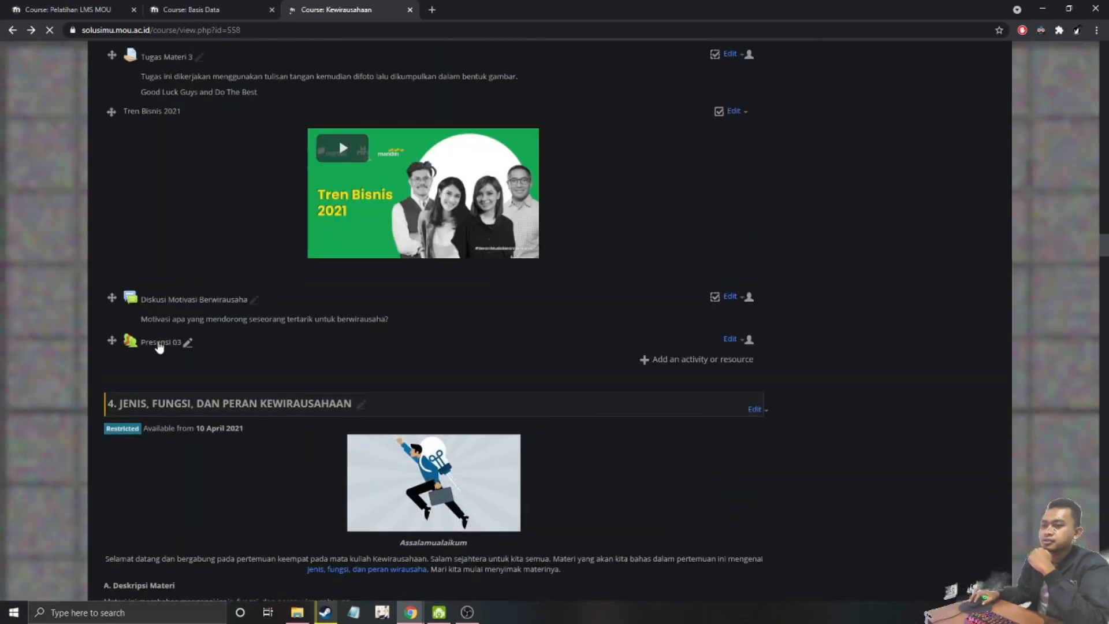
pyautogui.click(157, 343)
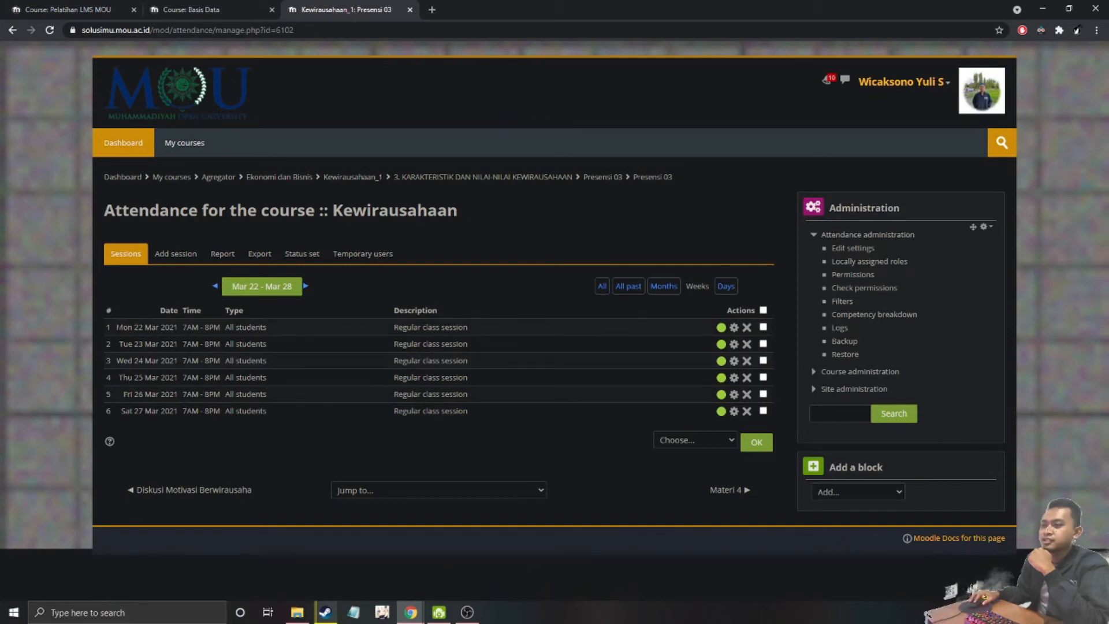
# Go back to the course page and check section 3's availability date against the system calendar
pyautogui.click(12, 30)
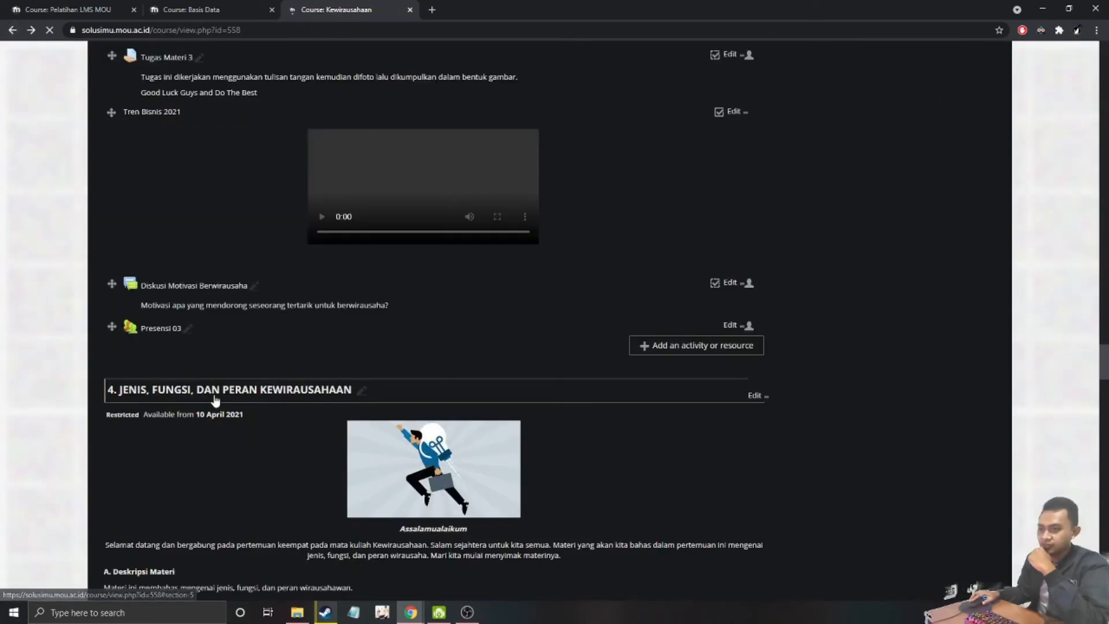
pyautogui.scroll(8, 197, 397)
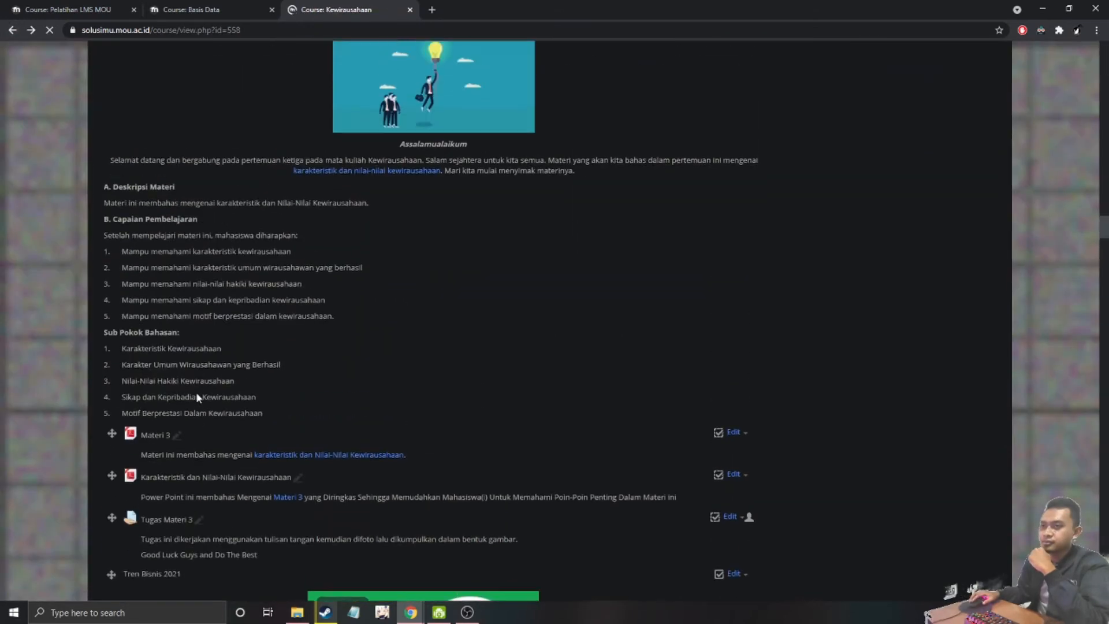
pyautogui.moveTo(241, 205); pyautogui.dragTo(108, 208)
pyautogui.click(1063, 612)
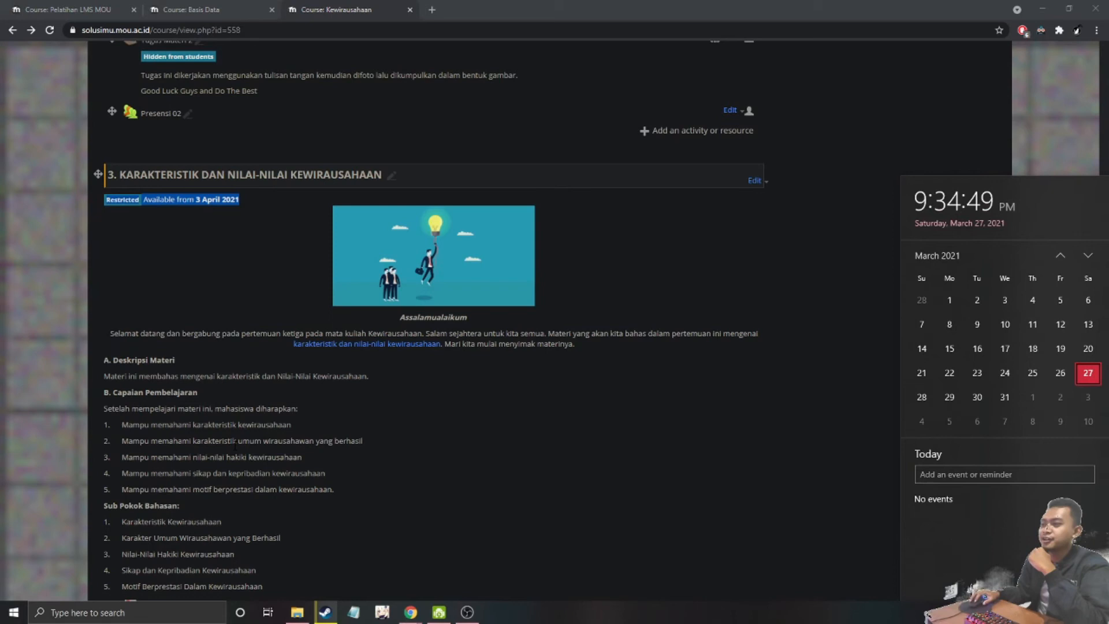
pyautogui.click(318, 436)
# Reopen Presensi 03 and compare its first and last session dates with the system calendar
pyautogui.scroll(-9, 338, 294)
pyautogui.click(157, 458)
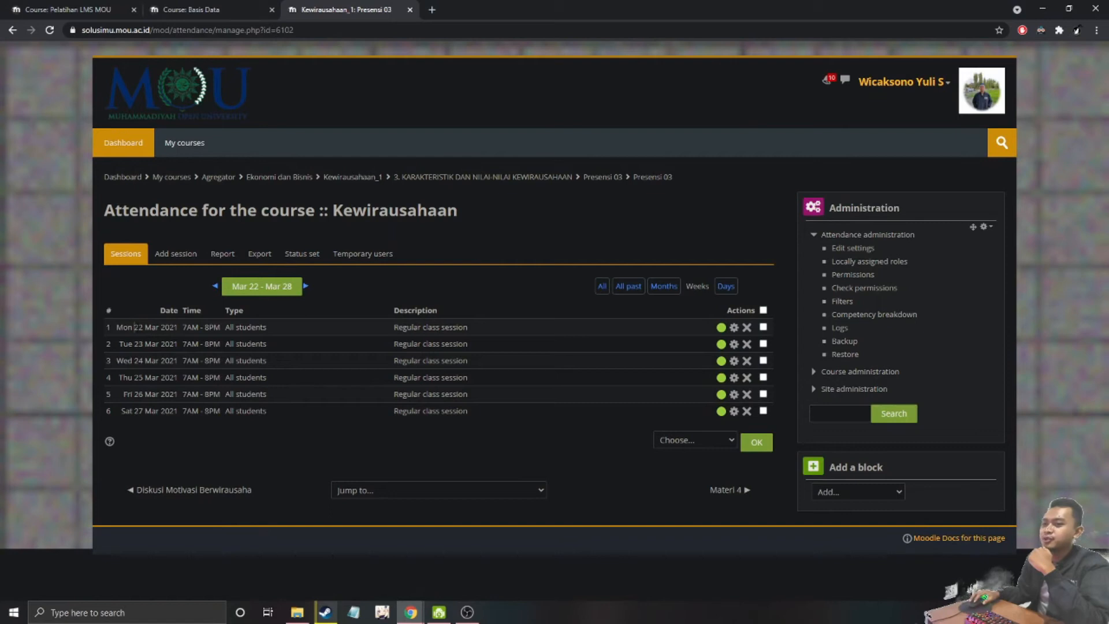
pyautogui.tripleClick(134, 327)
pyautogui.doubleClick(139, 410)
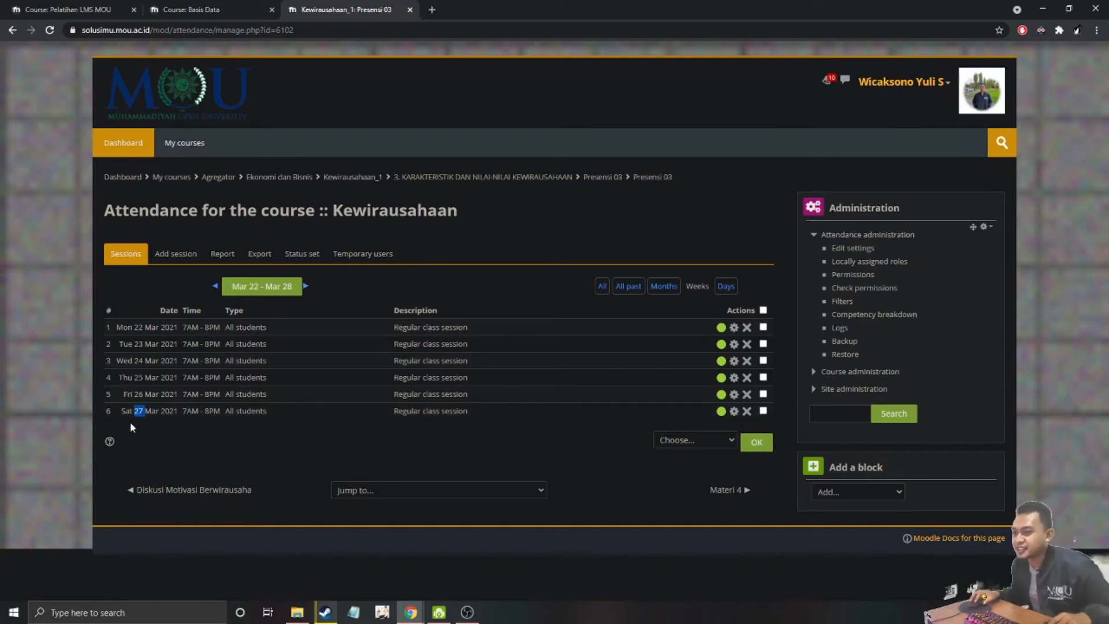
pyautogui.doubleClick(140, 328)
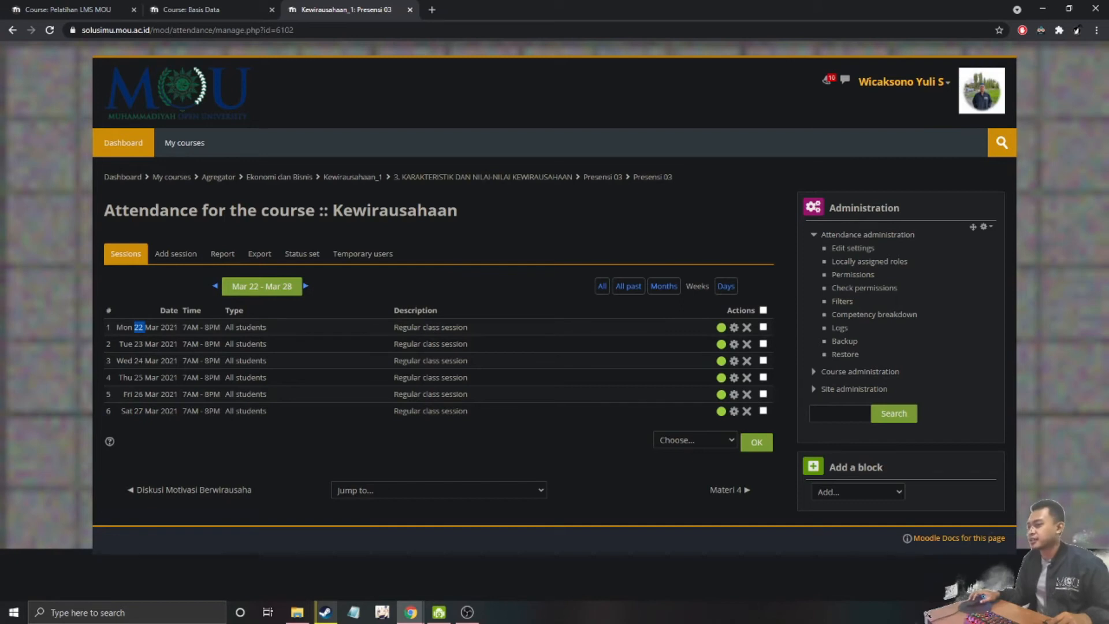
pyautogui.click(1063, 612)
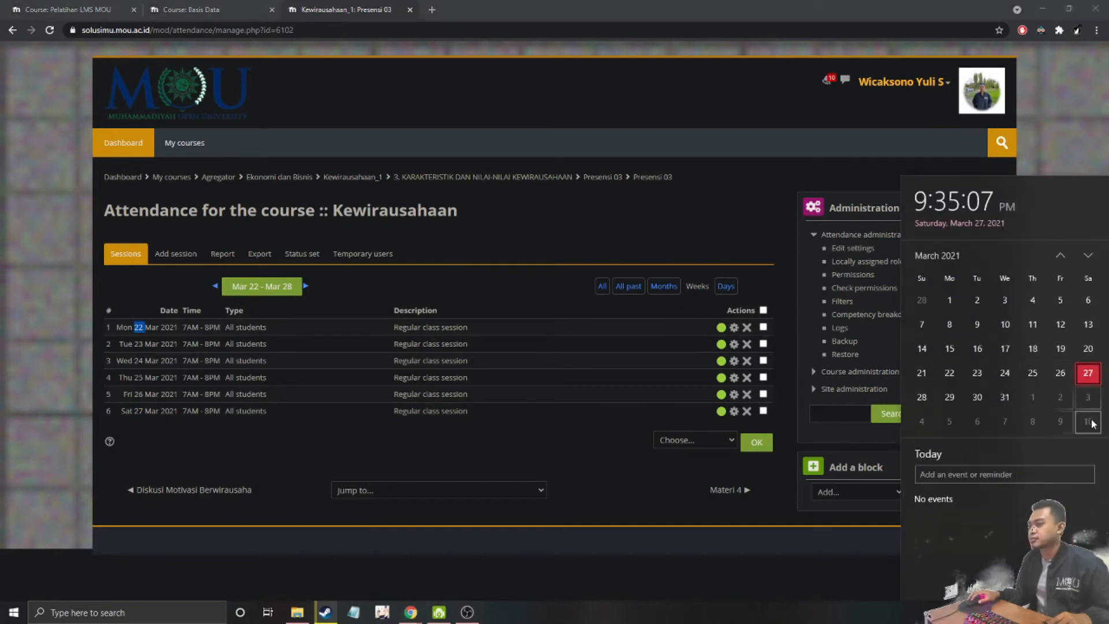
pyautogui.click(137, 411)
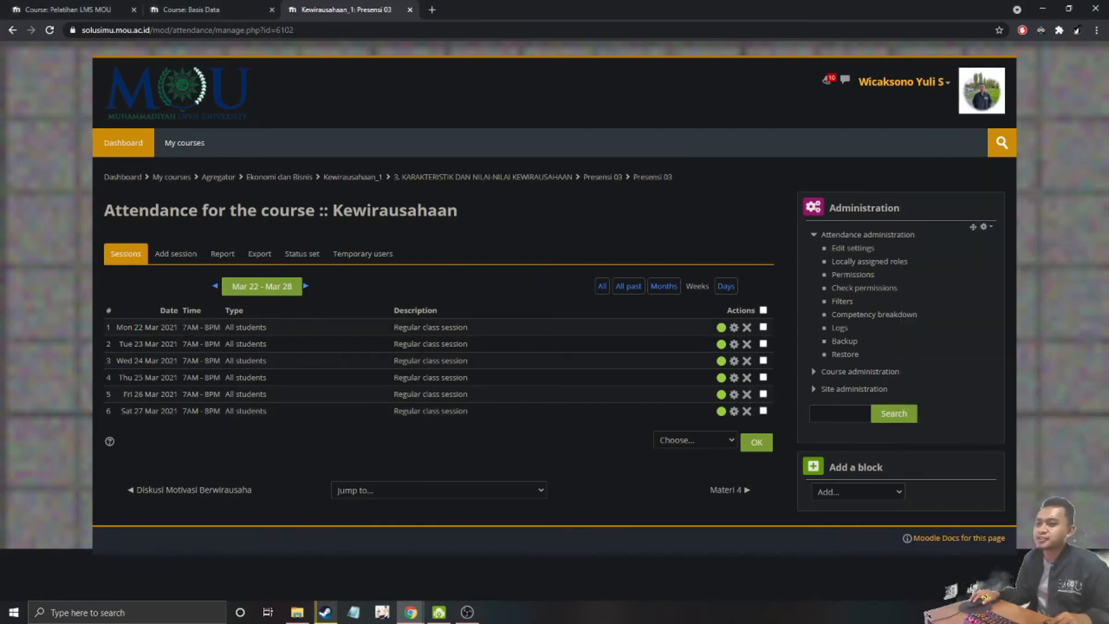
# Check the first session's time in Presensi 03, and open Presensi 02 from the Kewirausahaan course page
pyautogui.moveTo(182, 327); pyautogui.dragTo(217, 327)
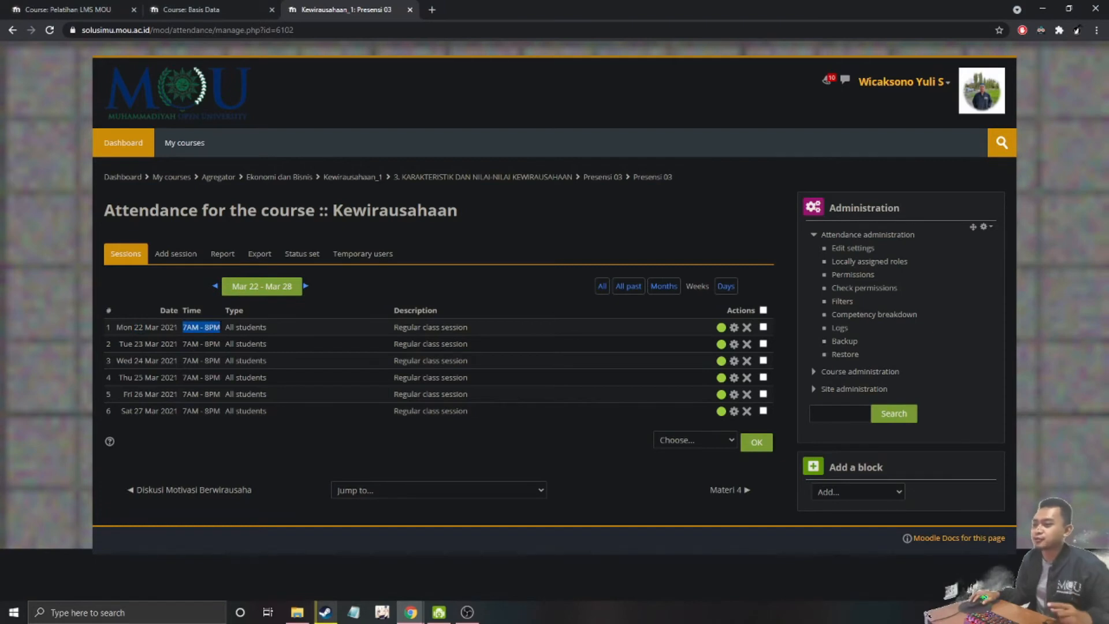
pyautogui.click(12, 32)
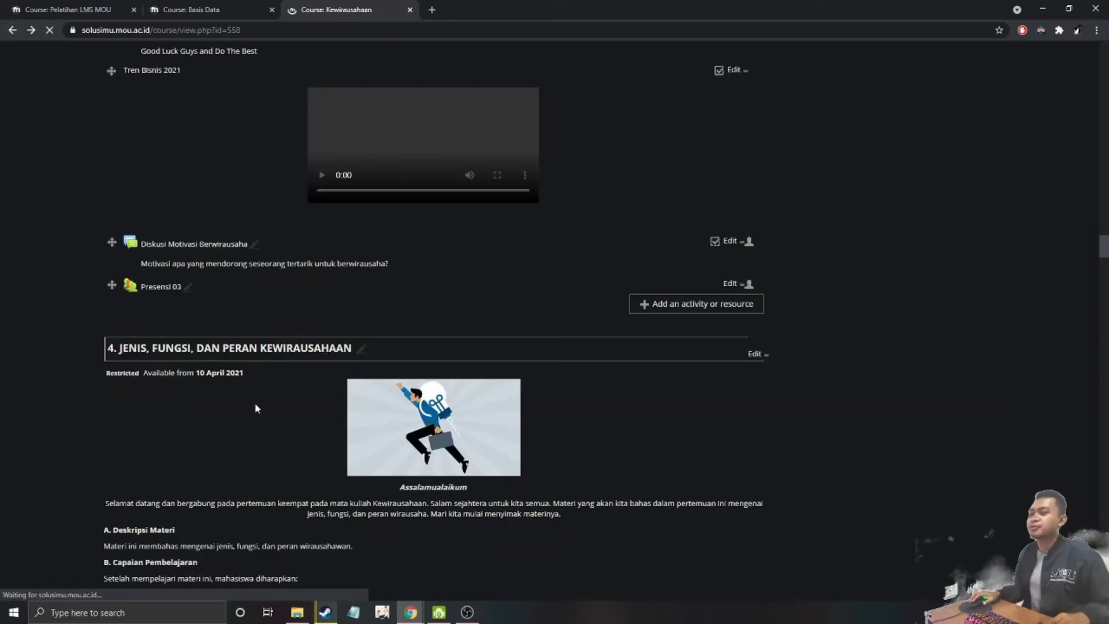
pyautogui.scroll(14, 255, 404)
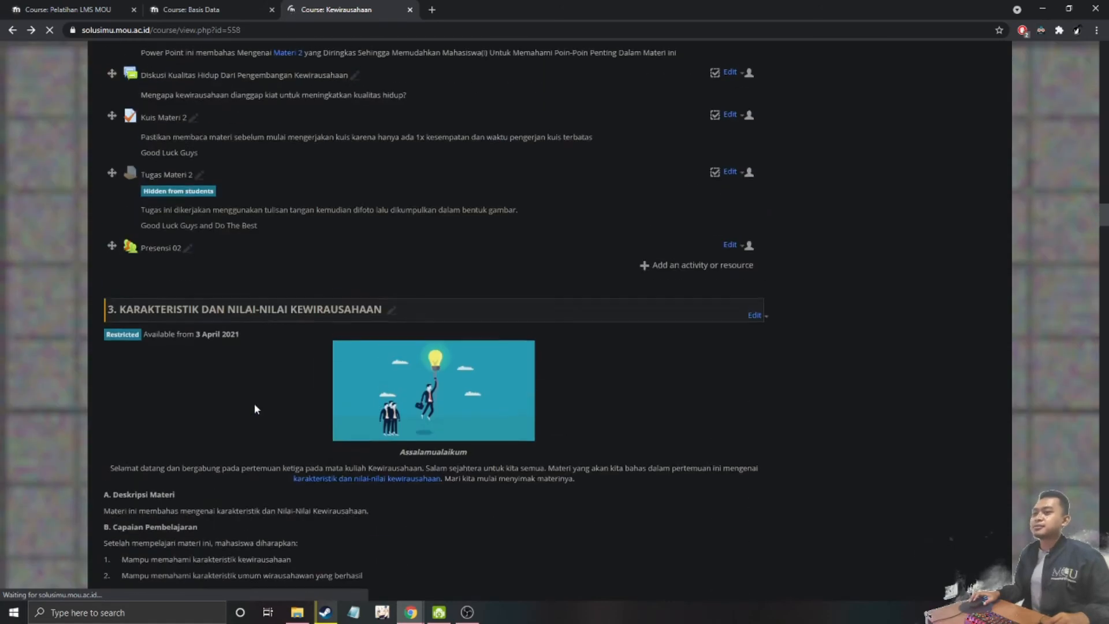
pyautogui.scroll(3, 255, 409)
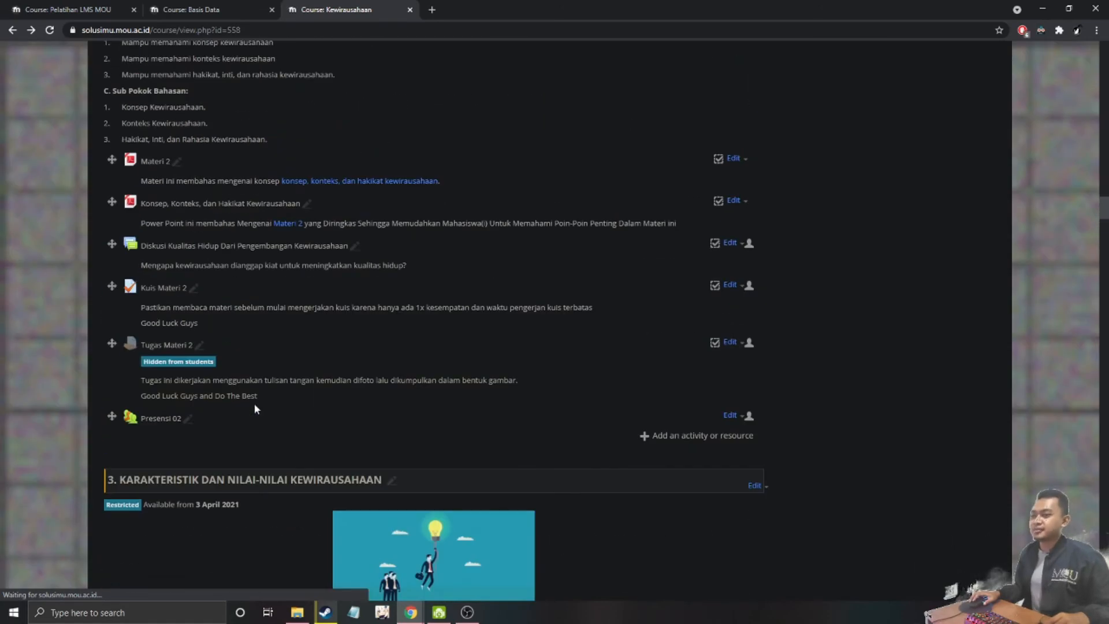
pyautogui.click(149, 420)
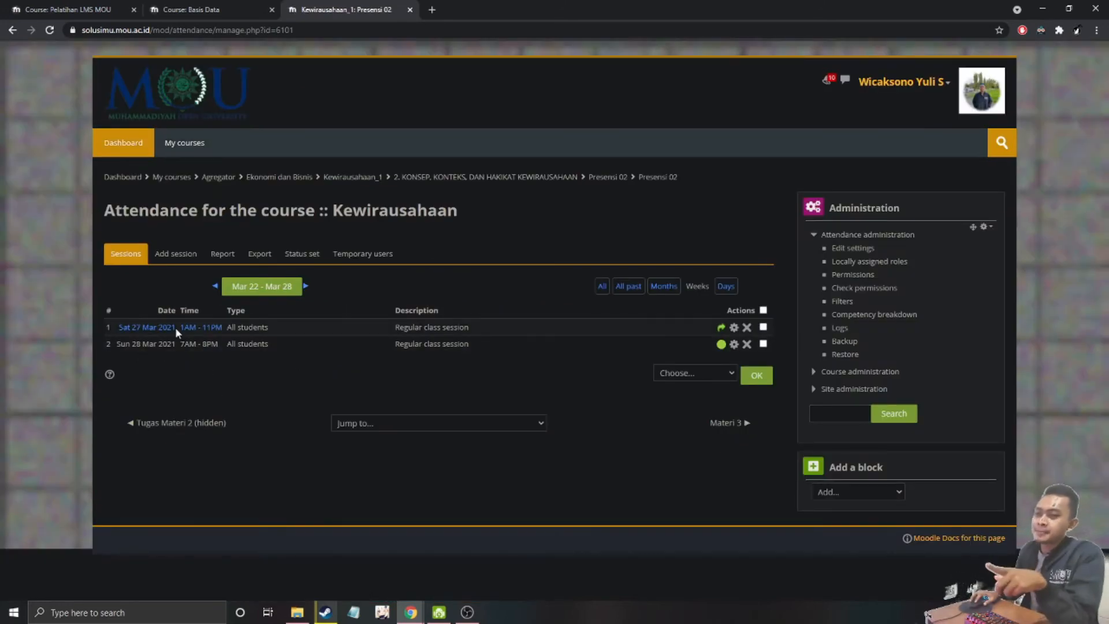
# Check section 2's availability date on the course page and compare Presensi 02's session dates with the system calendar
pyautogui.click(12, 30)
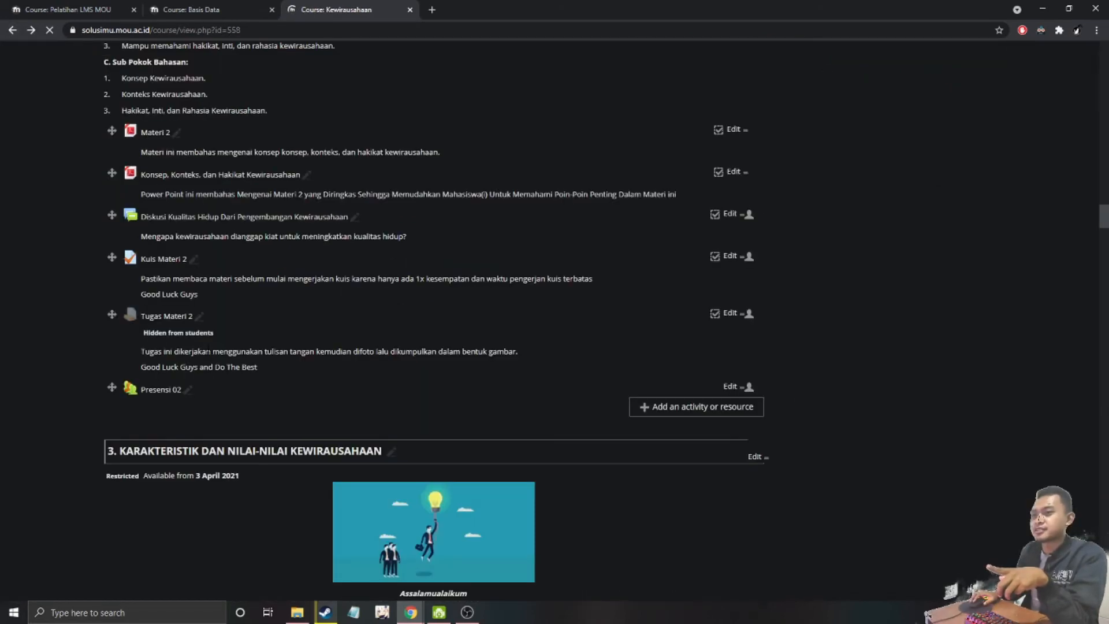
pyautogui.scroll(-10, 205, 289)
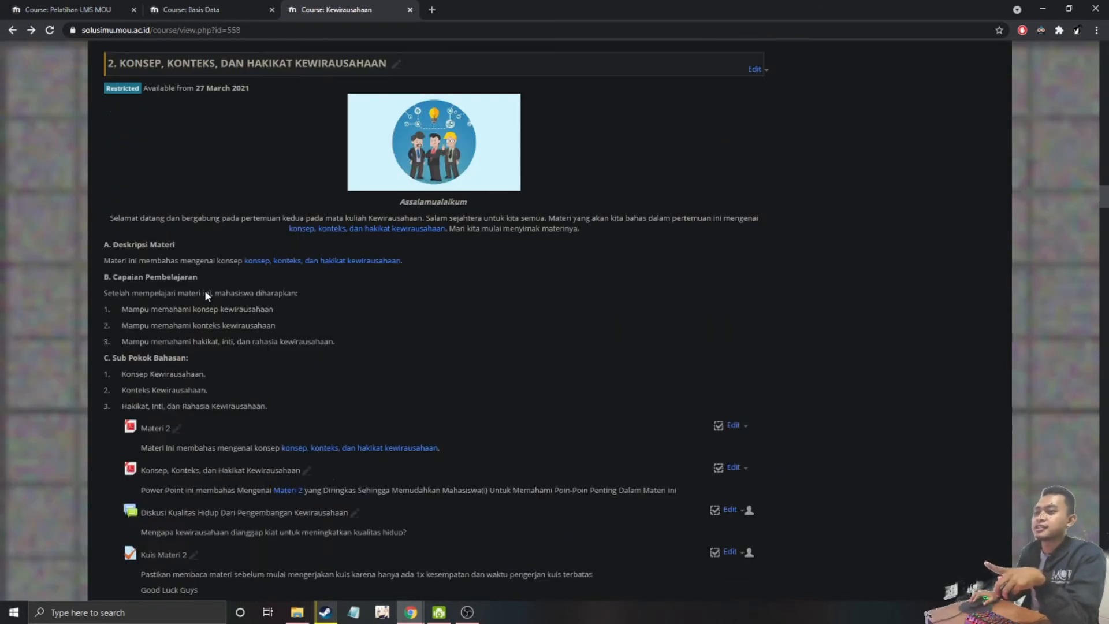
pyautogui.scroll(12, 205, 293)
pyautogui.scroll(-12, 202, 317)
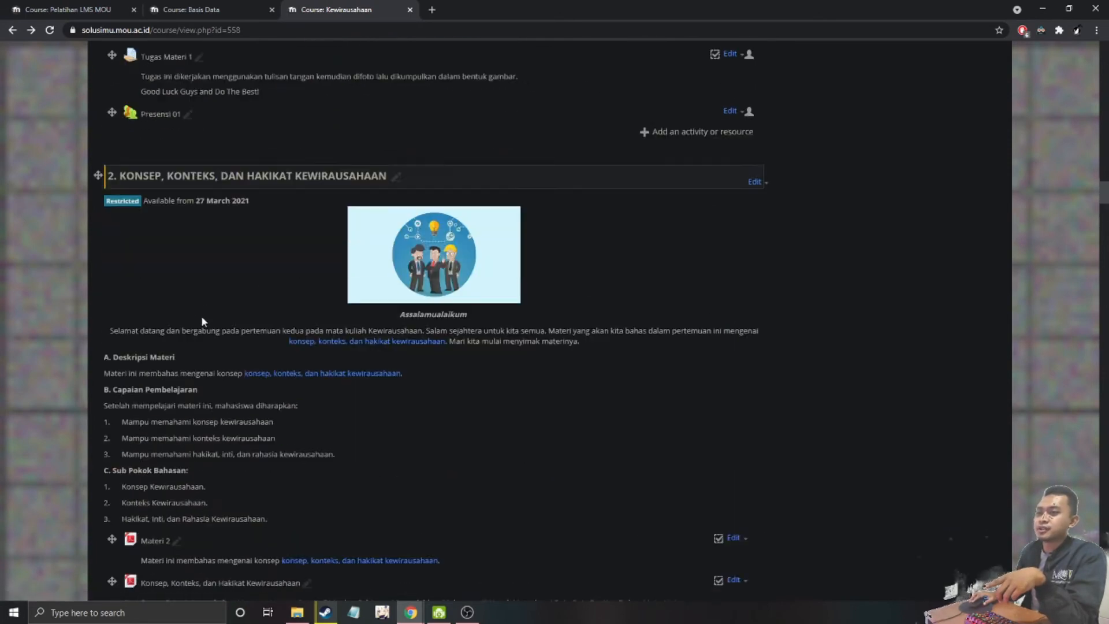
pyautogui.click(153, 176)
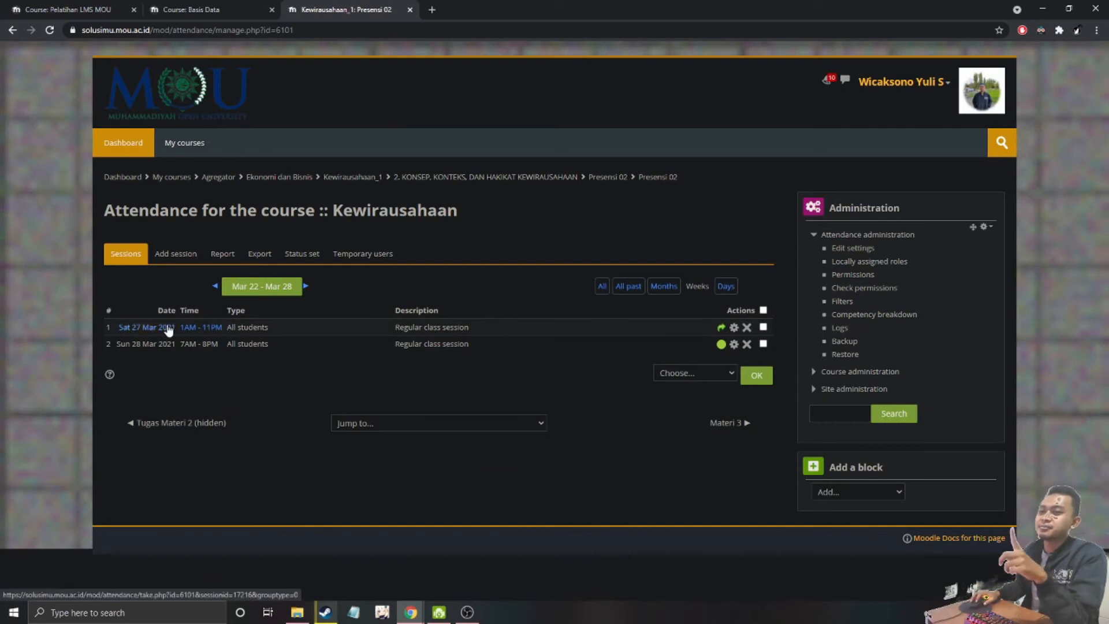
pyautogui.click(1060, 612)
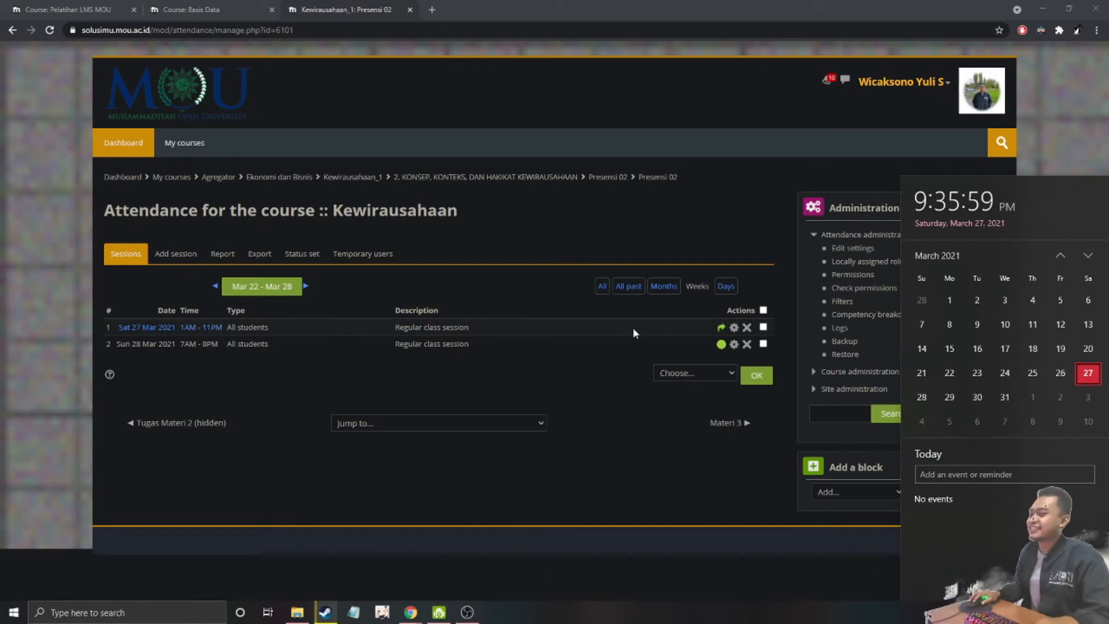
# Switch to the student's Incognito browser window and open Presensi 02 in section 2 of the Kewirausahaan course
pyautogui.moveTo(411, 616)
pyautogui.click(472, 566)
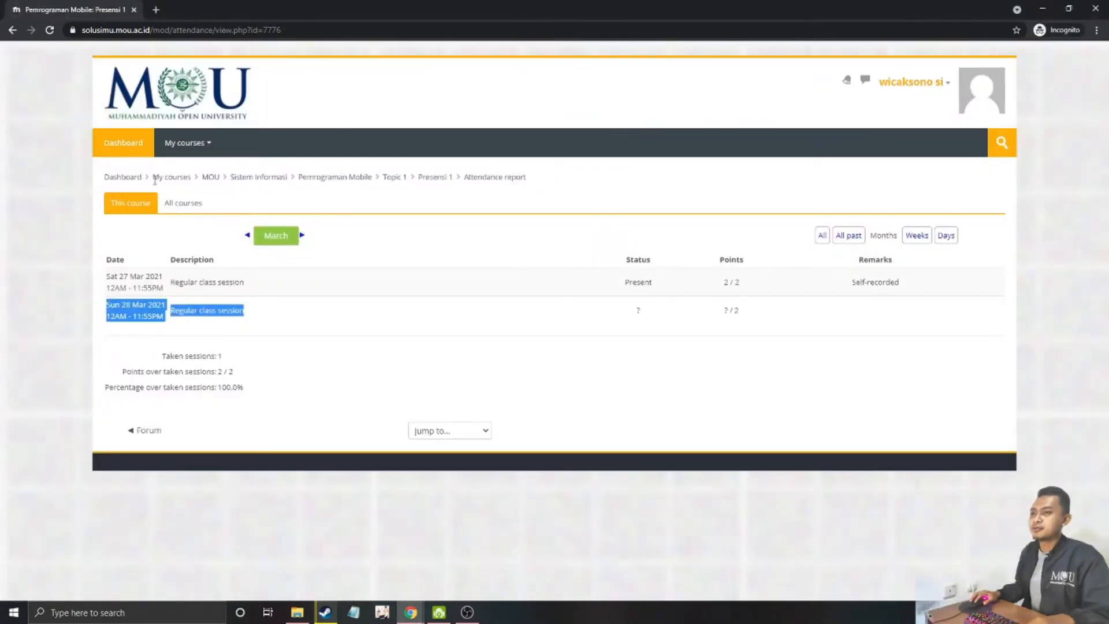
pyautogui.click(133, 180)
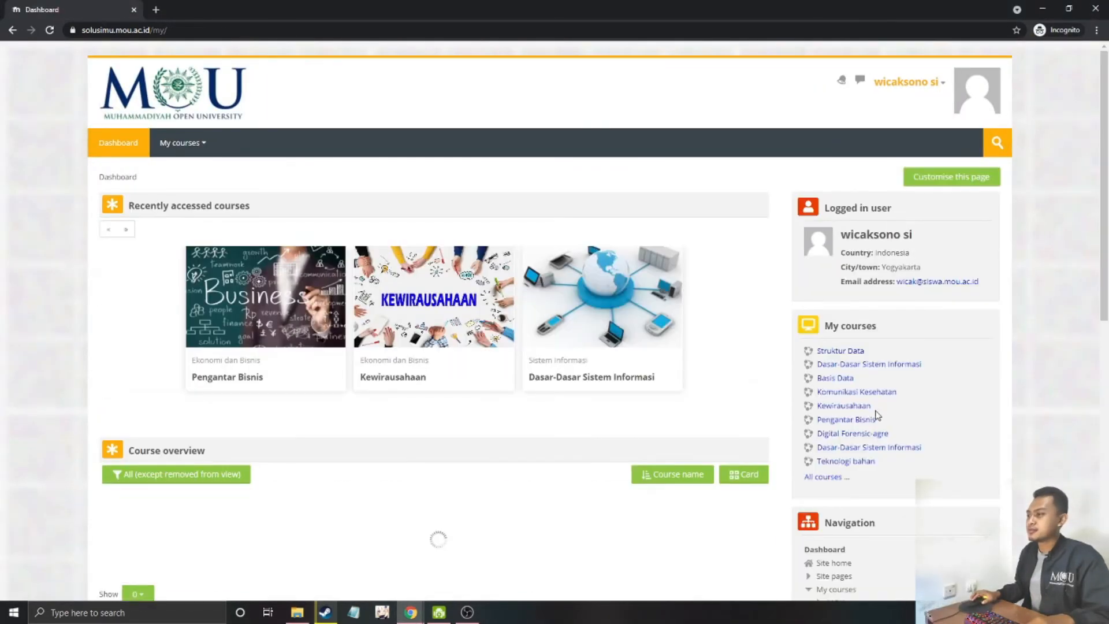
pyautogui.click(436, 313)
pyautogui.scroll(-18, 468, 401)
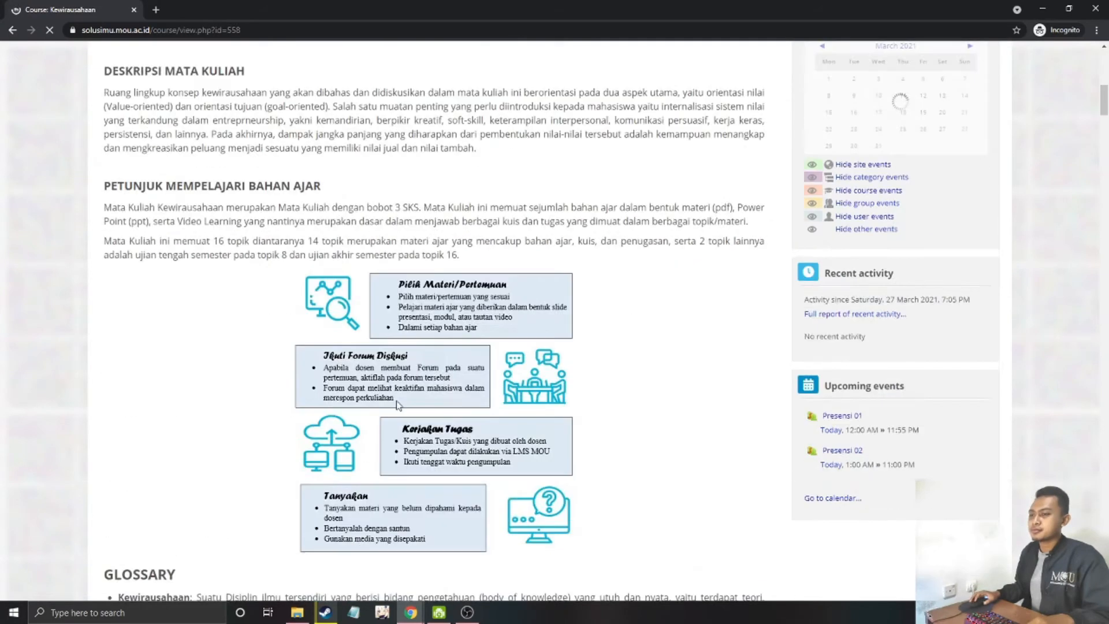
pyautogui.scroll(-20, 403, 407)
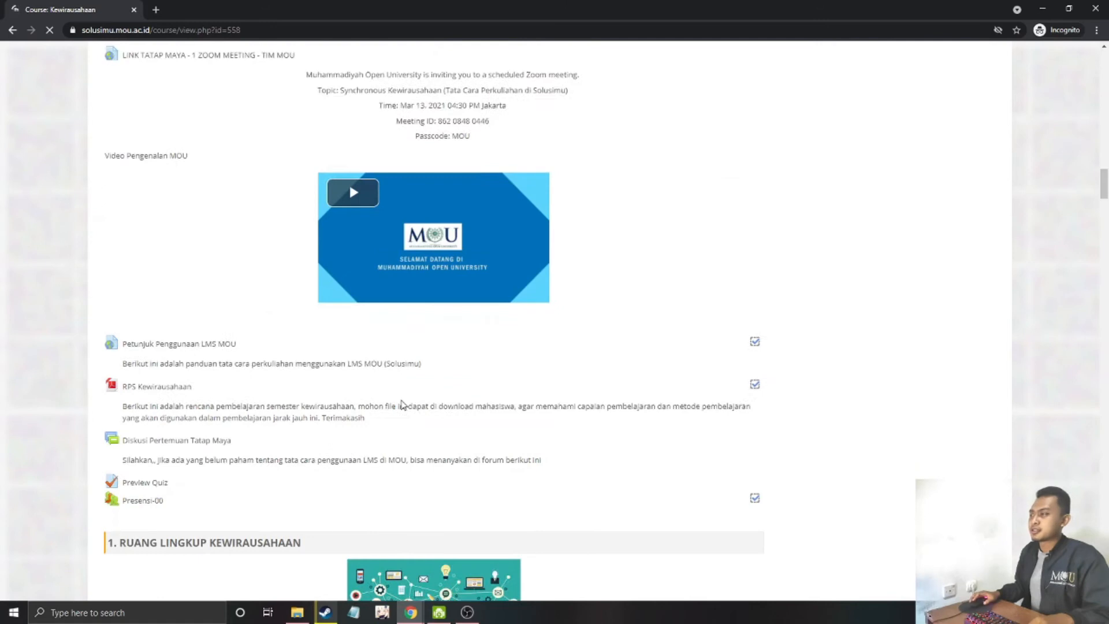
pyautogui.scroll(-20, 403, 404)
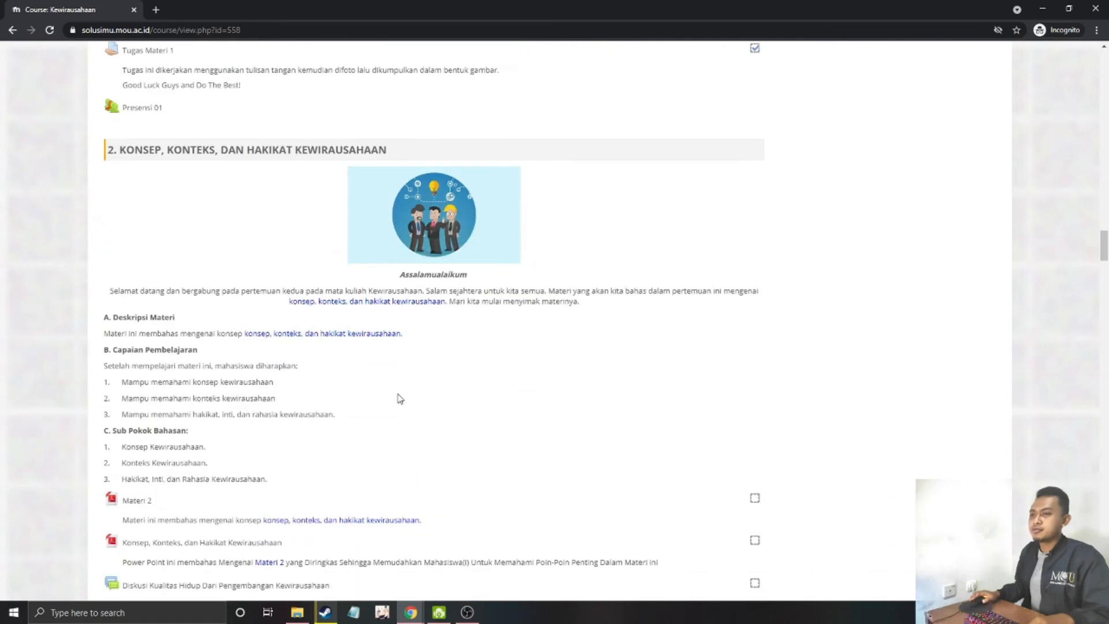
pyautogui.click(142, 340)
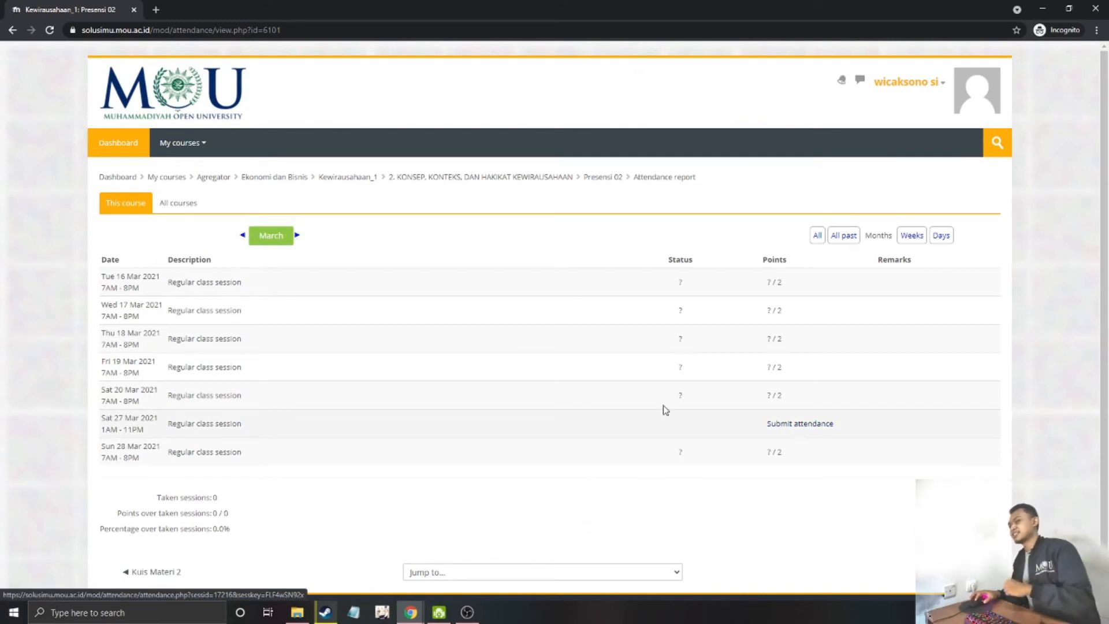
# Review the past session dates and submit the student's attendance for the 27 March 2021 session as Present
pyautogui.doubleClick(120, 276)
pyautogui.doubleClick(118, 391)
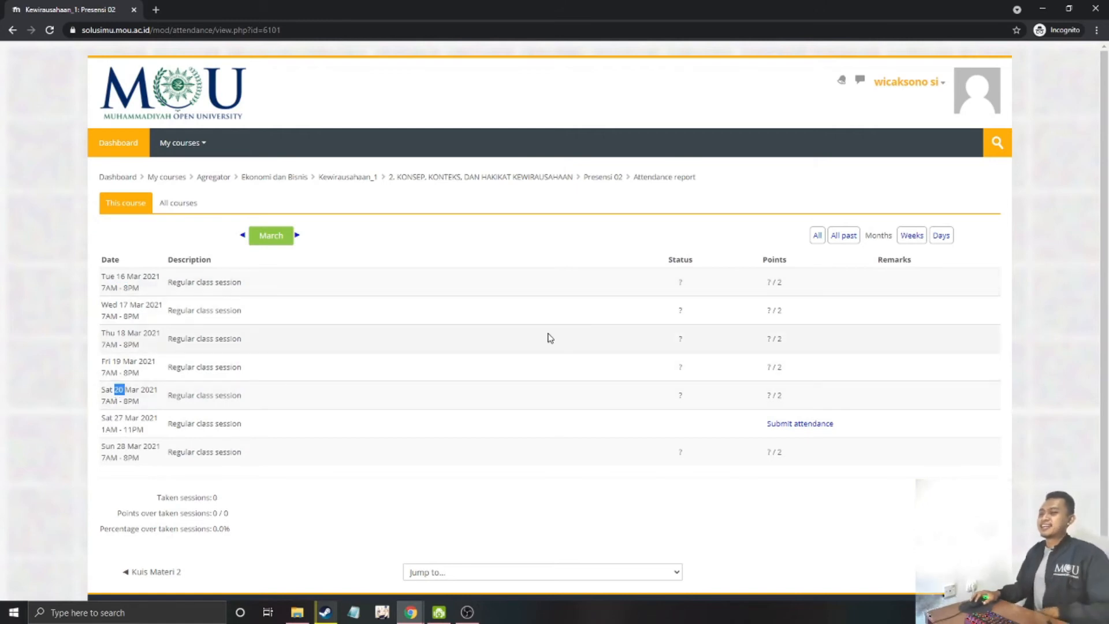
pyautogui.scroll(-1, 306, 446)
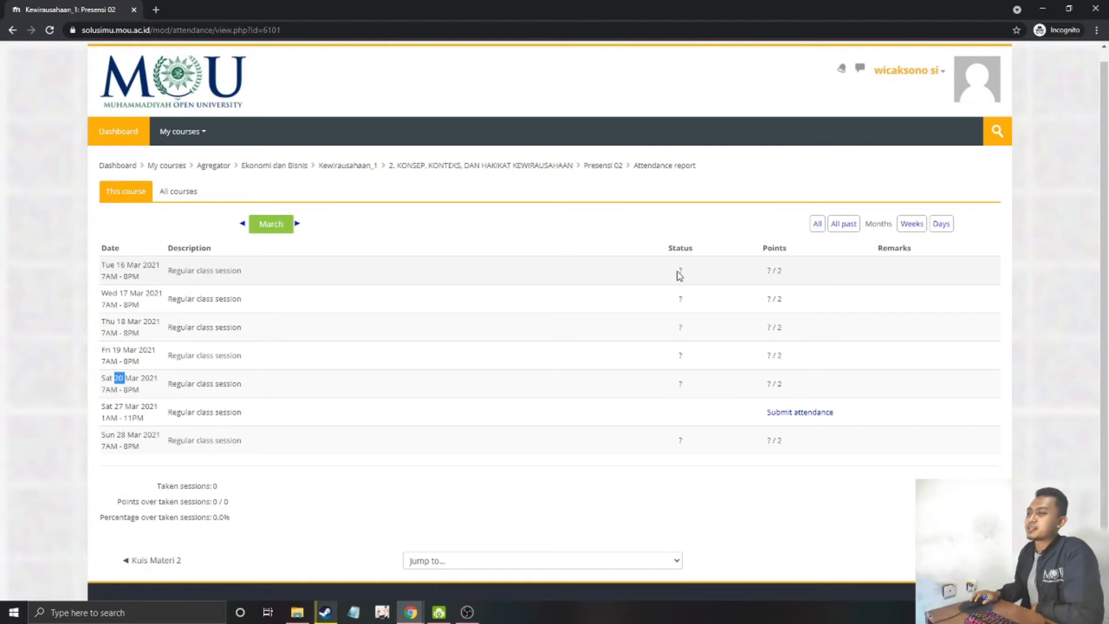
pyautogui.click(788, 413)
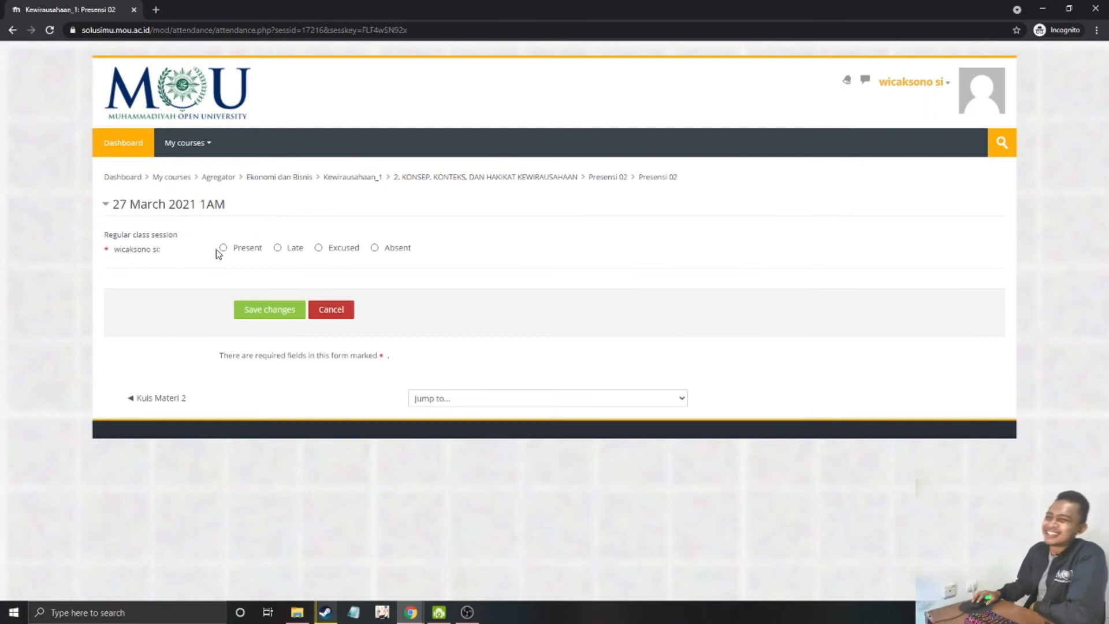
pyautogui.click(223, 247)
pyautogui.click(268, 309)
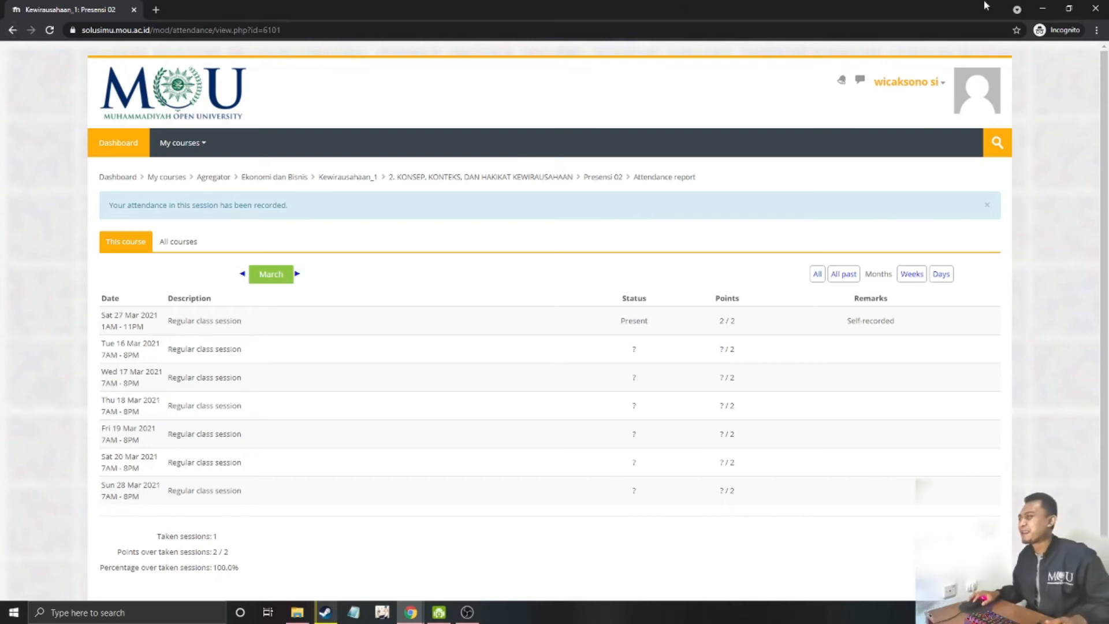
# Return to the teacher's browser window and look back through the Kewirausahaan course page up to section 1
pyautogui.click(1044, 9)
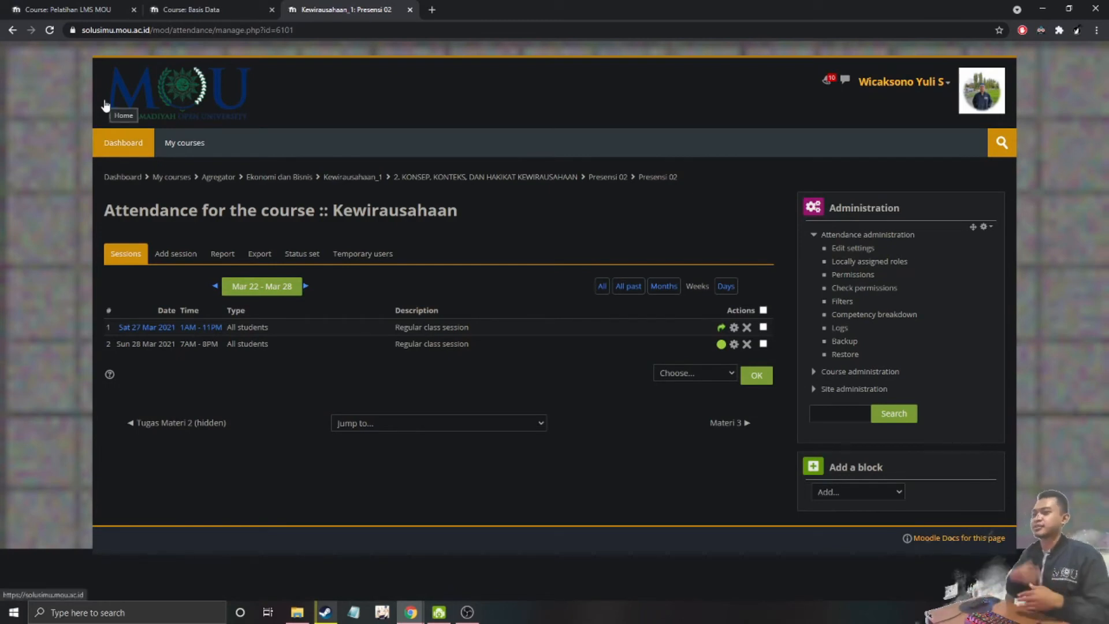
pyautogui.click(9, 32)
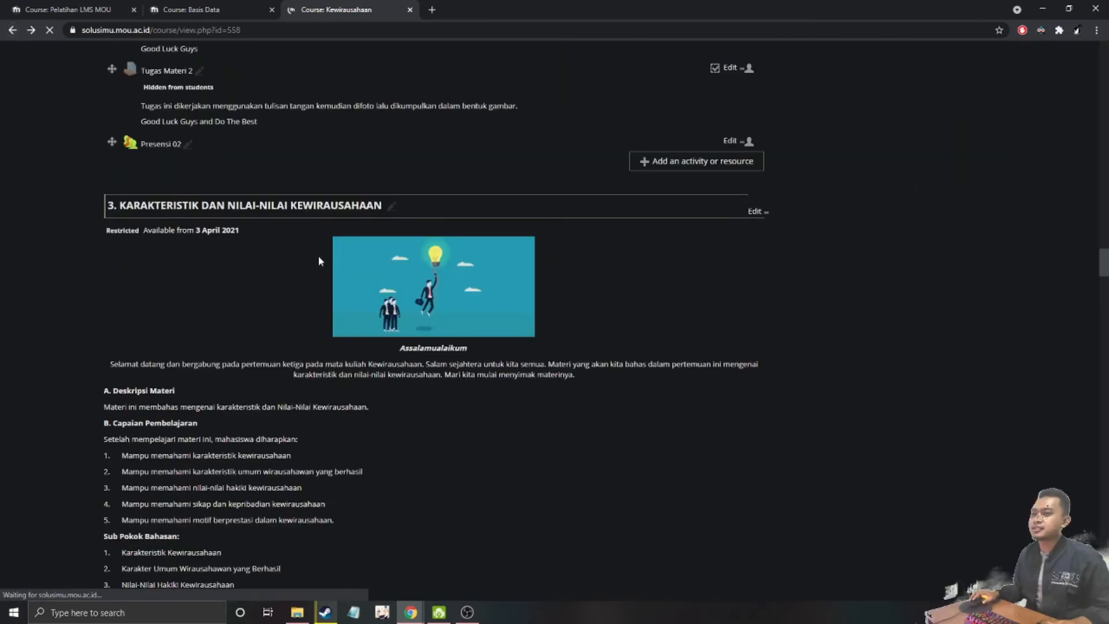
pyautogui.scroll(5, 416, 318)
pyautogui.scroll(20, 416, 317)
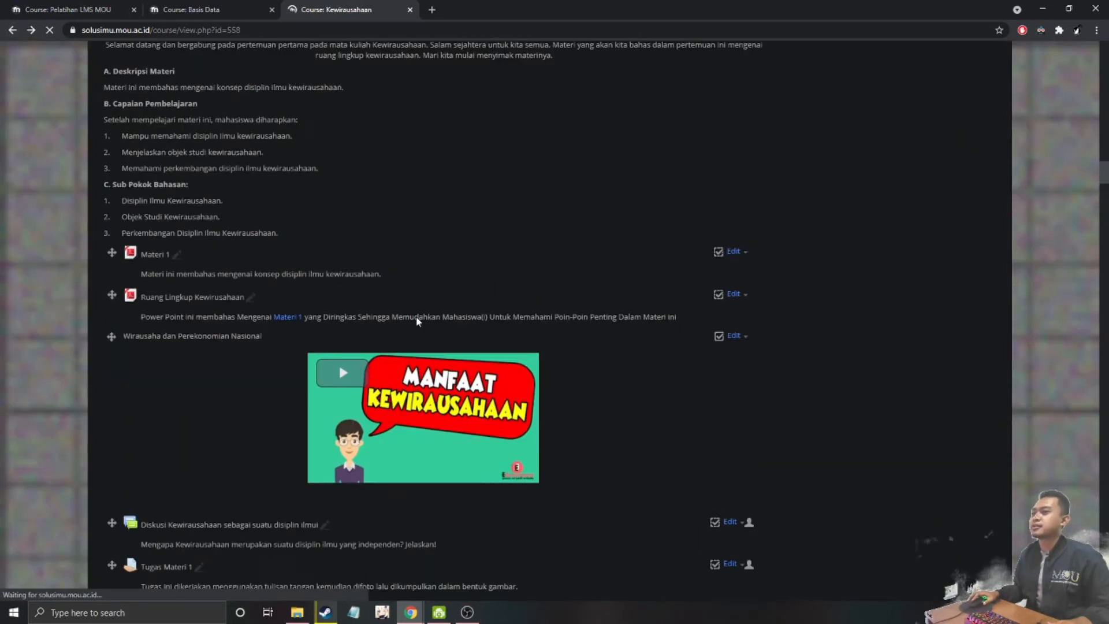
# Review the Pelatihan LMS MOU course's sections on forum, manual attendance, sequential access and Google Meet settings
pyautogui.click(240, 5)
pyautogui.click(74, 5)
pyautogui.scroll(-5, 220, 450)
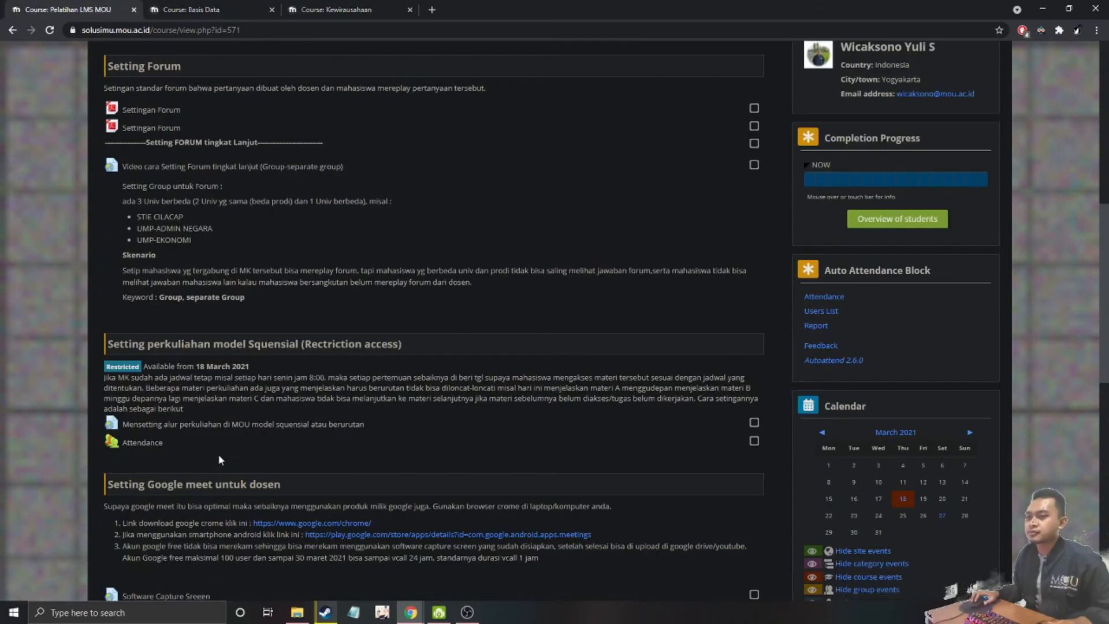
pyautogui.scroll(-11, 222, 439)
pyautogui.scroll(5, 230, 454)
pyautogui.scroll(-5, 230, 454)
pyautogui.scroll(10, 230, 454)
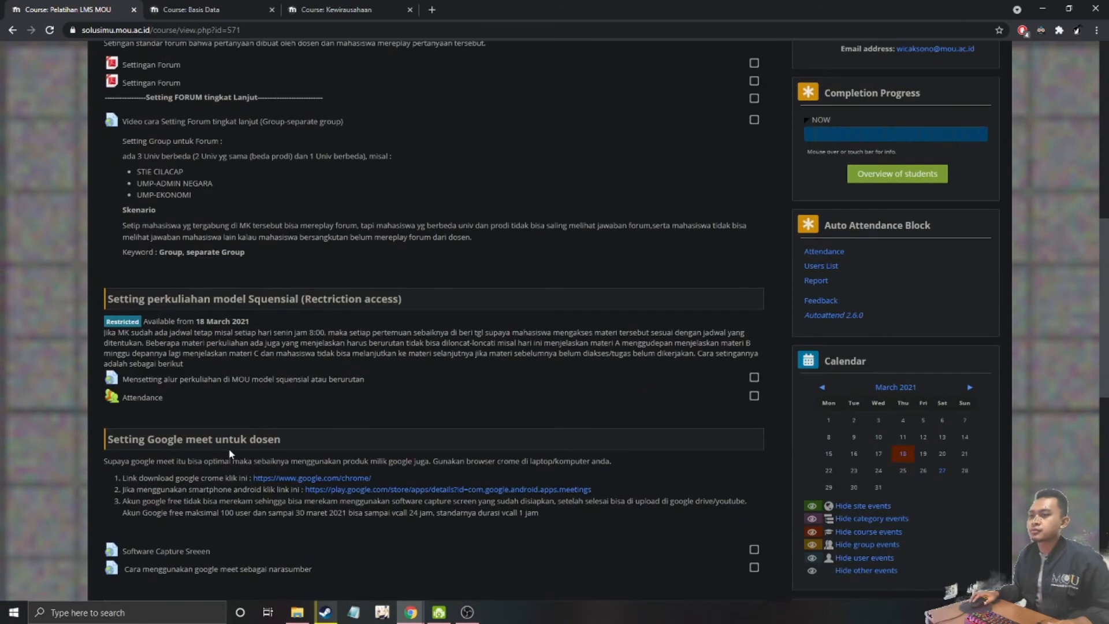
pyautogui.scroll(4, 230, 454)
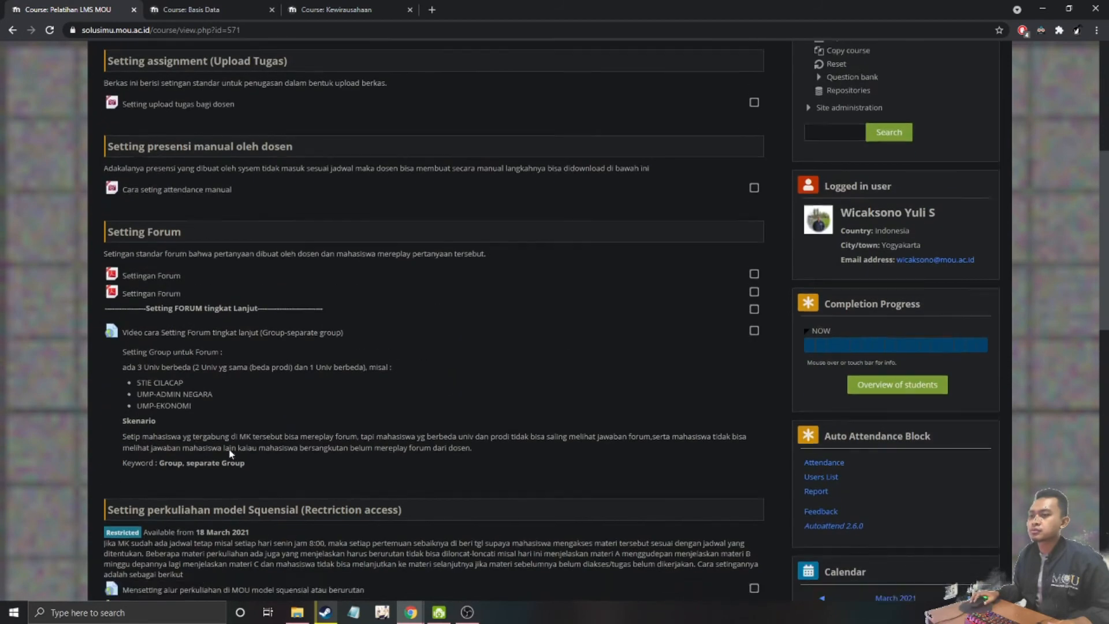
pyautogui.scroll(-4, 224, 433)
# Leave the Kewirausahaan course and reopen the Pemrograman Mobile course at Topic 1 from the browsing history
pyautogui.click(350, 6)
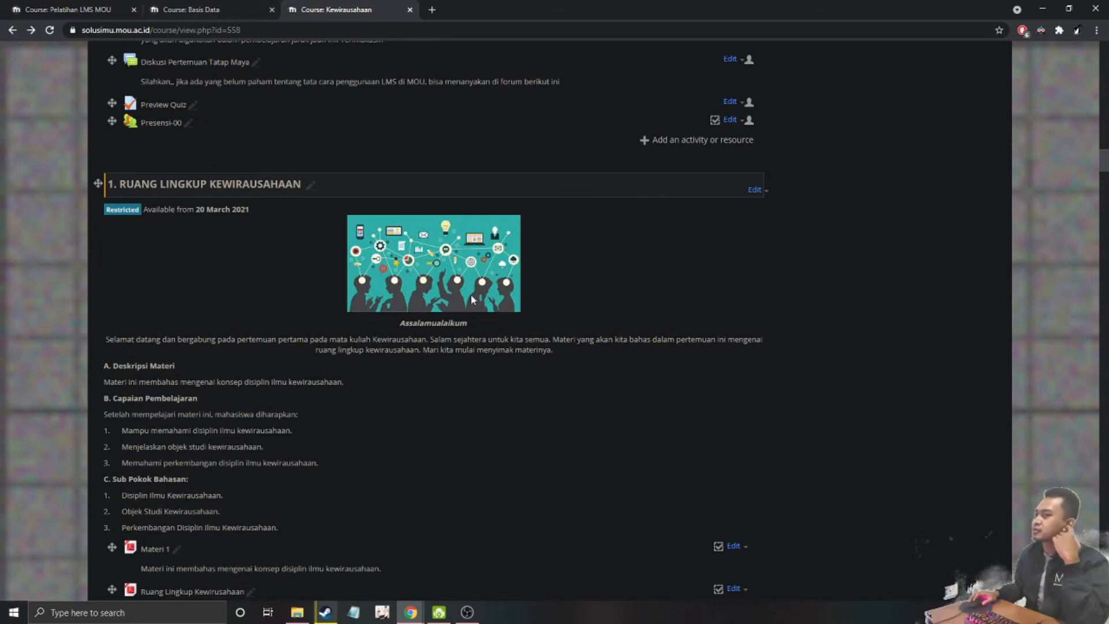
pyautogui.scroll(9, 65, 85)
pyautogui.click(12, 30)
pyautogui.rightClick(11, 32)
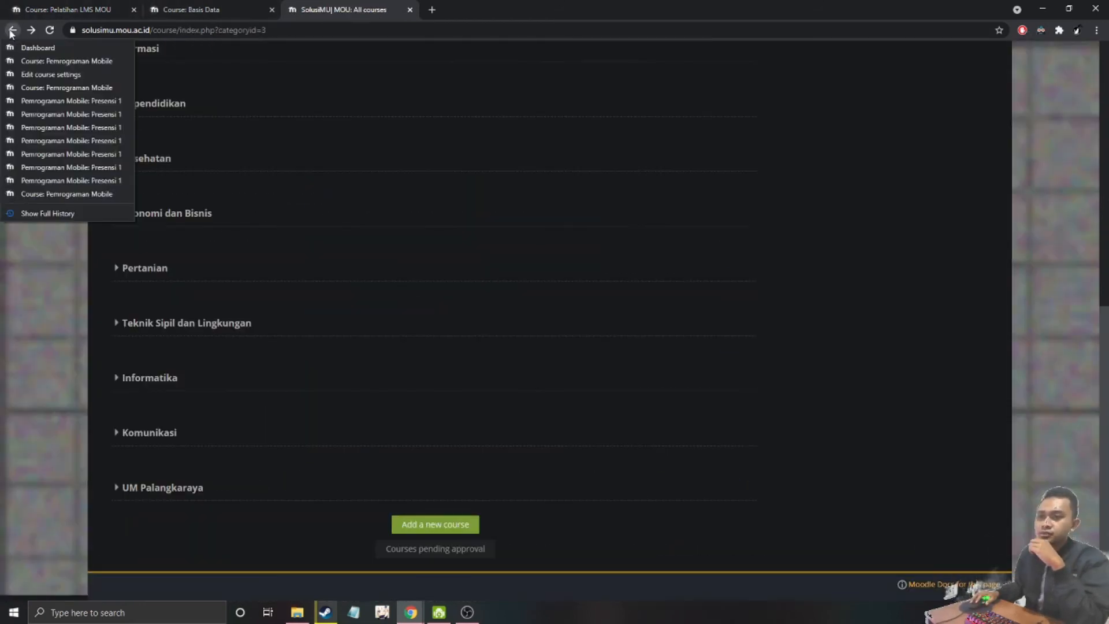
pyautogui.click(53, 88)
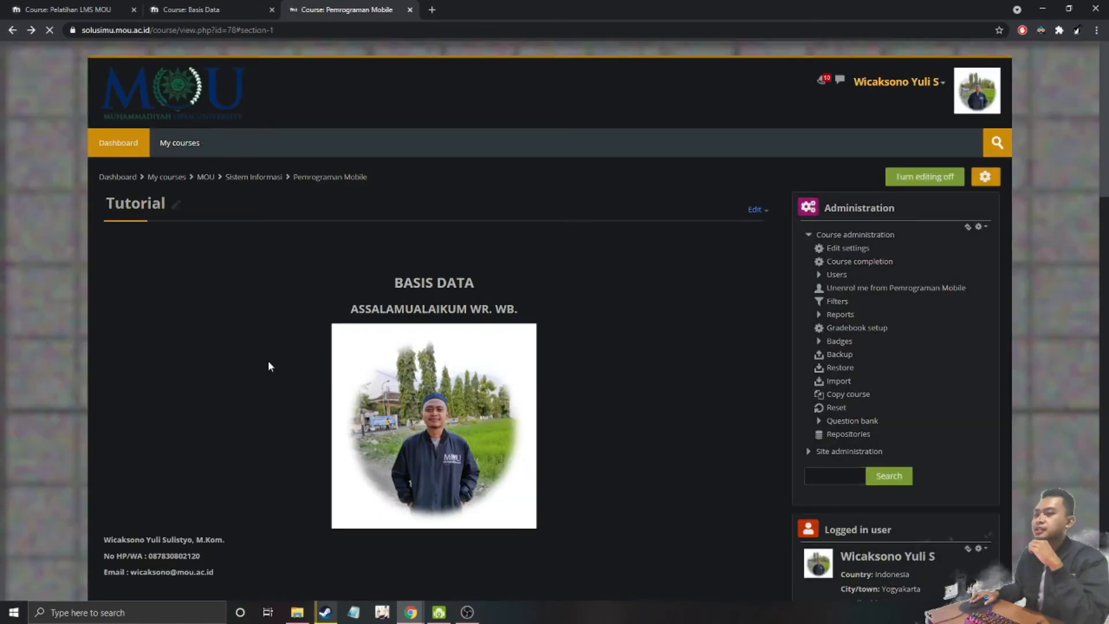
pyautogui.scroll(-9, 268, 360)
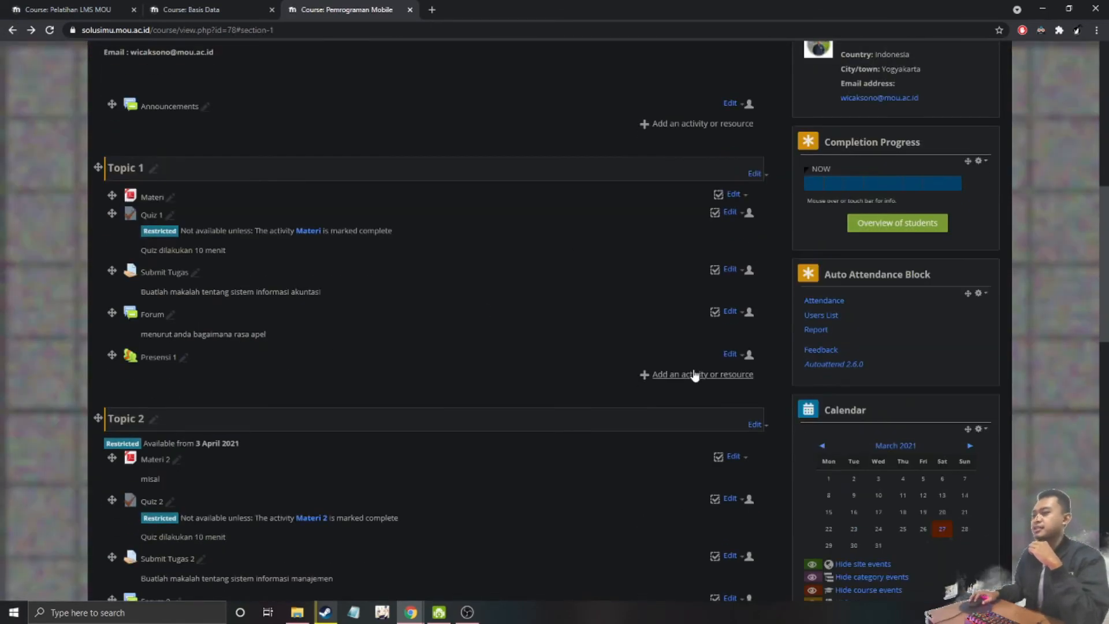
# Add a URL resource to Topic 1 of Pemrograman Mobile and name it Zoom Tatap Maya
pyautogui.click(695, 376)
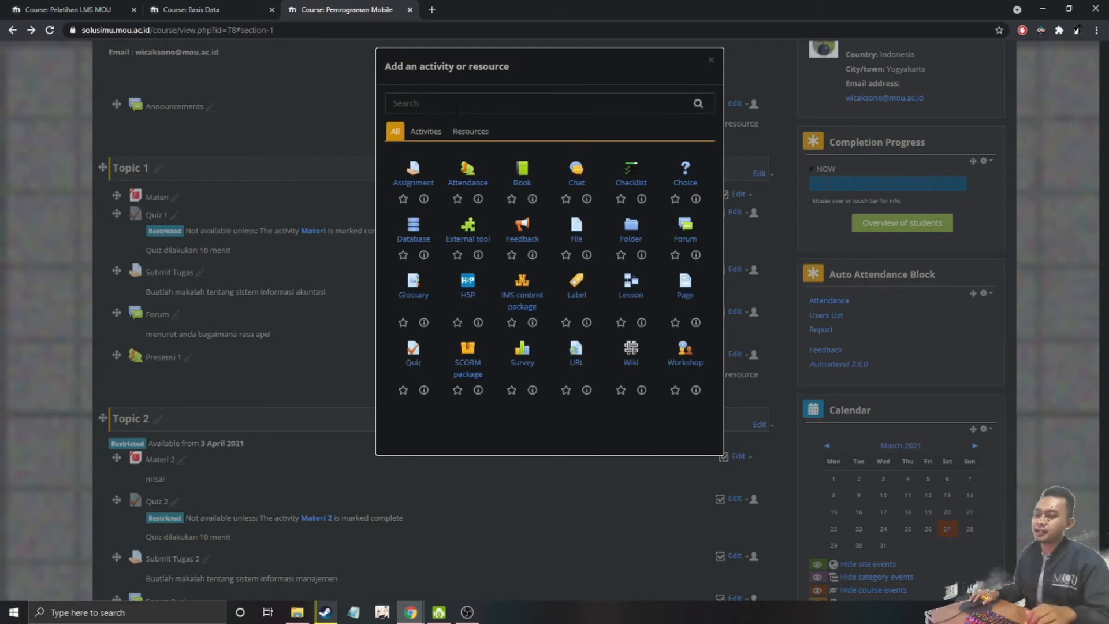
pyautogui.click(578, 349)
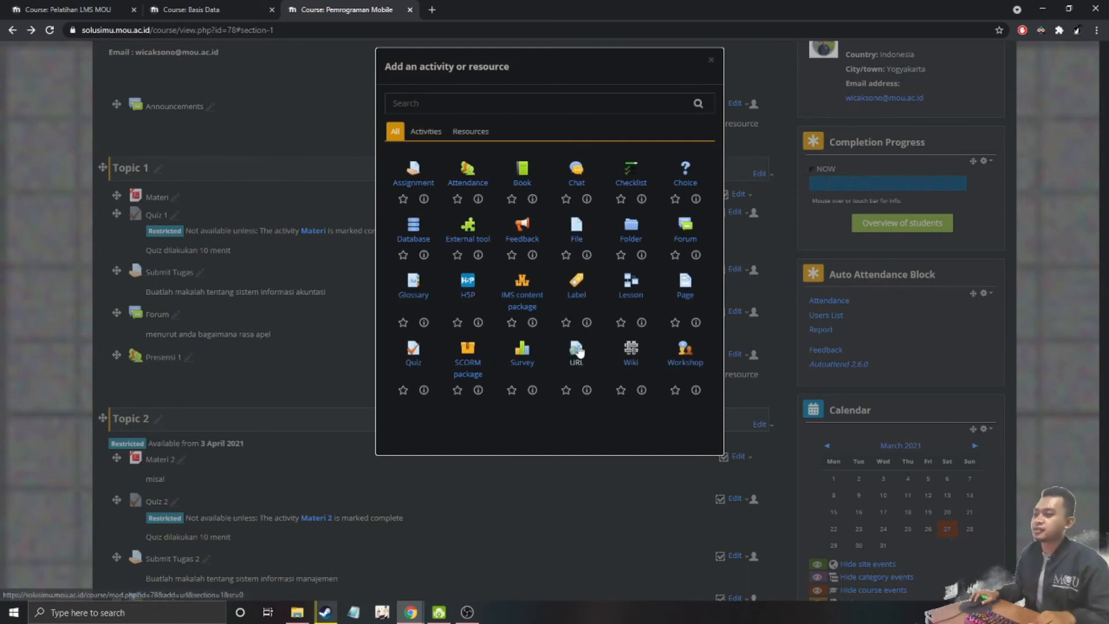
pyautogui.scroll(-4, 473, 367)
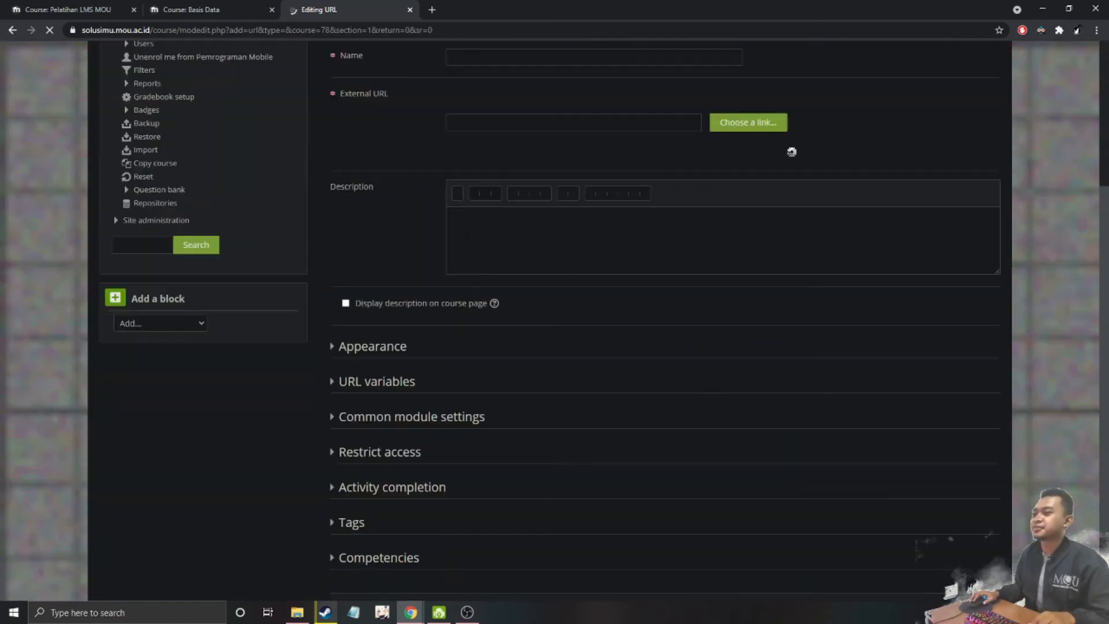
pyautogui.click(472, 58)
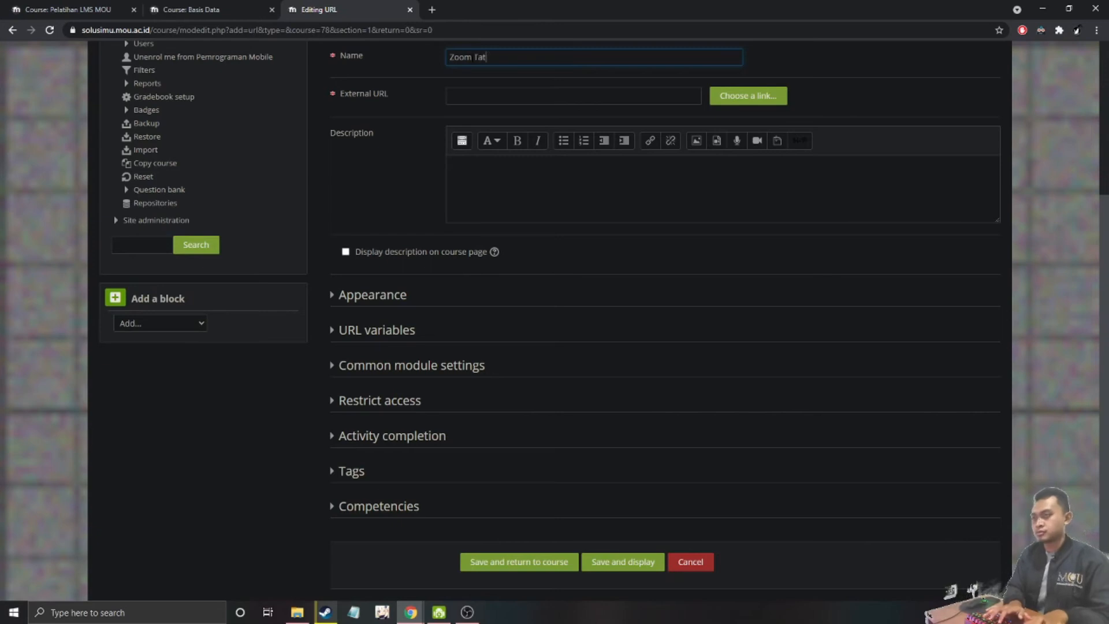
pyautogui.write('Maya')
pyautogui.click(481, 95)
pyautogui.click(433, 10)
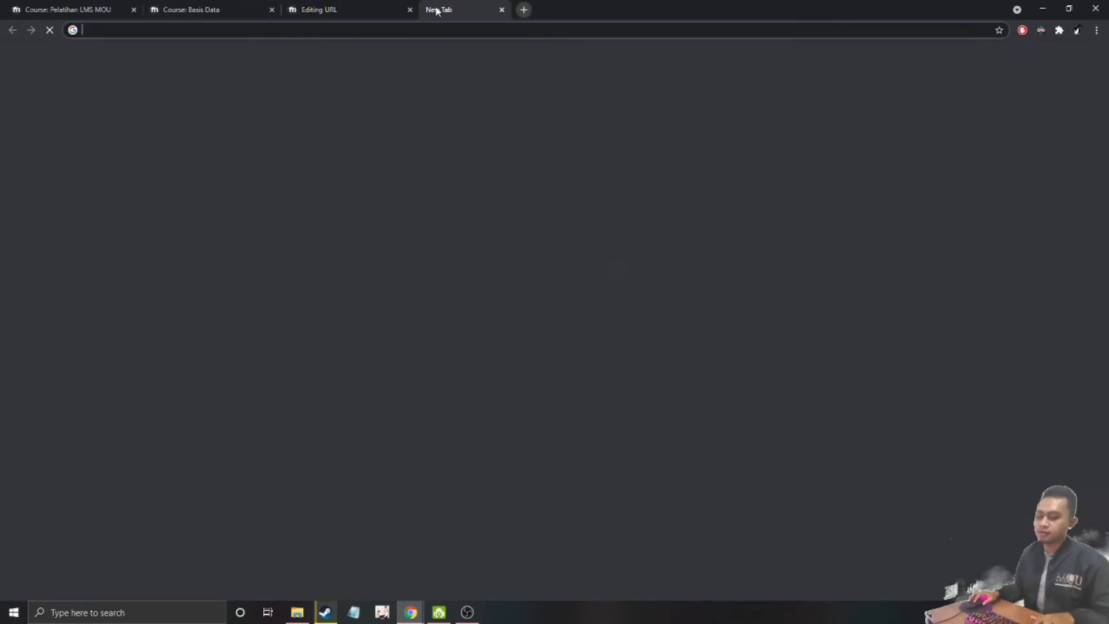
pyautogui.write('zo')
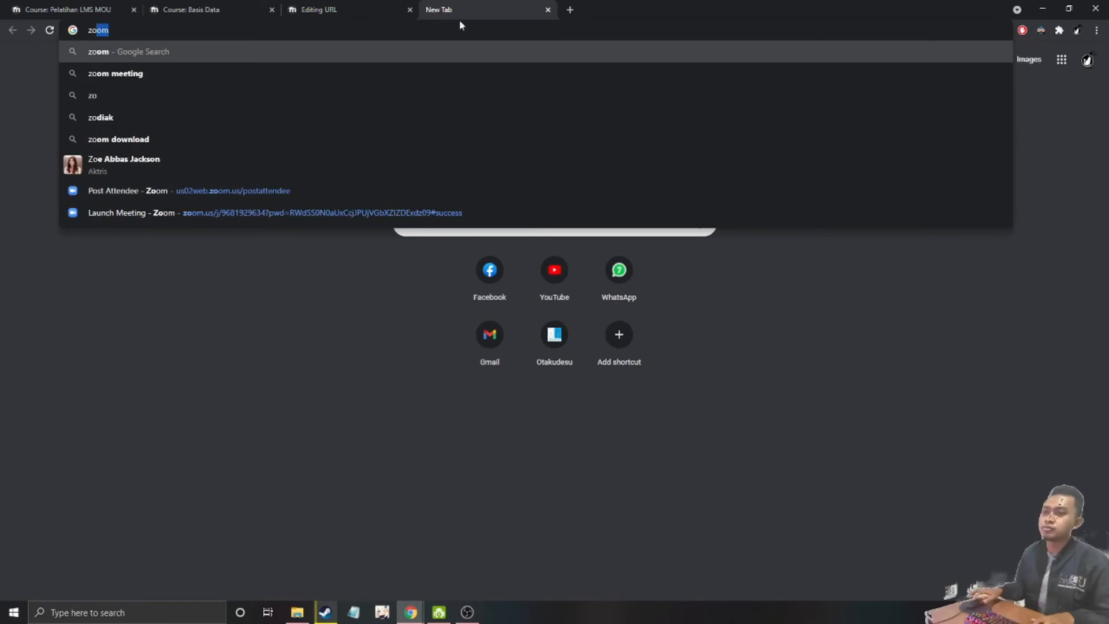
pyautogui.click(258, 190)
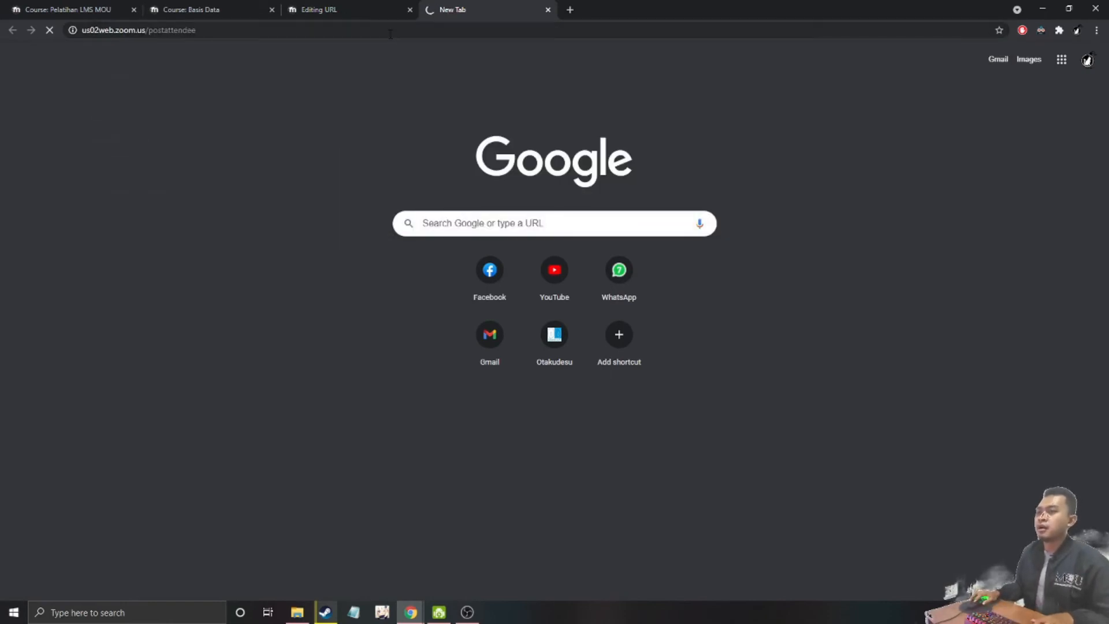
pyautogui.click(390, 34)
pyautogui.hotkey('ctrl', 'c')
pyautogui.click(367, 6)
pyautogui.click(544, 99)
pyautogui.hotkey('ctrl', 'v')
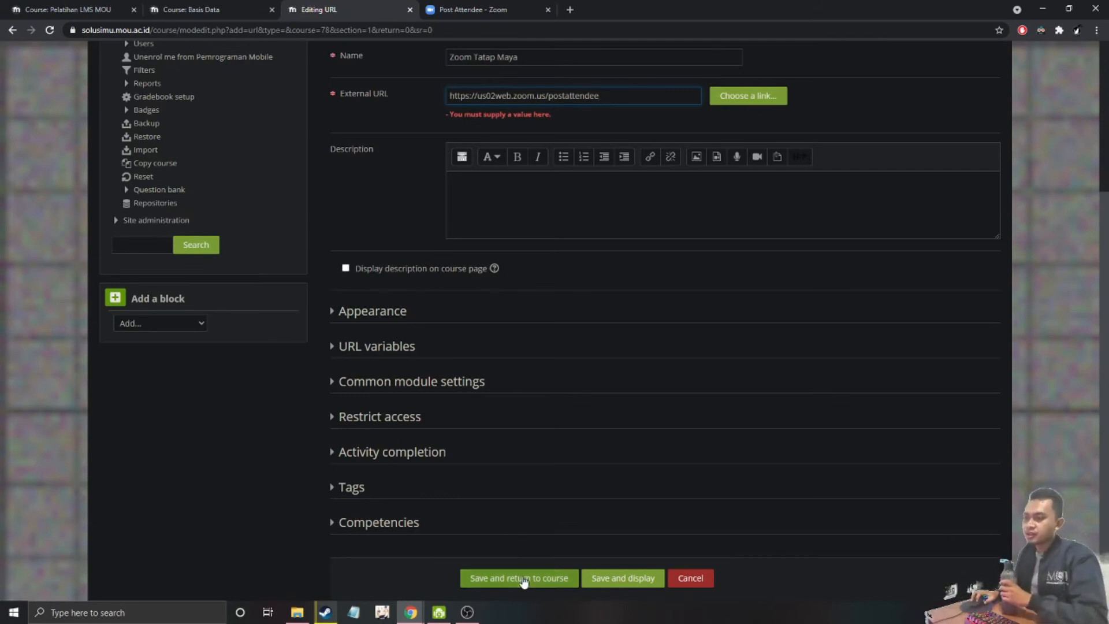
pyautogui.click(524, 580)
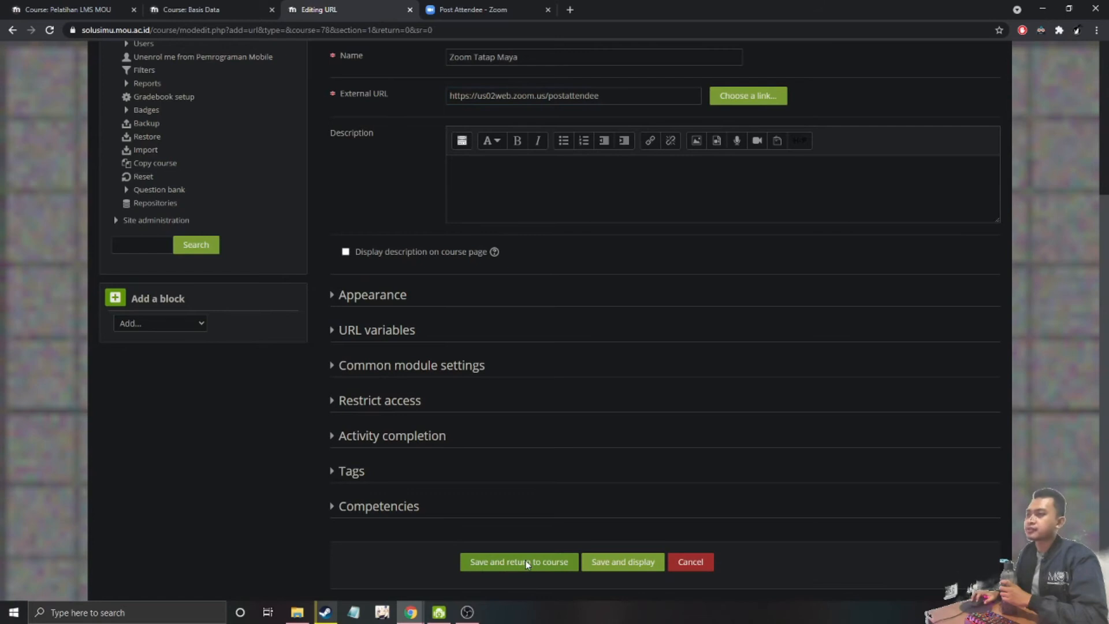
pyautogui.click(527, 565)
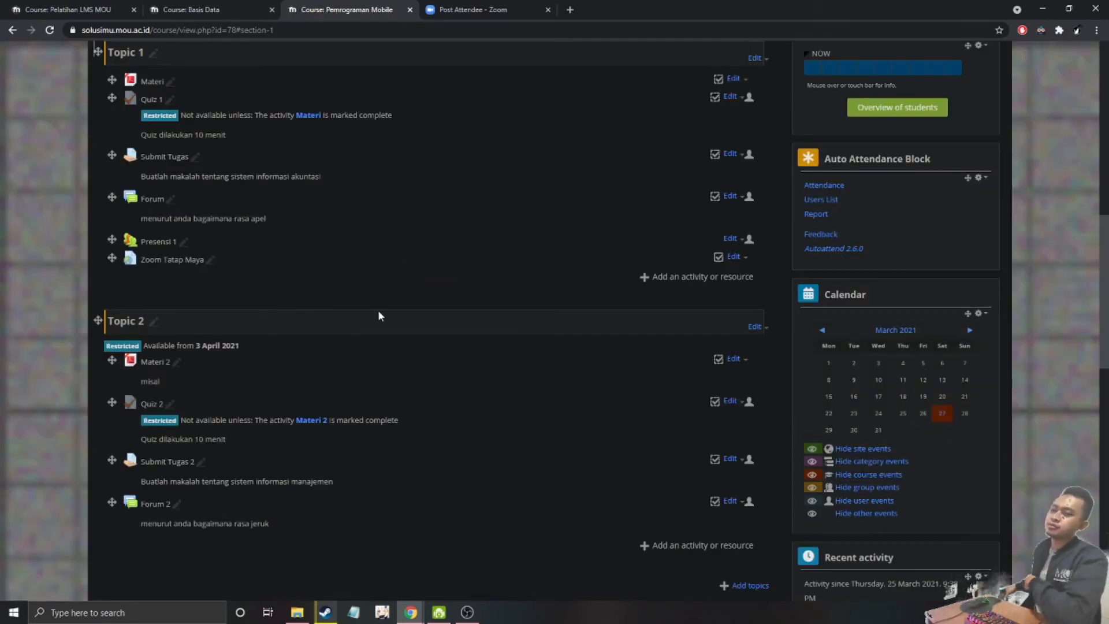
# Move the Zoom Tatap Maya link out of Topic 1 to the general section beneath Announcements
pyautogui.scroll(3, 243, 369)
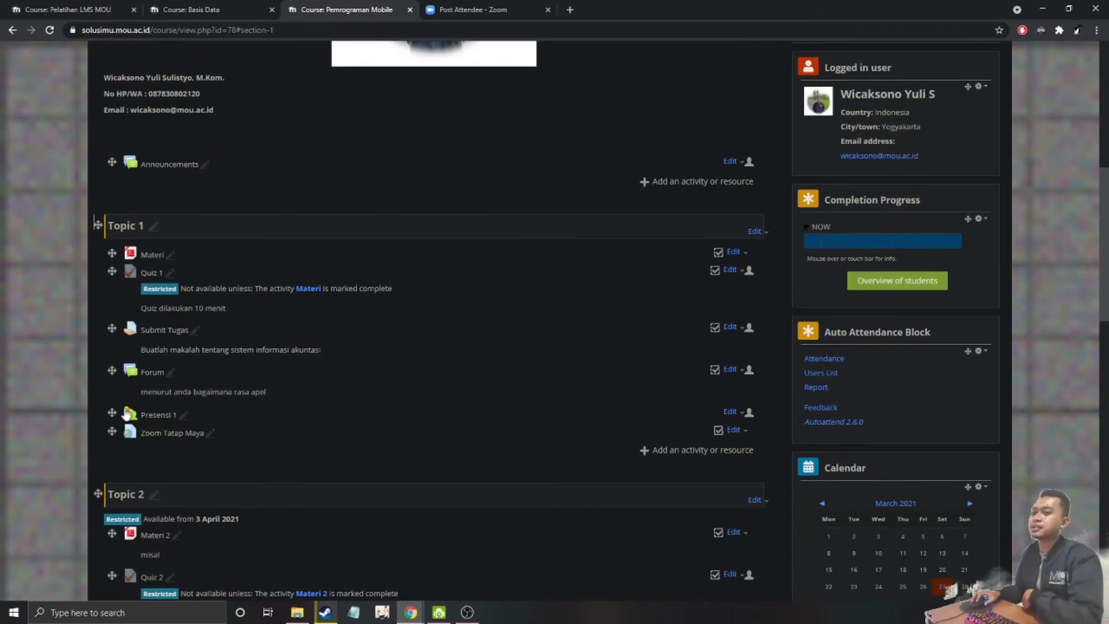
pyautogui.moveTo(109, 431); pyautogui.dragTo(109, 149)
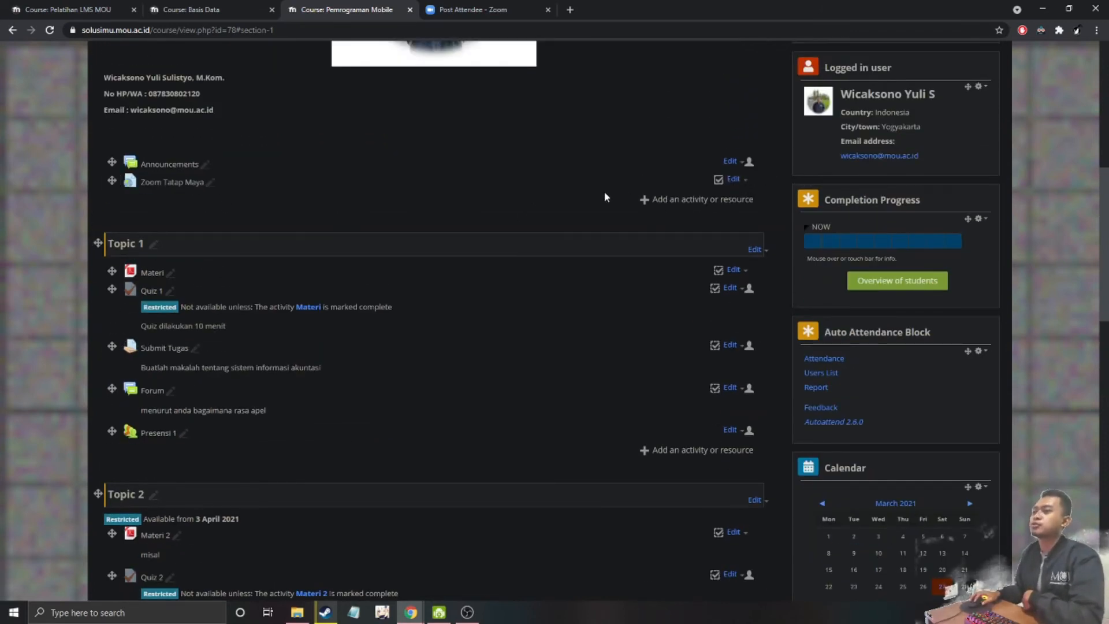
# Set Zoom Tatap Maya's completion tracking to "Do not indicate activity completion" and save it back to the course
pyautogui.click(733, 179)
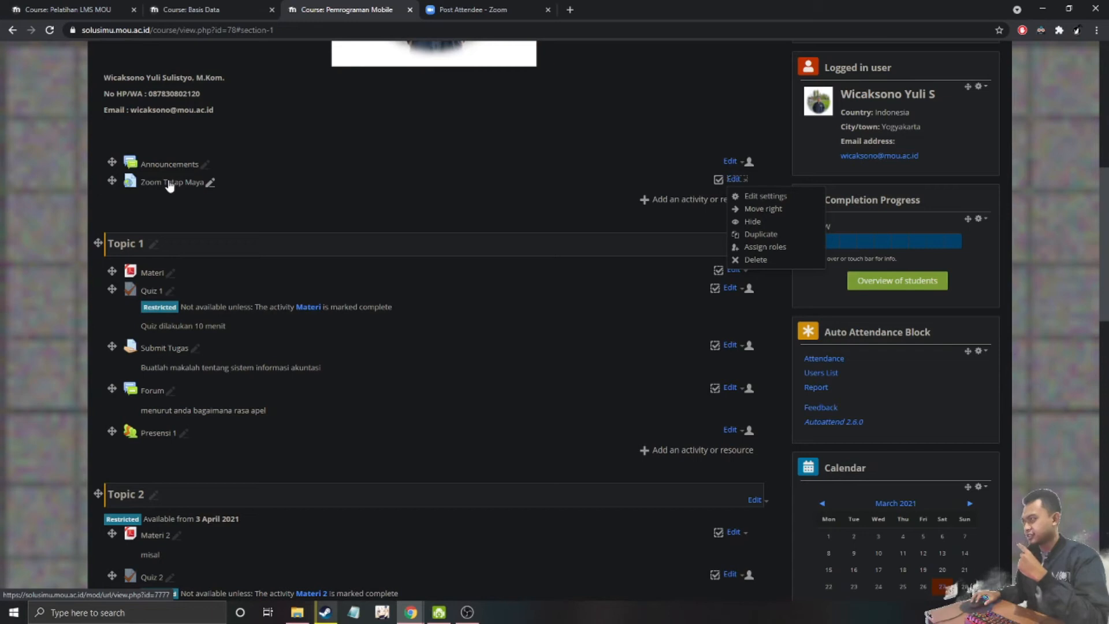
pyautogui.click(116, 5)
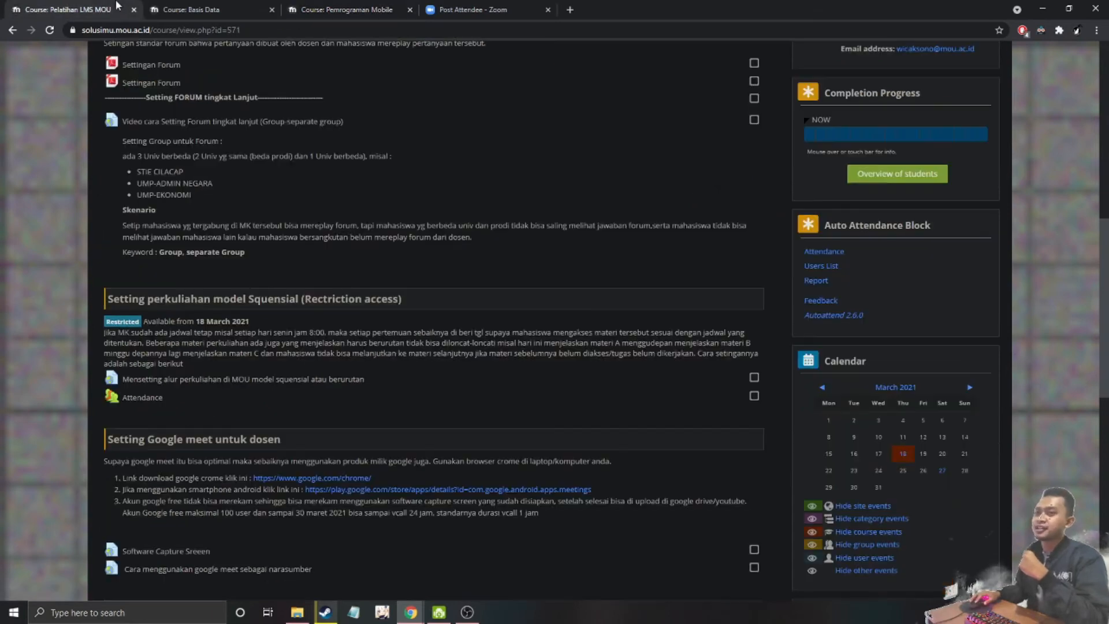
pyautogui.scroll(-11, 268, 398)
pyautogui.scroll(4, 267, 397)
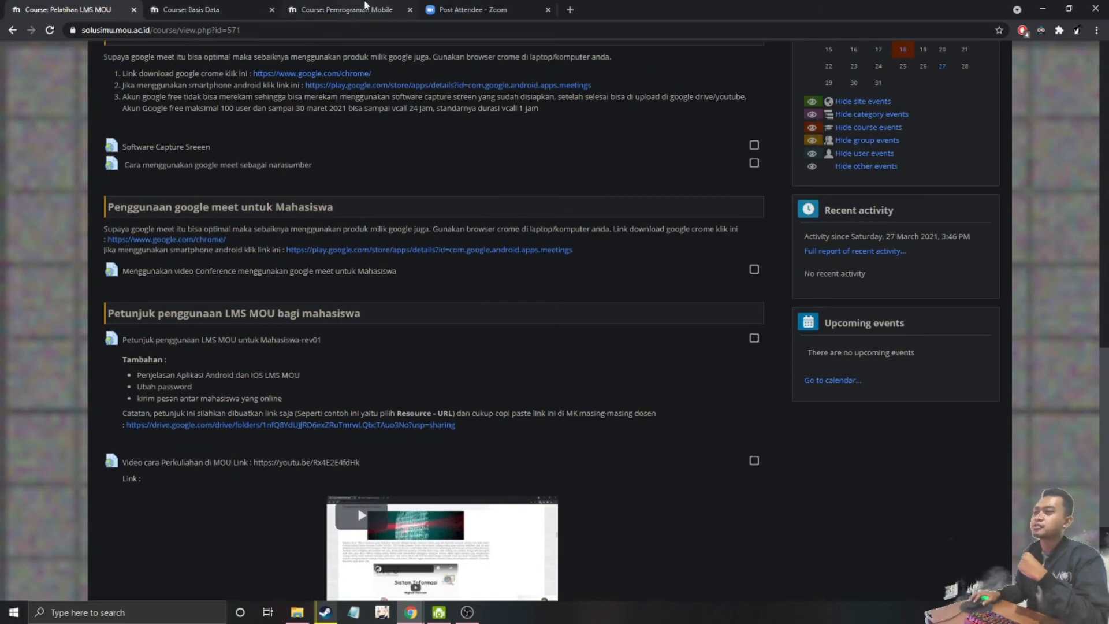
pyautogui.click(353, 8)
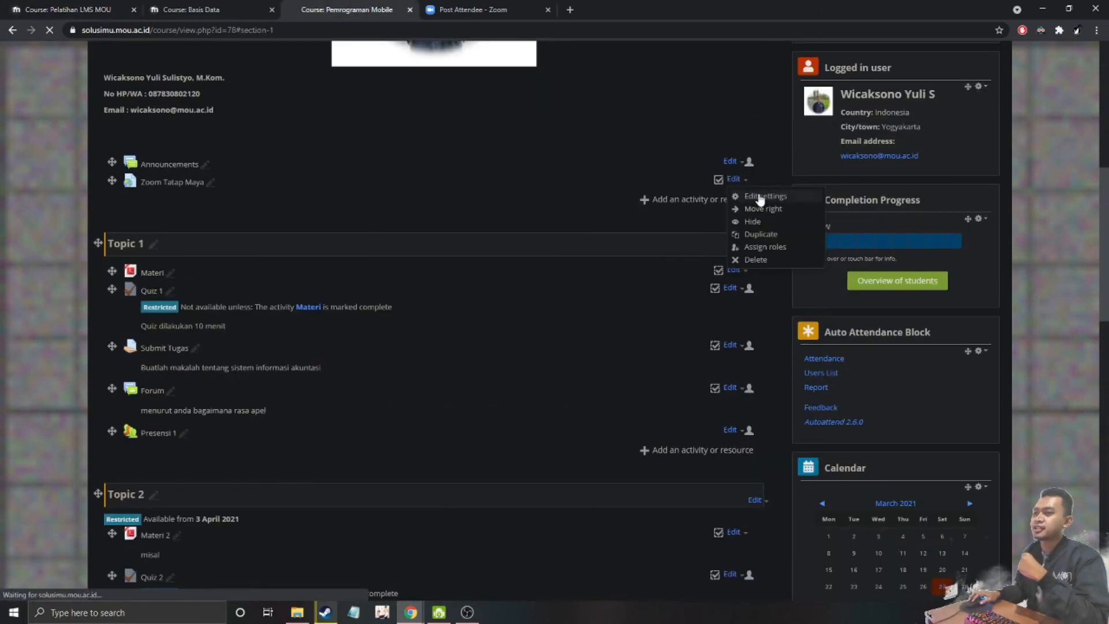
pyautogui.click(760, 198)
pyautogui.scroll(-5, 390, 343)
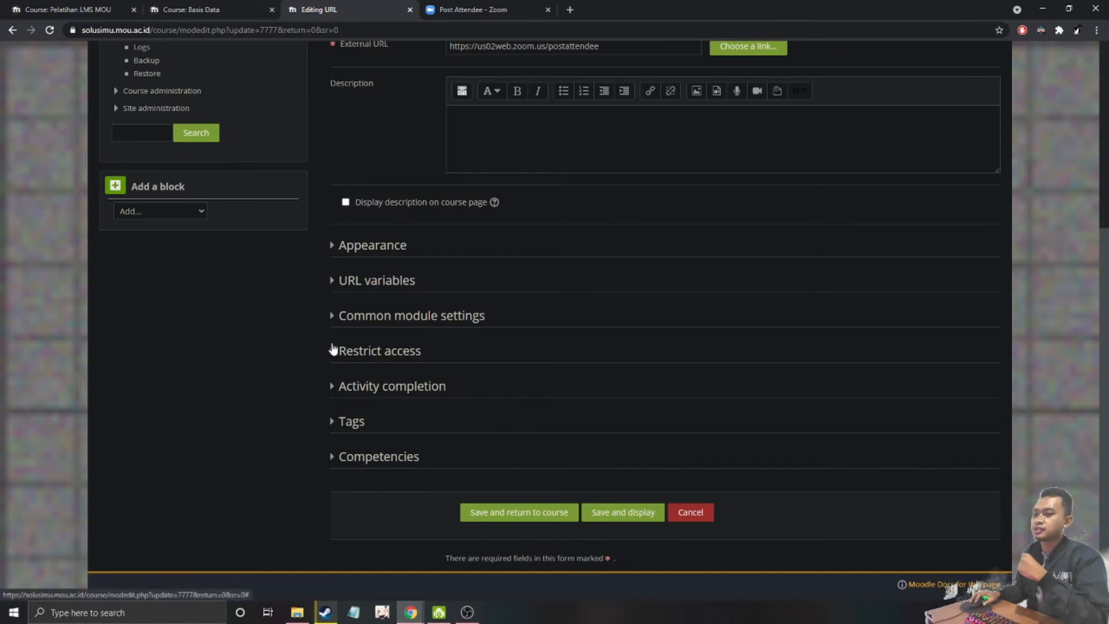
pyautogui.click(331, 387)
pyautogui.click(518, 421)
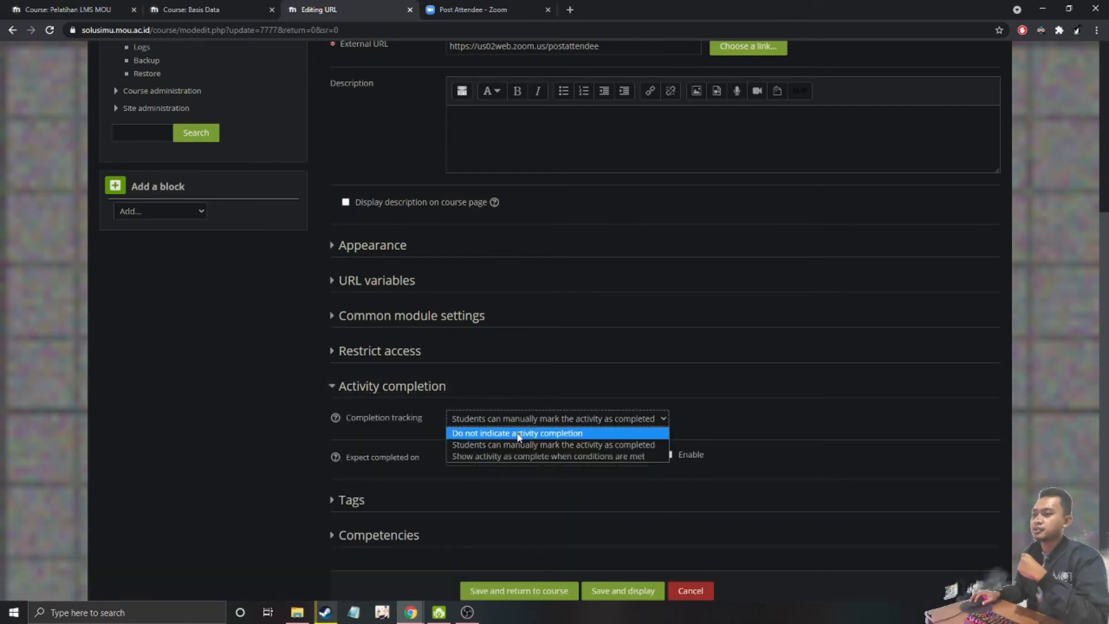
pyautogui.click(519, 433)
pyautogui.click(525, 552)
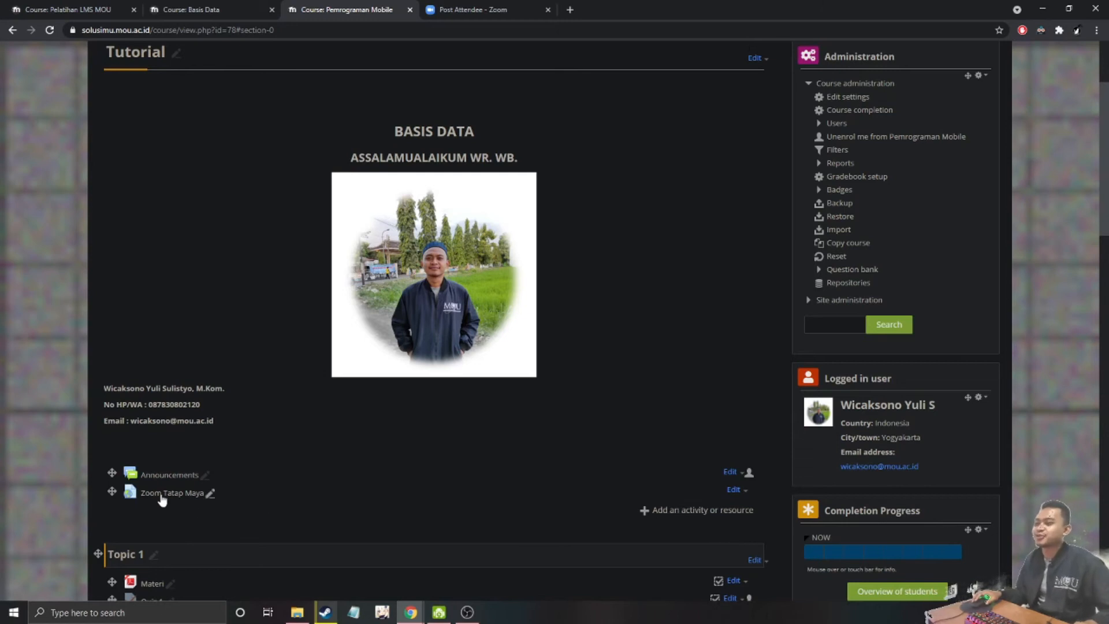
# Hide the Announcements forum from students and look over Topics 1 and 2
pyautogui.click(744, 474)
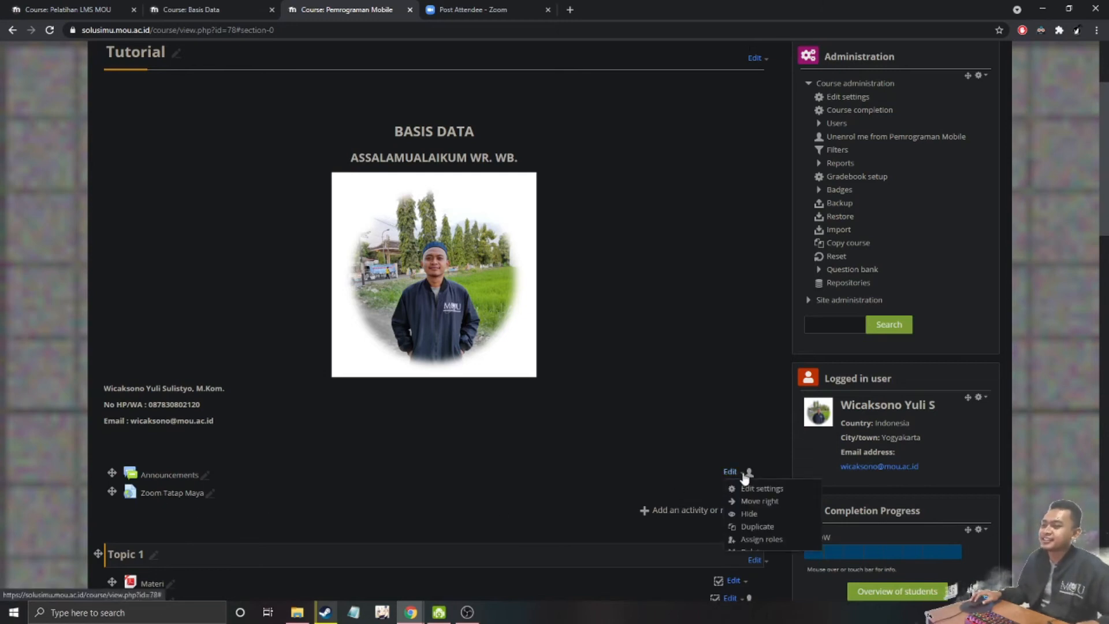
pyautogui.click(749, 513)
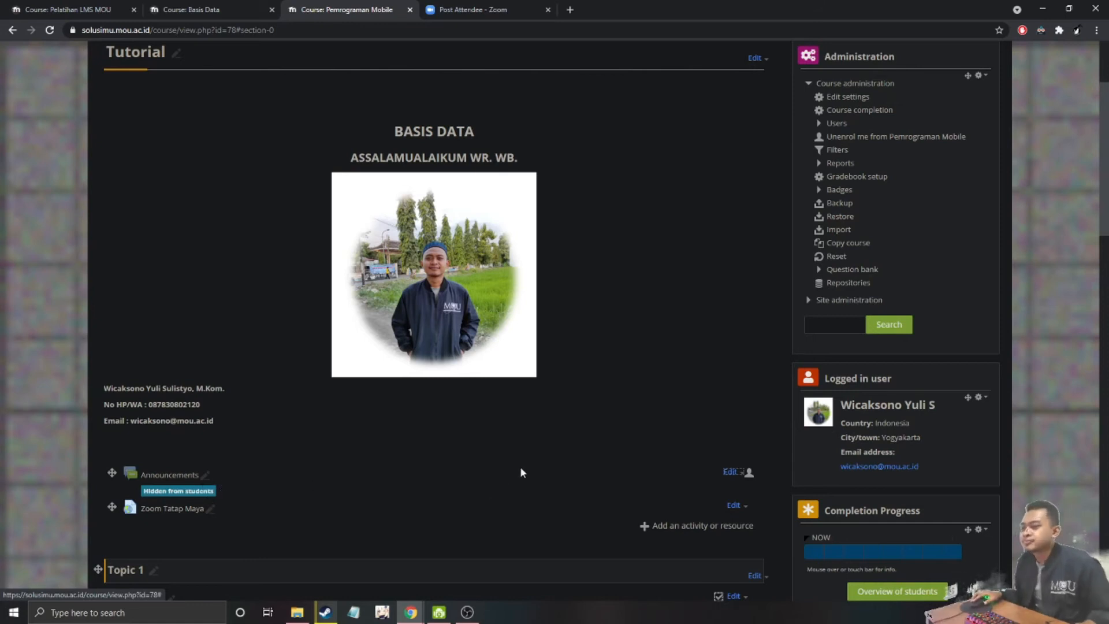
pyautogui.scroll(-8, 520, 472)
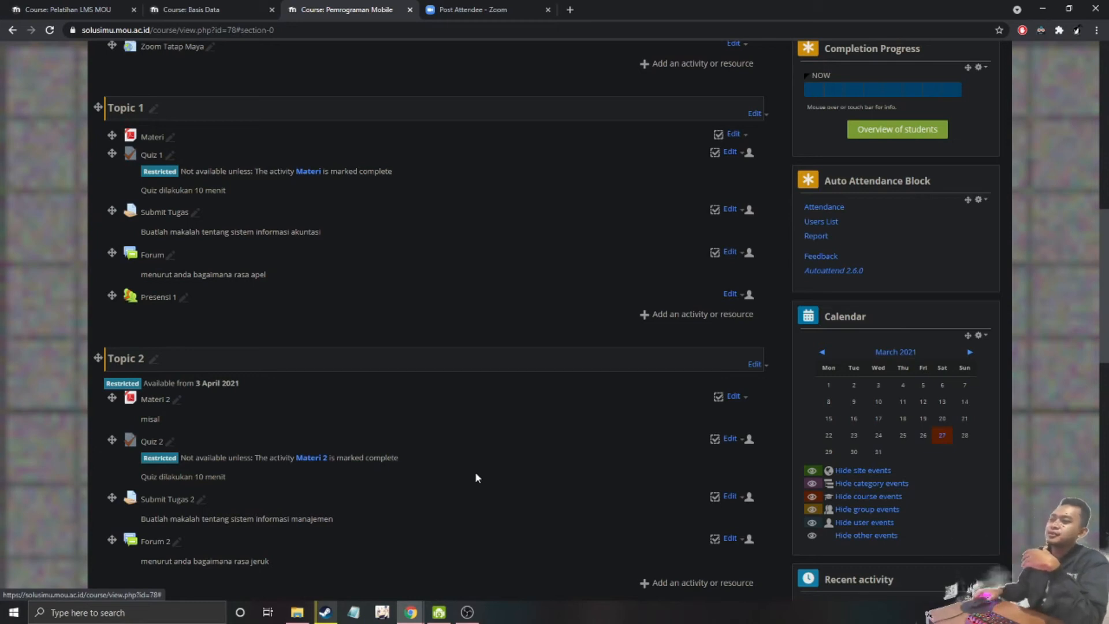
# Switch to the AIMP player, start playback of the loaded backsound track and return to the course page
pyautogui.moveTo(1107, 332)
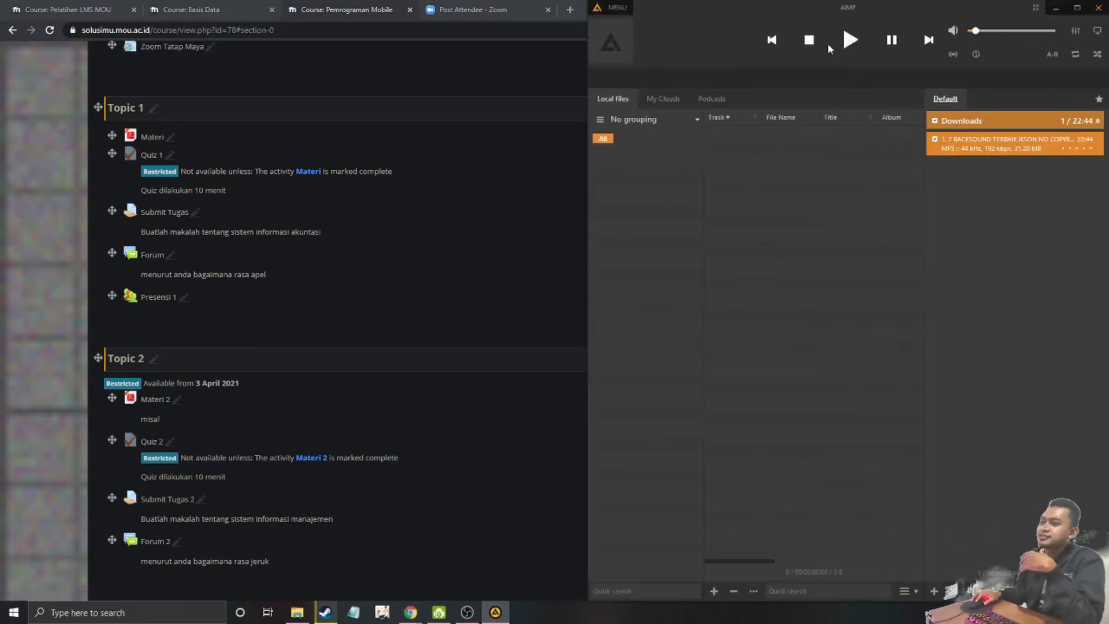
pyautogui.click(852, 41)
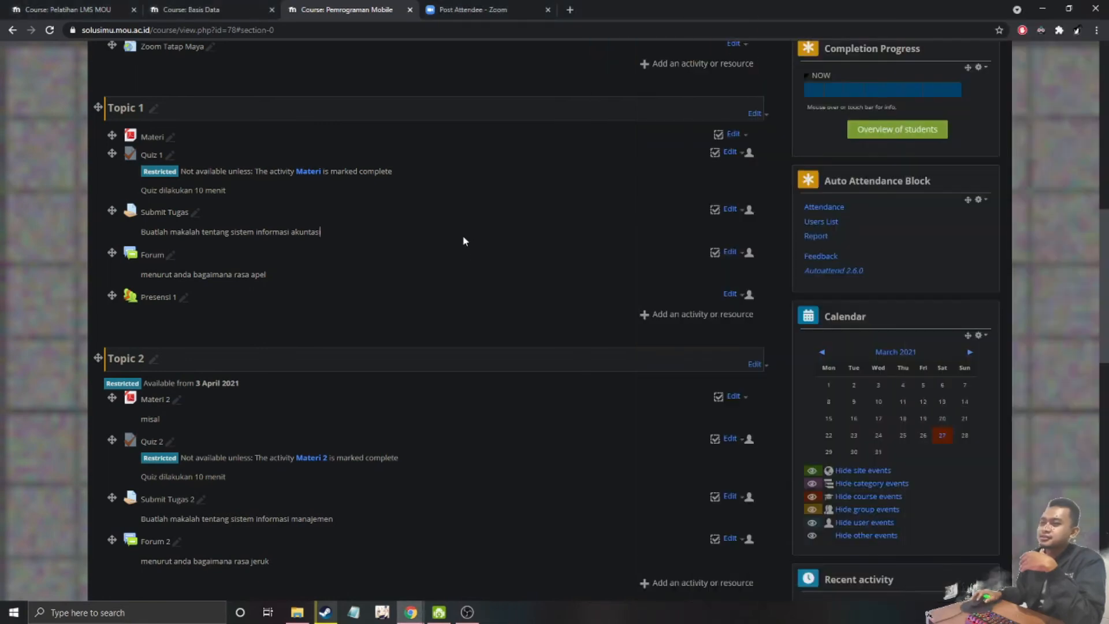
# Look through the Basis Data course page and step back through the Pemrograman Mobile browsing history
pyautogui.click(226, 7)
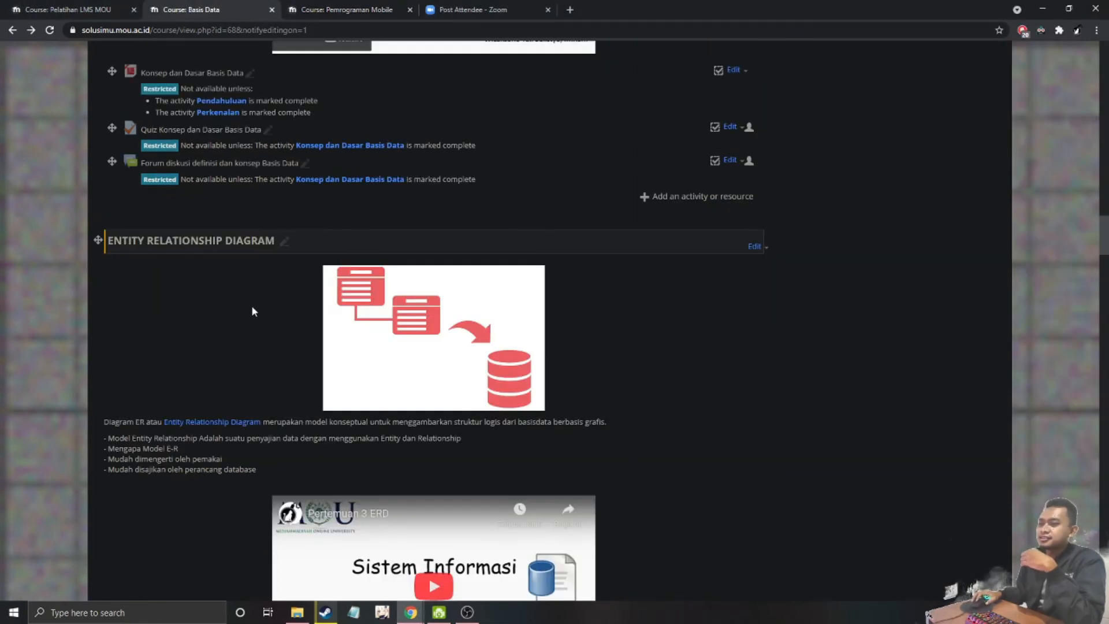
pyautogui.scroll(8, 252, 312)
pyautogui.scroll(-6, 251, 307)
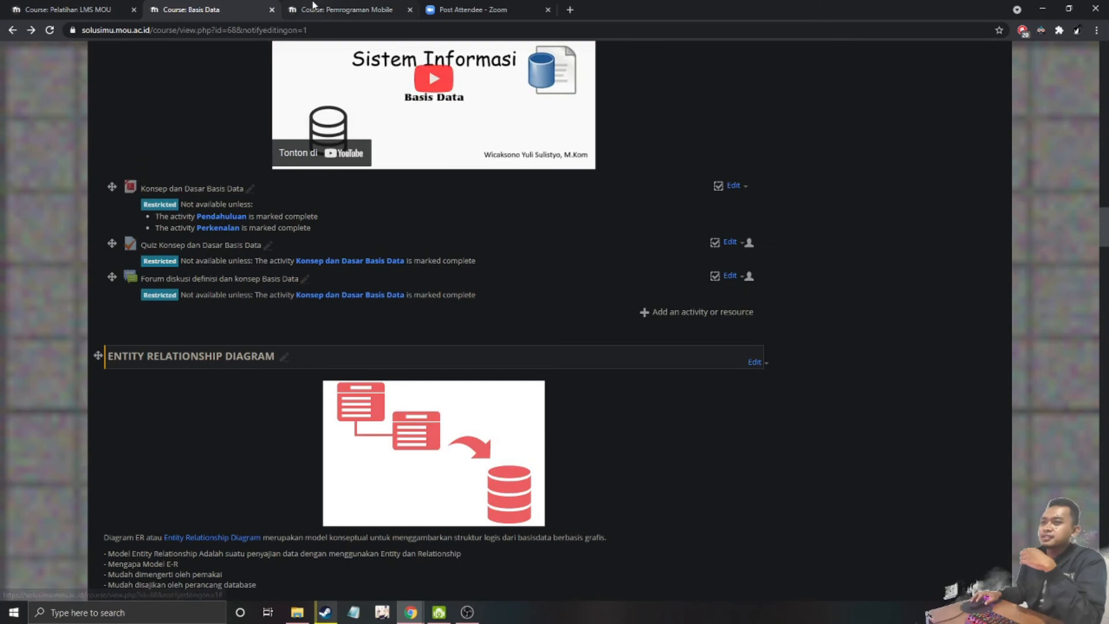
pyautogui.click(313, 7)
pyautogui.click(12, 30)
pyautogui.rightClick(12, 32)
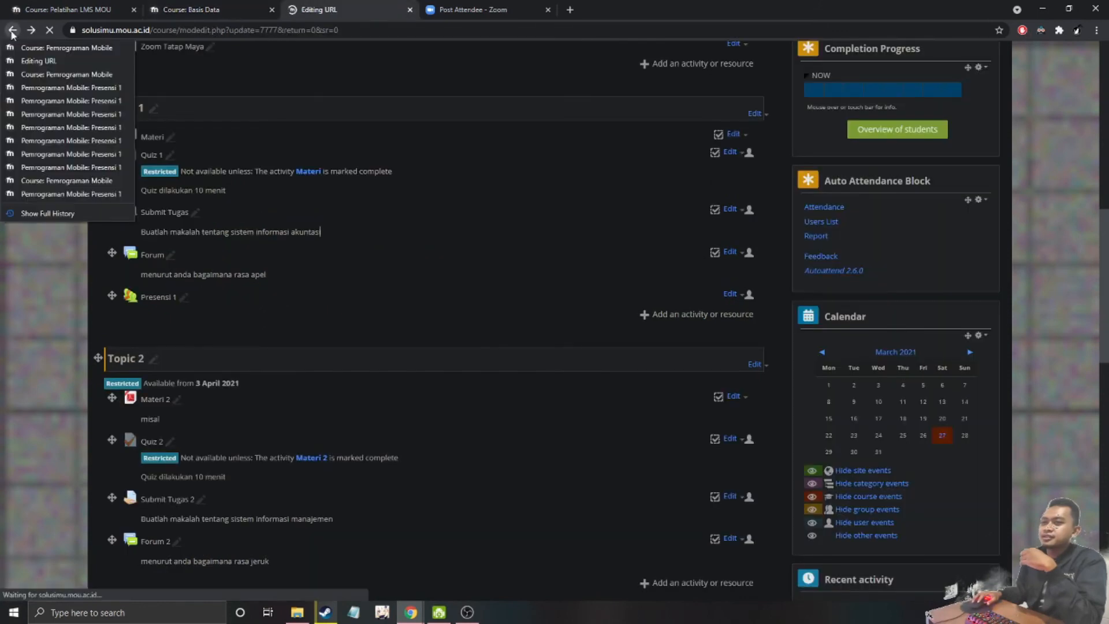
pyautogui.click(12, 31)
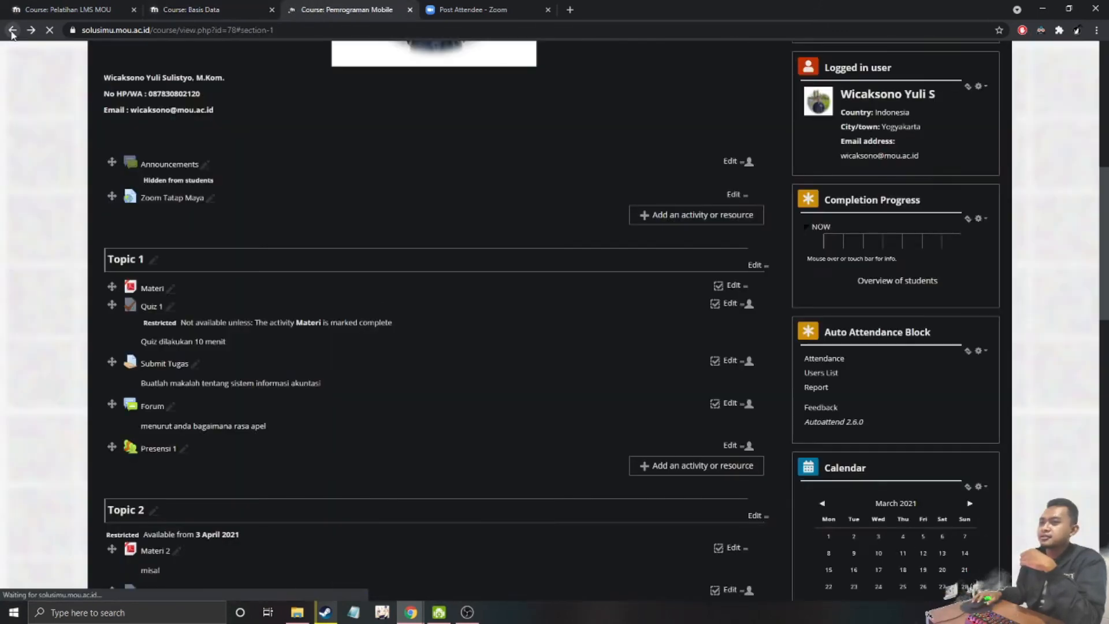
pyautogui.click(12, 31)
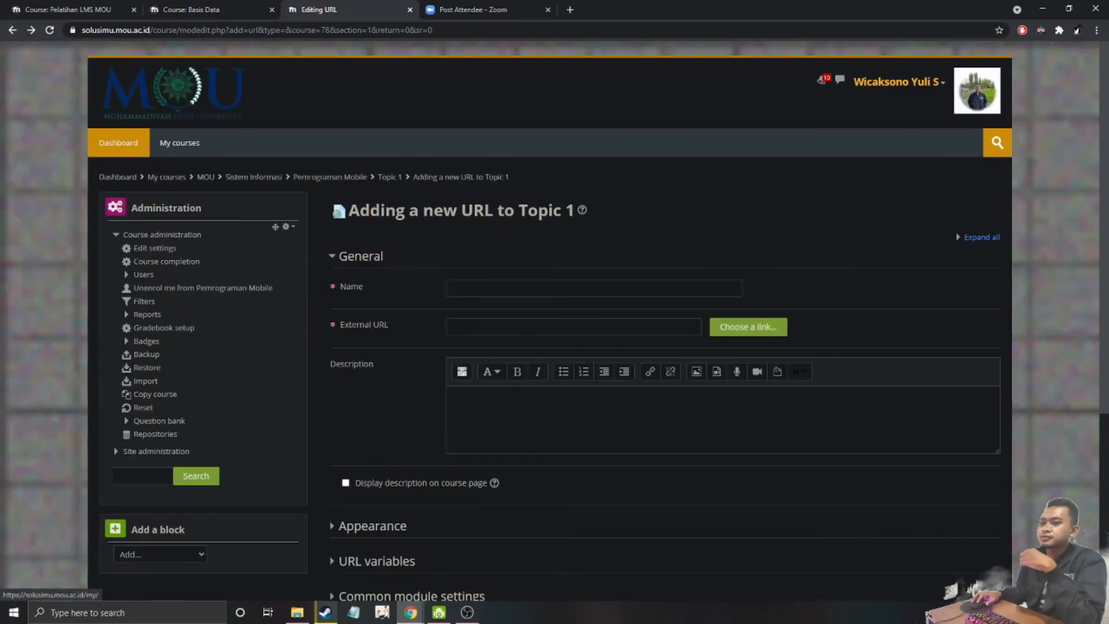
# Open the Agregator course category from the dashboard and expand its Teknik Sipil dan Lingkungan group
pyautogui.click(118, 176)
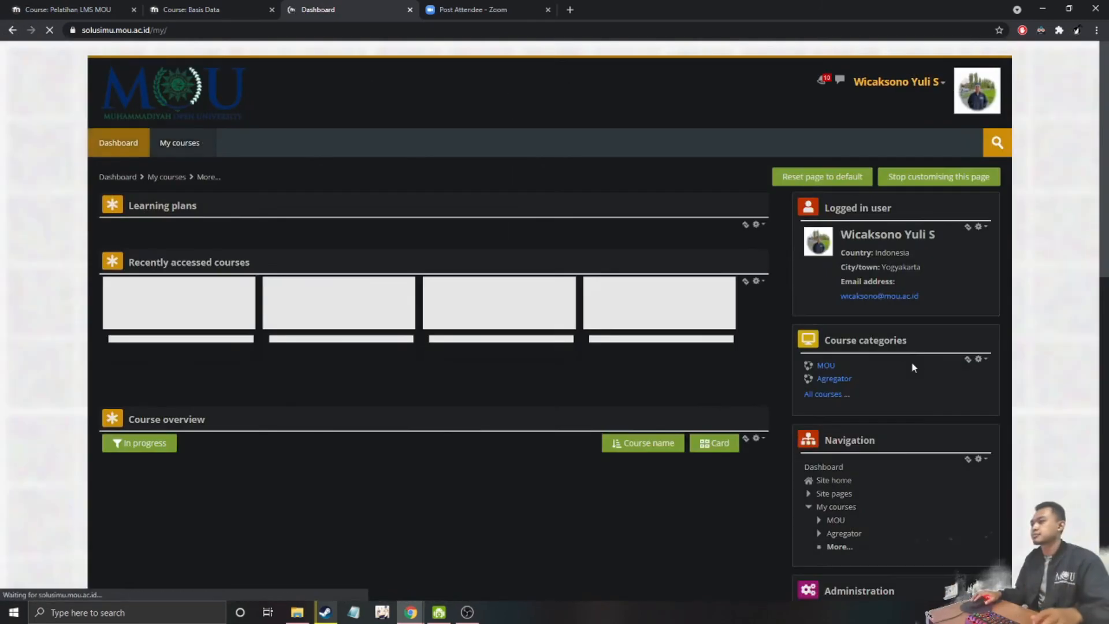
pyautogui.click(831, 380)
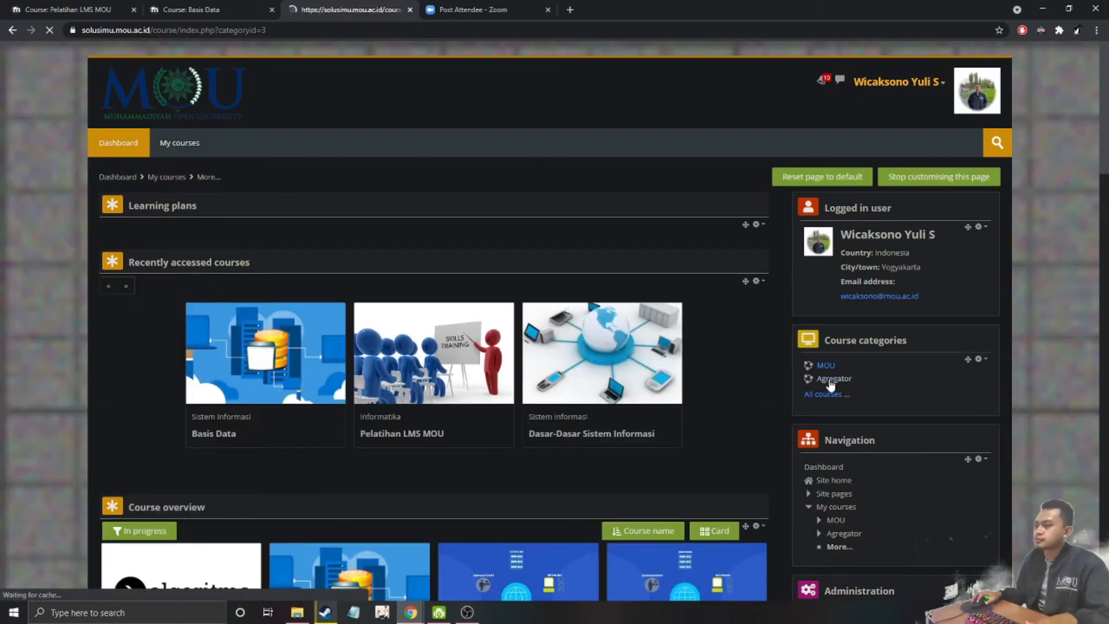
pyautogui.scroll(-8, 352, 410)
pyautogui.scroll(-2, 167, 426)
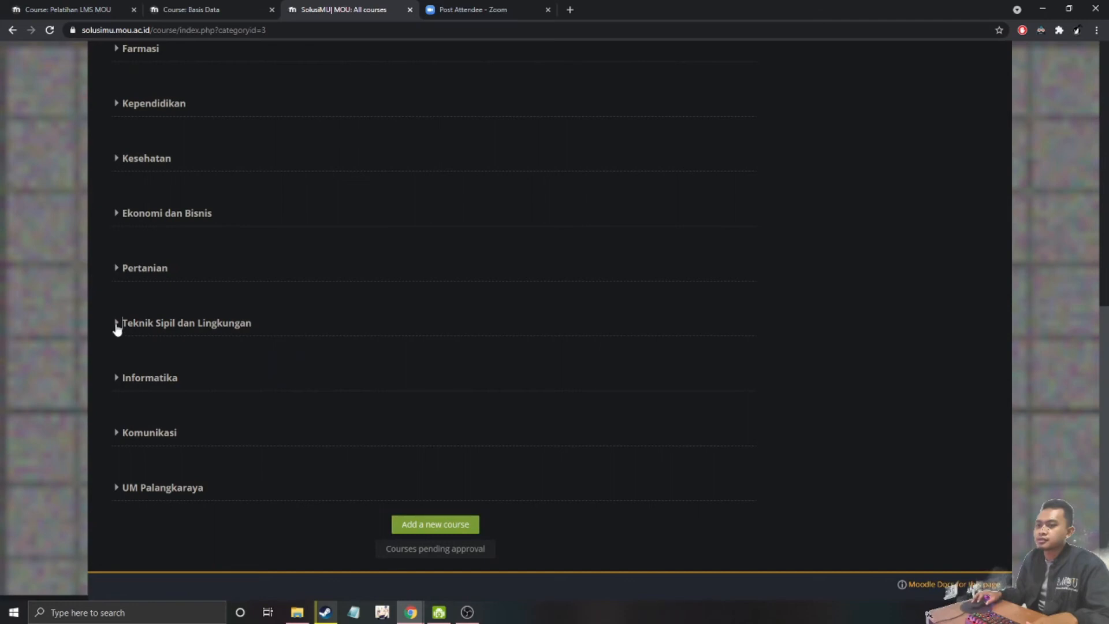
pyautogui.click(117, 325)
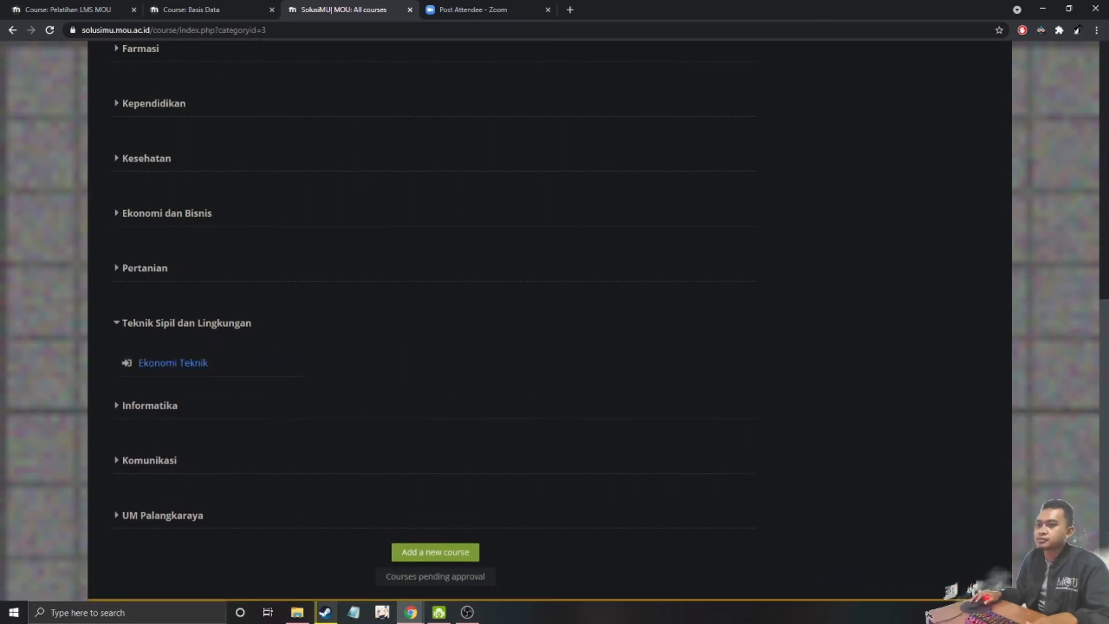
# Close the Basis Data and Zoom pages, then open Kewirausahaan from the Ekonomi dan Bisnis group in a new tab
pyautogui.click(273, 10)
pyautogui.click(409, 10)
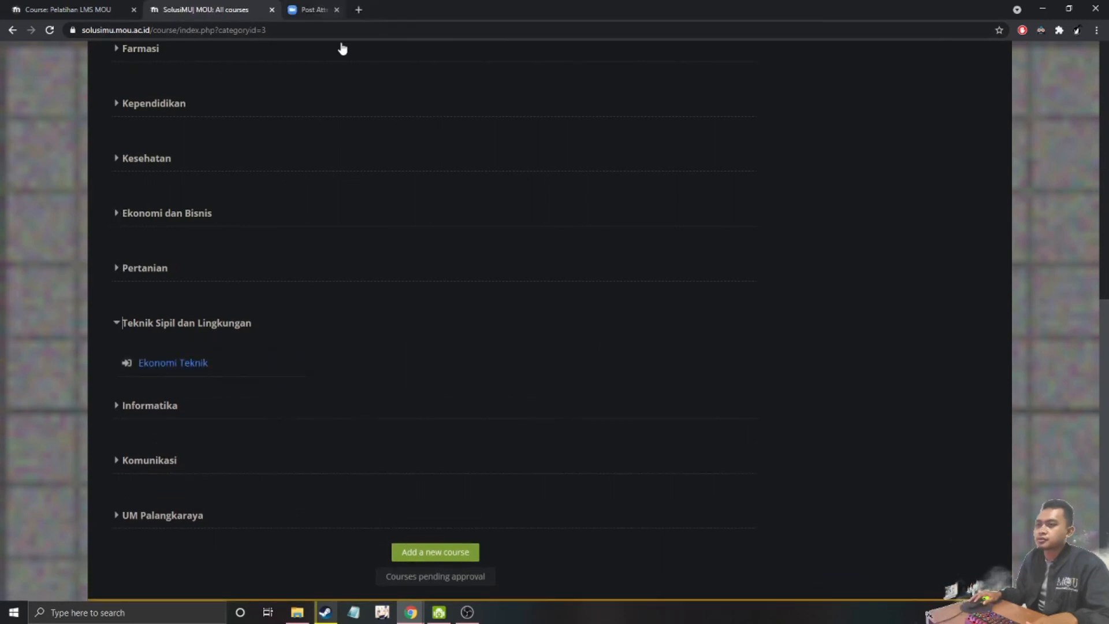
pyautogui.click(118, 213)
pyautogui.middleClick(174, 321)
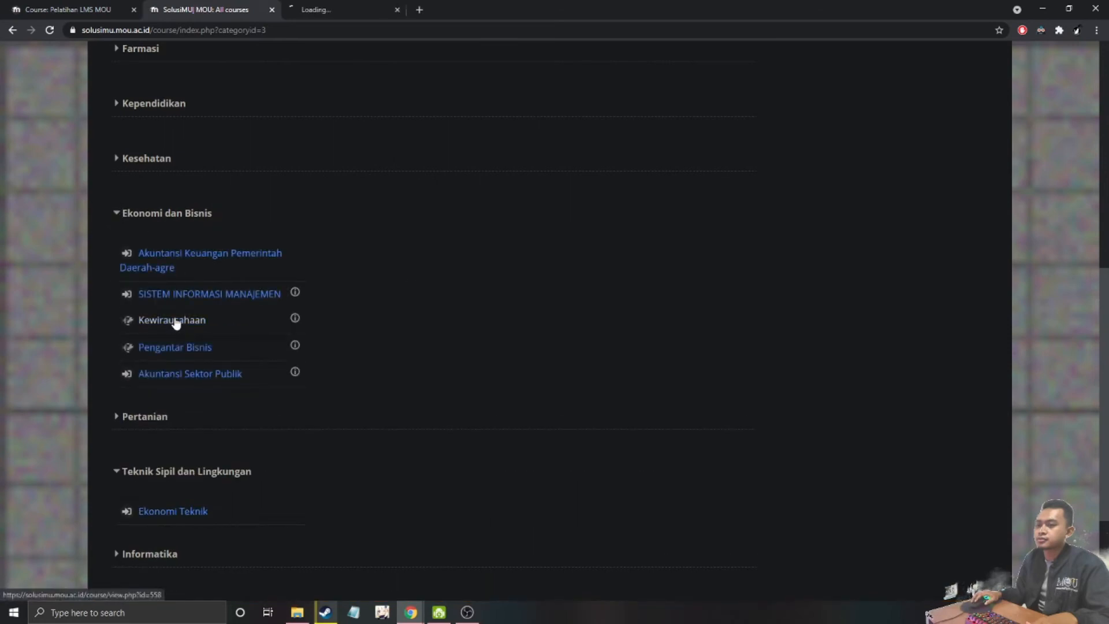
# Open the student completion overview of the Kewirausahaan course and look through each student's progress bar
pyautogui.click(359, 5)
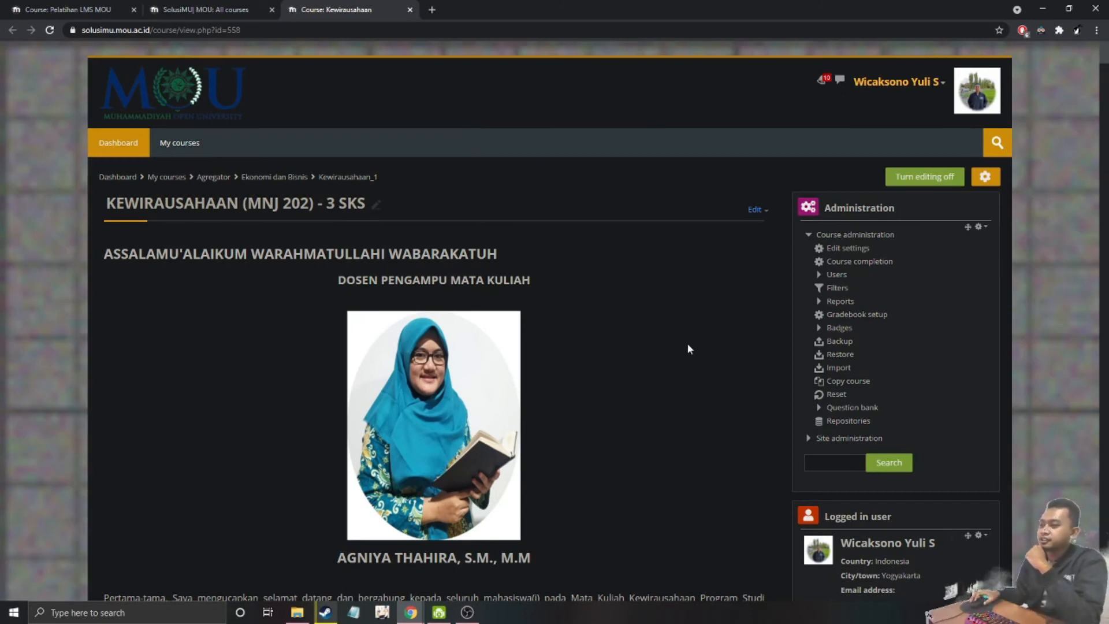
pyautogui.scroll(-8, 687, 343)
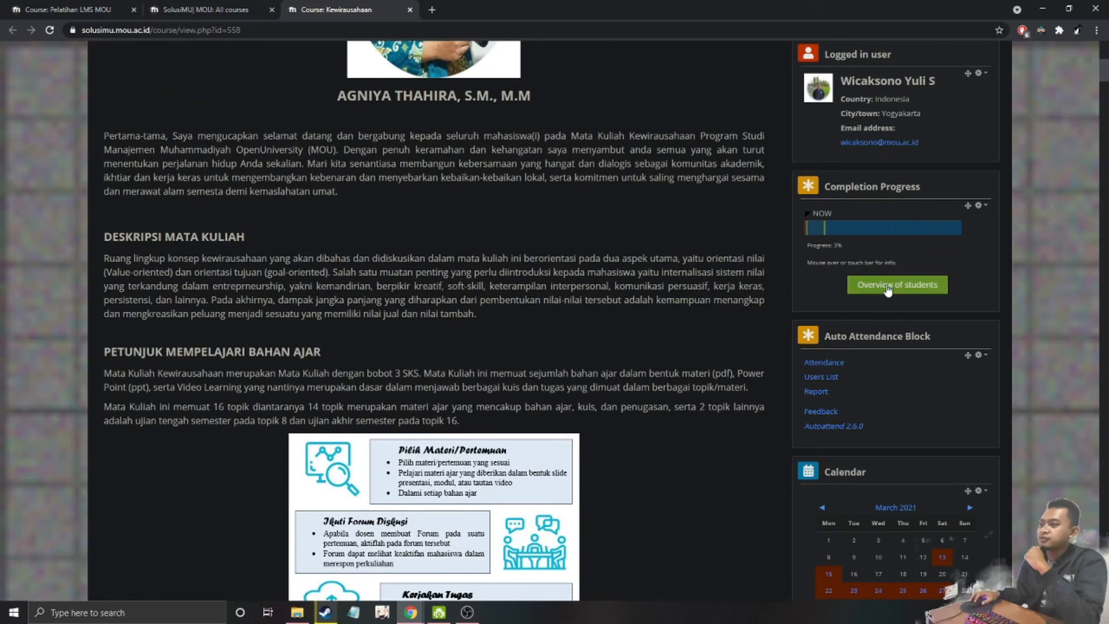
pyautogui.click(917, 292)
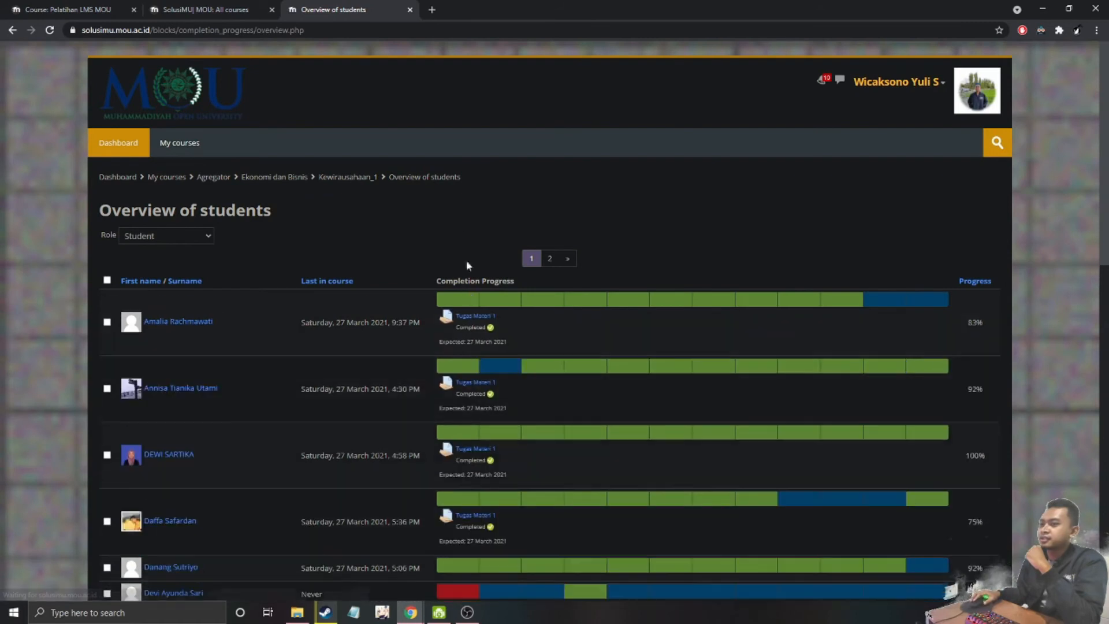
pyautogui.scroll(-1, 467, 266)
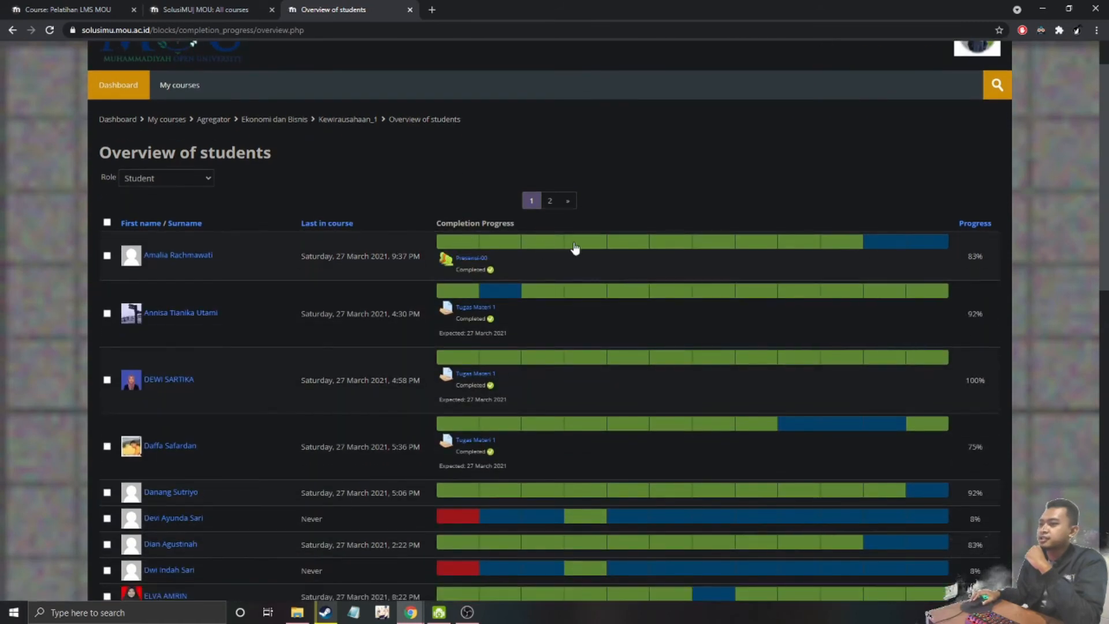
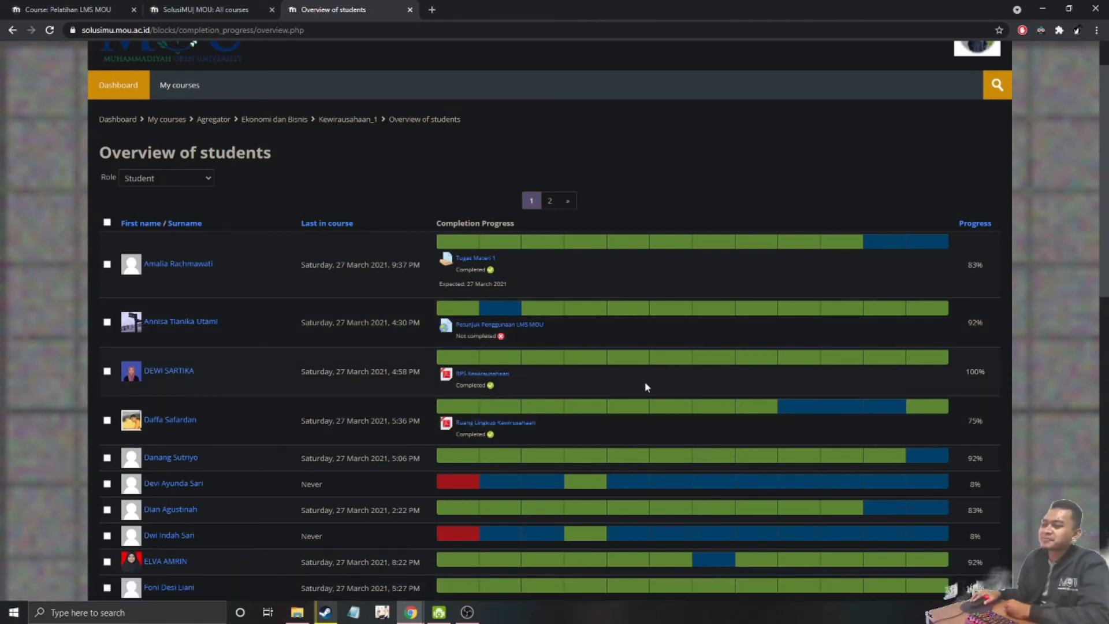
pyautogui.scroll(-2, 520, 387)
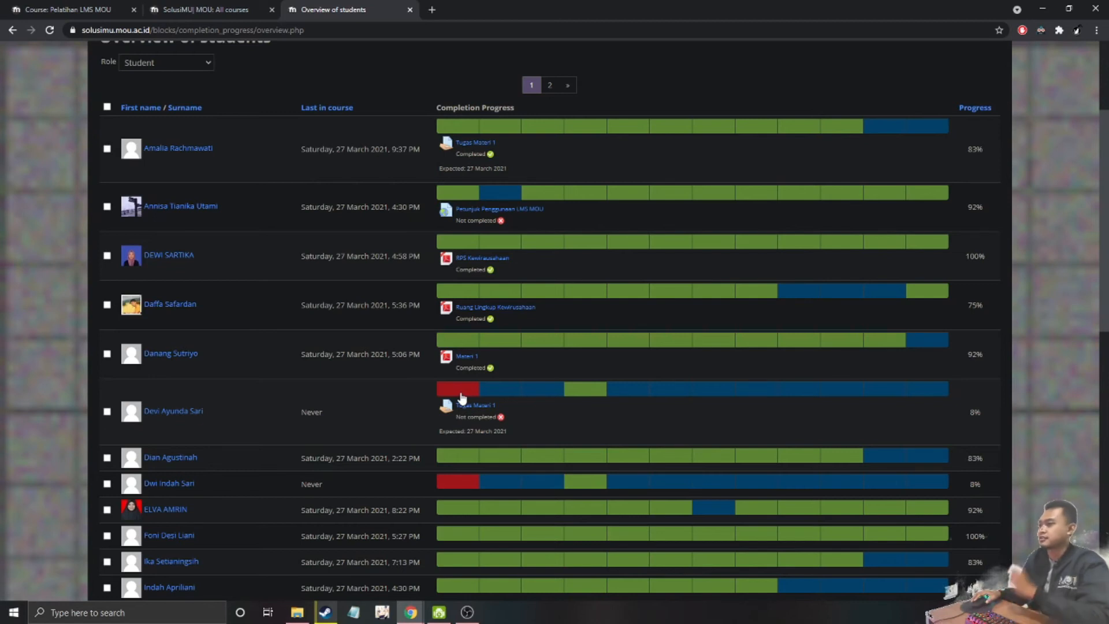
pyautogui.scroll(-3, 462, 398)
pyautogui.scroll(-8, 462, 398)
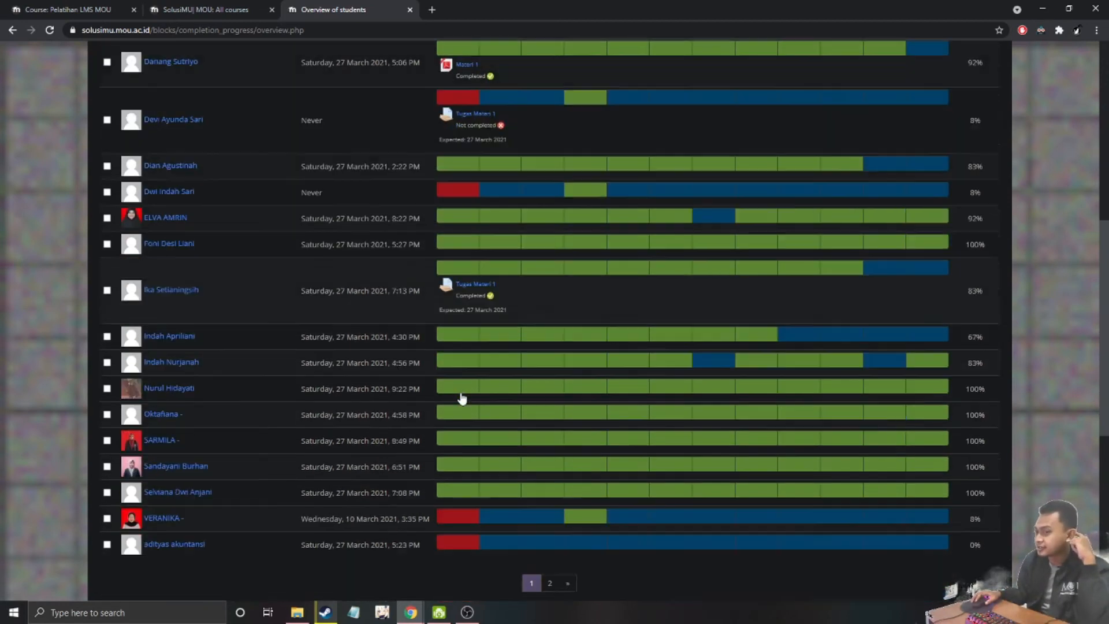
pyautogui.scroll(10, 467, 398)
pyautogui.scroll(4, 468, 400)
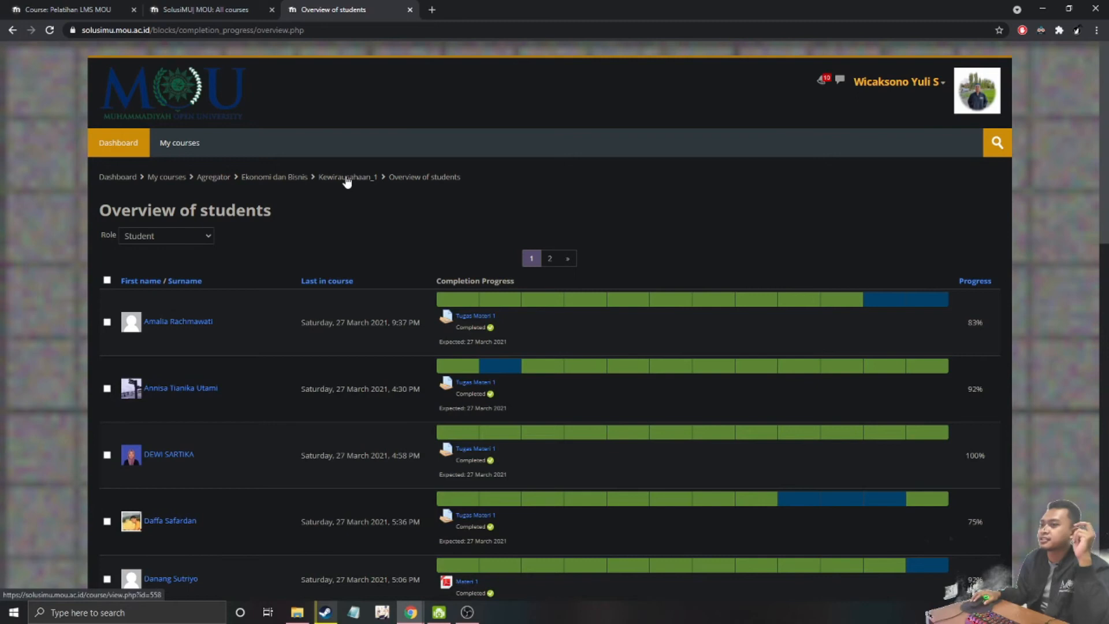
# Open the Kewirausahaan course page in a separate tab and look through its semester schedule and the activities of topics 1 and 2
pyautogui.middleClick(347, 180)
pyautogui.click(482, 6)
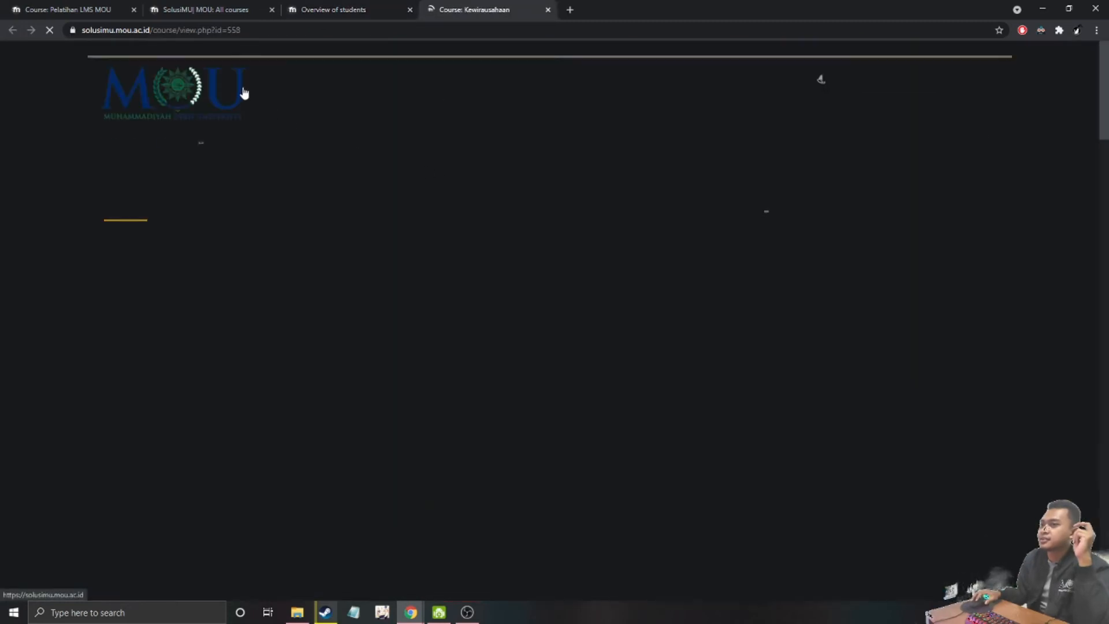
pyautogui.scroll(-15, 255, 354)
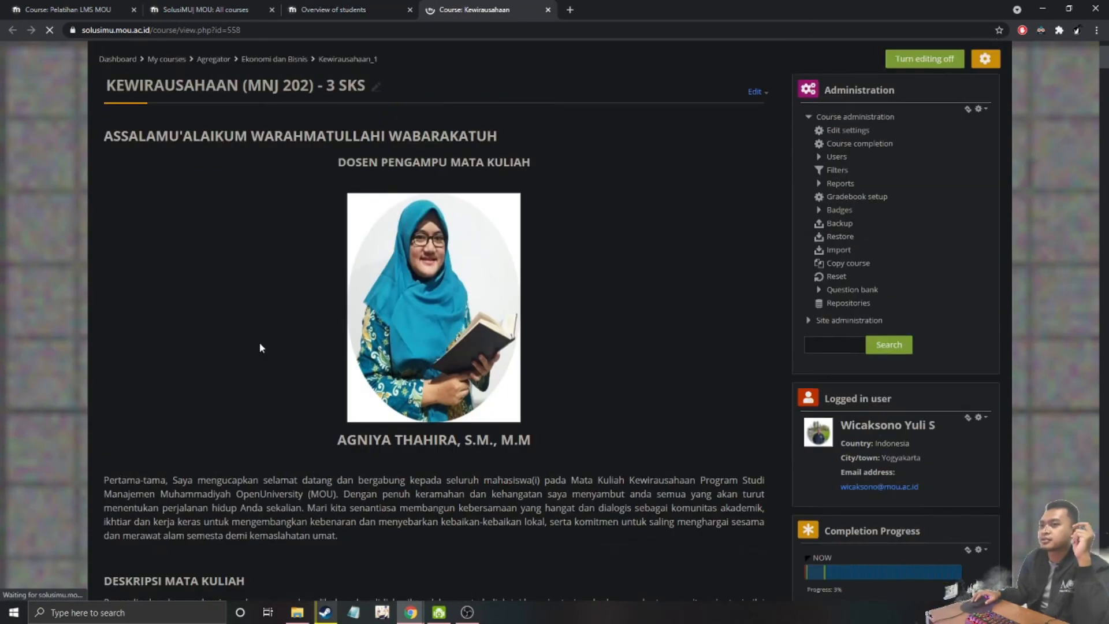
pyautogui.scroll(-15, 258, 342)
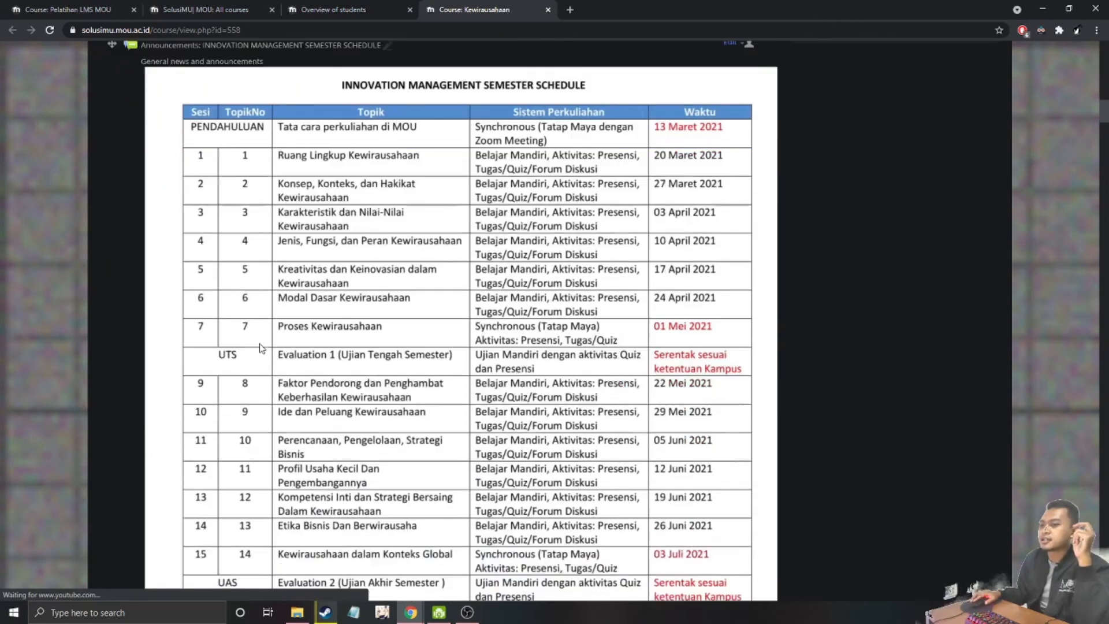
pyautogui.scroll(3, 259, 341)
pyautogui.scroll(-5, 259, 341)
pyautogui.scroll(-5, 258, 345)
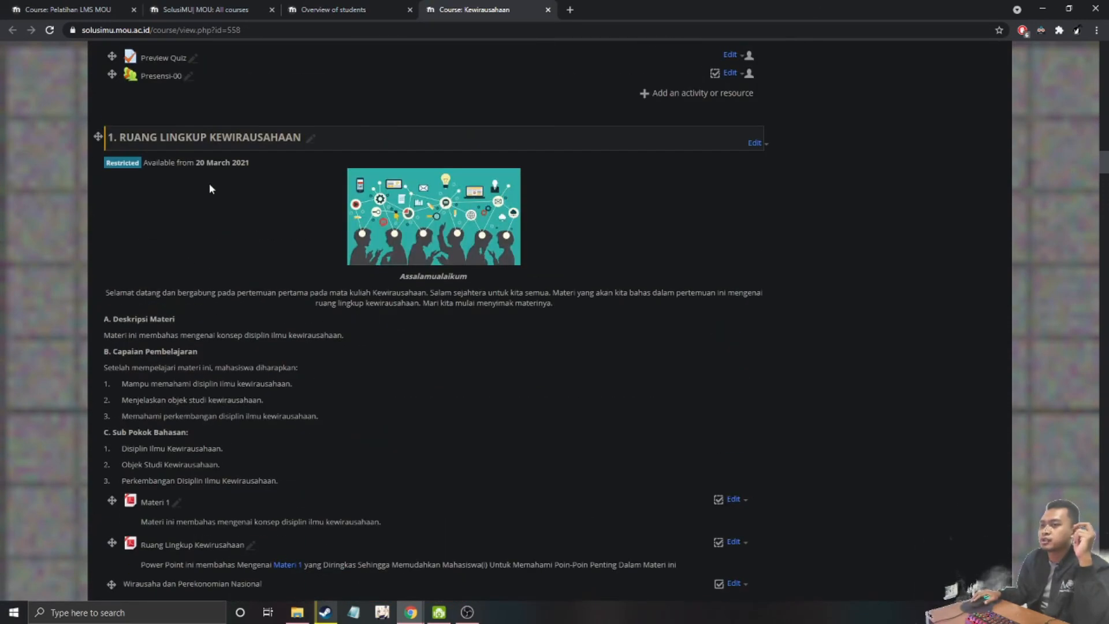
pyautogui.scroll(-9, 210, 249)
pyautogui.scroll(-10, 203, 384)
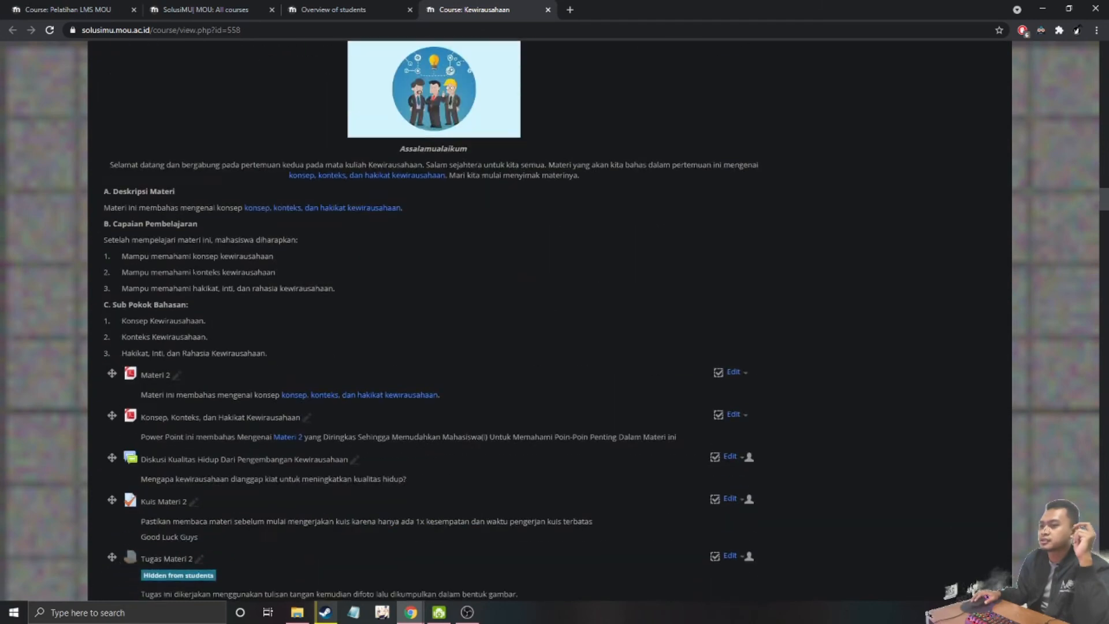
pyautogui.scroll(6, 225, 419)
# Compare the topic 2 activities on the course page with the students' completion bars in the overview
pyautogui.click(322, 7)
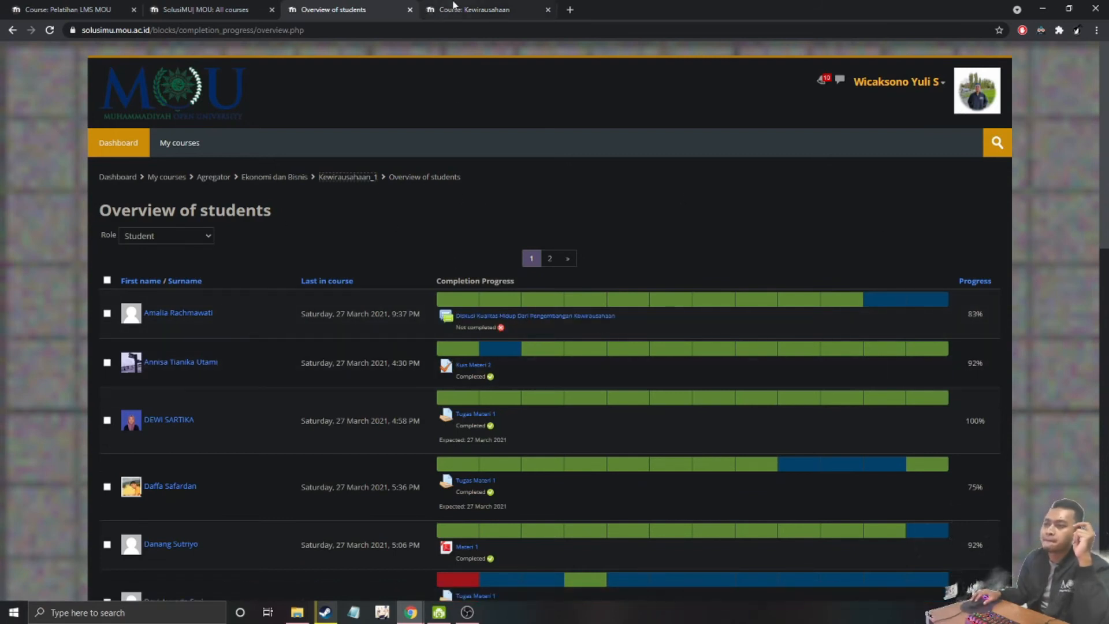
pyautogui.click(454, 7)
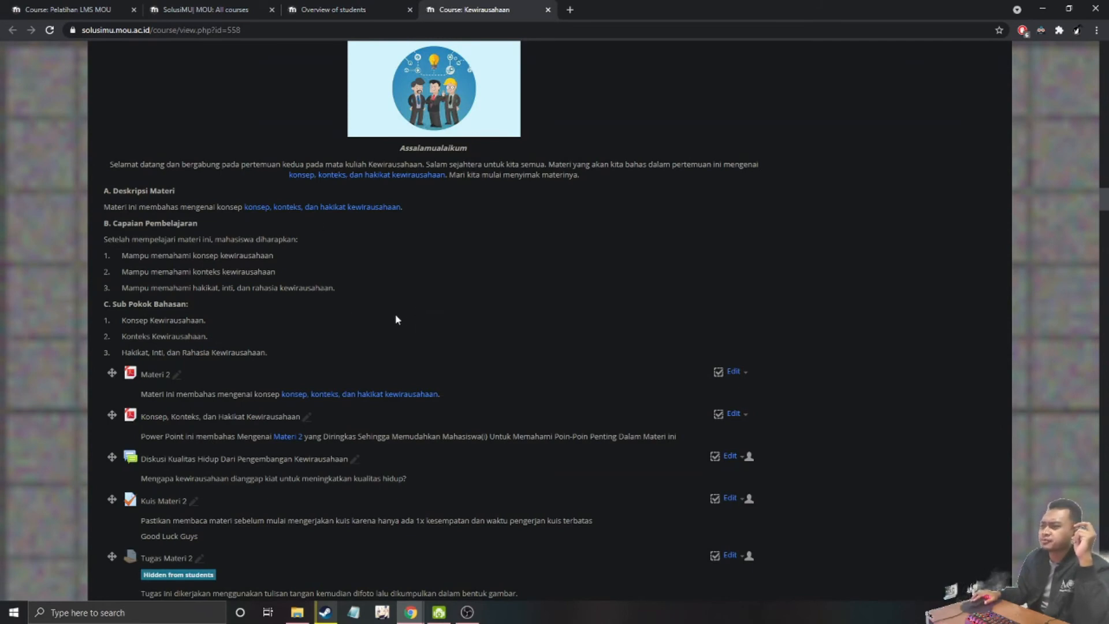
pyautogui.click(329, 7)
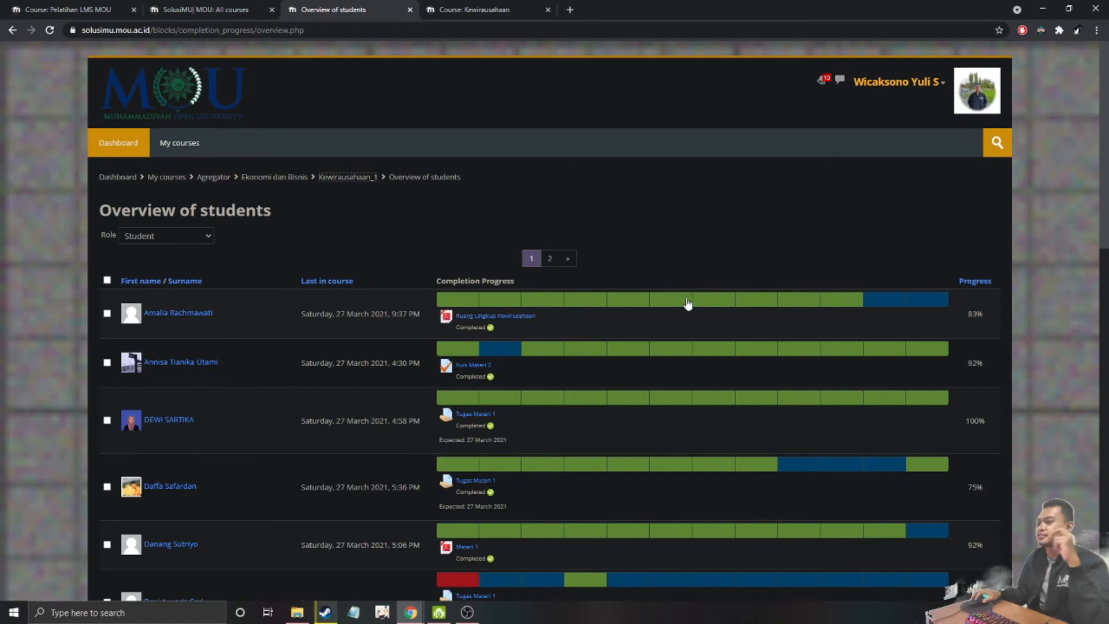
pyautogui.scroll(-3, 692, 311)
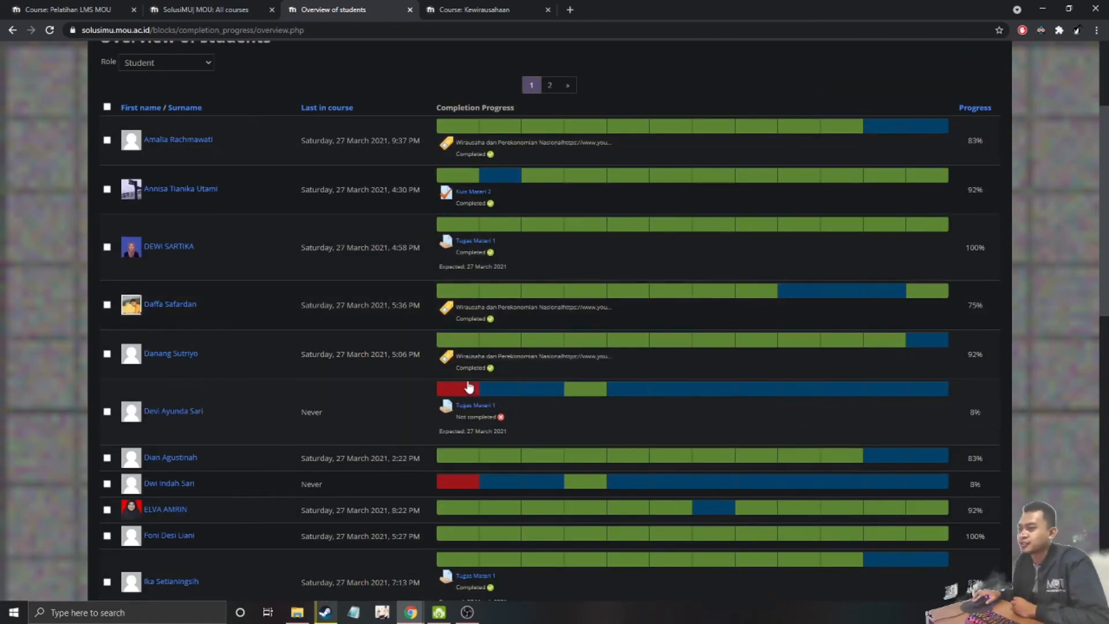
pyautogui.scroll(-6, 961, 407)
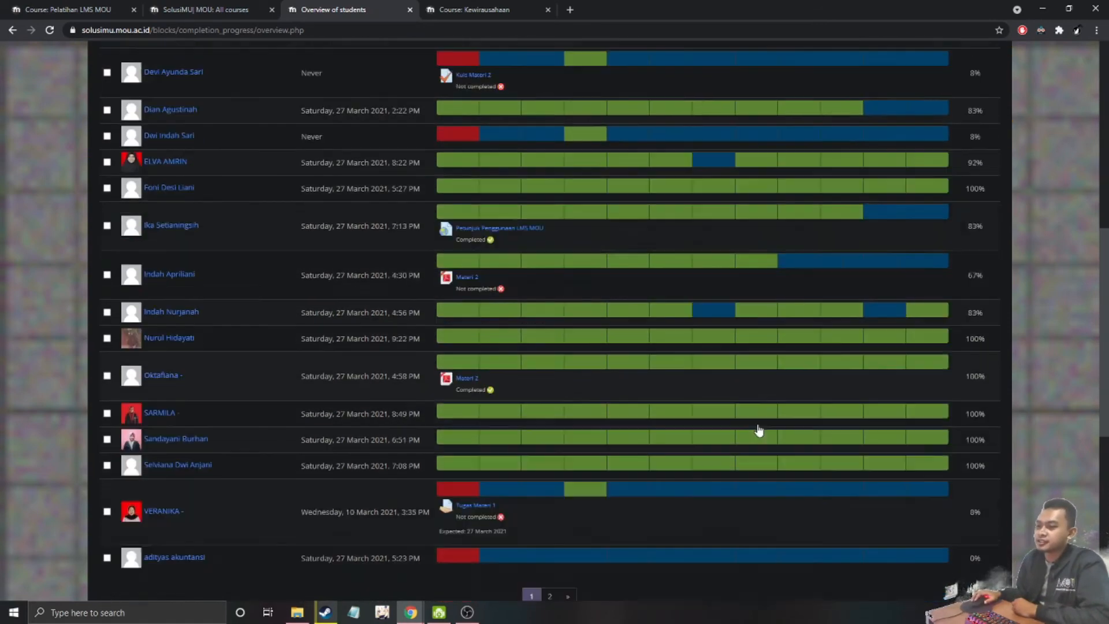
pyautogui.scroll(-4, 758, 430)
pyautogui.scroll(8, 901, 335)
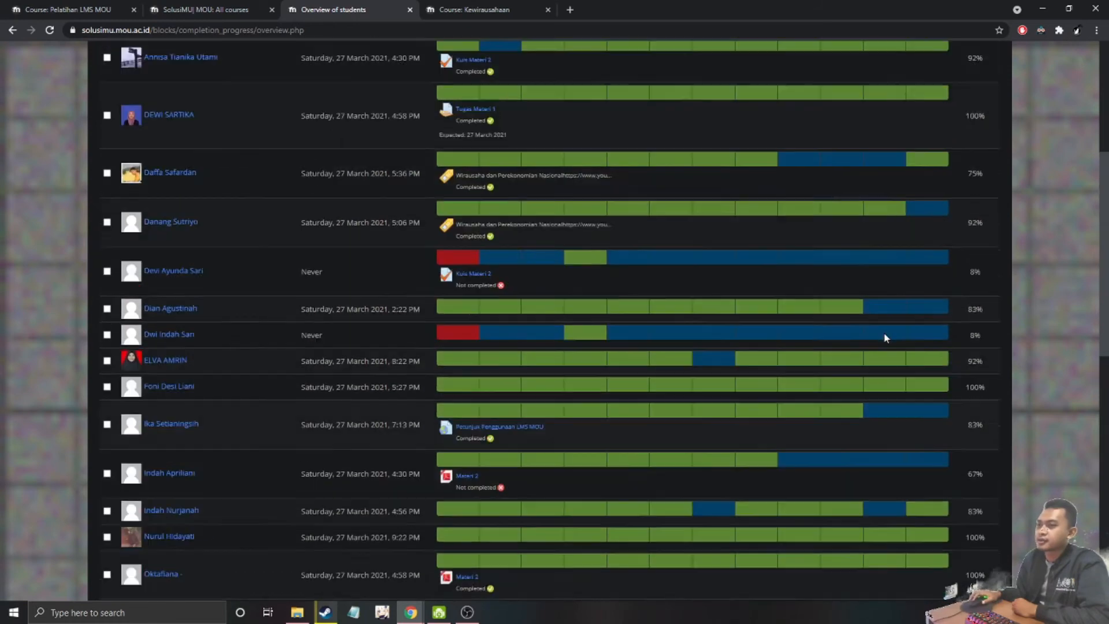
pyautogui.scroll(5, 885, 338)
# Filter the completion overview by the Teacher role, inspect the progress bar, and switch the role filter to All participants
pyautogui.click(198, 238)
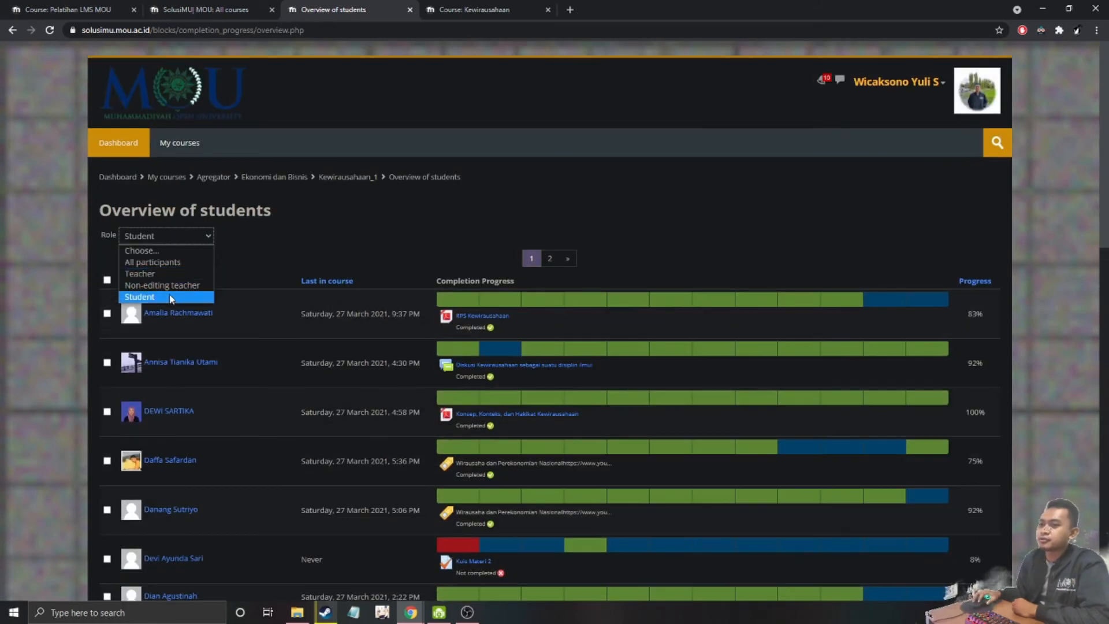
pyautogui.click(163, 275)
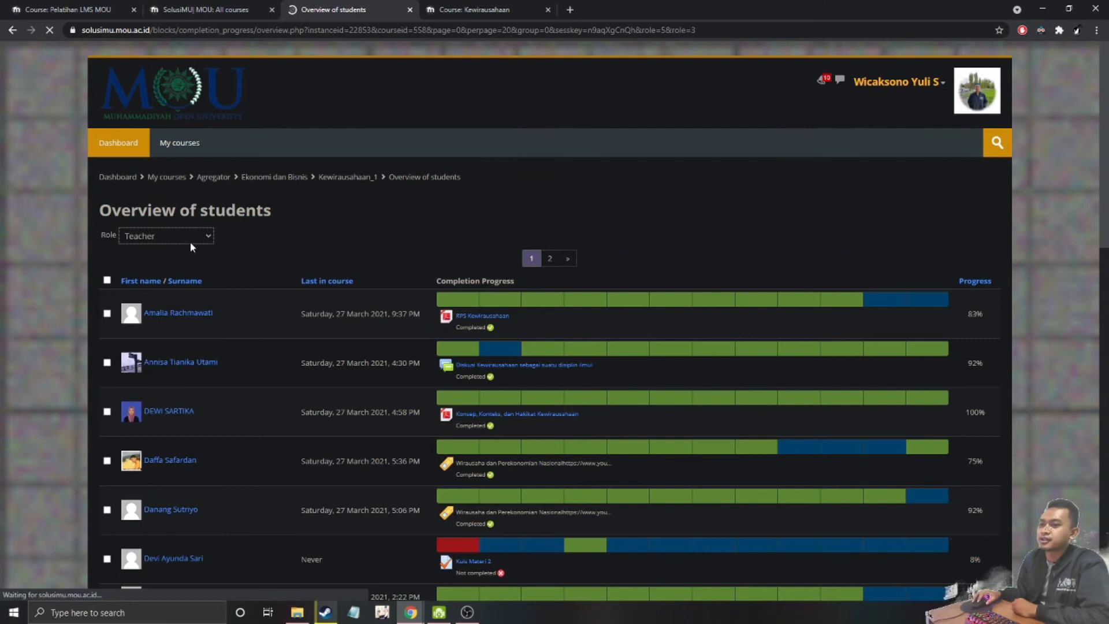
pyautogui.click(205, 238)
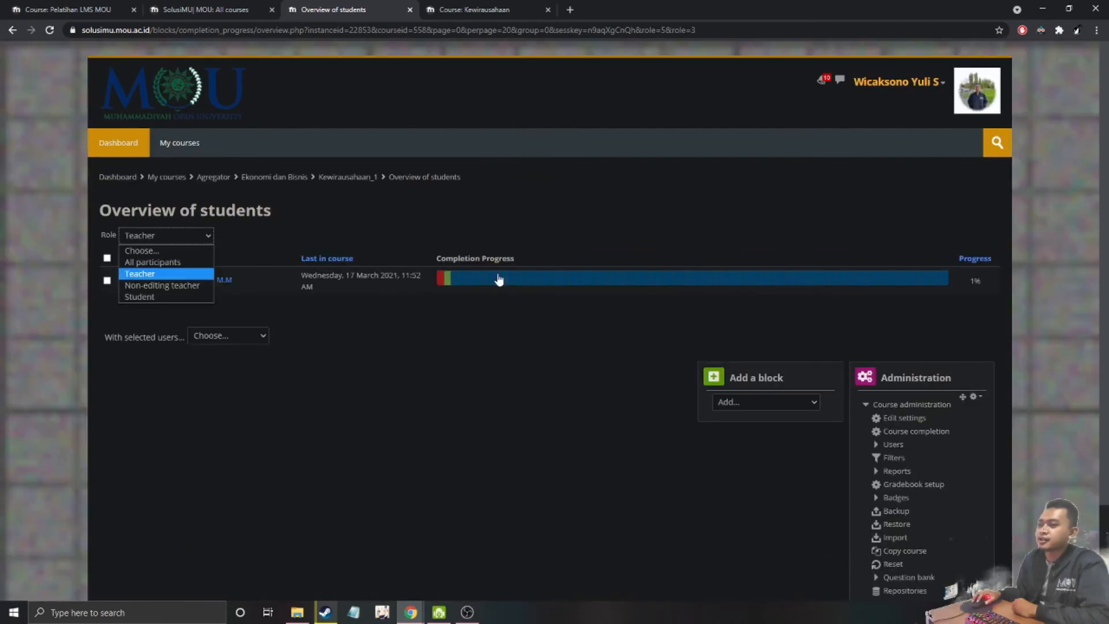
pyautogui.moveTo(446, 280)
pyautogui.click(461, 226)
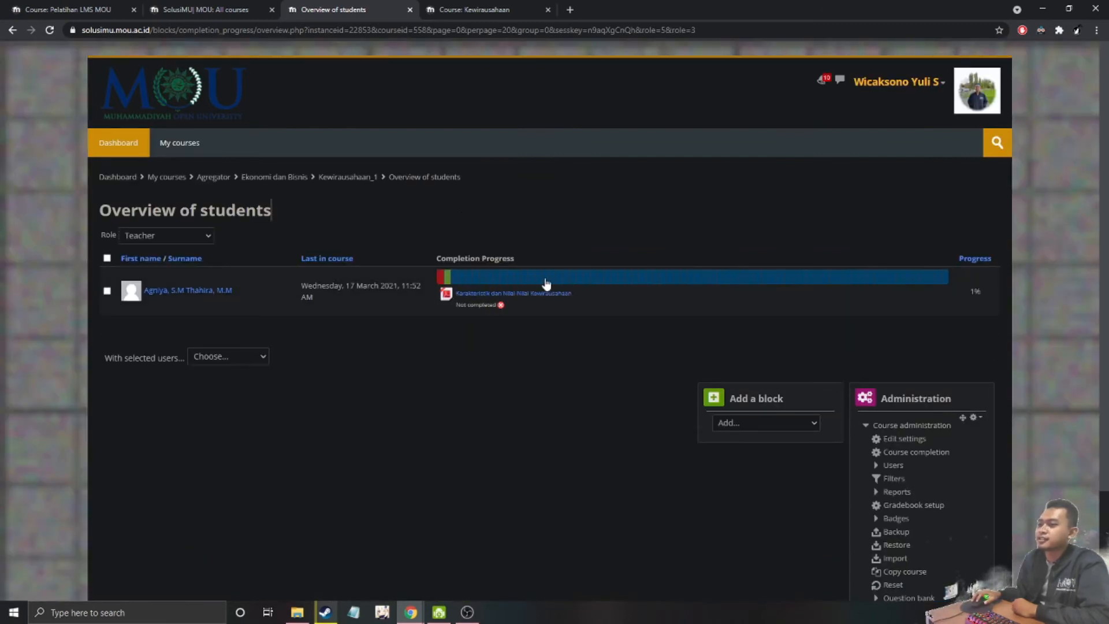
pyautogui.click(208, 235)
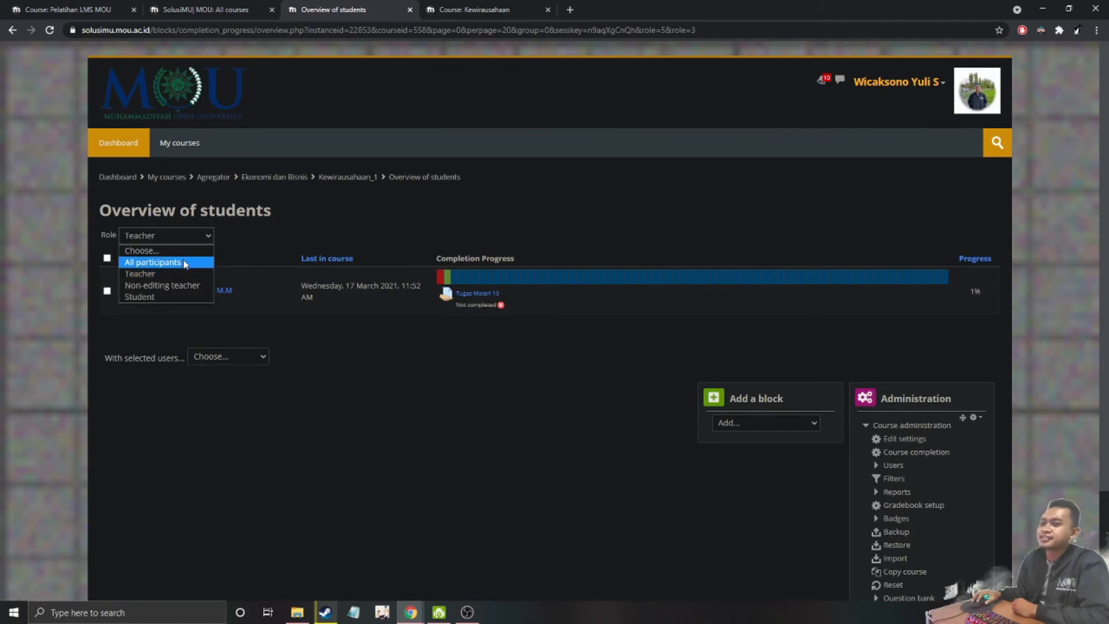
pyautogui.click(186, 258)
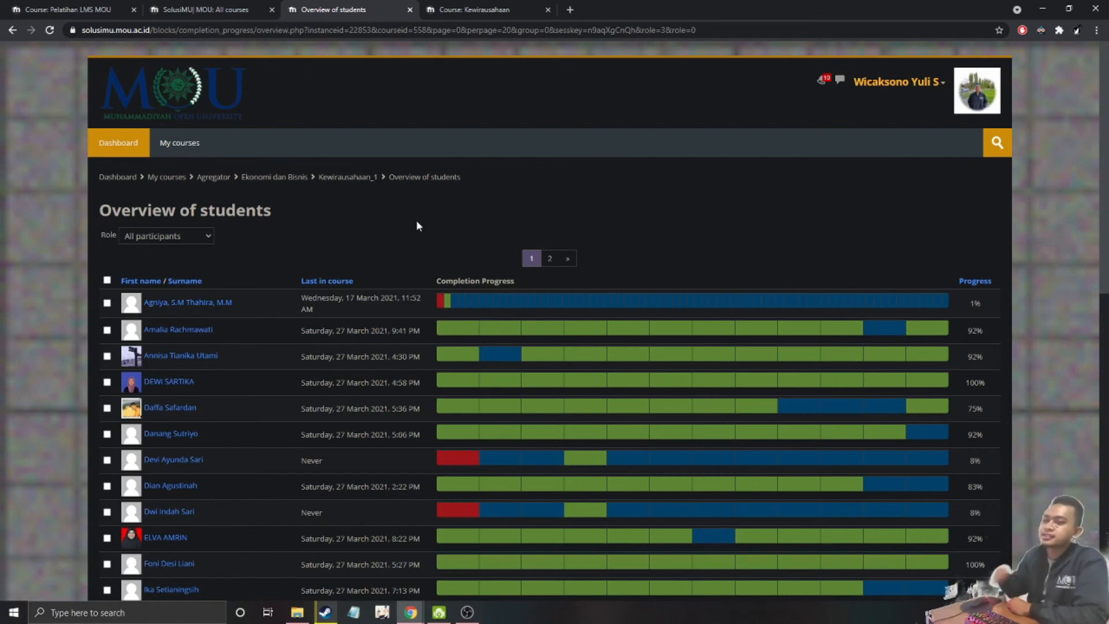
# Return to the Kewirausahaan course page and open the attendance report from its Auto Attendance block
pyautogui.click(356, 177)
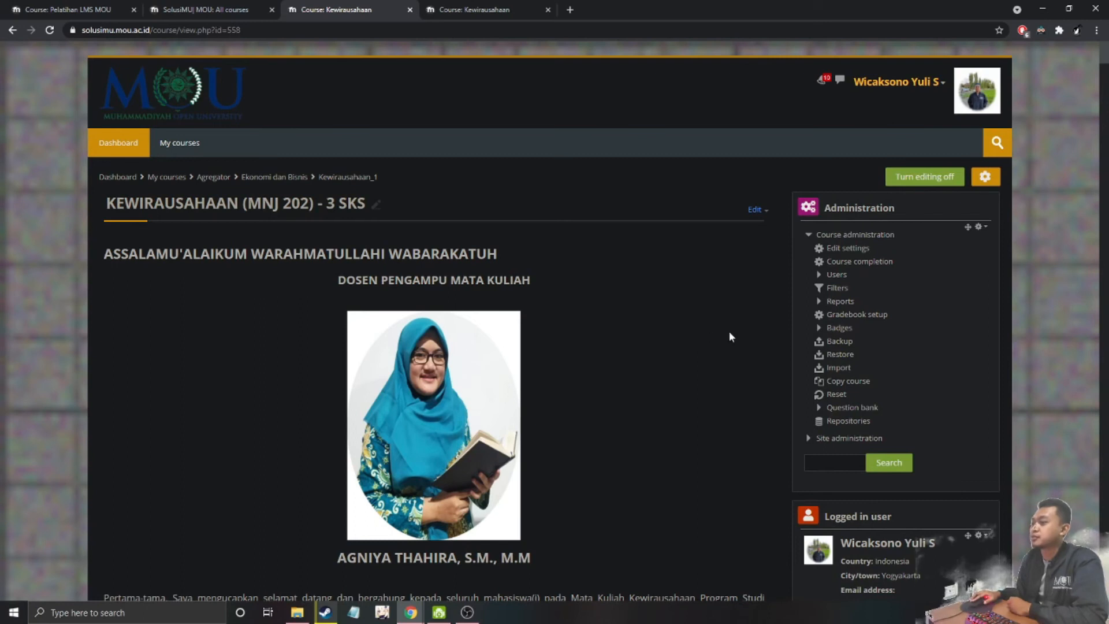
pyautogui.scroll(-4, 775, 348)
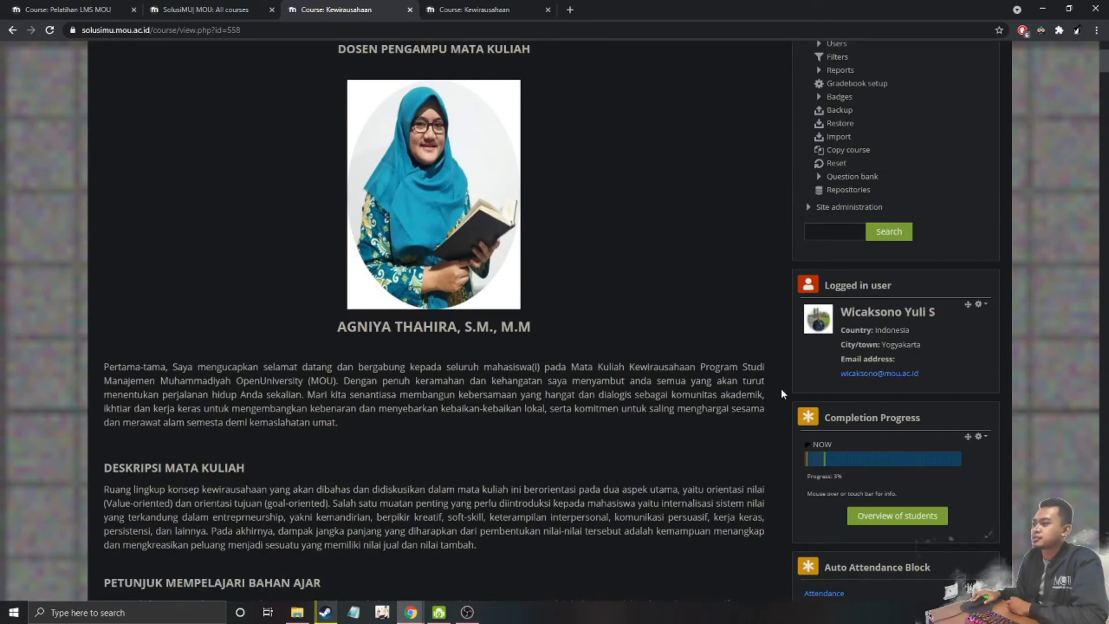
pyautogui.scroll(-3, 781, 388)
pyautogui.click(826, 422)
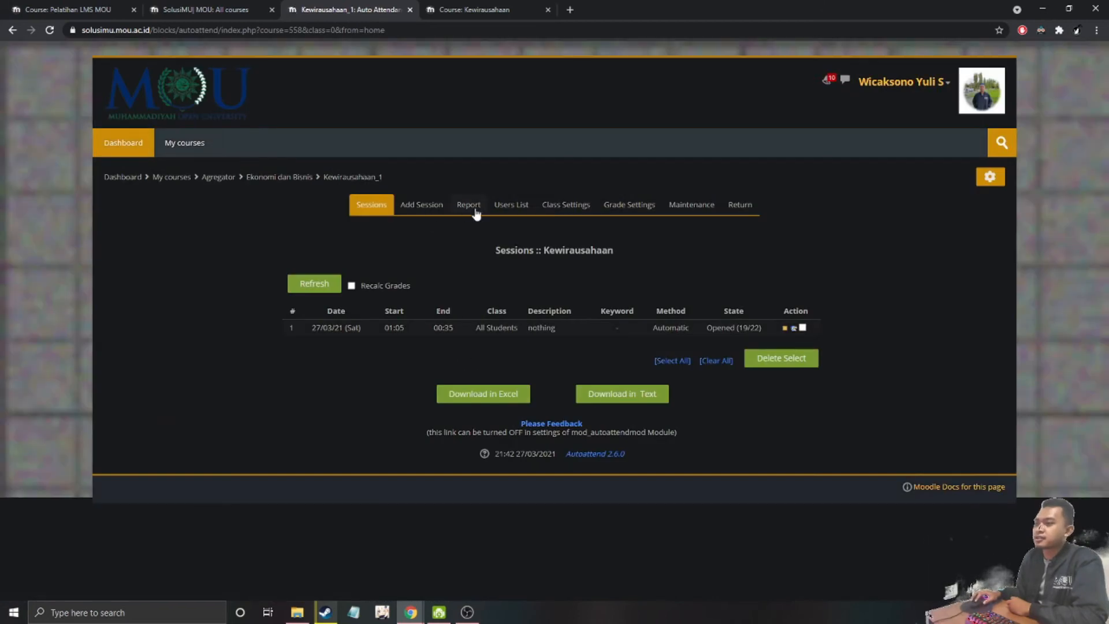
pyautogui.click(476, 210)
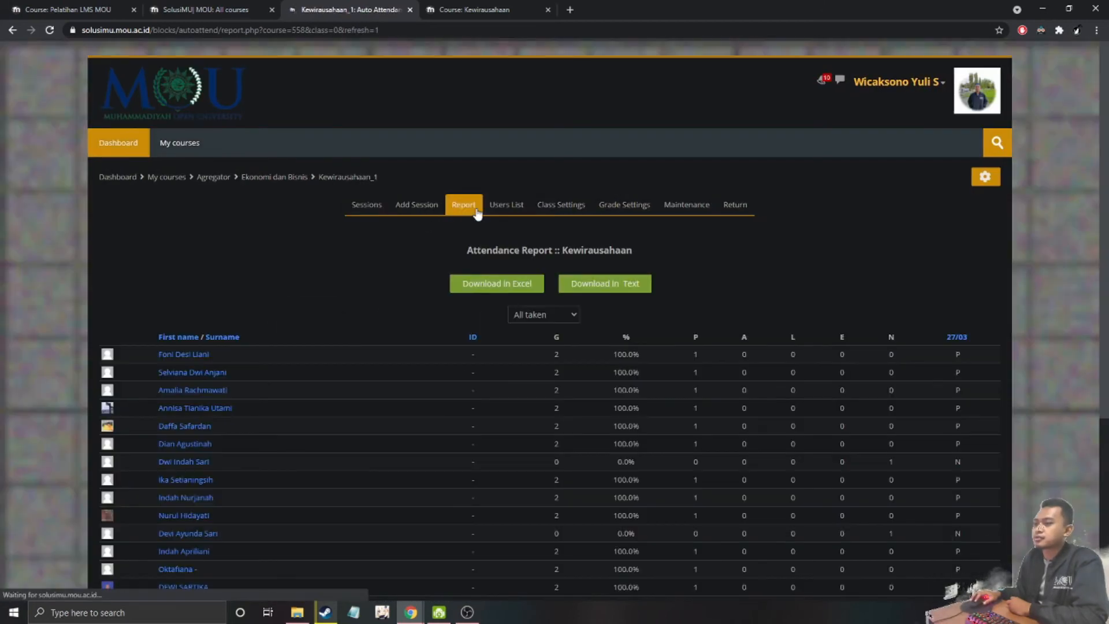
# Look through the Kewirausahaan attendance report, checking the students' percentages and status for the 27/03 session
pyautogui.scroll(-2, 435, 345)
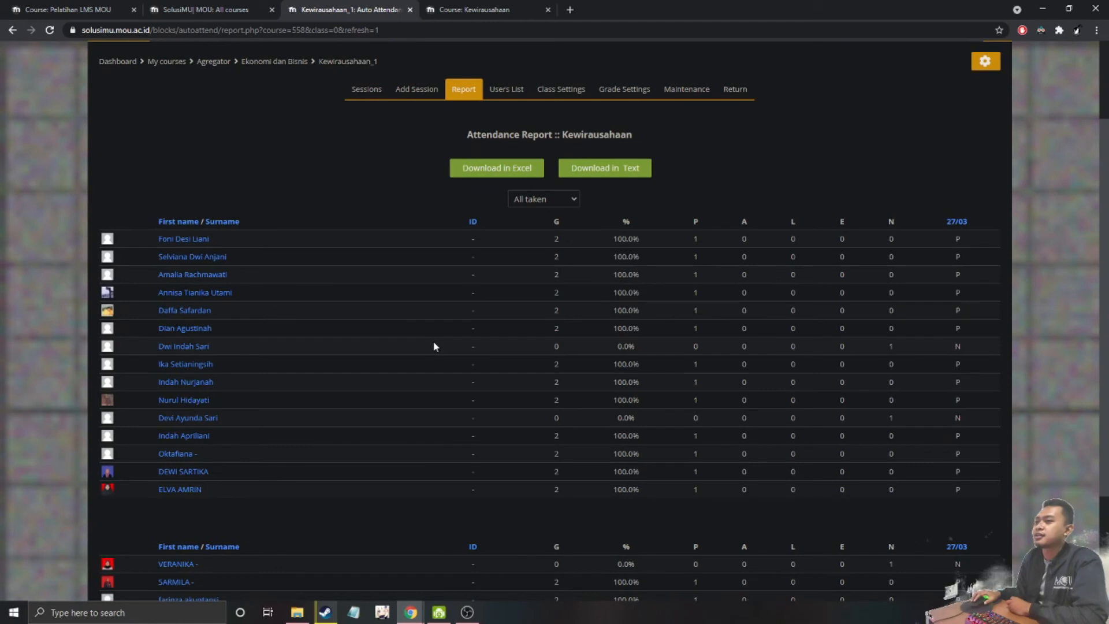
pyautogui.scroll(-1, 435, 346)
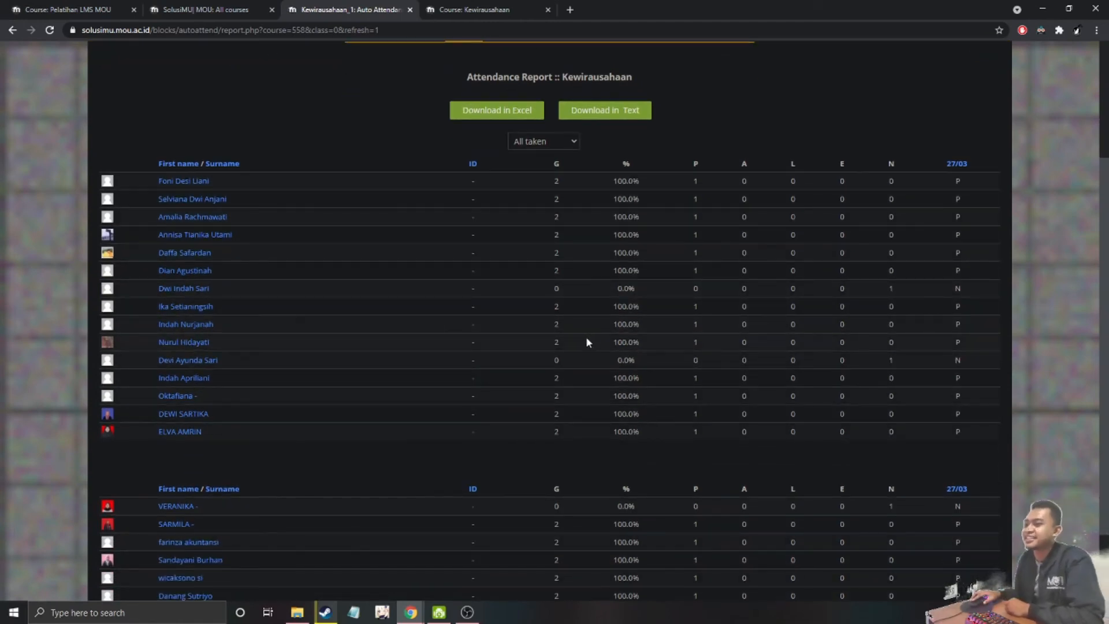
pyautogui.scroll(-2, 587, 341)
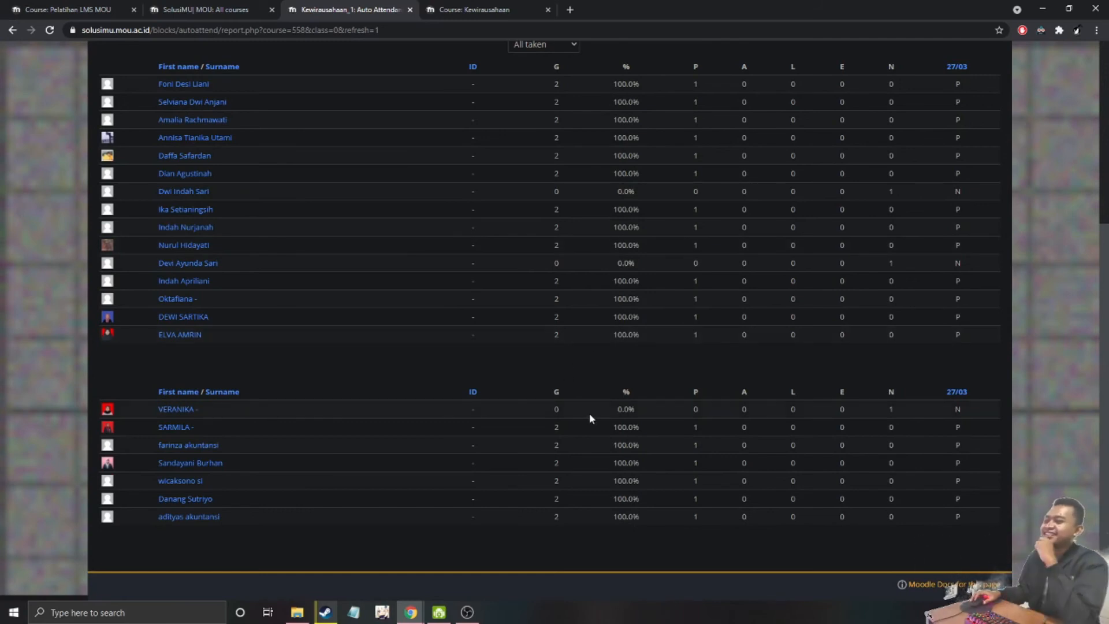
pyautogui.scroll(3, 589, 414)
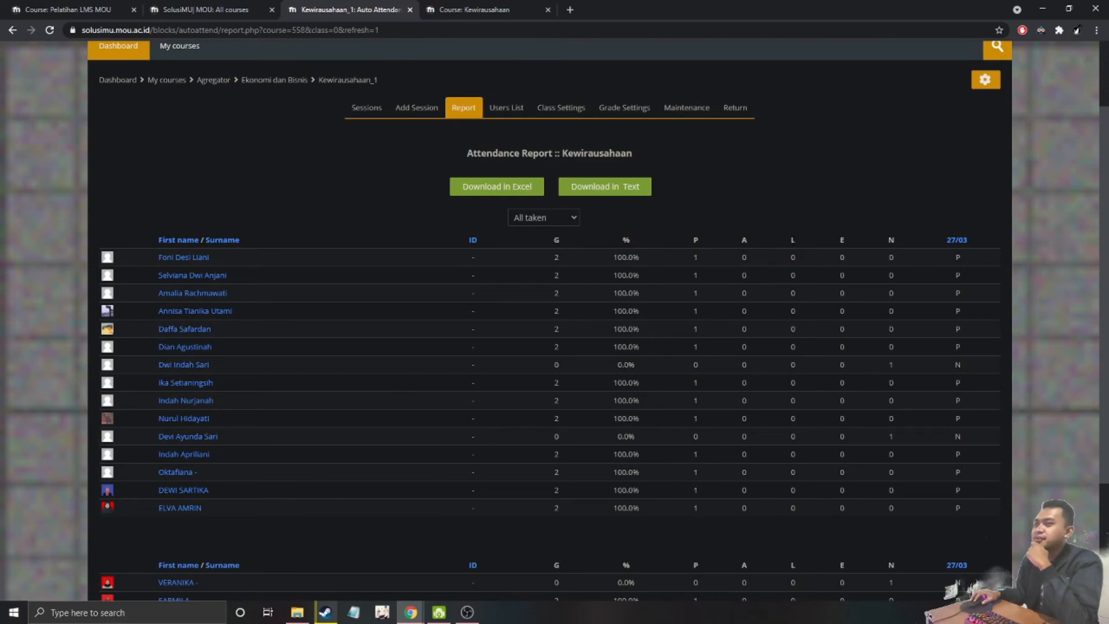
pyautogui.scroll(-2, 642, 346)
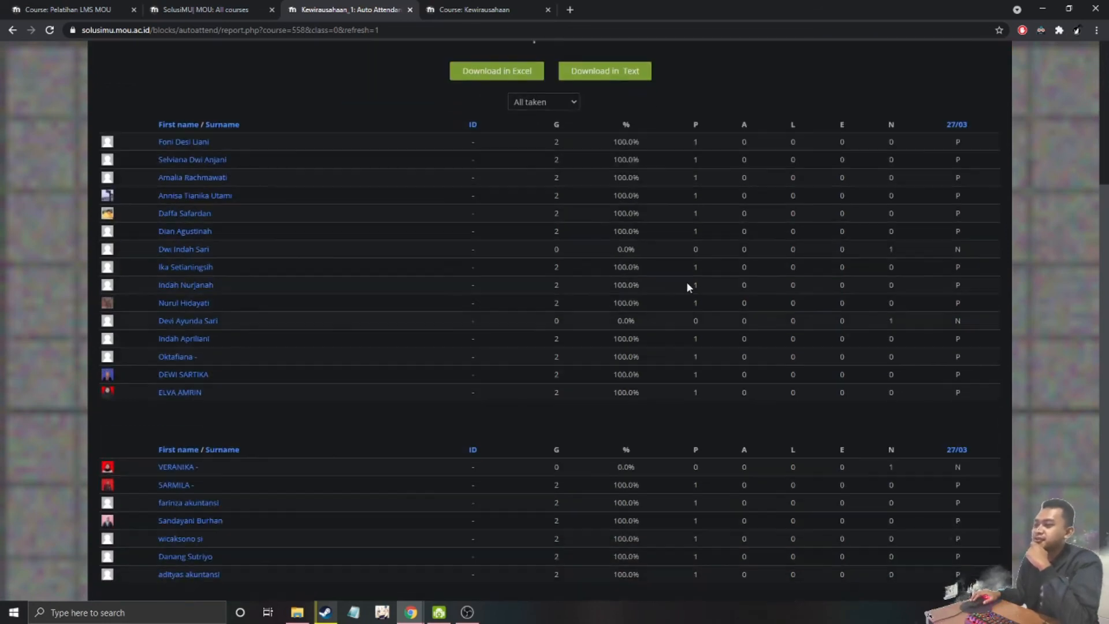
pyautogui.scroll(-1, 686, 480)
pyautogui.scroll(4, 693, 493)
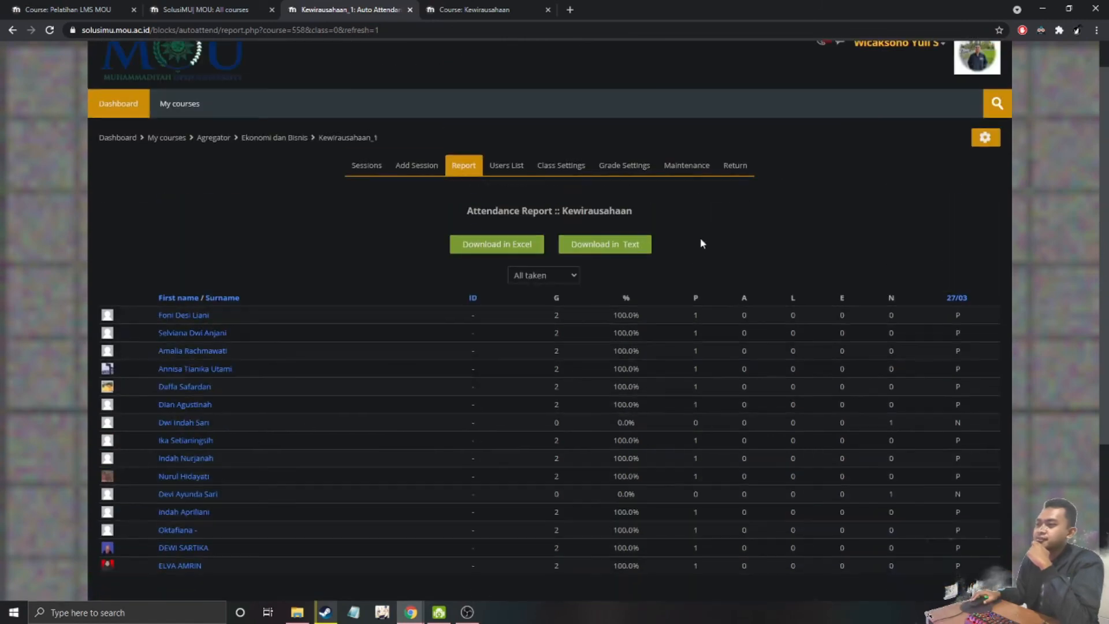
# Open the Pengantar Bisnis course from the Ekonomi dan Bisnis category in a new browser tab and display its attendance report
pyautogui.click(199, 6)
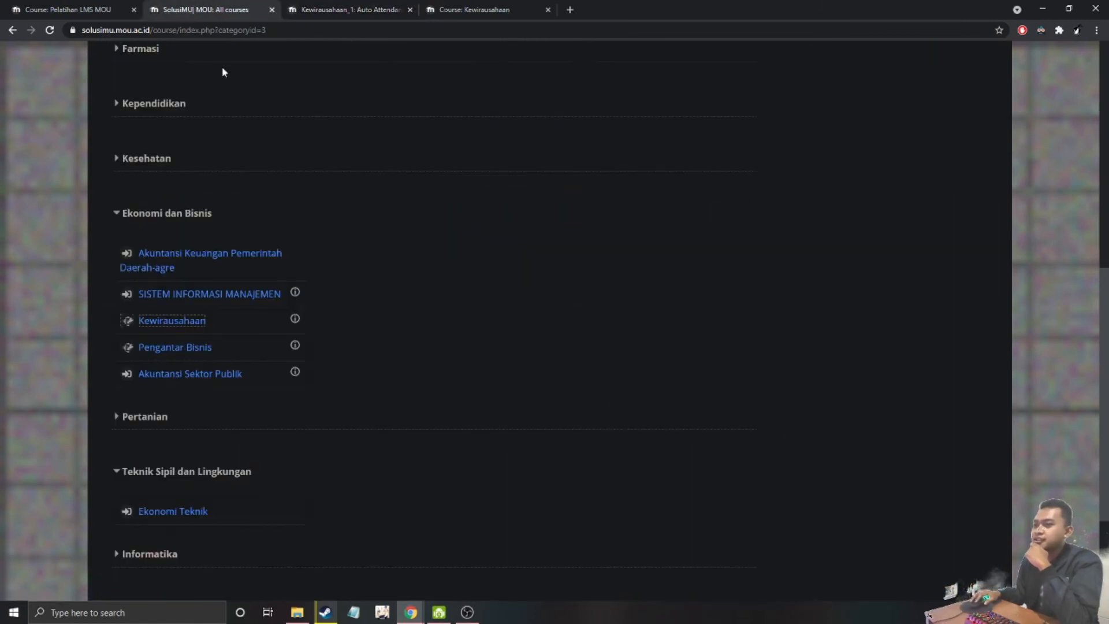
pyautogui.middleClick(175, 350)
pyautogui.click(617, 8)
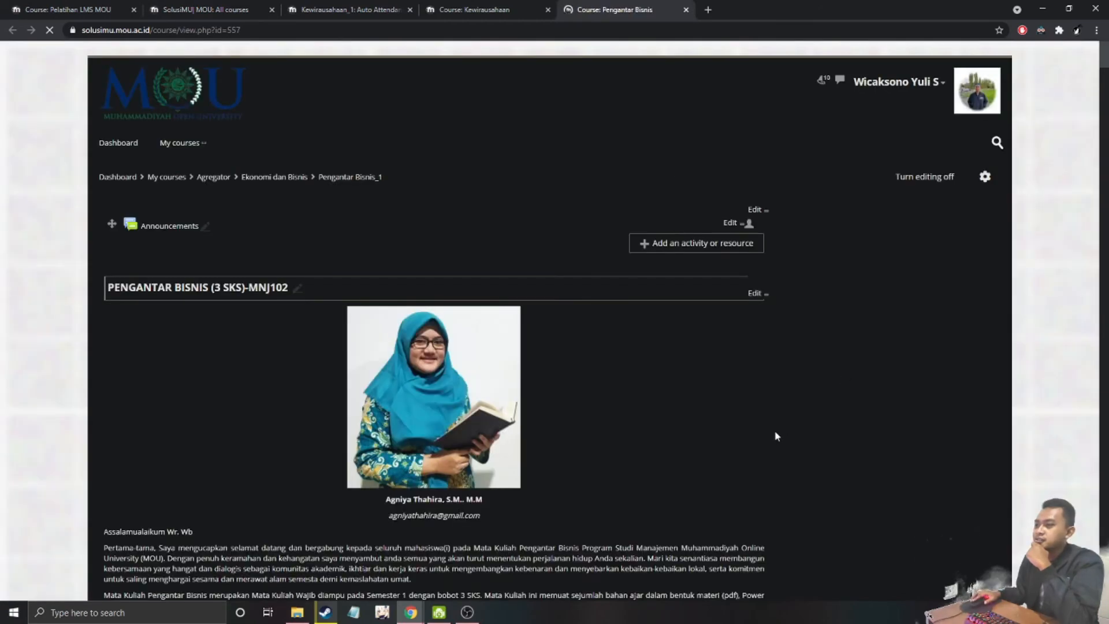
pyautogui.scroll(-7, 820, 422)
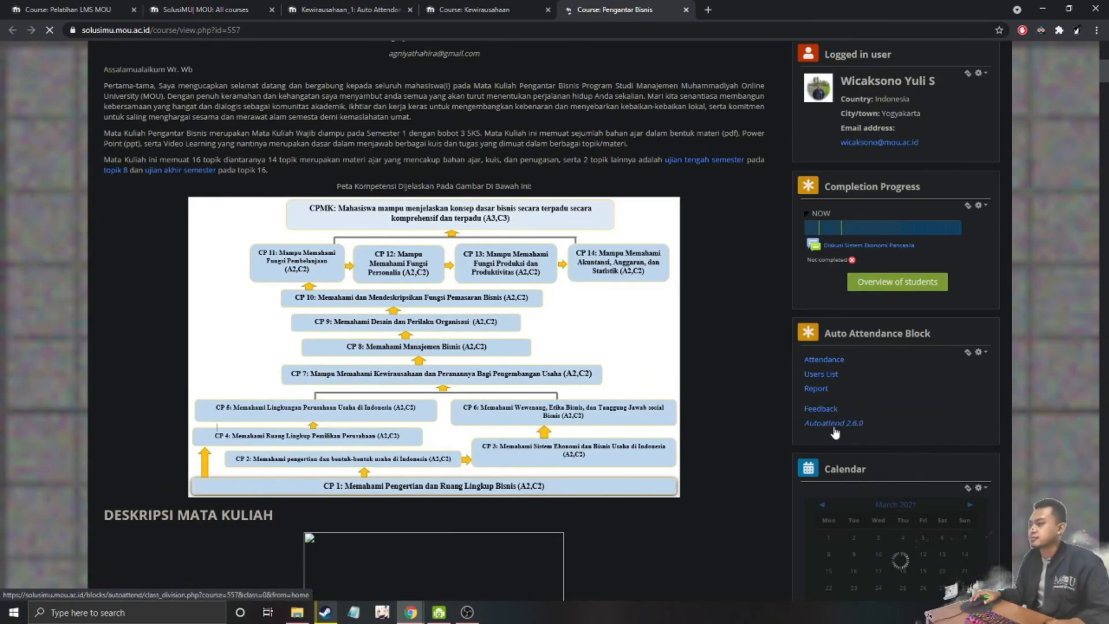
pyautogui.click(821, 359)
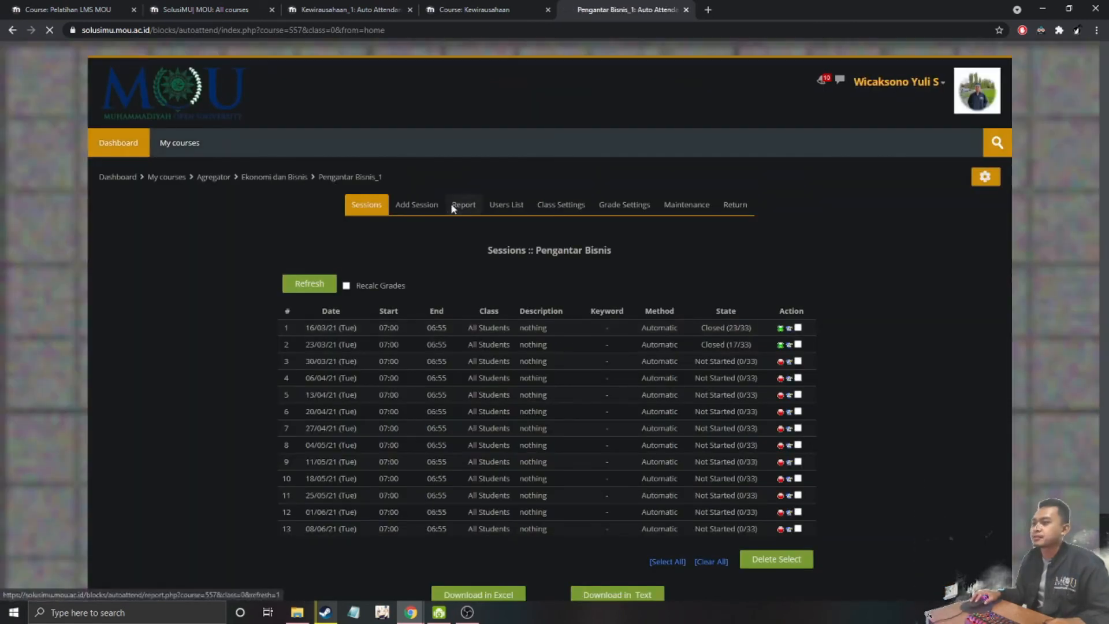
pyautogui.click(462, 205)
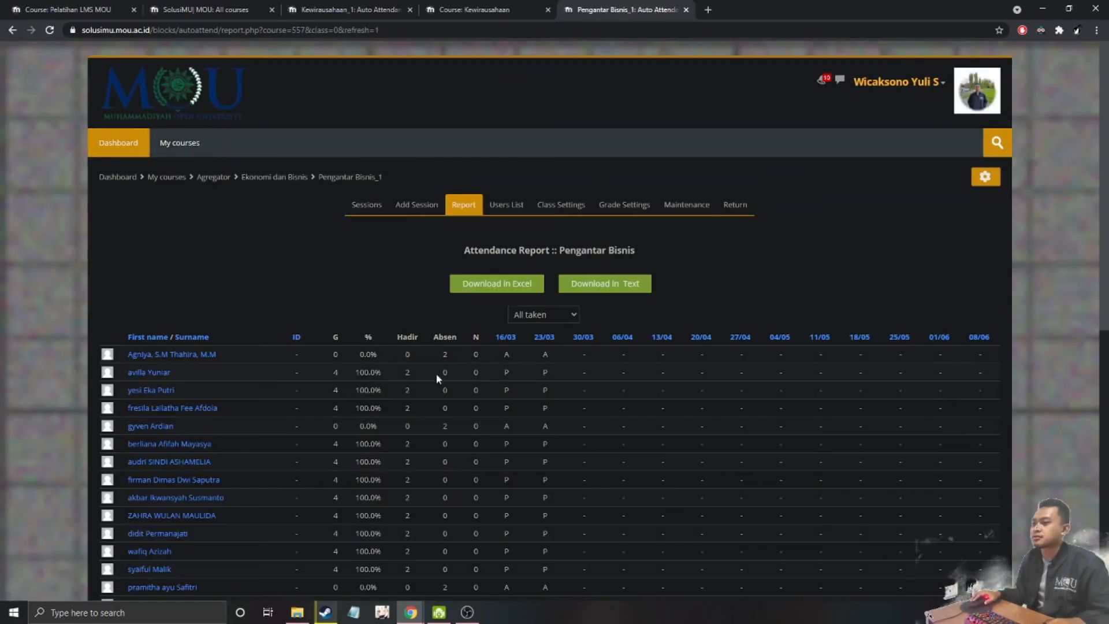
# Compare the Pengantar Bisnis attendance report with the Kewirausahaan report, checking the session columns and the students' attendance percentages
pyautogui.scroll(-4, 407, 366)
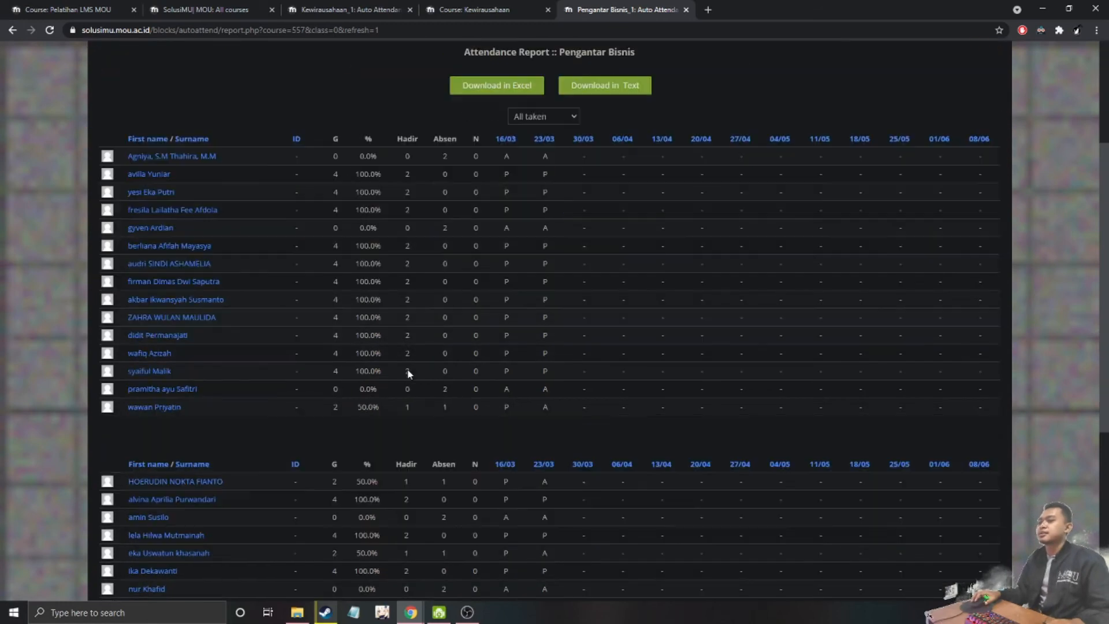
pyautogui.scroll(1, 439, 269)
pyautogui.click(501, 4)
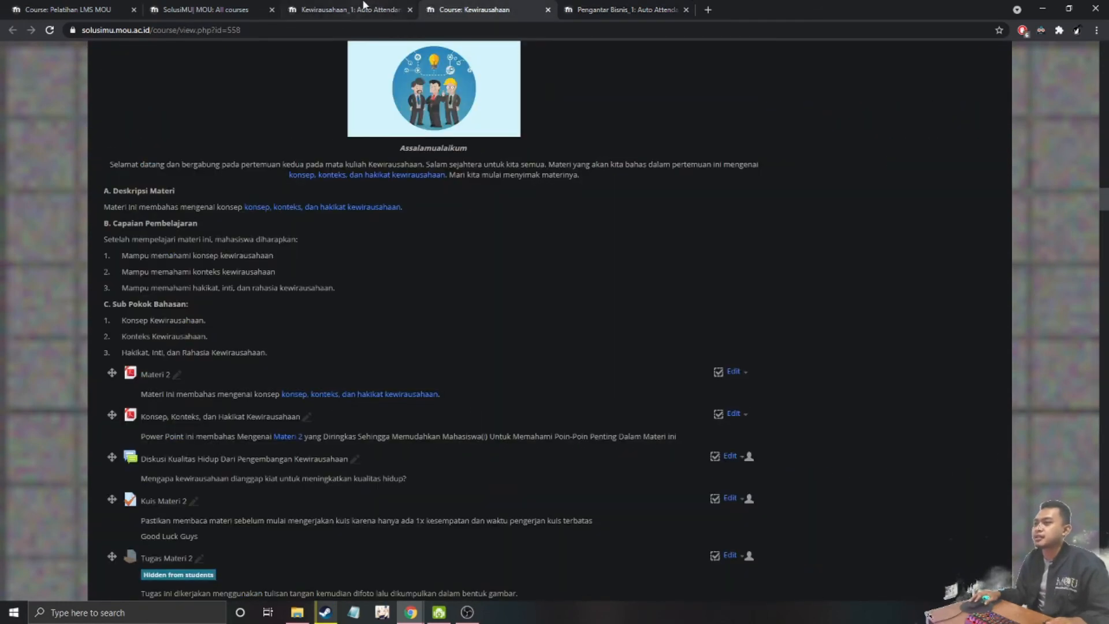
pyautogui.click(358, 10)
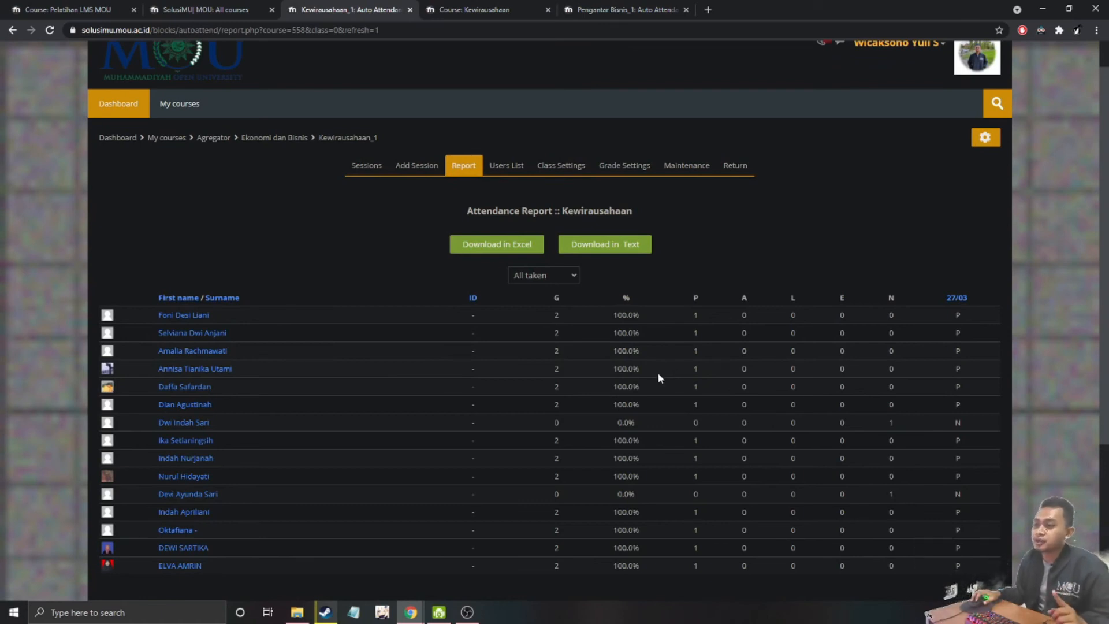
pyautogui.scroll(-3, 601, 424)
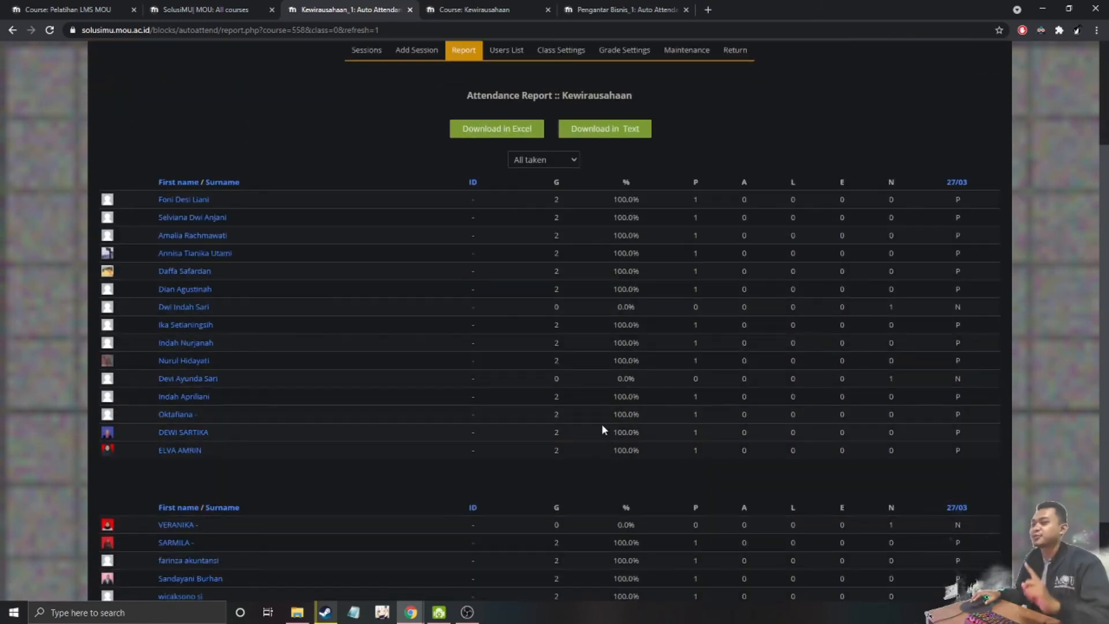
pyautogui.click(614, 10)
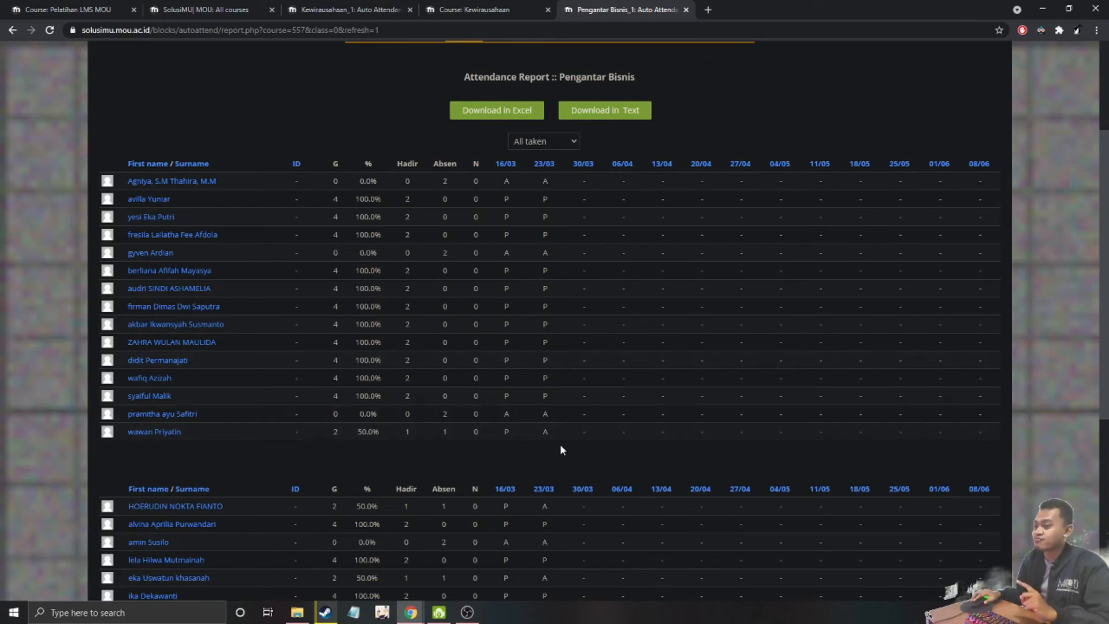
pyautogui.scroll(-3, 557, 448)
pyautogui.scroll(4, 556, 449)
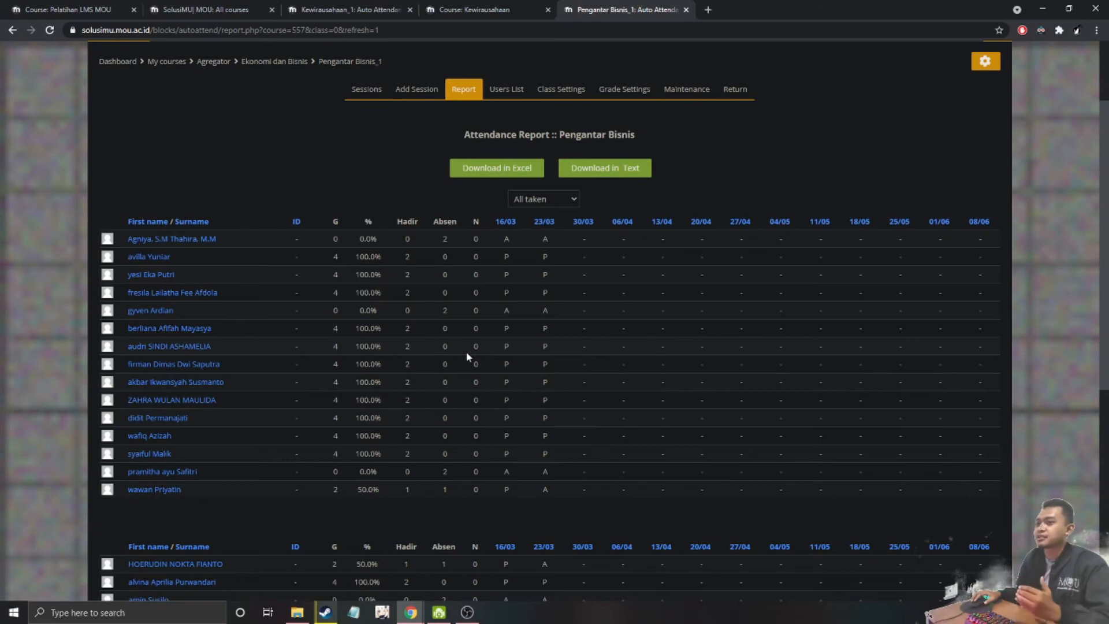
# Download the Pengantar Bisnis attendance report in Excel format and review its Closed, Hadir, Absen, Percent and Grade columns in Excel
pyautogui.click(514, 172)
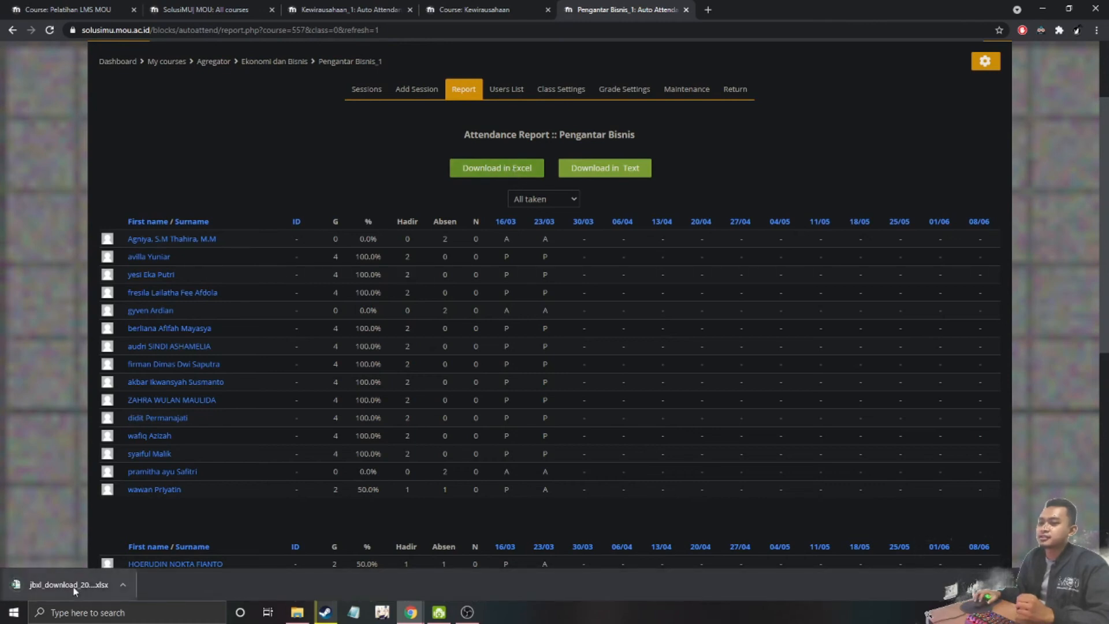
pyautogui.click(72, 585)
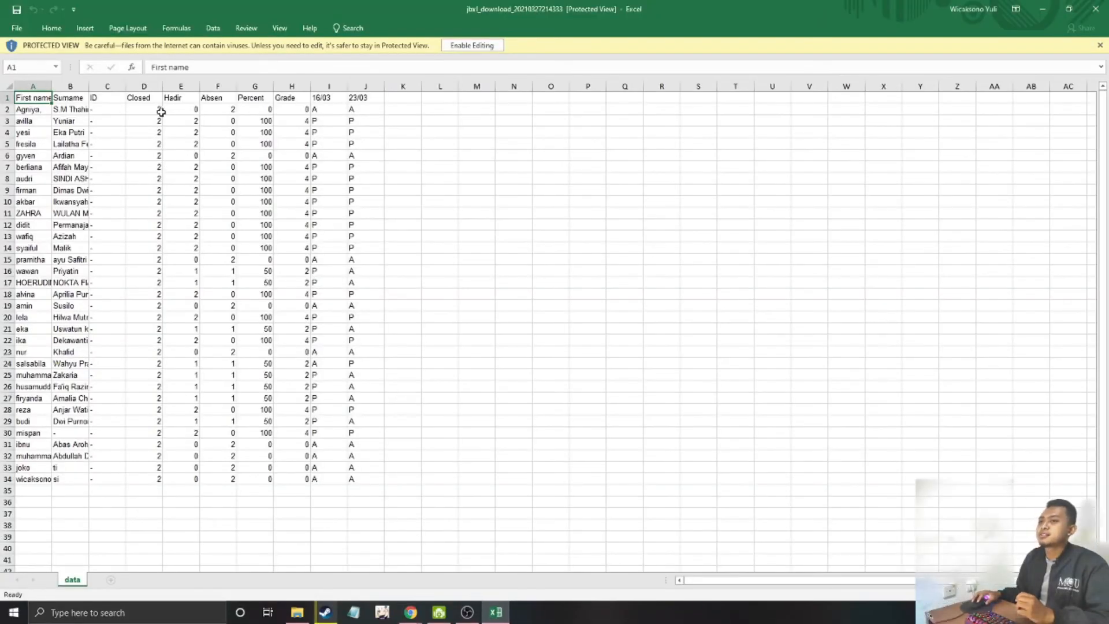
pyautogui.moveTo(158, 111); pyautogui.dragTo(154, 260)
pyautogui.moveTo(194, 122); pyautogui.dragTo(194, 282)
pyautogui.moveTo(230, 122); pyautogui.dragTo(226, 398)
pyautogui.moveTo(260, 116); pyautogui.dragTo(257, 407)
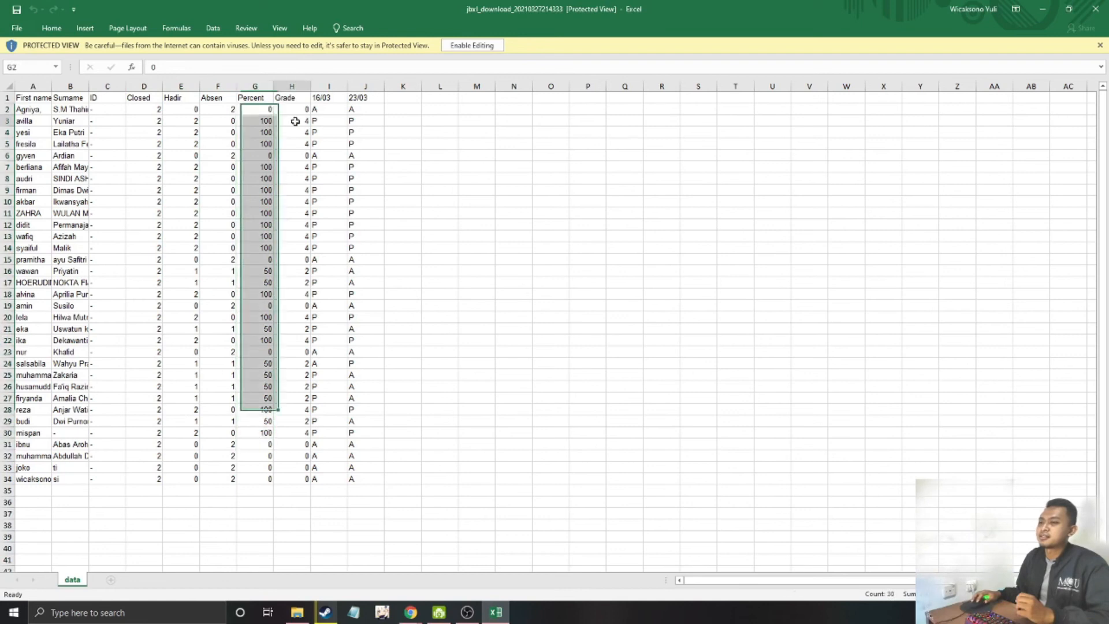
pyautogui.moveTo(295, 122); pyautogui.dragTo(294, 456)
pyautogui.click(1085, 7)
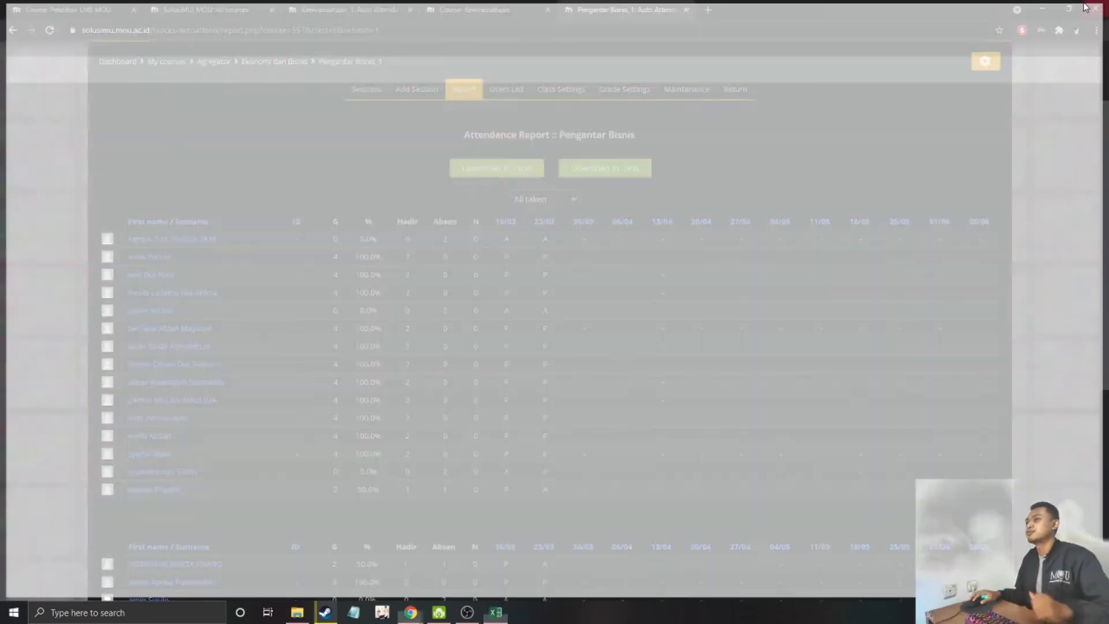
# Return to the Kewirausahaan course page in the browser and open the questions of its question bank from the course administration
pyautogui.click(495, 8)
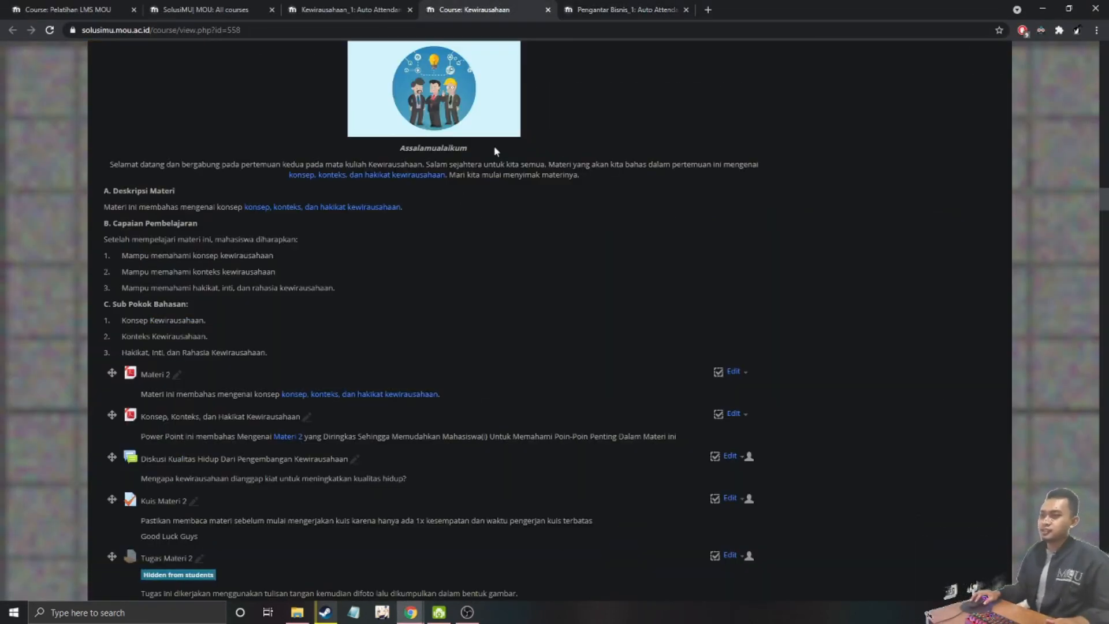
pyautogui.scroll(20, 592, 372)
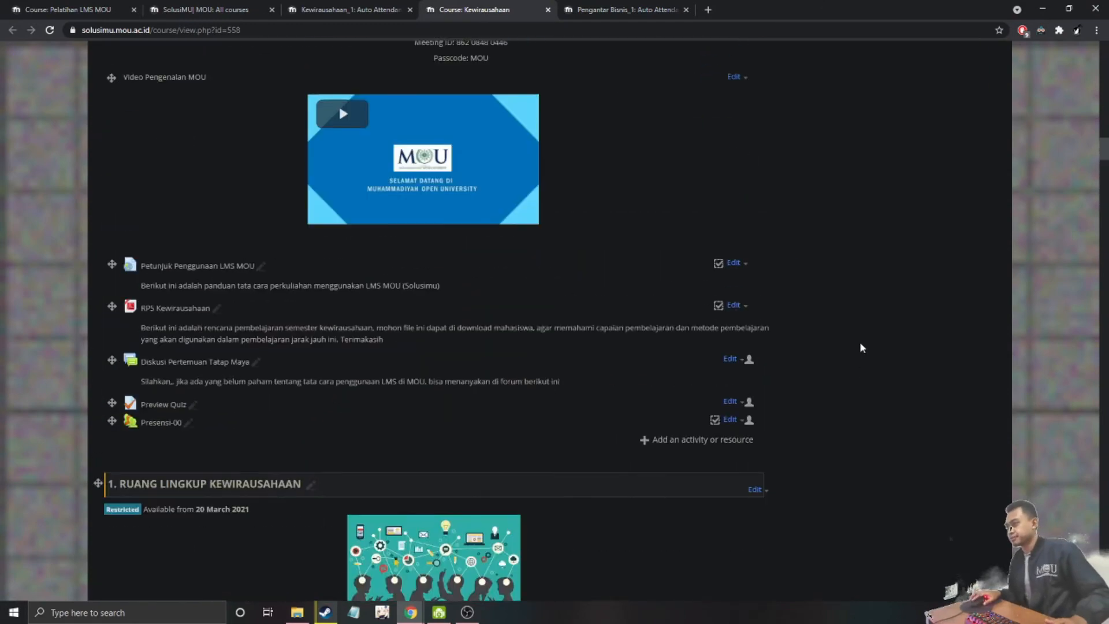
pyautogui.scroll(15, 860, 341)
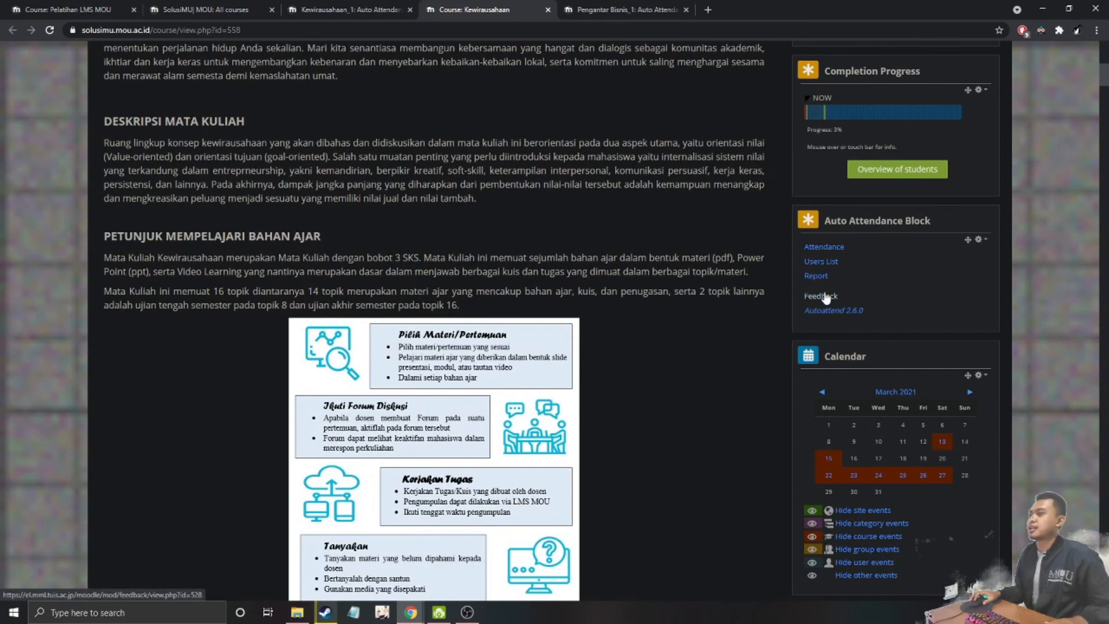
pyautogui.scroll(2, 808, 300)
pyautogui.scroll(1, 809, 301)
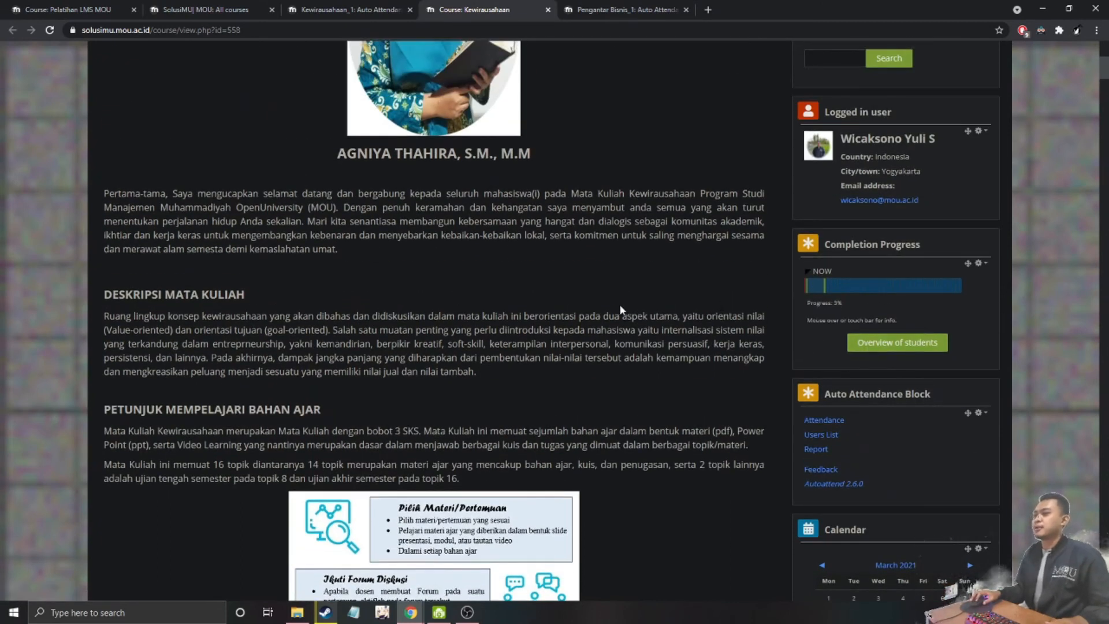
pyautogui.scroll(6, 619, 304)
pyautogui.scroll(2, 620, 306)
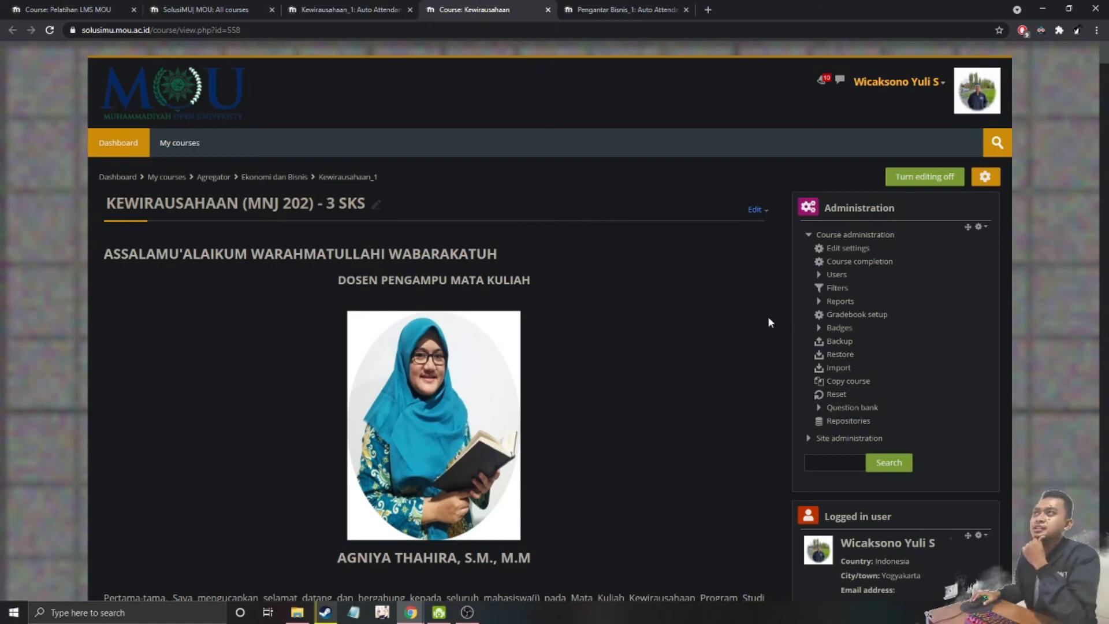
pyautogui.click(819, 410)
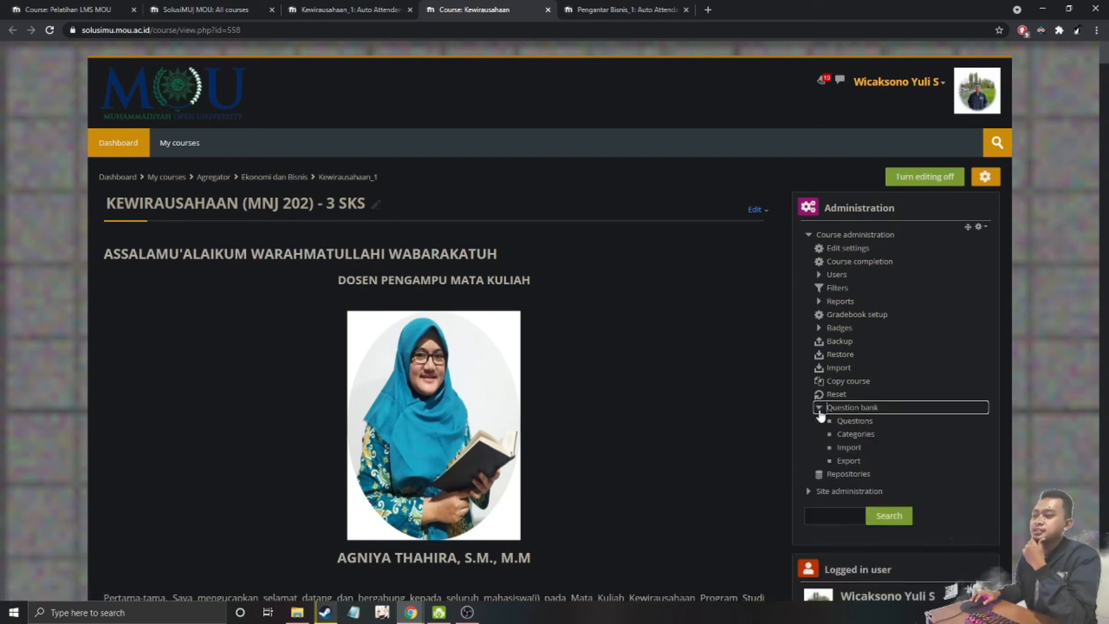
pyautogui.click(856, 422)
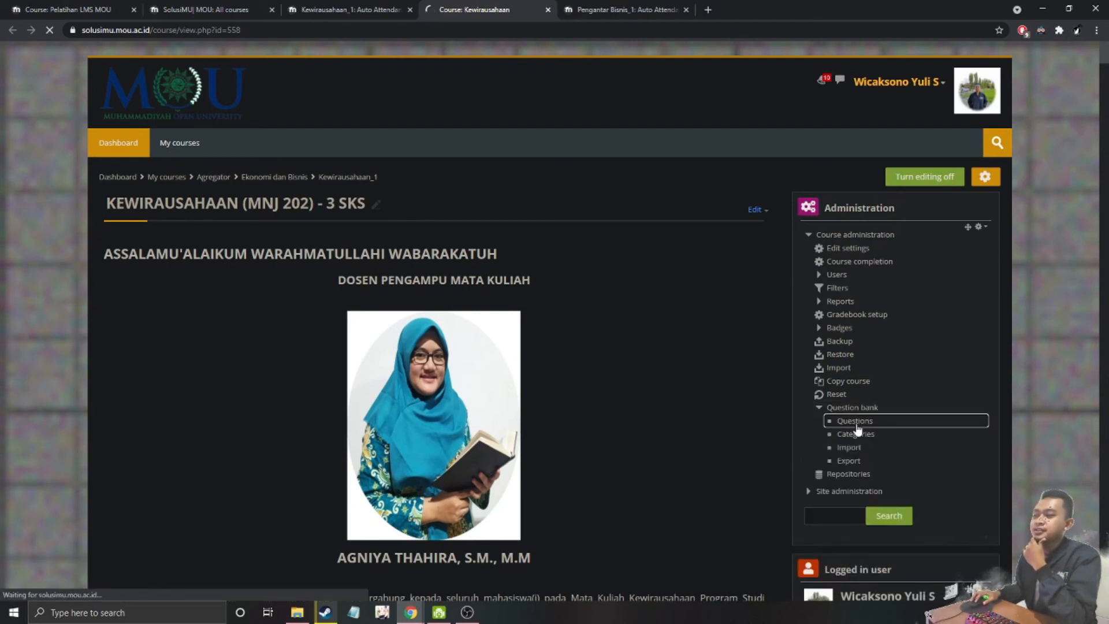
# Open the question bank categories and look over the Kewirausahaan category list and the form for adding a category
pyautogui.click(405, 202)
pyautogui.scroll(-8, 459, 338)
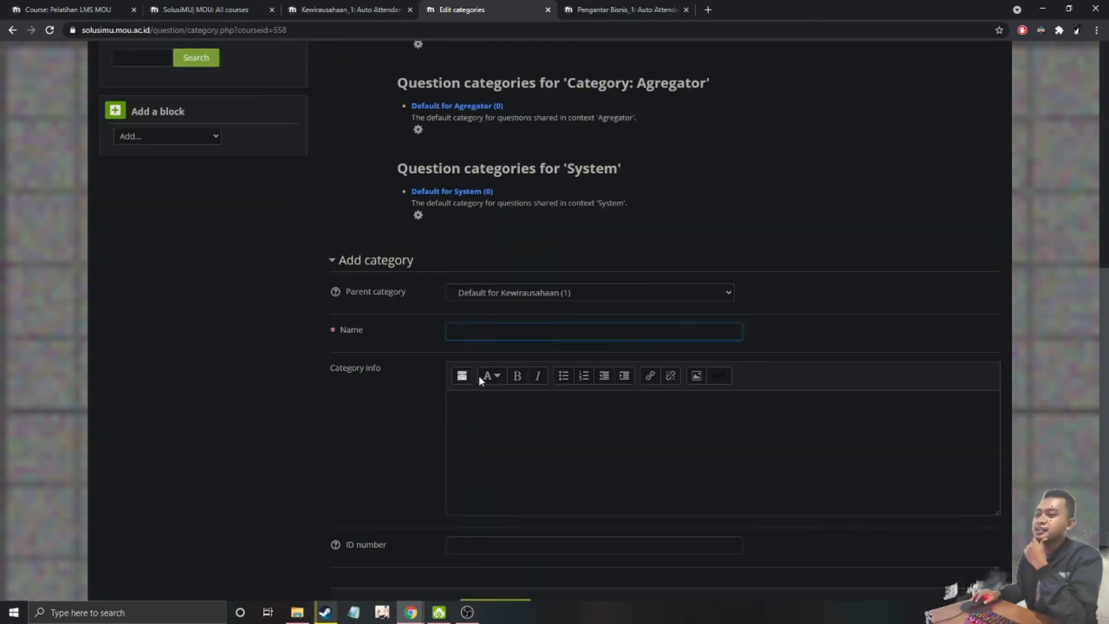
pyautogui.scroll(6, 386, 287)
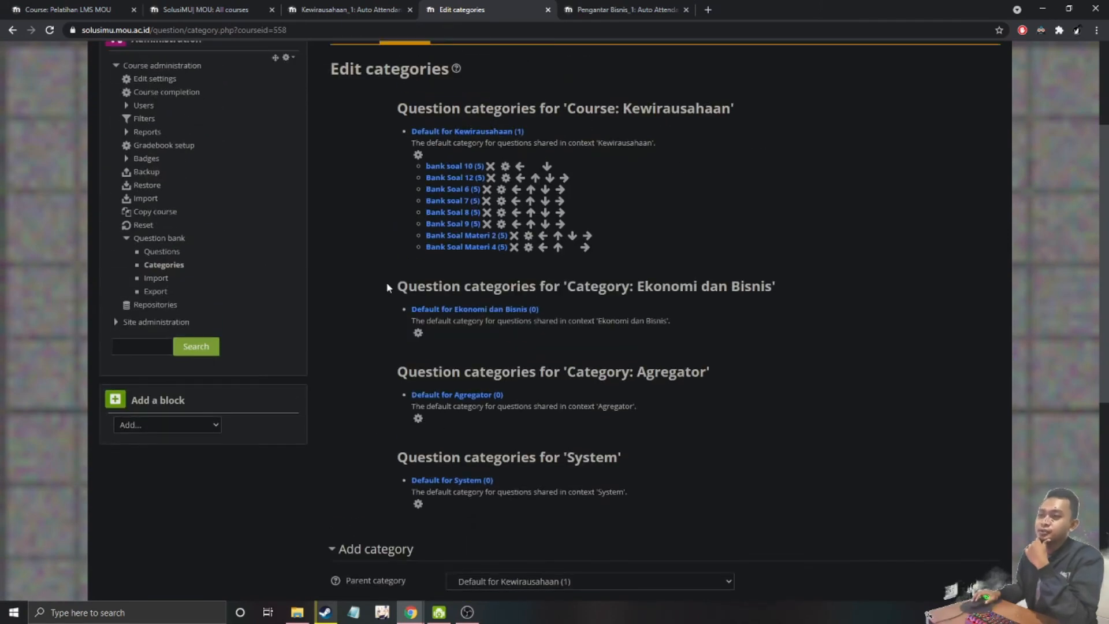
pyautogui.scroll(-8, 386, 282)
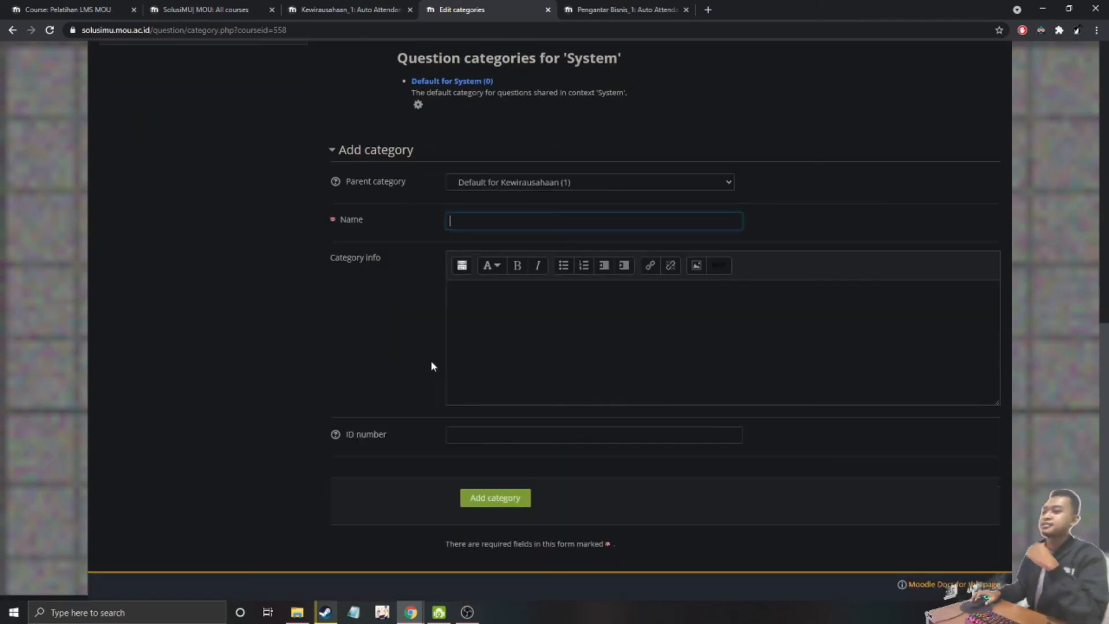
pyautogui.scroll(5, 465, 297)
pyautogui.scroll(4, 466, 298)
pyautogui.click(351, 98)
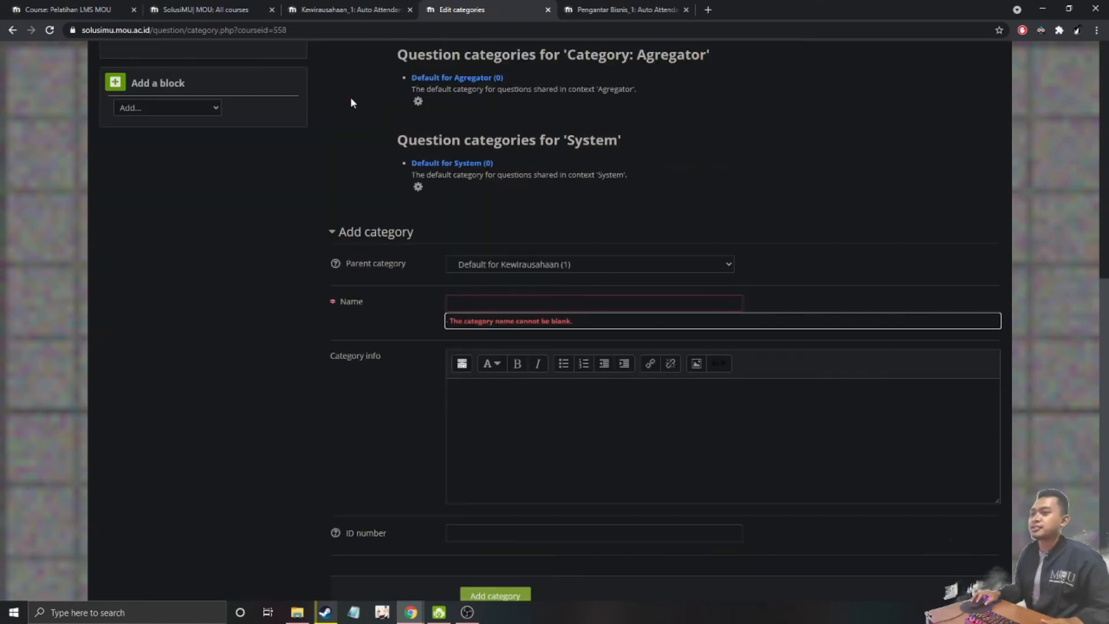
pyautogui.scroll(8, 428, 323)
# Show the questions in the Bank soal 7 category and view the question types offered for a new question
pyautogui.click(361, 202)
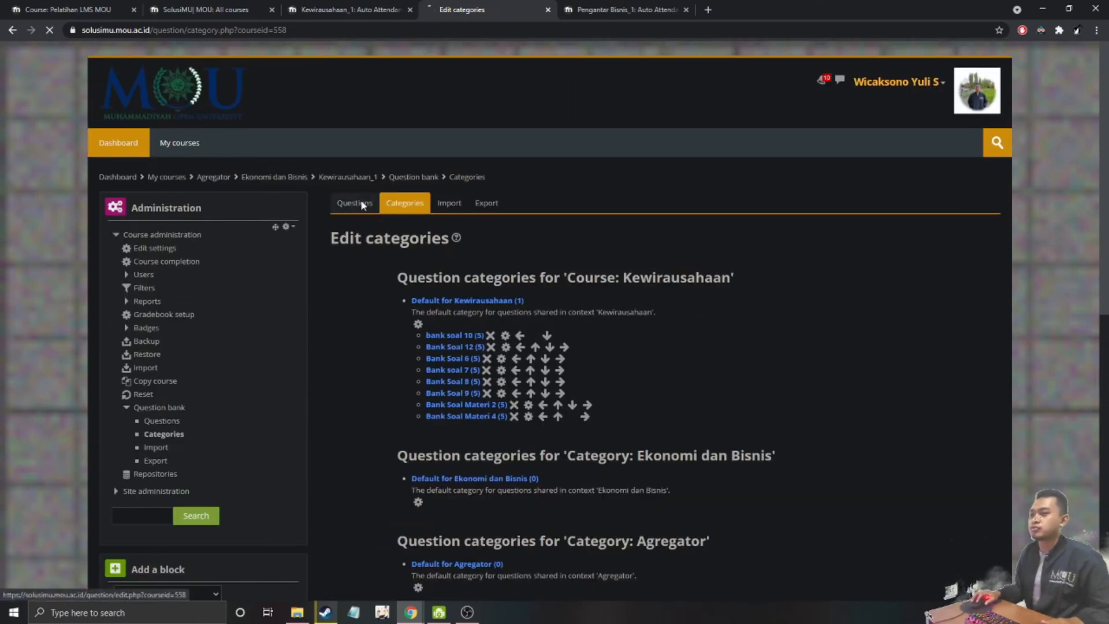
pyautogui.scroll(-1, 422, 240)
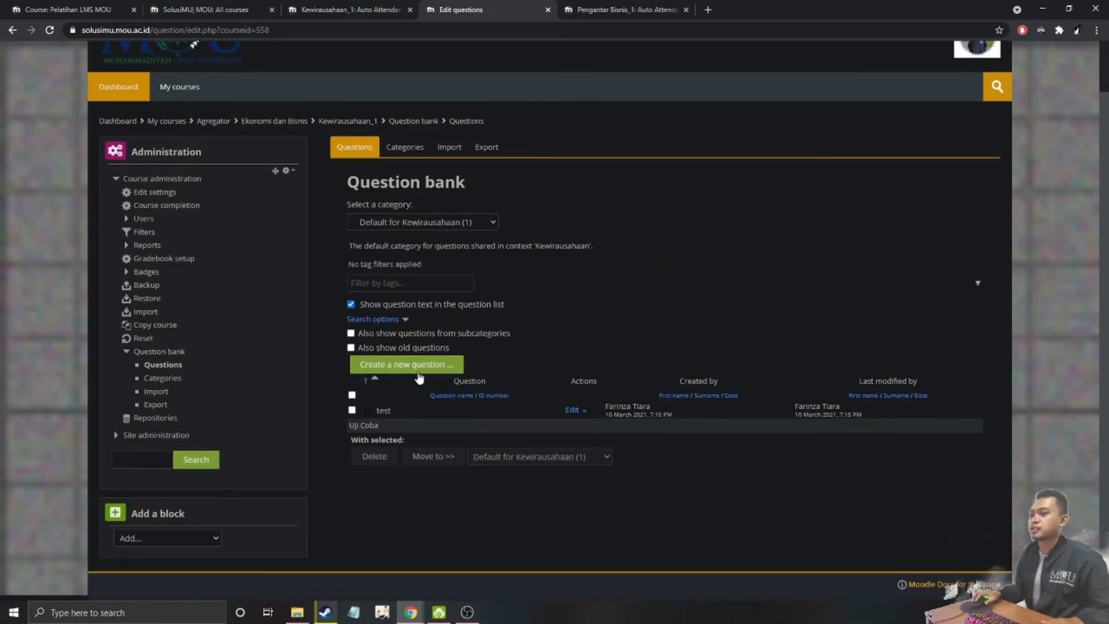
pyautogui.click(422, 222)
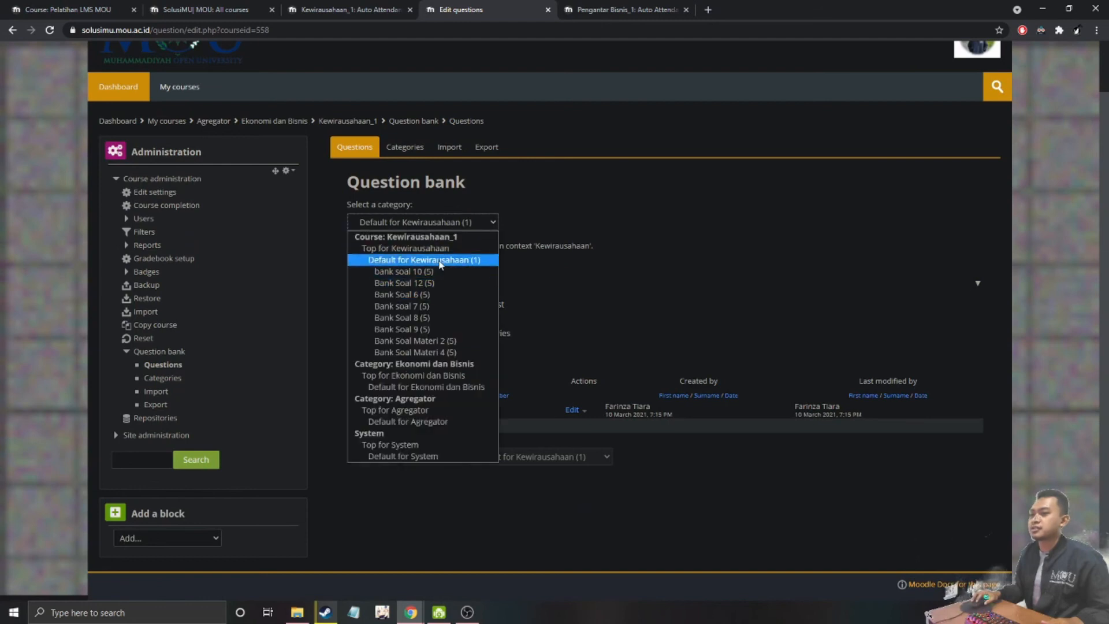
pyautogui.click(439, 306)
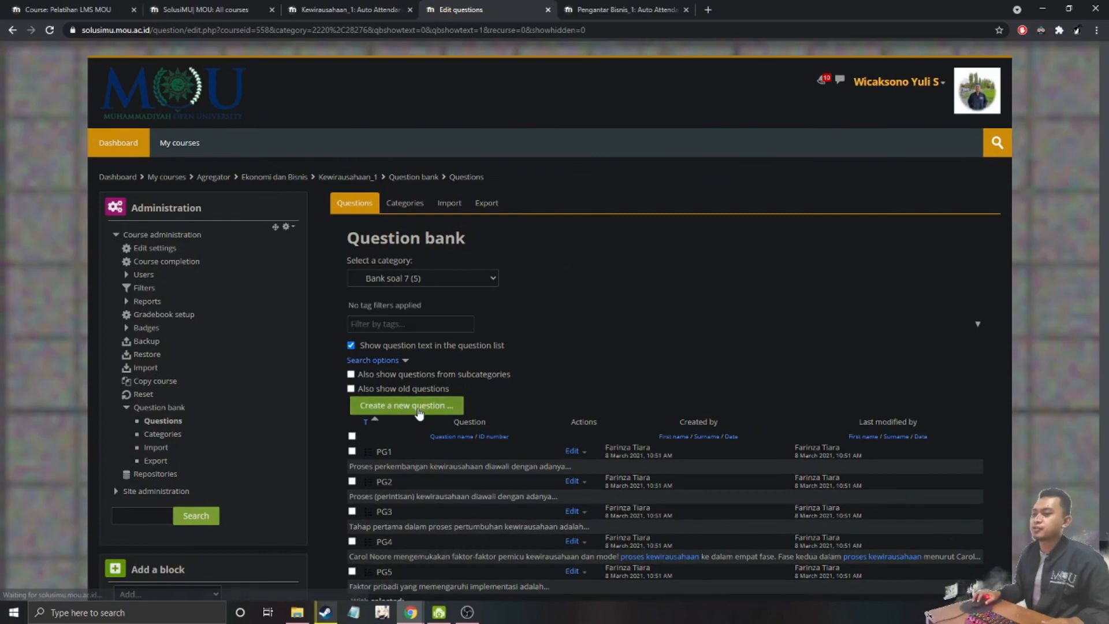
pyautogui.click(418, 407)
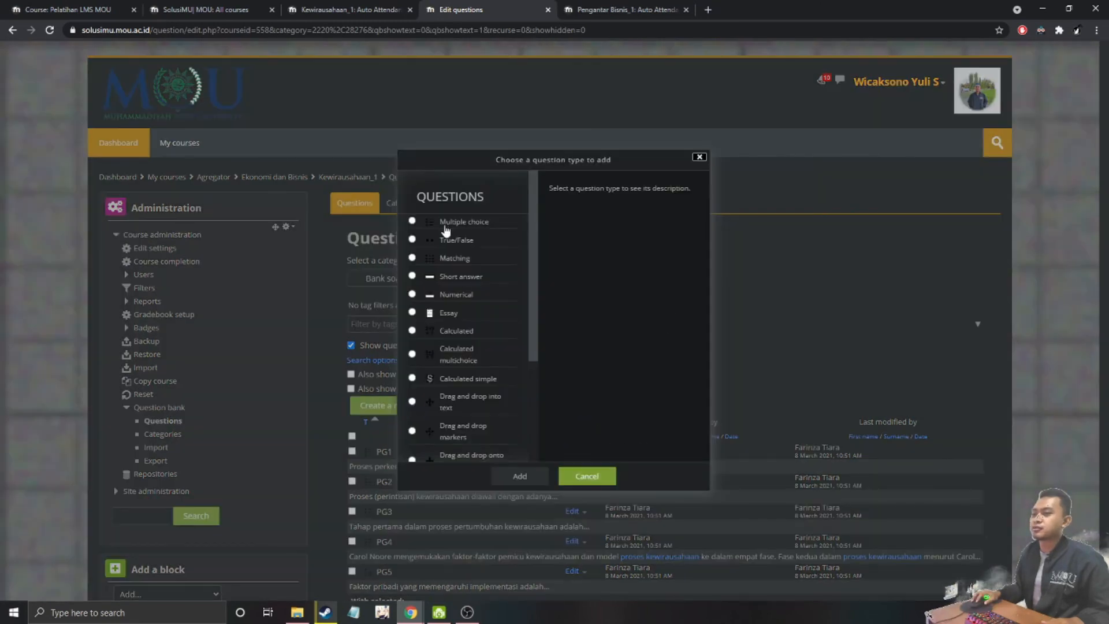
pyautogui.click(698, 158)
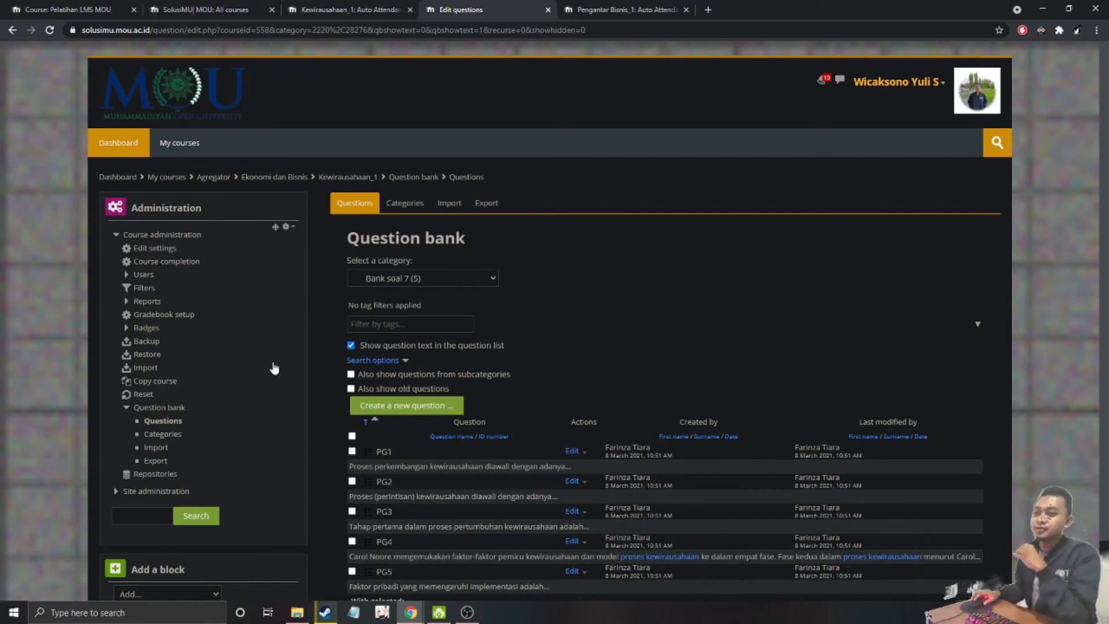
# Close the Pengantar Bisnis attendance report, go back from the question bank to the Kewirausahaan course page, and switch to its attendance report
pyautogui.click(685, 10)
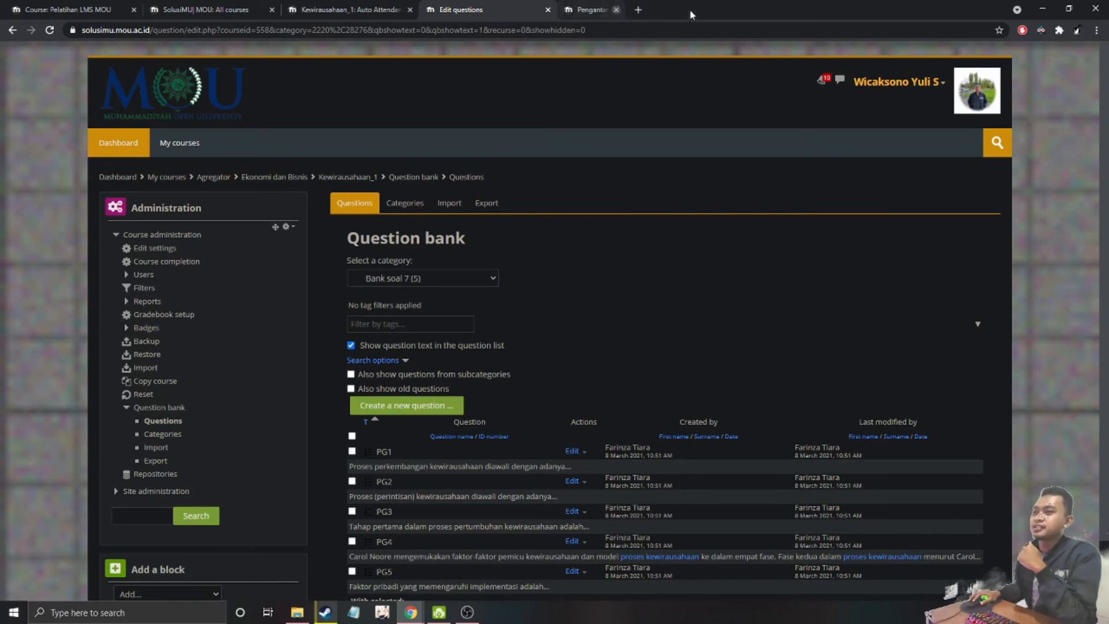
pyautogui.click(14, 31)
pyautogui.click(11, 31)
pyautogui.click(11, 31)
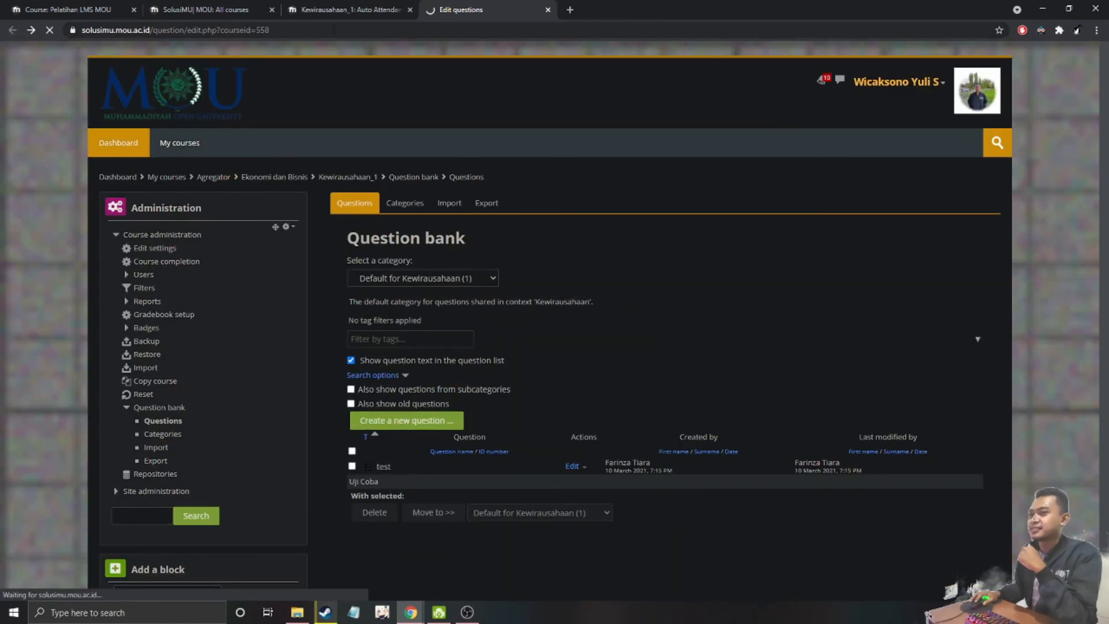
pyautogui.click(404, 10)
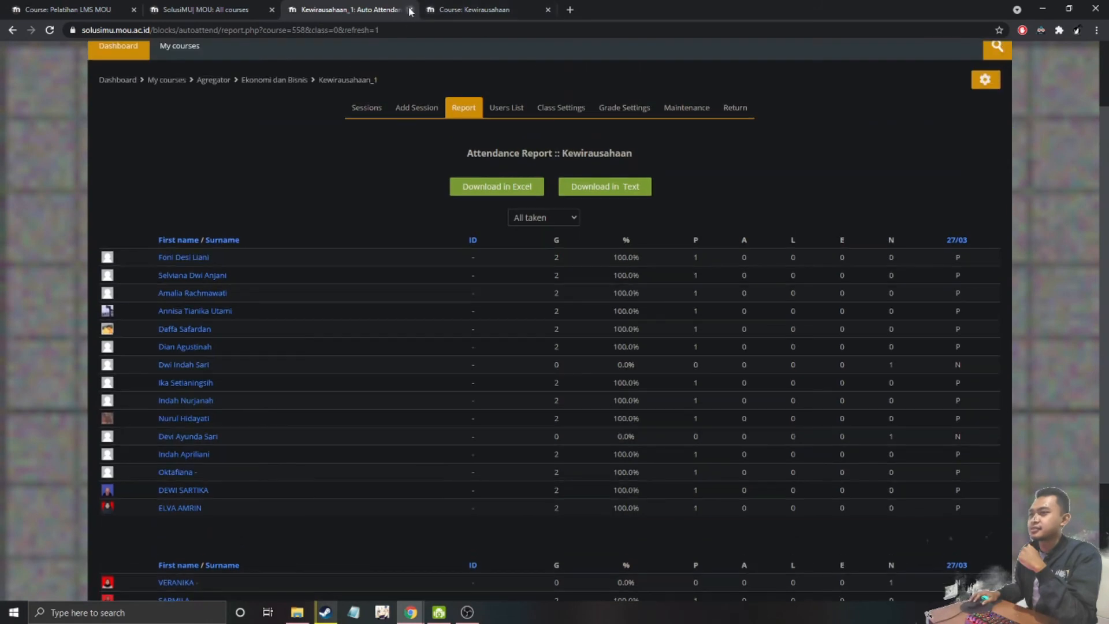
# Close the Kewirausahaan attendance report and open the questions of the course's question bank
pyautogui.click(410, 9)
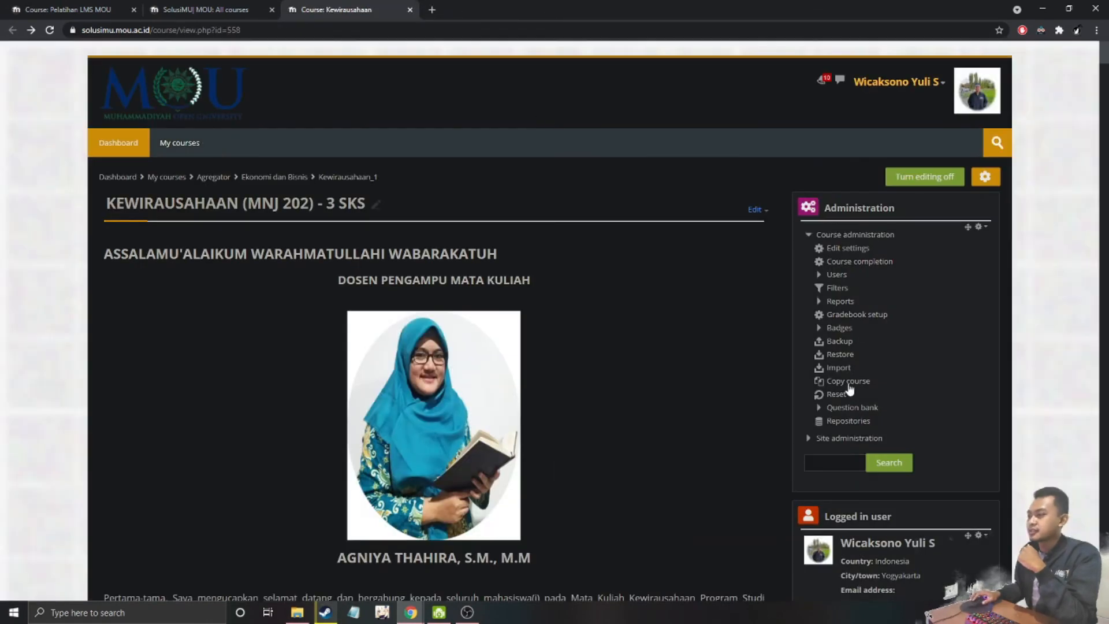
pyautogui.click(820, 409)
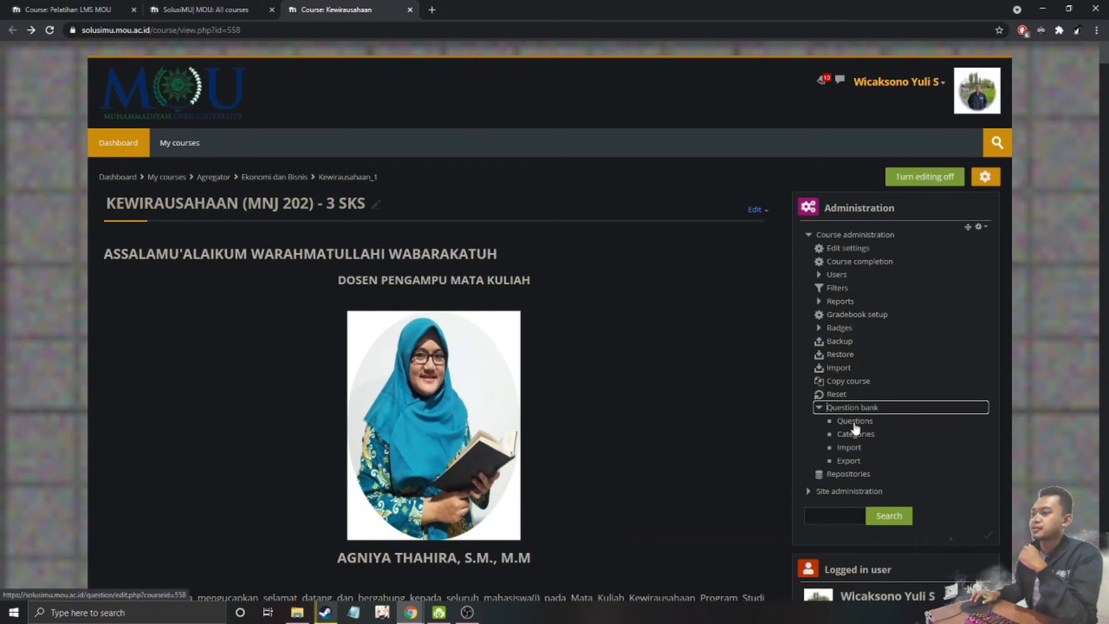
pyautogui.click(855, 422)
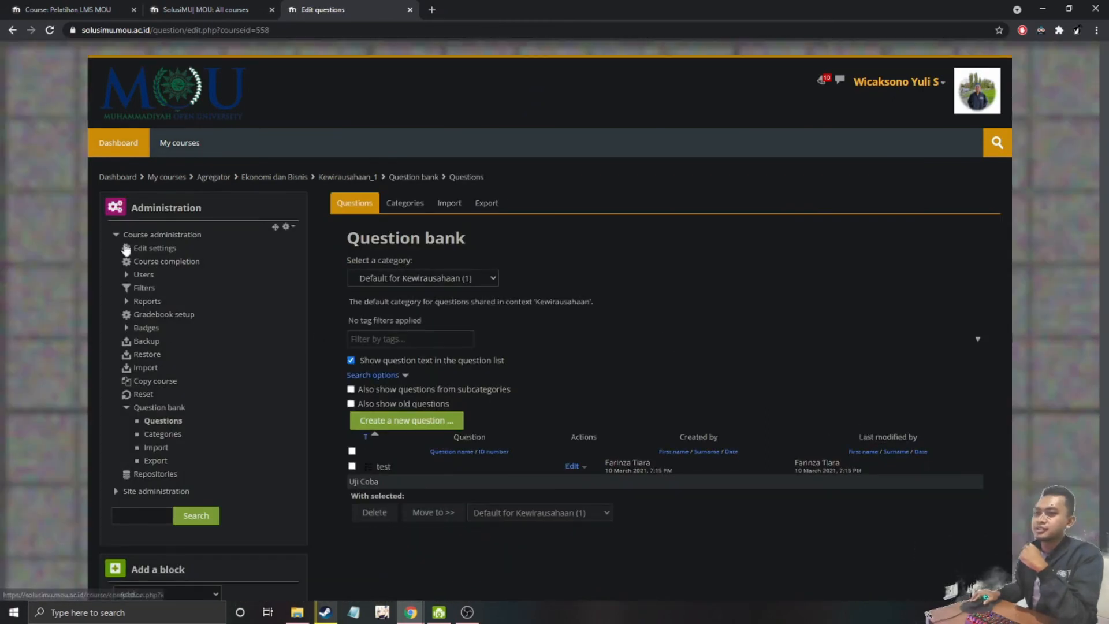
# View the Kewirausahaan activity report from the course reports, and go back to the question bank
pyautogui.click(127, 301)
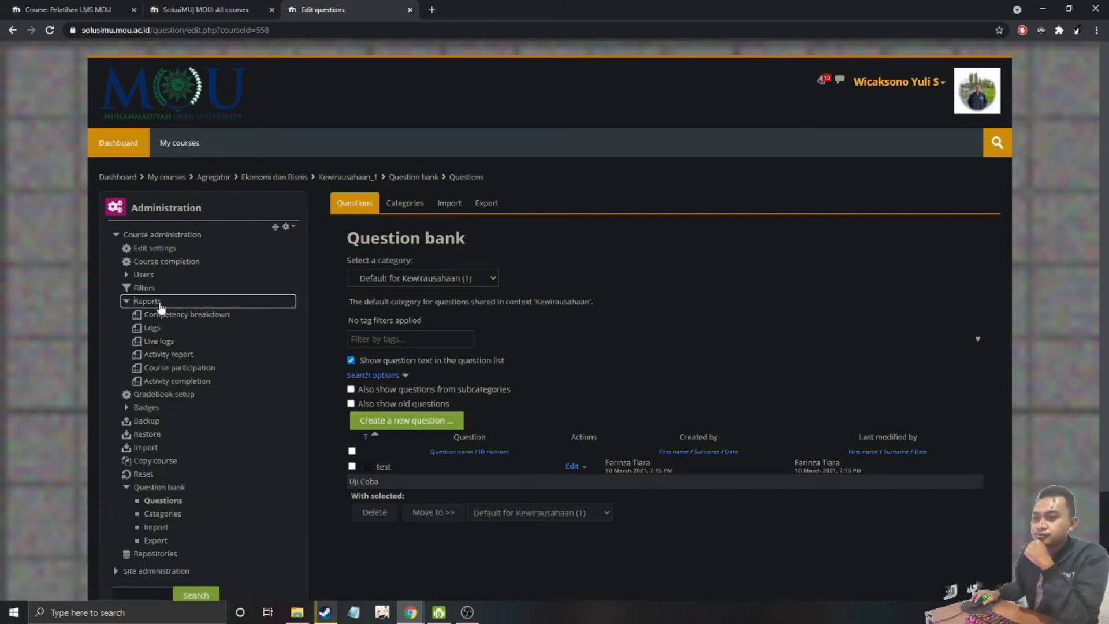
pyautogui.click(169, 355)
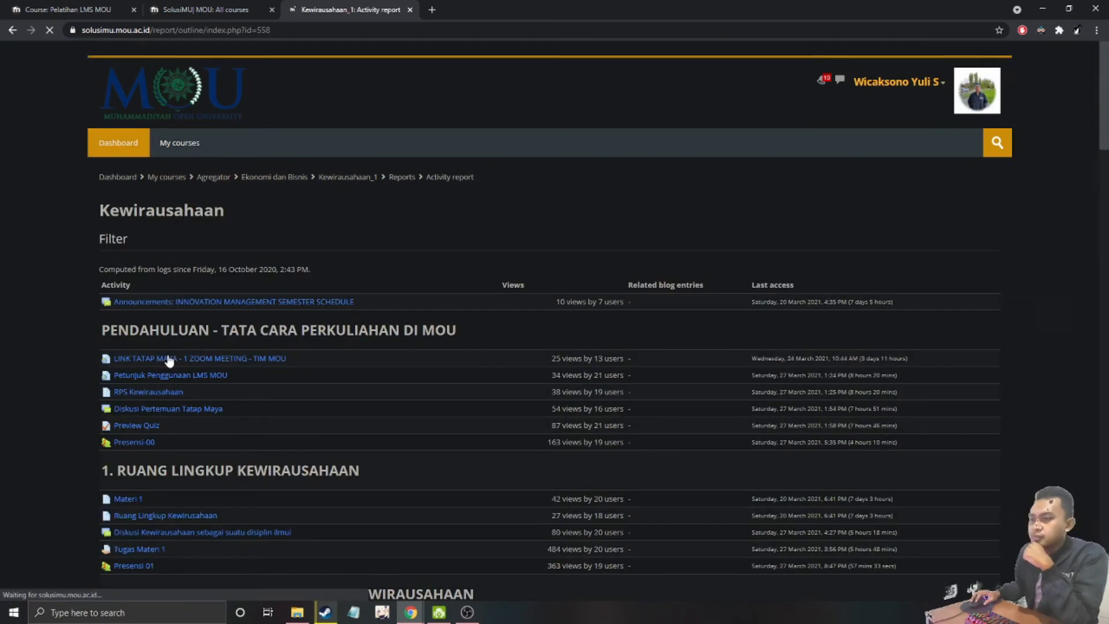
pyautogui.hotkey('alt', 'Left')
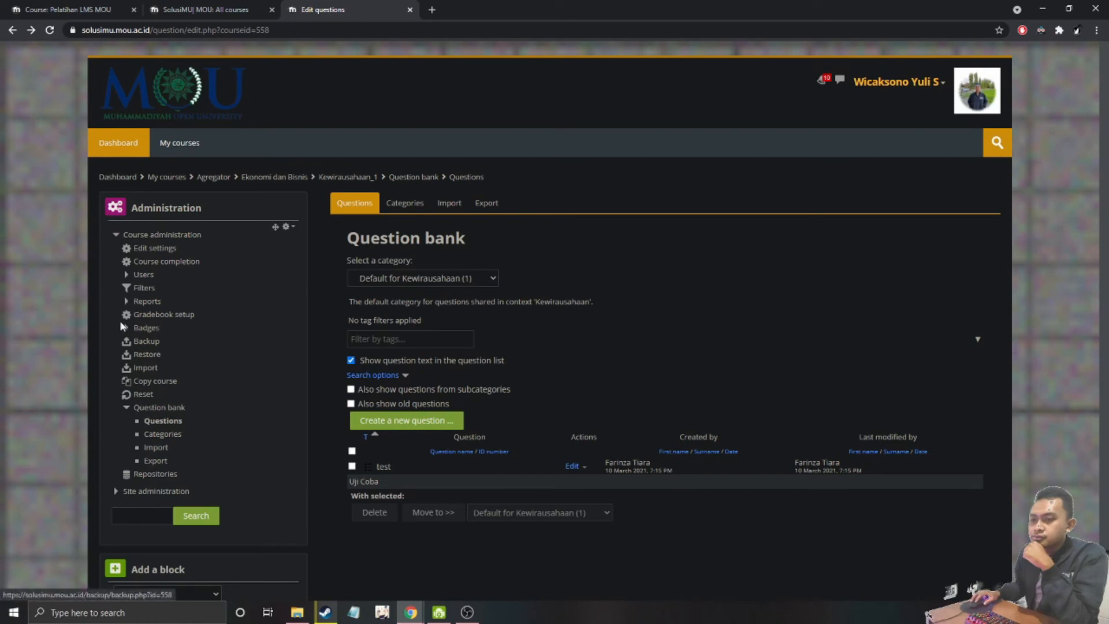
# Open the activity completion report for Kewirausahaan and look over the students' completed activities
pyautogui.click(129, 303)
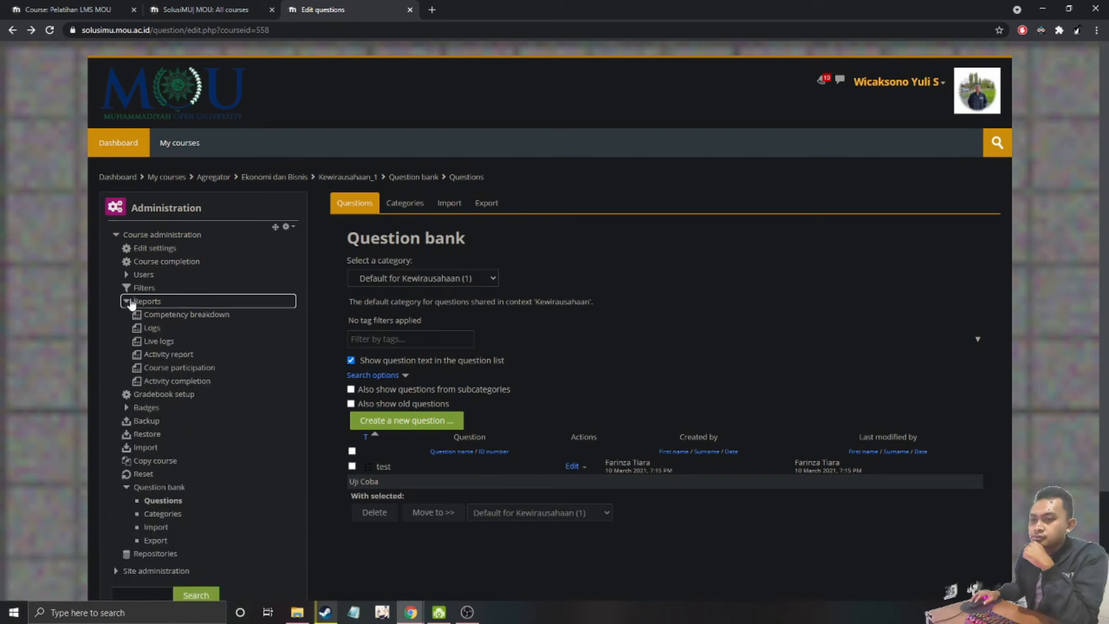
pyautogui.click(181, 382)
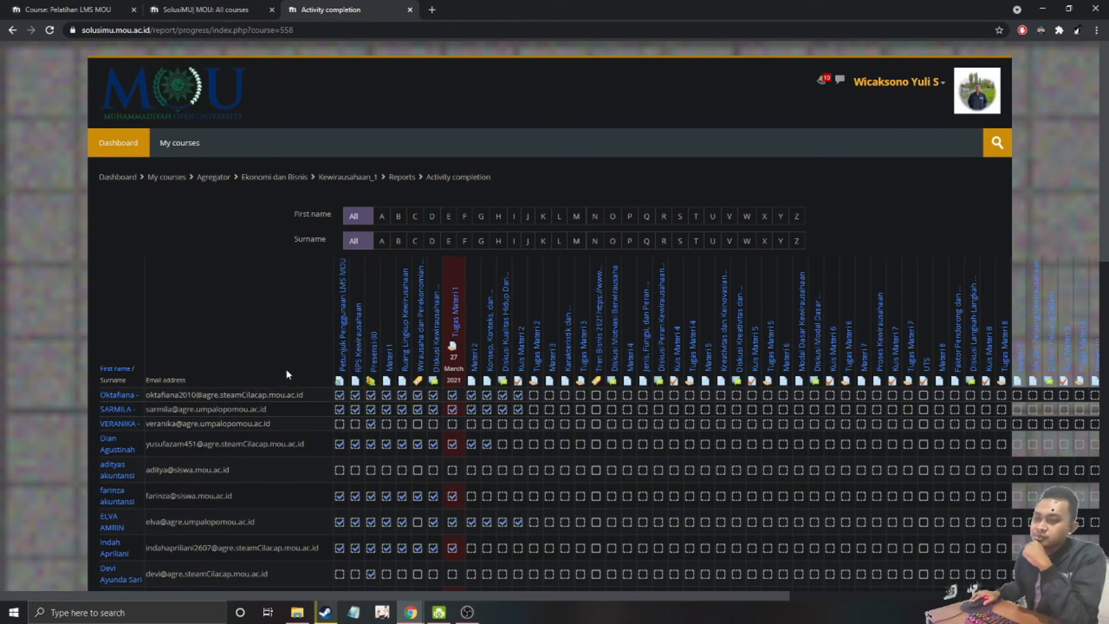
pyautogui.scroll(-2, 287, 373)
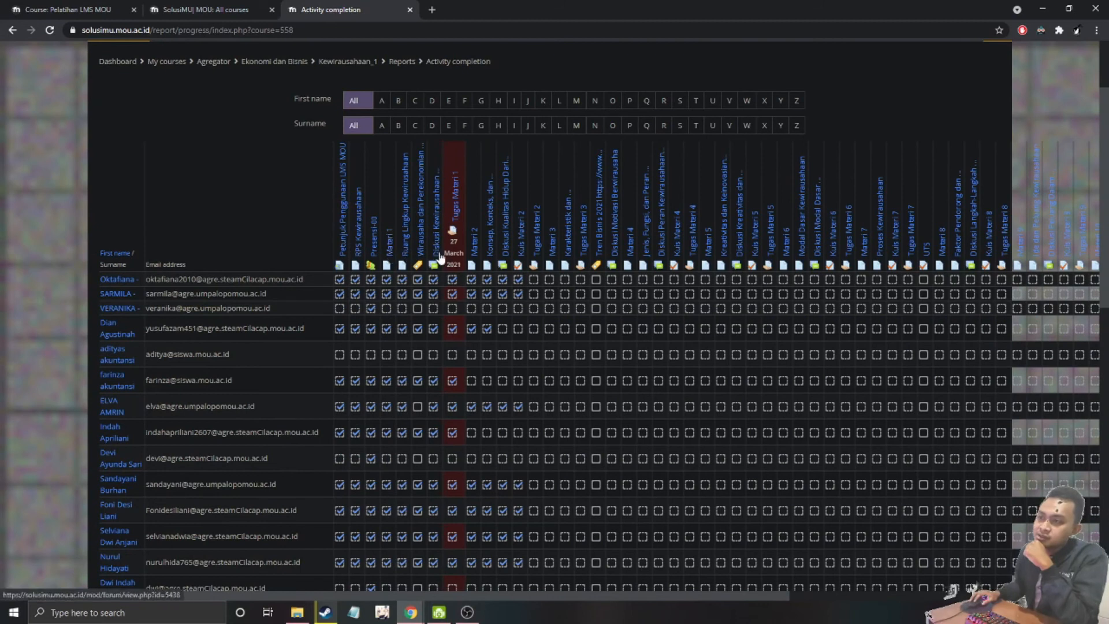
# Open the Tugas Materi 1 assignment from the completion report and look over all its submissions
pyautogui.click(458, 213)
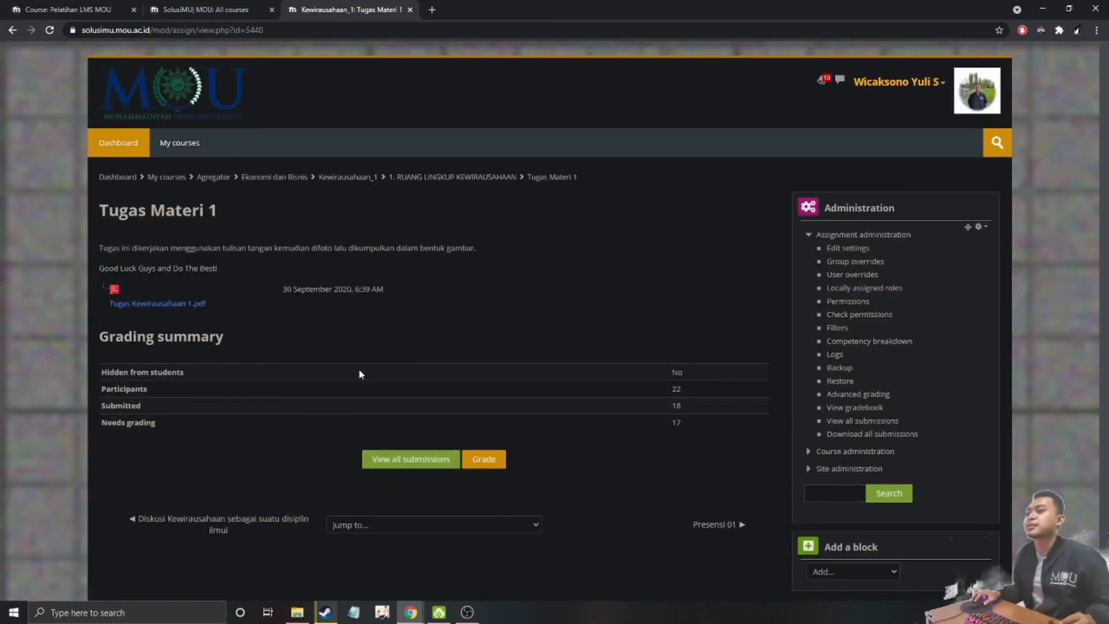
pyautogui.click(403, 464)
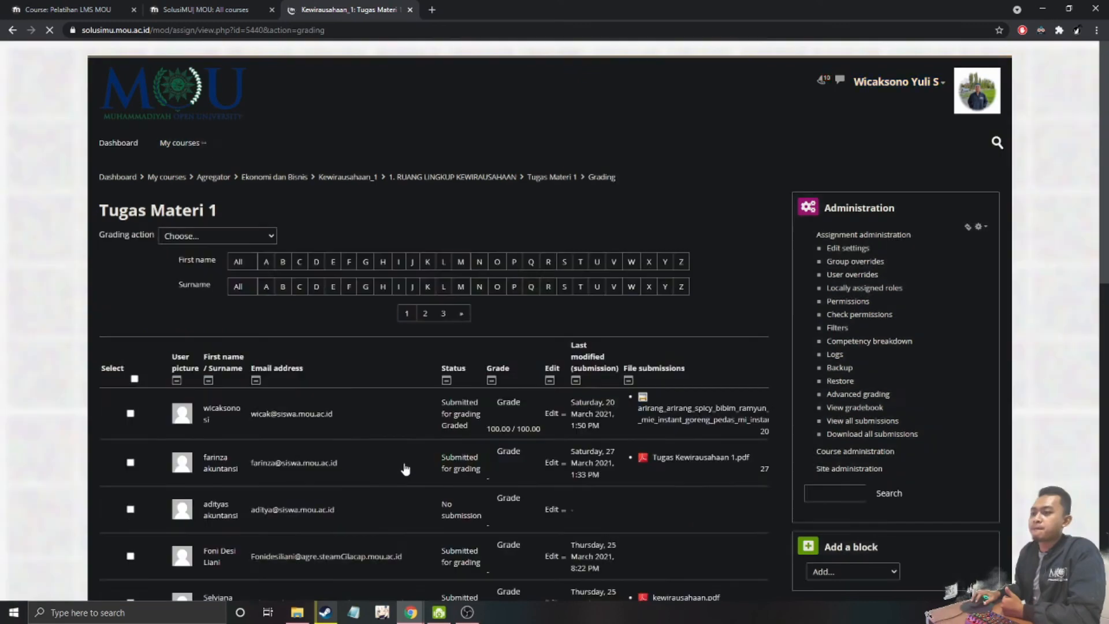
pyautogui.scroll(-2, 367, 324)
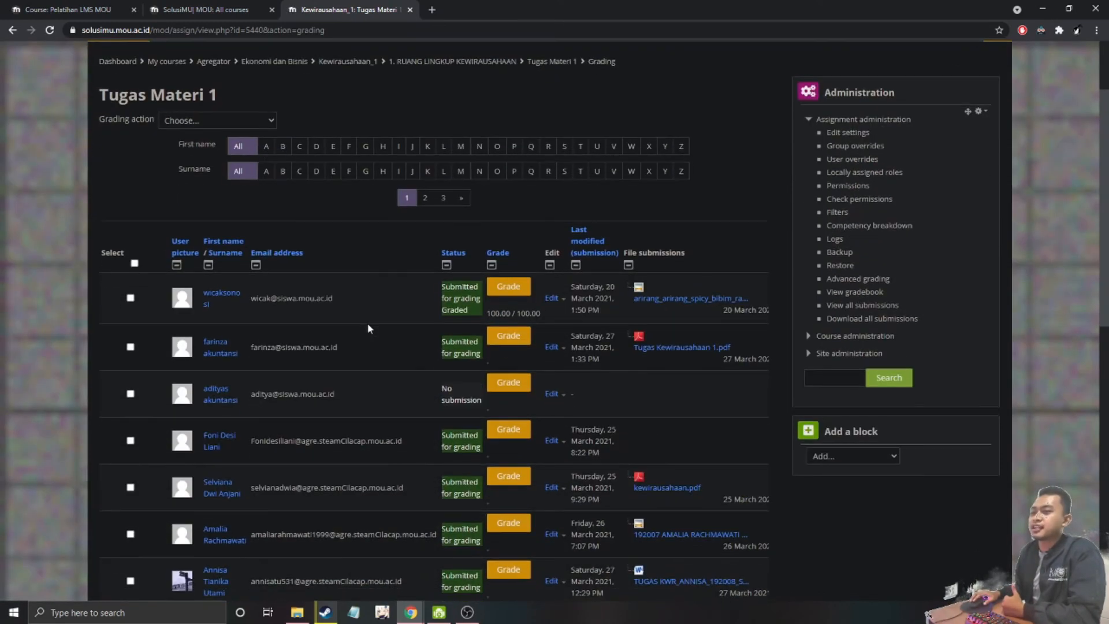
pyautogui.scroll(2, 361, 318)
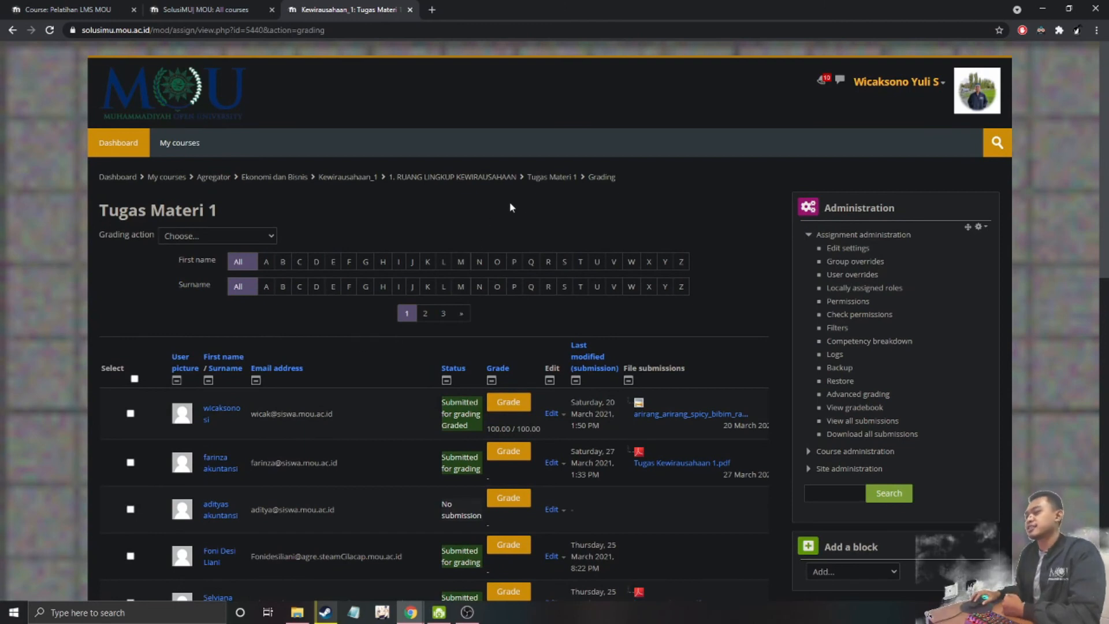
# Return to section 1. RUANG LINGKUP KEWIRAUSAHAAN on the course page and open all submissions of Tugas Materi 1 from there
pyautogui.click(551, 179)
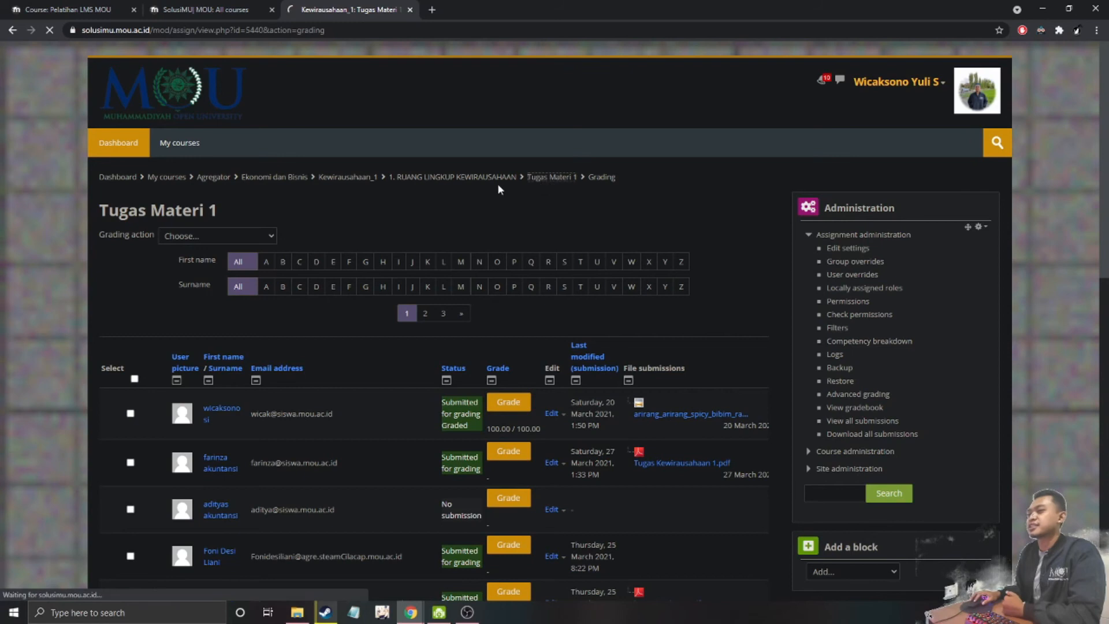
pyautogui.click(429, 179)
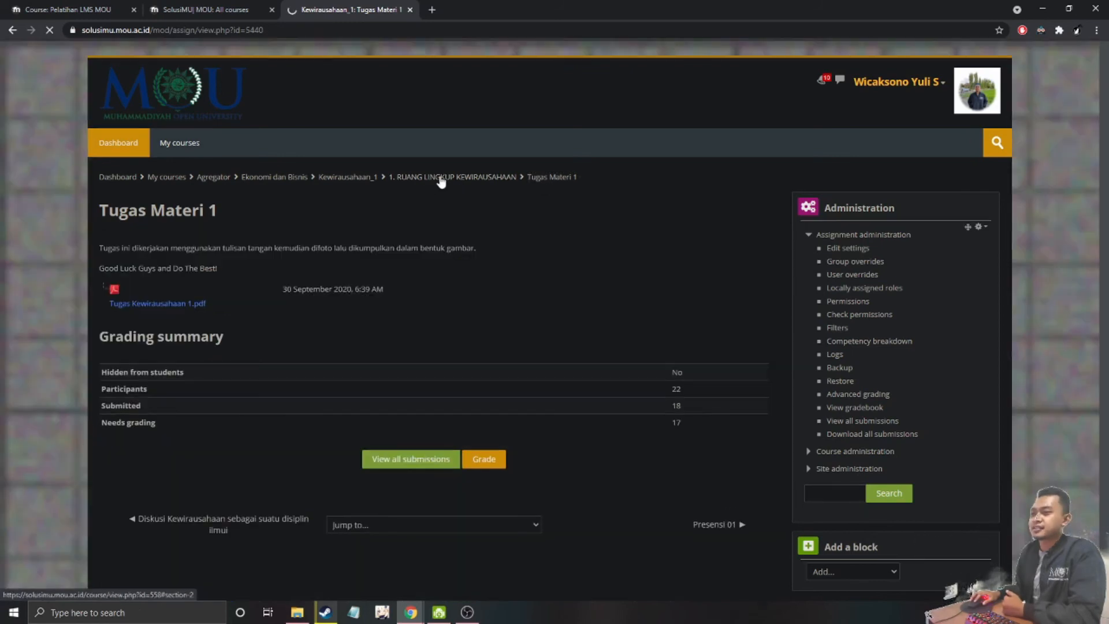
pyautogui.scroll(-5, 278, 373)
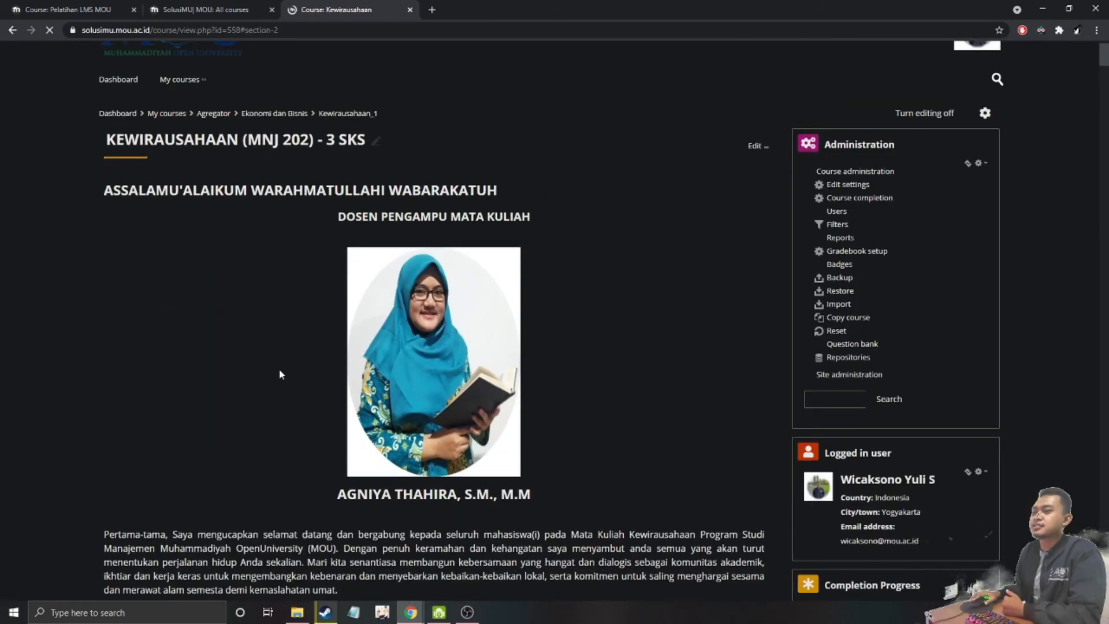
pyautogui.scroll(-5, 277, 377)
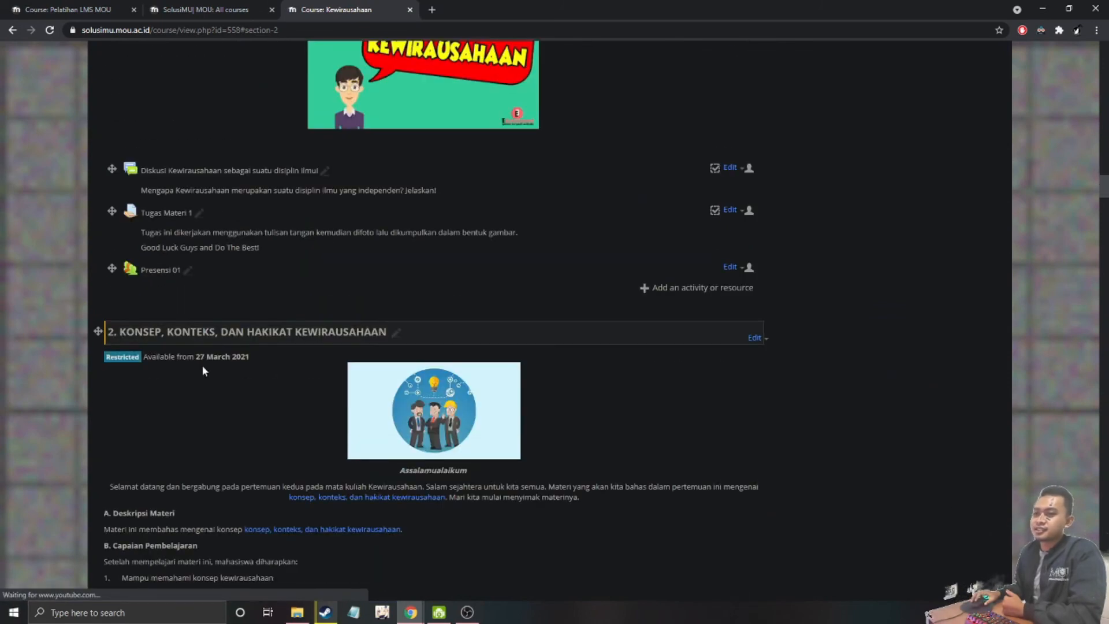
pyautogui.click(152, 214)
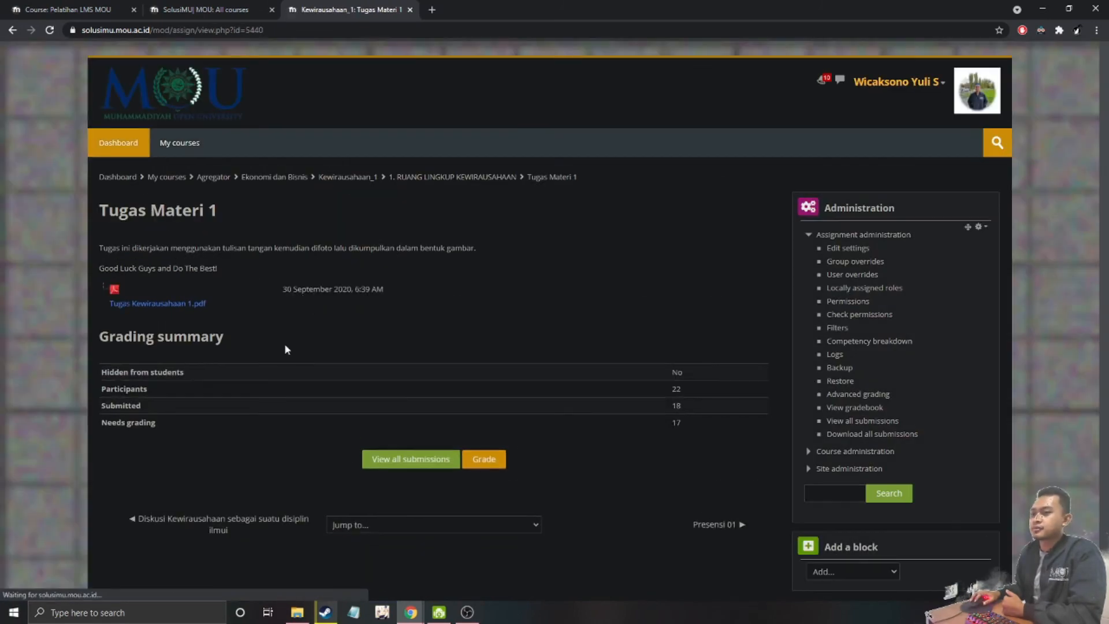
pyautogui.click(409, 460)
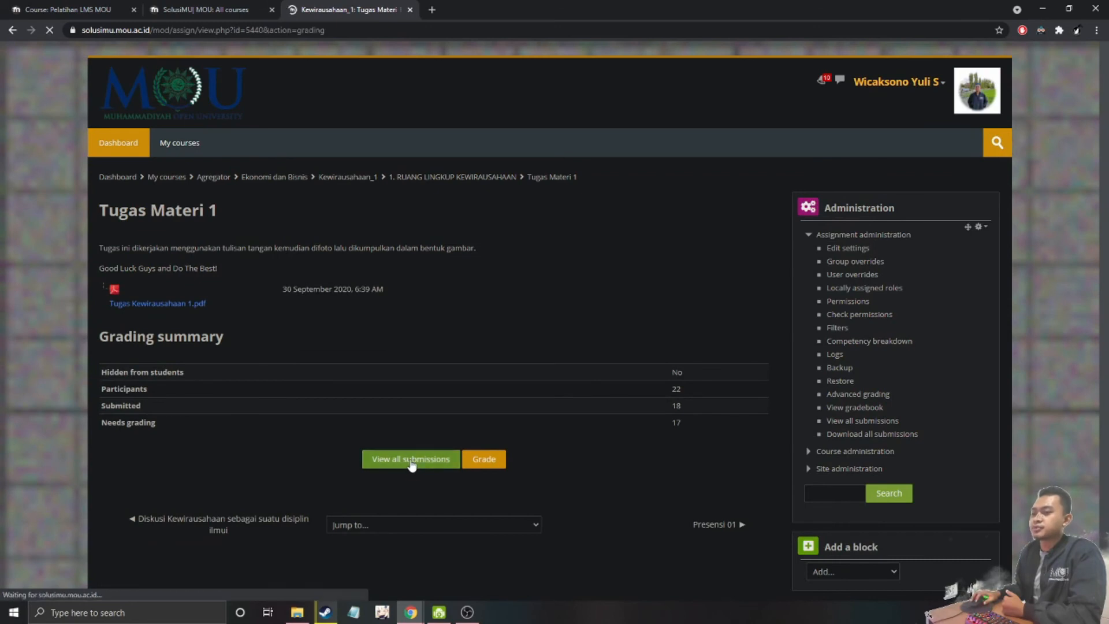
pyautogui.scroll(-1, 403, 422)
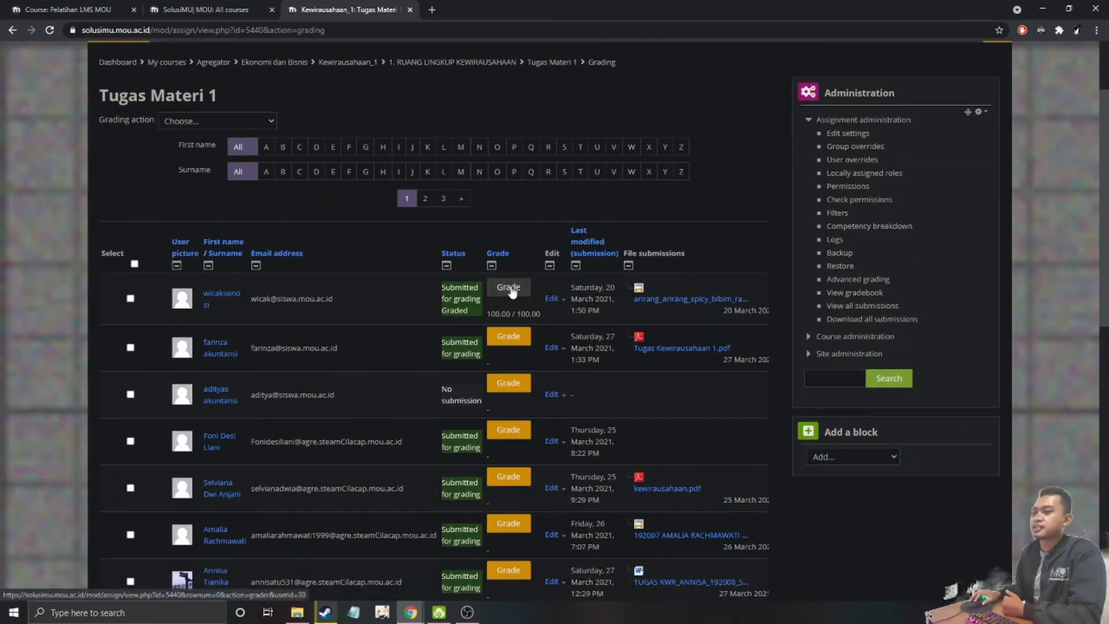
# Open the first listed student's submission for grading, view the submitted image file, and close the image viewer
pyautogui.click(507, 288)
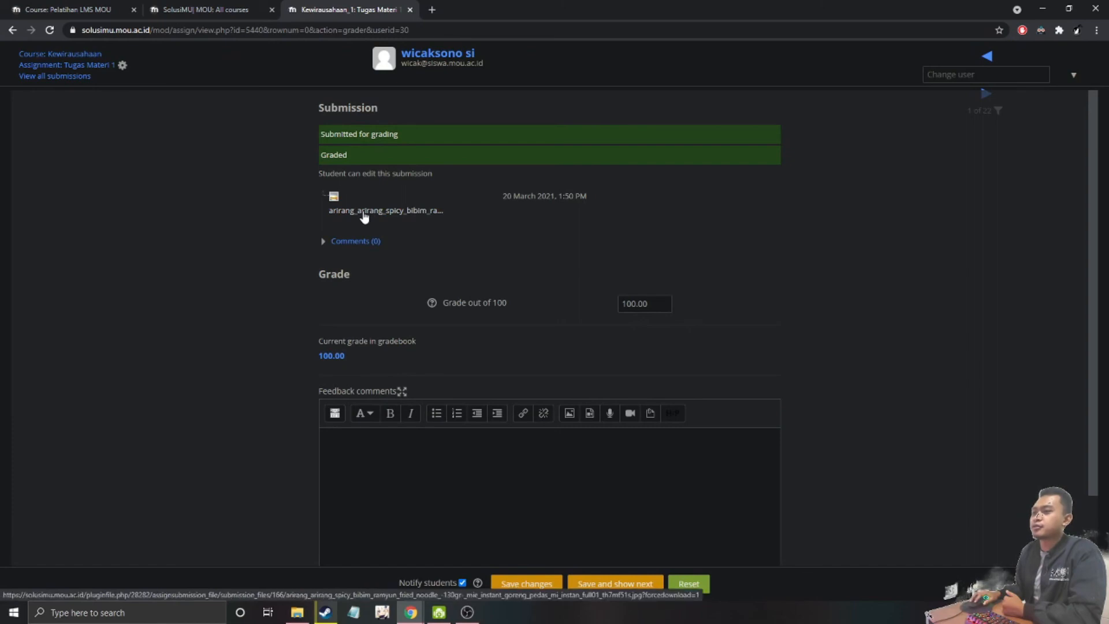
pyautogui.click(364, 213)
pyautogui.click(79, 586)
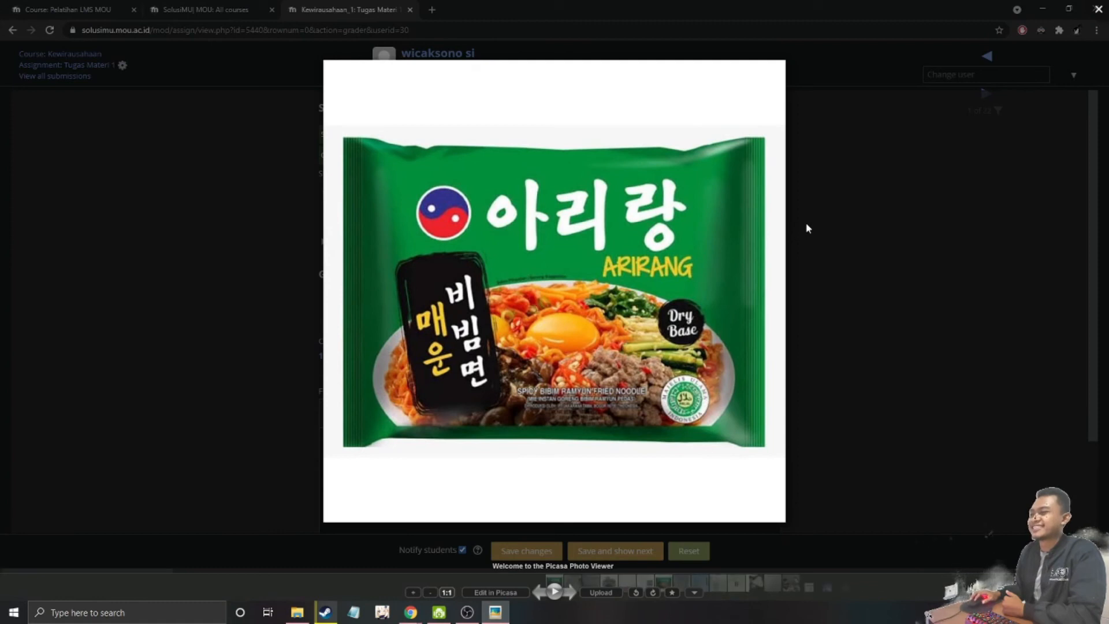
pyautogui.click(983, 162)
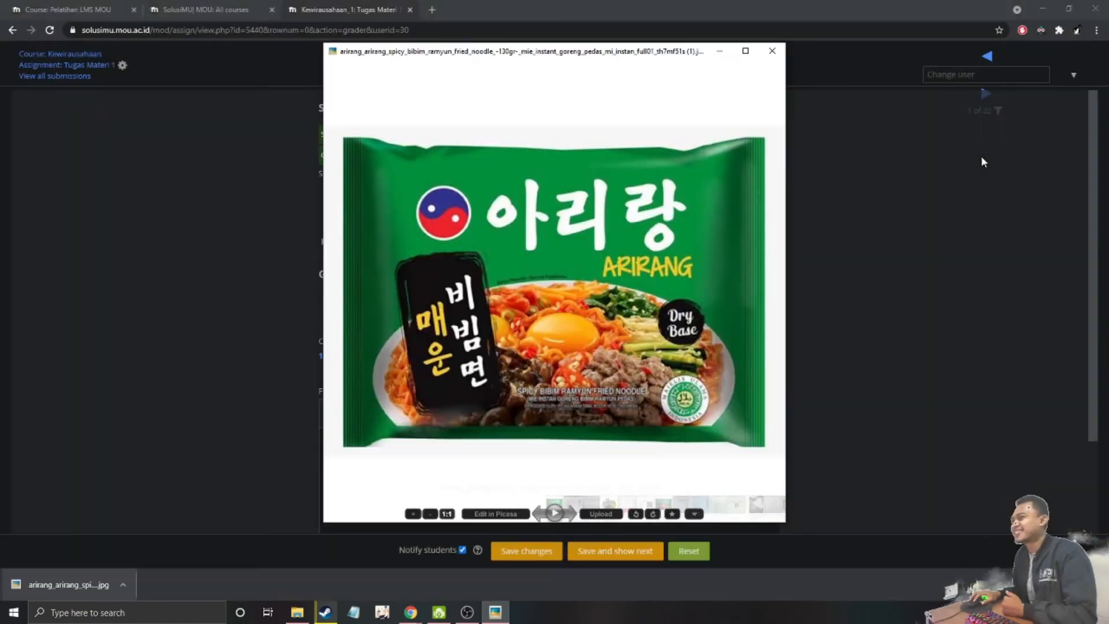
pyautogui.click(774, 50)
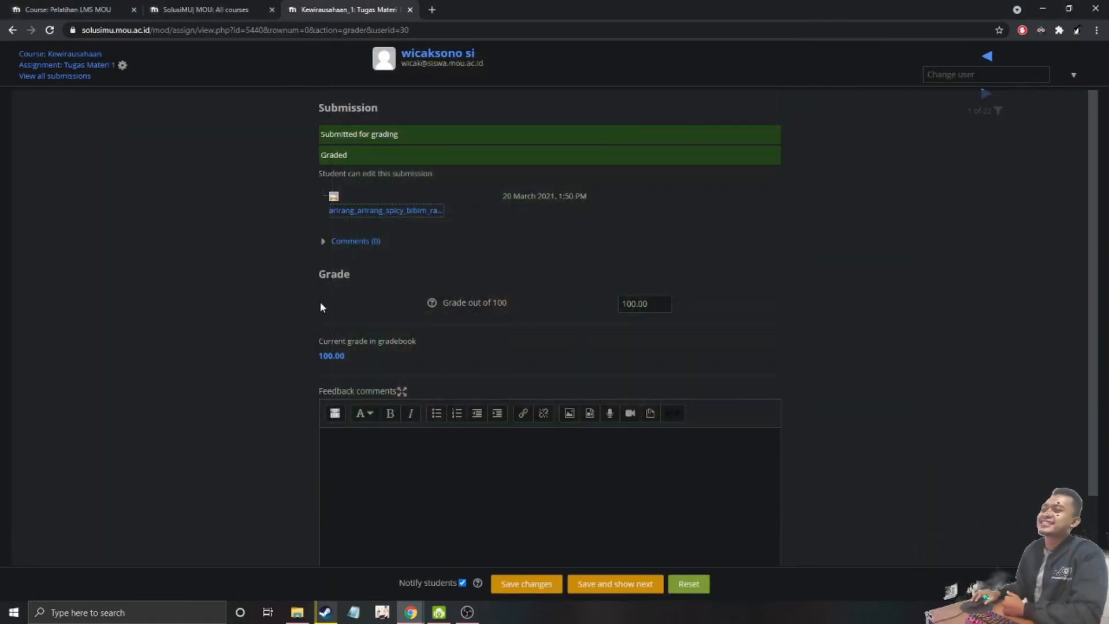
# Set the submission's grade to 90 out of 100, add the feedback comment "Yang serius kalo kuliah", and save the changes
pyautogui.scroll(-1, 235, 336)
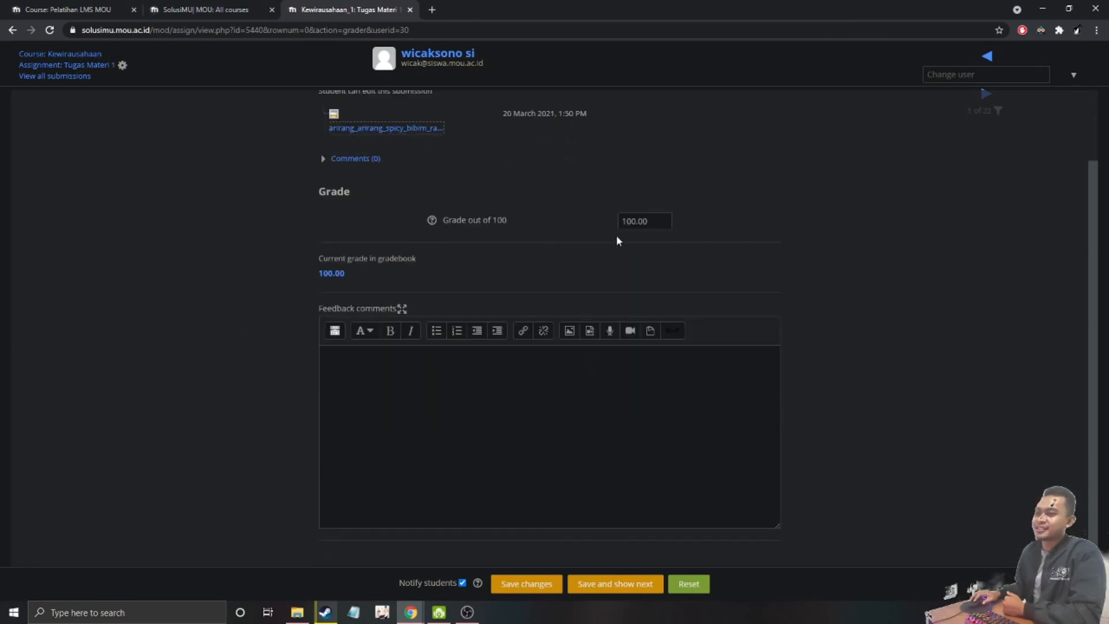
pyautogui.hotkey('ctrl', 'a')
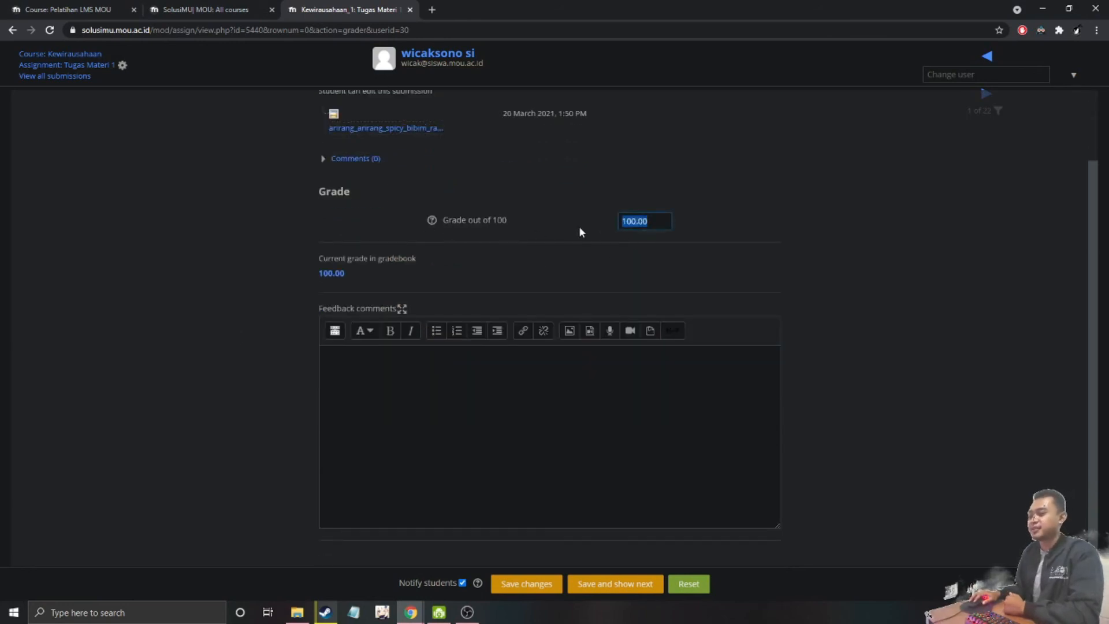
pyautogui.write('90')
pyautogui.press('Tab')
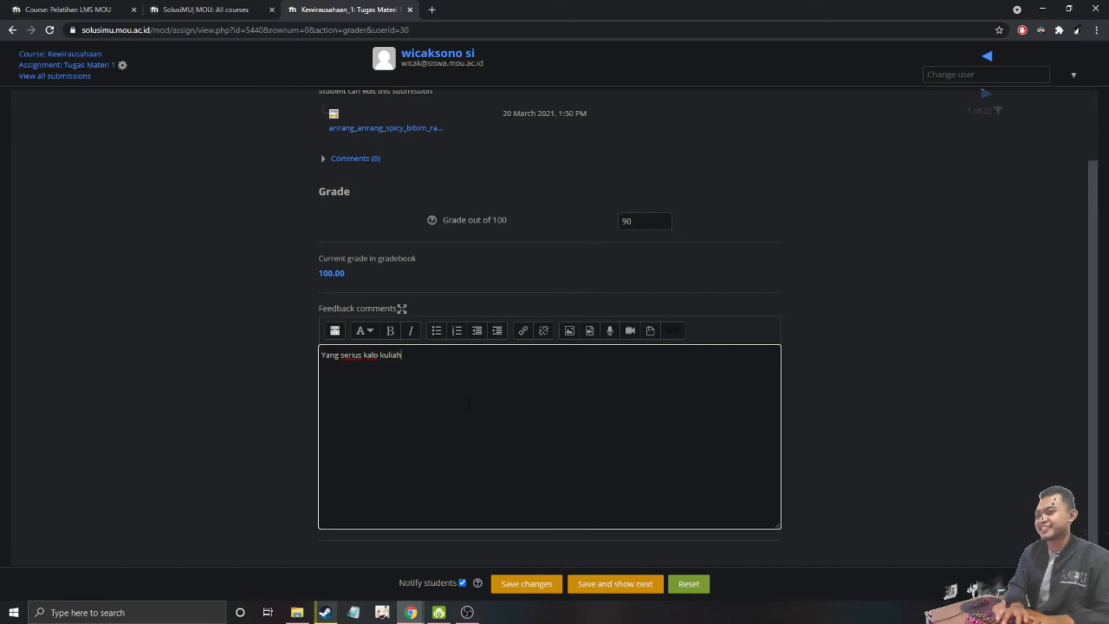
pyautogui.click(521, 587)
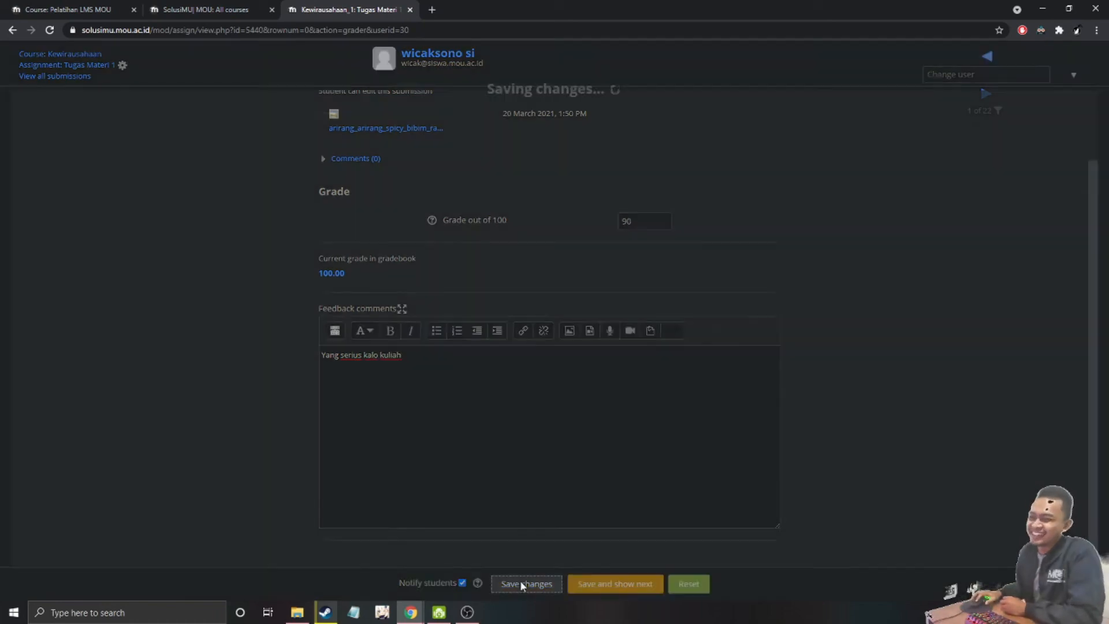
pyautogui.click(704, 138)
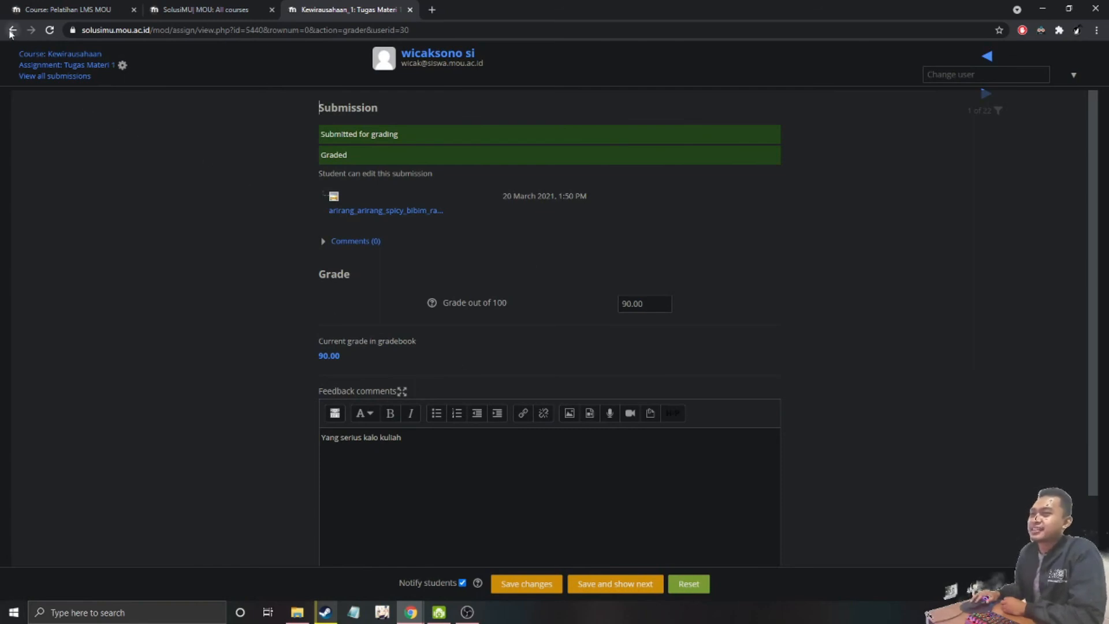
# Go back to the Tugas Materi 1 submissions list, reload it, and check the first student's grade
pyautogui.click(10, 32)
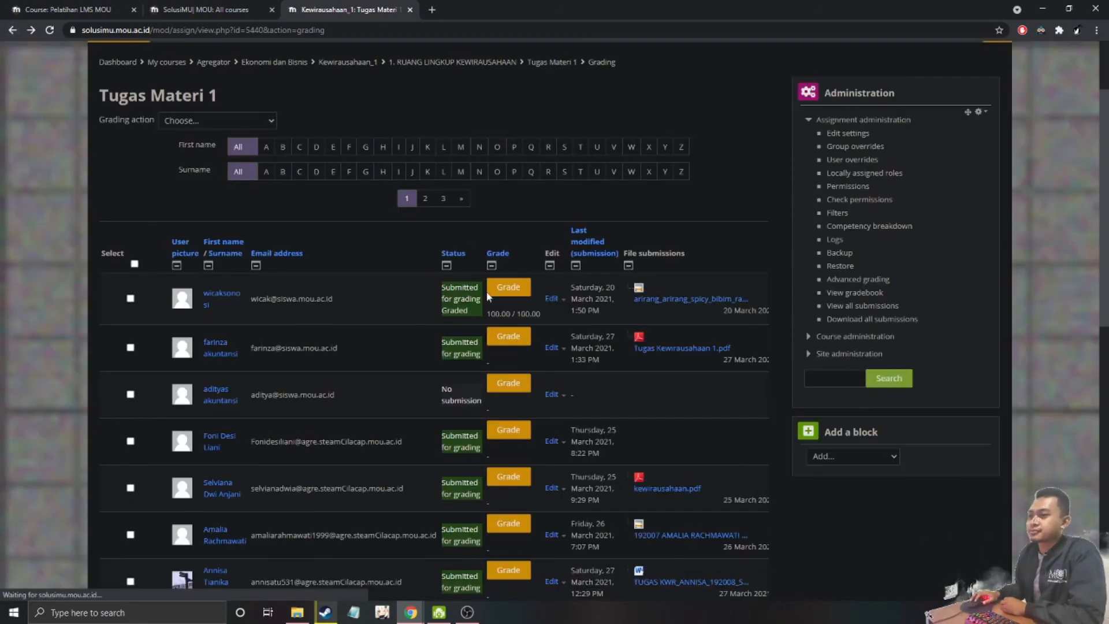
pyautogui.click(49, 32)
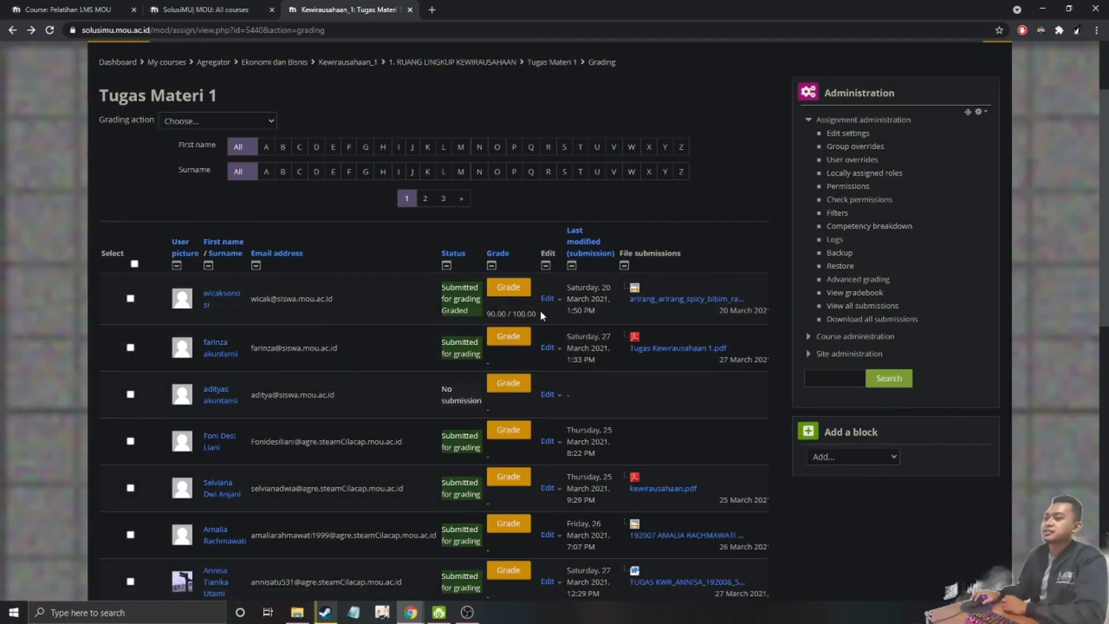
pyautogui.moveTo(539, 313); pyautogui.dragTo(516, 314)
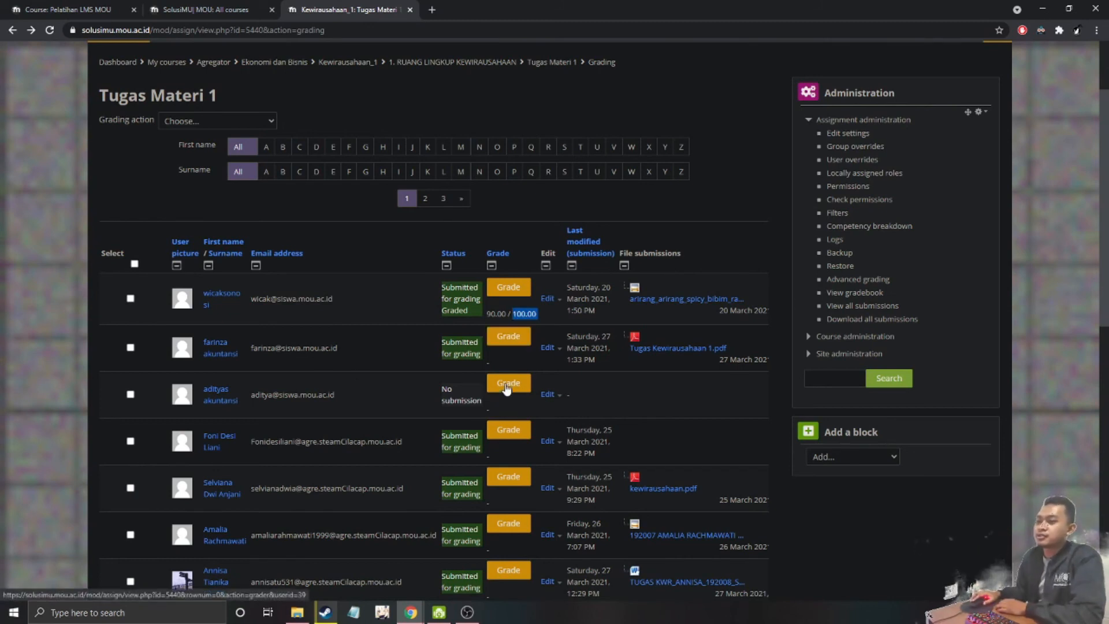
# Look over the other submissions and their grading status, and return to section 1. RUANG LINGKUP KEWIRAUSAHAAN of the course
pyautogui.scroll(-3, 509, 474)
pyautogui.scroll(-2, 513, 539)
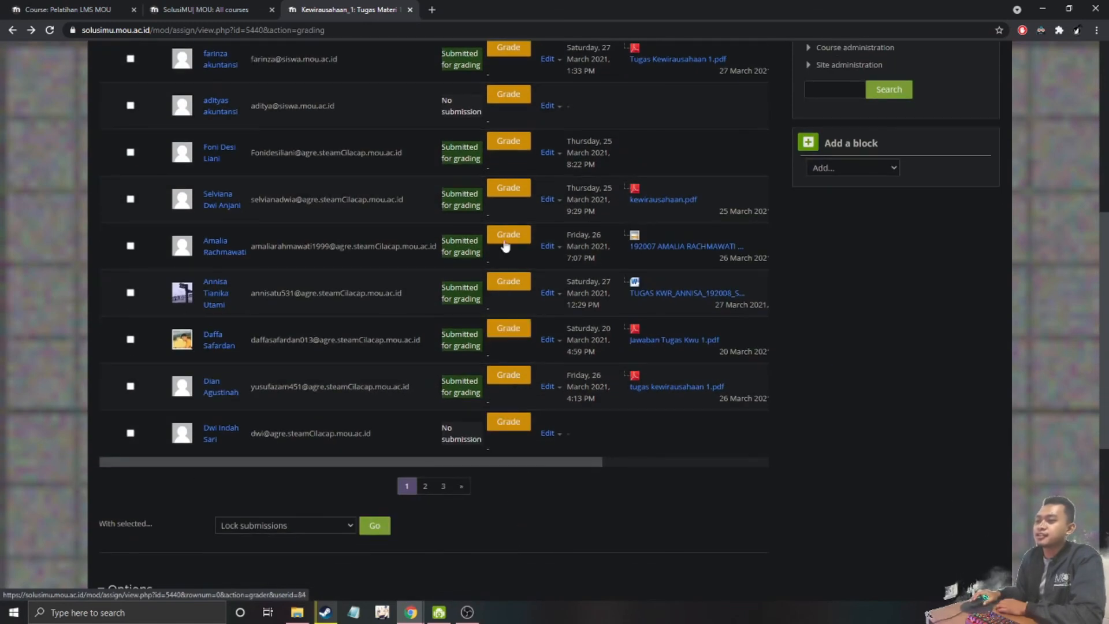
pyautogui.scroll(1, 516, 271)
pyautogui.scroll(6, 515, 270)
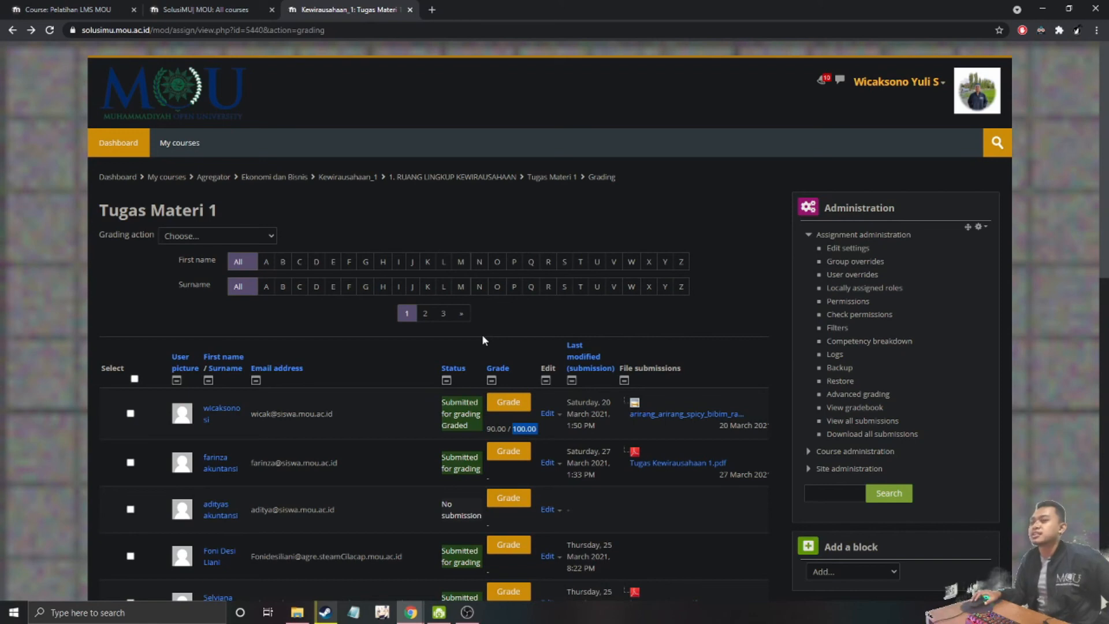
pyautogui.click(354, 184)
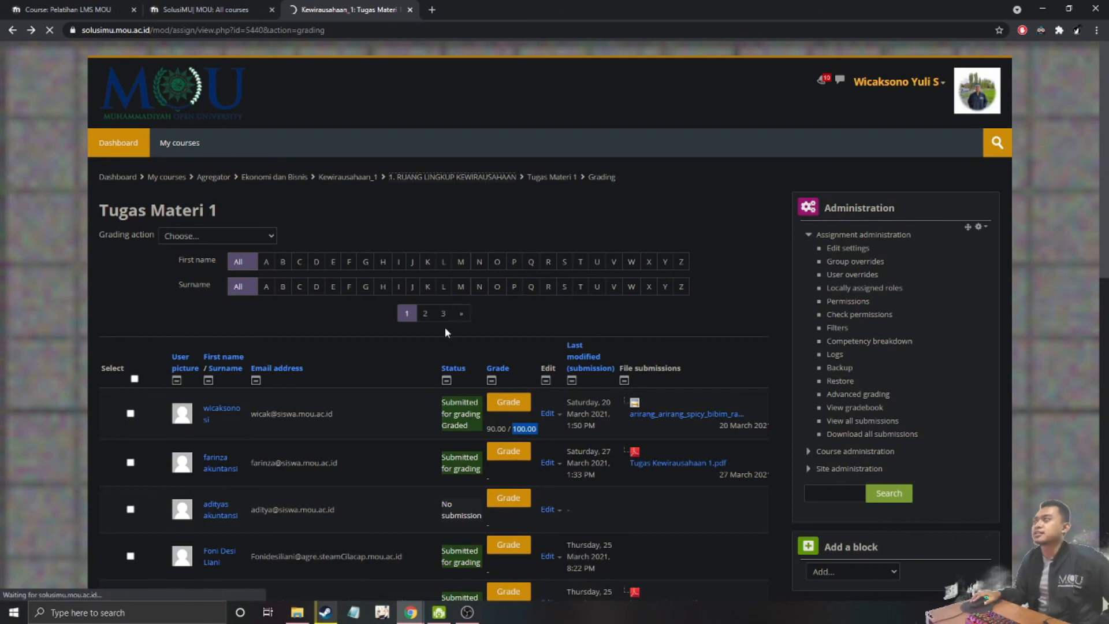
# Return to the Kewirausahaan course page and open the Kuis Materi 2 quiz in the second topic
pyautogui.click(445, 179)
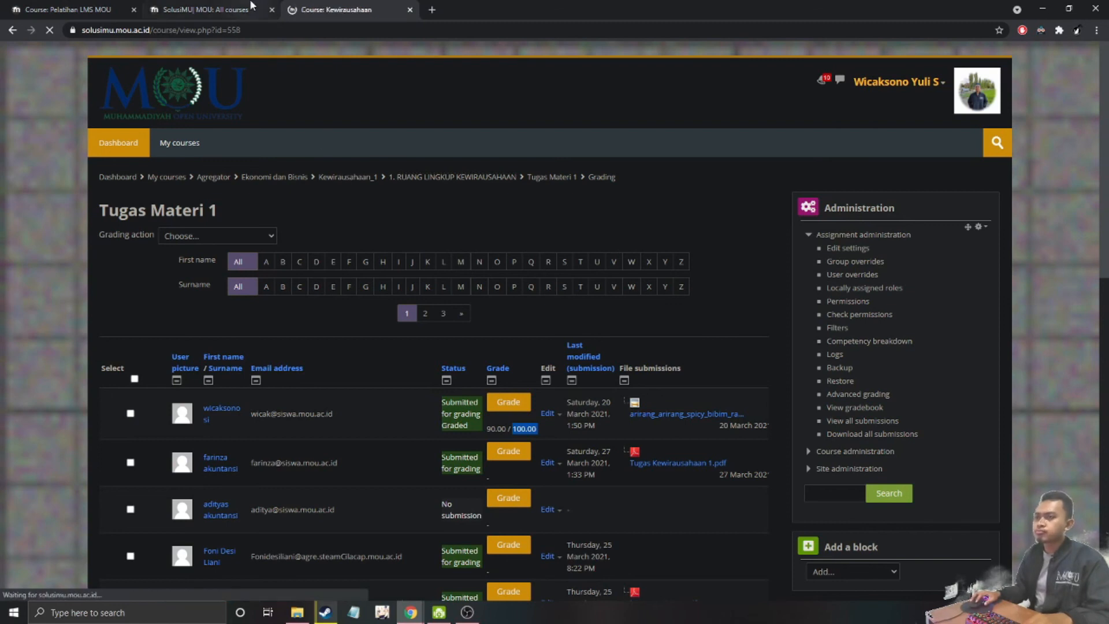
pyautogui.scroll(-15, 321, 303)
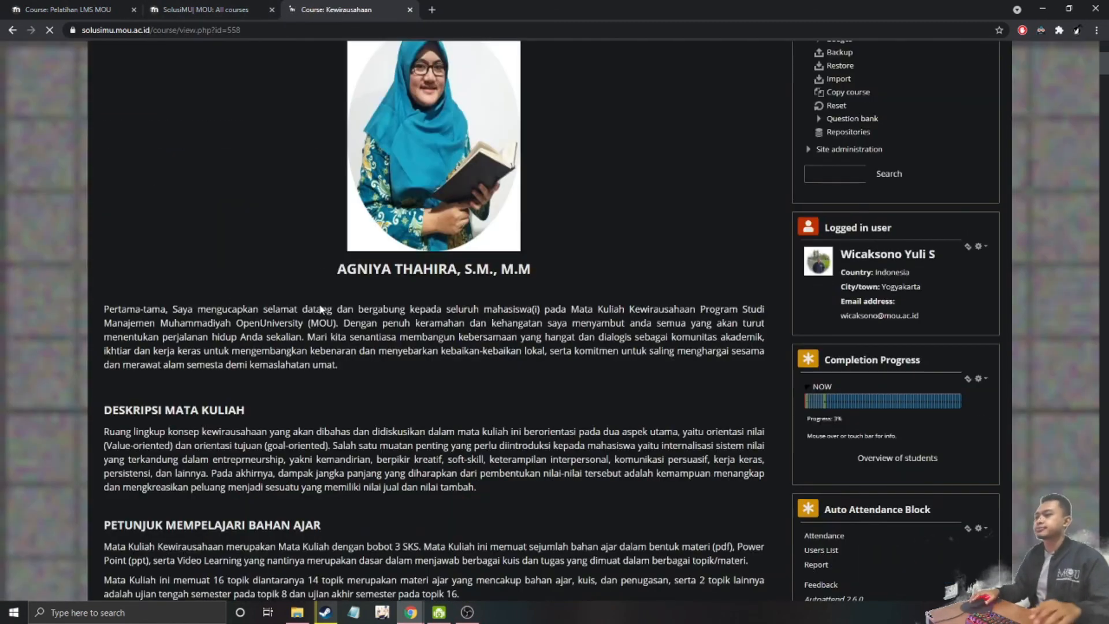
pyautogui.scroll(-20, 272, 327)
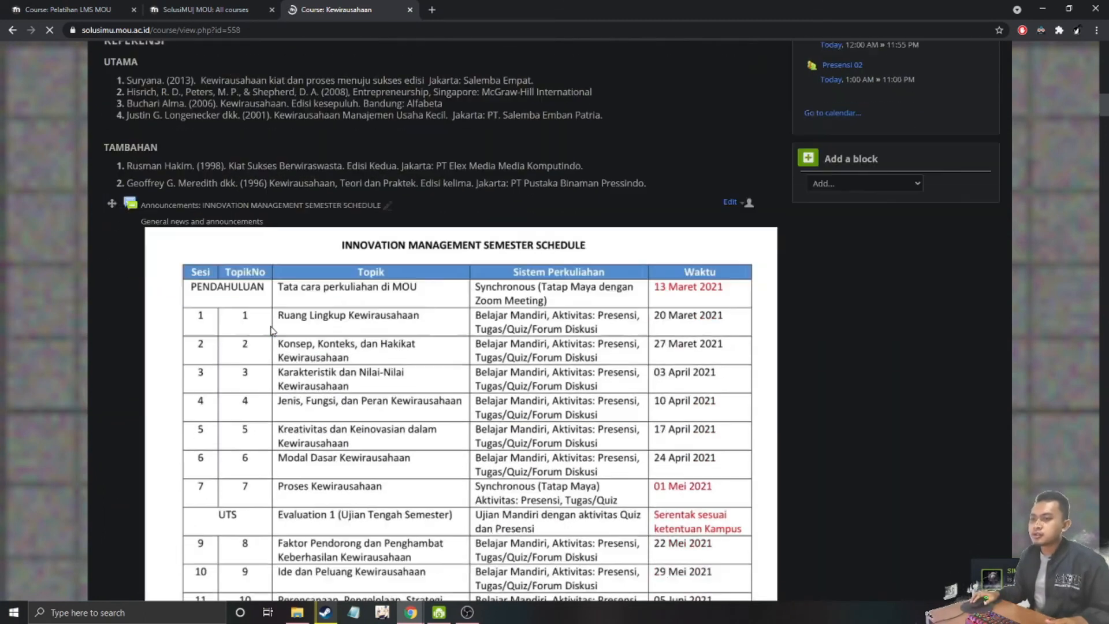
pyautogui.scroll(-2, 158, 315)
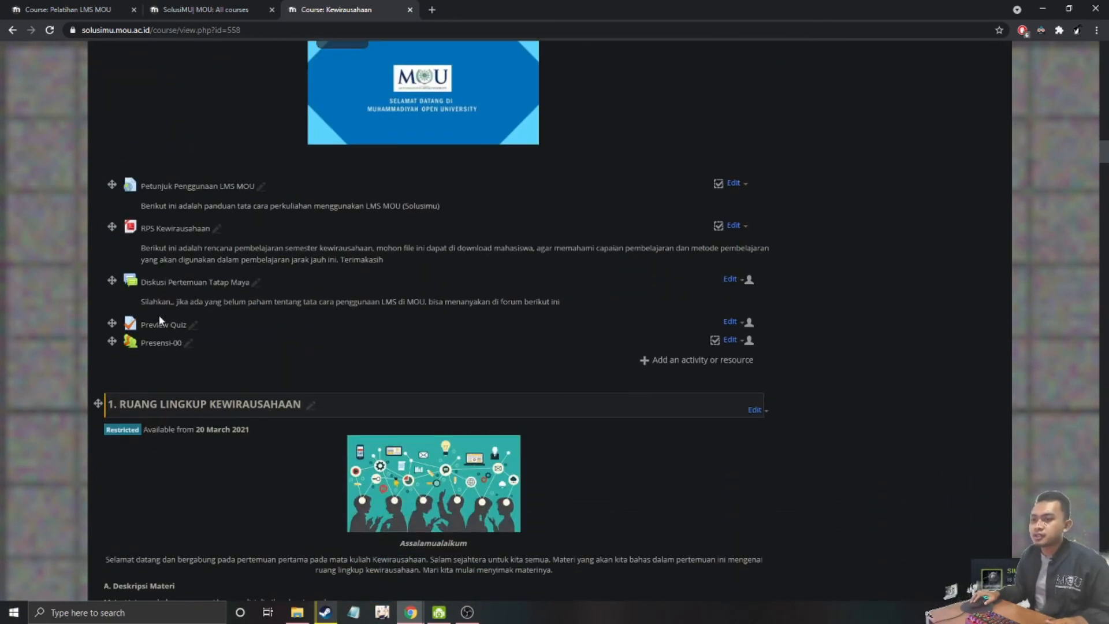
pyautogui.scroll(-15, 167, 330)
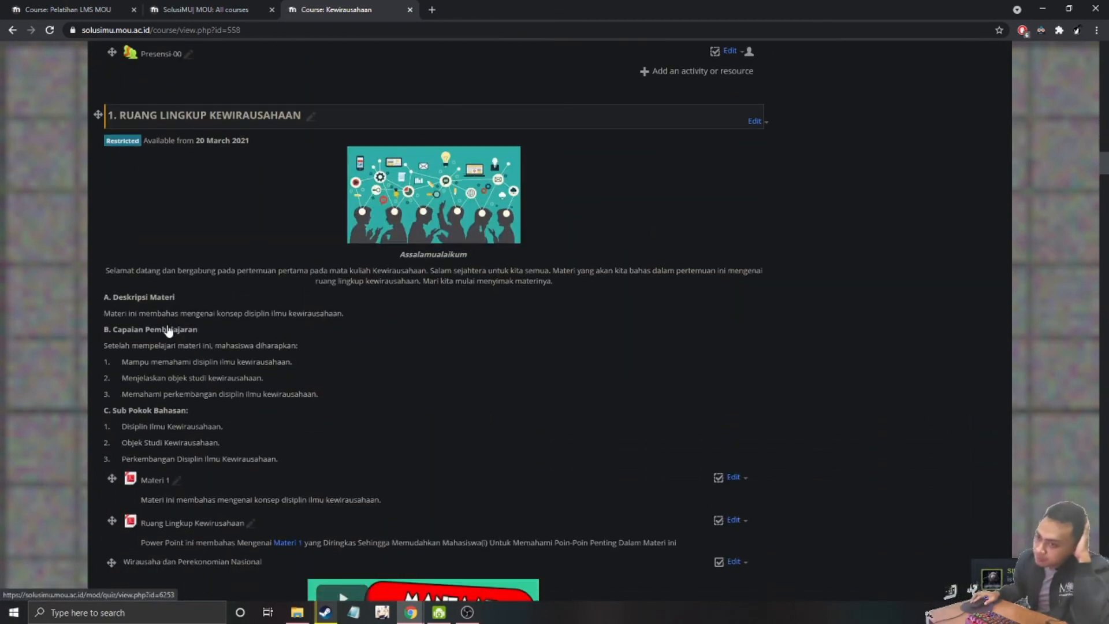
pyautogui.scroll(-6, 166, 334)
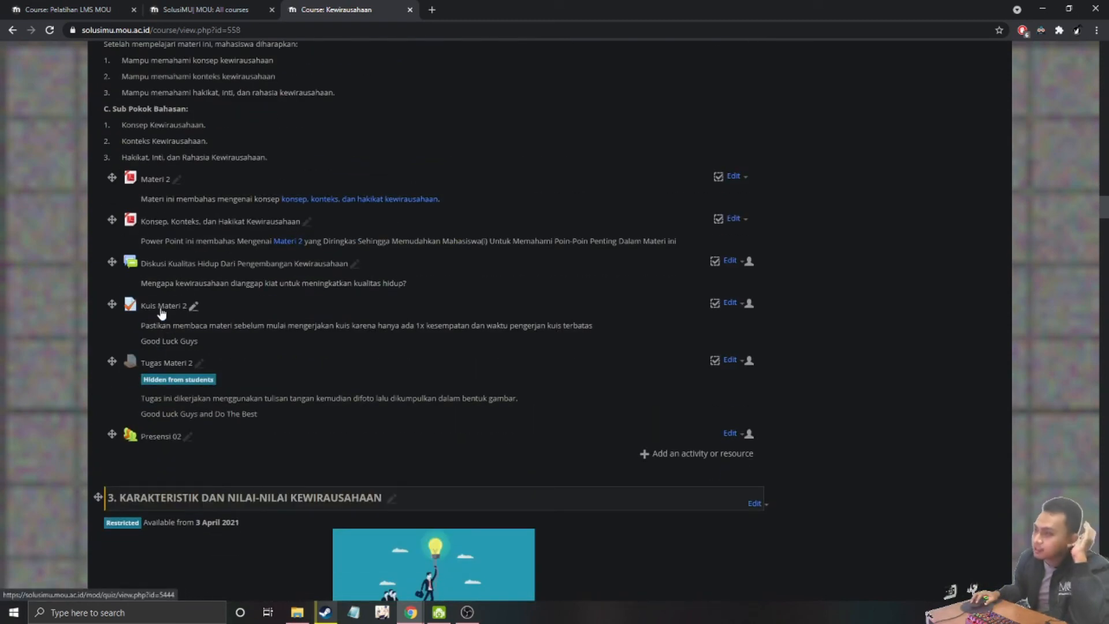
pyautogui.click(160, 310)
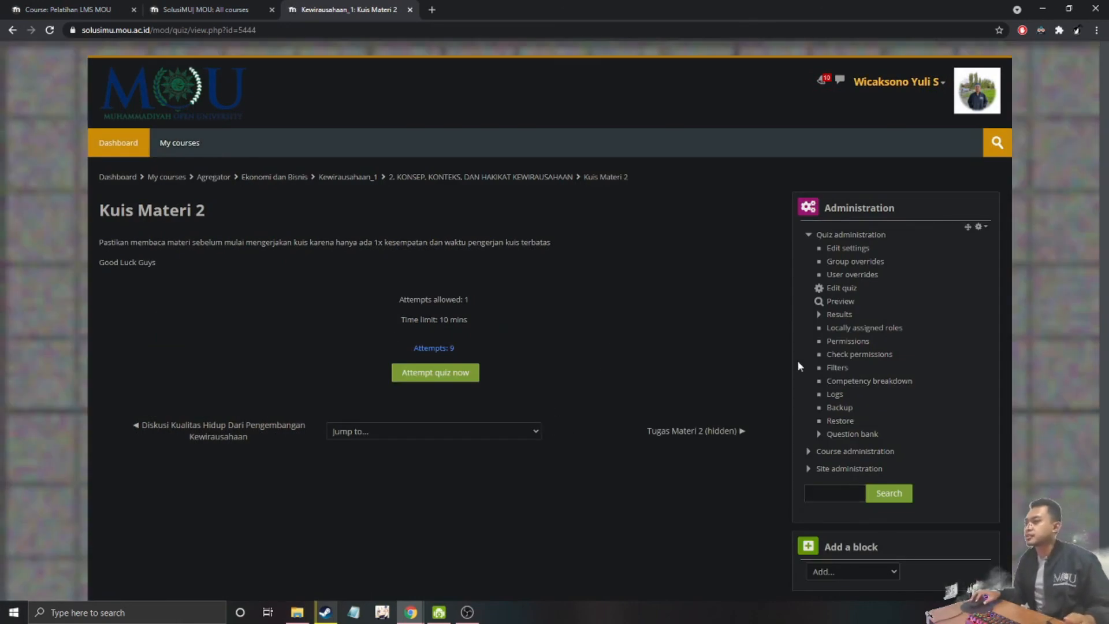
# Open the Grades results report of Kuis Materi 2 and review the students' attempts and the grade range chart
pyautogui.click(820, 317)
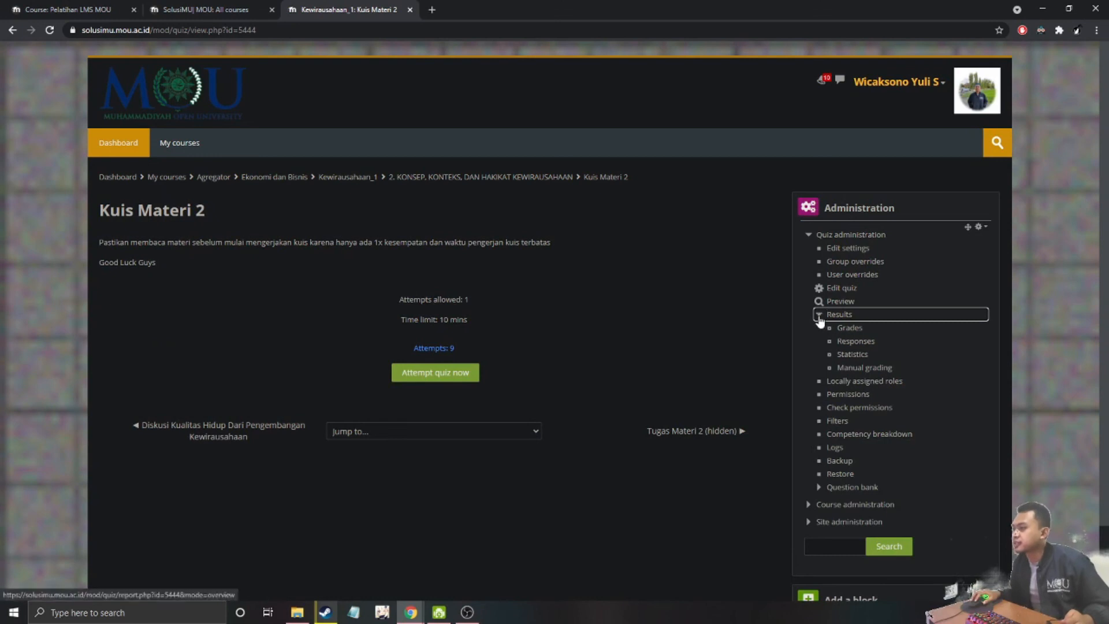
pyautogui.click(847, 328)
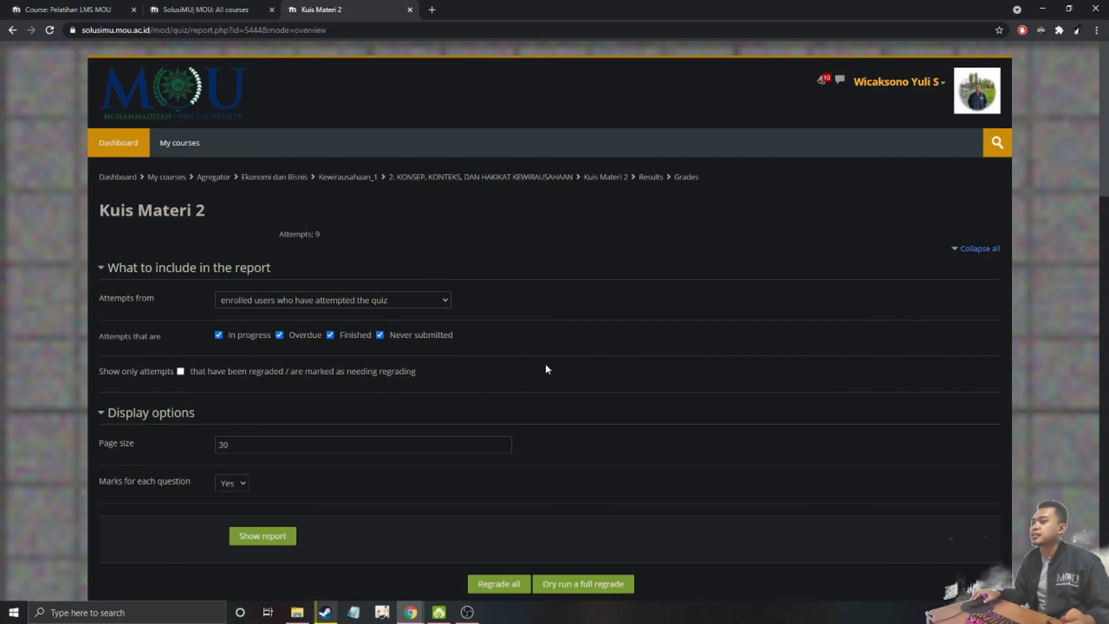
pyautogui.scroll(-10, 610, 382)
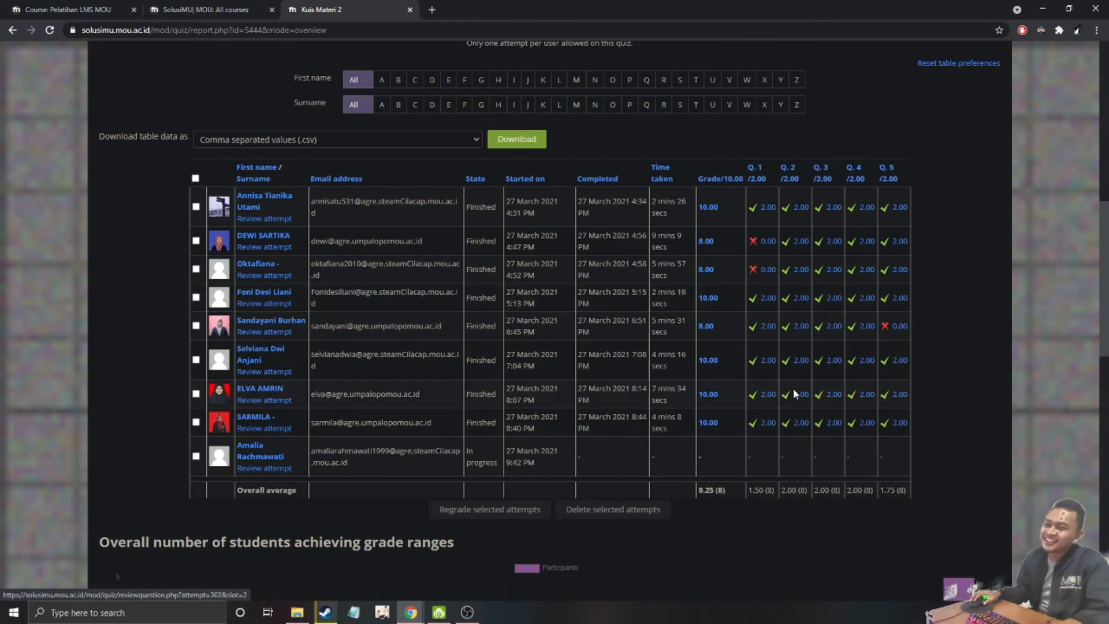
pyautogui.scroll(-4, 792, 508)
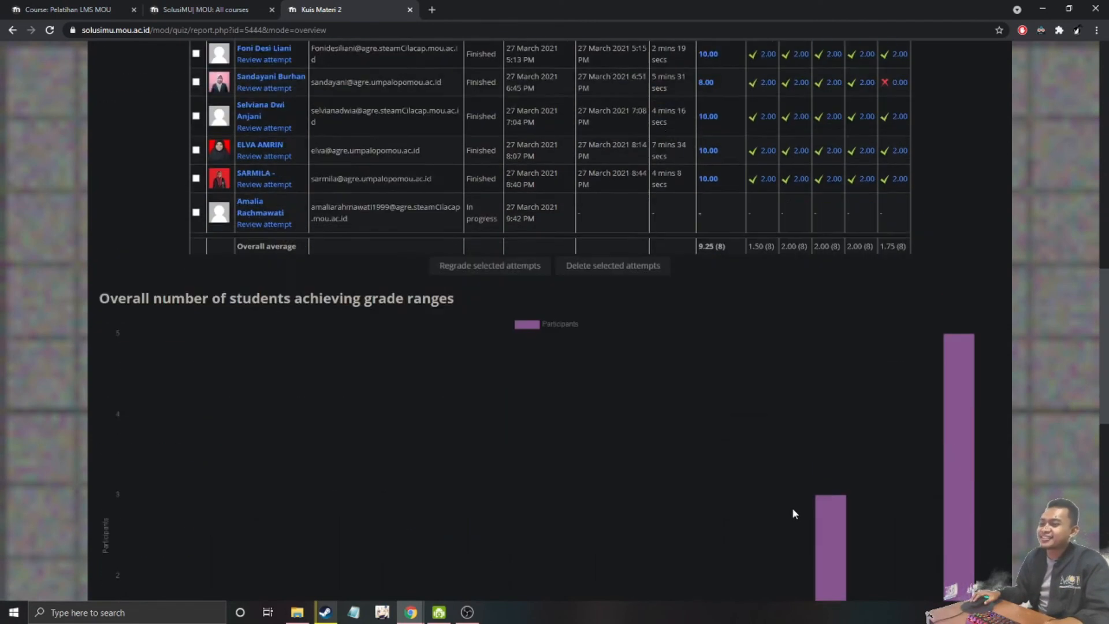
pyautogui.scroll(-6, 791, 507)
pyautogui.scroll(8, 792, 507)
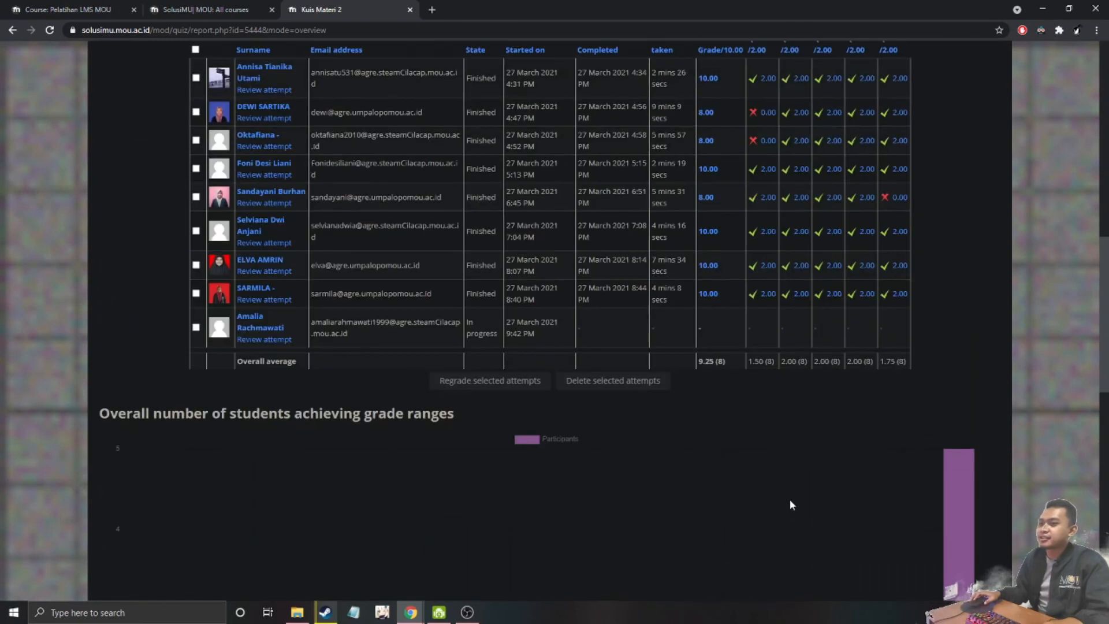
pyautogui.scroll(7, 789, 499)
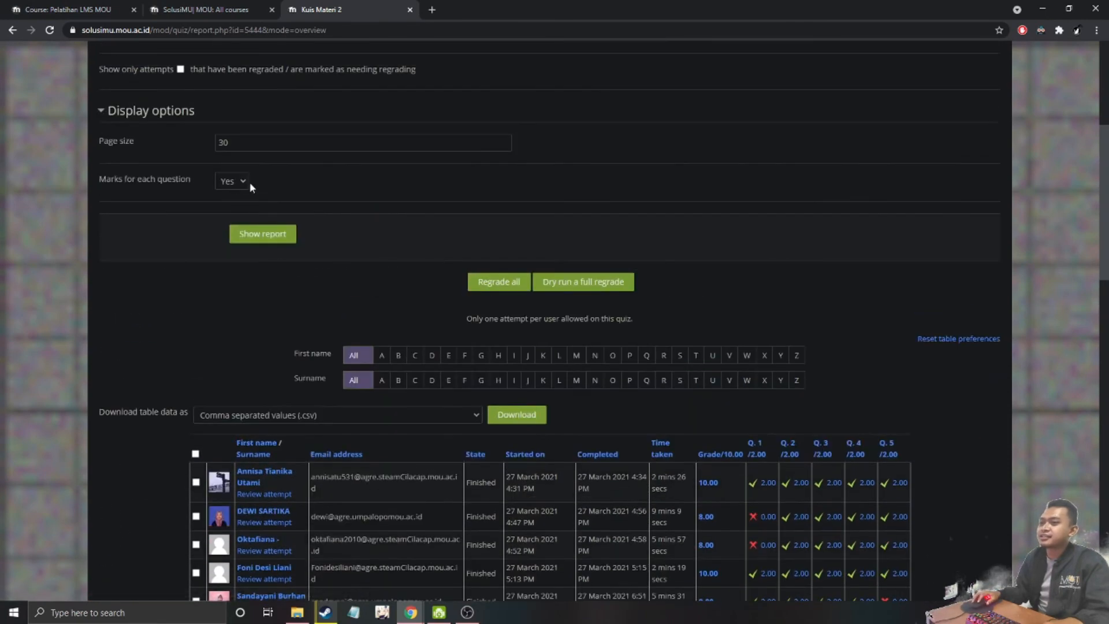
# Download the quiz grades table as Microsoft Excel (.xlsx), view the downloaded file, and close it
pyautogui.click(455, 416)
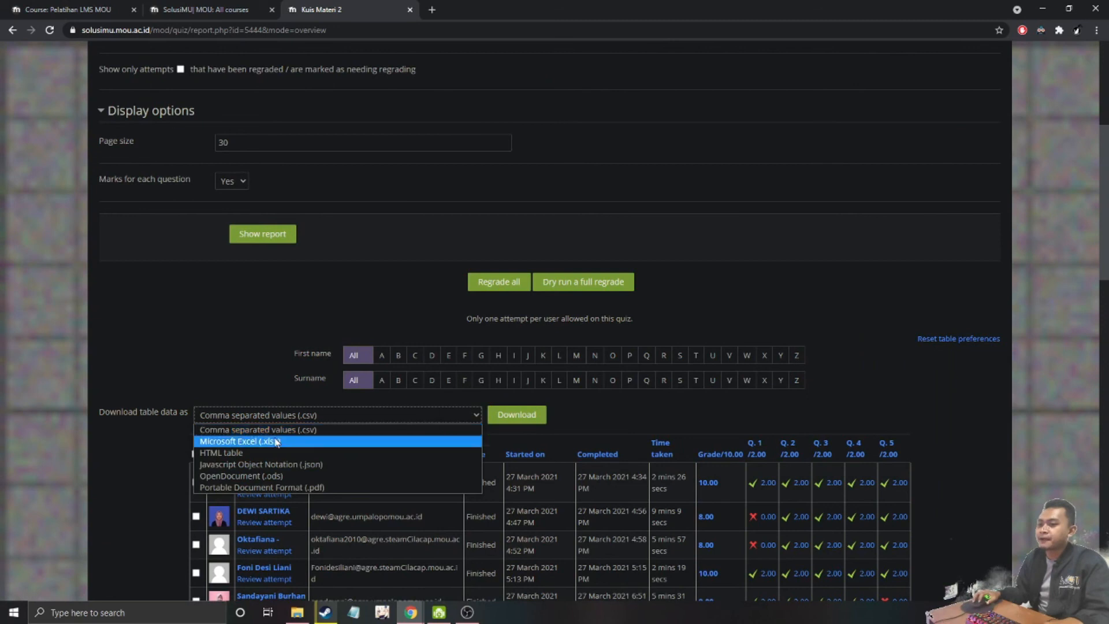
pyautogui.click(245, 441)
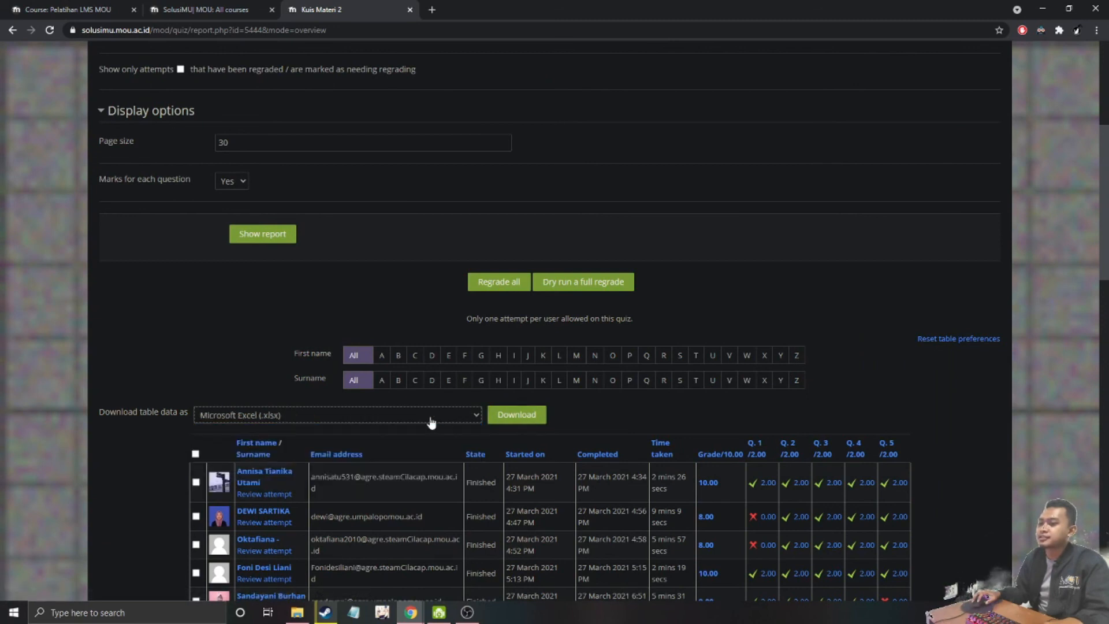
pyautogui.click(532, 420)
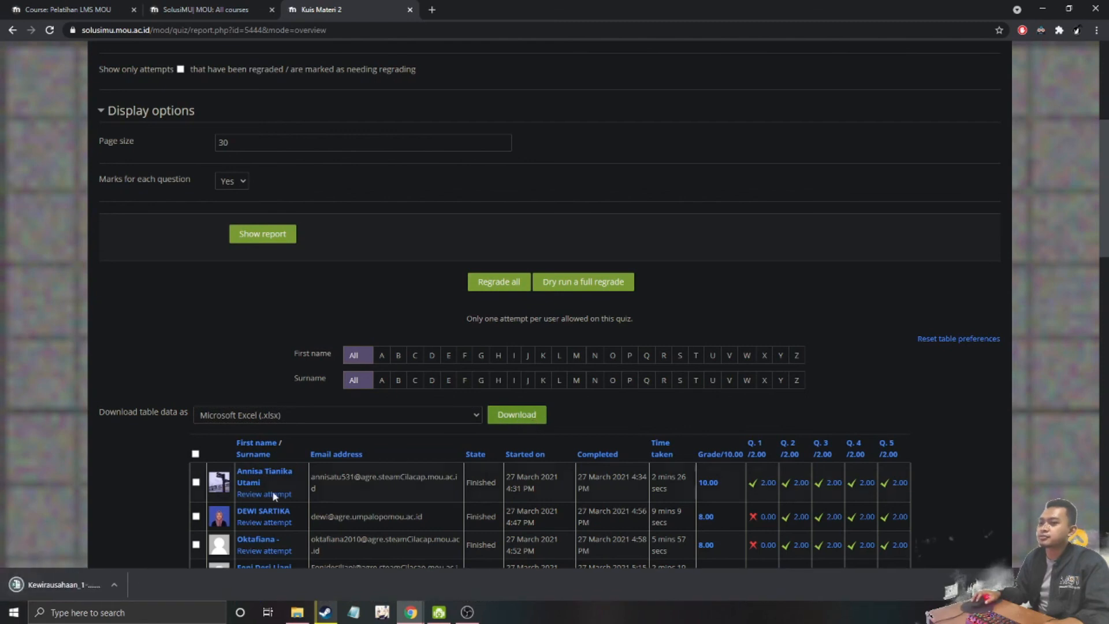
pyautogui.click(33, 587)
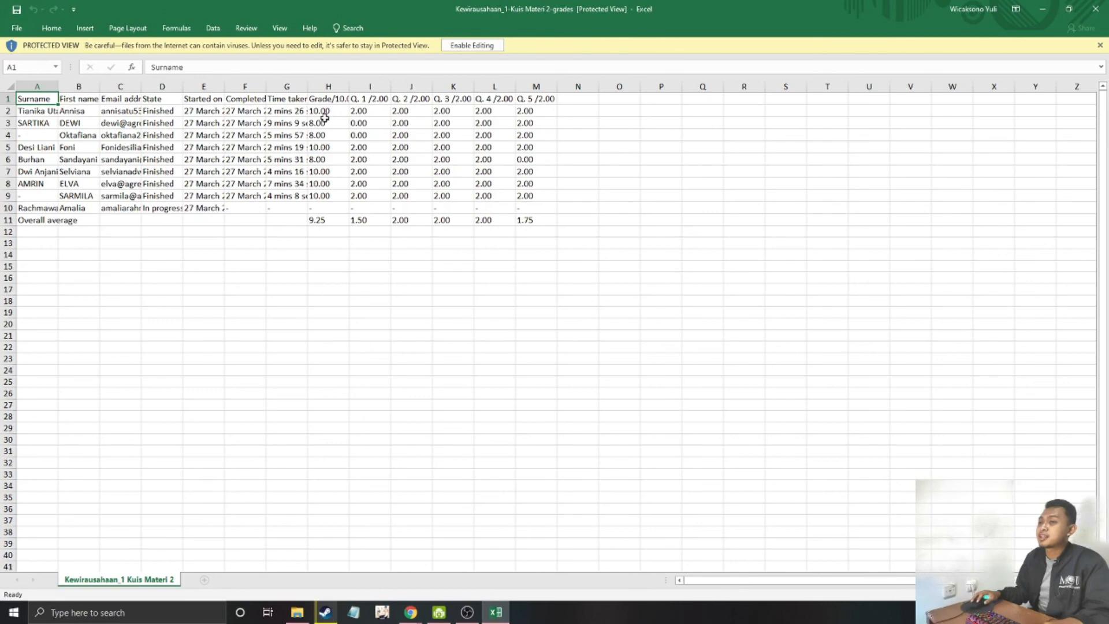
pyautogui.click(1096, 9)
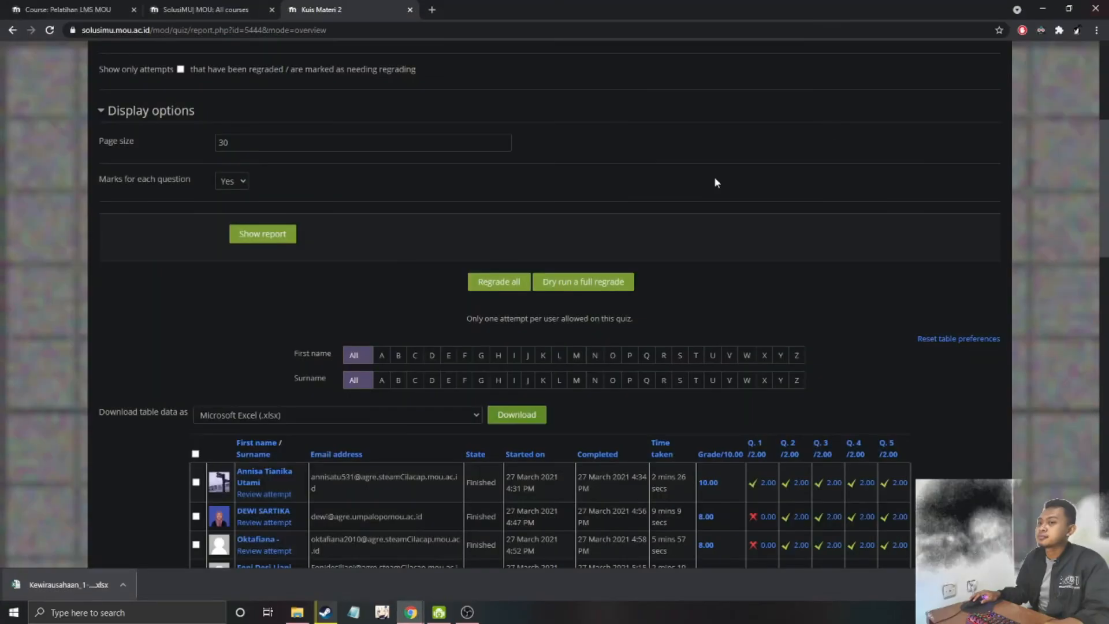
pyautogui.scroll(-4, 771, 427)
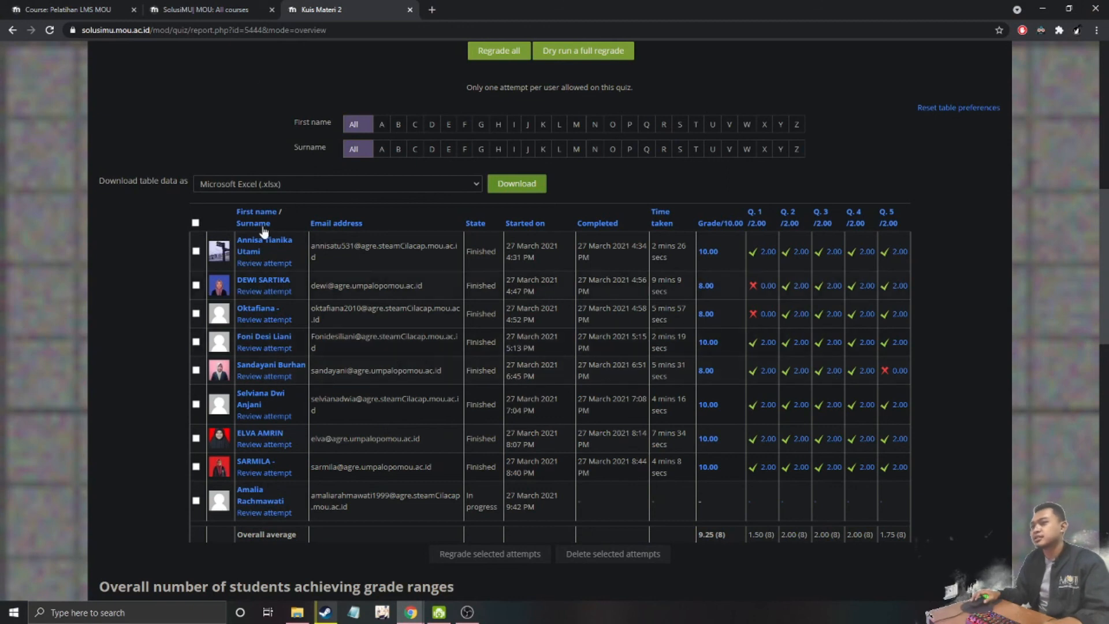
# Go back to the all-courses page, choose the MOU / Sistem Informasi category, and open the Basis Data course
pyautogui.click(205, 10)
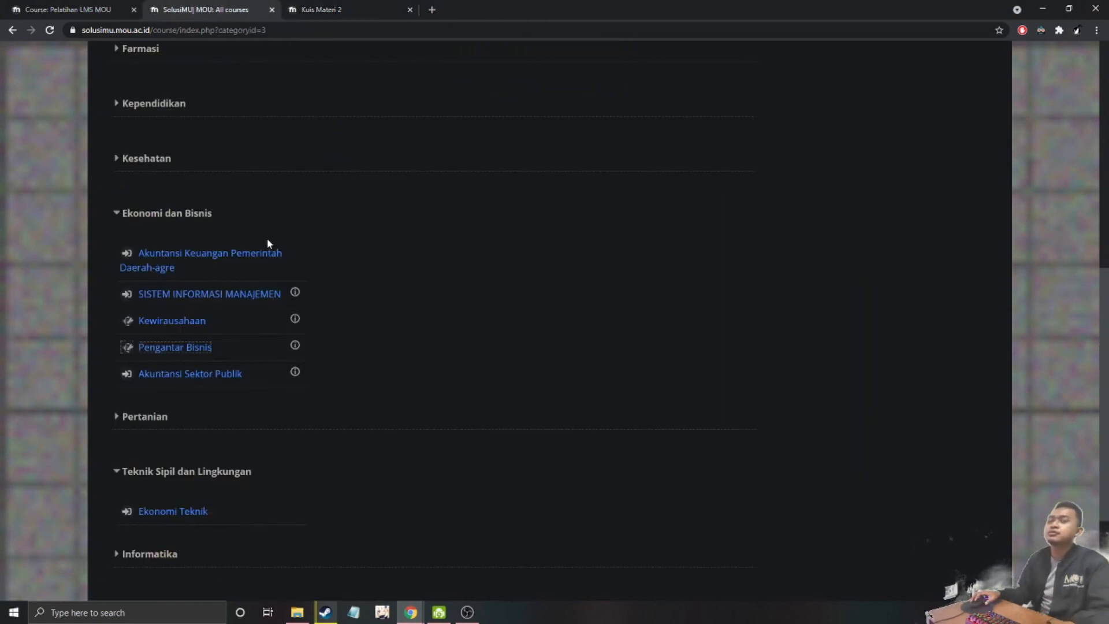
pyautogui.scroll(8, 268, 245)
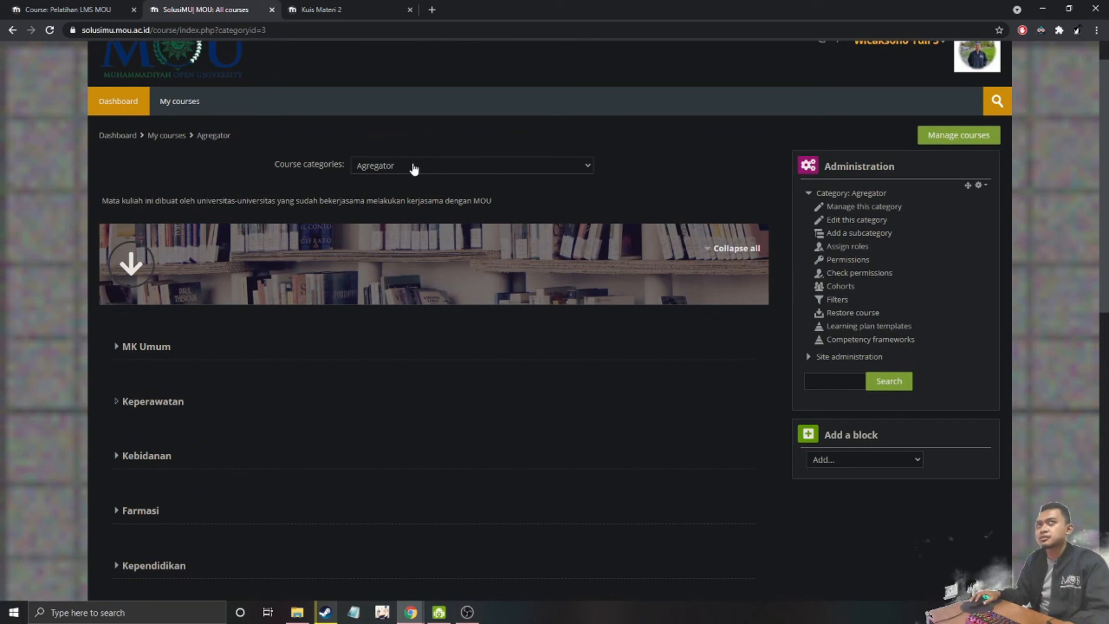
pyautogui.click(413, 167)
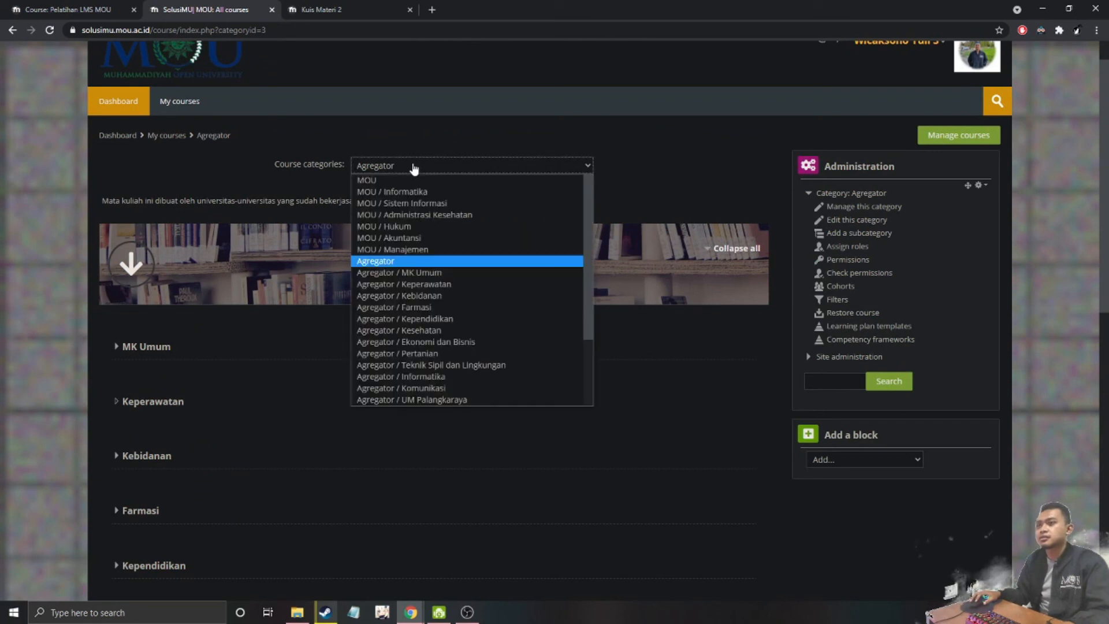
pyautogui.click(409, 203)
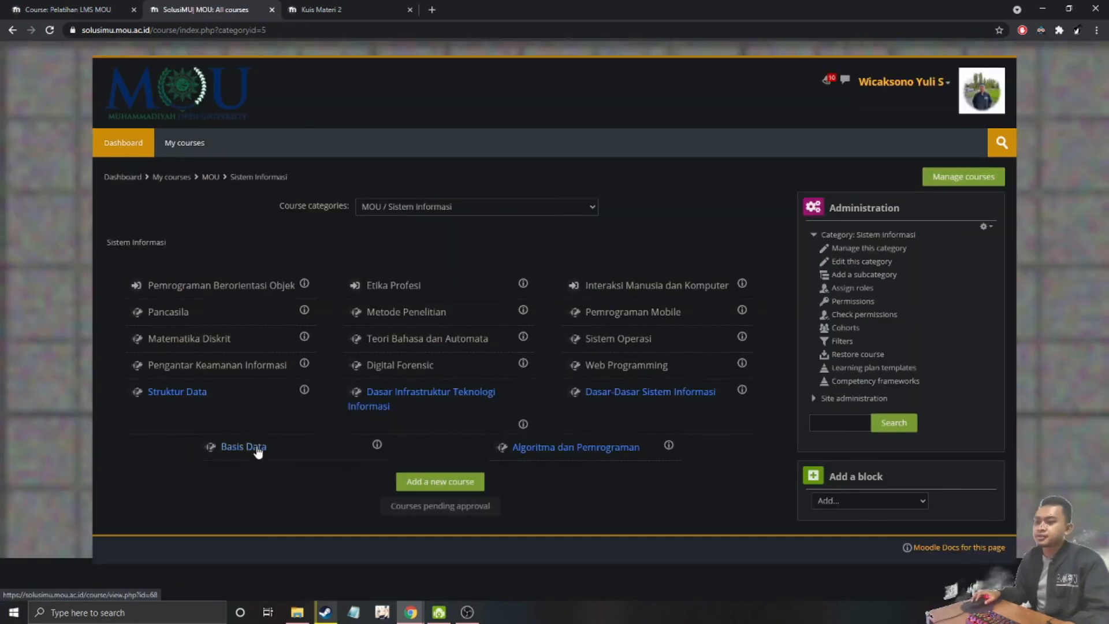
pyautogui.click(257, 448)
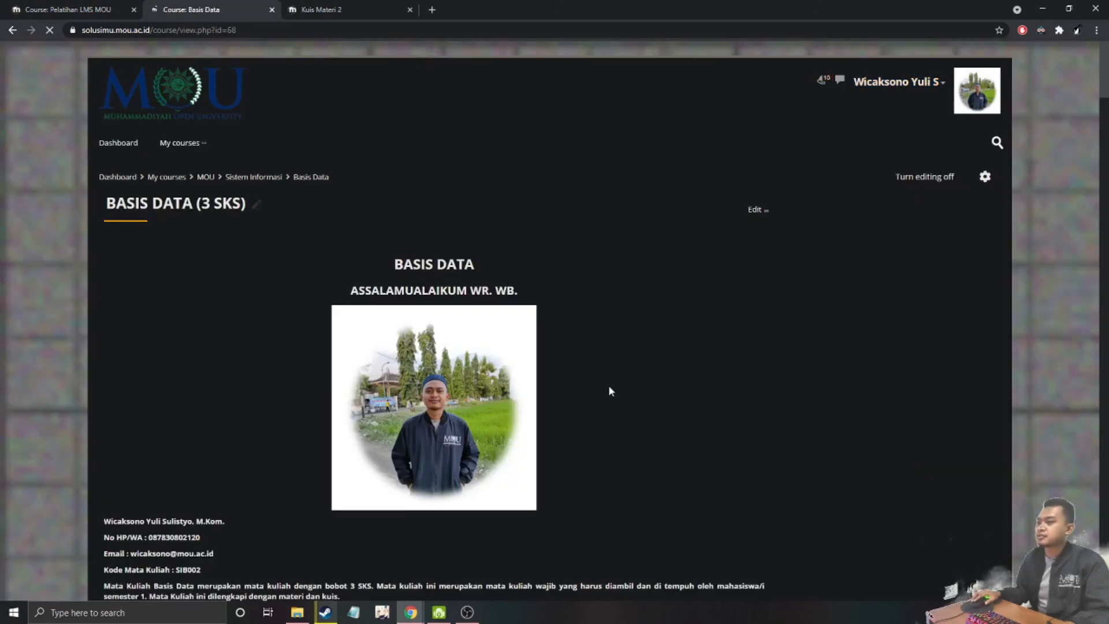
# Find and open Quiz Konsep dan Dasar Basis Data in the Definisi dan Konsep Basis Data topic
pyautogui.scroll(-5, 611, 391)
pyautogui.scroll(5, 616, 388)
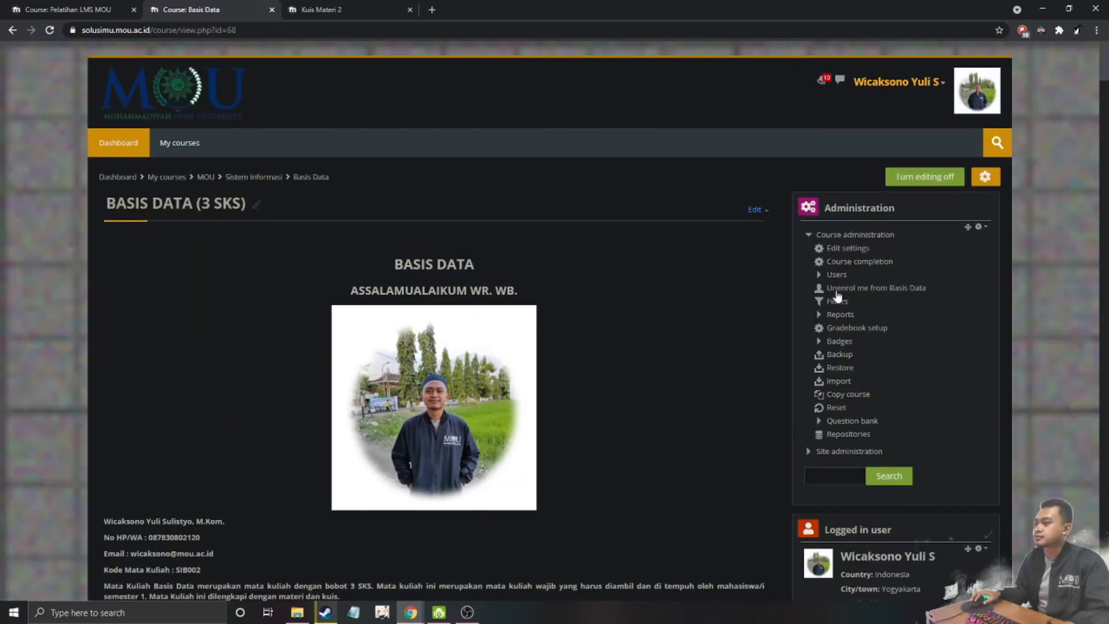
pyautogui.scroll(-15, 313, 433)
pyautogui.scroll(-15, 267, 452)
pyautogui.scroll(-5, 159, 344)
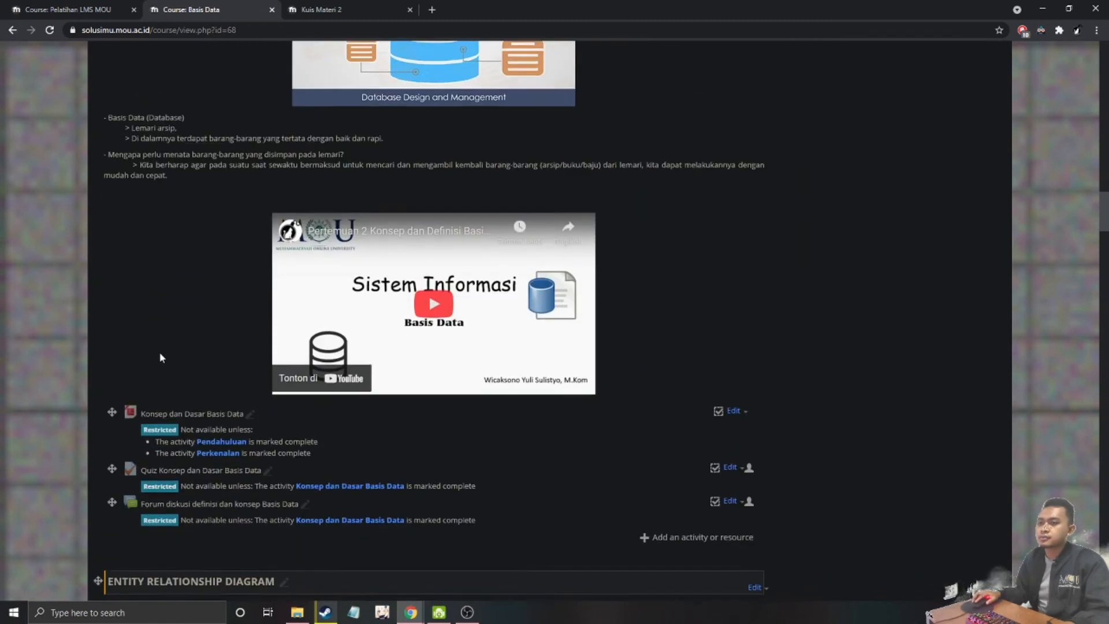
pyautogui.scroll(-4, 160, 354)
pyautogui.click(179, 246)
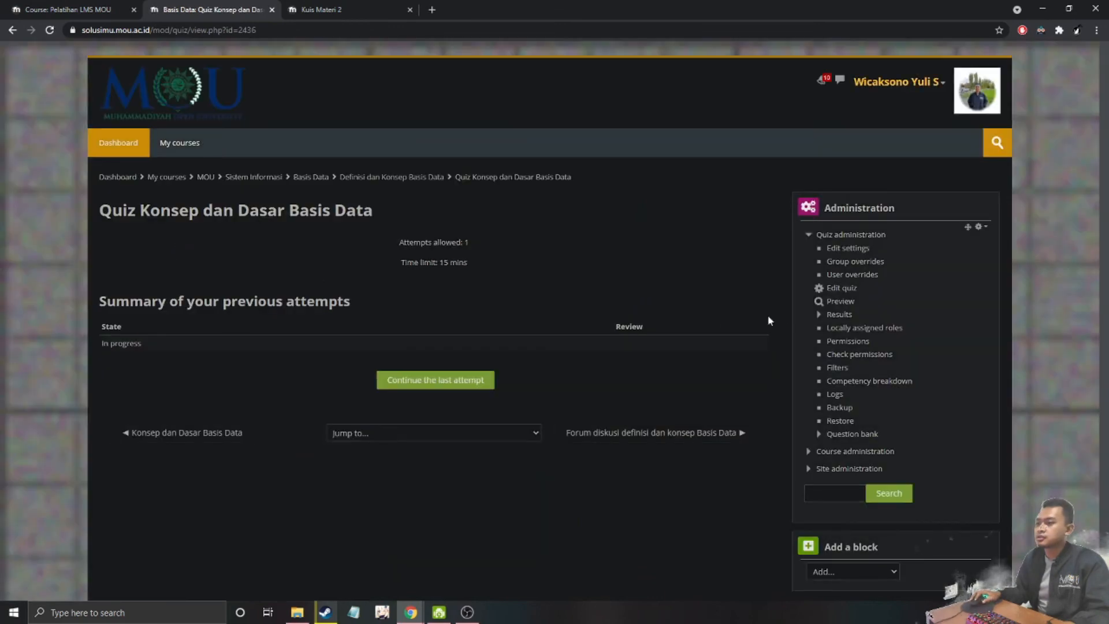
# Open the Grades results report of Quiz Konsep dan Dasar Basis Data and check it for student attempts
pyautogui.click(820, 317)
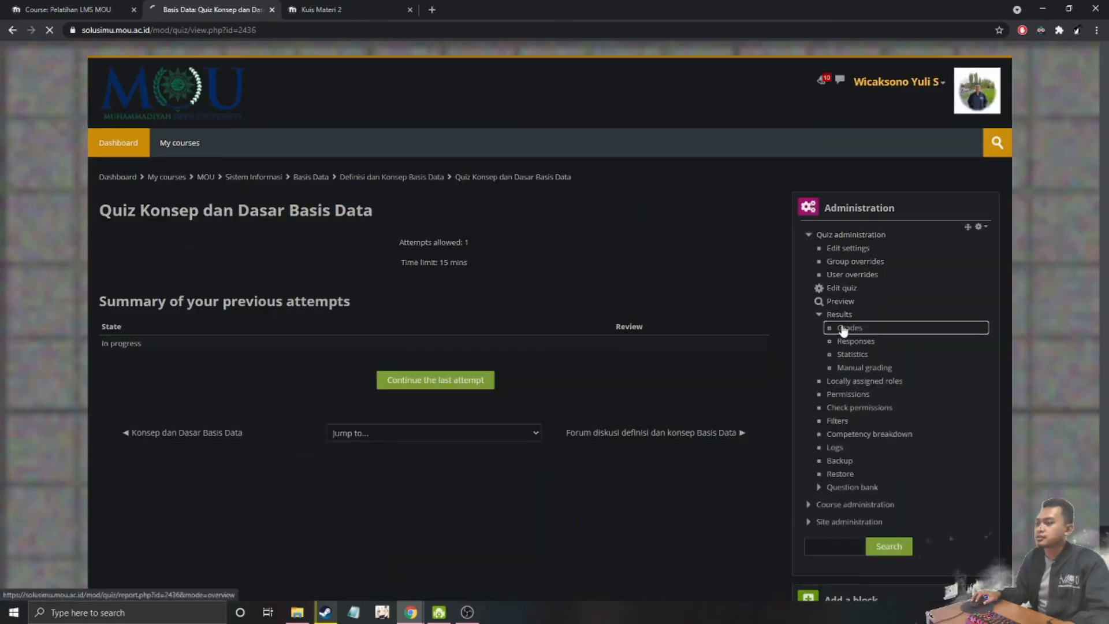
pyautogui.click(841, 325)
pyautogui.scroll(-7, 550, 375)
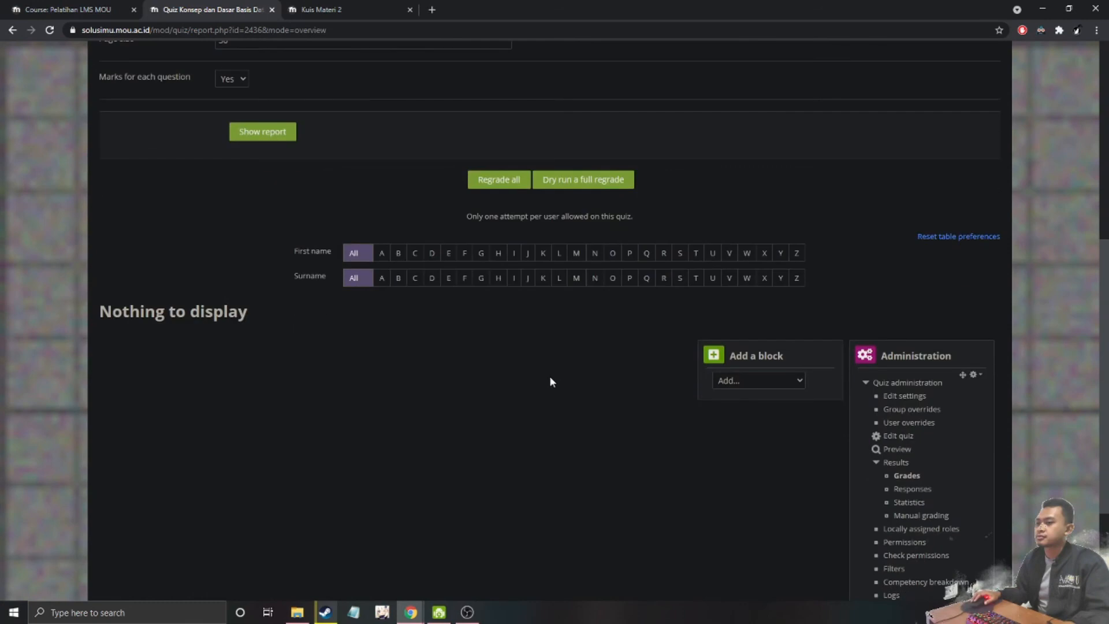
pyautogui.scroll(-3, 549, 379)
pyautogui.scroll(5, 1, 100)
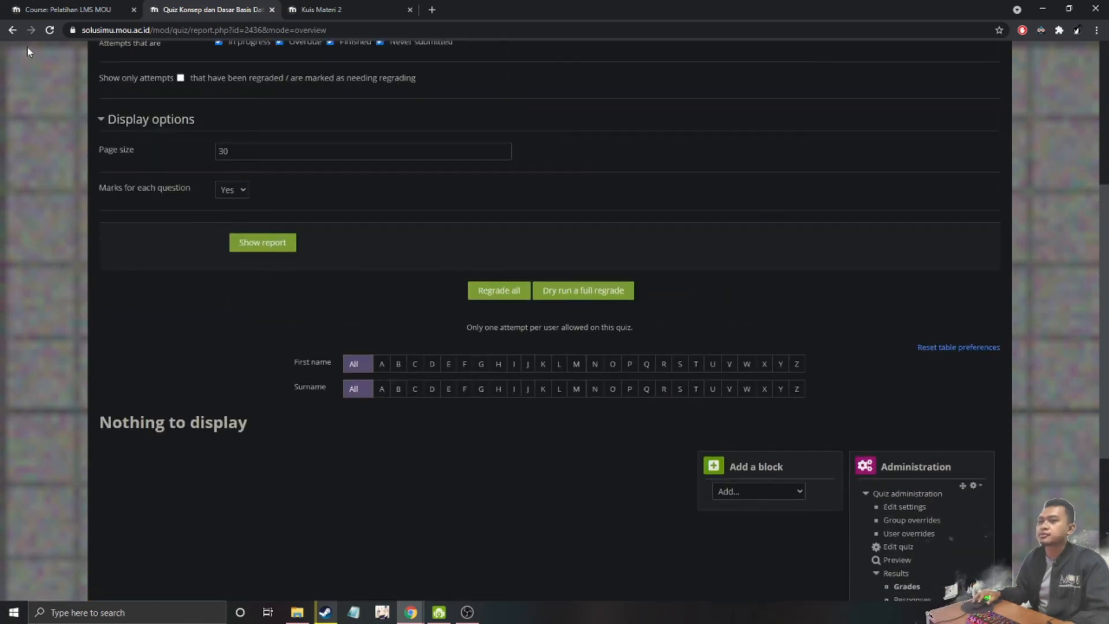
# Return to the Basis Data course page, look over its topic activities, and go back to the Sistem Informasi category
pyautogui.click(12, 32)
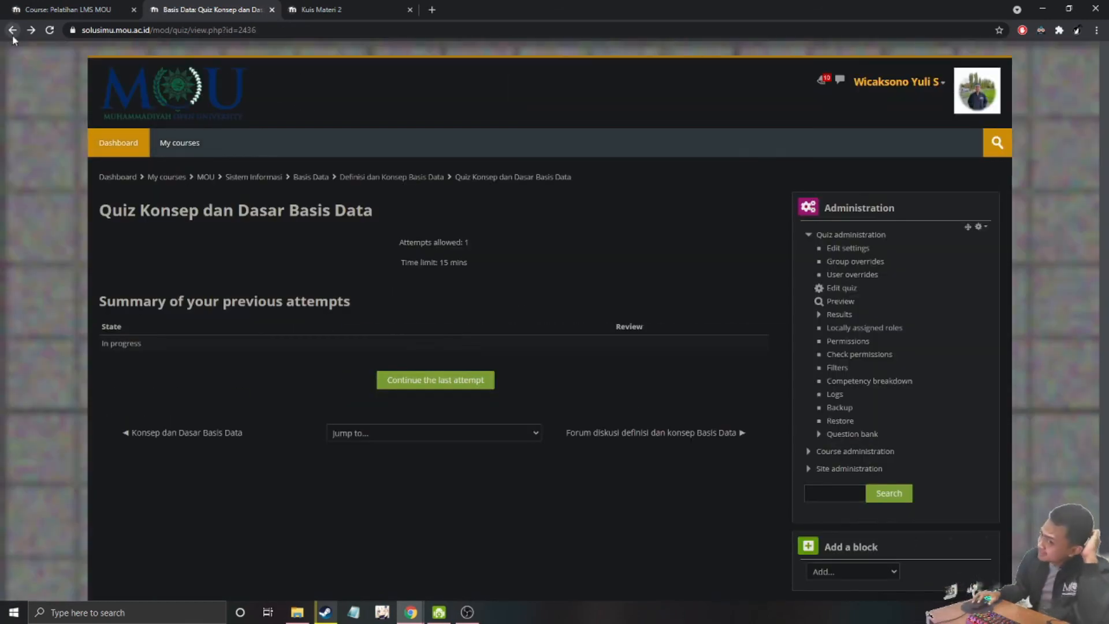
pyautogui.click(11, 31)
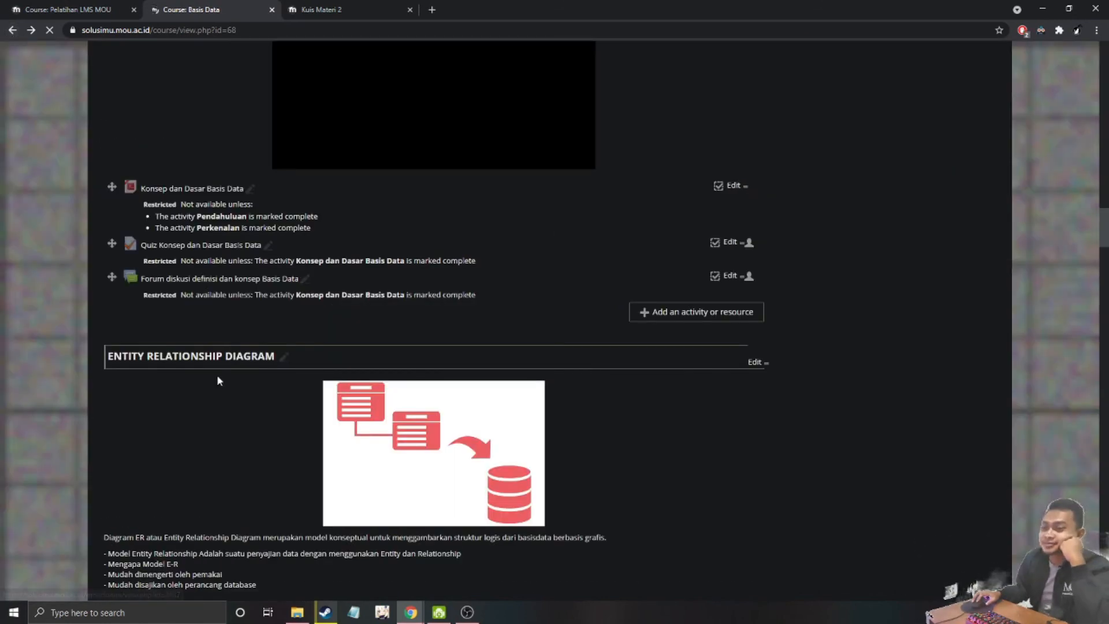
pyautogui.scroll(-10, 218, 380)
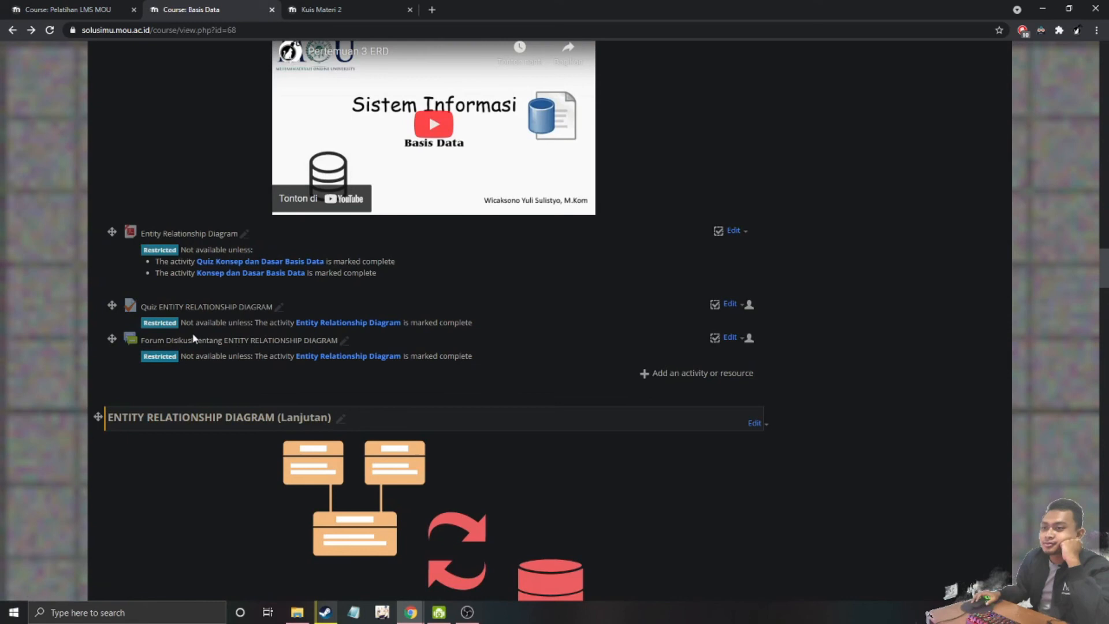
pyautogui.scroll(20, 193, 336)
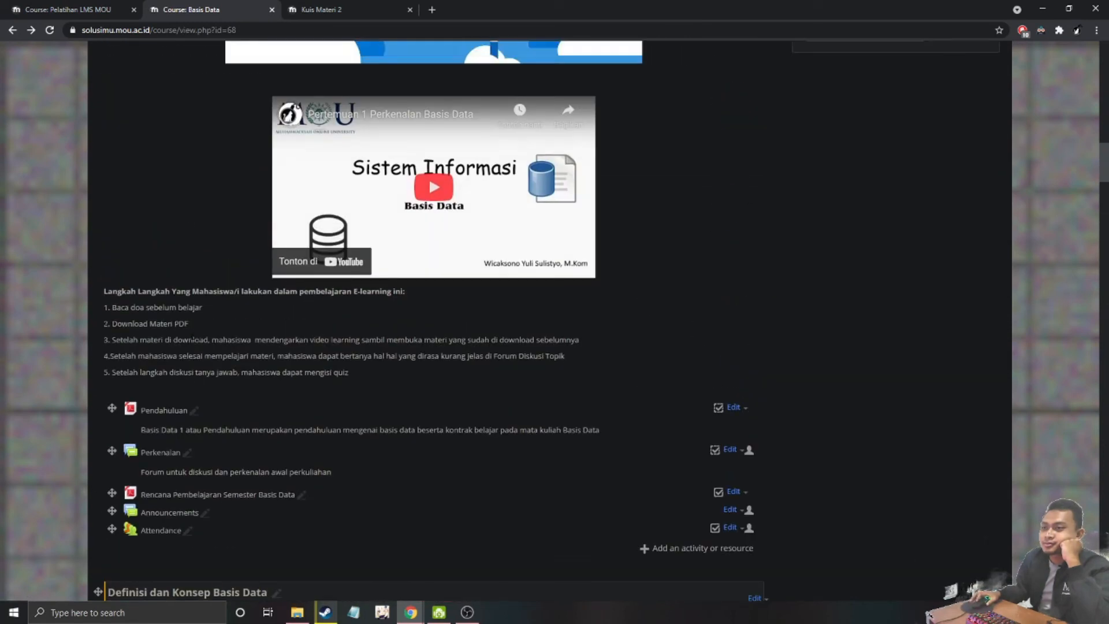
pyautogui.scroll(10, 192, 335)
pyautogui.scroll(-4, 192, 335)
pyautogui.click(12, 30)
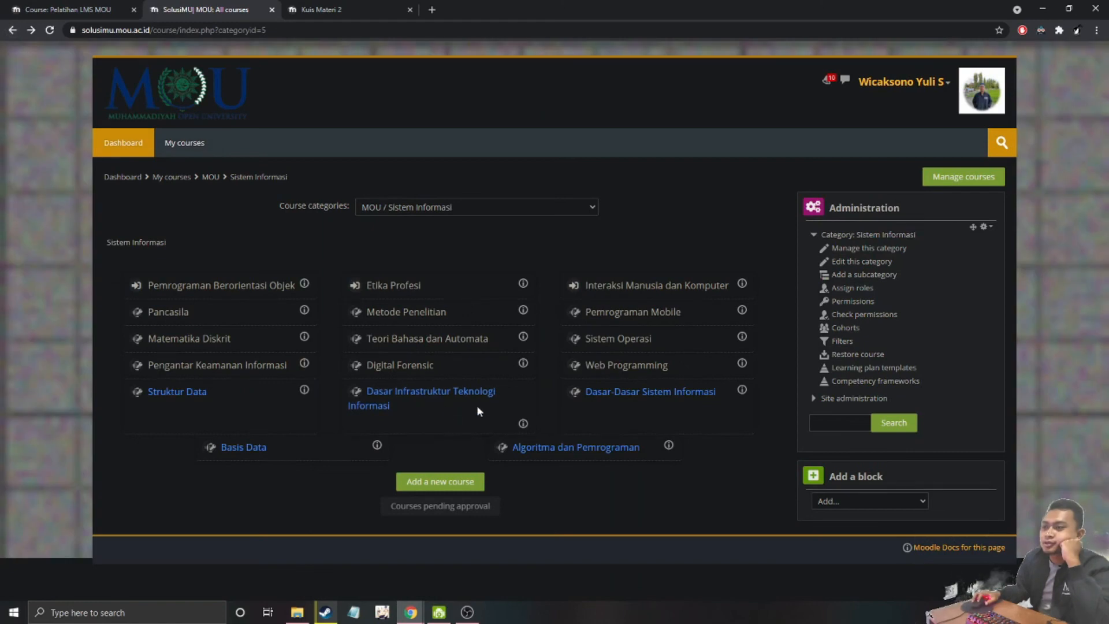
# Open the Dasar-Dasar Sistem Informasi course and its Quiz Konsep Dasar Sistem Informasi
pyautogui.click(621, 392)
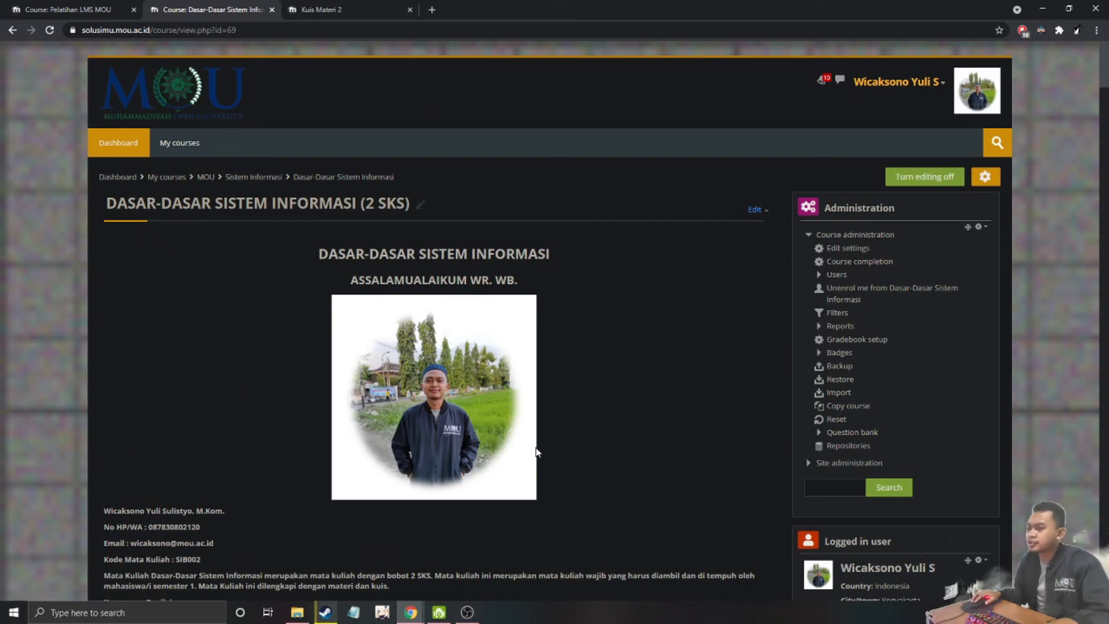
pyautogui.scroll(-20, 536, 452)
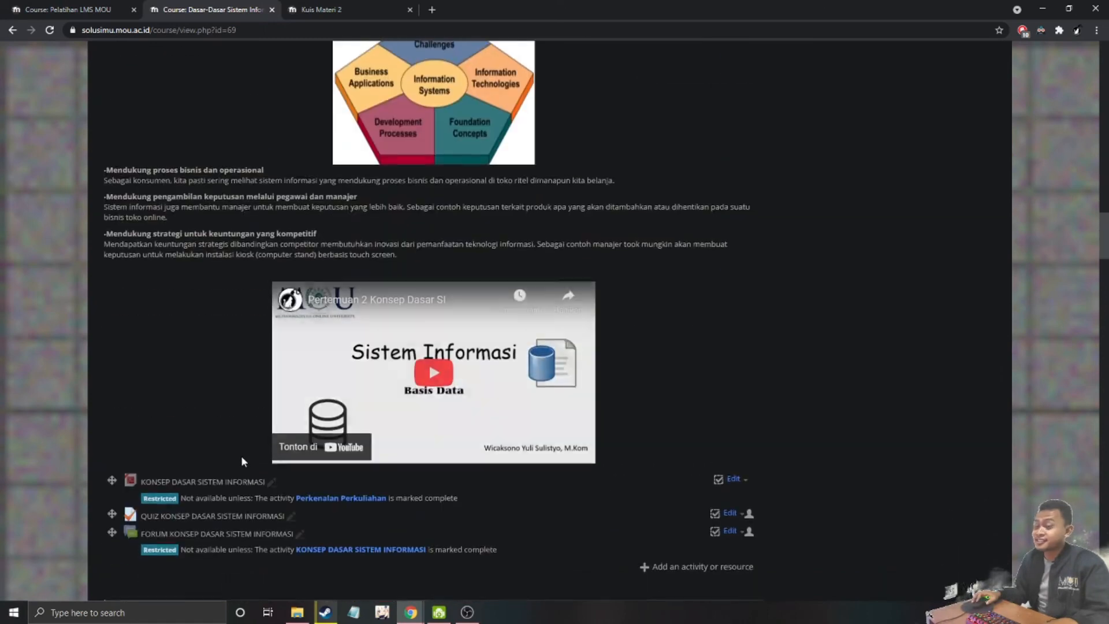
pyautogui.scroll(-2, 241, 455)
pyautogui.click(369, 404)
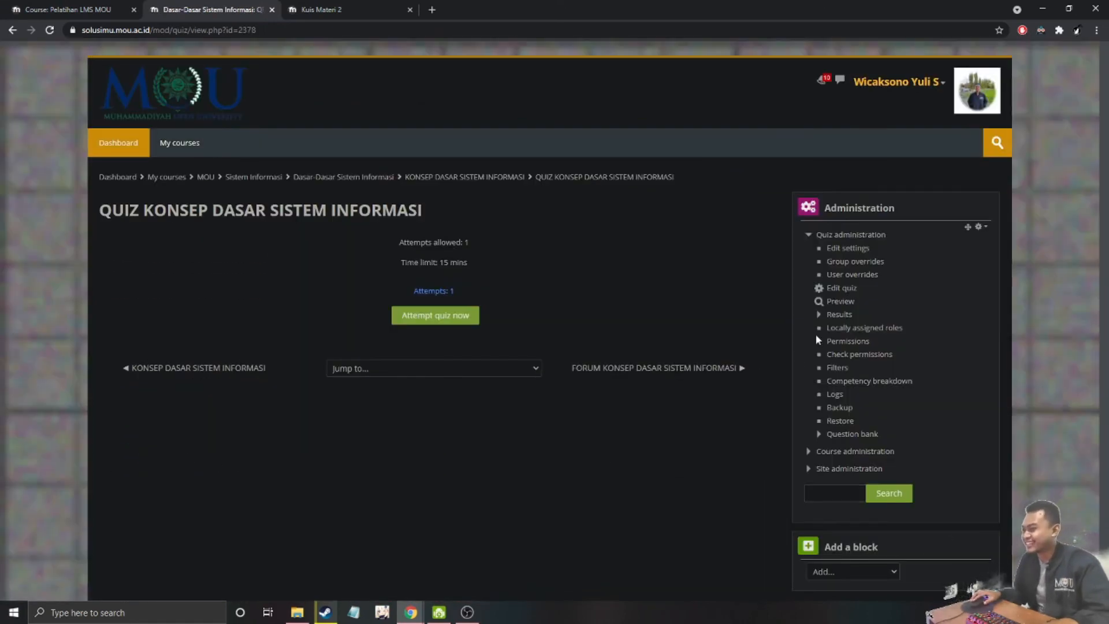
# Open the quiz's Grades results report and bring the table of student attempts into view
pyautogui.click(819, 315)
pyautogui.click(847, 328)
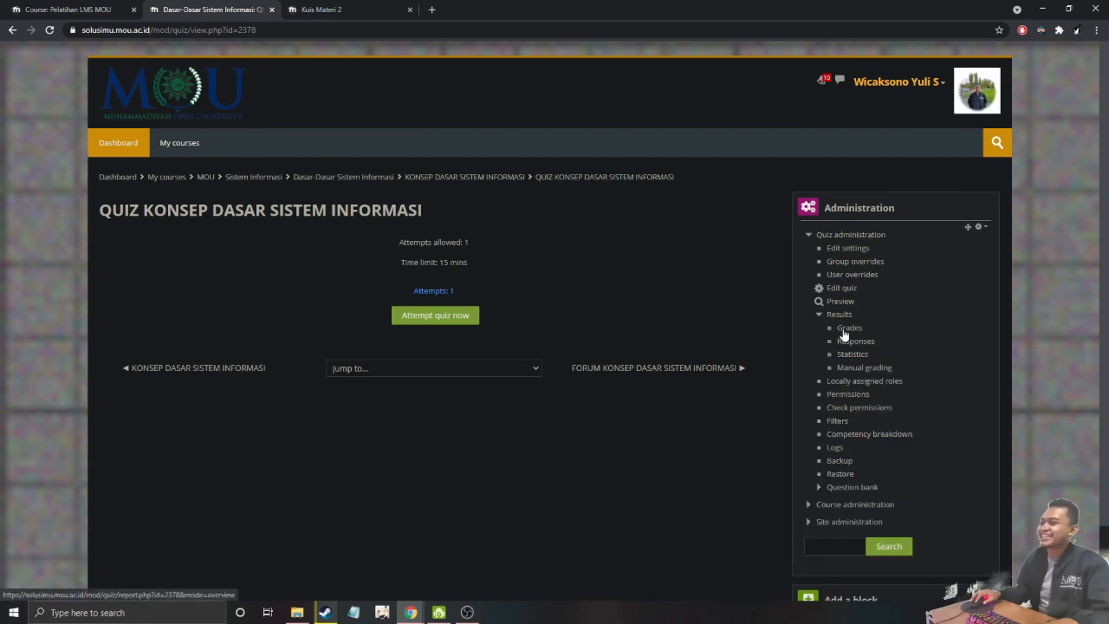
pyautogui.scroll(-8, 489, 389)
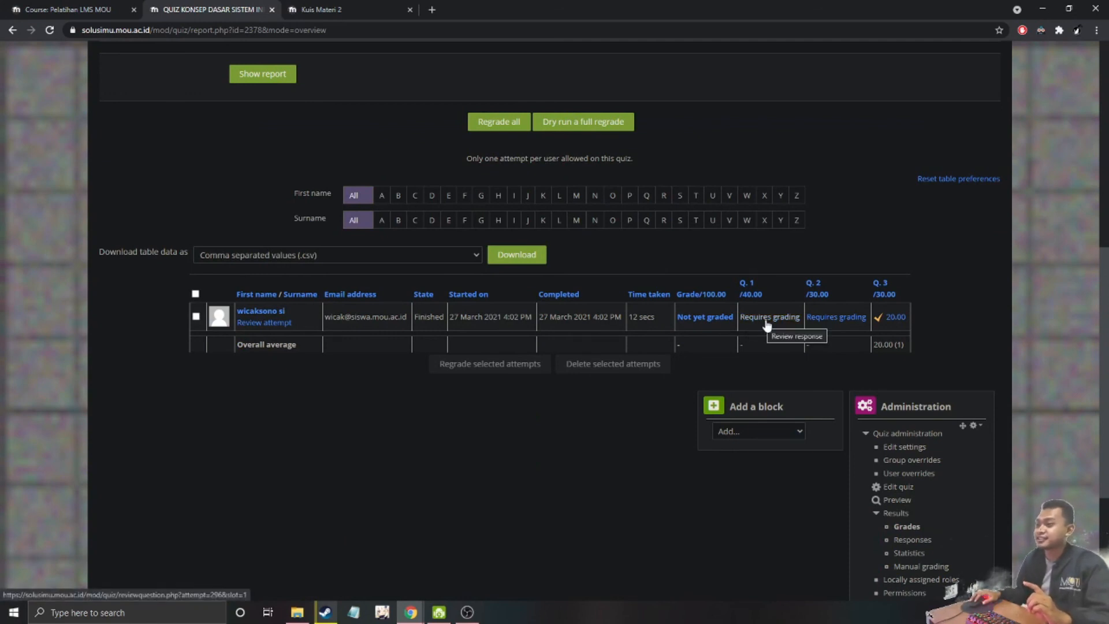
# Review the student's ungraded Soal Essay 2 response in the Q. 2 column and open its comment and mark override form
pyautogui.click(835, 319)
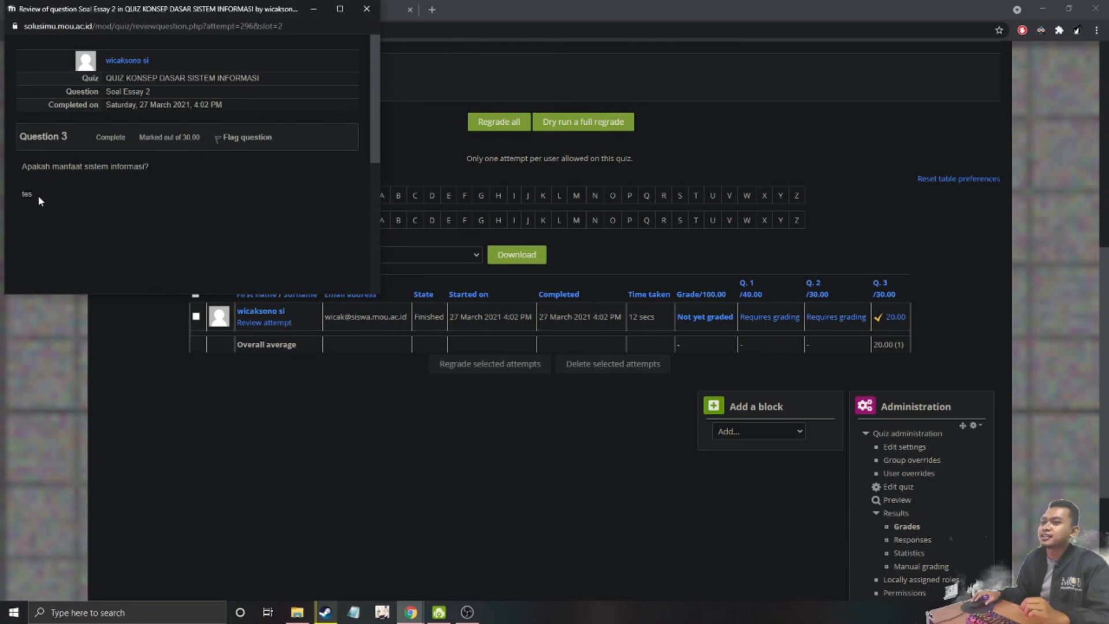
pyautogui.moveTo(19, 165); pyautogui.dragTo(149, 169)
pyautogui.scroll(-2, 71, 207)
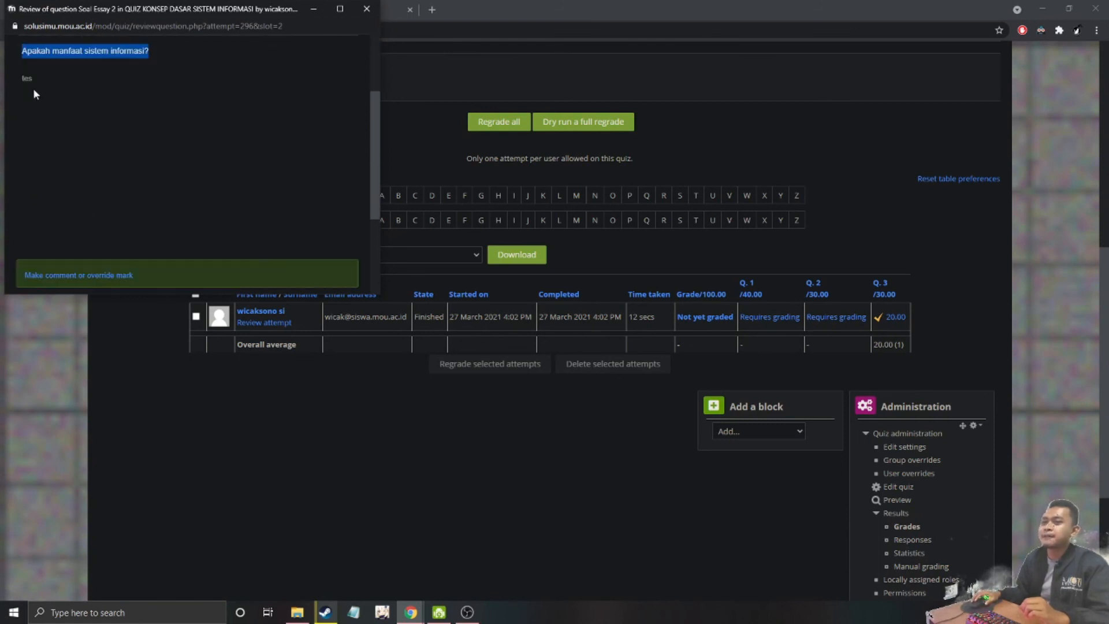
pyautogui.click(69, 196)
pyautogui.scroll(-3, 69, 197)
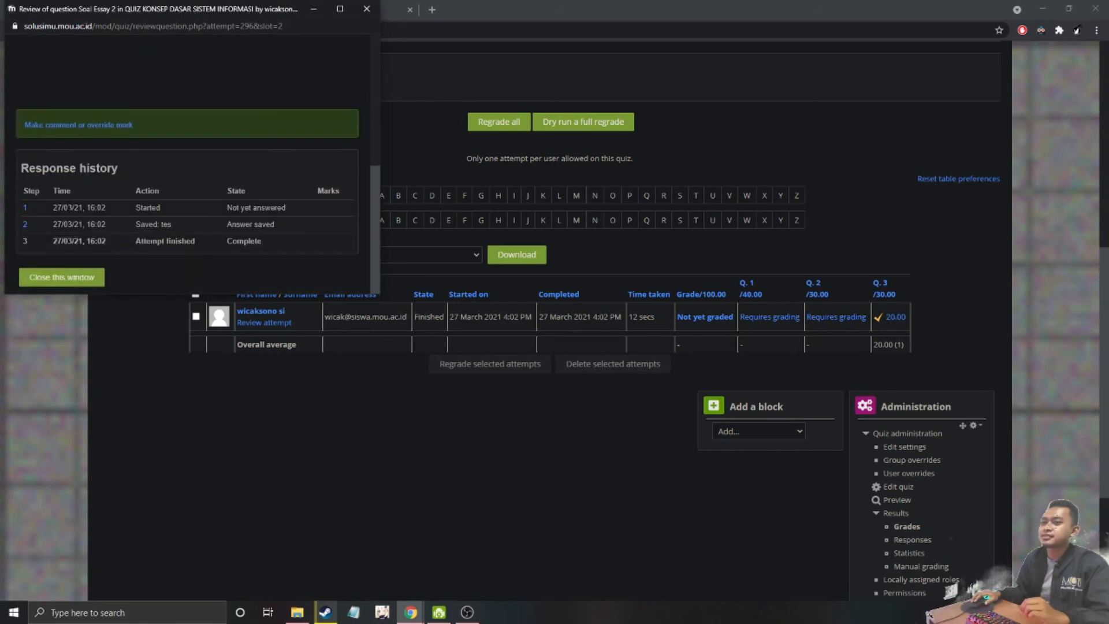
pyautogui.click(68, 126)
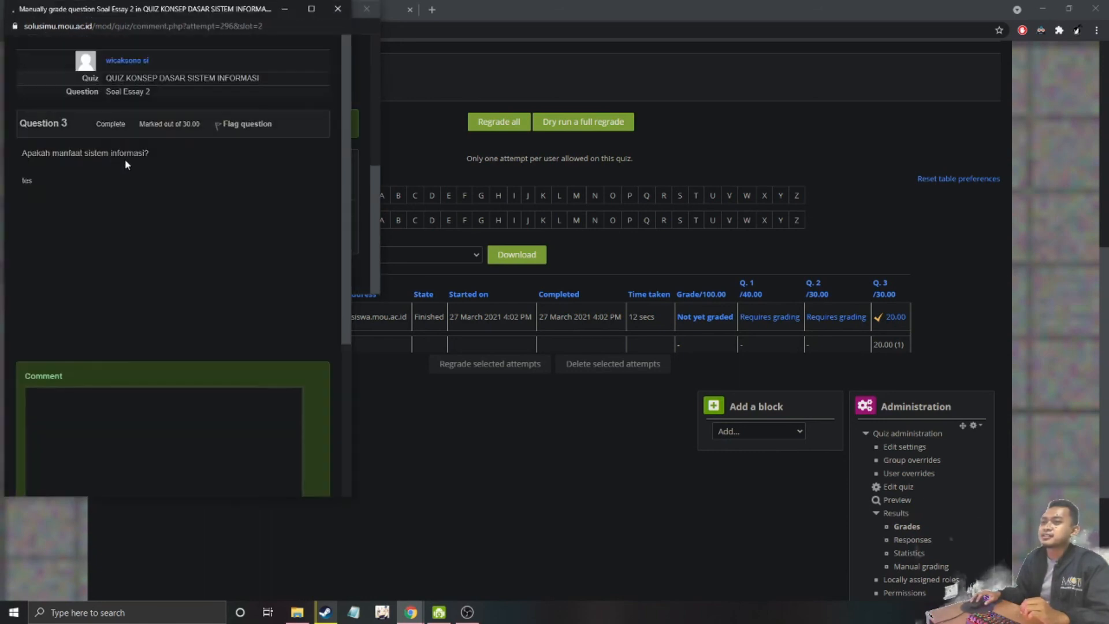
# Enter the comment "benar" and a mark of 25 for Soal Essay 2, save the grading, and close the response review
pyautogui.scroll(-3, 104, 234)
pyautogui.click(75, 252)
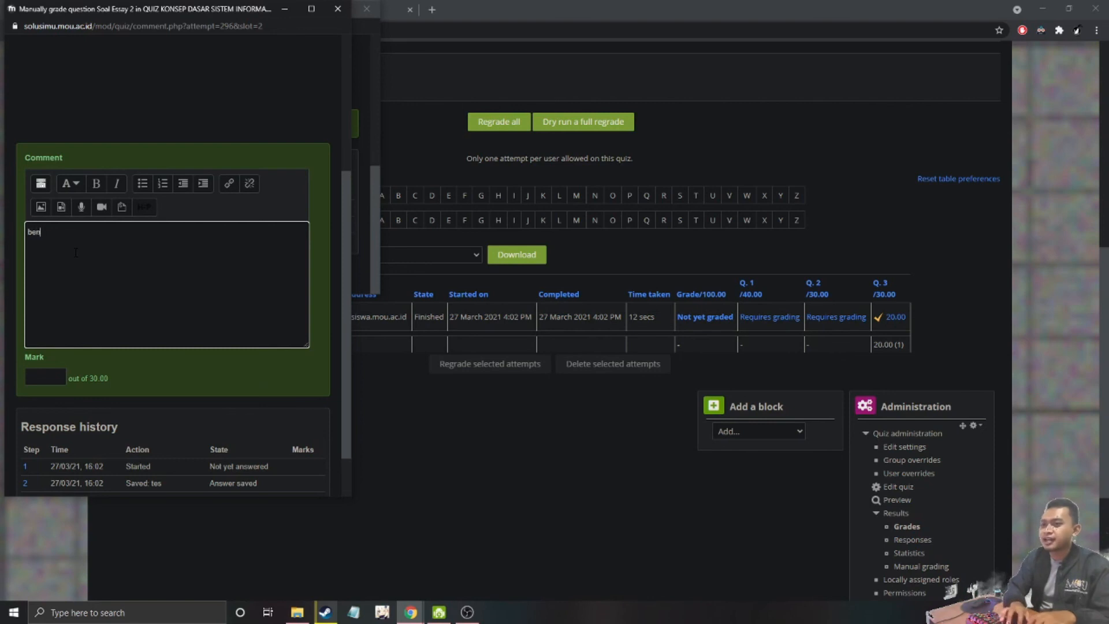
pyautogui.scroll(-1, 76, 252)
pyautogui.click(45, 319)
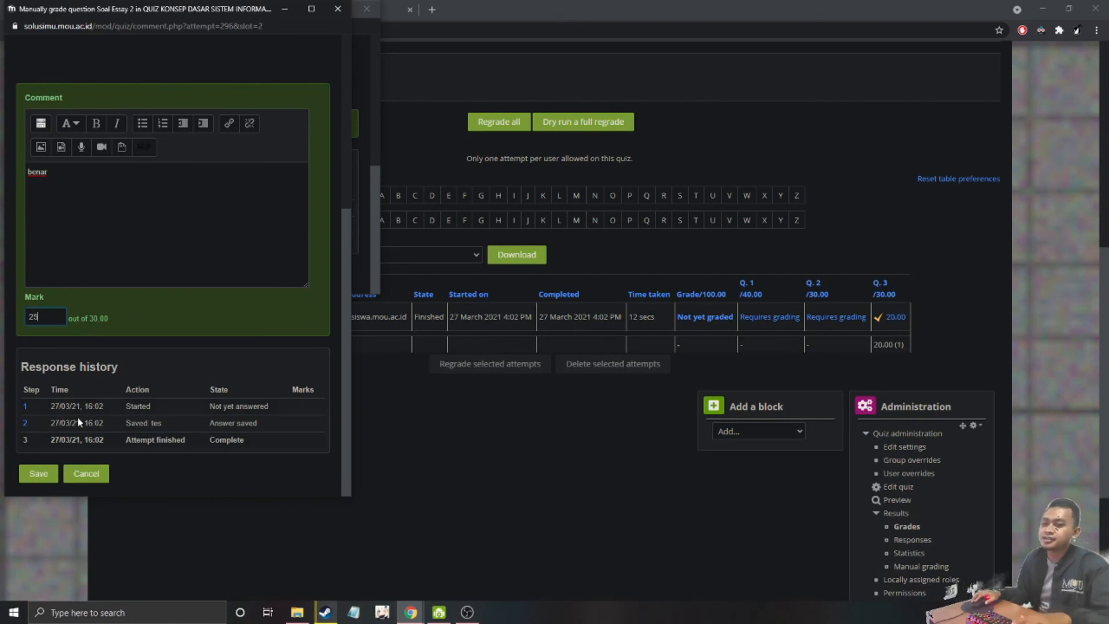
pyautogui.click(41, 472)
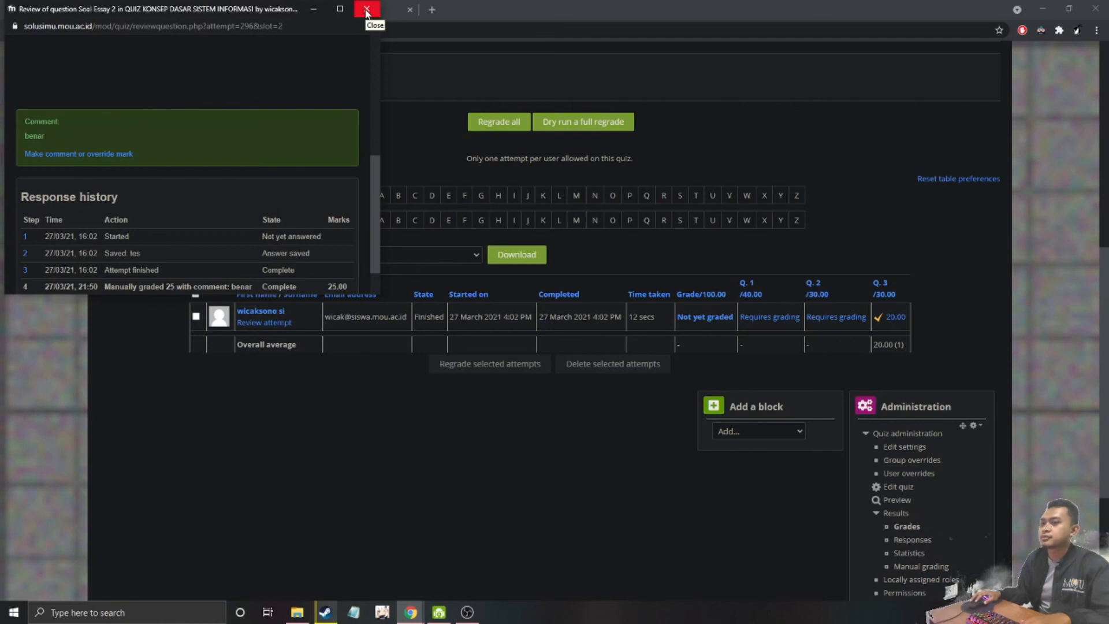
pyautogui.click(366, 10)
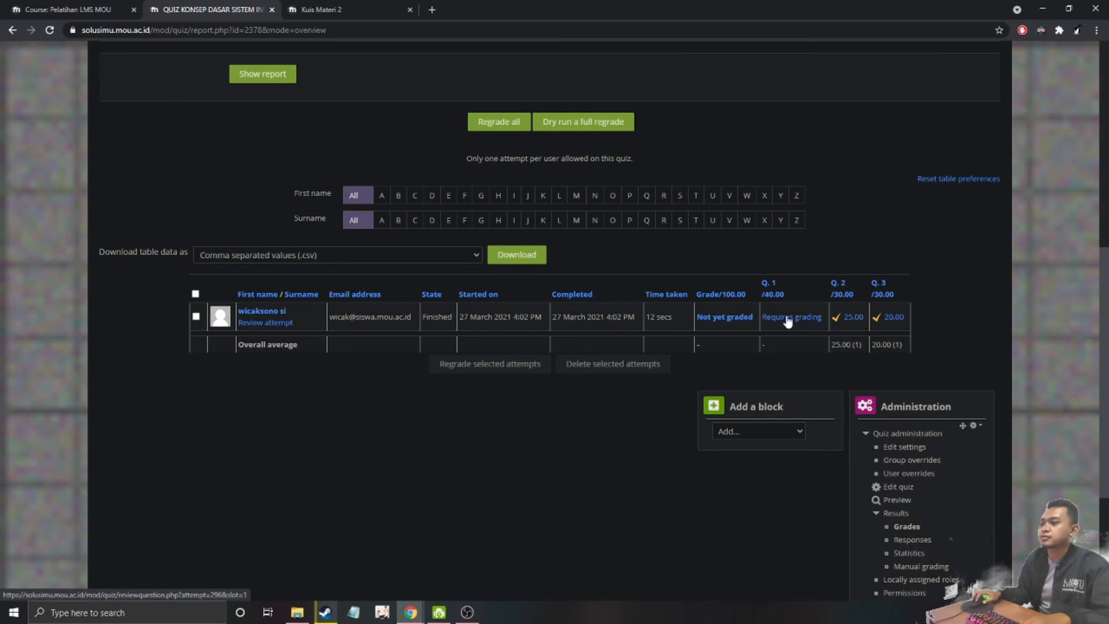
# Manually grade the ungraded Soal Essay 1 response in the Q. 1 column with a mark of 40, save it, and reload the grades report
pyautogui.click(787, 320)
pyautogui.scroll(-5, 86, 222)
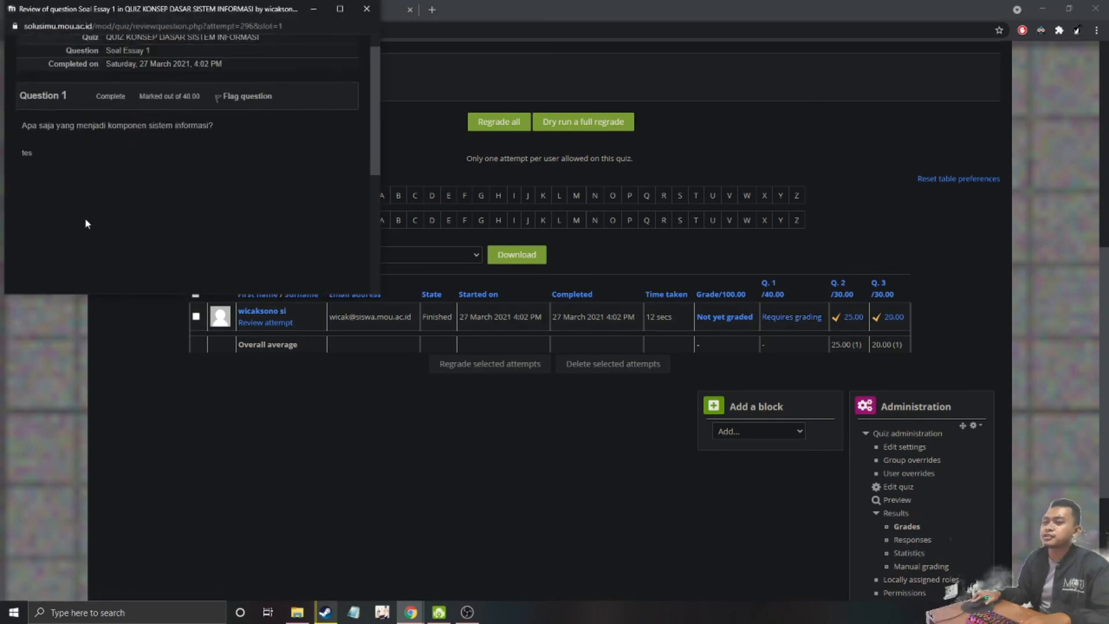
pyautogui.click(85, 132)
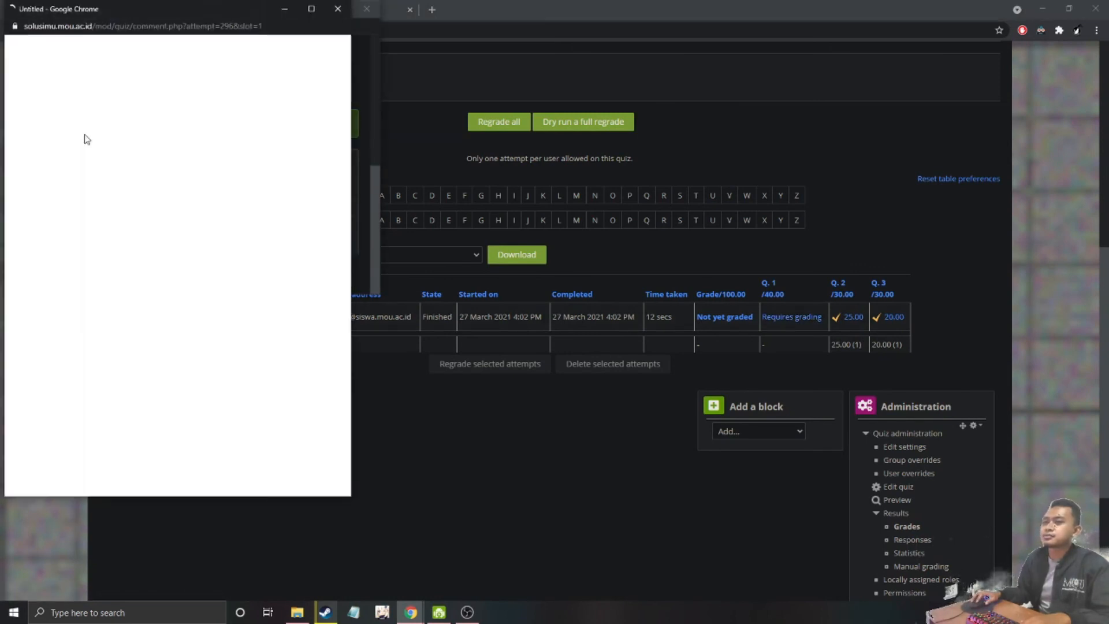
pyautogui.scroll(-5, 116, 265)
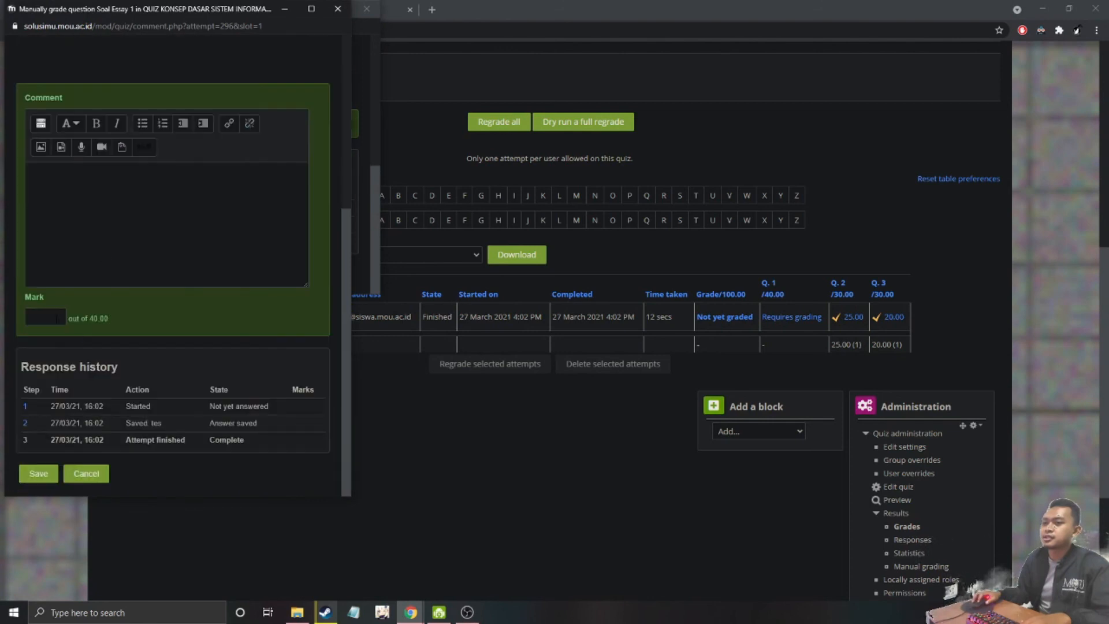
pyautogui.click(55, 315)
pyautogui.write('40')
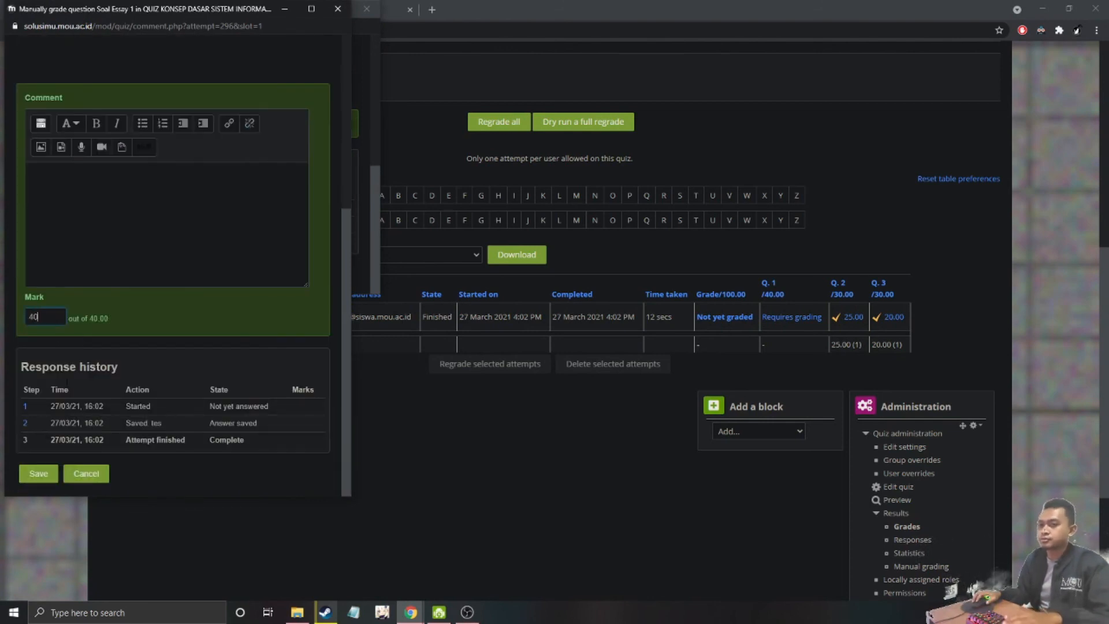
pyautogui.click(46, 474)
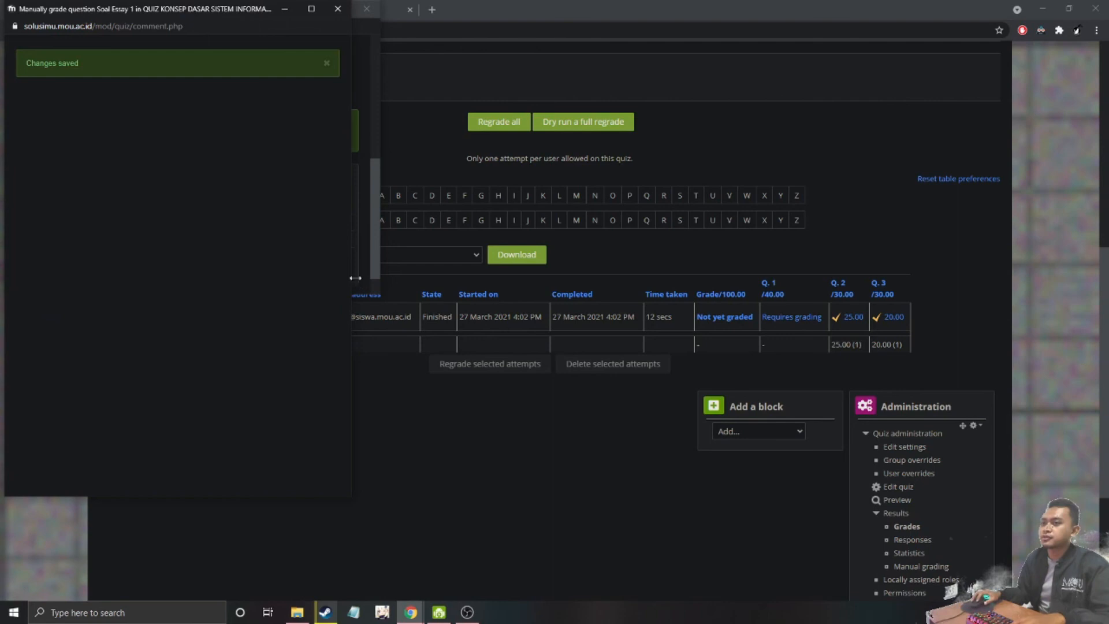
pyautogui.click(364, 16)
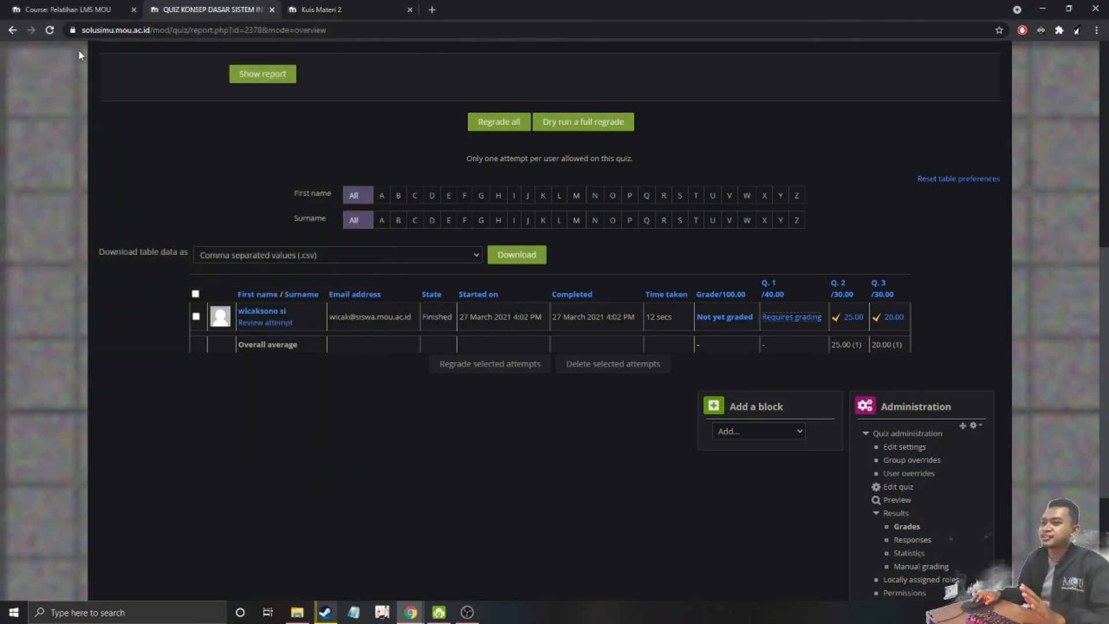
pyautogui.click(49, 30)
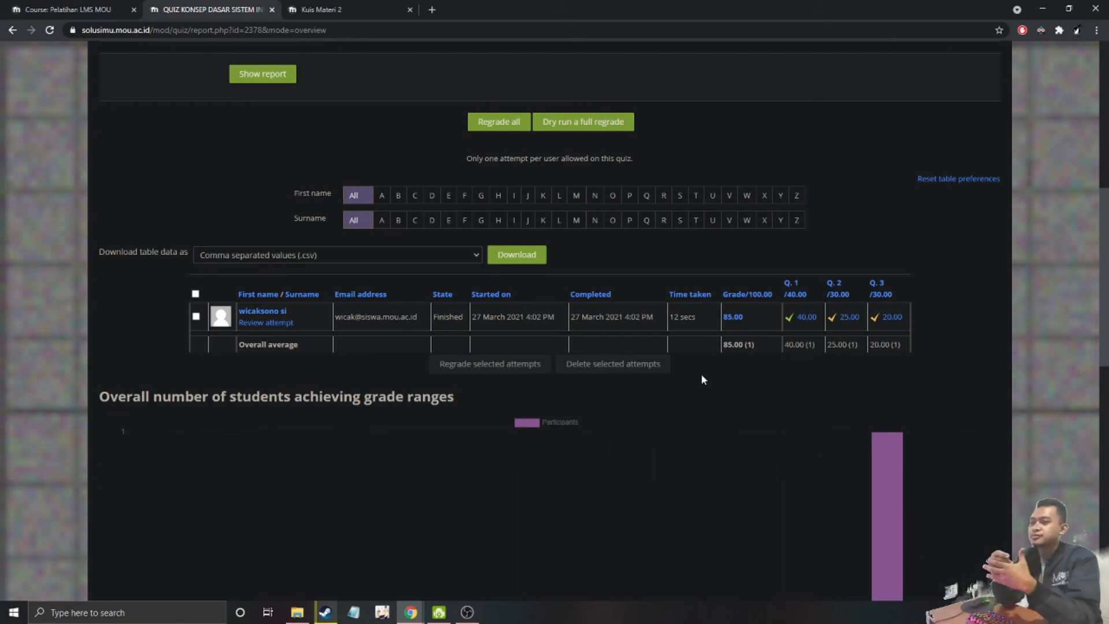
# Go back from the Kuis Materi 2 results to the Kewirausahaan course and open the Diskusi Kualitas Hidup Dari Pengembangan Kewirausahaan forum
pyautogui.click(335, 10)
pyautogui.click(10, 30)
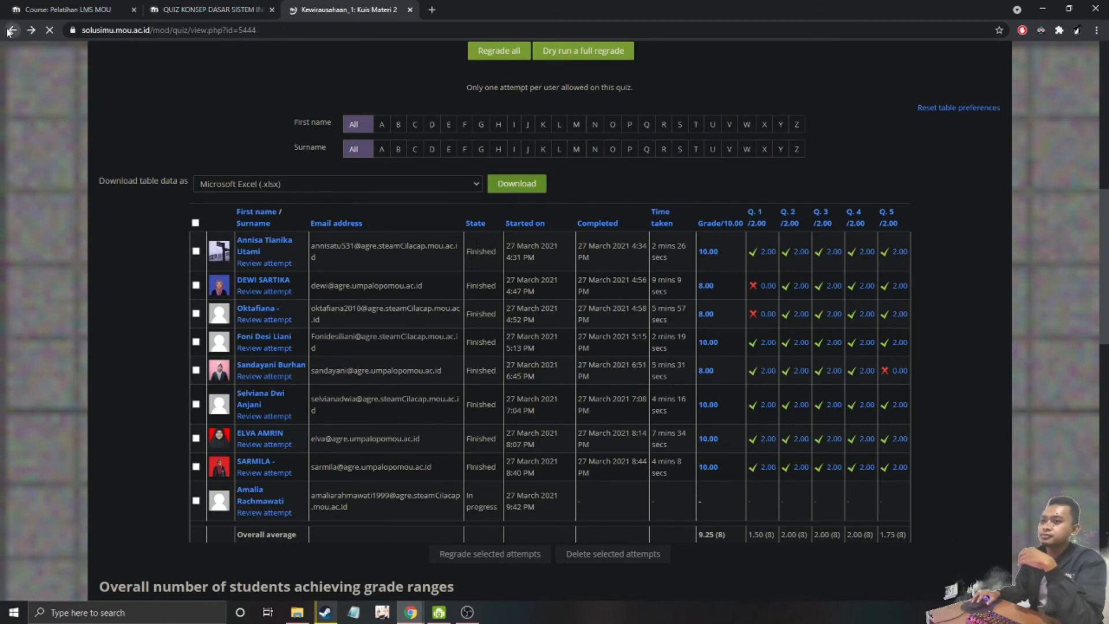
pyautogui.click(347, 178)
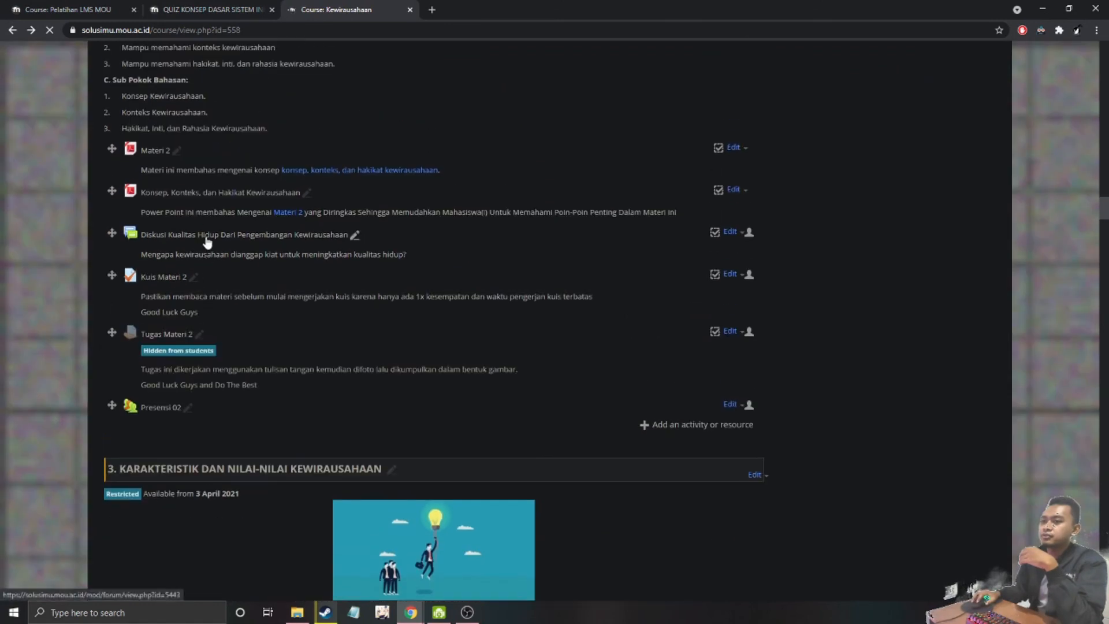
pyautogui.click(331, 236)
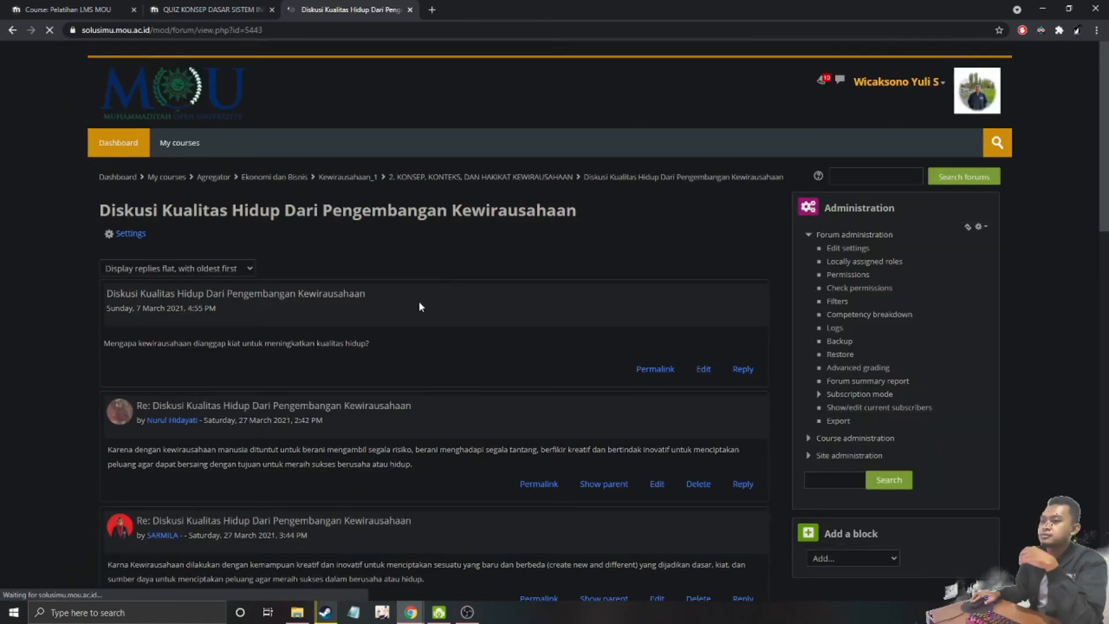
# Examine the forum's subscription mode options and look through the student replies to the discussion
pyautogui.scroll(-3, 418, 301)
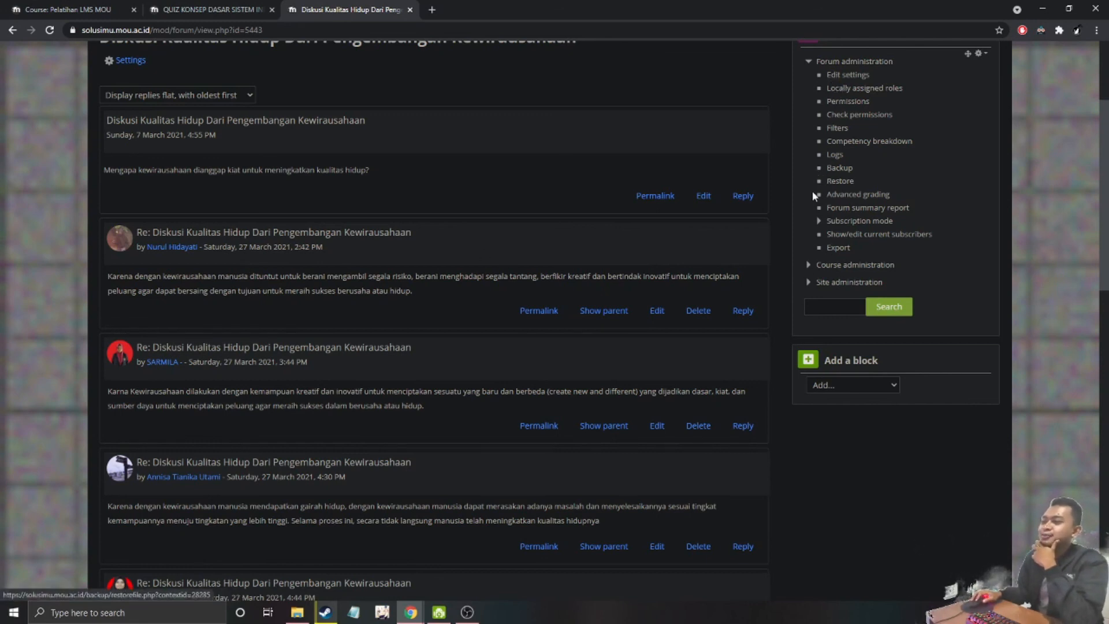
pyautogui.click(818, 222)
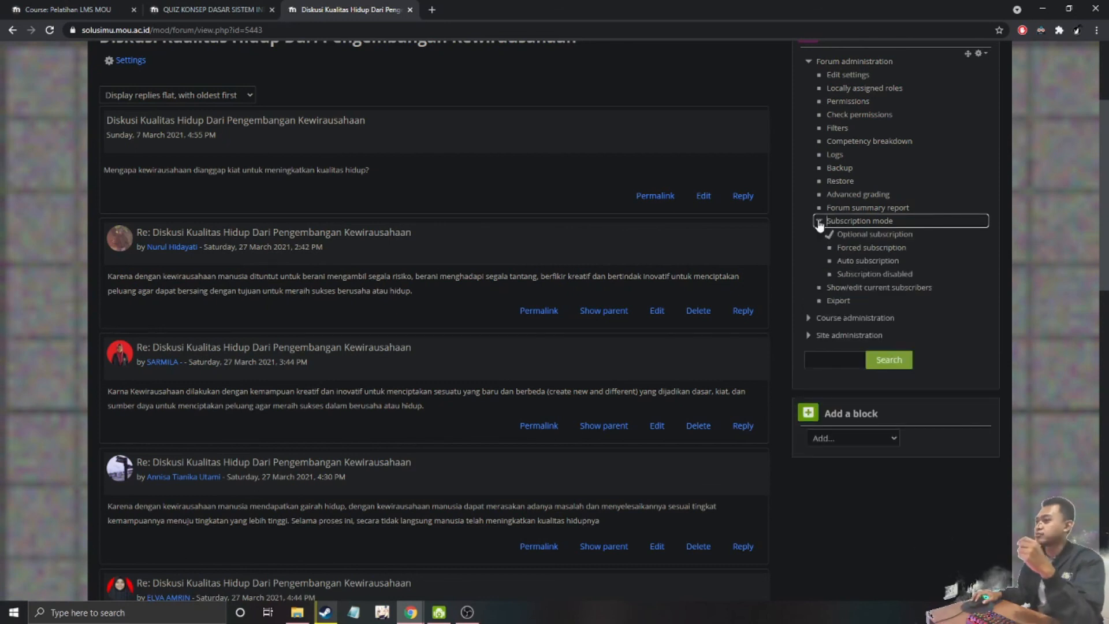
pyautogui.click(818, 223)
pyautogui.scroll(-16, 679, 467)
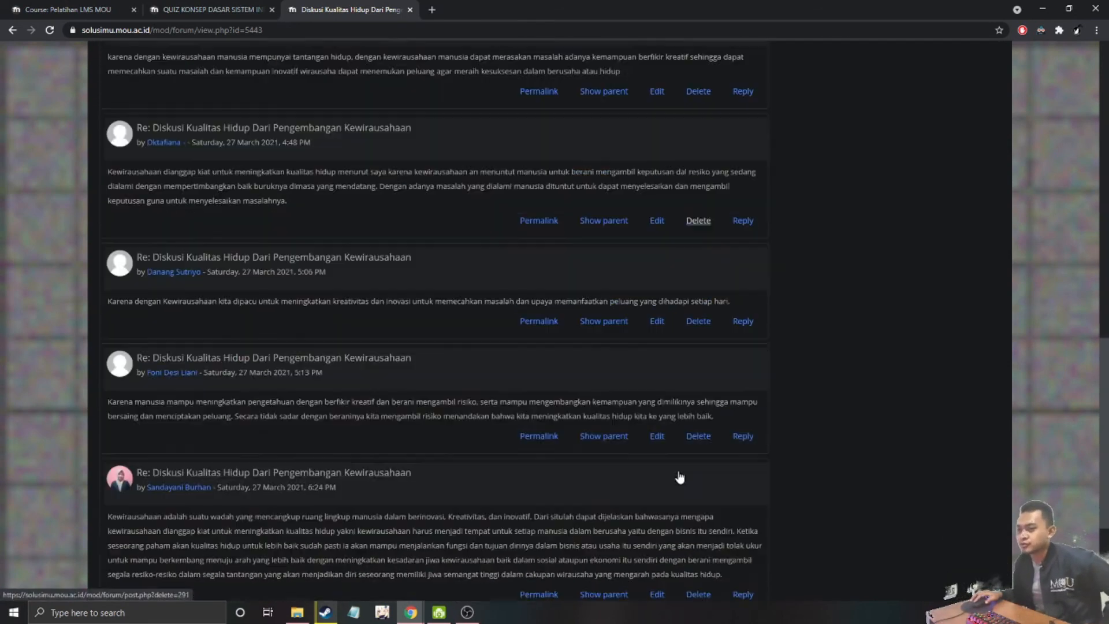
pyautogui.scroll(12, 677, 469)
pyautogui.scroll(7, 677, 471)
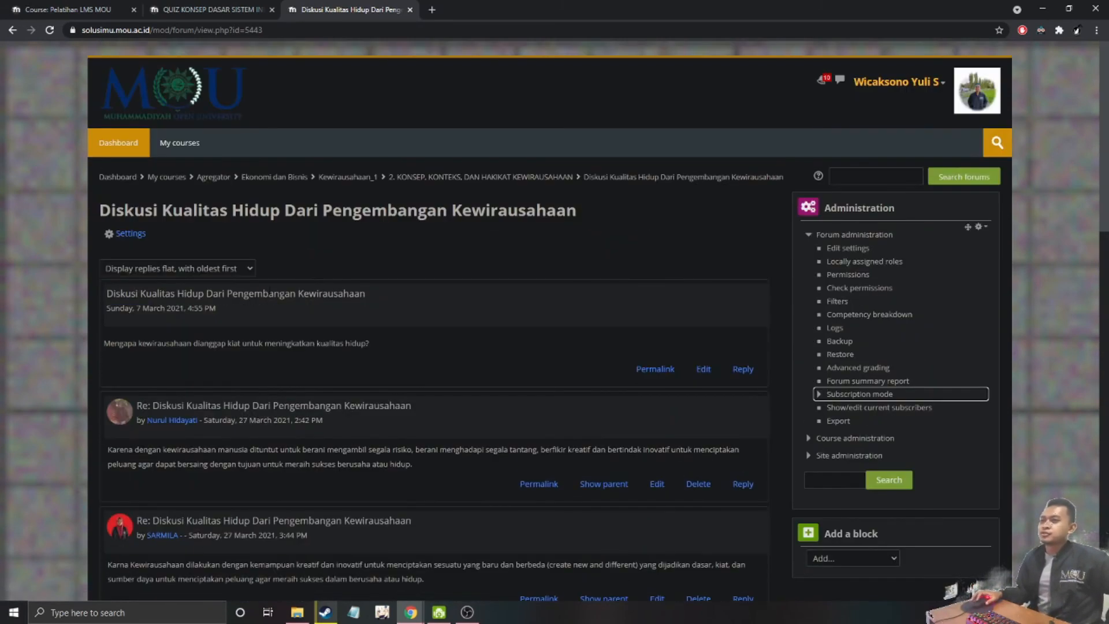
# Return to the Kewirausahaan_1 course page and expand the Users and Badges options of the course administration
pyautogui.click(361, 180)
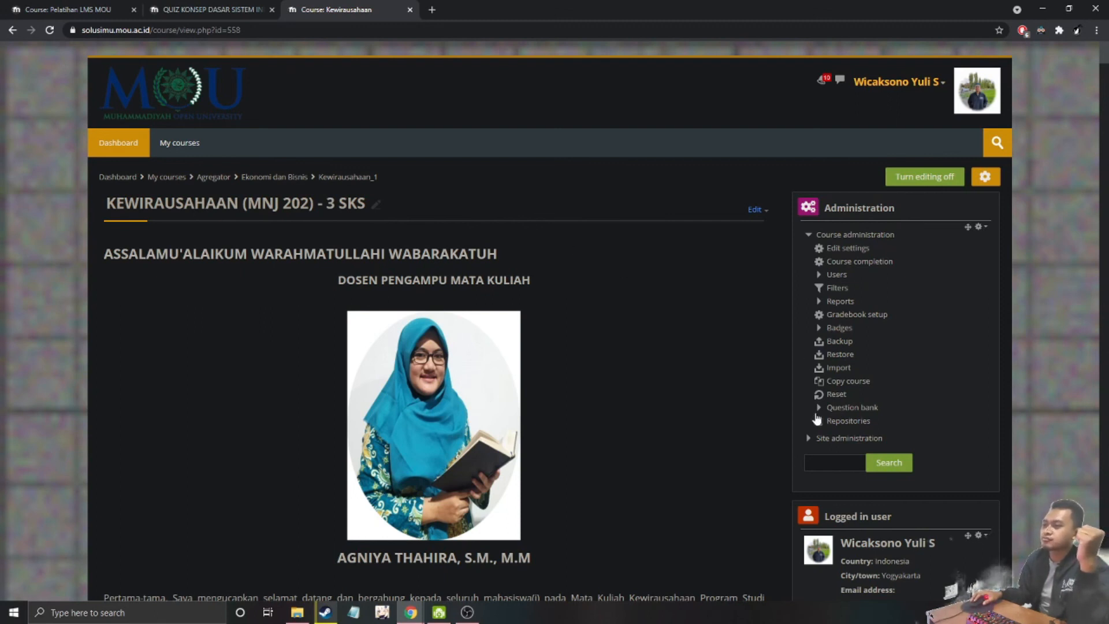
pyautogui.click(819, 276)
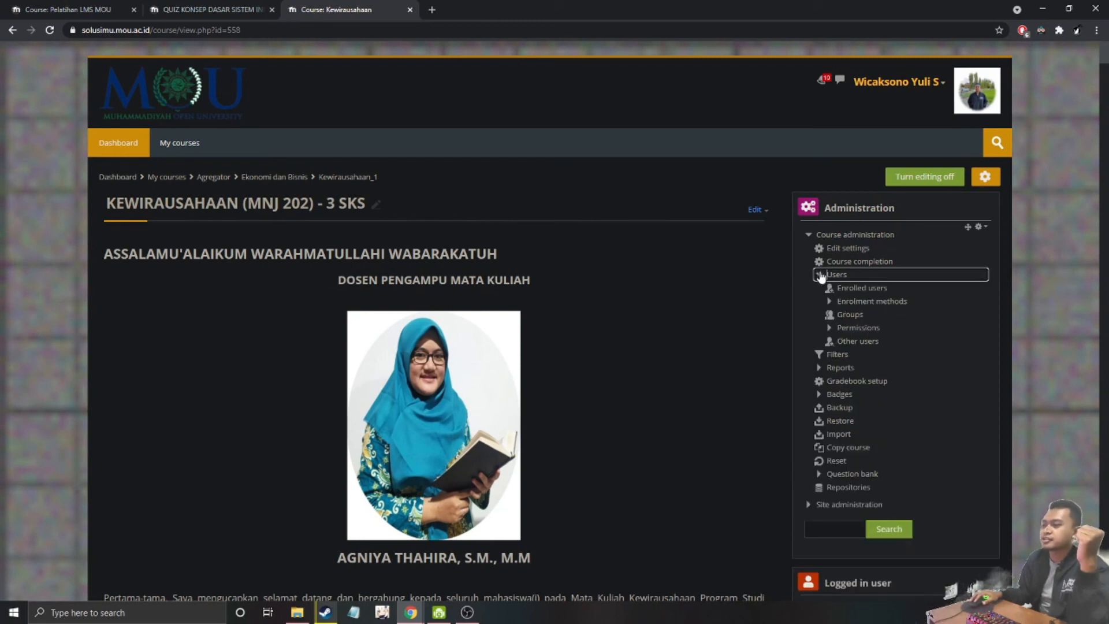
pyautogui.click(819, 395)
pyautogui.click(726, 380)
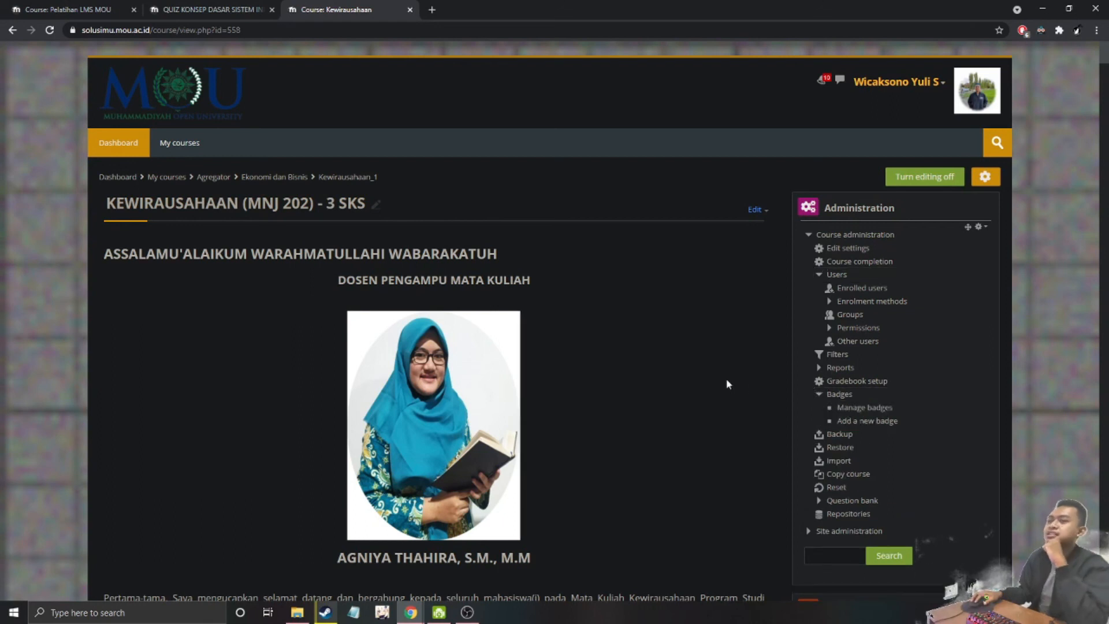